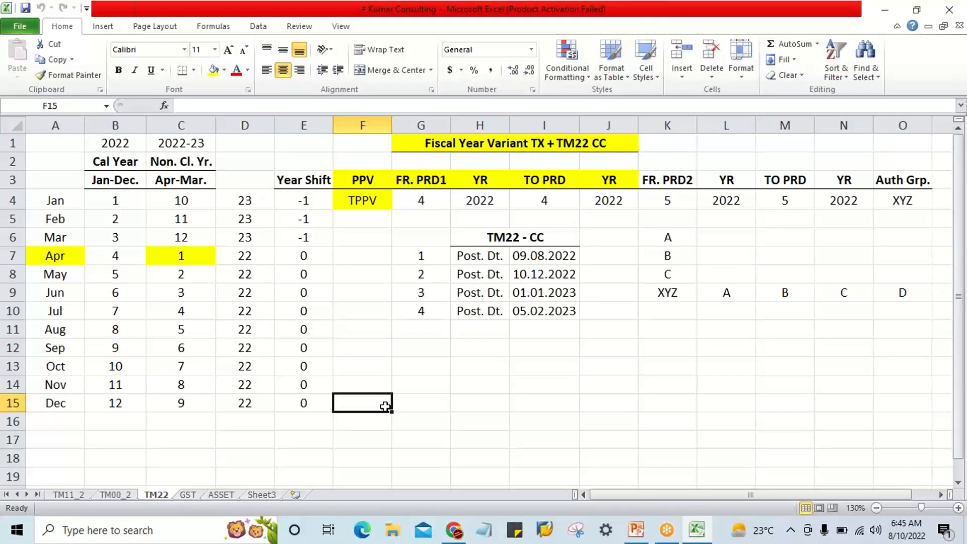
# Examine the month-to-period mapping of the calendar year in B4:B15 and the year shift values in E4:E15.
pyautogui.click(124, 204)
pyautogui.moveTo(122, 255); pyautogui.dragTo(124, 397)
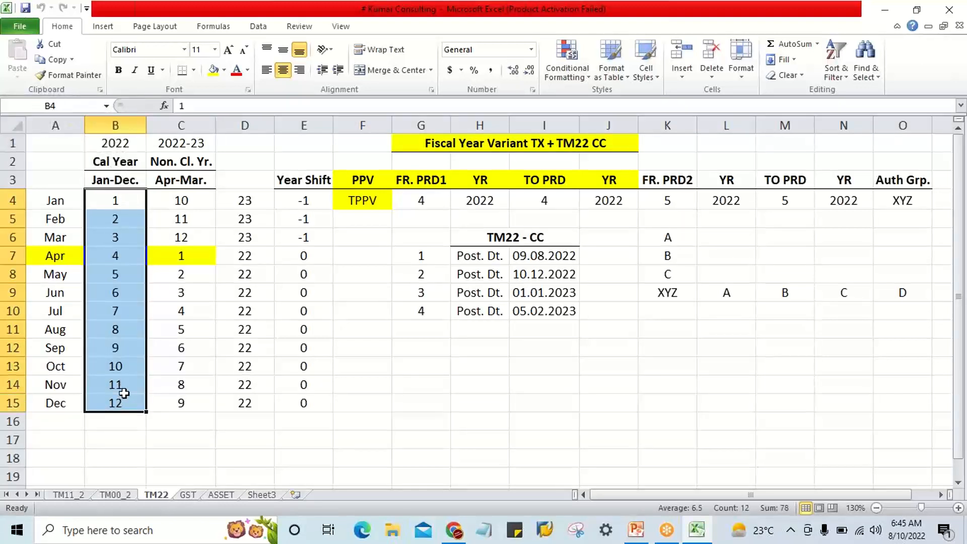
pyautogui.moveTo(292, 200); pyautogui.dragTo(294, 392)
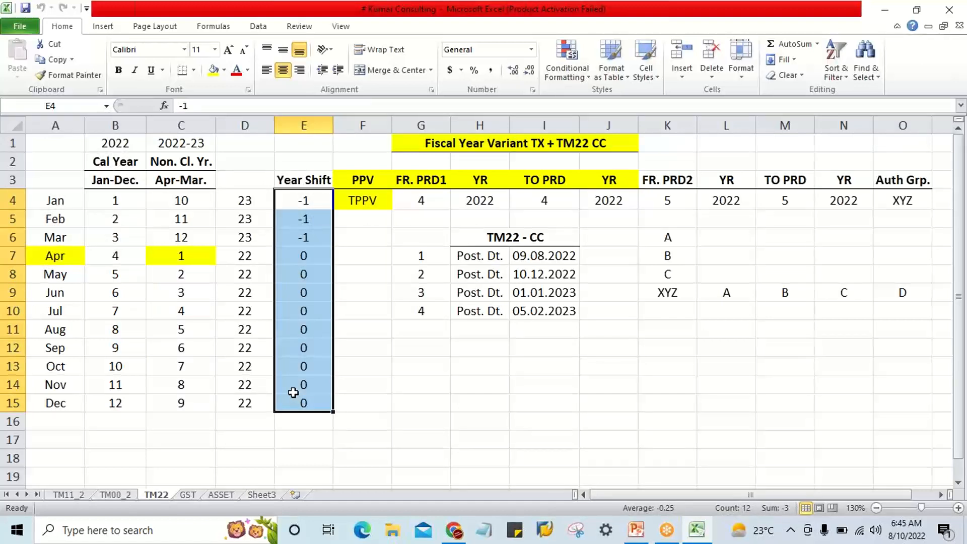
pyautogui.click(365, 366)
pyautogui.click(69, 304)
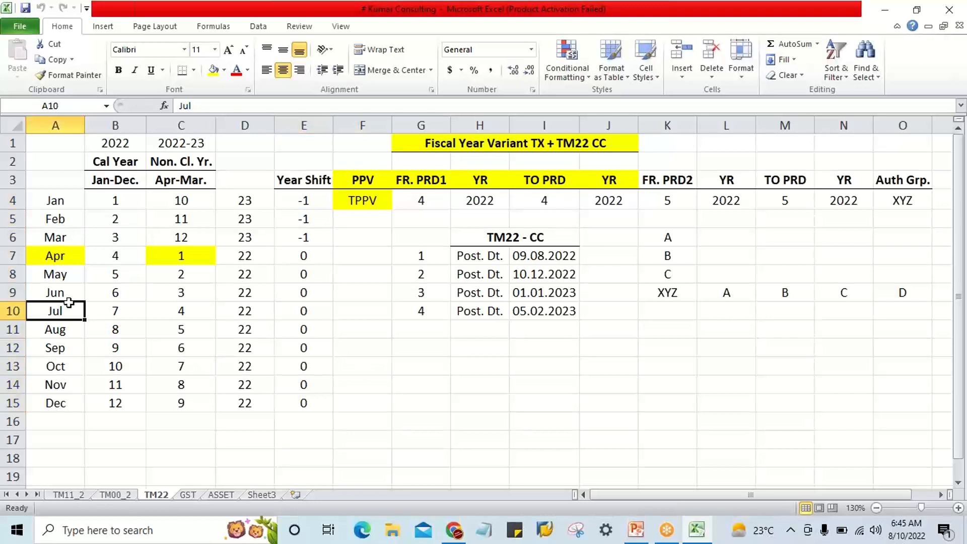
pyautogui.click(127, 304)
pyautogui.click(69, 337)
pyautogui.click(105, 338)
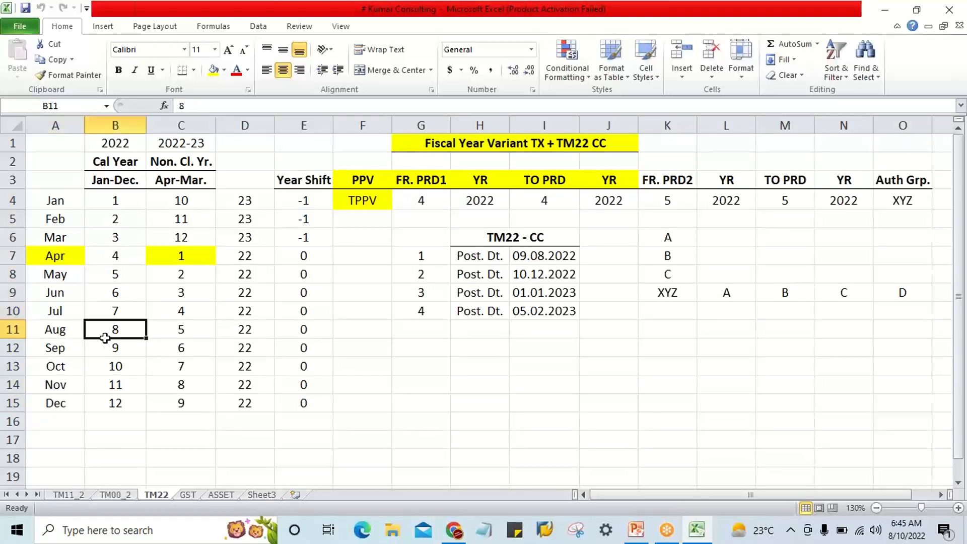
pyautogui.click(71, 221)
pyautogui.click(77, 203)
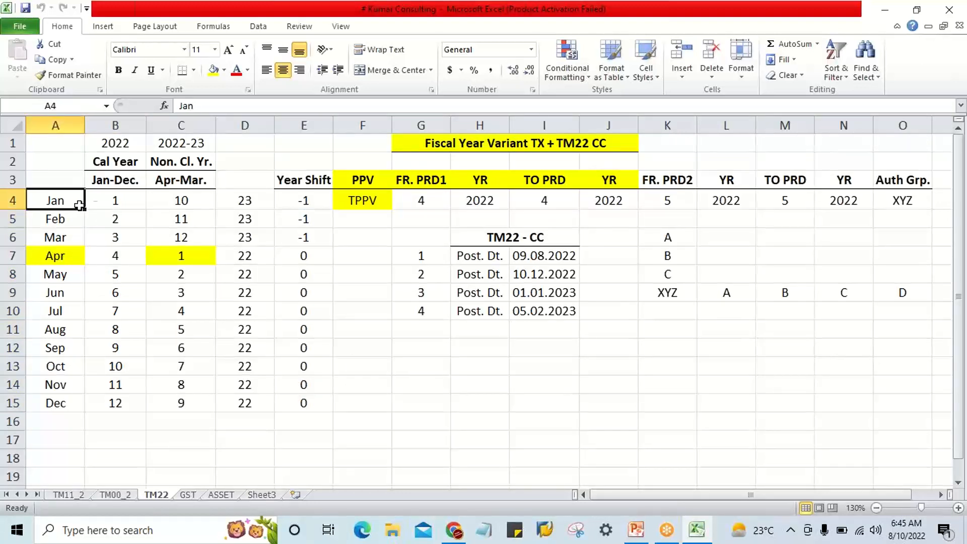
pyautogui.click(107, 206)
pyautogui.click(80, 410)
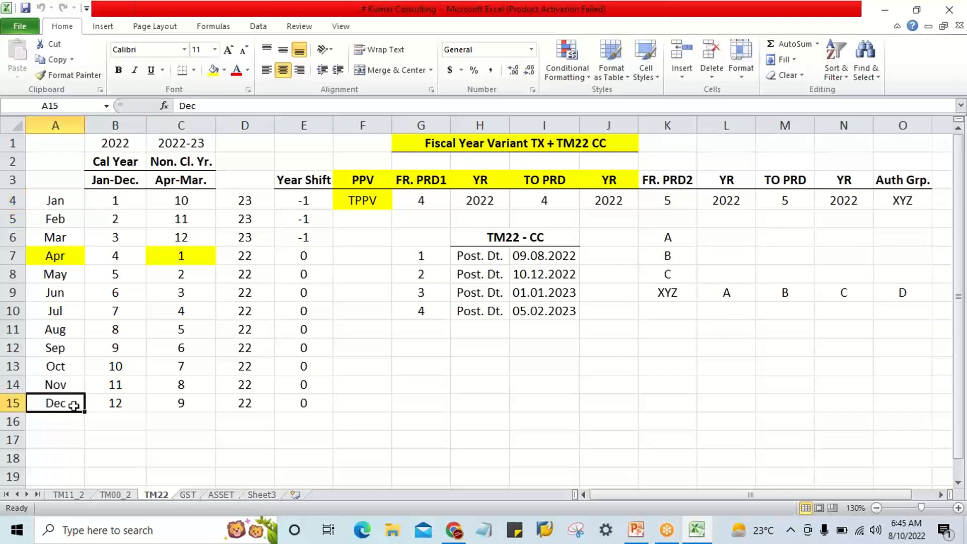
pyautogui.click(104, 409)
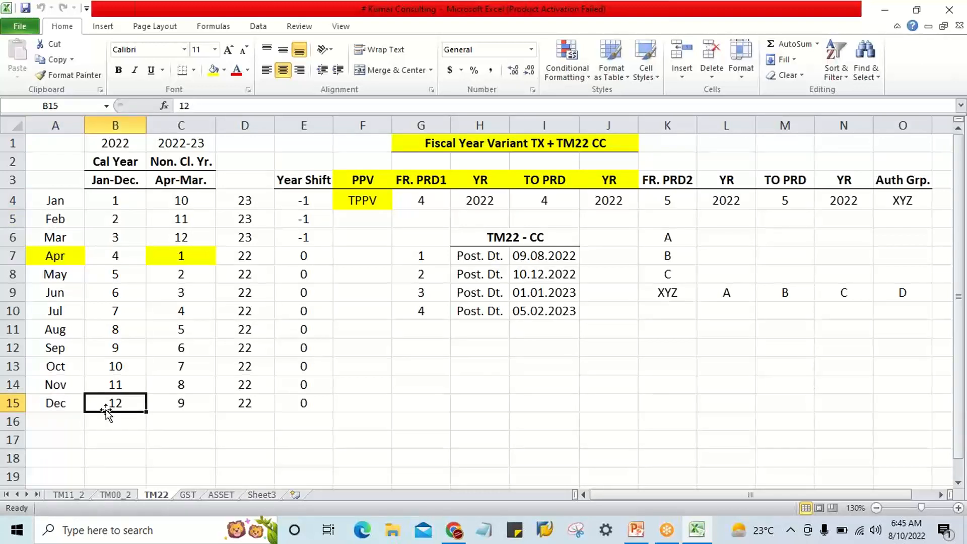
pyautogui.click(720, 62)
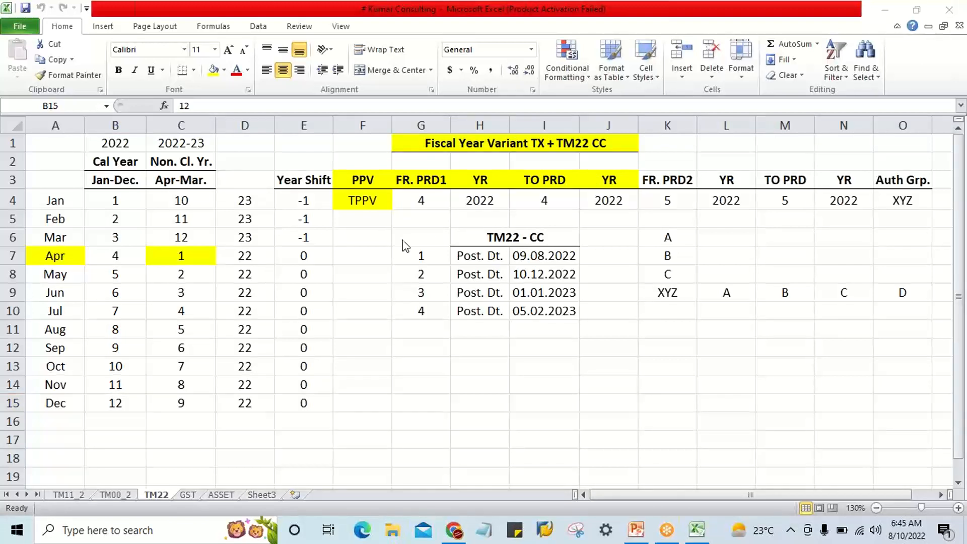
# Clear the second period range and authorization group entries in K3:O4.
pyautogui.click(382, 201)
pyautogui.moveTo(382, 201); pyautogui.dragTo(900, 183)
pyautogui.click(862, 226)
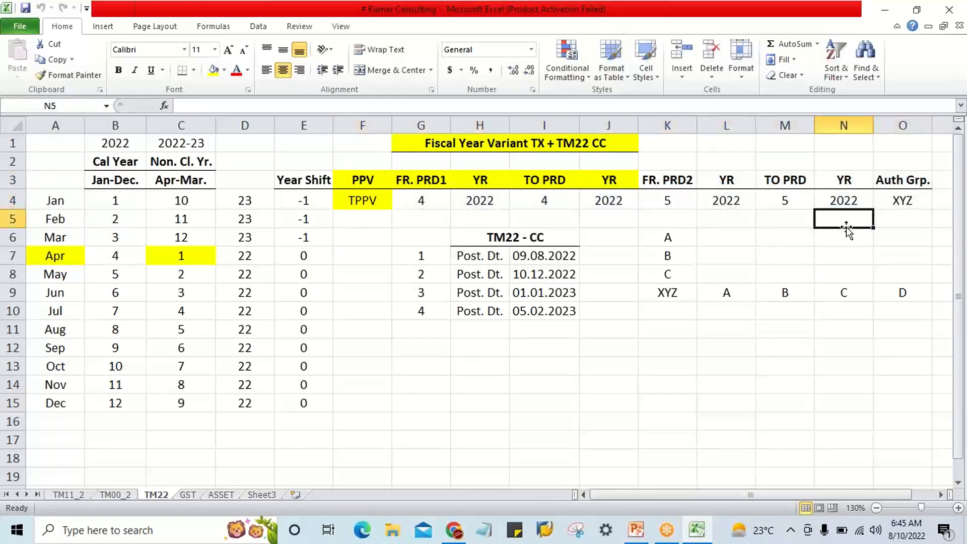
pyautogui.moveTo(658, 177); pyautogui.dragTo(915, 200)
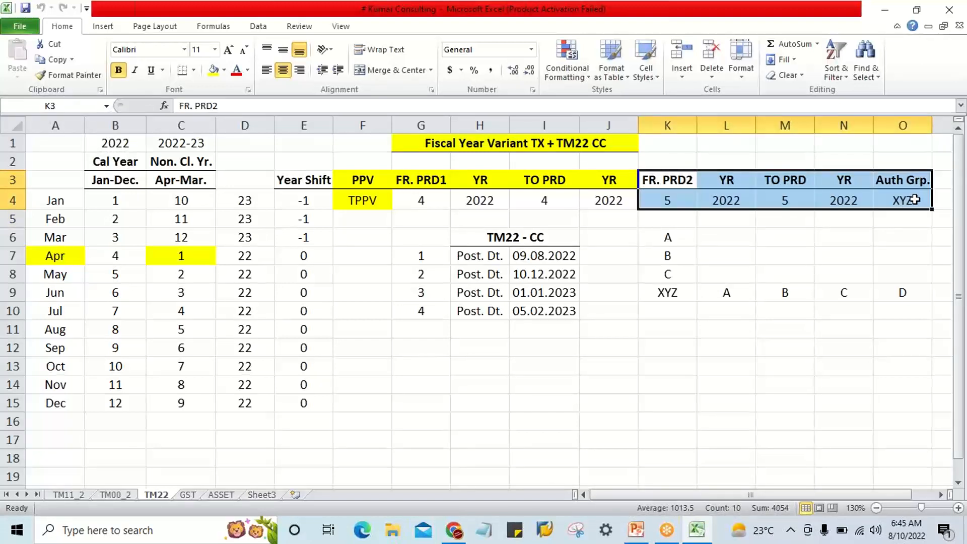
pyautogui.press('Delete')
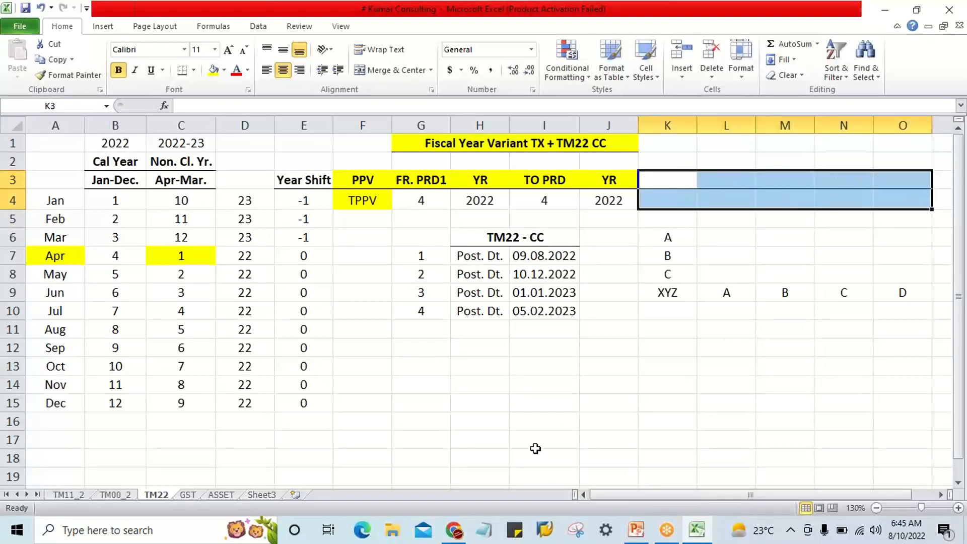
pyautogui.click(534, 383)
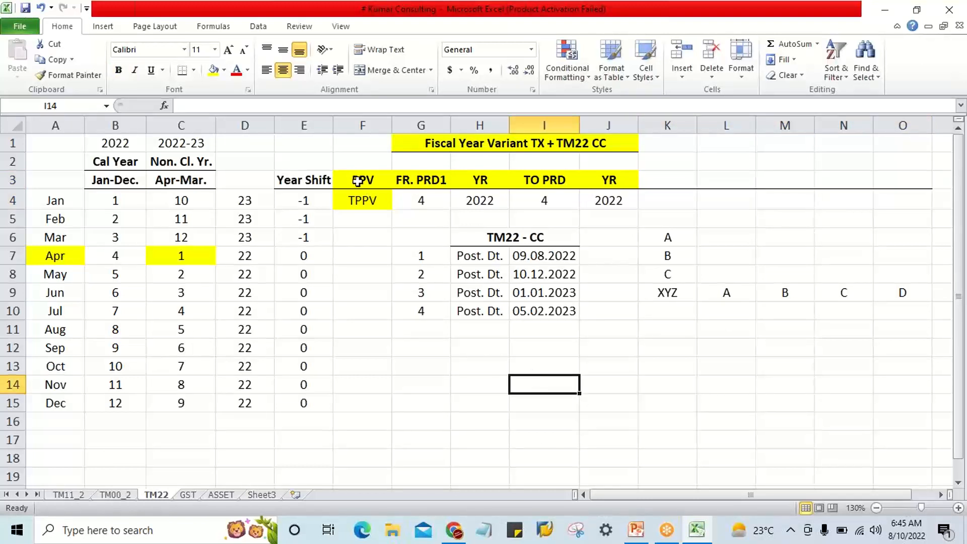
# Move the PPV table from F3:J4 one column over so that it starts in G3.
pyautogui.moveTo(358, 181); pyautogui.dragTo(612, 203)
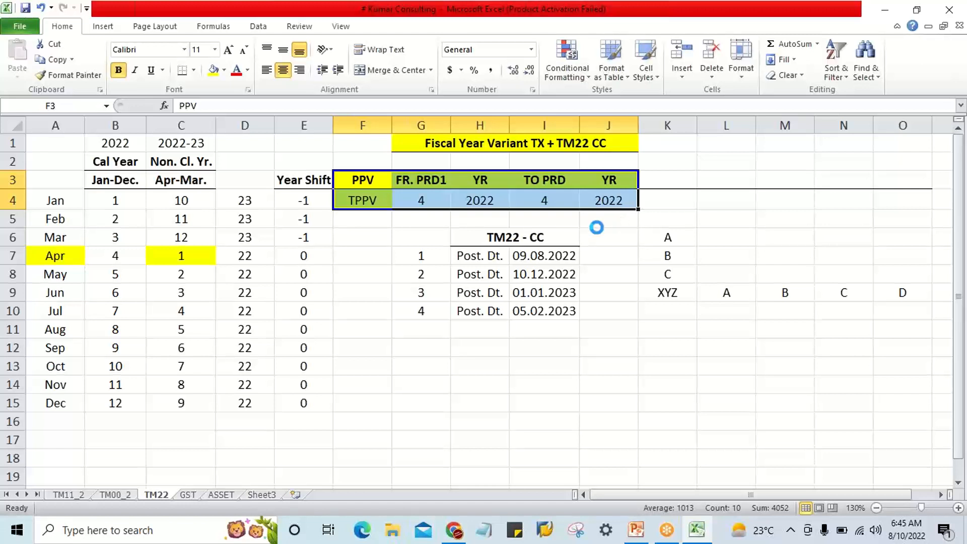
pyautogui.hotkey('ctrl', 'c')
pyautogui.click(432, 180)
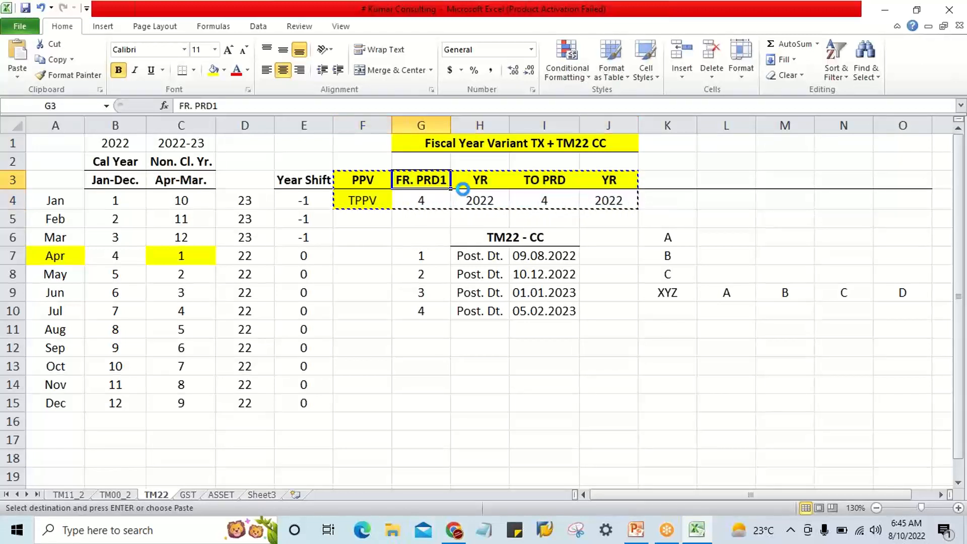
pyautogui.hotkey('ctrl', 'v')
pyautogui.click(680, 359)
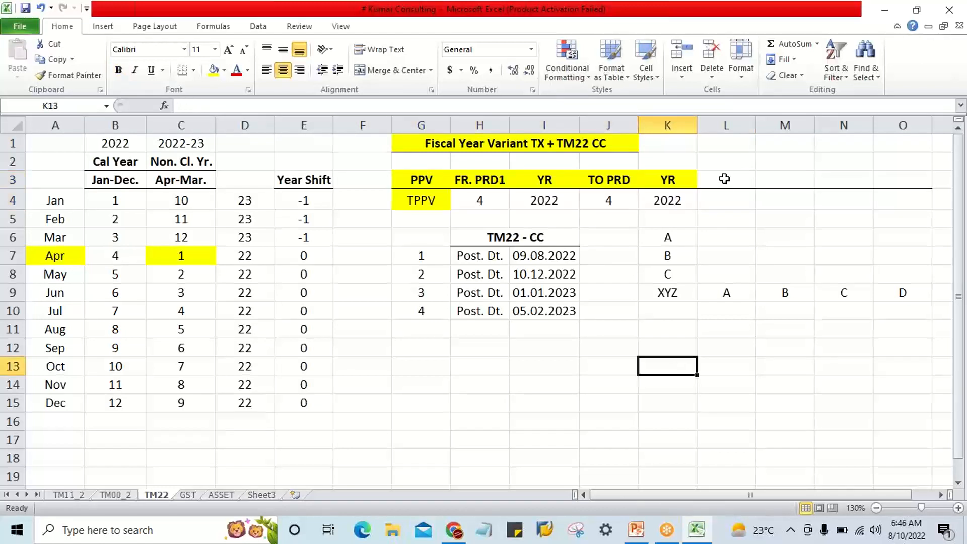
# Delete columns L to O, including the leftover row 3 border line and the letters in row 9.
pyautogui.moveTo(723, 179); pyautogui.dragTo(897, 194)
pyautogui.hotkey('ctrl', 'c')
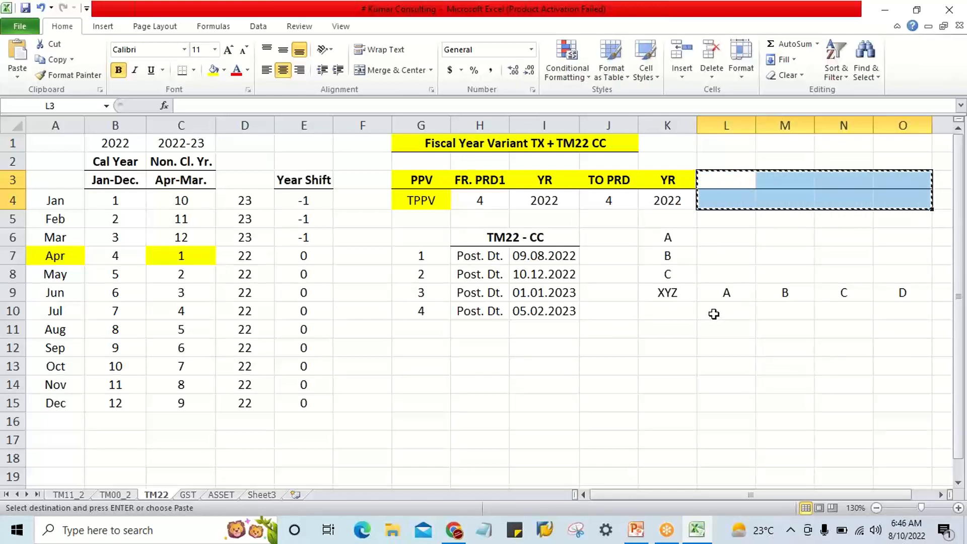
pyautogui.click(724, 327)
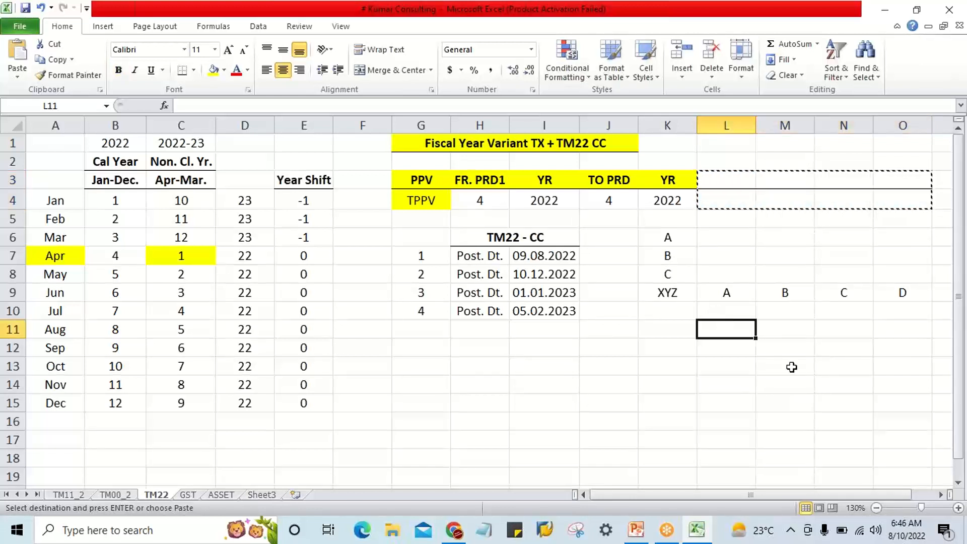
pyautogui.moveTo(736, 117); pyautogui.dragTo(916, 124)
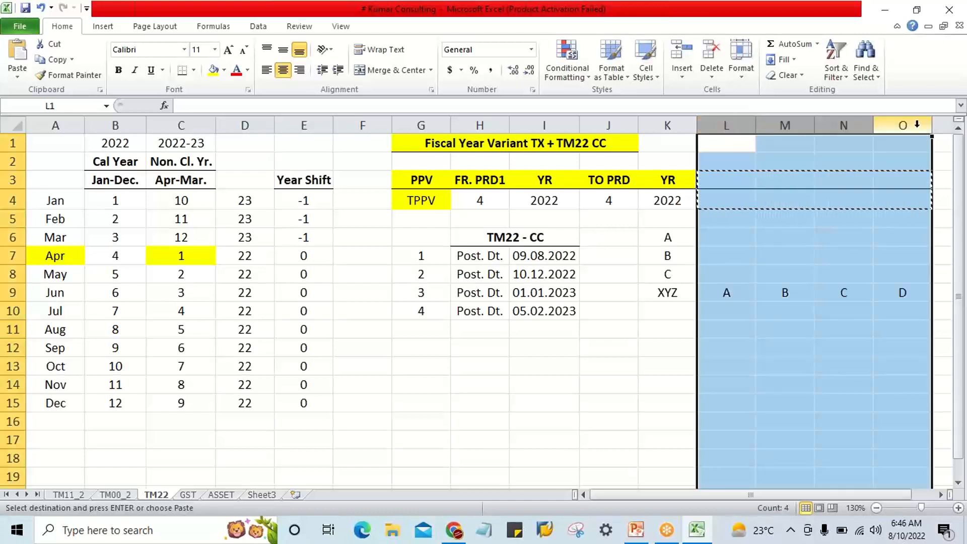
pyautogui.press('Delete')
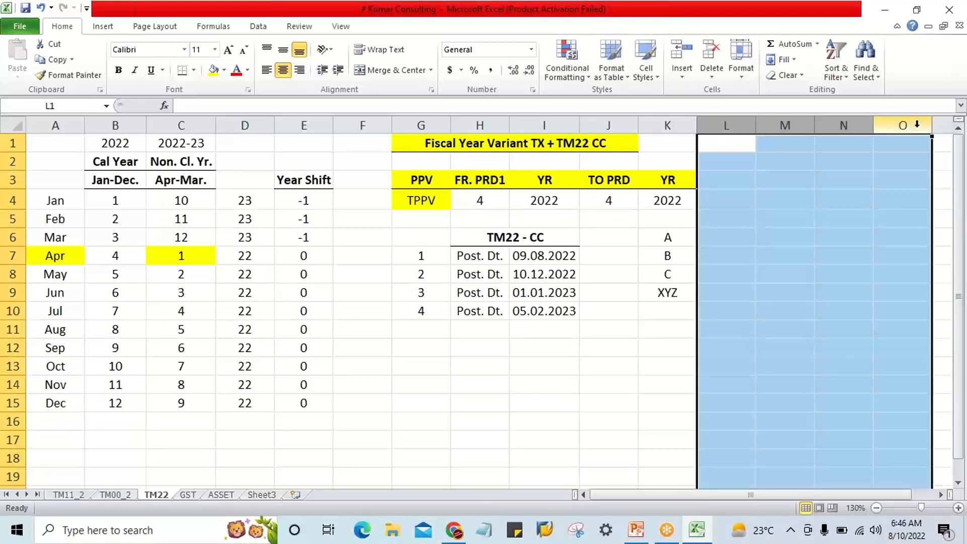
# Clear the leftover A, B, C and XYZ entries in K6:K10.
pyautogui.click(630, 264)
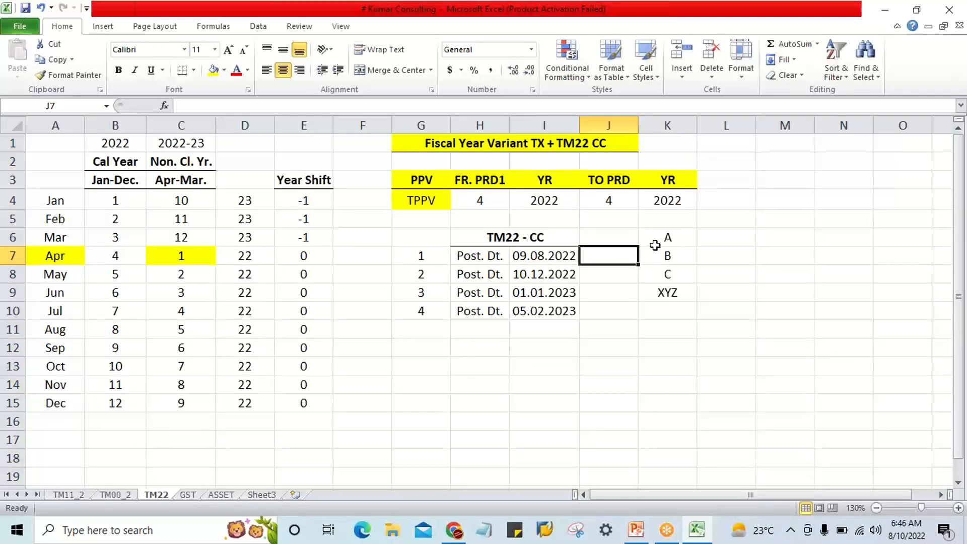
pyautogui.moveTo(658, 241); pyautogui.dragTo(674, 318)
pyautogui.press('Delete')
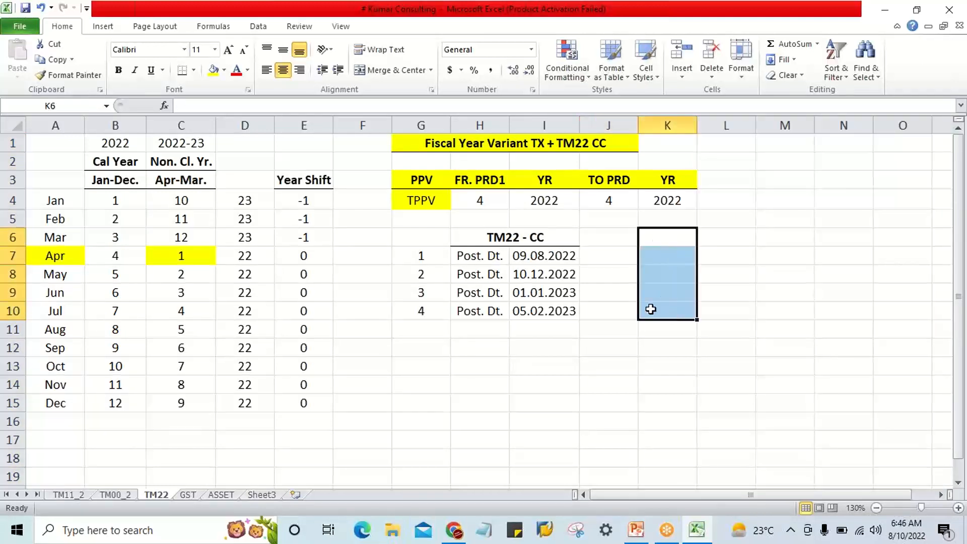
# Change the first posting date of the TM22 - CC list in I7 to 10.08.2022.
pyautogui.click(415, 201)
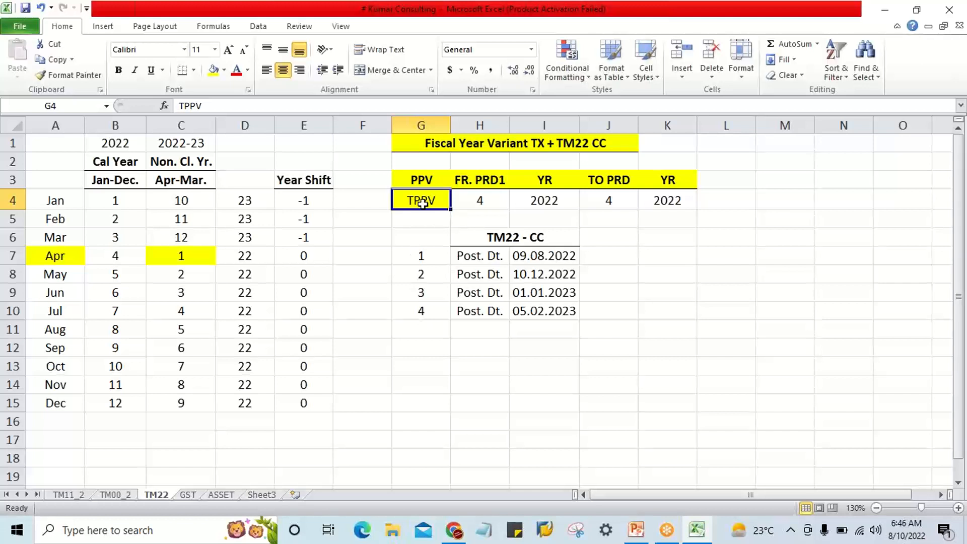
pyautogui.click(485, 201)
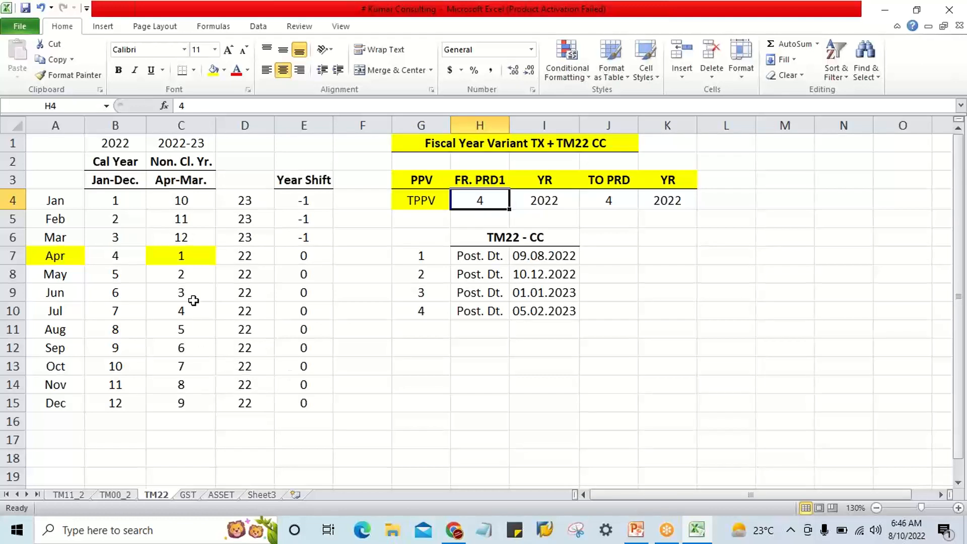
pyautogui.click(69, 258)
pyautogui.click(479, 268)
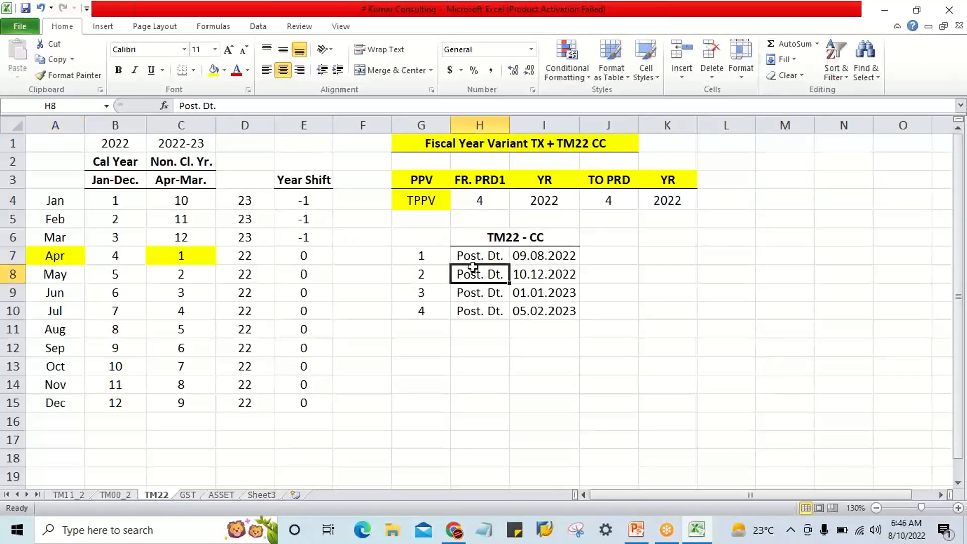
pyautogui.click(503, 257)
pyautogui.click(554, 256)
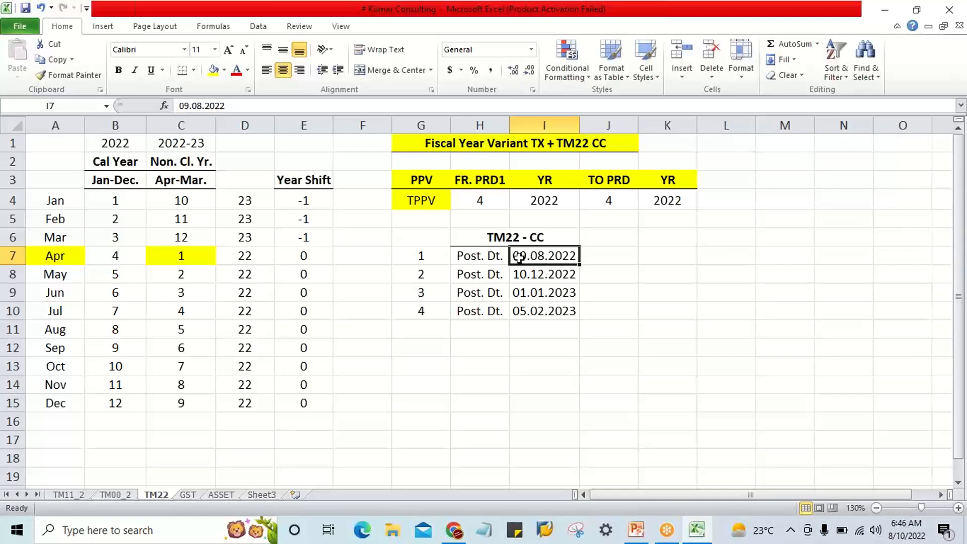
pyautogui.doubleClick(519, 257)
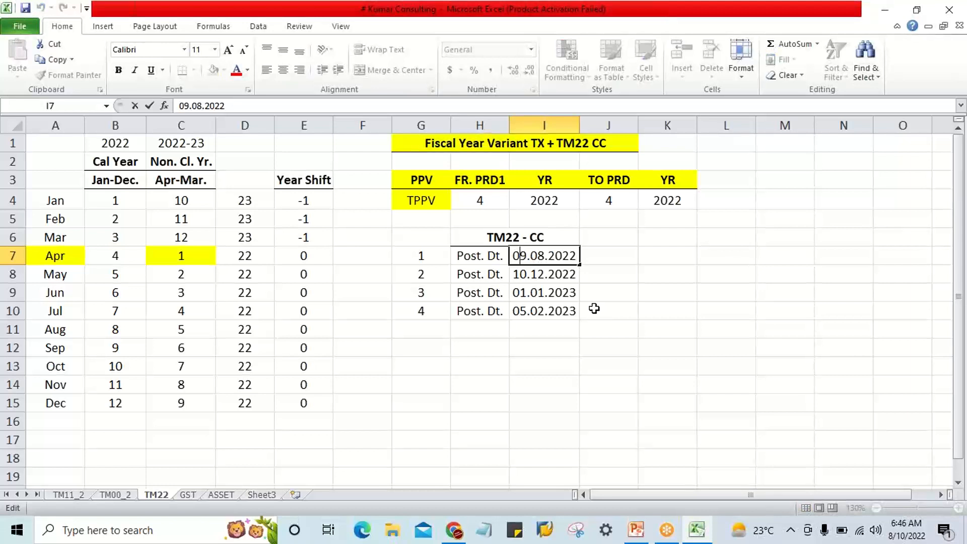
pyautogui.press('BackSpace')
pyautogui.press('Delete')
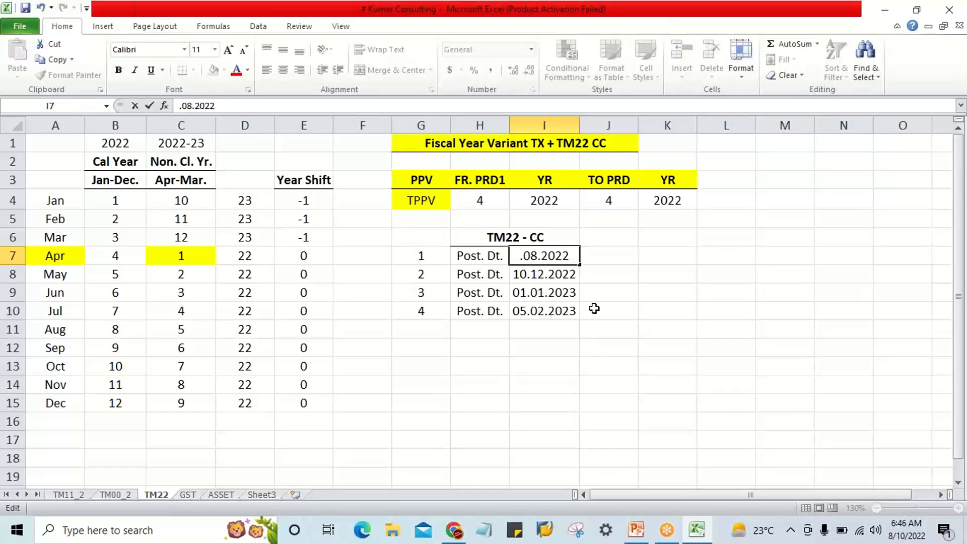
pyautogui.write('10')
pyautogui.press('Return')
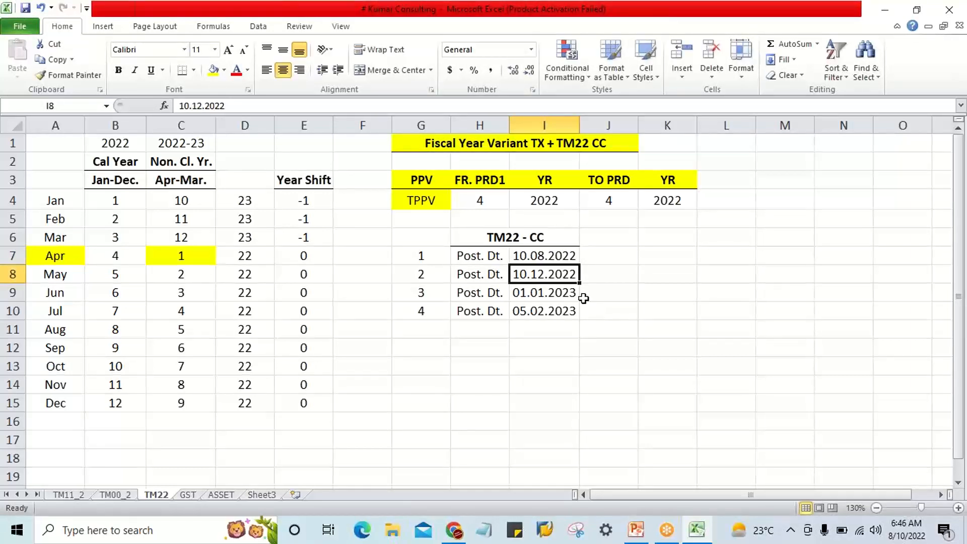
# Set FR. PRD1 in H4 to 5, matching August's period in the Apr-Mar fiscal year.
pyautogui.click(523, 256)
pyautogui.click(477, 198)
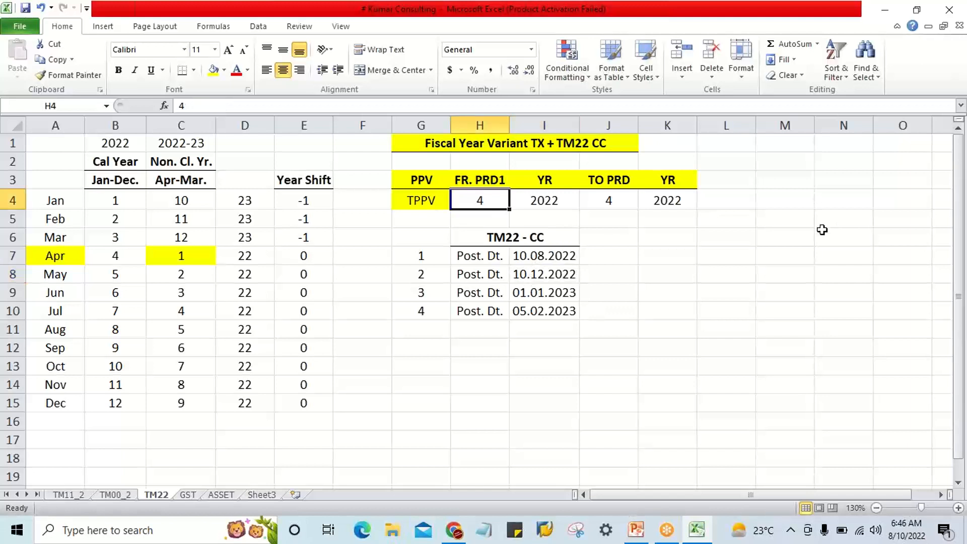
pyautogui.click(50, 330)
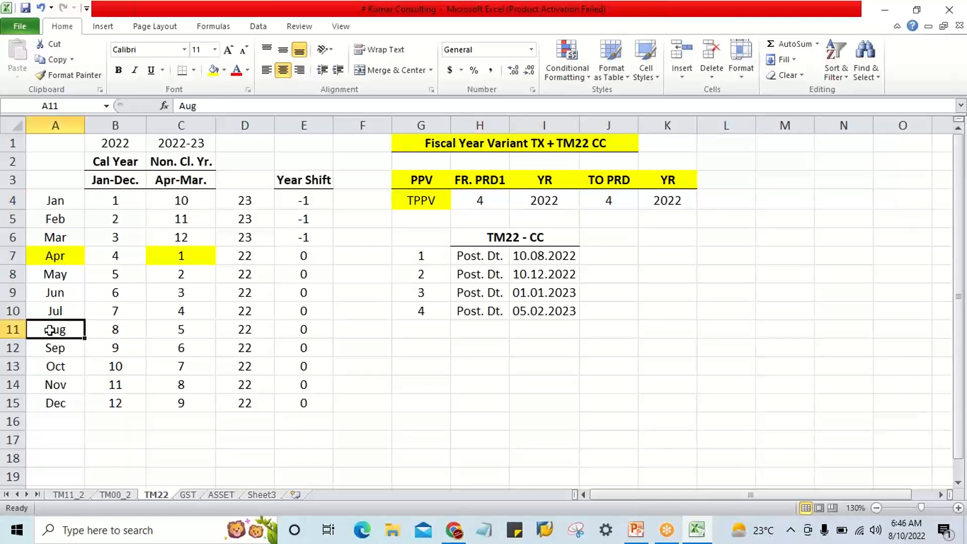
pyautogui.click(174, 331)
pyautogui.click(63, 329)
pyautogui.click(175, 331)
pyautogui.click(477, 198)
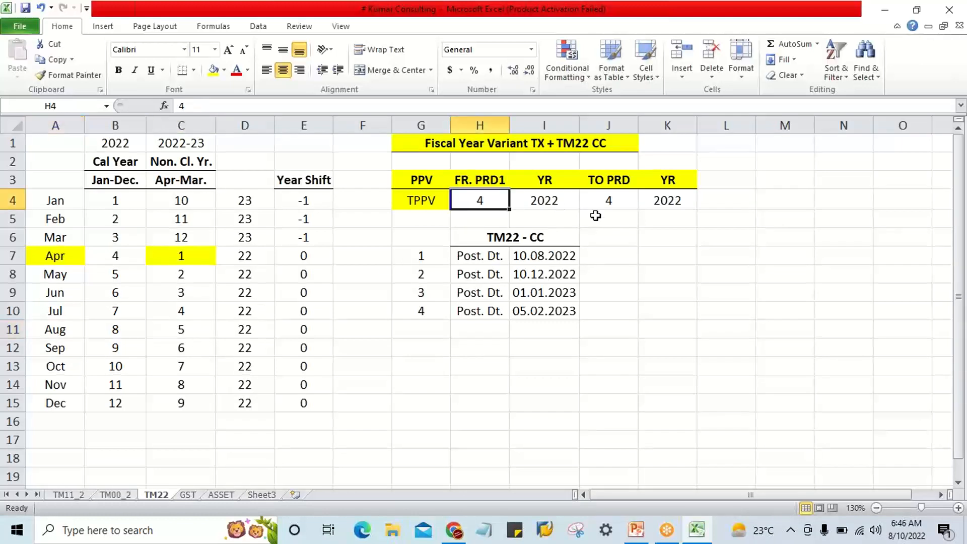
pyautogui.write('5')
pyautogui.press('Tab')
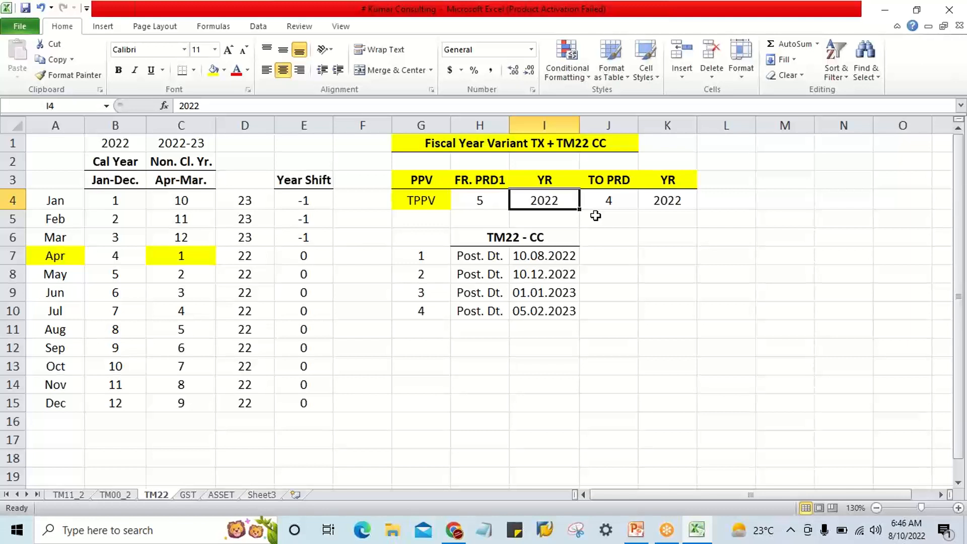
# Set TO PRD in J4 to 5, matching the 10.08.2022 posting date.
pyautogui.click(575, 256)
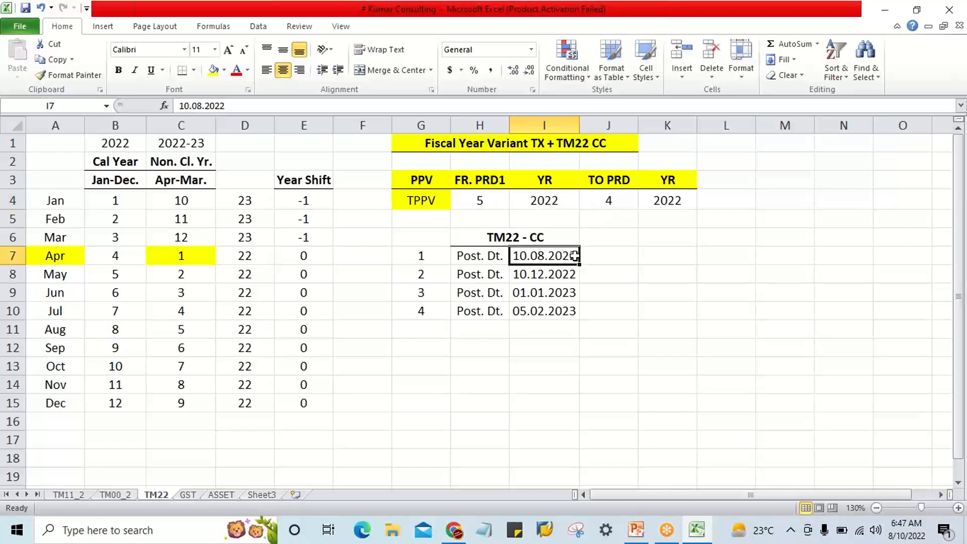
pyautogui.click(565, 195)
pyautogui.click(572, 258)
pyautogui.click(545, 201)
pyautogui.click(619, 202)
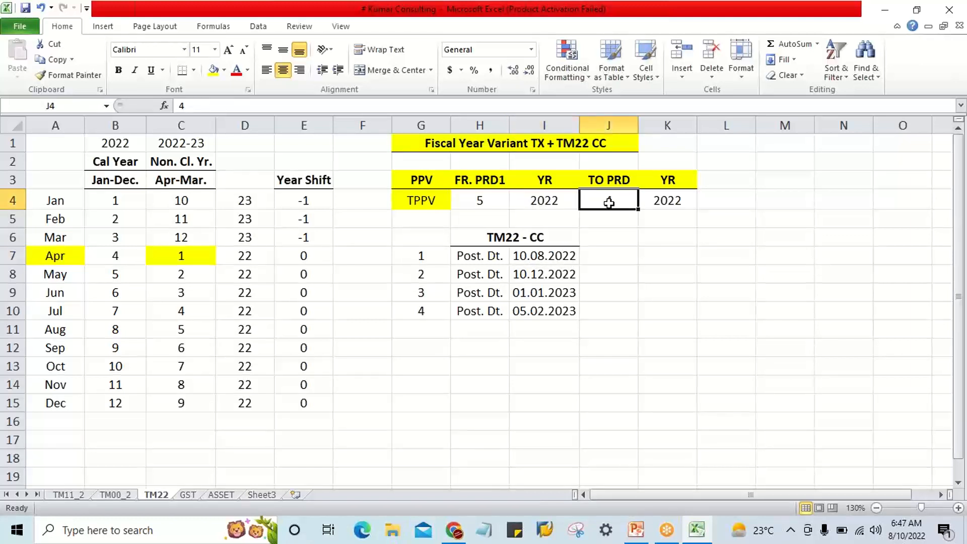
pyautogui.write('5')
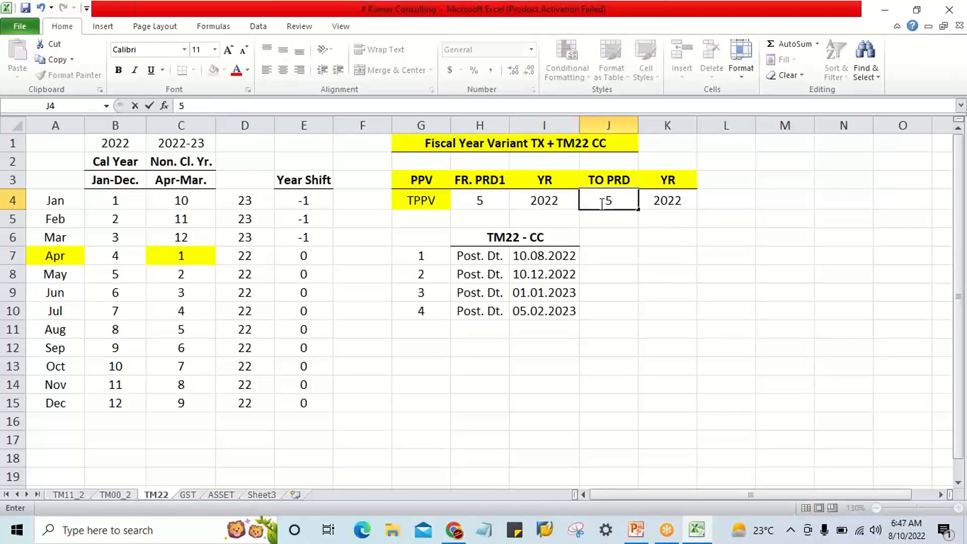
pyautogui.click(673, 198)
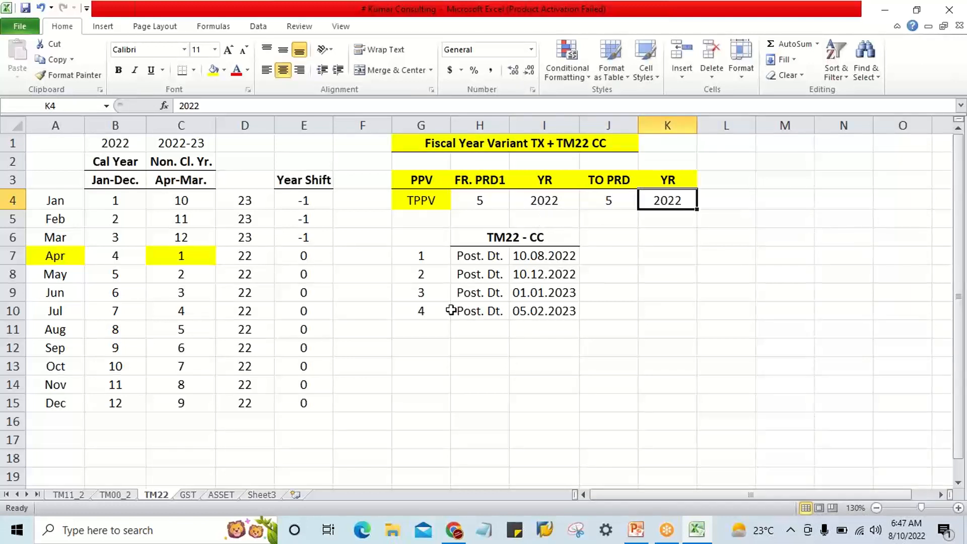
# Examine the third posting date, 01.01.2023, against the January to March rows and their fiscal year values in column D.
pyautogui.click(435, 296)
pyautogui.click(537, 293)
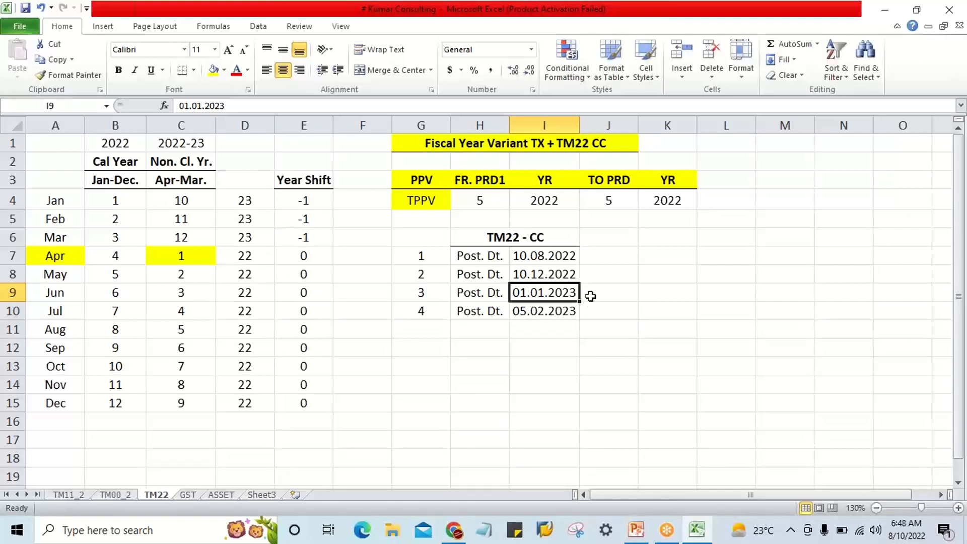
pyautogui.moveTo(62, 259); pyautogui.dragTo(170, 256)
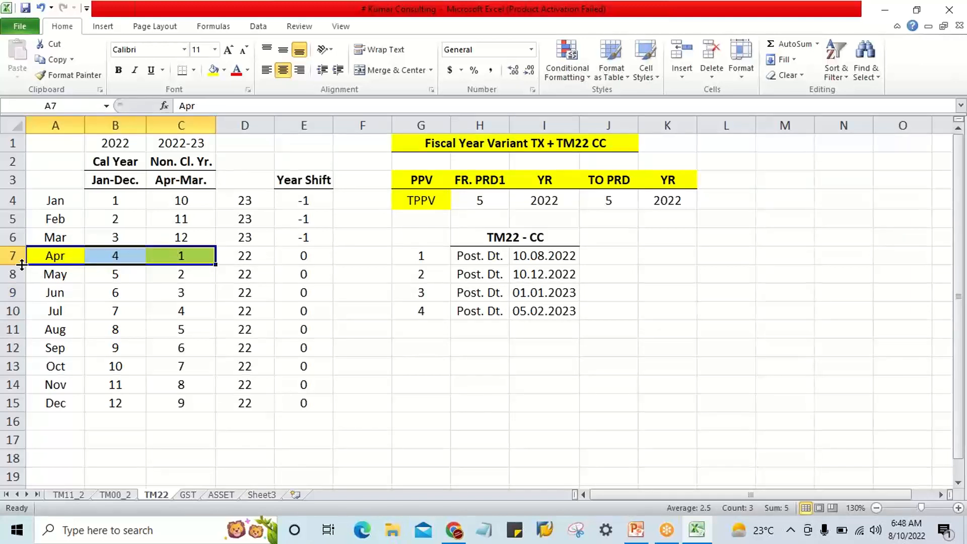
pyautogui.click(41, 257)
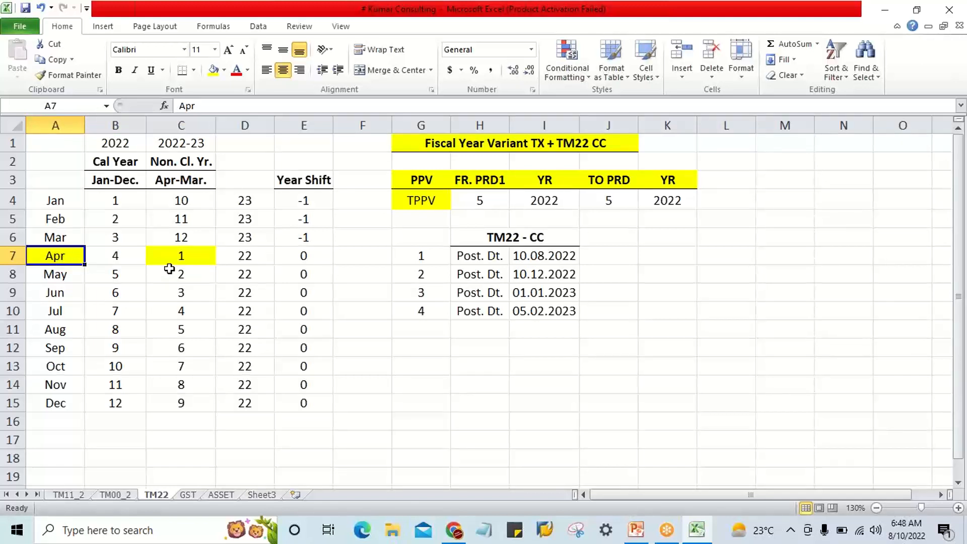
pyautogui.click(54, 234)
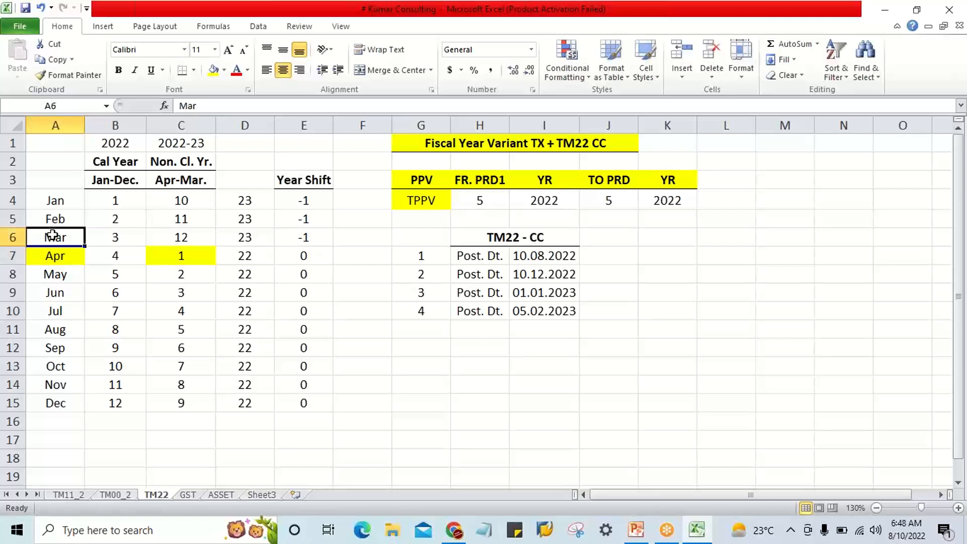
pyautogui.click(58, 202)
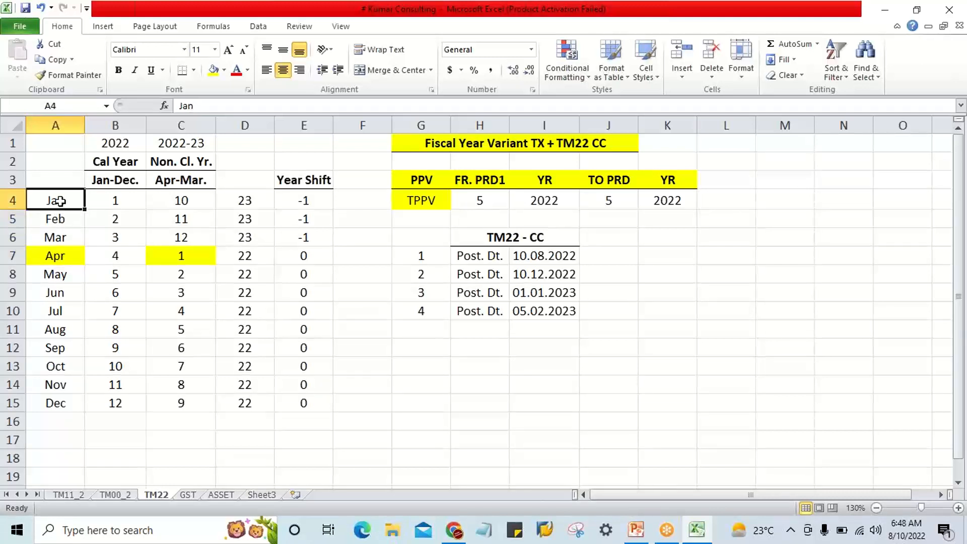
pyautogui.moveTo(59, 200); pyautogui.dragTo(61, 235)
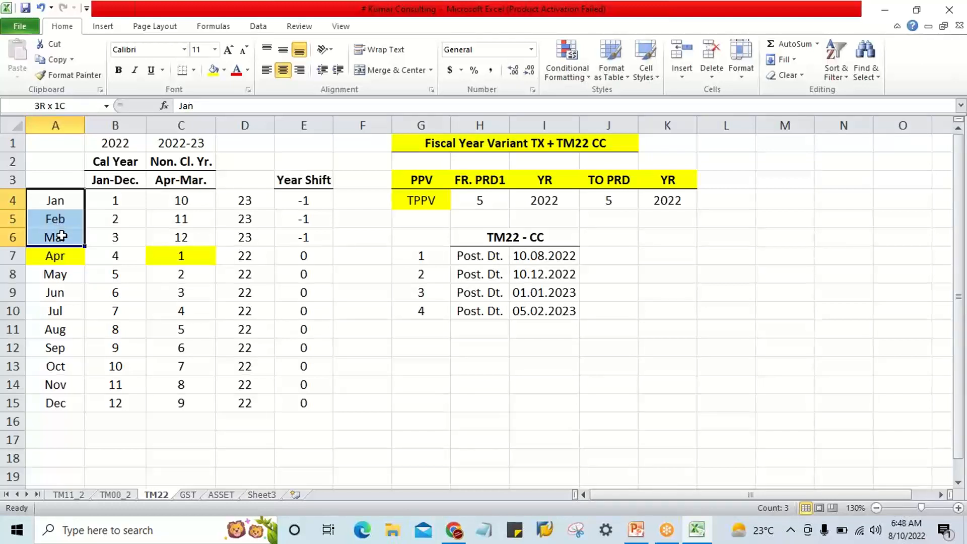
pyautogui.moveTo(250, 199); pyautogui.dragTo(253, 236)
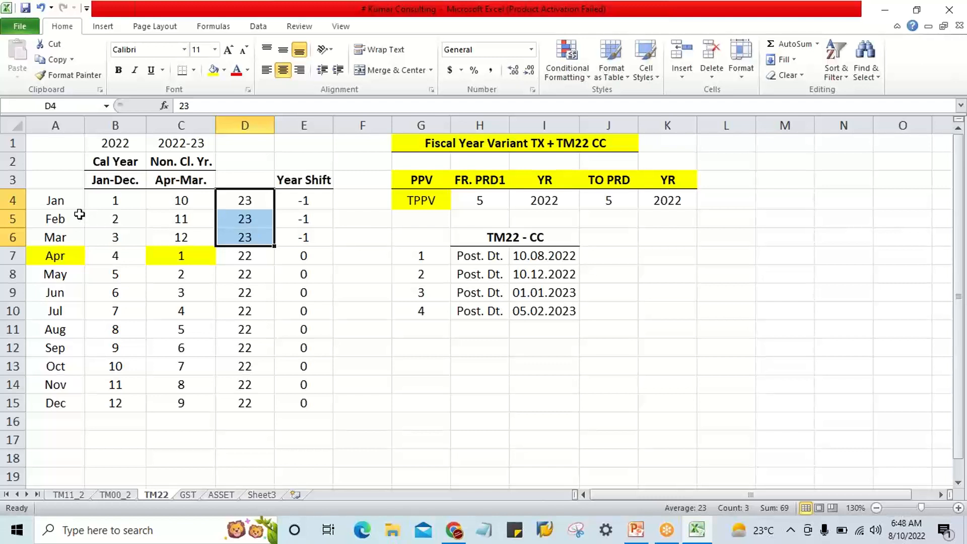
pyautogui.moveTo(63, 202); pyautogui.dragTo(68, 234)
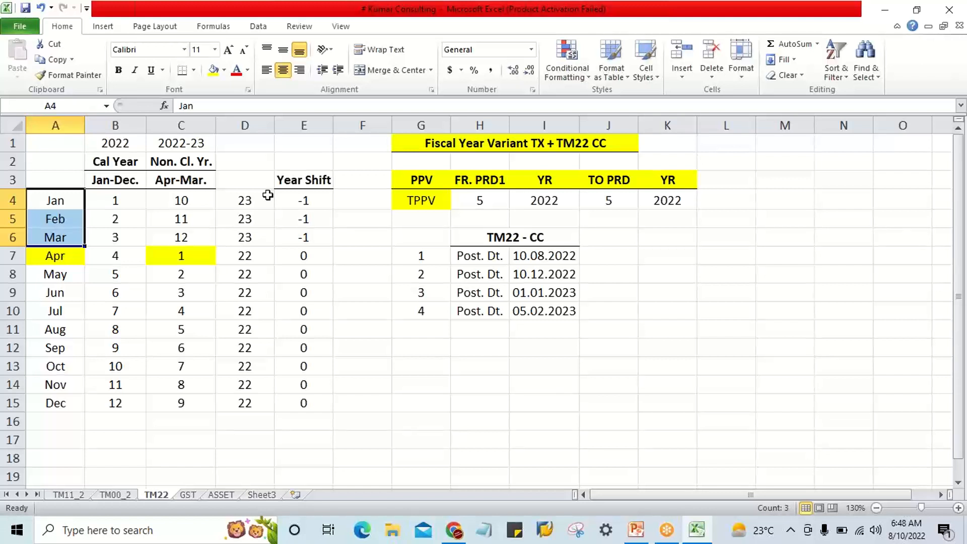
pyautogui.click(524, 291)
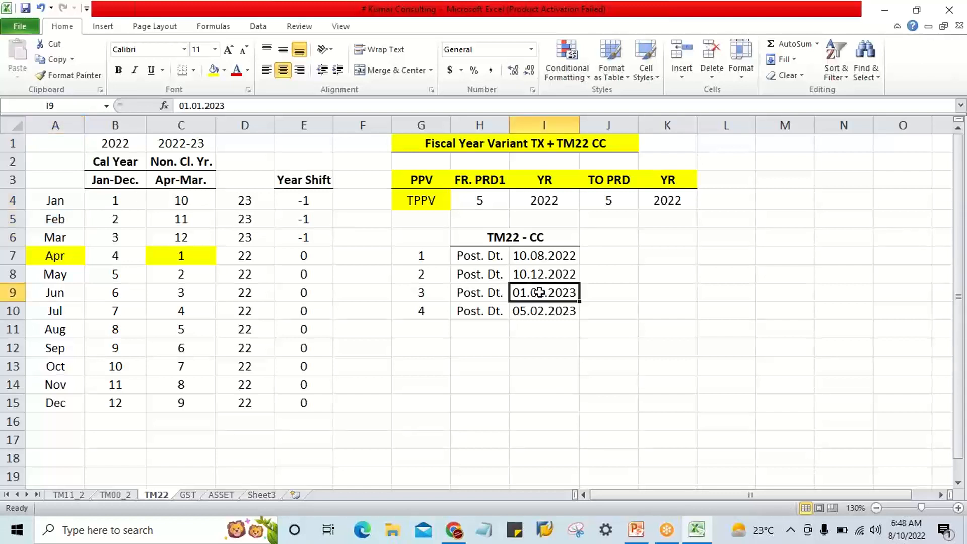
# Set FR. PRD1 in H4 to 10, matching January's period in the Apr-Mar fiscal year.
pyautogui.click(35, 204)
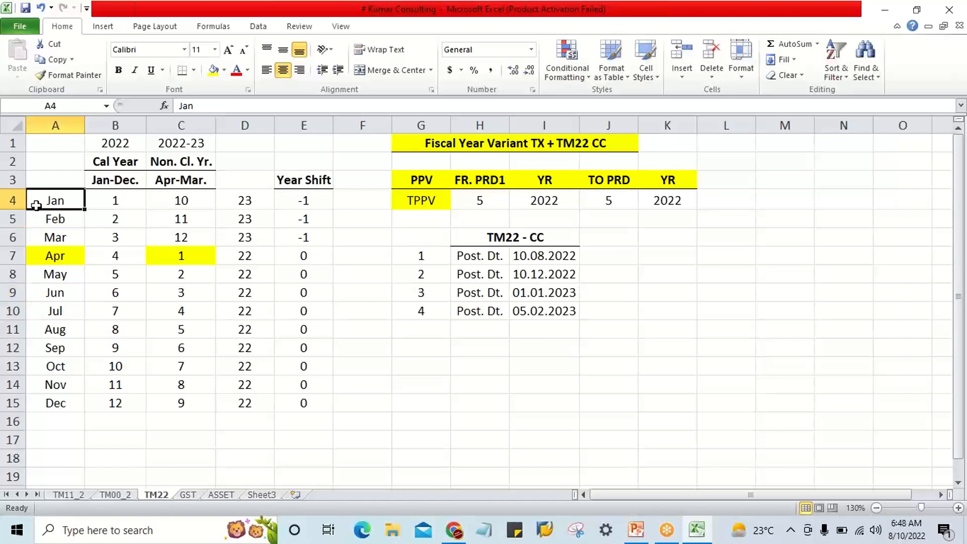
pyautogui.click(169, 202)
pyautogui.click(497, 200)
pyautogui.write('10')
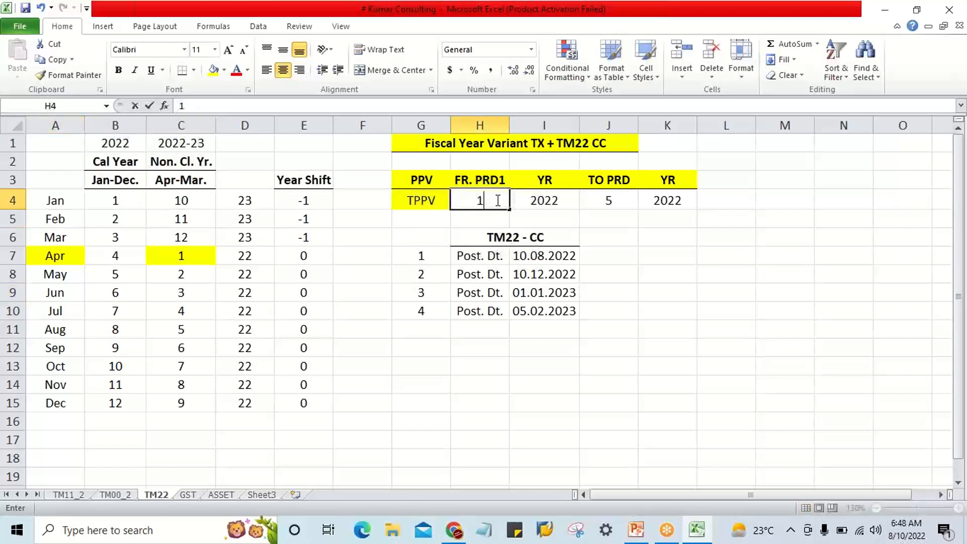
pyautogui.click(546, 200)
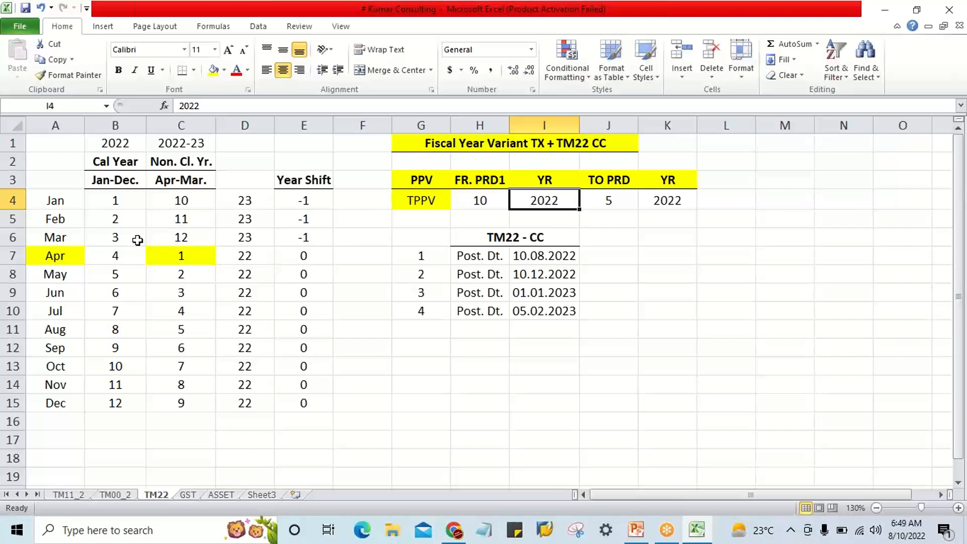
# Set TO PRD in J4 to 10 so that only the January period is open.
pyautogui.click(55, 238)
pyautogui.click(185, 239)
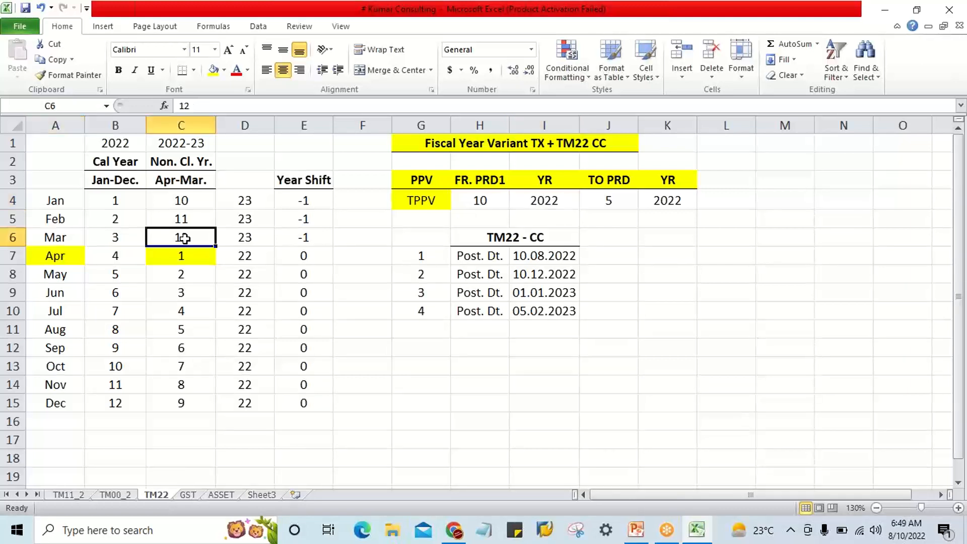
pyautogui.click(590, 202)
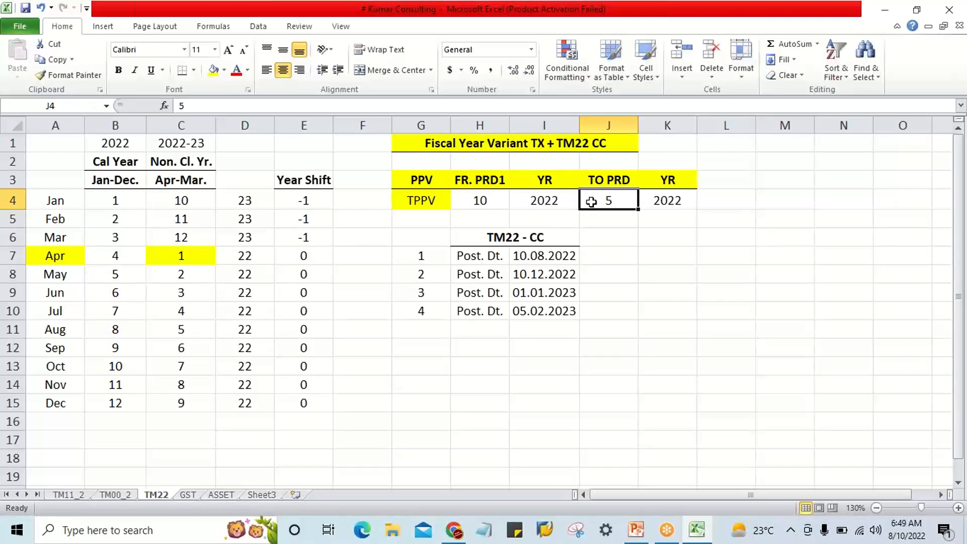
pyautogui.write('10')
pyautogui.press('Return')
# Compare the TPPV from and to periods and years in row 4 with the 10.08.2022 and 01.01.2023 posting dates.
pyautogui.click(552, 202)
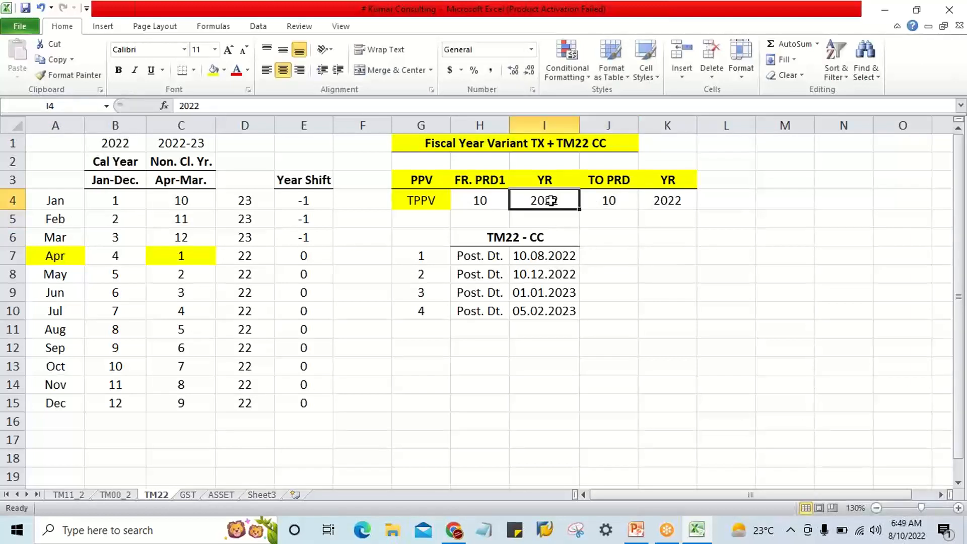
pyautogui.click(690, 201)
pyautogui.click(549, 201)
pyautogui.click(562, 258)
pyautogui.click(567, 293)
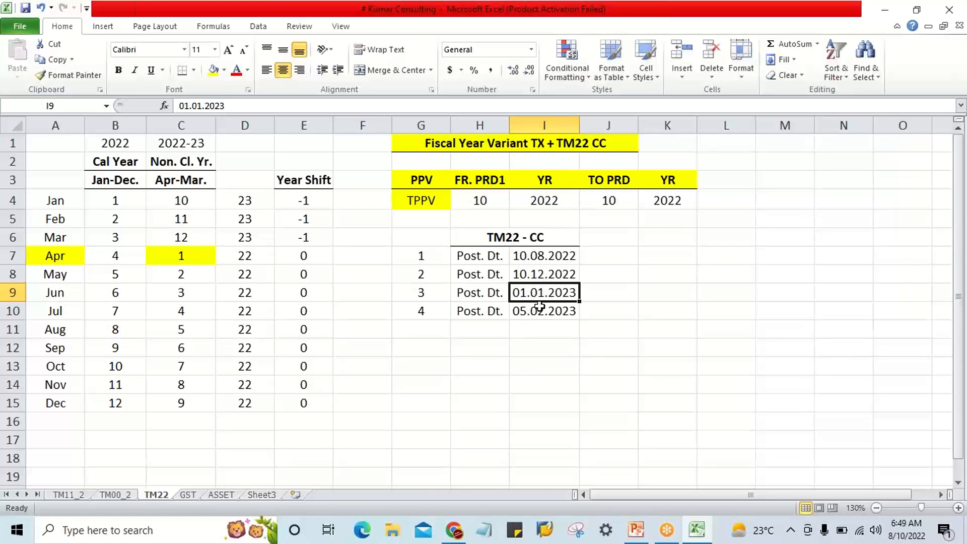
pyautogui.click(472, 201)
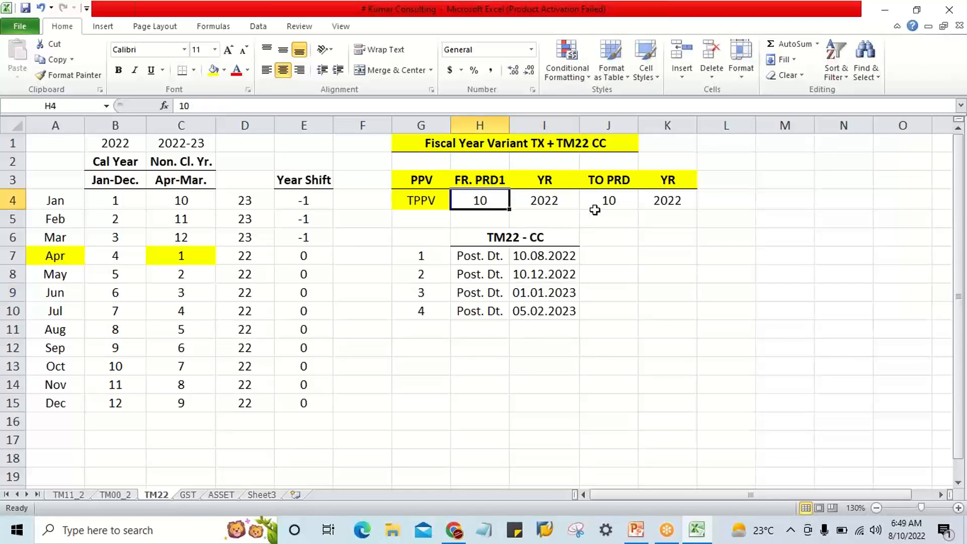
pyautogui.click(606, 200)
pyautogui.click(552, 199)
pyautogui.click(670, 201)
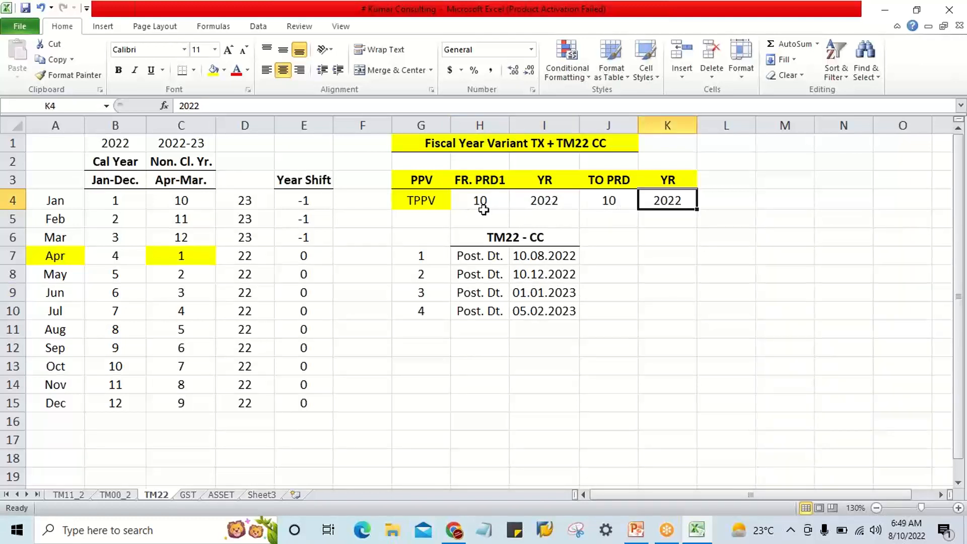
pyautogui.click(483, 206)
pyautogui.click(605, 203)
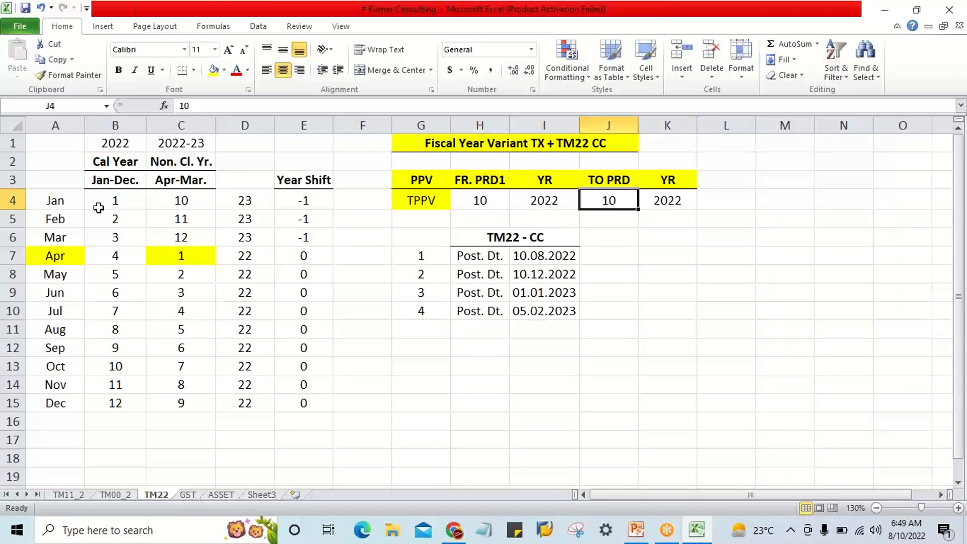
# Check January's Apr-Mar period and year shift against the 01.01.2023 posting date and the TPPV years in I4 and K4.
pyautogui.moveTo(181, 199); pyautogui.dragTo(181, 403)
pyautogui.click(52, 256)
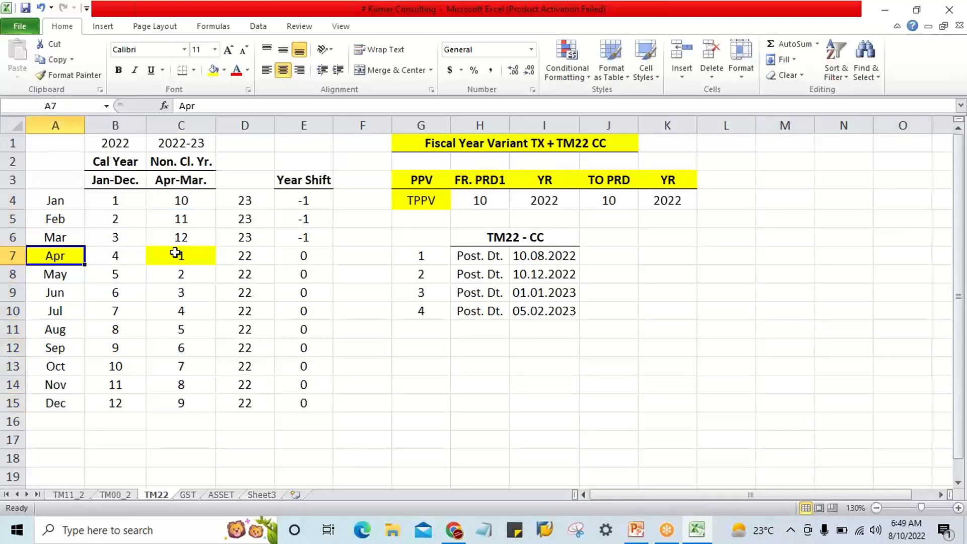
pyautogui.click(63, 201)
pyautogui.click(175, 200)
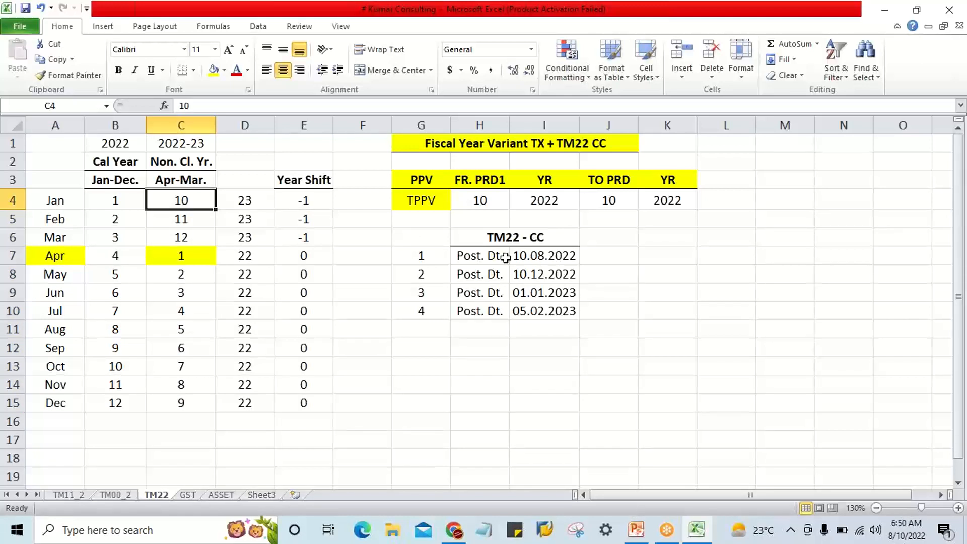
pyautogui.click(566, 296)
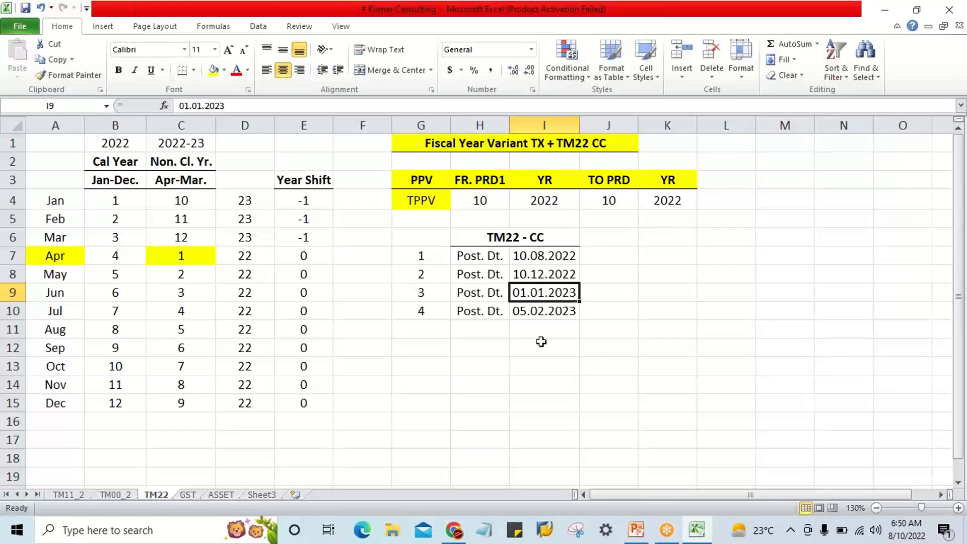
pyautogui.click(306, 202)
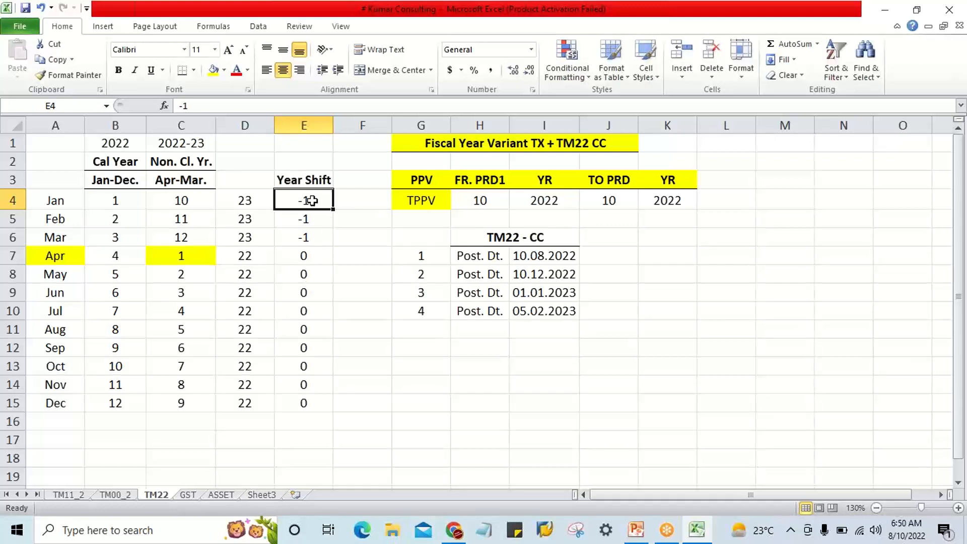
pyautogui.click(561, 294)
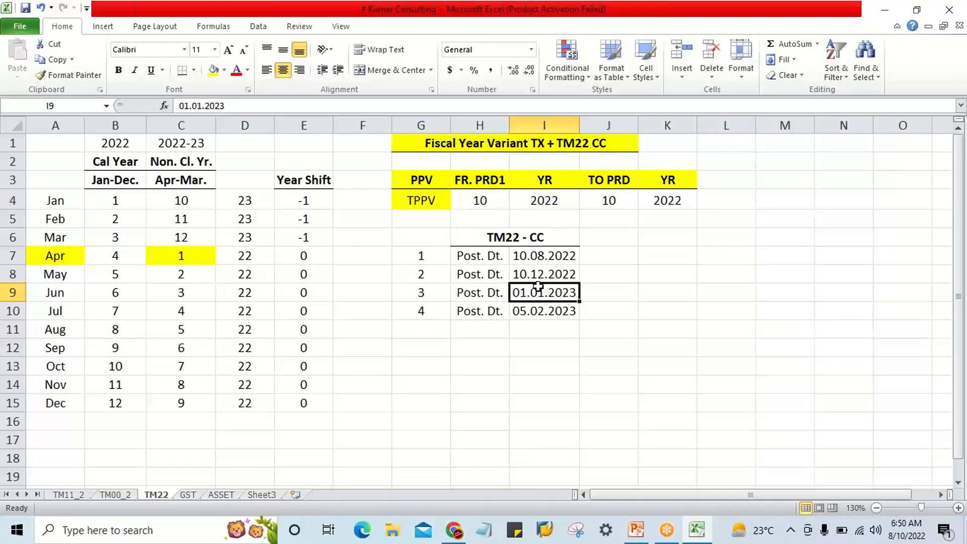
pyautogui.click(301, 203)
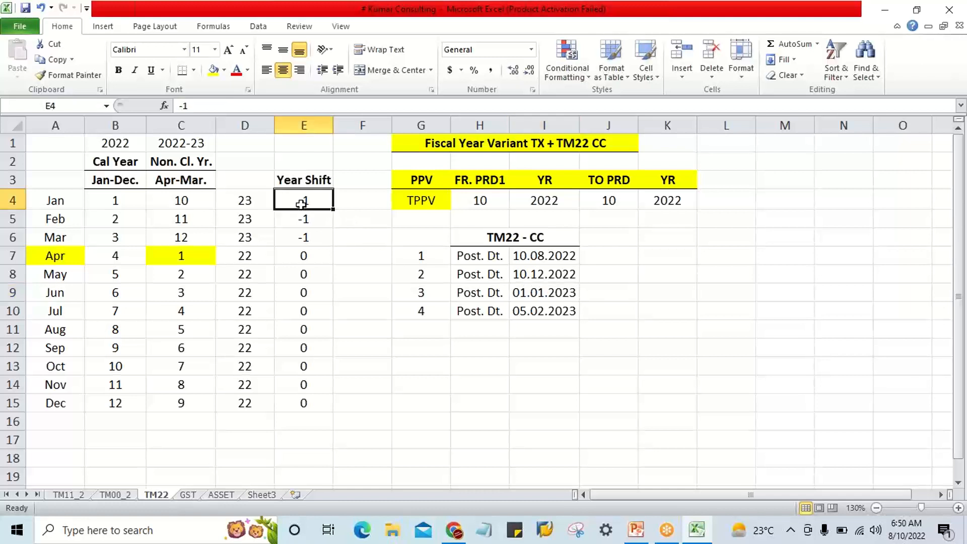
pyautogui.click(556, 196)
pyautogui.click(671, 196)
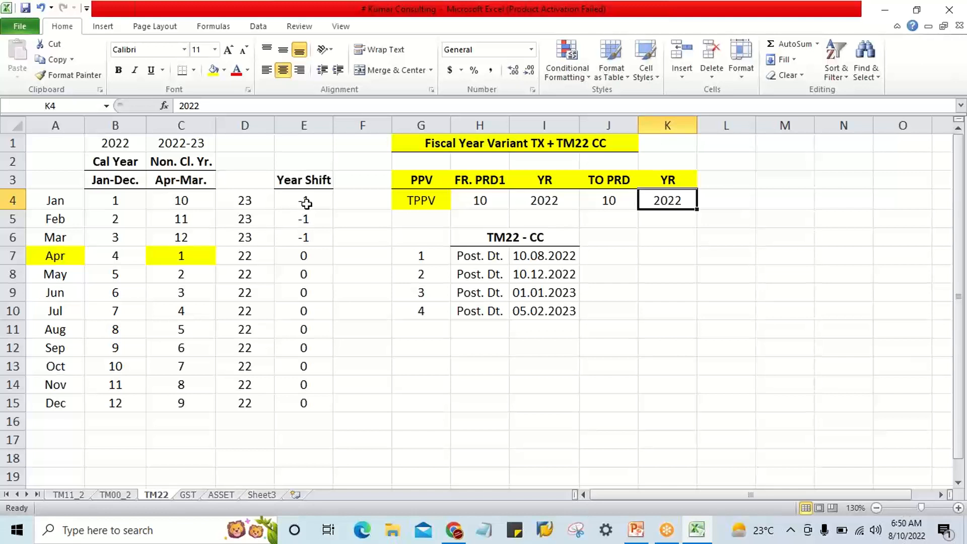
# Examine the Year Shift values for January to March and for April to December alongside their months.
pyautogui.moveTo(304, 200); pyautogui.dragTo(306, 235)
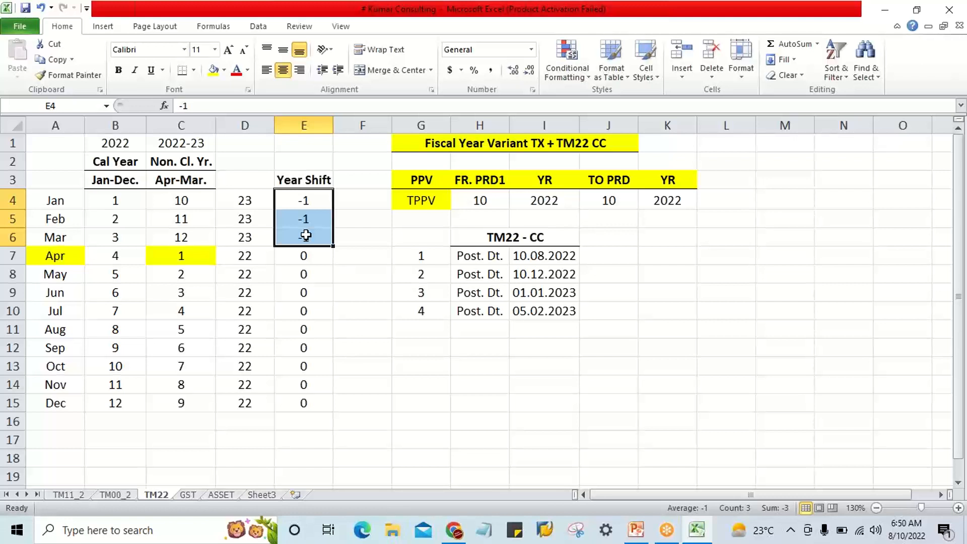
pyautogui.click(241, 325)
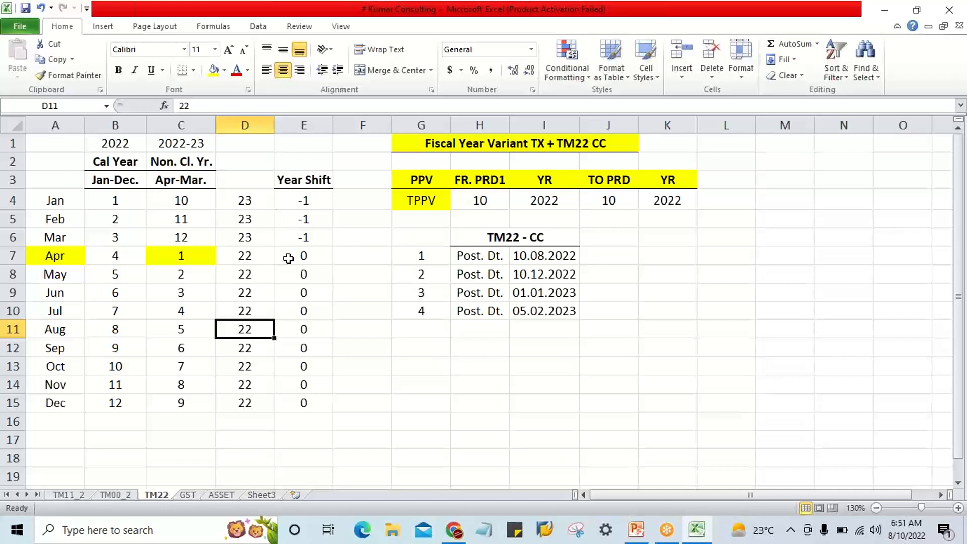
pyautogui.moveTo(317, 207); pyautogui.dragTo(312, 242)
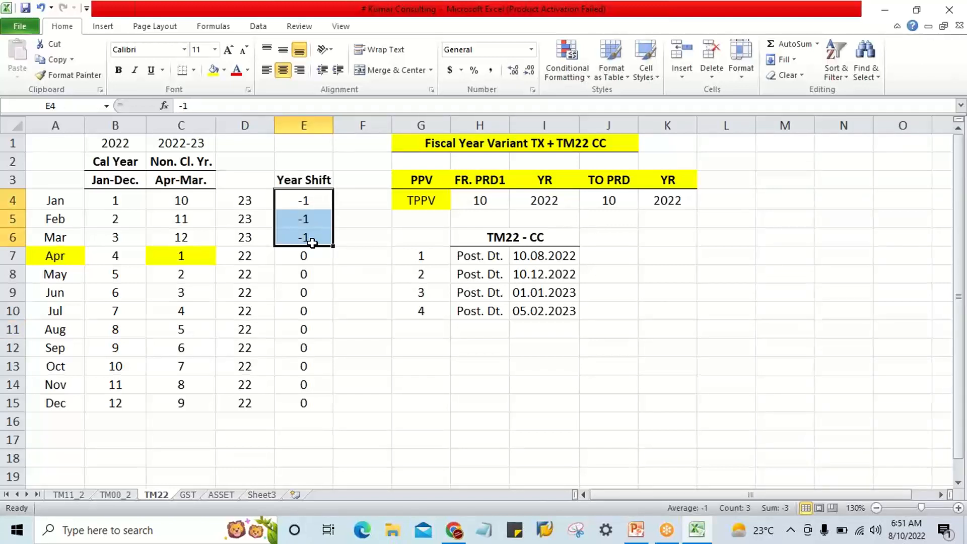
pyautogui.moveTo(303, 200); pyautogui.dragTo(305, 238)
pyautogui.moveTo(306, 256); pyautogui.dragTo(304, 404)
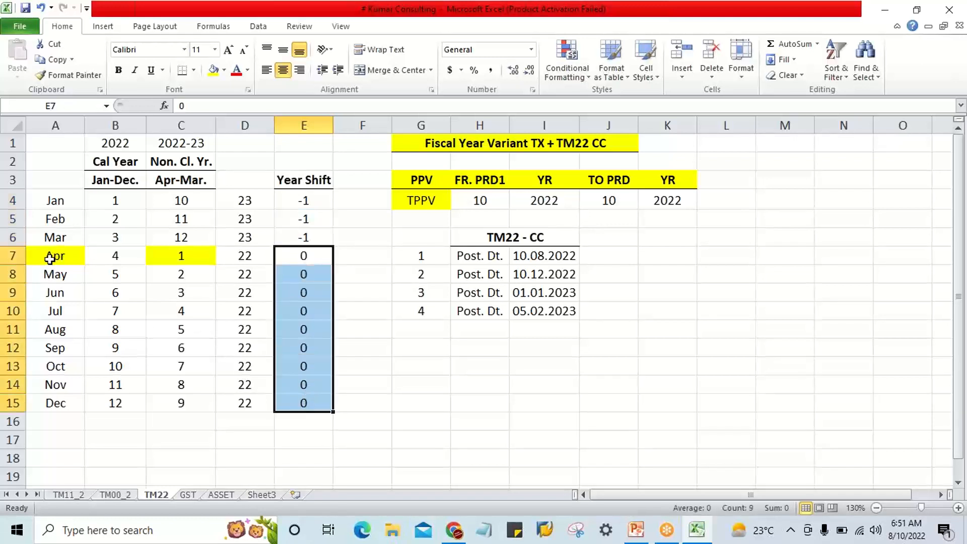
pyautogui.moveTo(50, 255); pyautogui.dragTo(52, 401)
pyautogui.moveTo(60, 256); pyautogui.dragTo(52, 400)
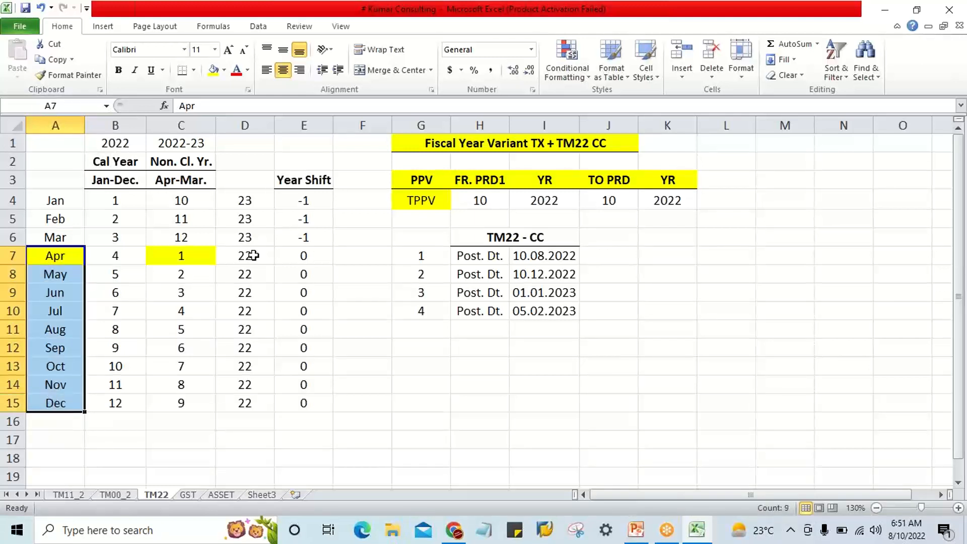
# Examine the April to December periods in the Apr-Mar column and the year values for all months in column D.
pyautogui.moveTo(186, 254); pyautogui.dragTo(182, 400)
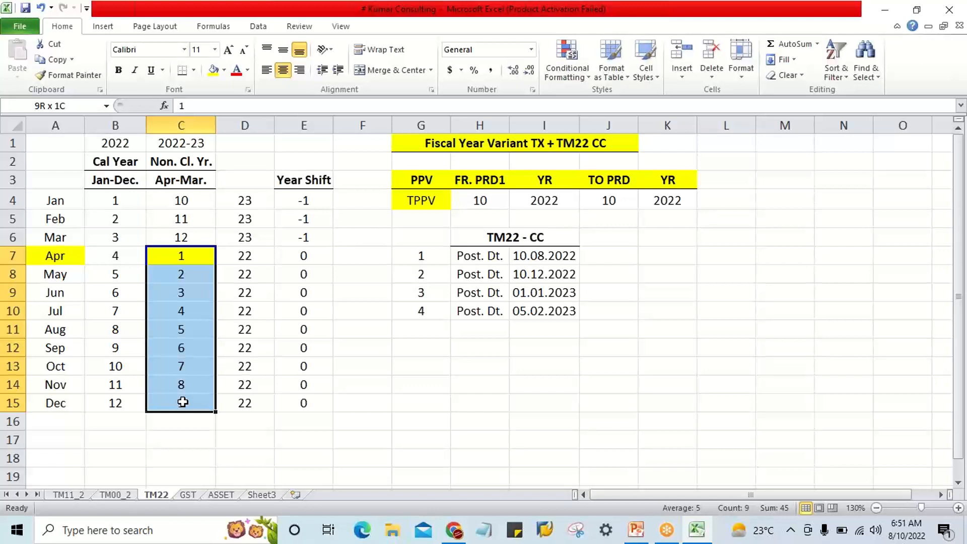
pyautogui.moveTo(182, 401); pyautogui.dragTo(181, 396)
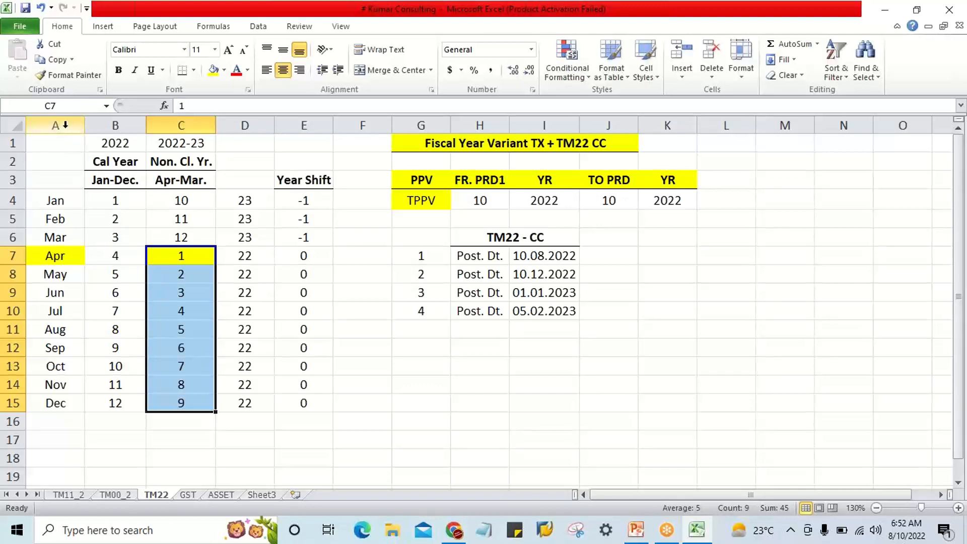
pyautogui.moveTo(253, 199); pyautogui.dragTo(259, 397)
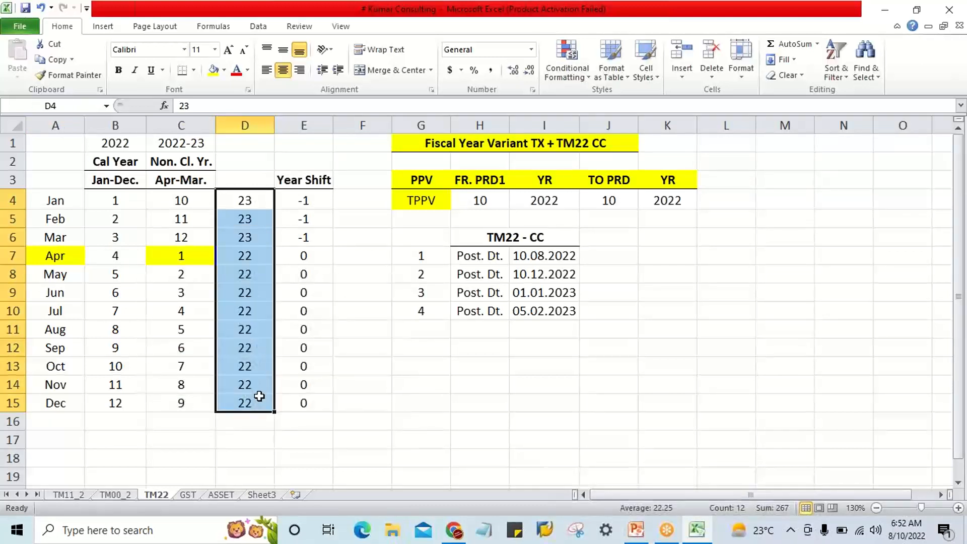
# Compare April in A7 with its Apr-Mar period in C7 and its year in D7.
pyautogui.click(247, 253)
pyautogui.click(66, 258)
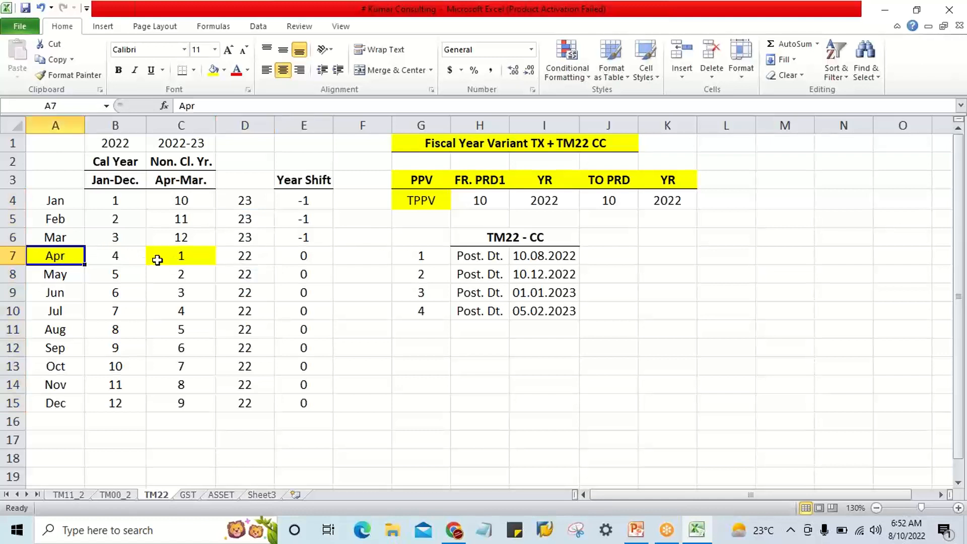
pyautogui.click(174, 255)
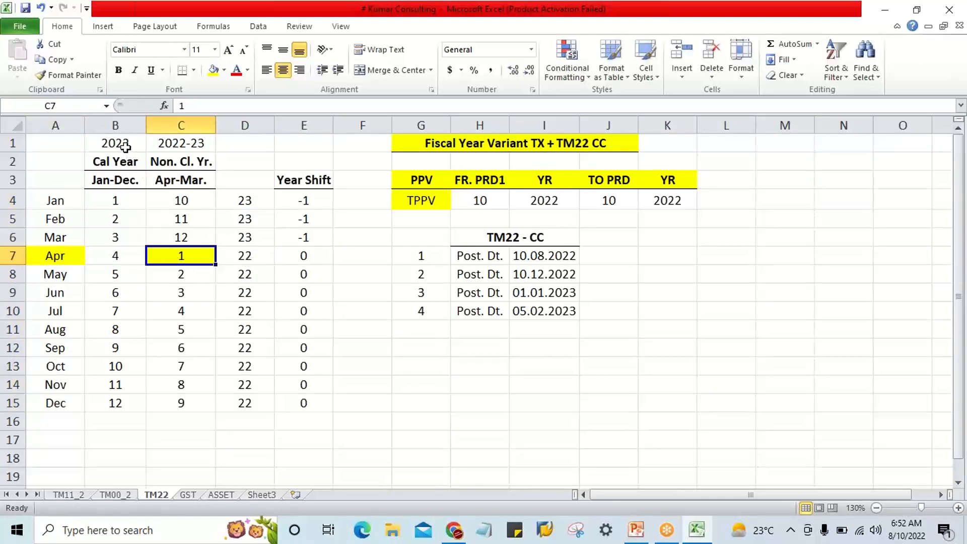
pyautogui.click(66, 255)
pyautogui.click(184, 254)
pyautogui.click(67, 255)
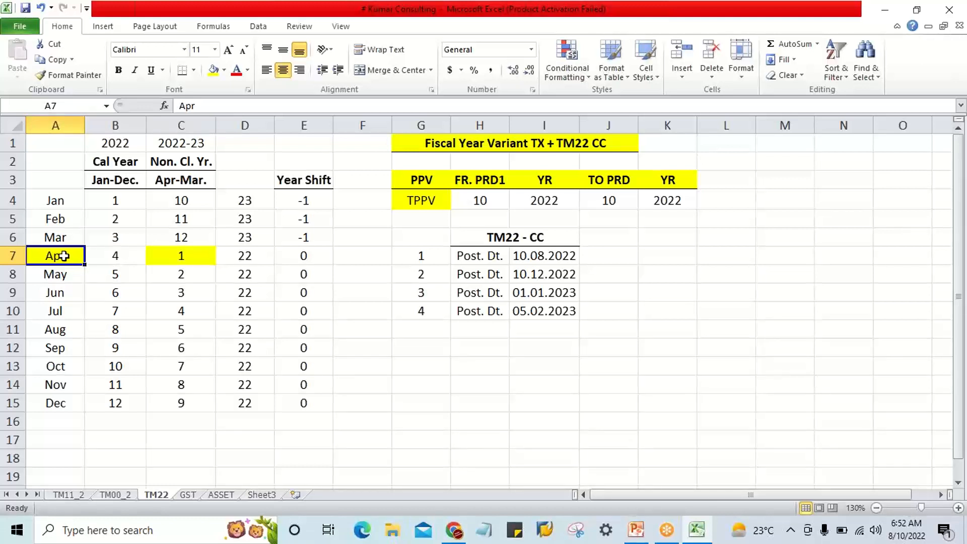
pyautogui.click(164, 254)
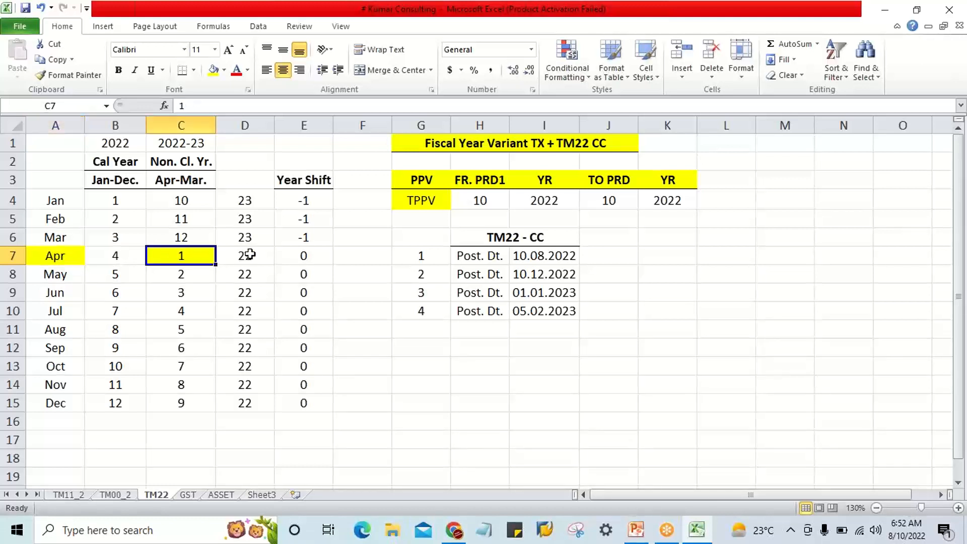
# Check the months April to December against their year values in D7:D15.
pyautogui.moveTo(69, 255); pyautogui.dragTo(67, 386)
pyautogui.moveTo(249, 256); pyautogui.dragTo(249, 404)
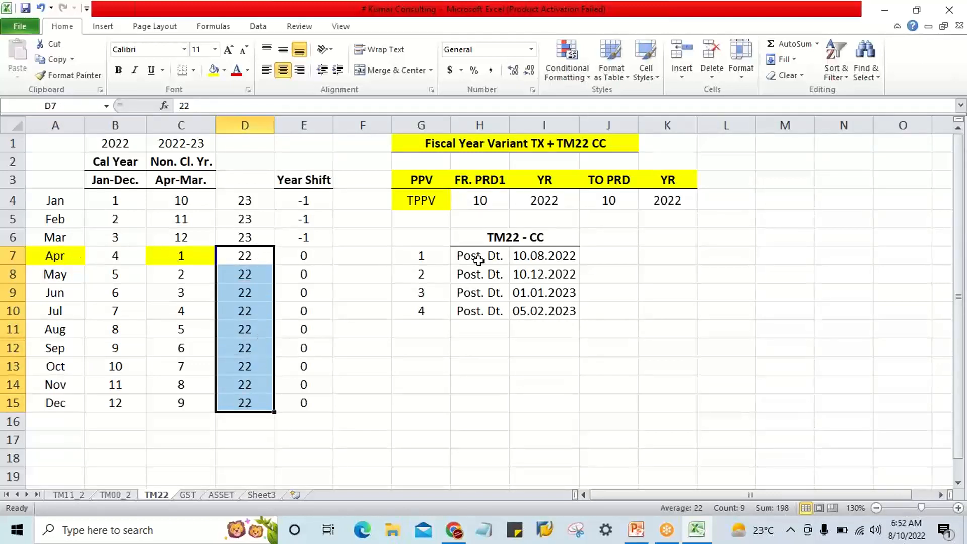
pyautogui.click(56, 256)
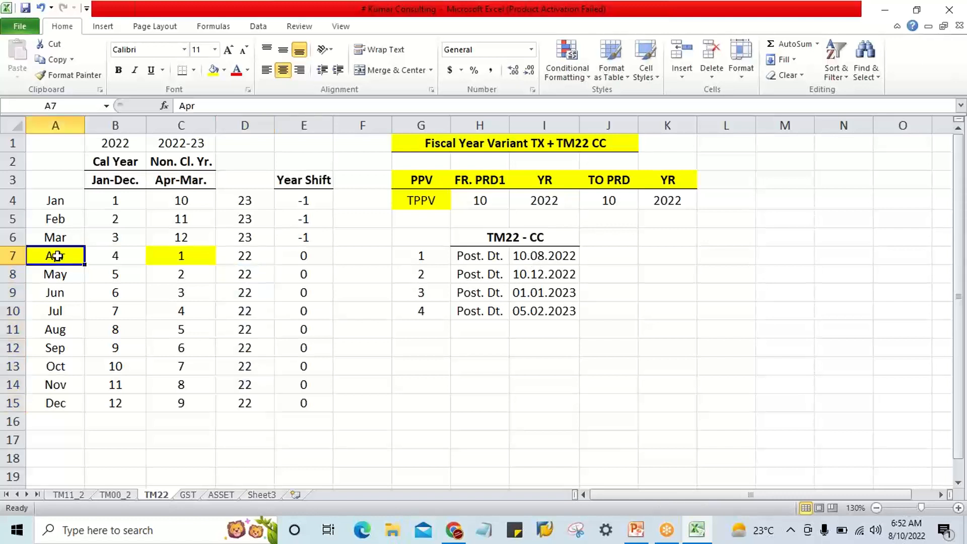
pyautogui.click(245, 257)
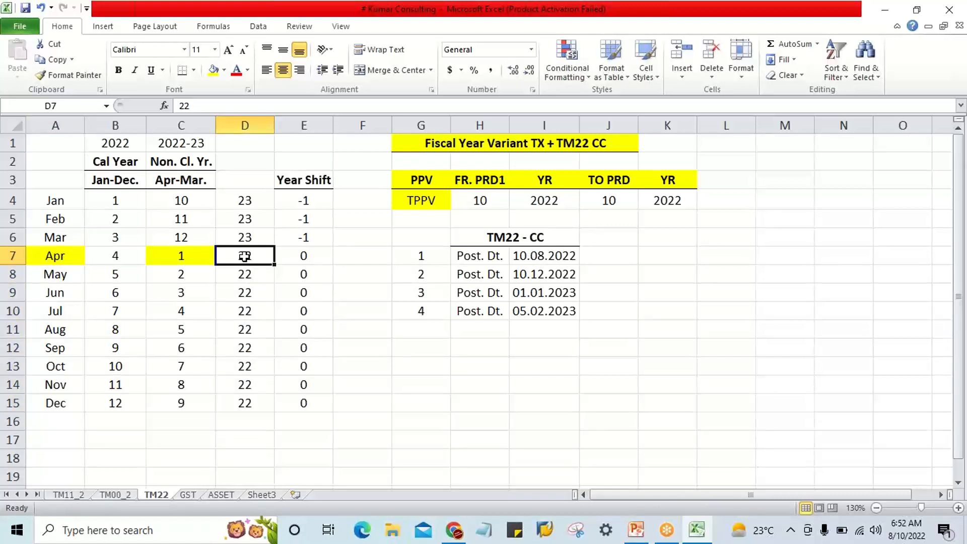
pyautogui.click(61, 258)
pyautogui.click(52, 398)
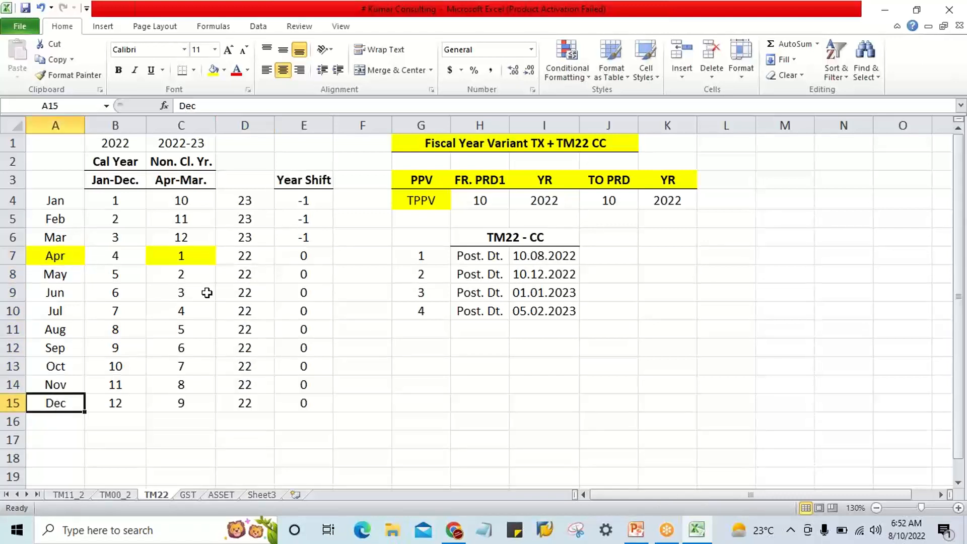
pyautogui.moveTo(239, 260); pyautogui.dragTo(245, 398)
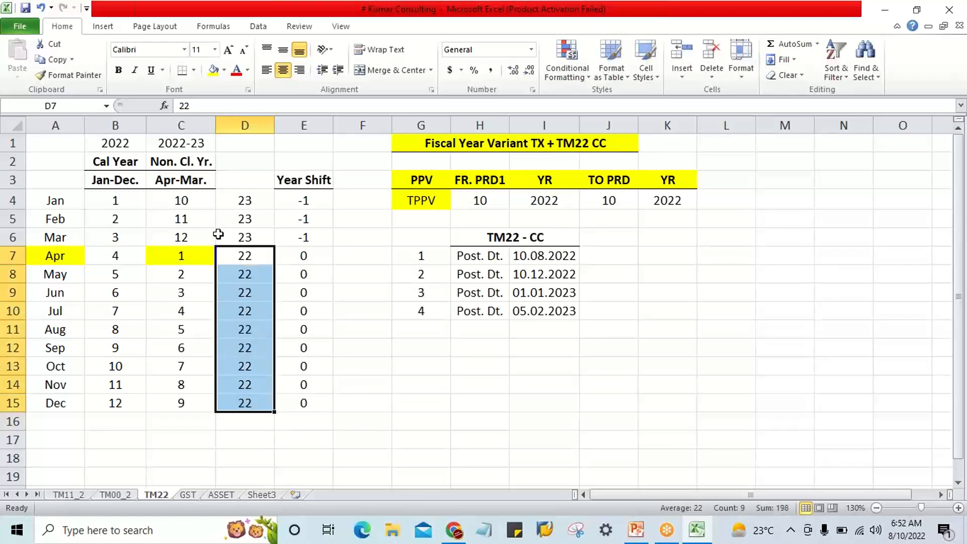
pyautogui.moveTo(253, 256); pyautogui.dragTo(244, 401)
pyautogui.click(50, 254)
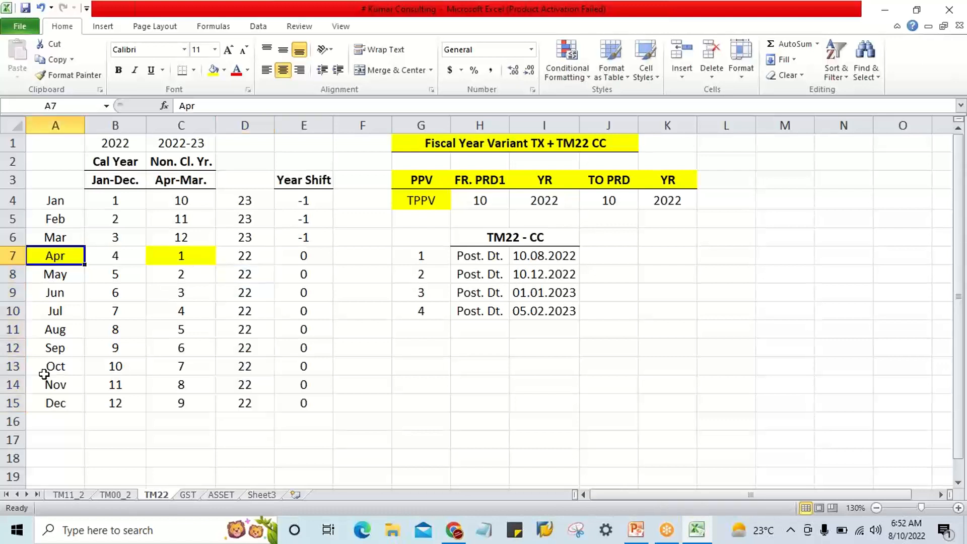
pyautogui.click(49, 402)
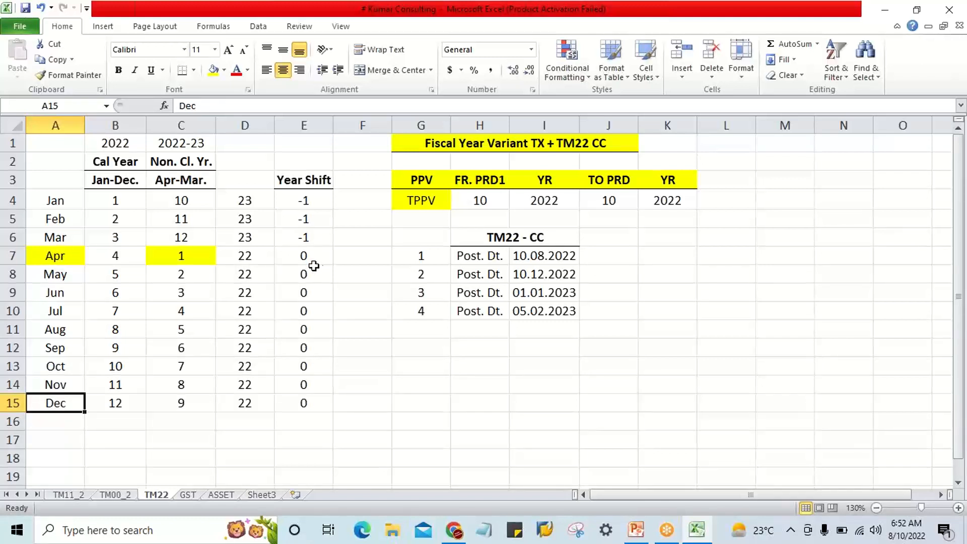
# Compare the 10.08.2022 posting date and the TPPV from period with August's Jan-Dec and Apr-Mar periods.
pyautogui.click(546, 257)
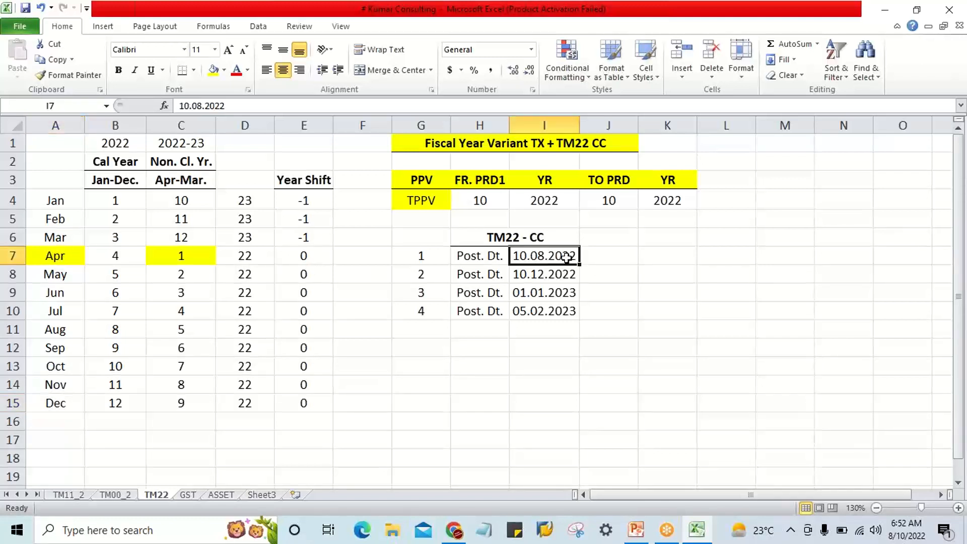
pyautogui.click(493, 202)
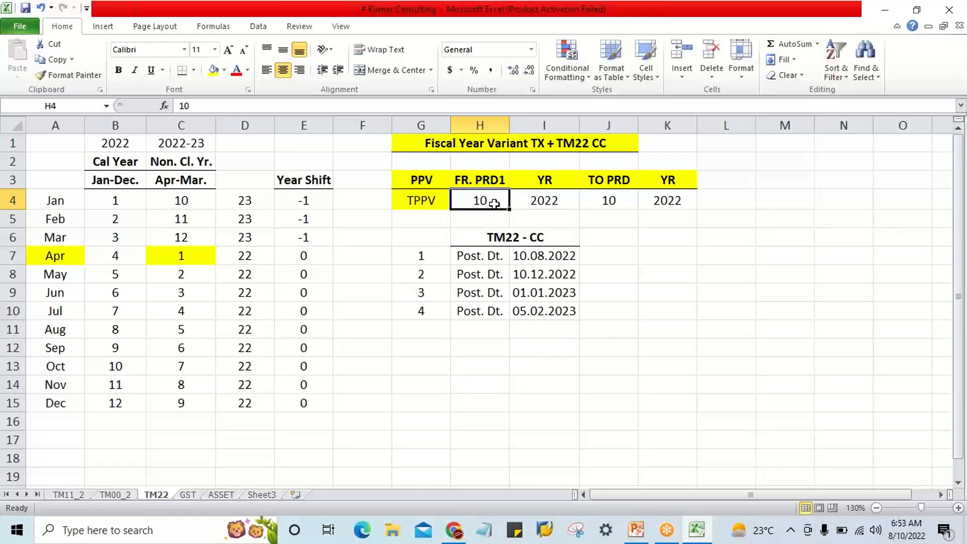
pyautogui.click(534, 256)
pyautogui.click(115, 331)
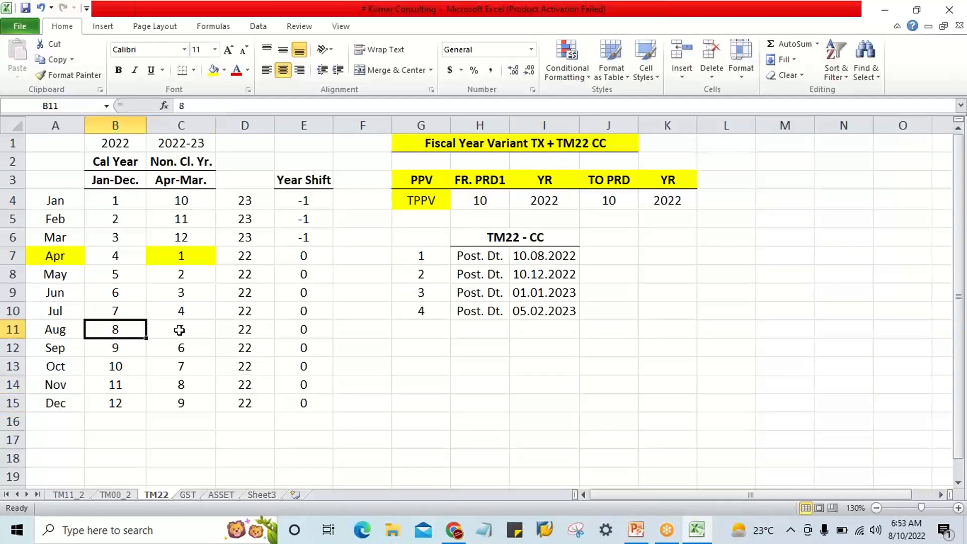
pyautogui.click(180, 331)
pyautogui.click(54, 332)
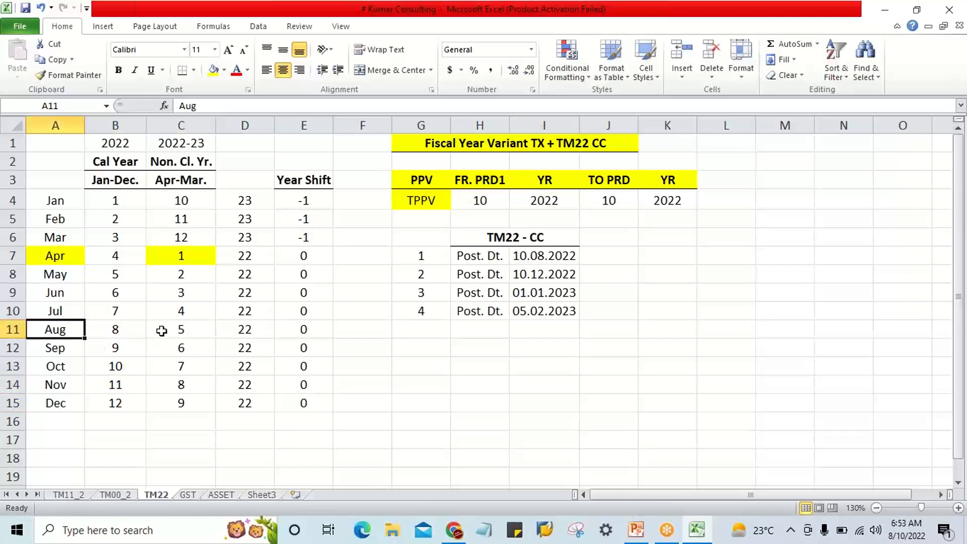
pyautogui.click(185, 328)
# Hide column B with the Jan-Dec calendar year periods.
pyautogui.click(116, 126)
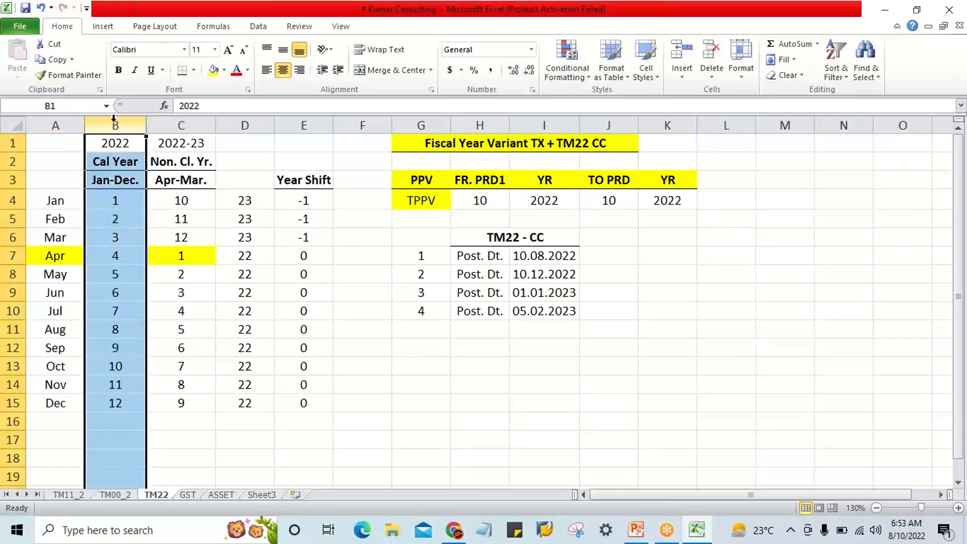
pyautogui.rightClick(116, 125)
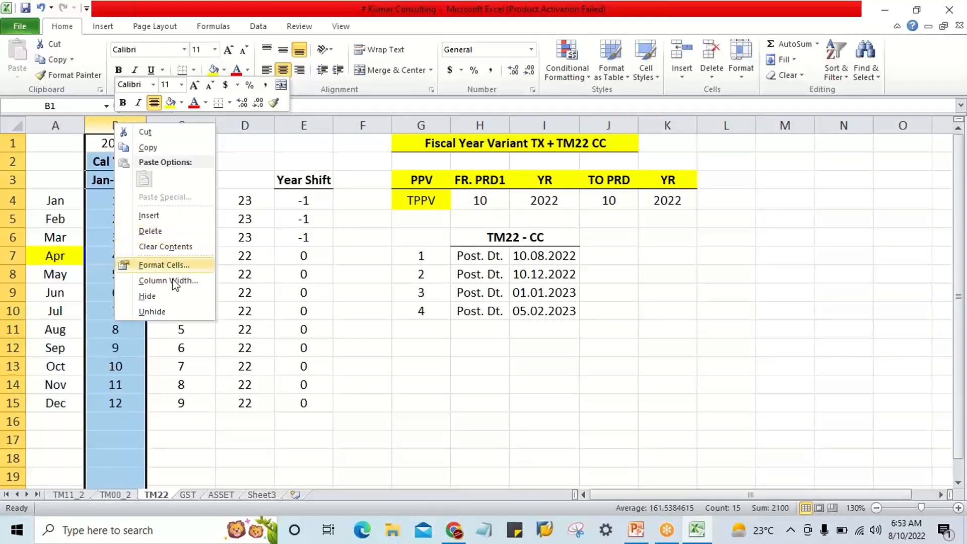
pyautogui.click(169, 301)
pyautogui.click(163, 420)
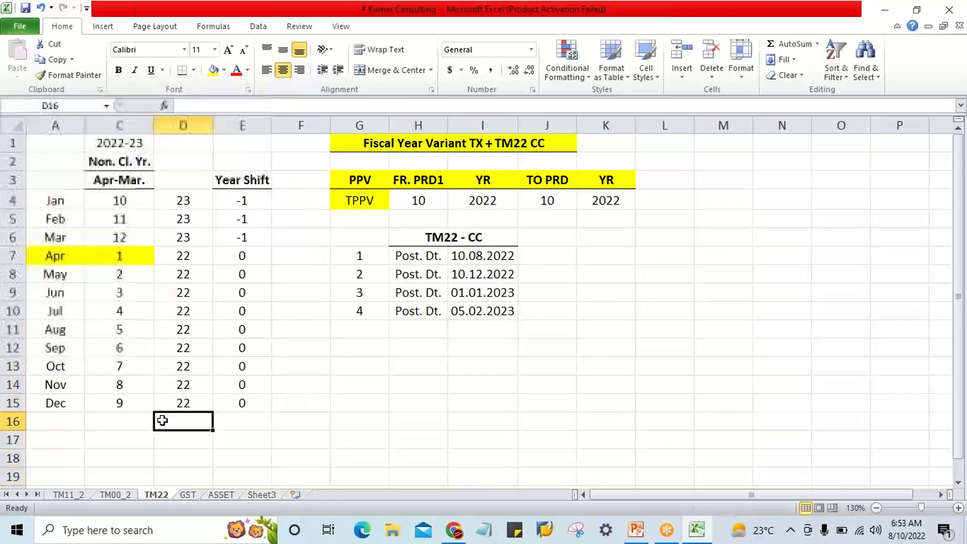
# Set FR. PRD1 in H4 and TO PRD in J4 to 5, August's period, for the 10.08.2022 posting date.
pyautogui.click(56, 384)
pyautogui.click(56, 330)
pyautogui.click(117, 329)
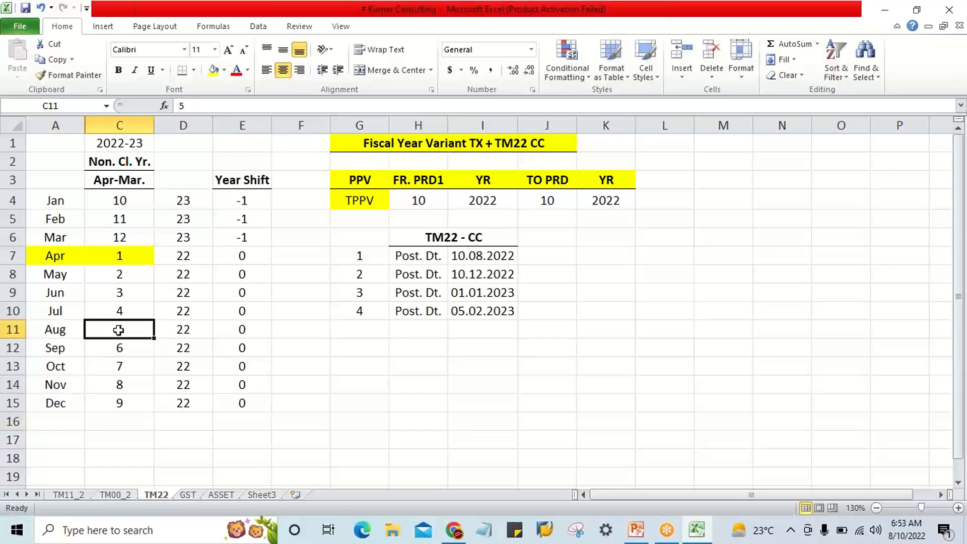
pyautogui.click(430, 197)
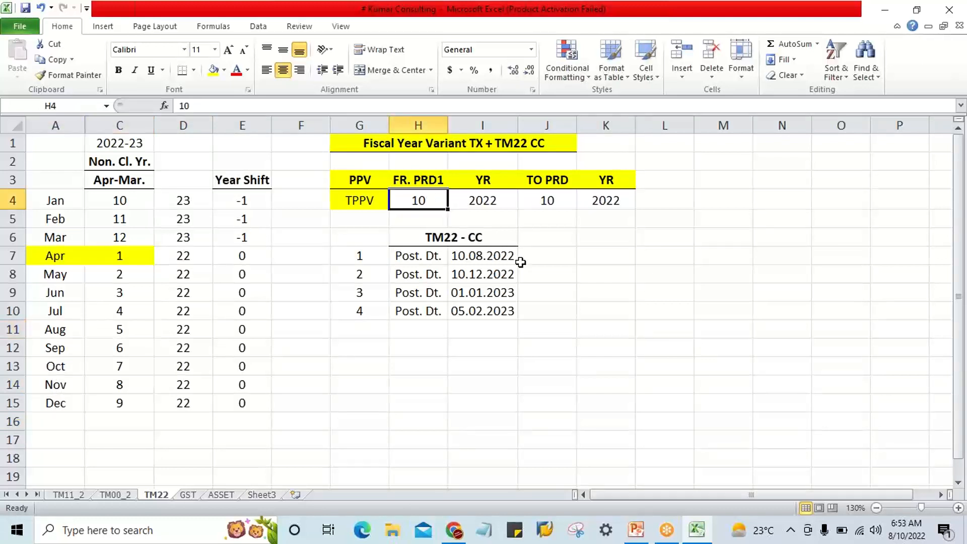
pyautogui.write('5')
pyautogui.press('Tab')
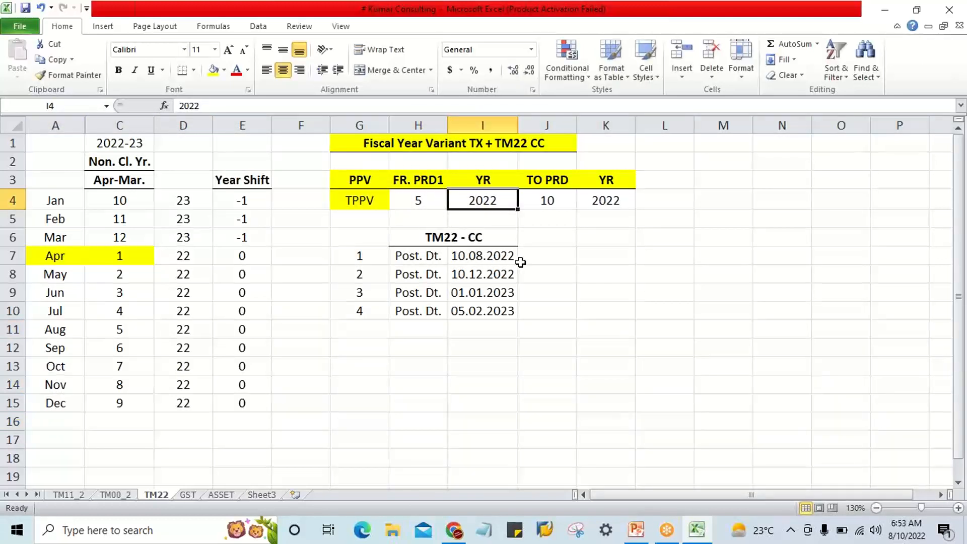
pyautogui.press('Tab')
pyautogui.write('5')
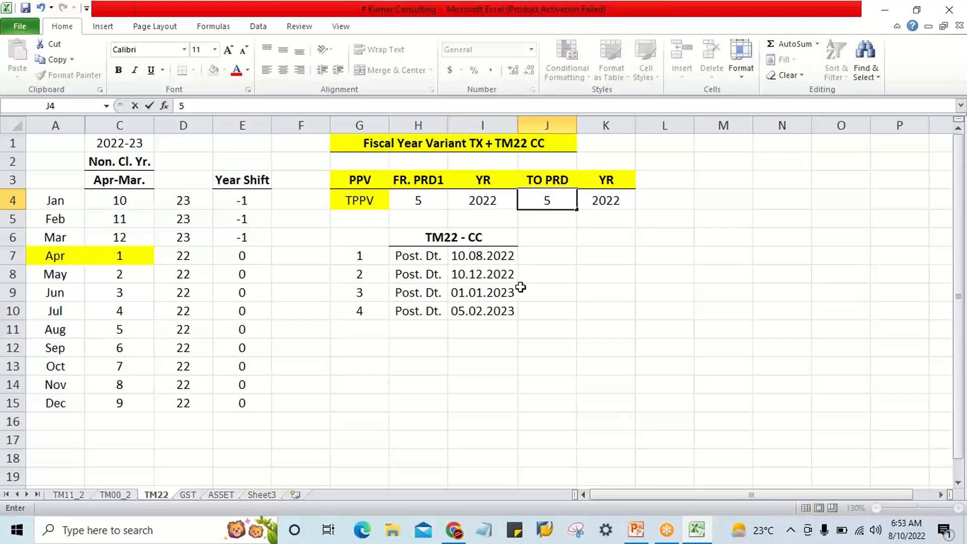
pyautogui.click(506, 258)
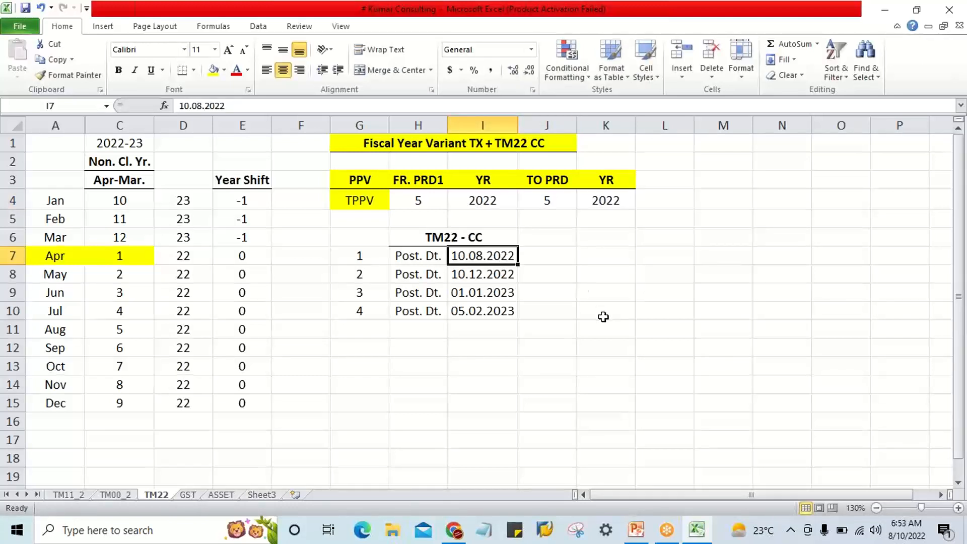
# Set FR. PRD1 in H4 and TO PRD in J4 to 9, December's period, for the 10.12.2022 posting date.
pyautogui.click(119, 406)
pyautogui.click(184, 404)
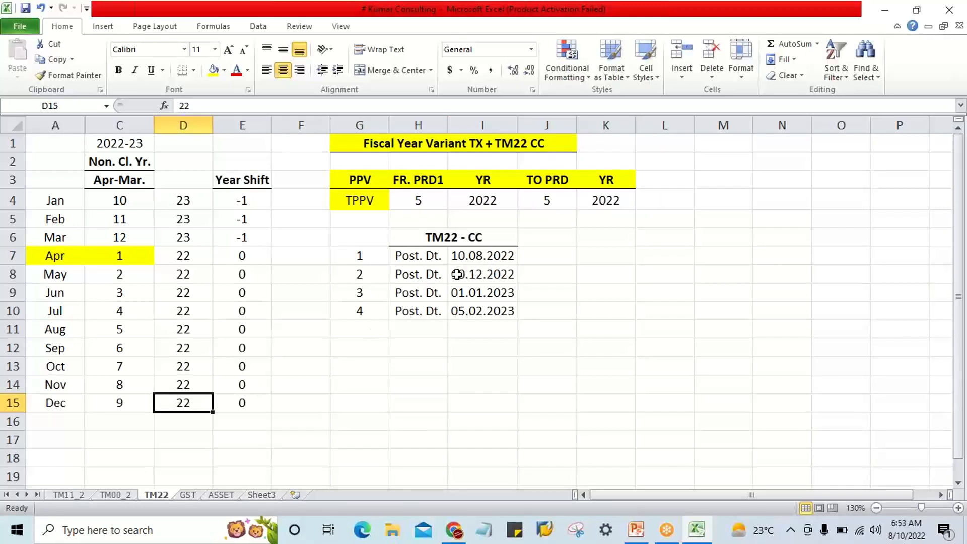
pyautogui.click(454, 275)
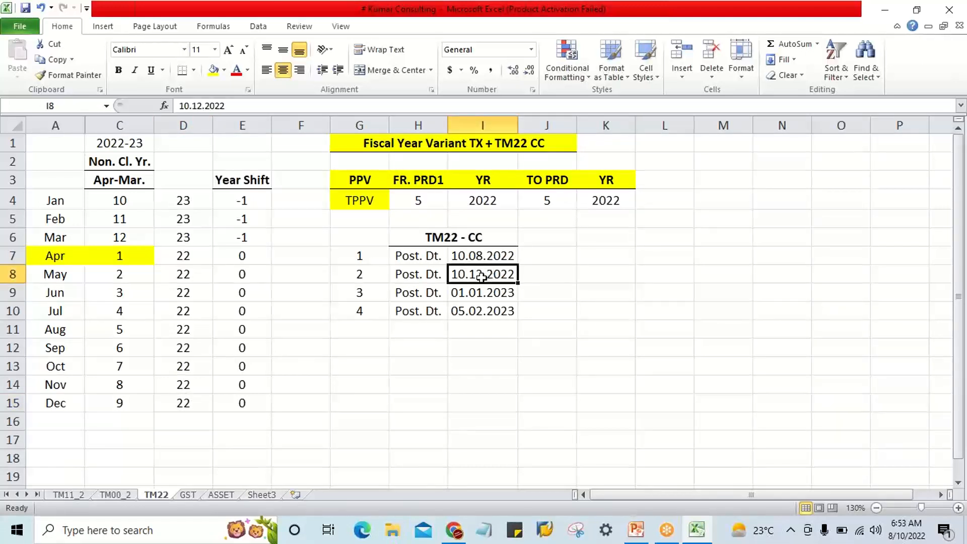
pyautogui.click(406, 204)
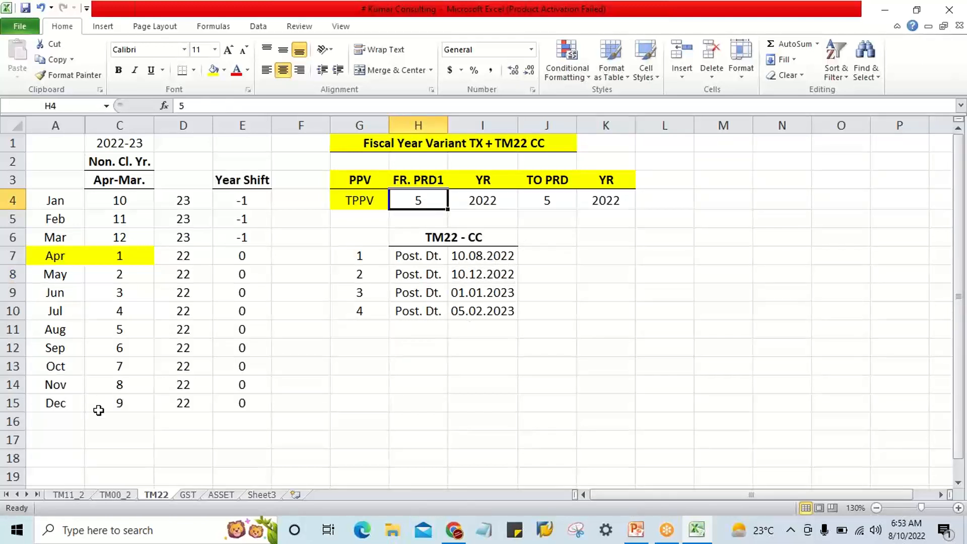
pyautogui.click(66, 404)
pyautogui.click(138, 403)
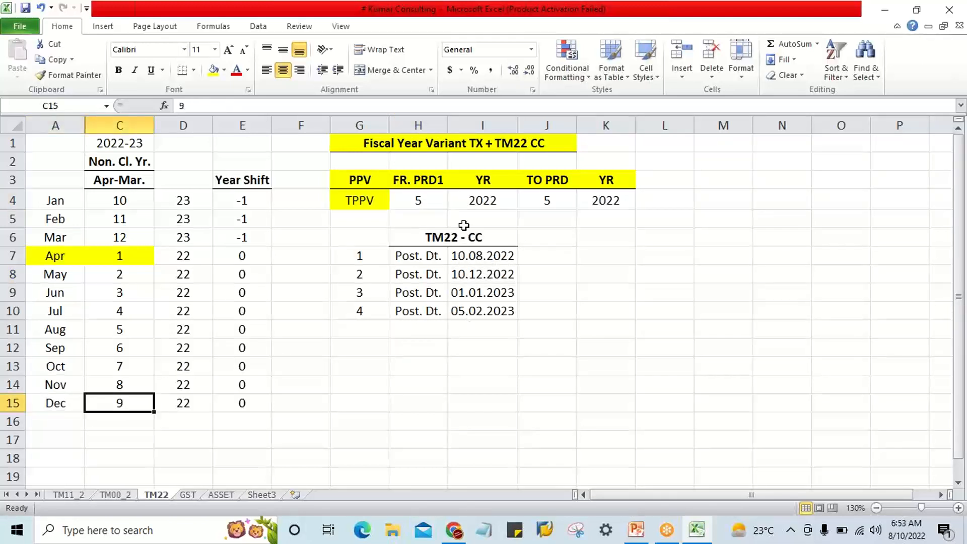
pyautogui.click(429, 203)
pyautogui.write('9')
pyautogui.press('Tab')
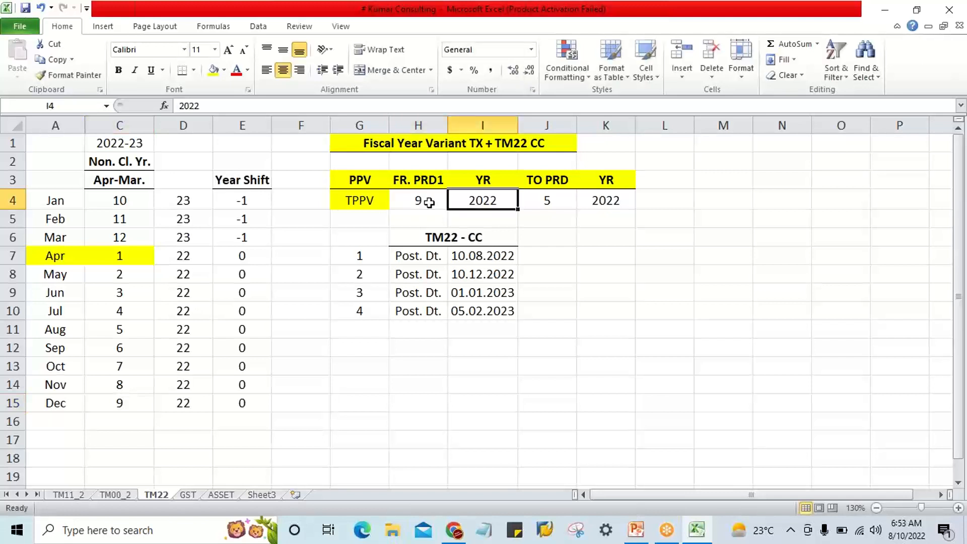
pyautogui.press('Tab')
pyautogui.write('9')
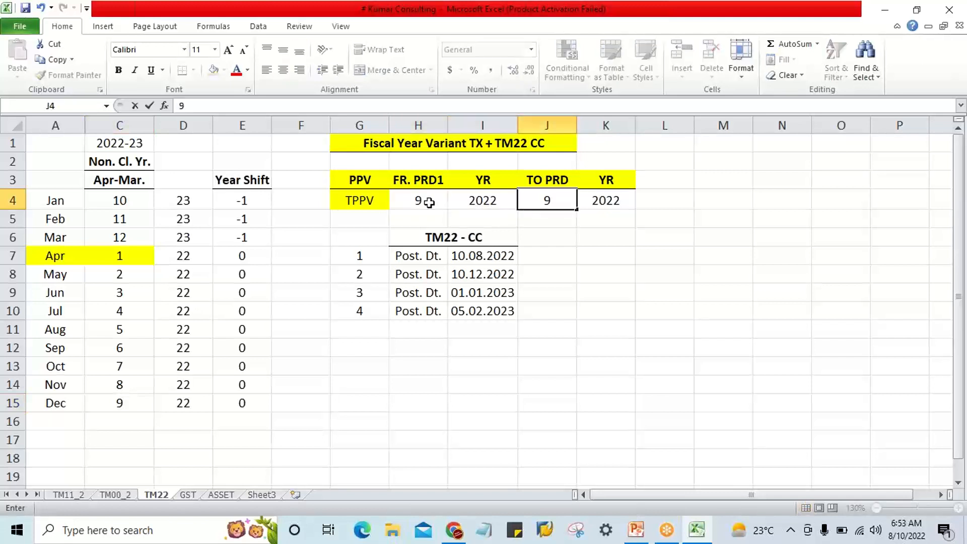
pyautogui.click(497, 278)
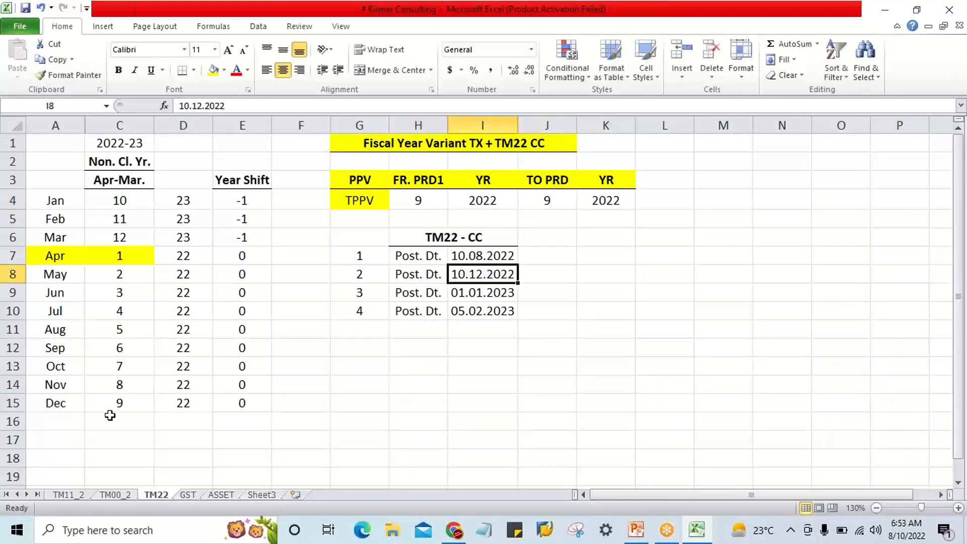
# Review the April to December periods and their Year Shift values alongside the 10.08.2022 posting date.
pyautogui.click(112, 260)
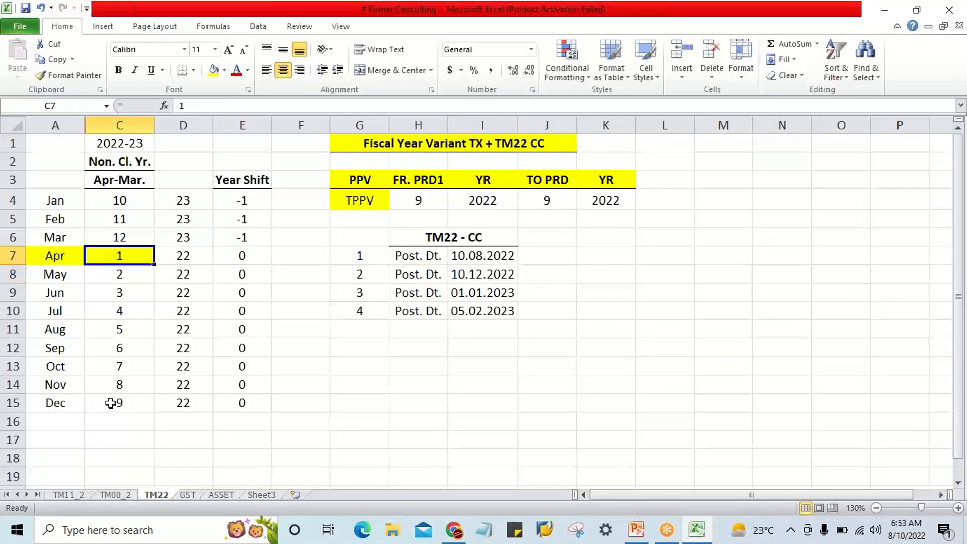
pyautogui.click(120, 401)
pyautogui.moveTo(242, 255); pyautogui.dragTo(242, 400)
pyautogui.click(505, 253)
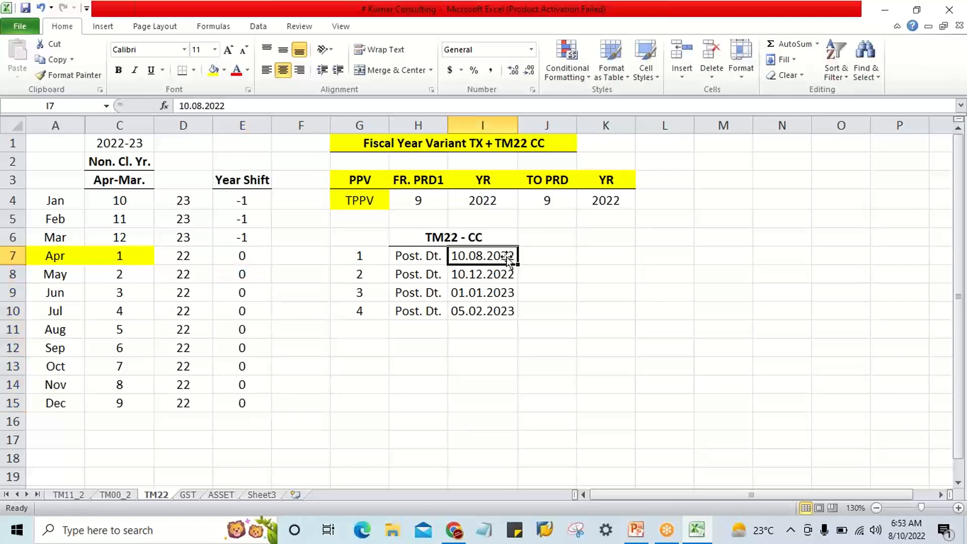
# Compare the 10.12.2022 posting date with both YR values in row 4 and the April and December Year Shift values.
pyautogui.click(506, 273)
pyautogui.click(496, 201)
pyautogui.click(610, 200)
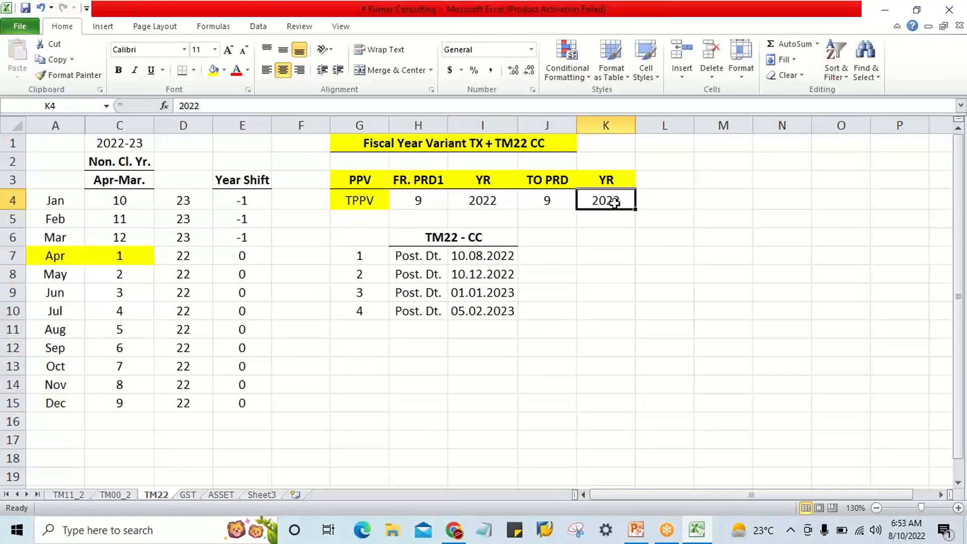
pyautogui.click(486, 201)
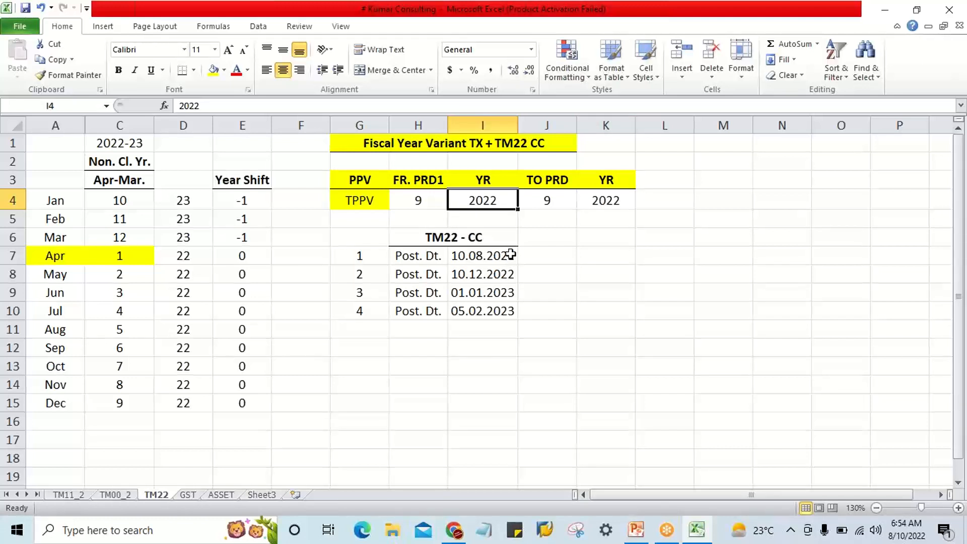
pyautogui.click(184, 403)
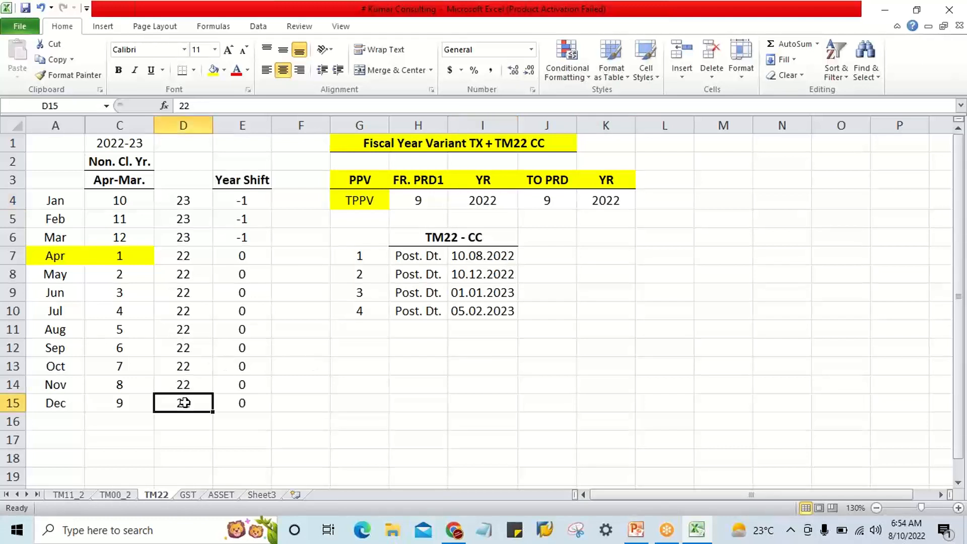
pyautogui.click(245, 403)
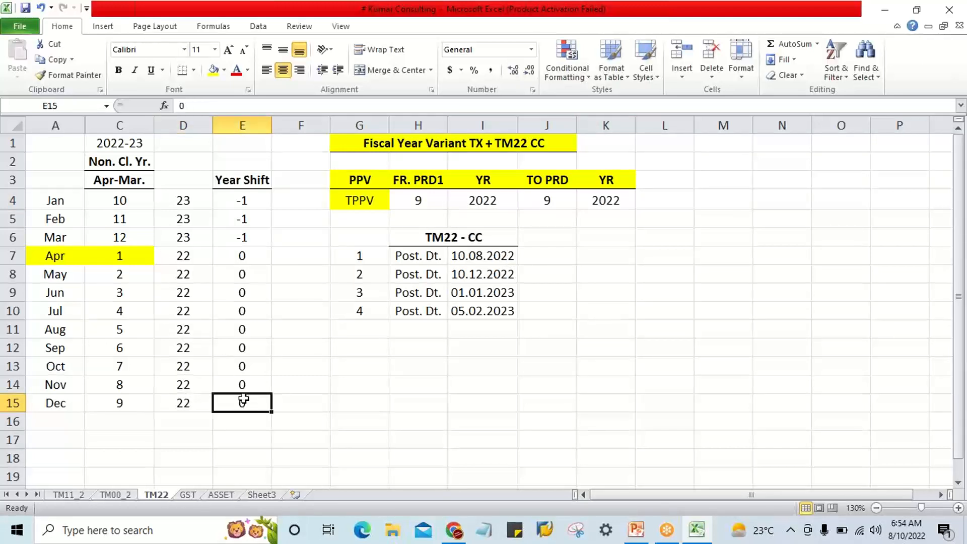
pyautogui.click(240, 260)
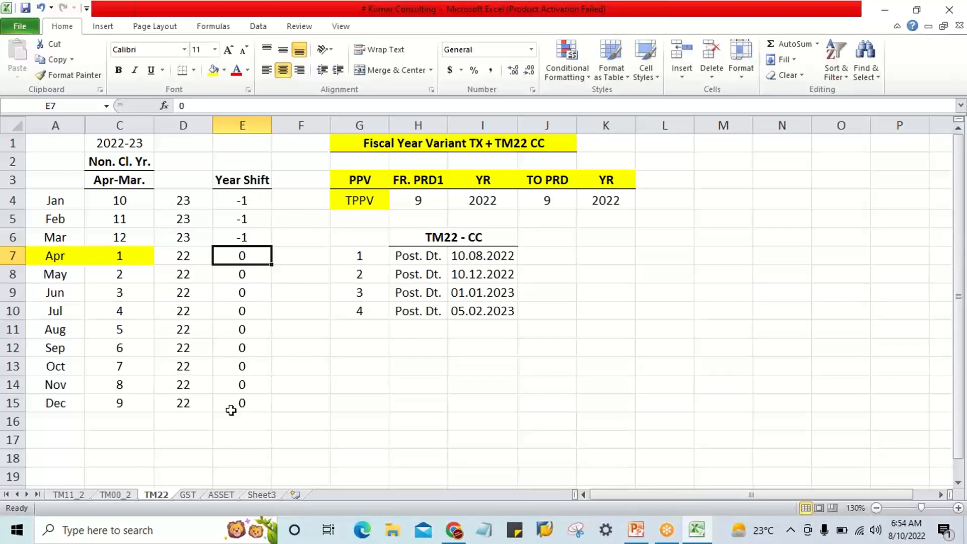
# Check the 10.08.2022 posting date against the Year Shift column, August's row and the YR value in I4.
pyautogui.click(507, 258)
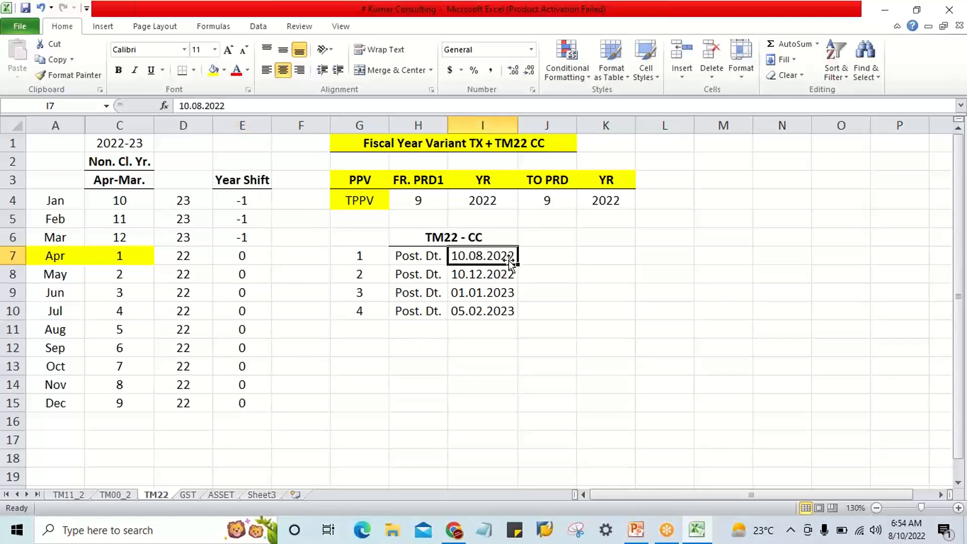
pyautogui.moveTo(243, 202); pyautogui.dragTo(238, 402)
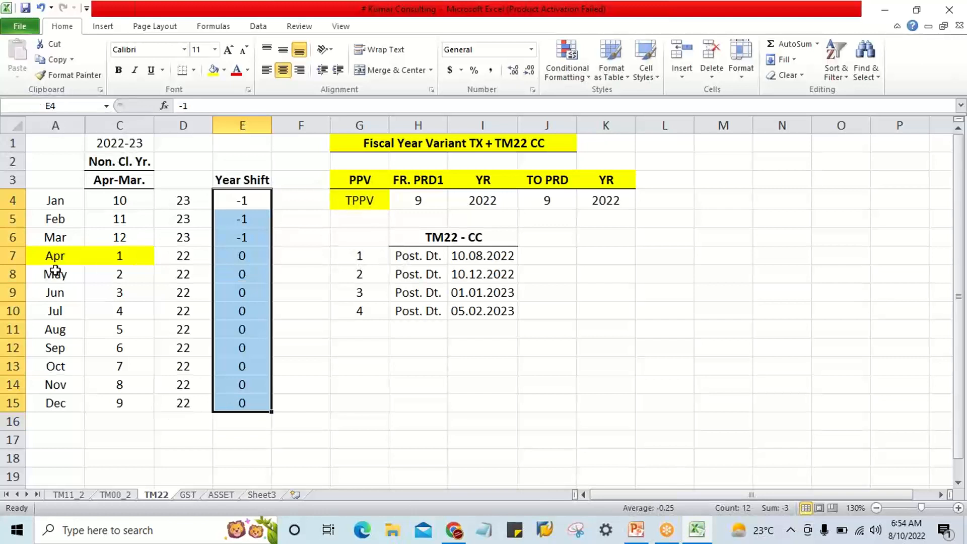
pyautogui.click(473, 260)
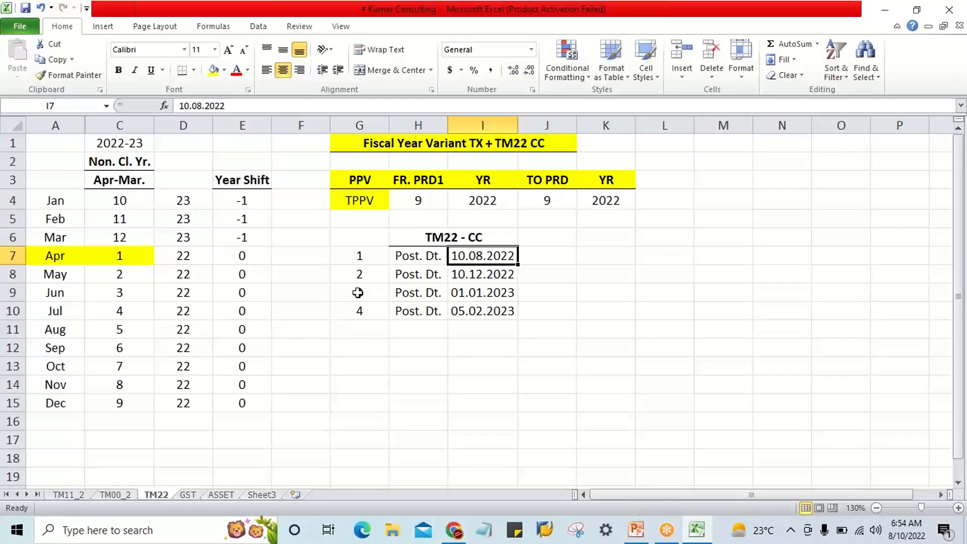
pyautogui.click(70, 333)
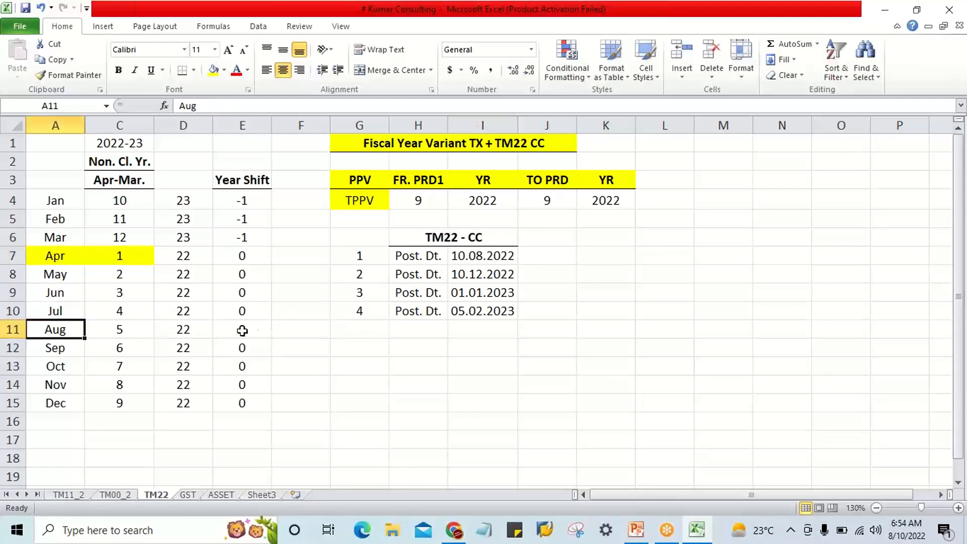
pyautogui.click(241, 331)
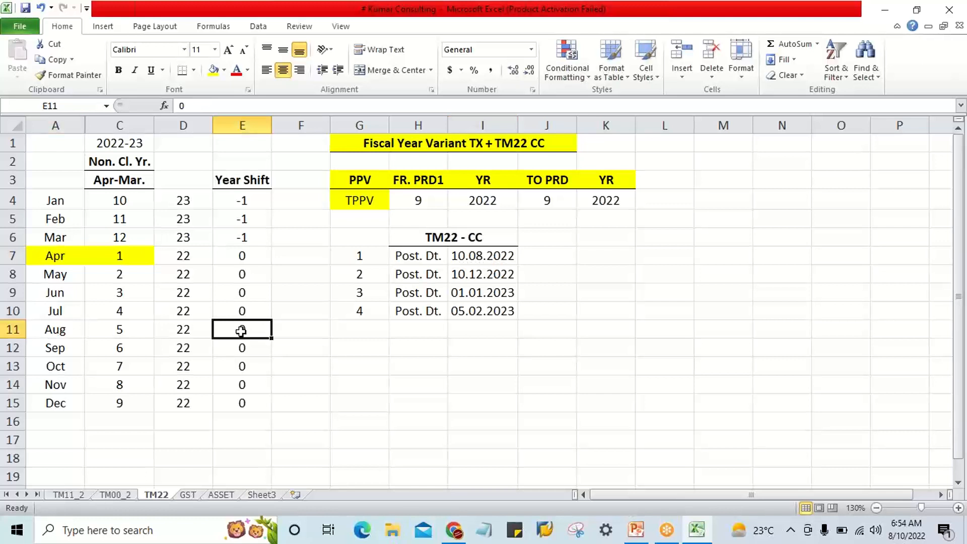
pyautogui.click(482, 197)
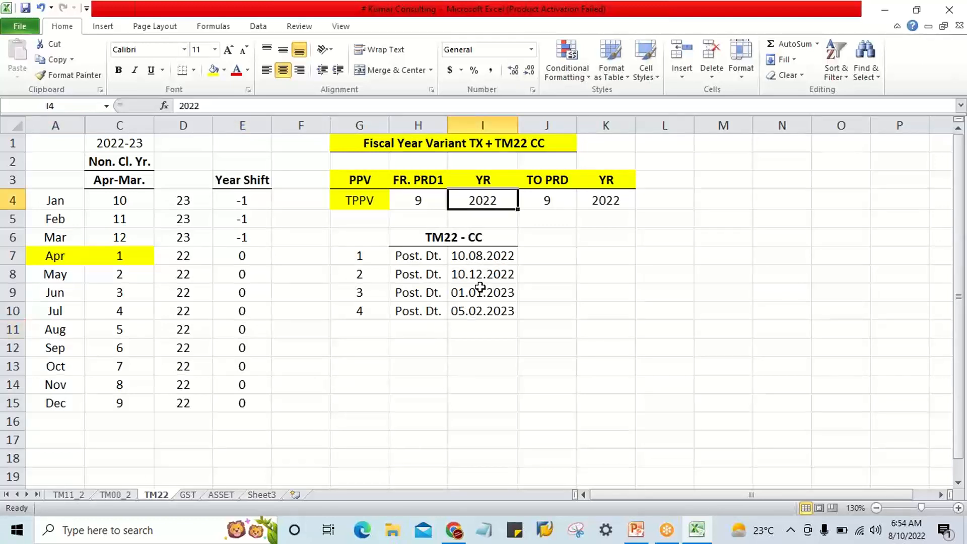
# Check the 10.12.2022 posting date against FR. PRD1 in H4, TO PRD in J4 and December's Year Shift.
pyautogui.click(508, 276)
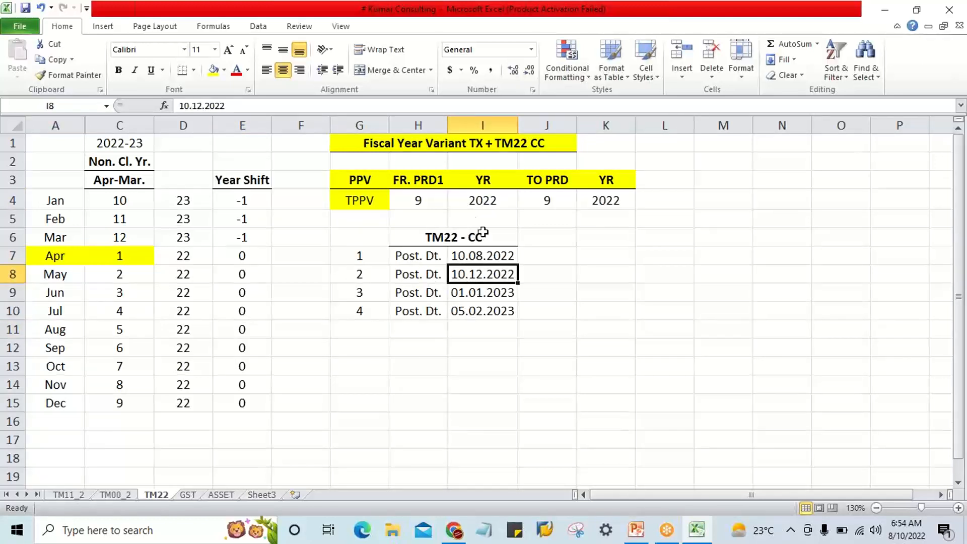
pyautogui.click(414, 202)
pyautogui.click(549, 201)
pyautogui.write('9')
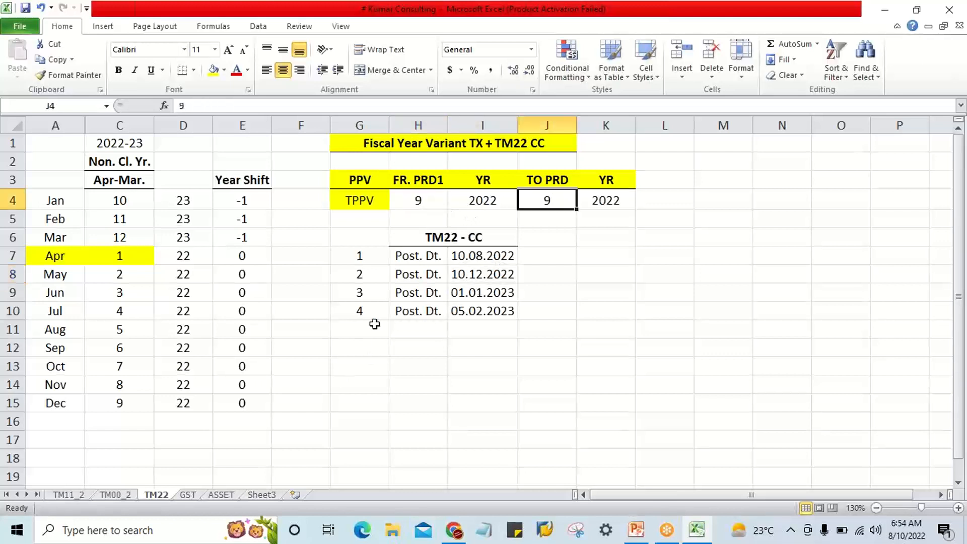
pyautogui.click(510, 277)
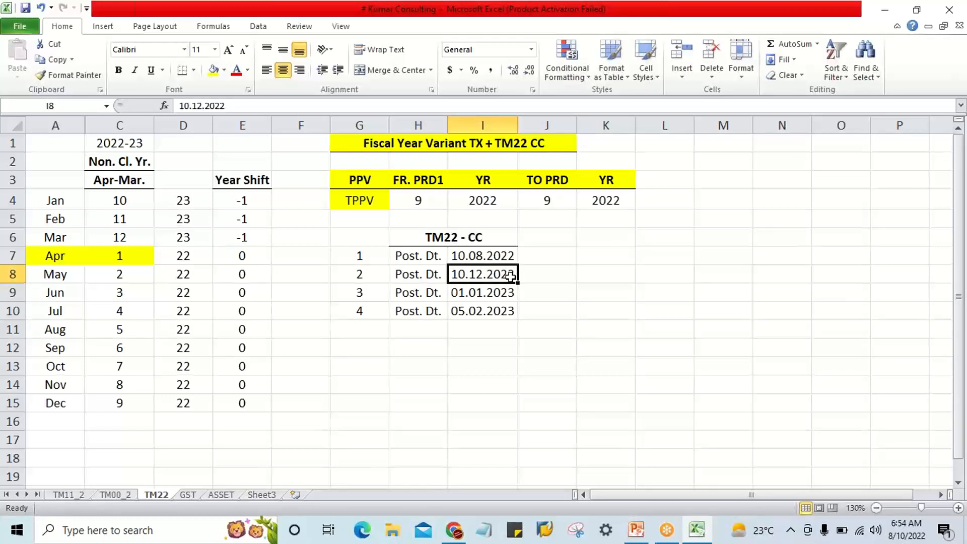
pyautogui.click(245, 403)
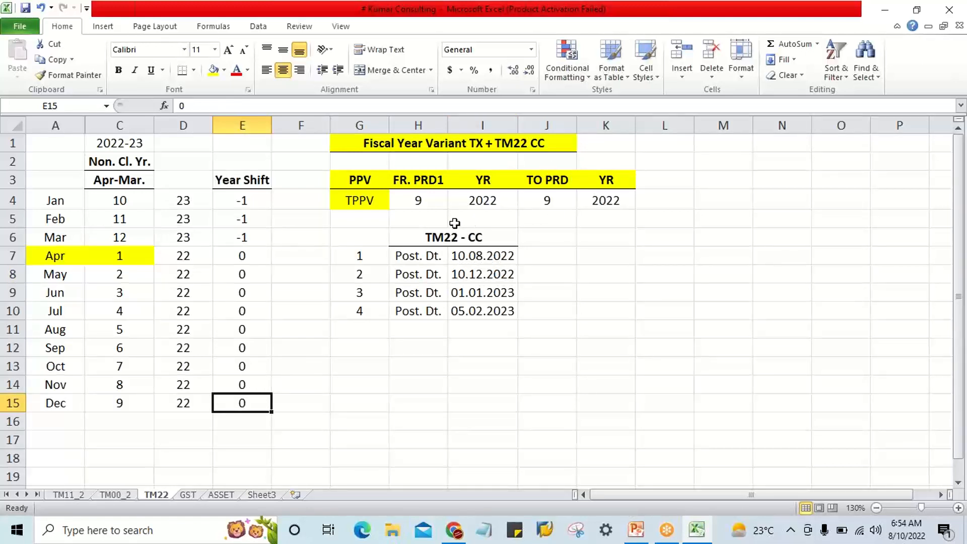
# Set FR. PRD1 in H4 and TO PRD in J4 to 10, January's period, for the 01.01.2023 posting date.
pyautogui.click(458, 293)
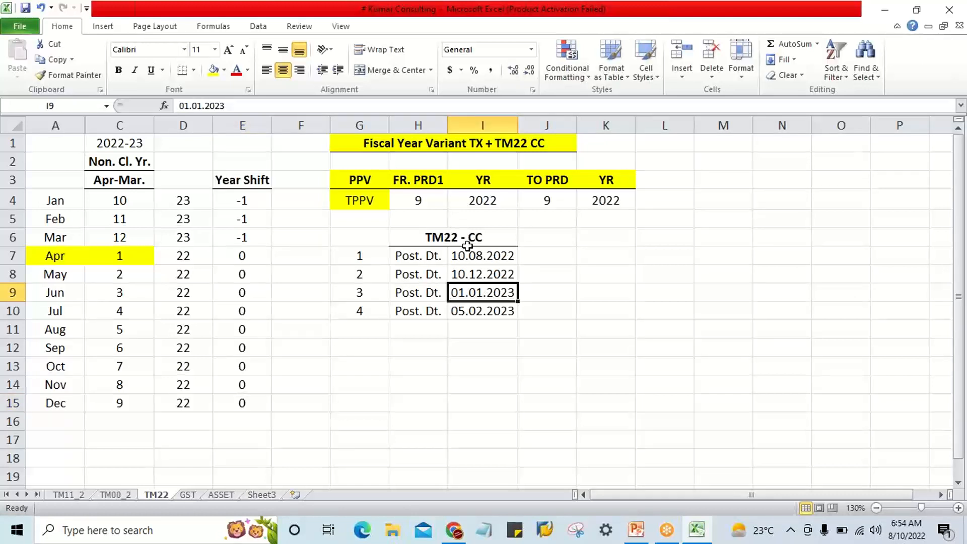
pyautogui.click(426, 201)
pyautogui.write('10')
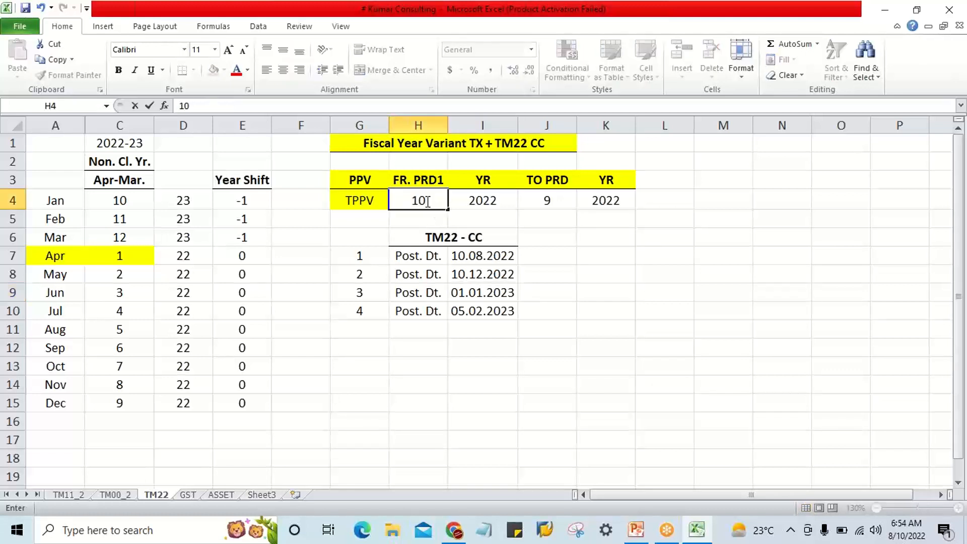
pyautogui.press('Tab')
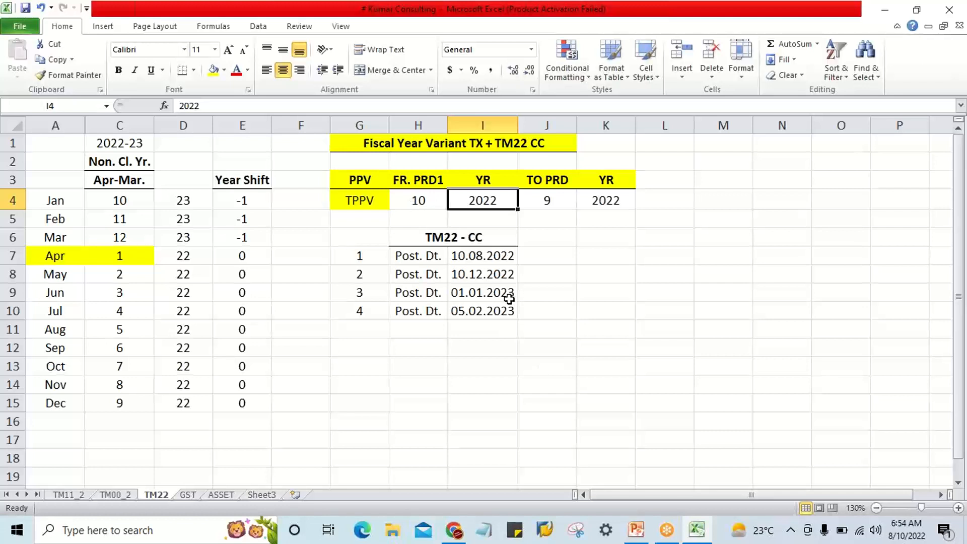
pyautogui.click(242, 203)
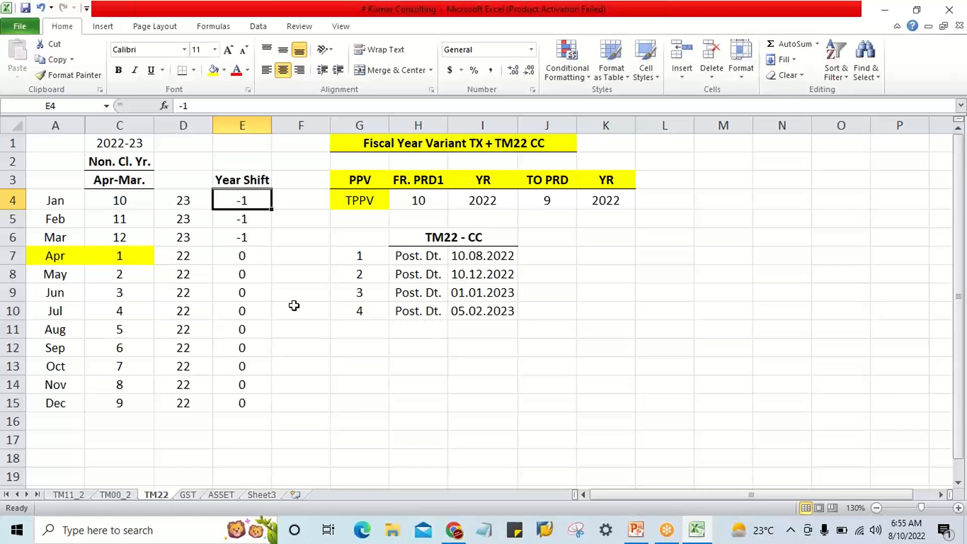
pyautogui.click(488, 294)
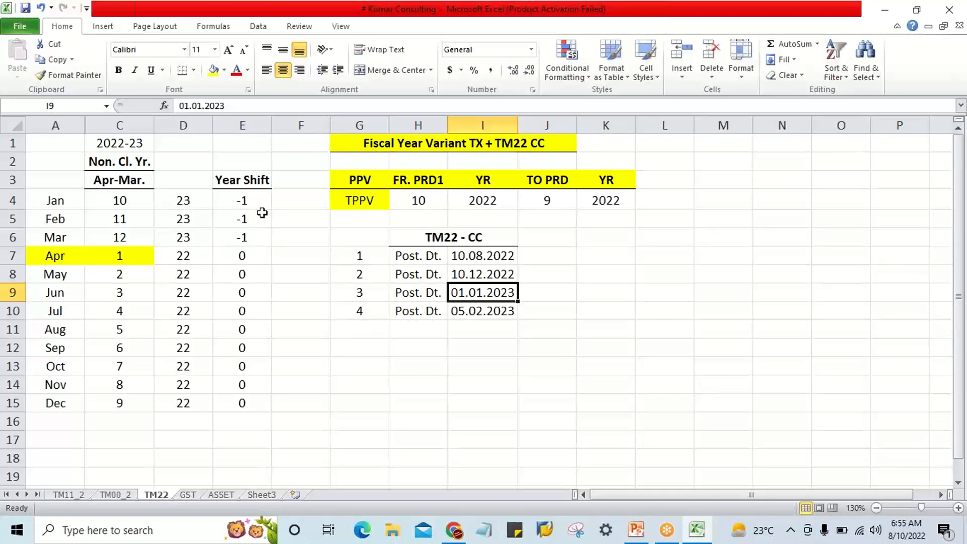
pyautogui.click(253, 199)
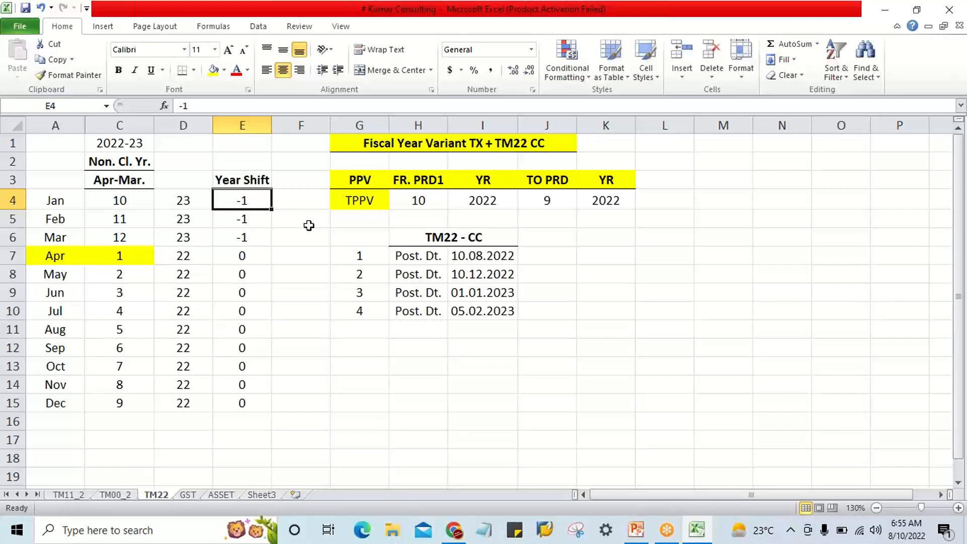
pyautogui.click(493, 204)
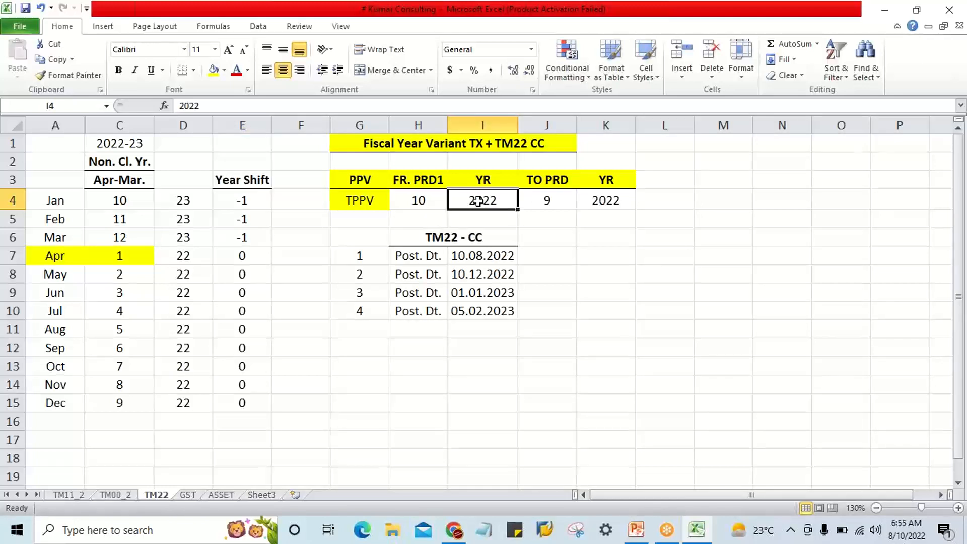
pyautogui.click(477, 301)
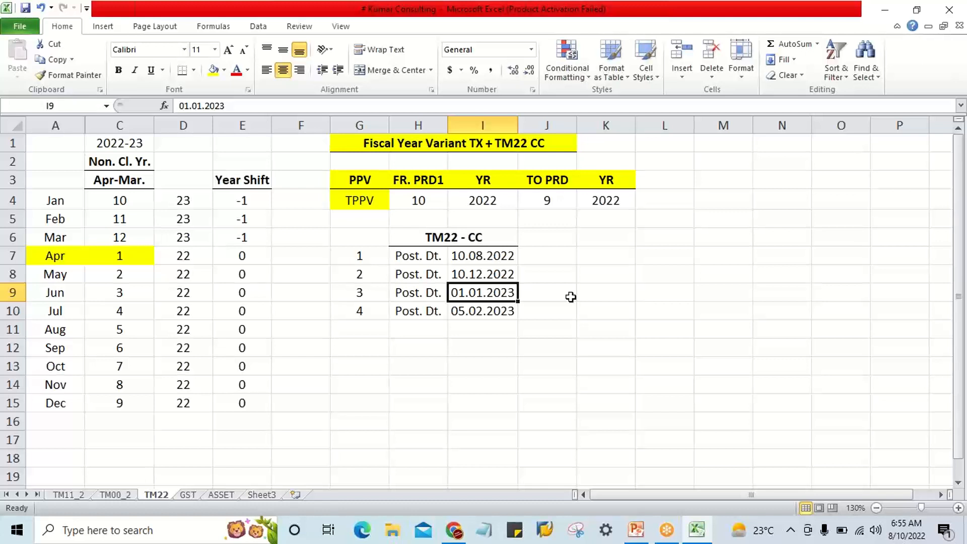
pyautogui.click(550, 200)
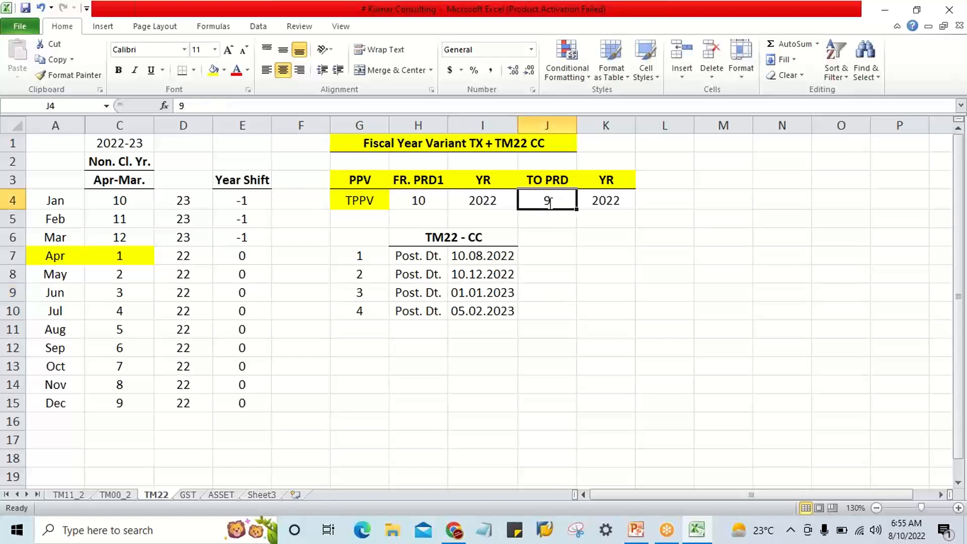
pyautogui.write('10')
pyautogui.press('Return')
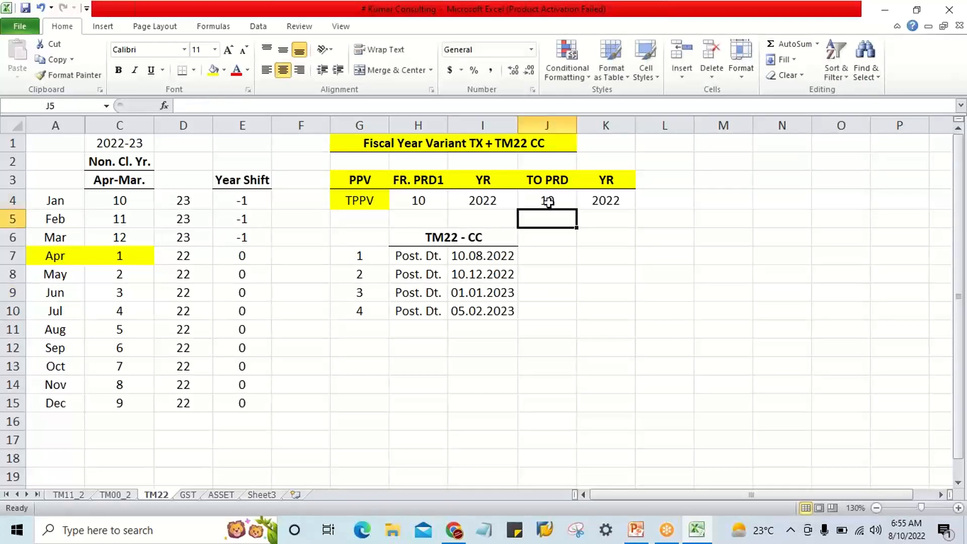
# Review January's period in C4 and Year Shift in E4 against the 01.01.2023 posting date and FR. PRD1.
pyautogui.click(459, 299)
pyautogui.click(120, 200)
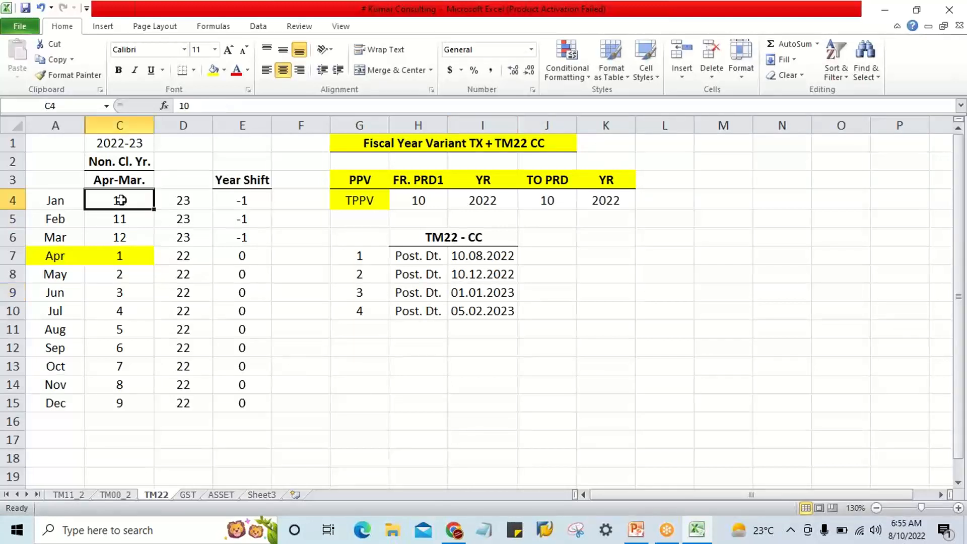
pyautogui.click(423, 197)
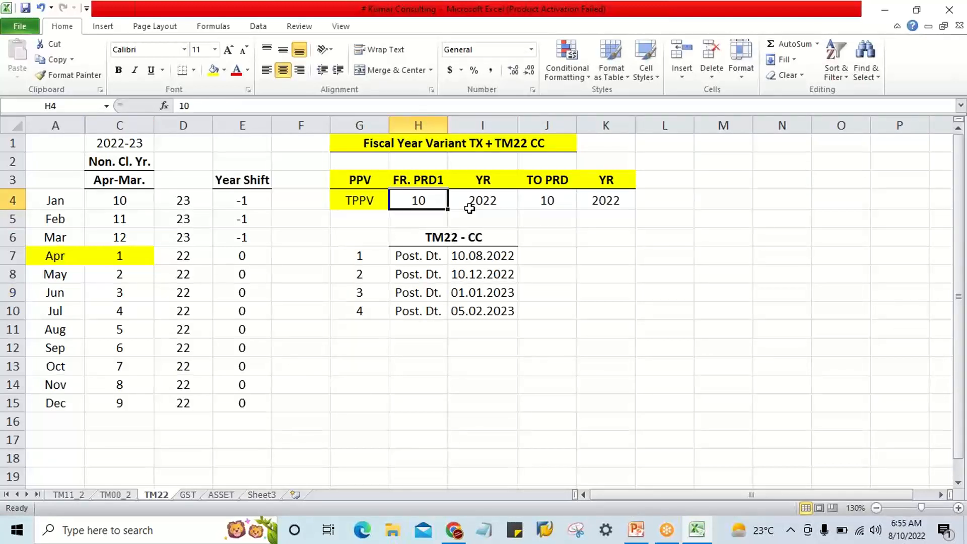
pyautogui.click(503, 297)
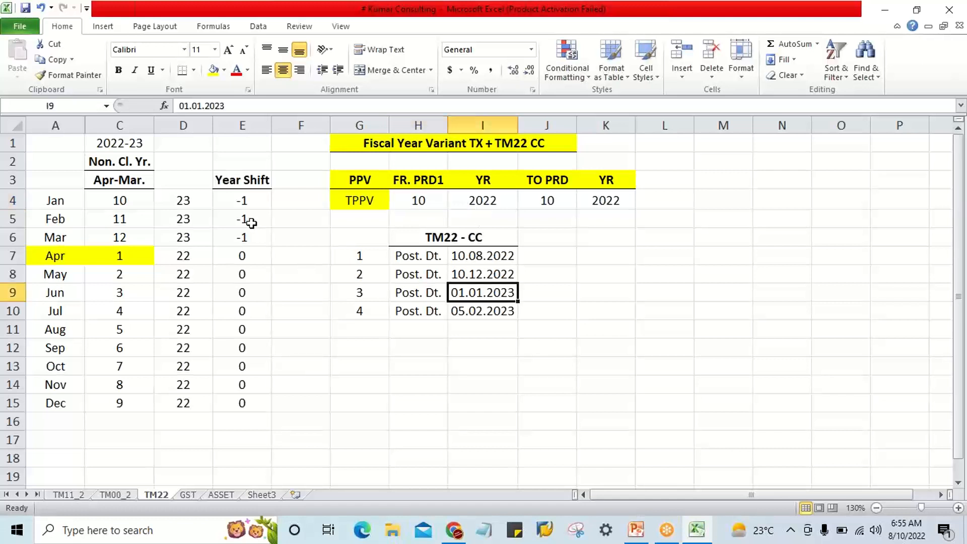
pyautogui.click(237, 199)
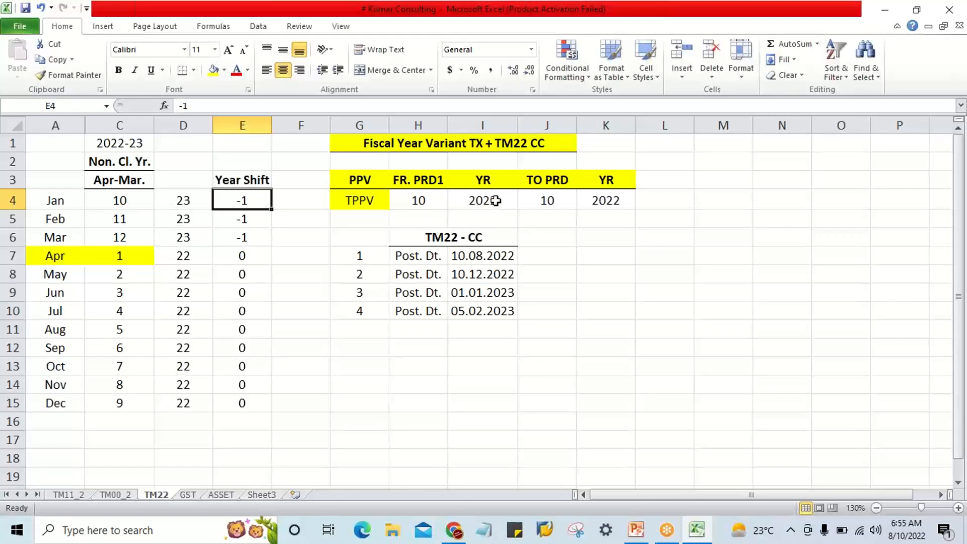
pyautogui.click(497, 295)
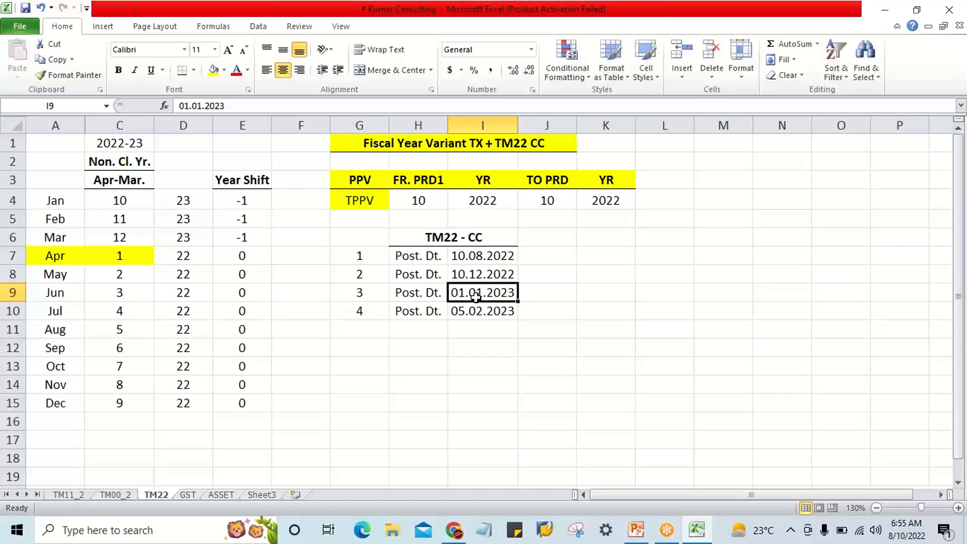
# Review the TPPV row's from and to periods and years, along with the fiscal year boundary between March and April.
pyautogui.click(414, 204)
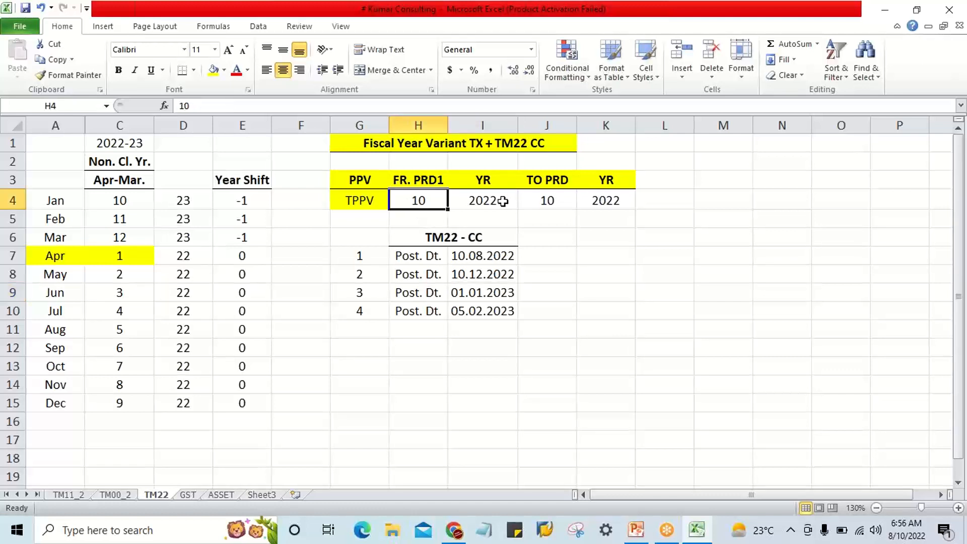
pyautogui.click(570, 201)
pyautogui.click(611, 200)
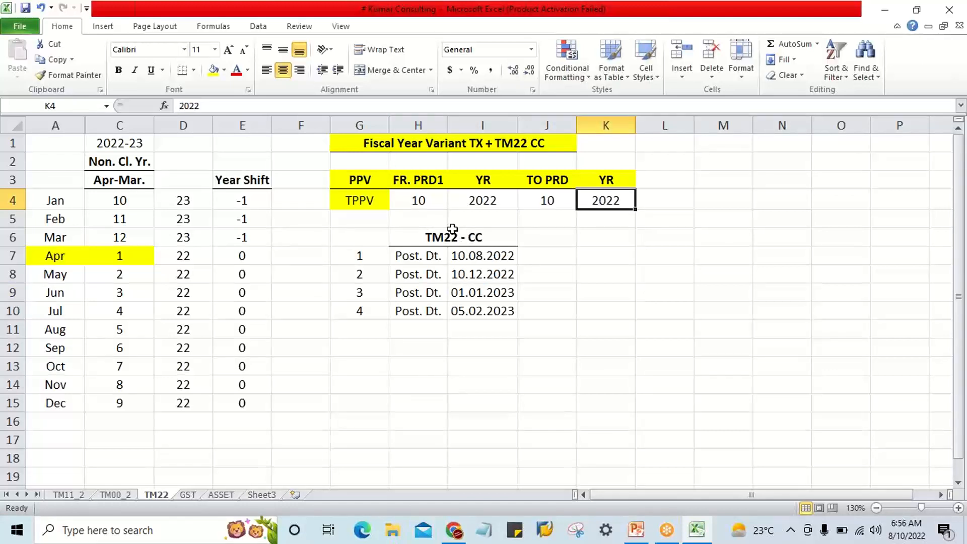
pyautogui.click(470, 197)
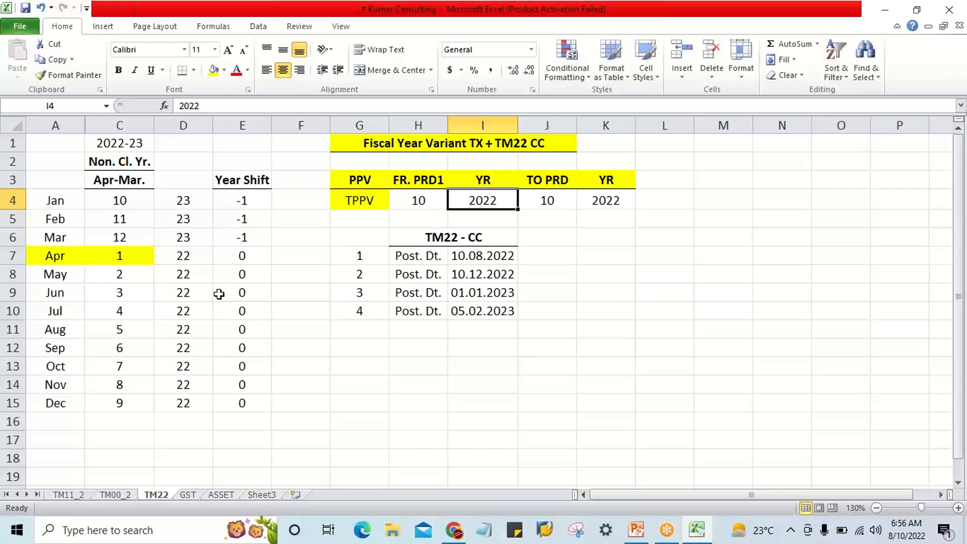
pyautogui.click(61, 238)
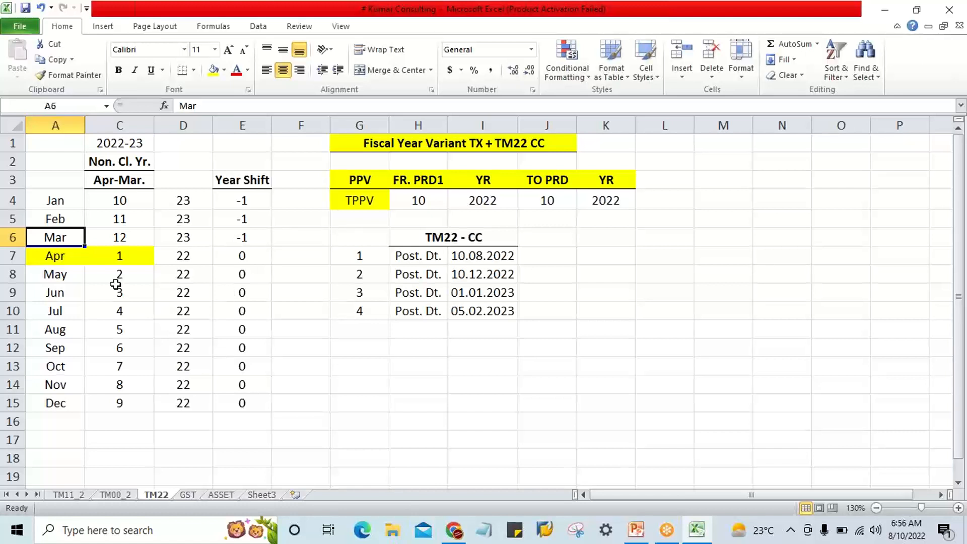
pyautogui.click(58, 263)
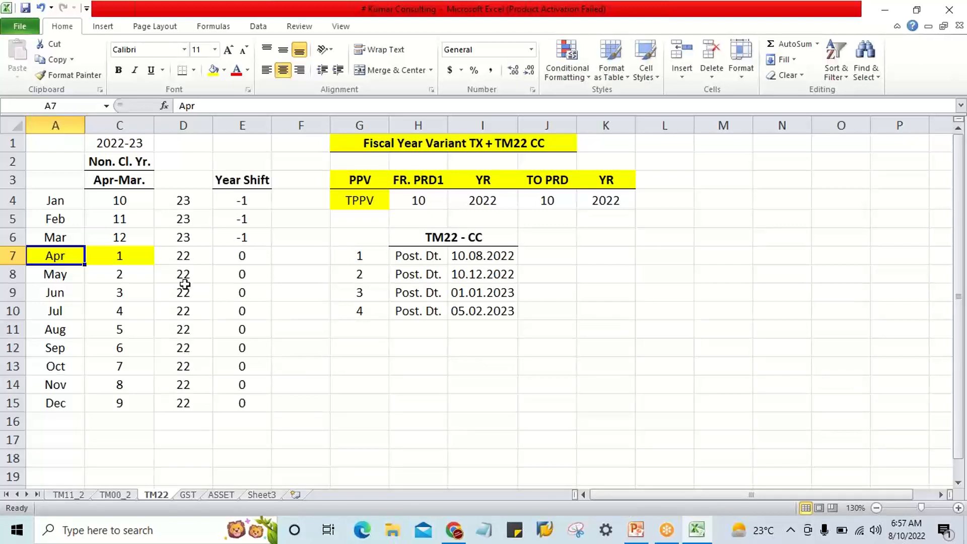
# Clear the year values in D4:D15 and insert a blank column before the month names.
pyautogui.moveTo(192, 199); pyautogui.dragTo(185, 400)
pyautogui.press('Delete')
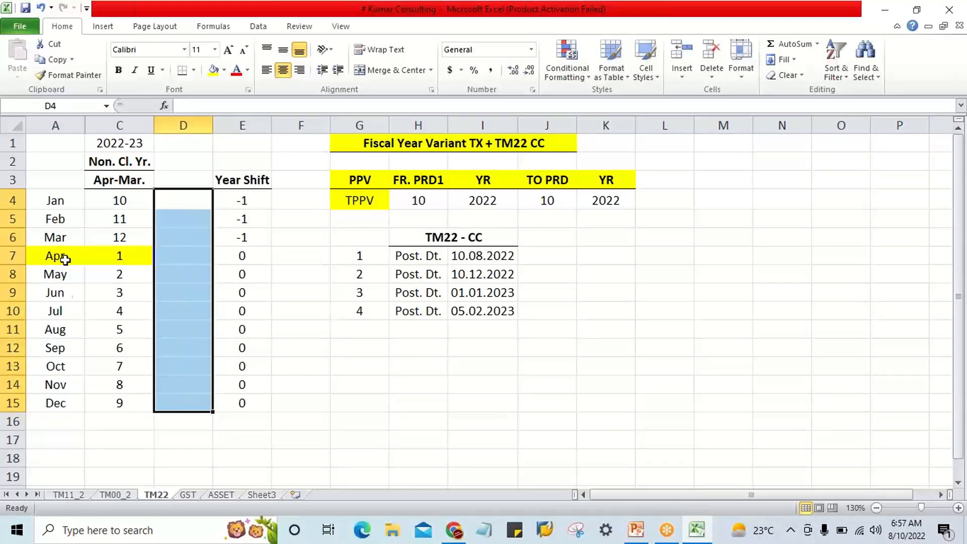
pyautogui.rightClick(64, 125)
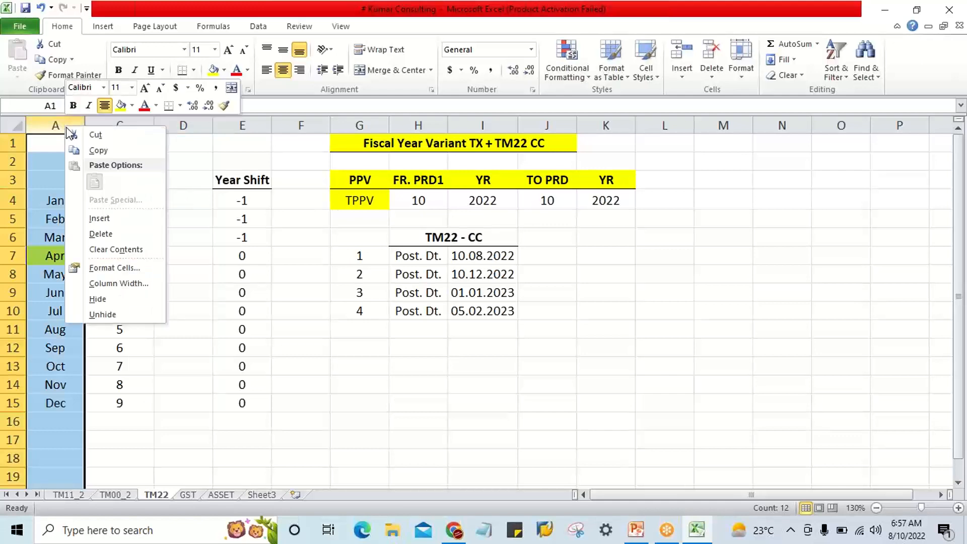
pyautogui.click(95, 217)
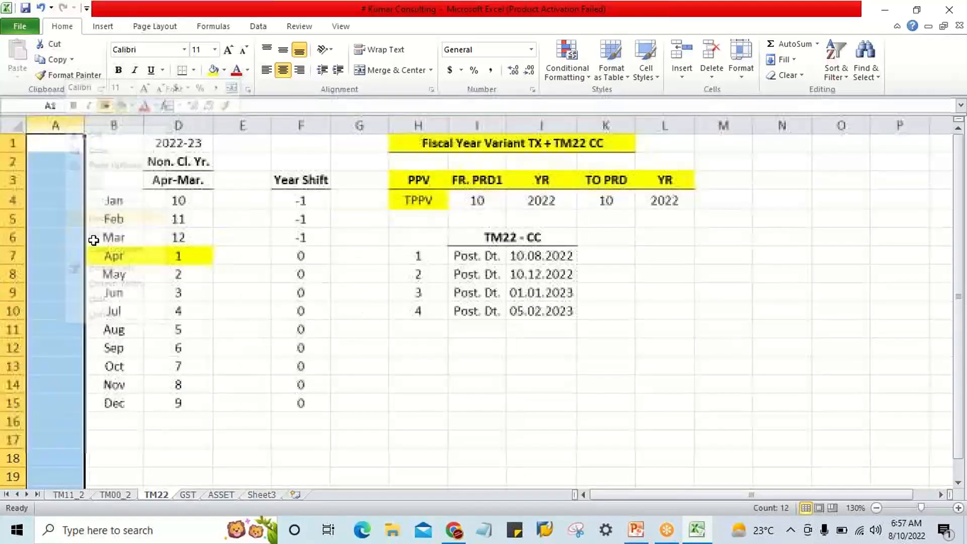
pyautogui.click(204, 362)
# Add the column header Oct.-Sep. in E3, between Apr-Mar. and Year Shift.
pyautogui.click(247, 237)
pyautogui.click(243, 185)
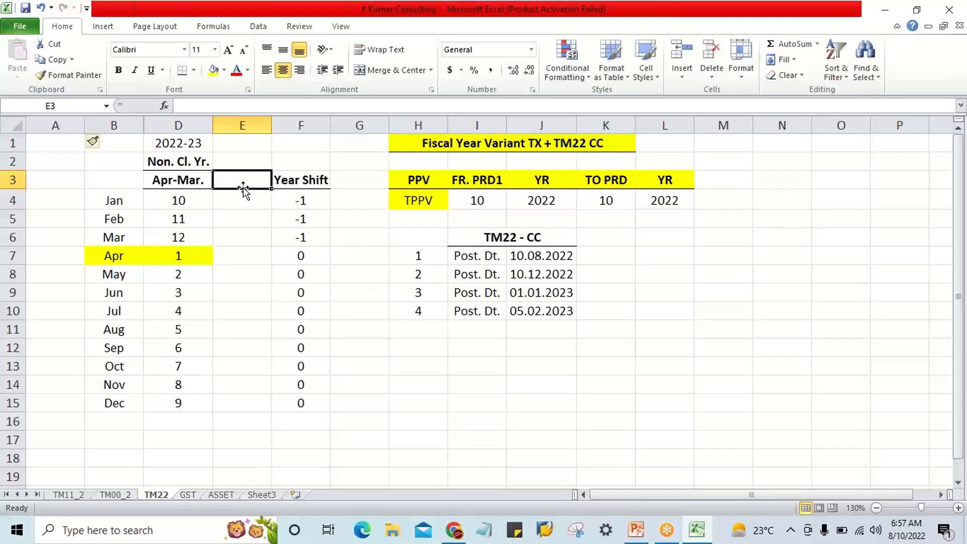
pyautogui.write('Oc')
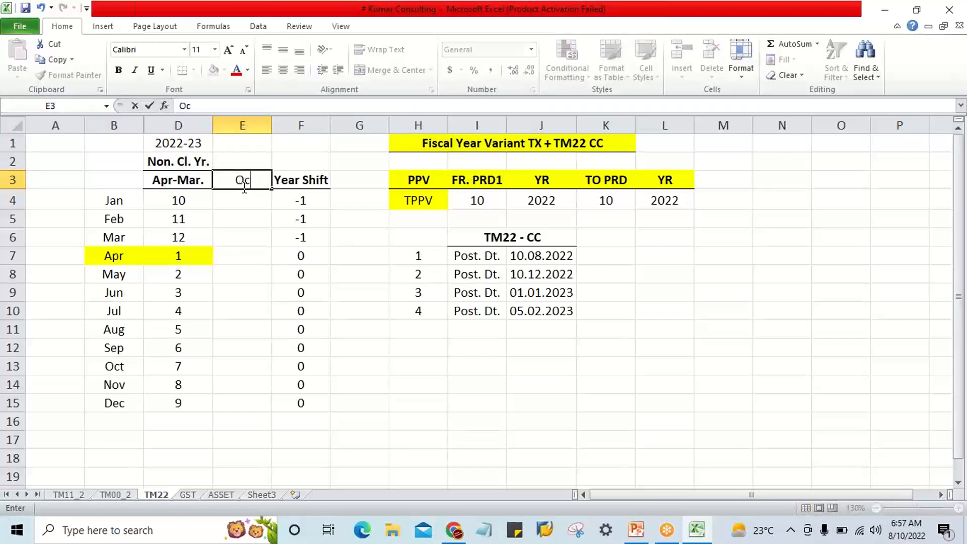
pyautogui.write('t.-Sep.')
pyautogui.press('Return')
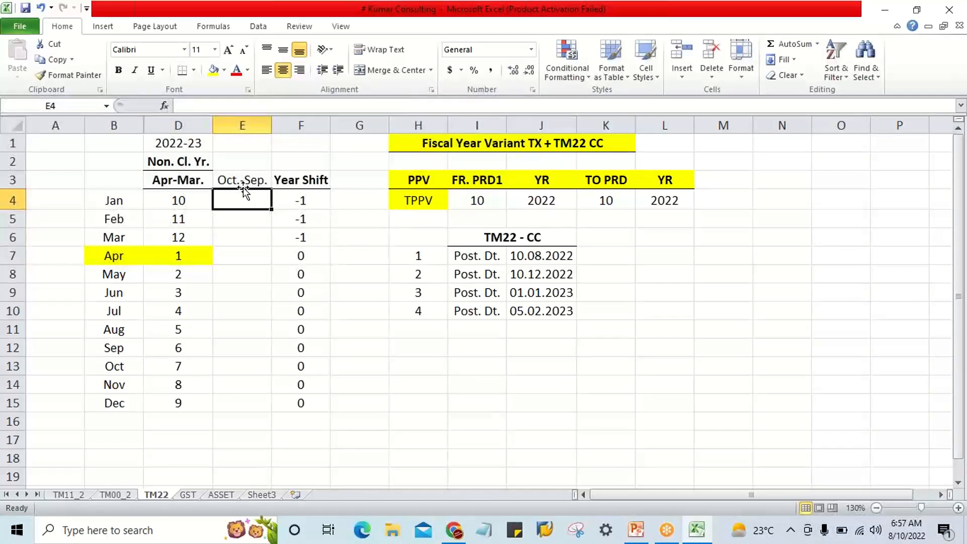
pyautogui.click(247, 181)
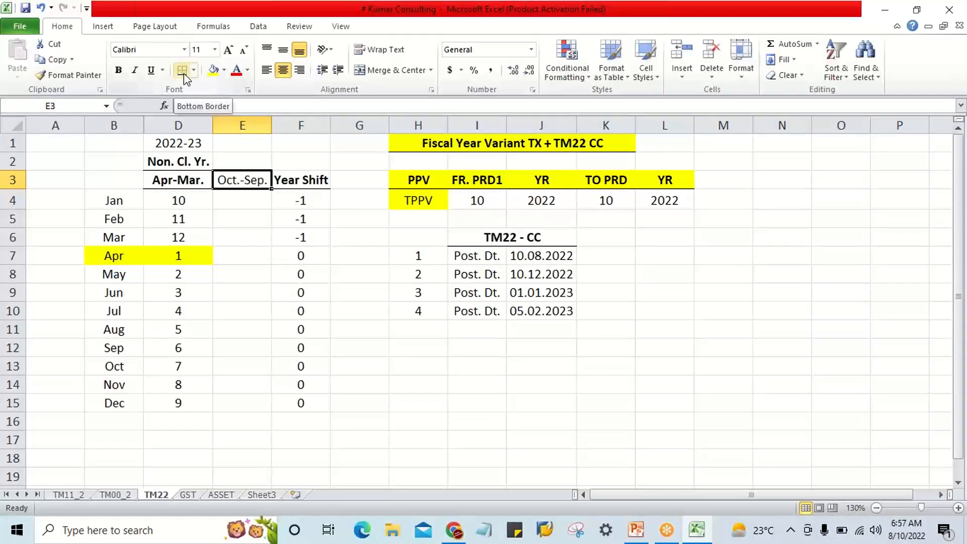
pyautogui.click(255, 235)
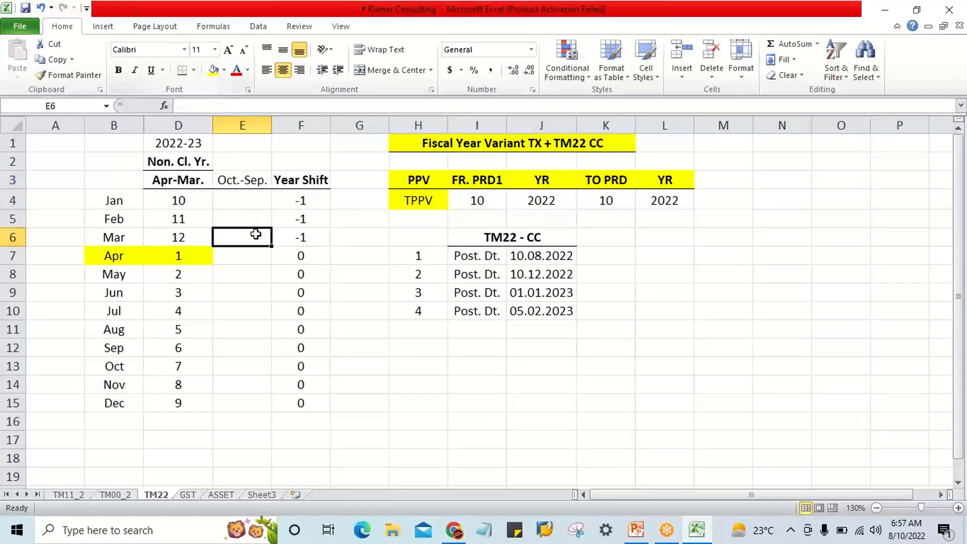
# Clear the Year Shift values for January to December in F4:F15.
pyautogui.moveTo(307, 200); pyautogui.dragTo(300, 404)
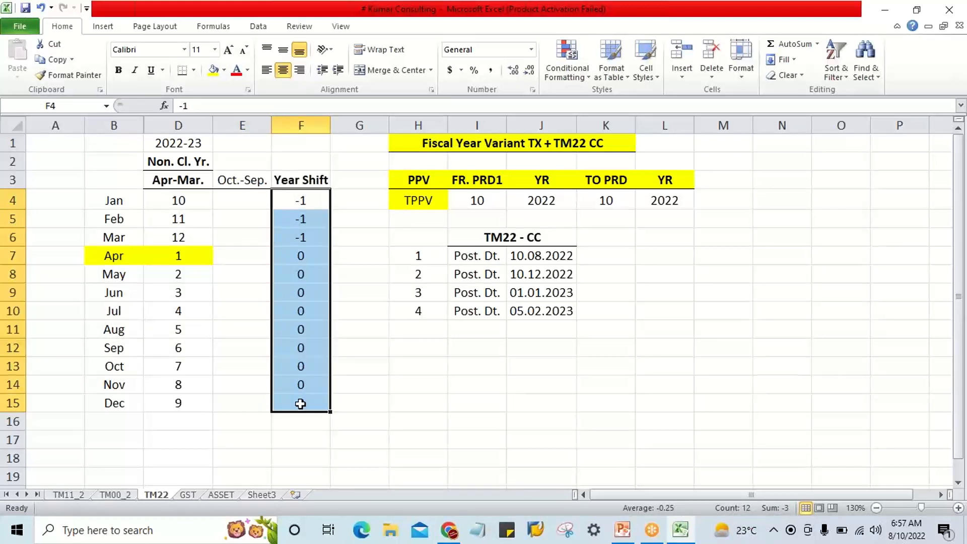
pyautogui.click(249, 362)
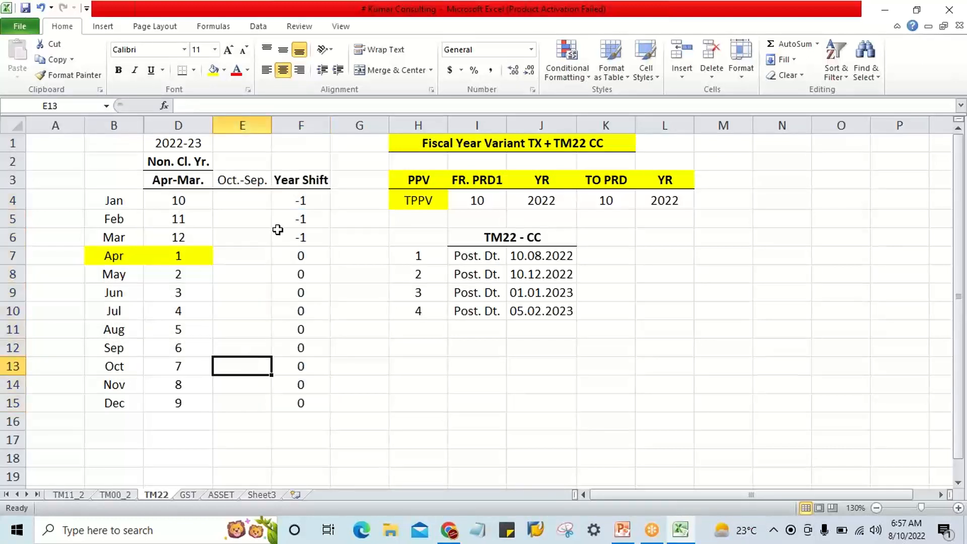
pyautogui.moveTo(296, 201); pyautogui.dragTo(301, 400)
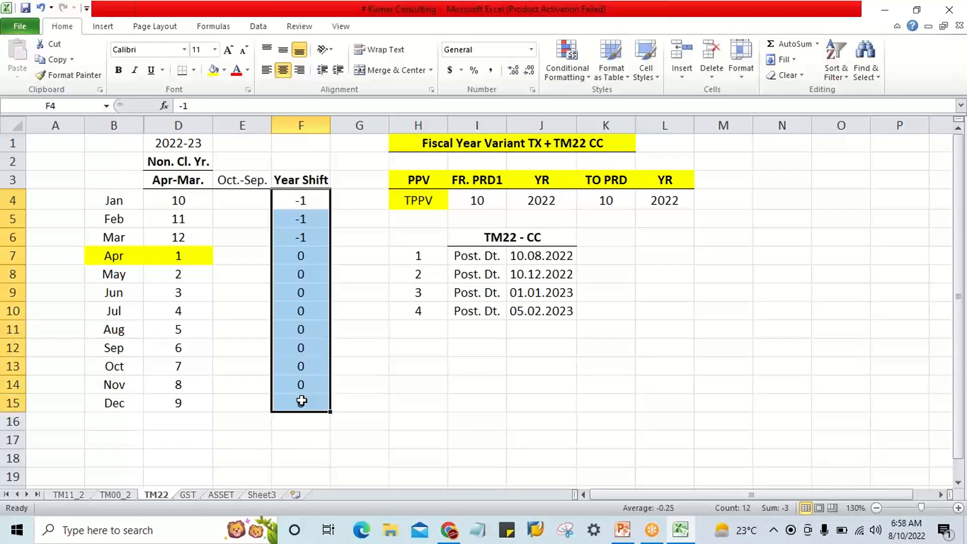
pyautogui.press('Delete')
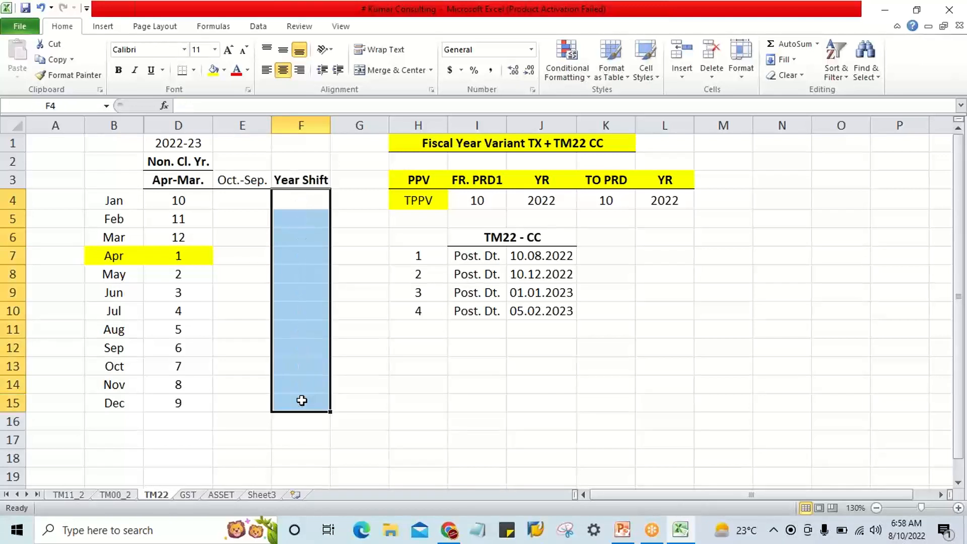
# Make the Oct.-Sep. header in E3 bold.
pyautogui.click(245, 200)
pyautogui.click(684, 18)
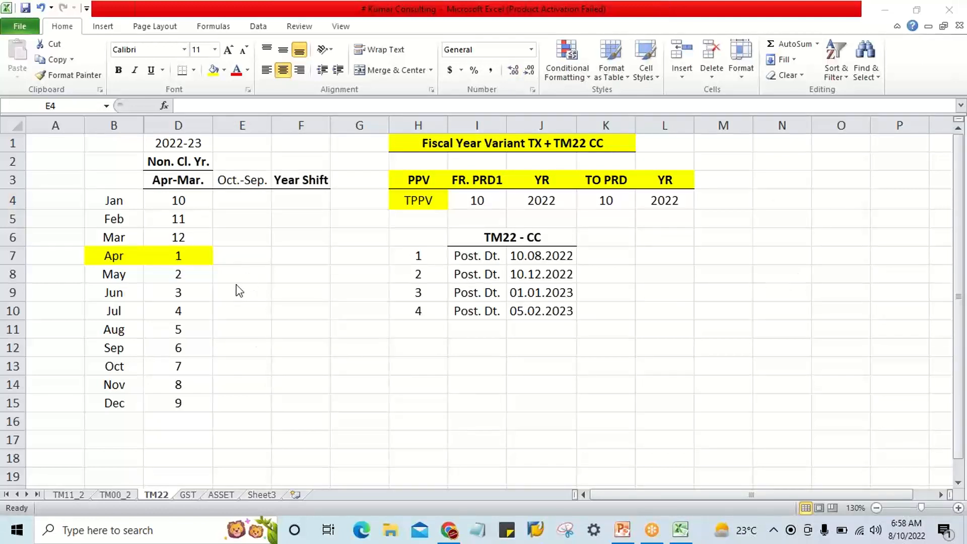
pyautogui.click(236, 204)
pyautogui.click(234, 252)
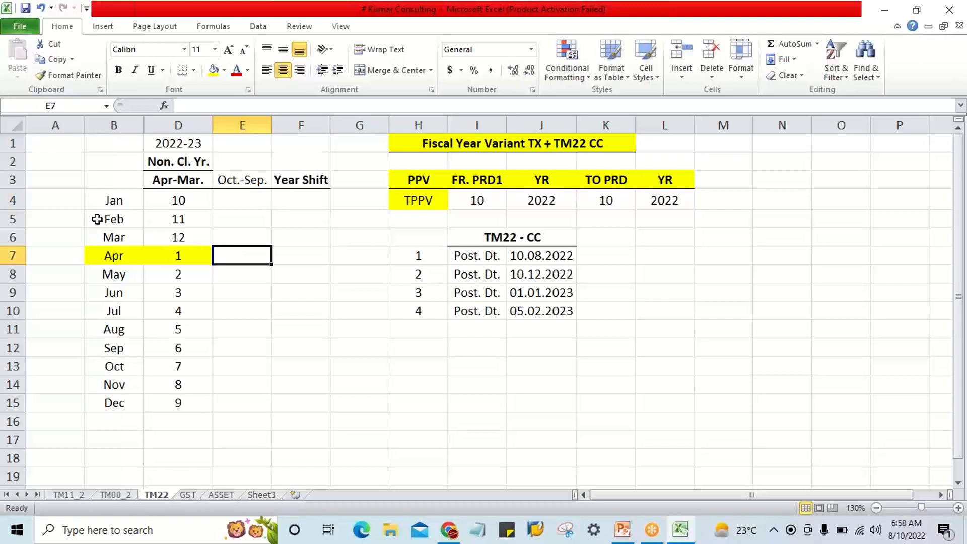
pyautogui.click(109, 204)
pyautogui.click(244, 183)
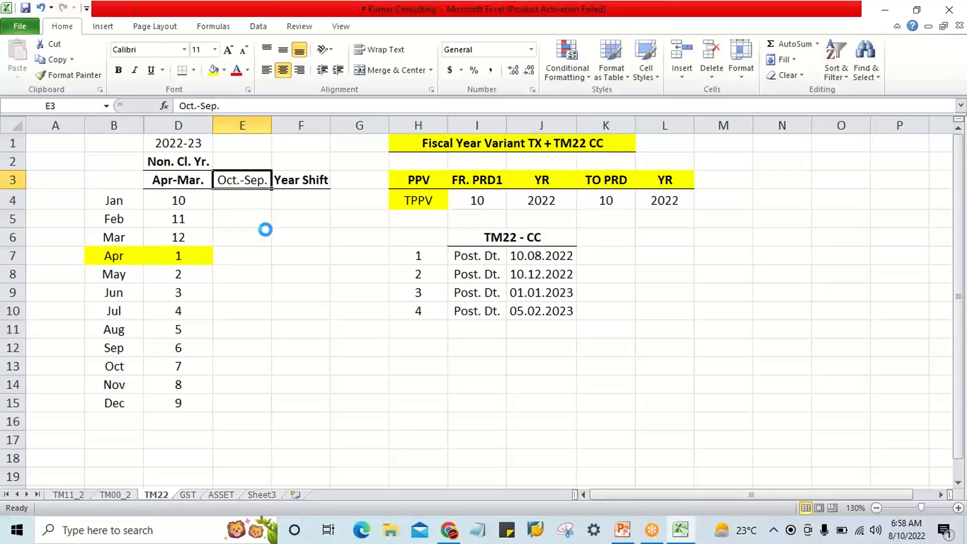
pyautogui.hotkey('ctrl', 'b')
pyautogui.click(253, 248)
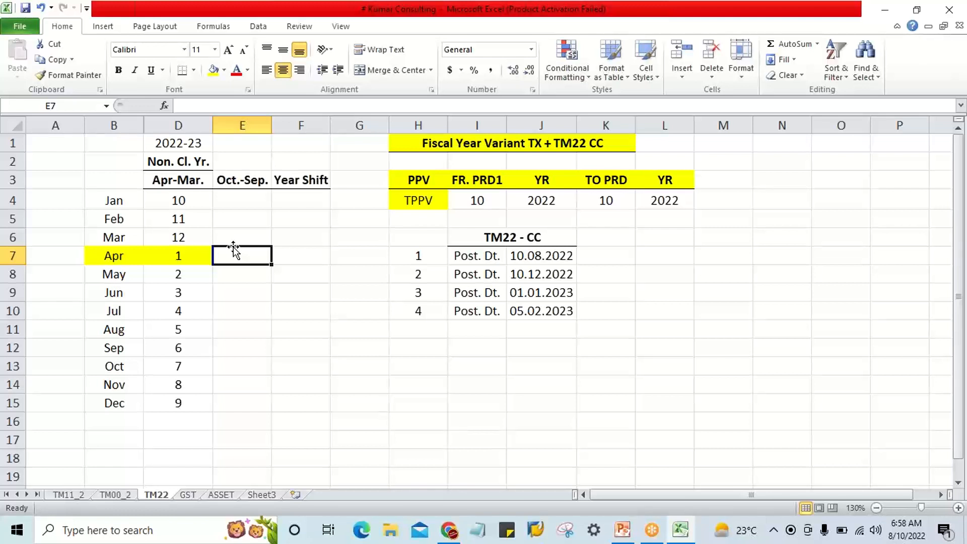
# Remove the yellow fill from April's cells B7:D7.
pyautogui.click(120, 371)
pyautogui.click(220, 369)
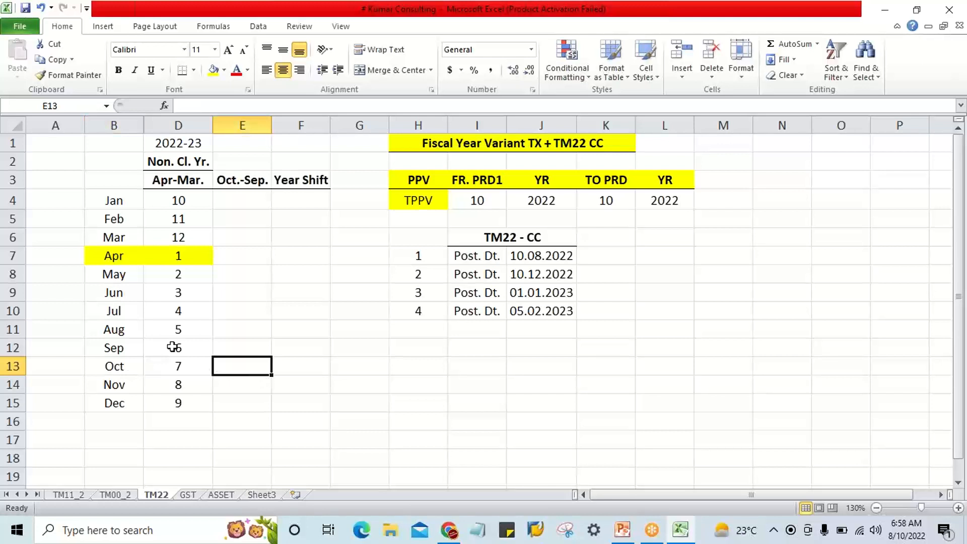
pyautogui.moveTo(112, 251); pyautogui.dragTo(174, 258)
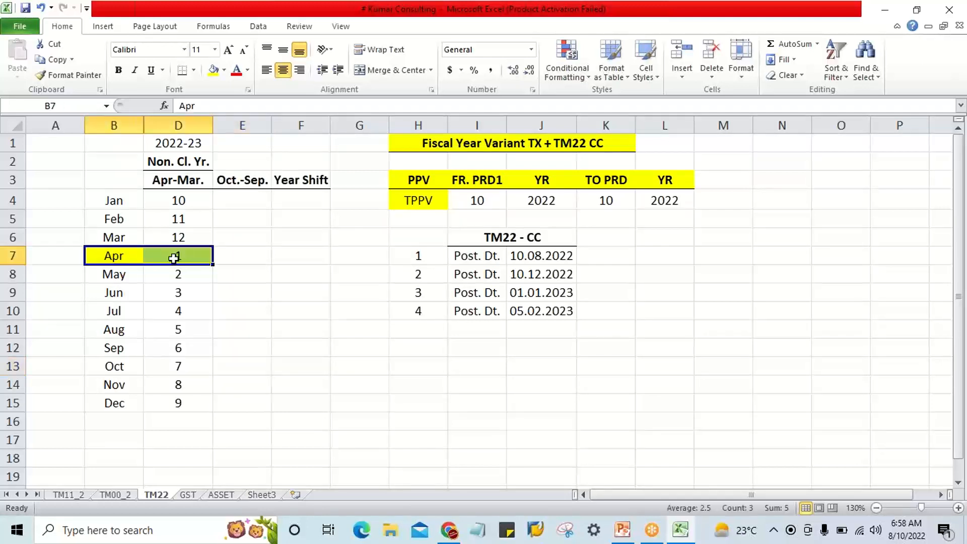
pyautogui.click(226, 71)
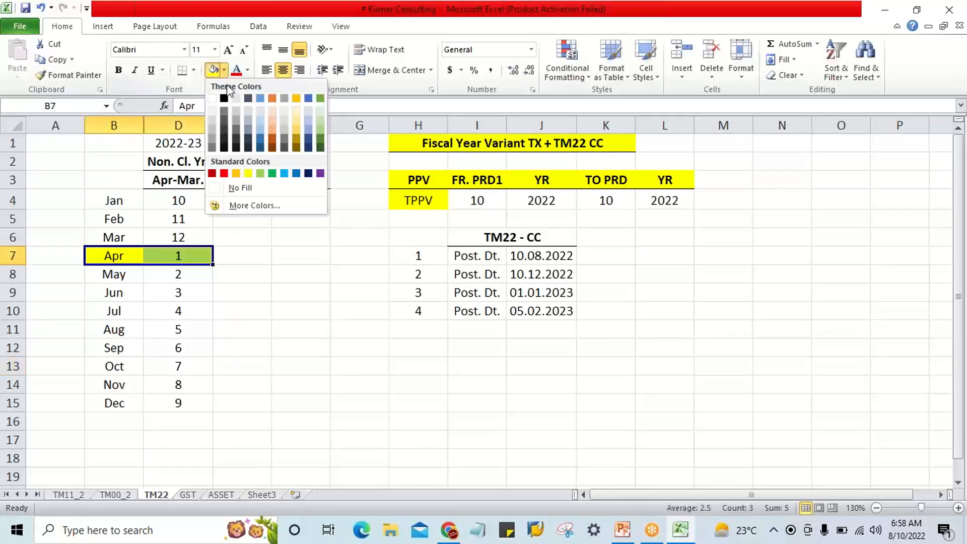
pyautogui.click(238, 185)
# Enter periods 1, 2 and 3 for October, November and December in the Oct.-Sep. column, E13:E15.
pyautogui.click(119, 373)
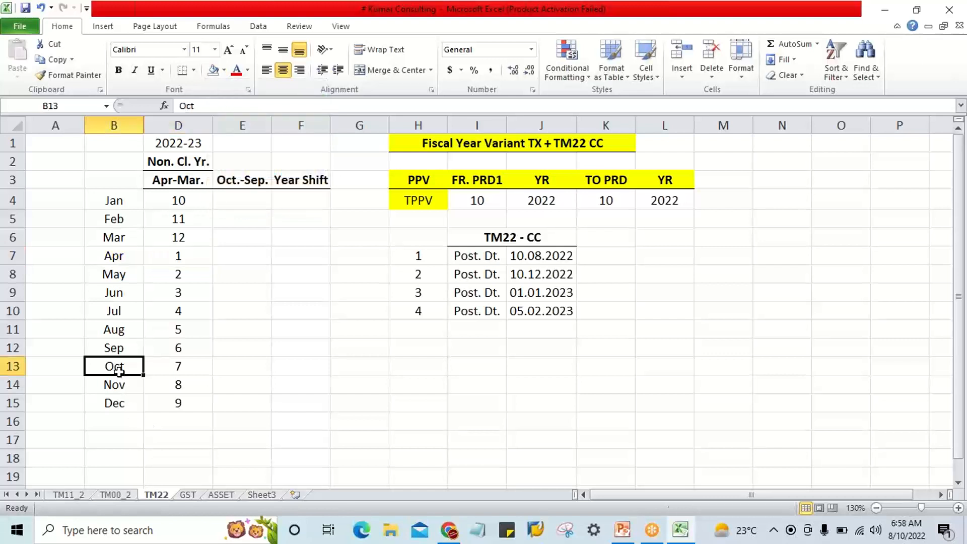
pyautogui.click(238, 370)
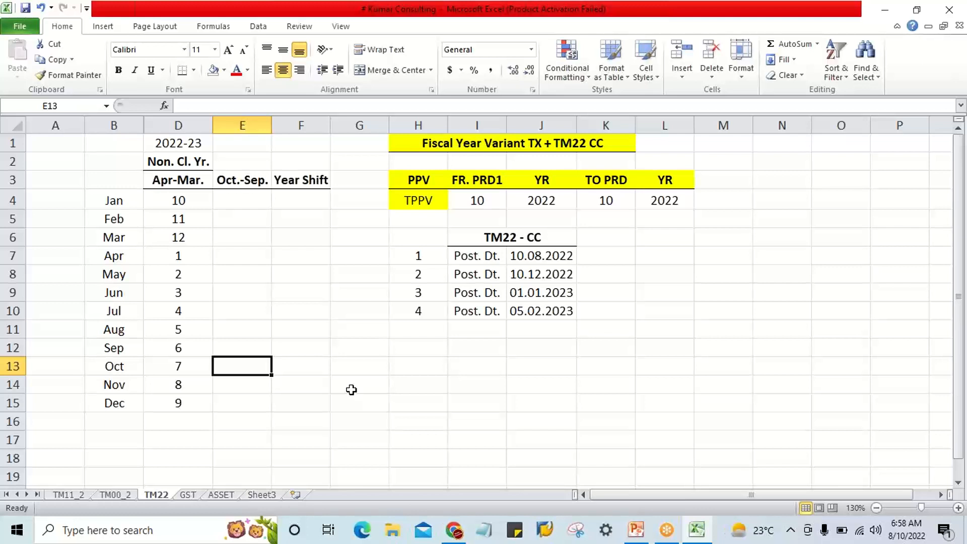
pyautogui.write('1')
pyautogui.press('Return')
pyautogui.write('2')
pyautogui.press('Return')
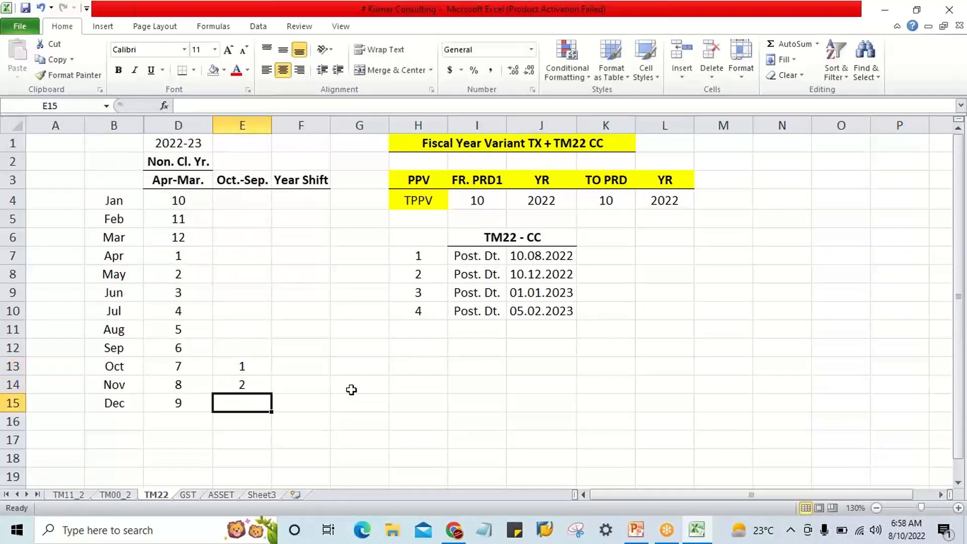
pyautogui.write('3')
pyautogui.press('Return')
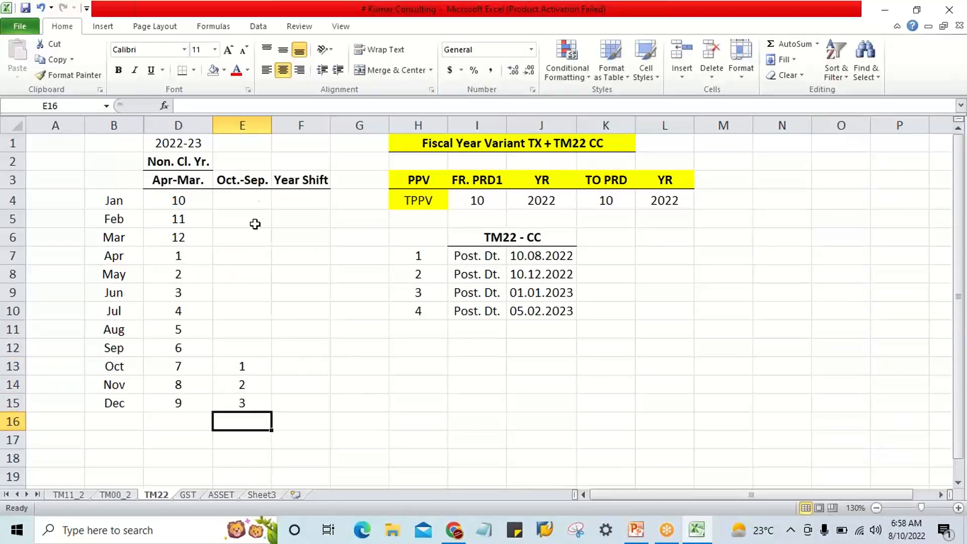
# Enter 4 for January in E4 and fill the series down to 12 for September in E12.
pyautogui.click(254, 199)
pyautogui.write('4')
pyautogui.press('Return')
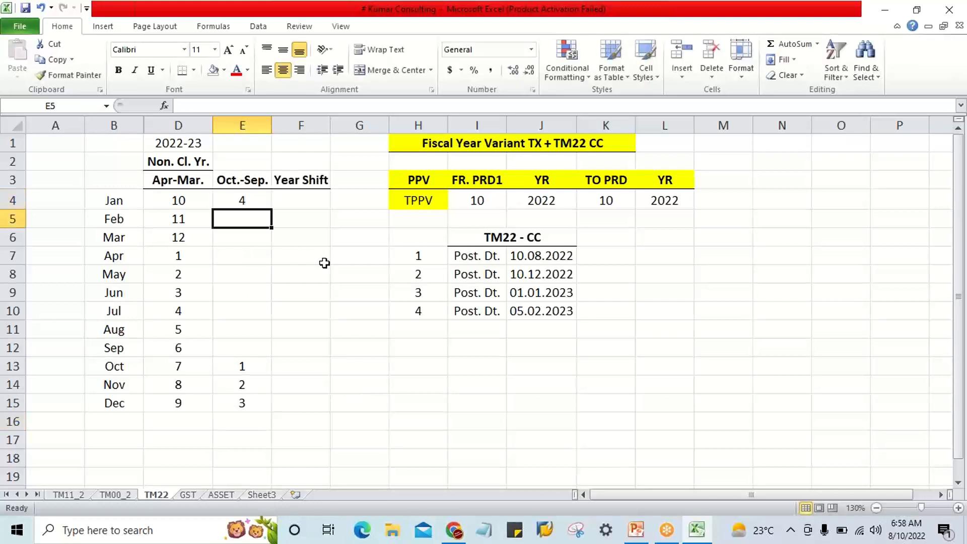
pyautogui.click(248, 197)
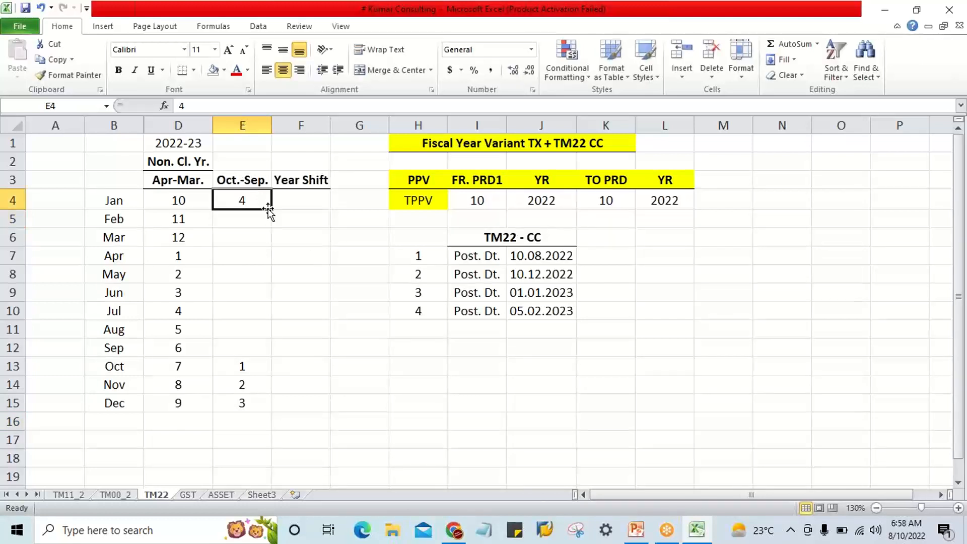
pyautogui.moveTo(271, 212); pyautogui.dragTo(272, 357)
pyautogui.click(286, 366)
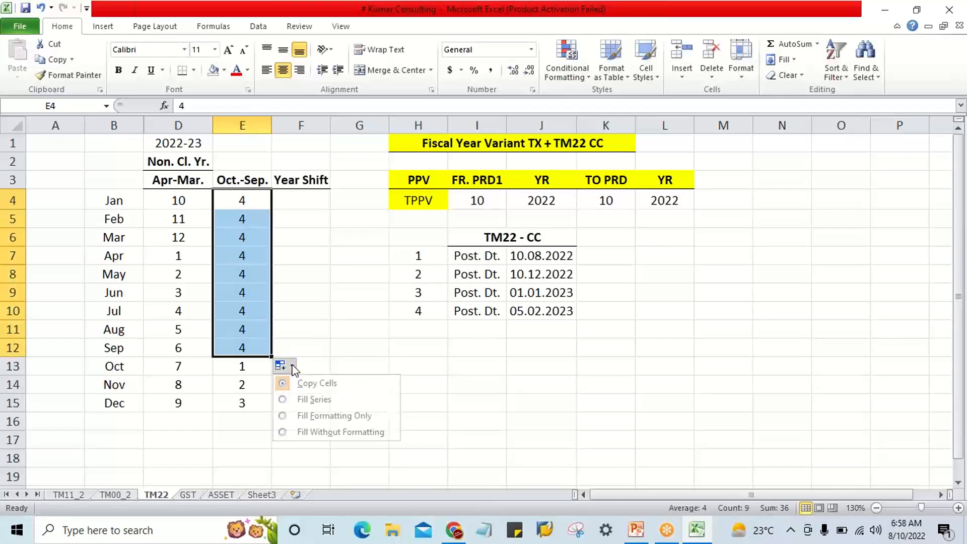
pyautogui.click(304, 400)
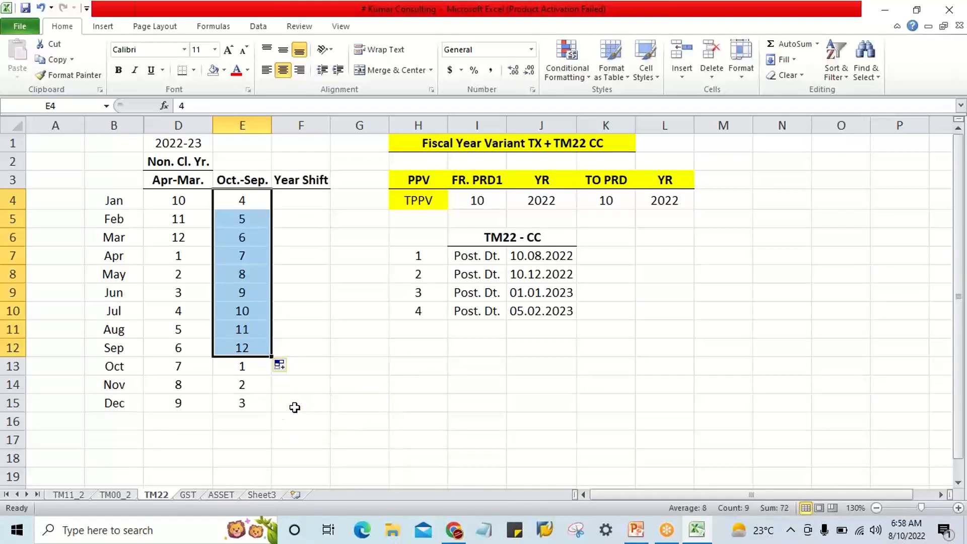
pyautogui.click(262, 427)
# Enter a Year Shift of -1 for January in F4 and copy it down through September in F12.
pyautogui.moveTo(309, 201); pyautogui.dragTo(308, 397)
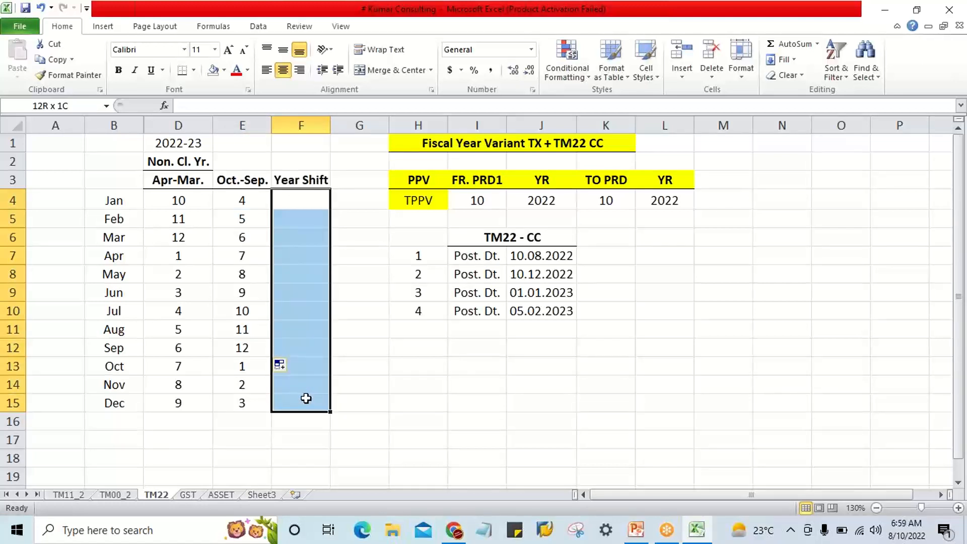
pyautogui.click(305, 206)
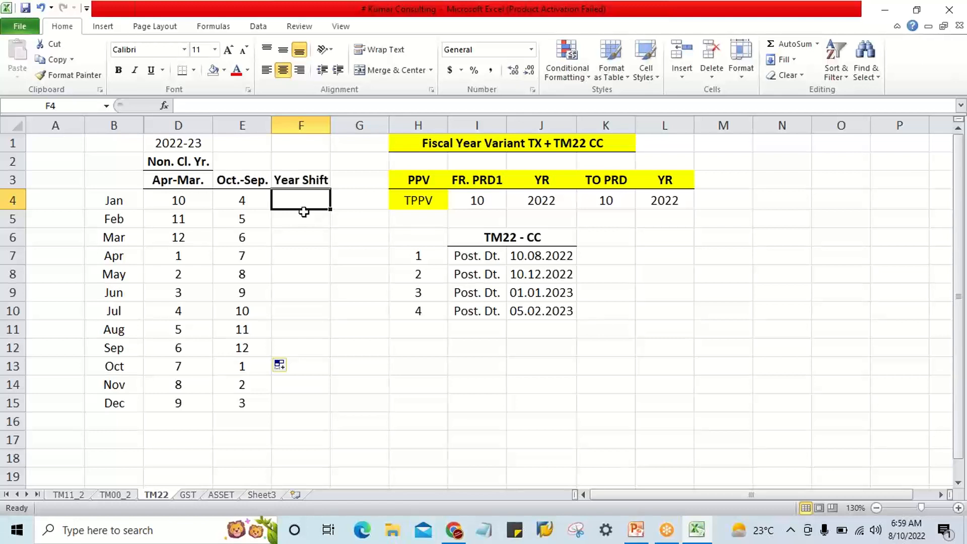
pyautogui.moveTo(303, 203); pyautogui.dragTo(318, 412)
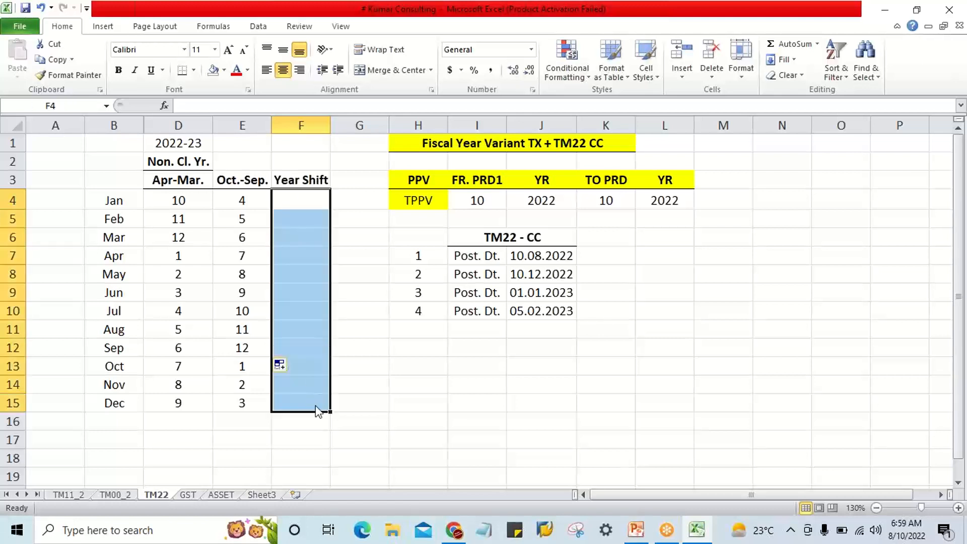
pyautogui.click(428, 407)
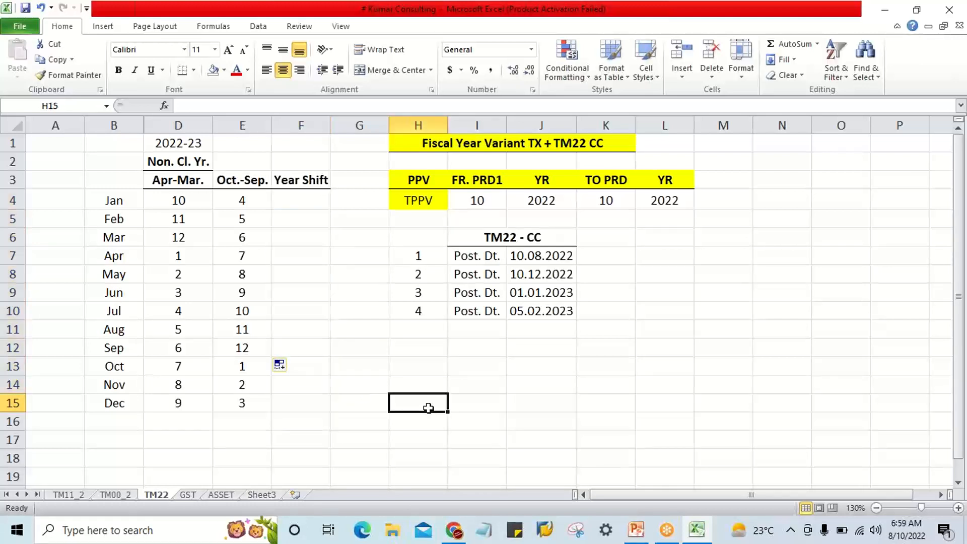
pyautogui.click(302, 197)
pyautogui.write('=-1')
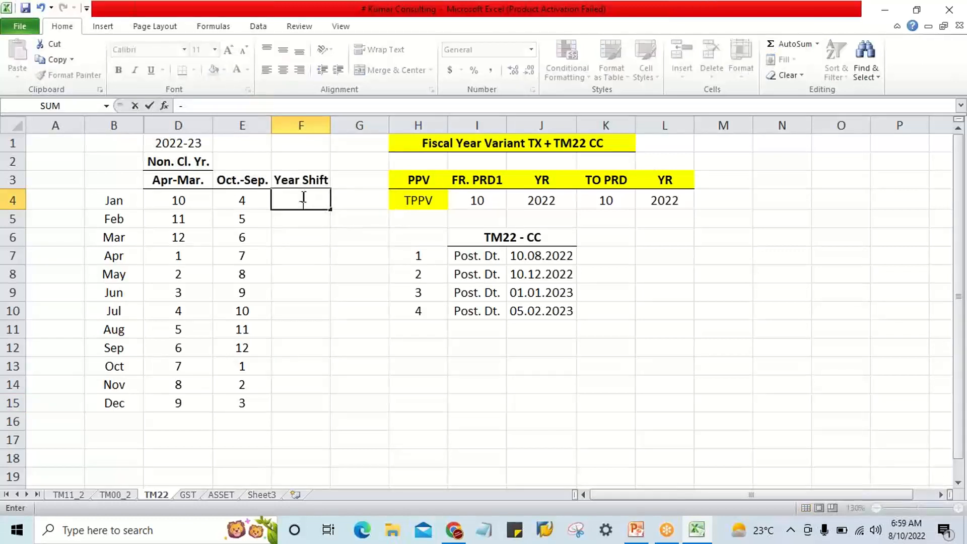
pyautogui.press('Return')
pyautogui.moveTo(302, 197); pyautogui.dragTo(306, 345)
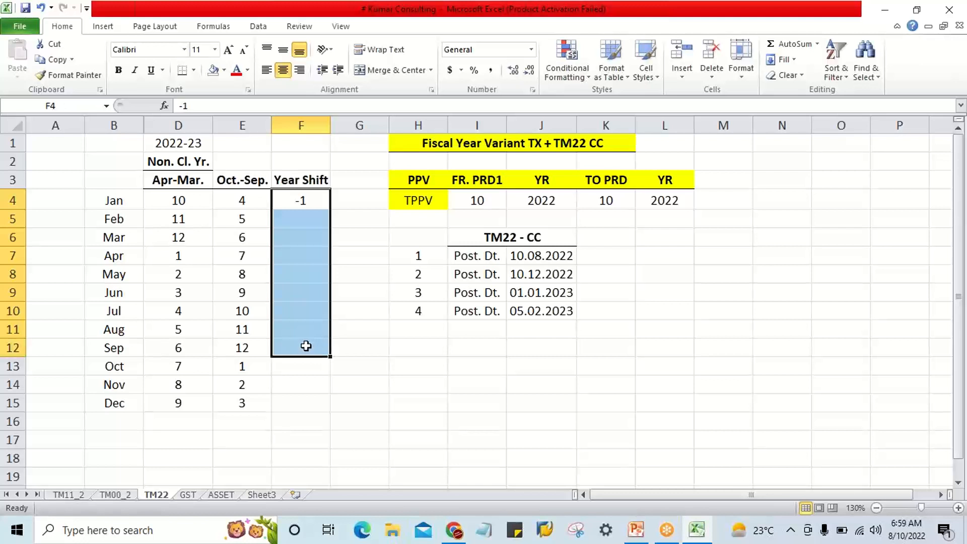
pyautogui.hotkey('ctrl', 'd')
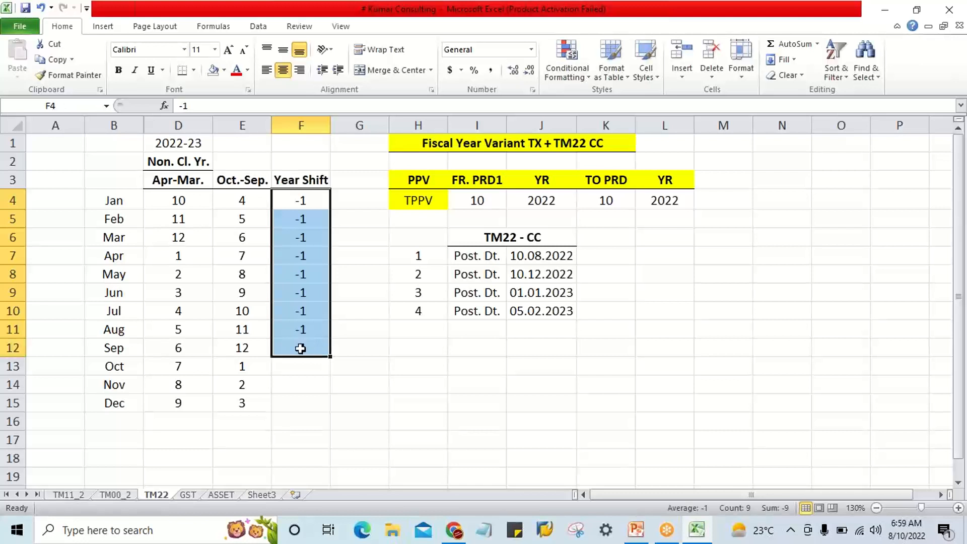
# Enter a Year Shift of 0 for October, November and December in F13:F15.
pyautogui.click(297, 367)
pyautogui.write('0')
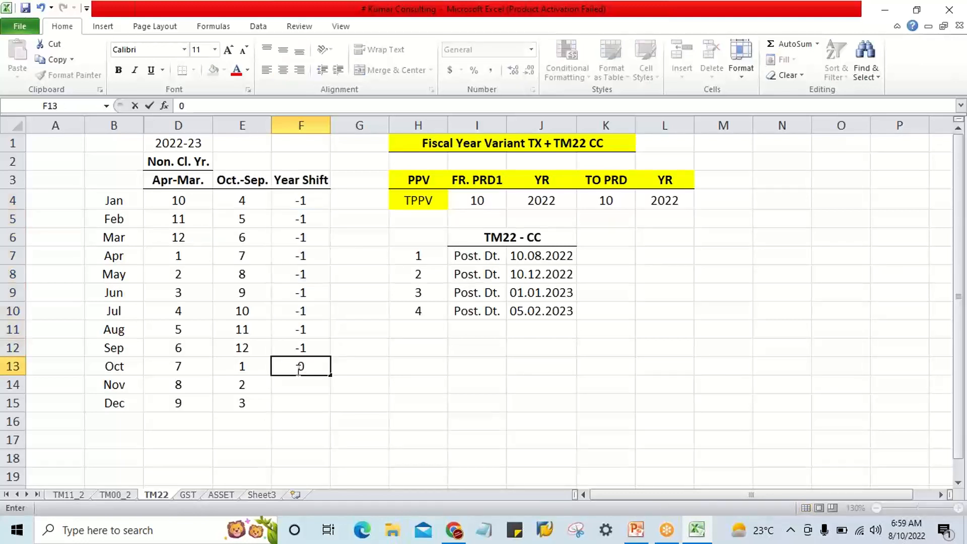
pyautogui.press('Return')
pyautogui.write('0')
pyautogui.press('Return')
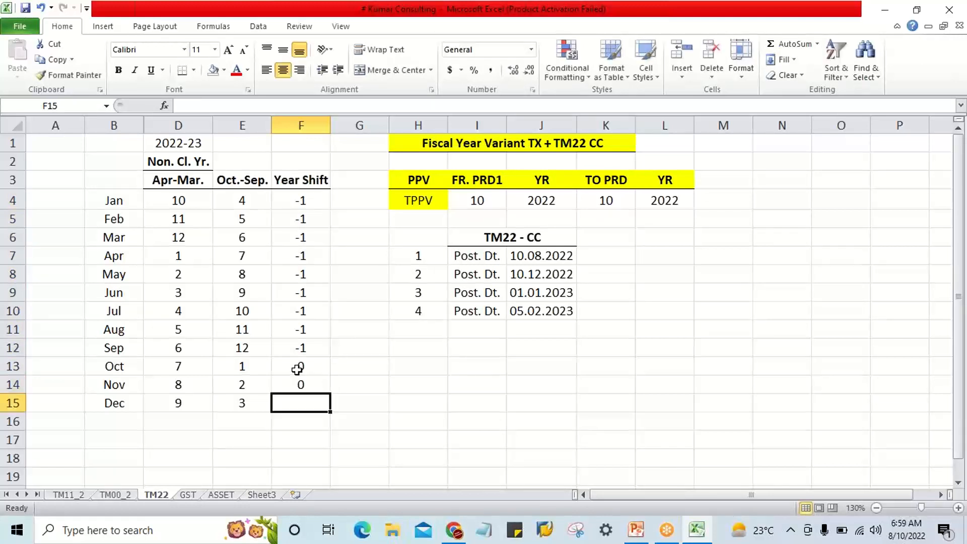
pyautogui.write('0')
pyautogui.press('Return')
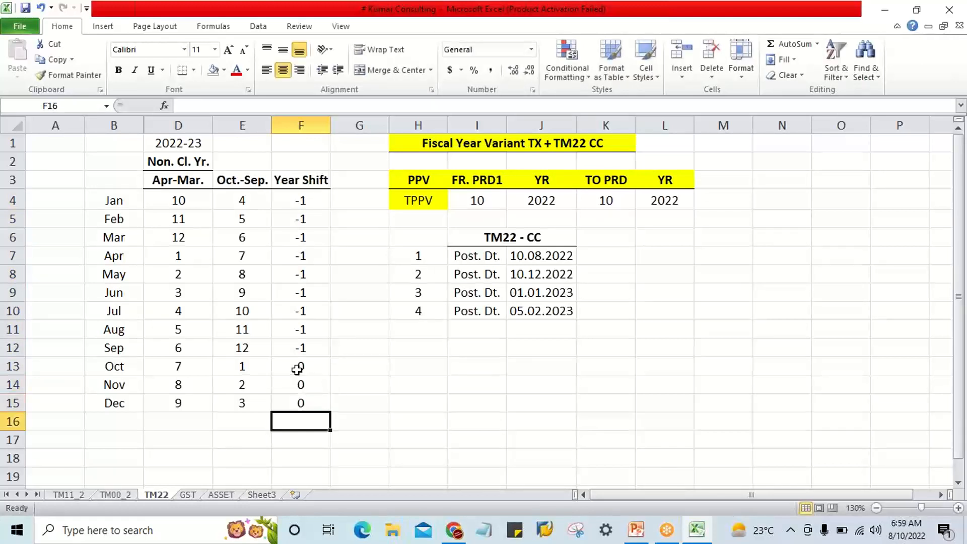
pyautogui.click(349, 405)
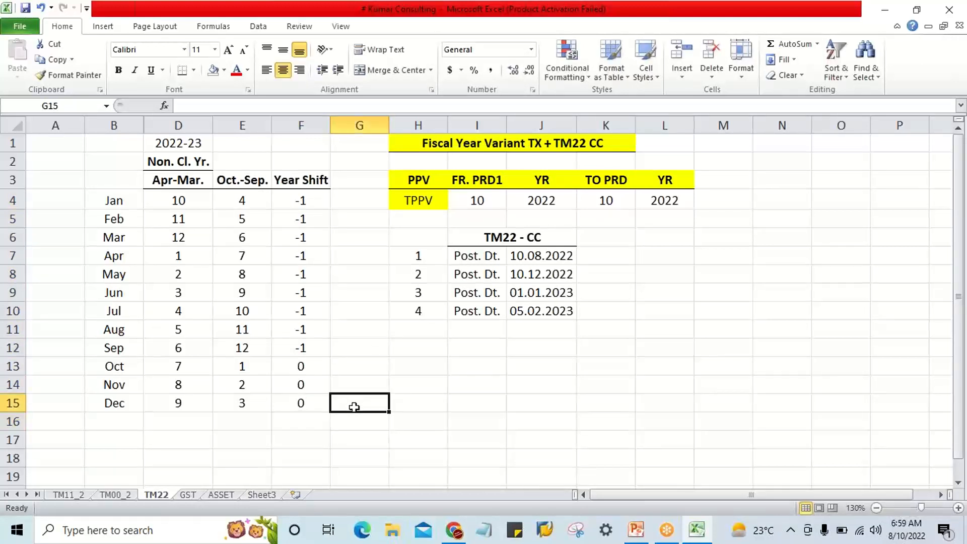
# Review the Oct.-Sep. periods against their year shifts for January to September and October to December.
pyautogui.click(286, 427)
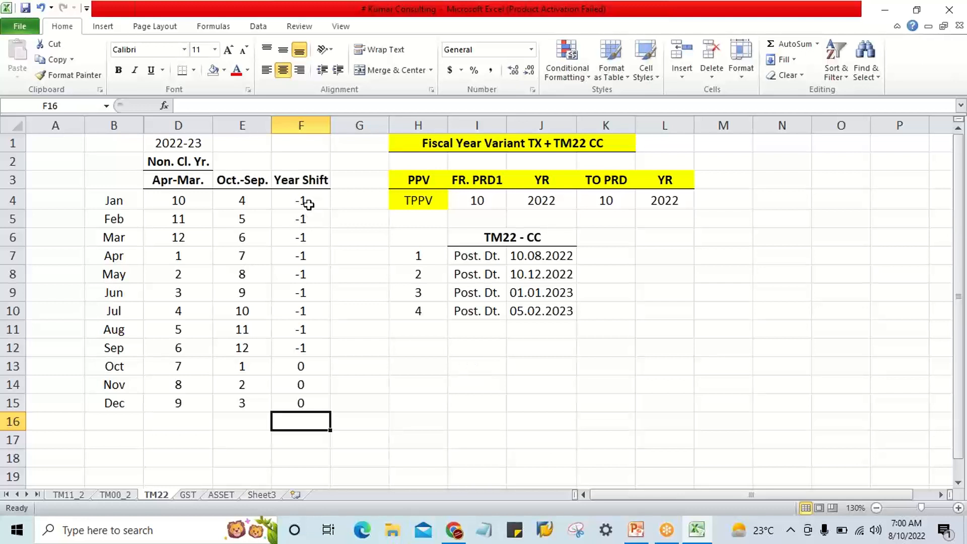
pyautogui.moveTo(308, 203); pyautogui.dragTo(308, 350)
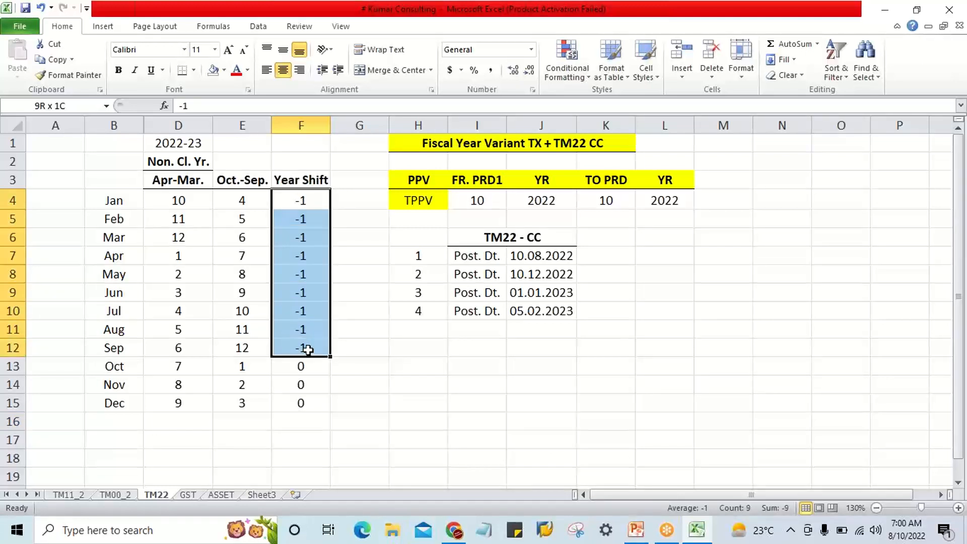
pyautogui.moveTo(307, 350); pyautogui.dragTo(308, 349)
pyautogui.moveTo(243, 201); pyautogui.dragTo(256, 333)
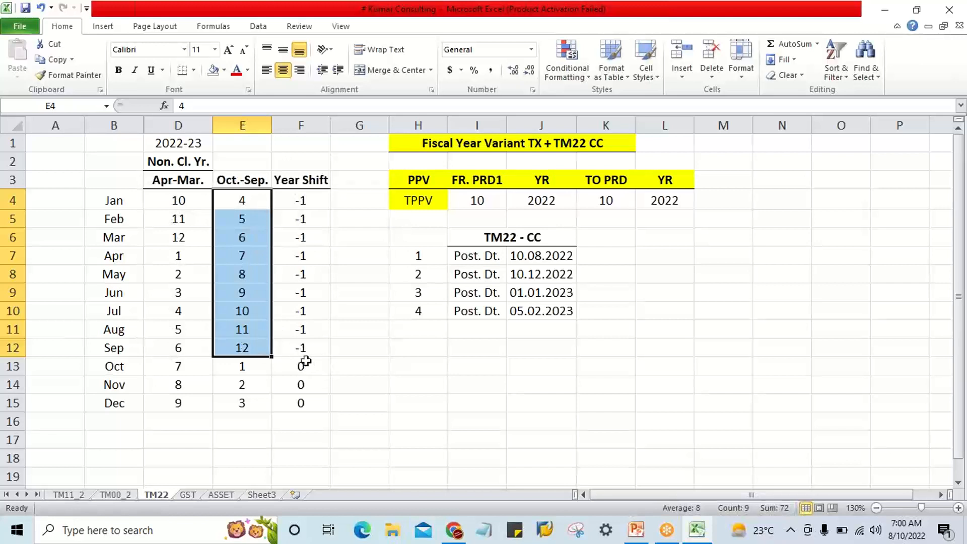
pyautogui.moveTo(243, 201); pyautogui.dragTo(234, 346)
pyautogui.click(316, 329)
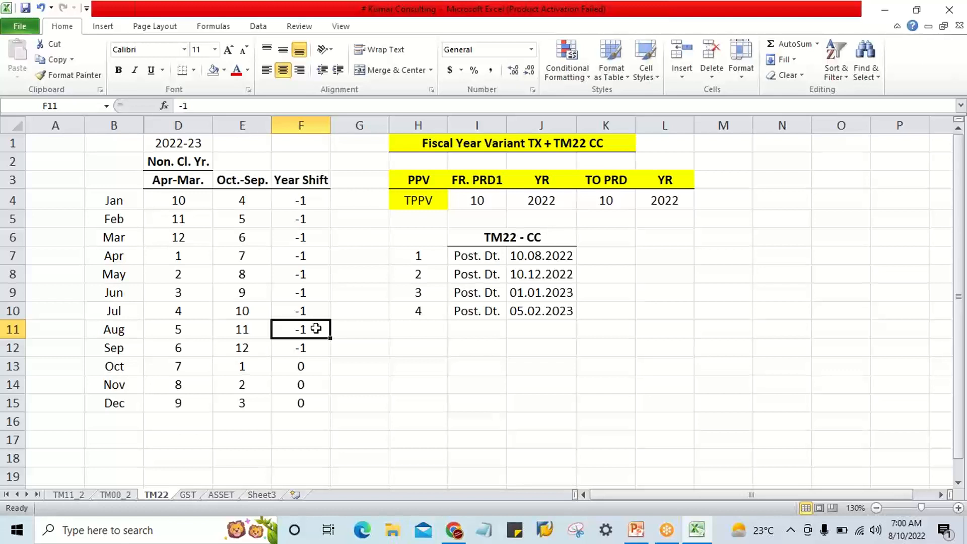
pyautogui.moveTo(119, 367); pyautogui.dragTo(126, 403)
pyautogui.moveTo(230, 367); pyautogui.dragTo(234, 410)
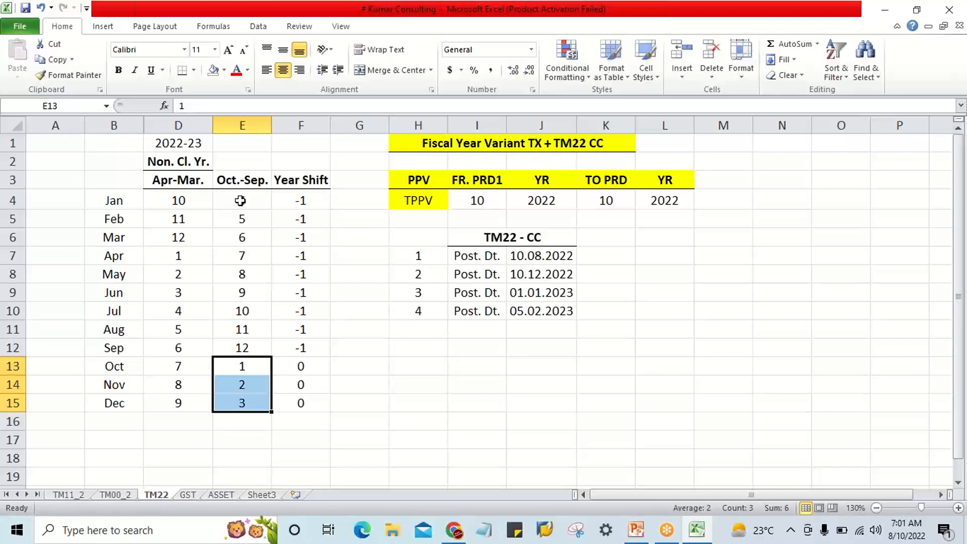
pyautogui.moveTo(240, 199); pyautogui.dragTo(251, 404)
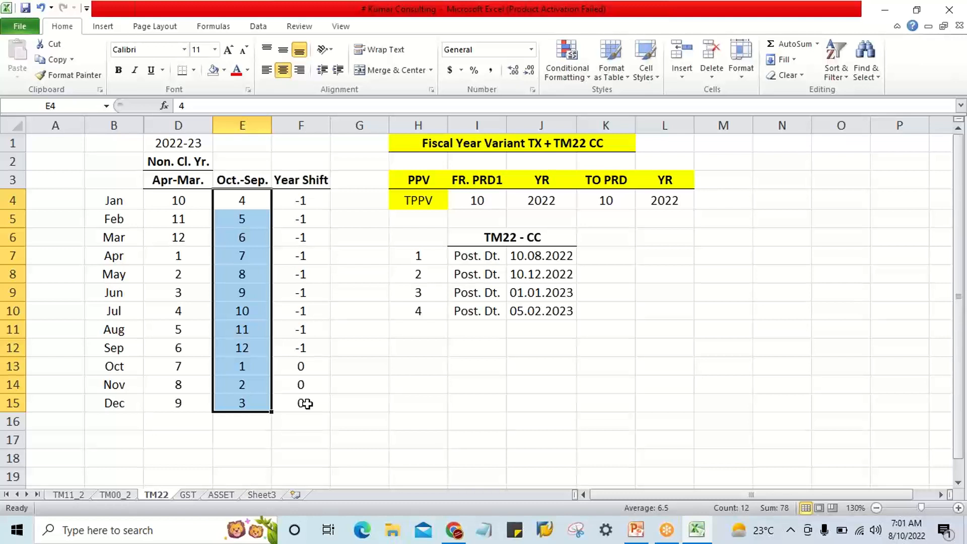
pyautogui.click(803, 271)
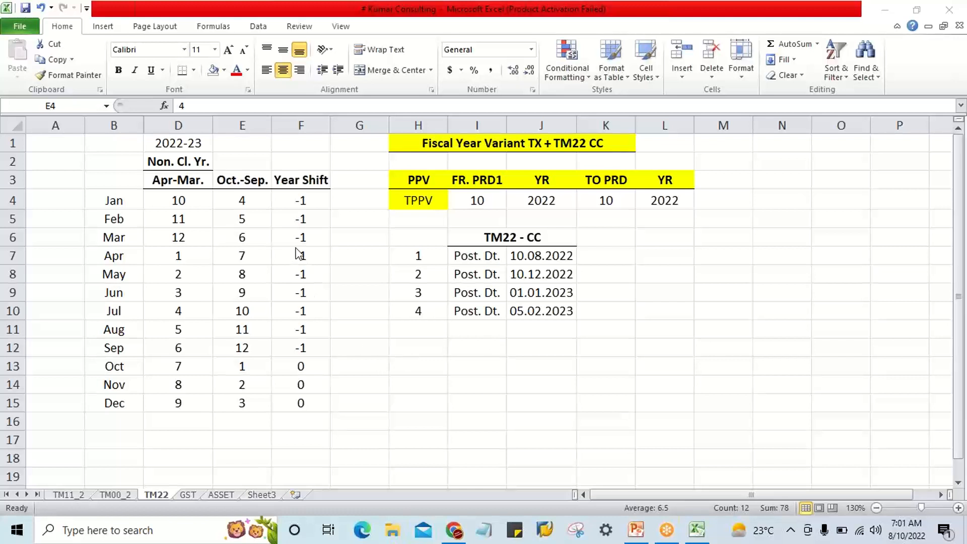
pyautogui.click(252, 210)
pyautogui.moveTo(245, 269); pyautogui.dragTo(241, 408)
pyautogui.click(345, 407)
pyautogui.moveTo(246, 204); pyautogui.dragTo(250, 402)
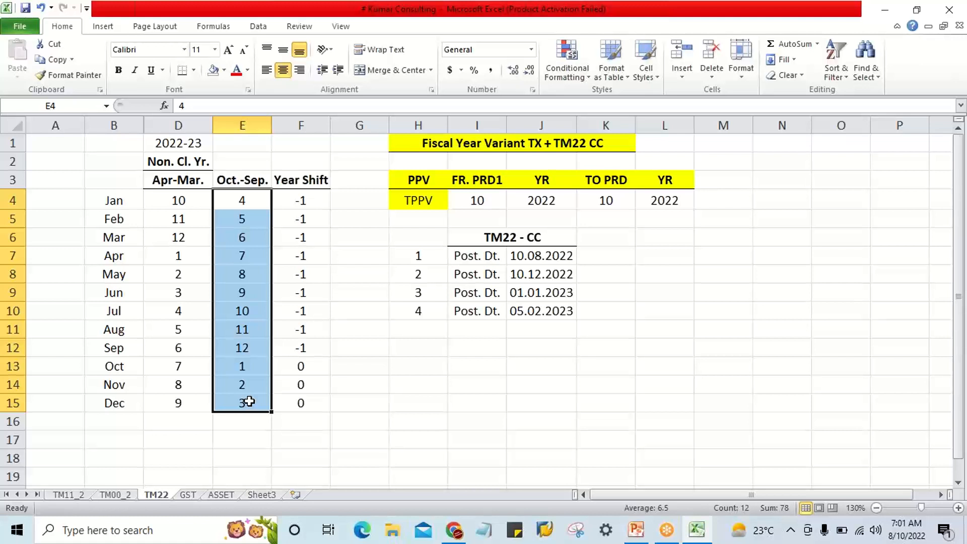
pyautogui.click(245, 202)
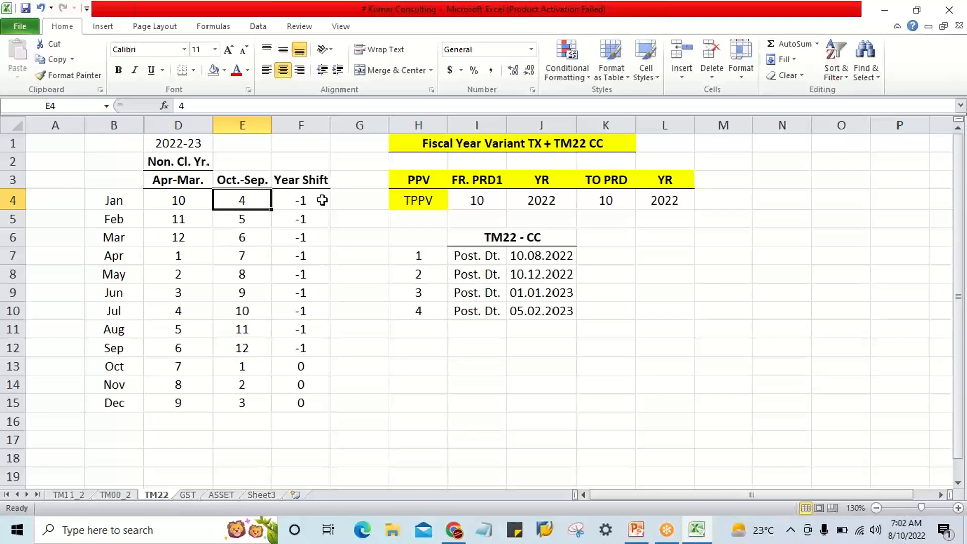
# Clear all the Year Shift values from F4:F16.
pyautogui.moveTo(322, 199); pyautogui.dragTo(311, 414)
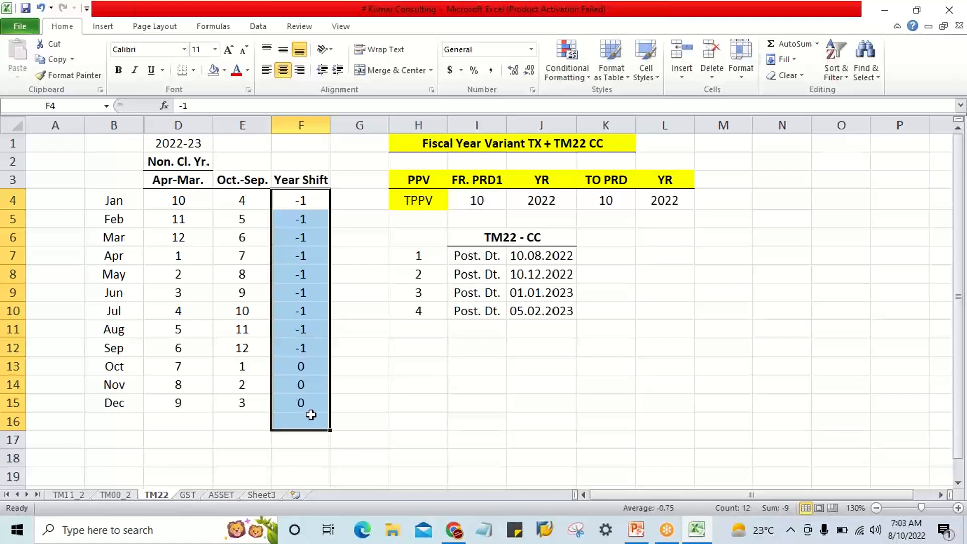
pyautogui.click(305, 218)
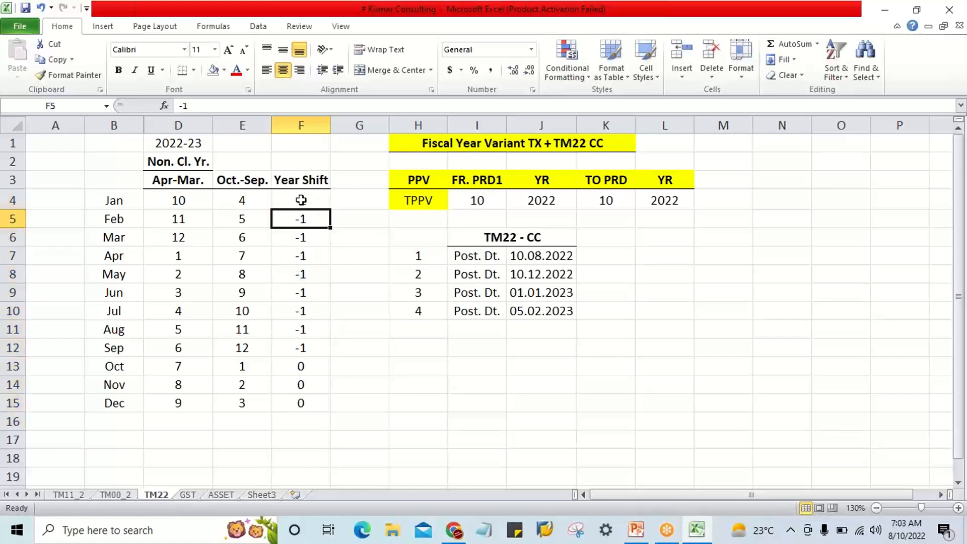
pyautogui.moveTo(302, 200); pyautogui.dragTo(298, 416)
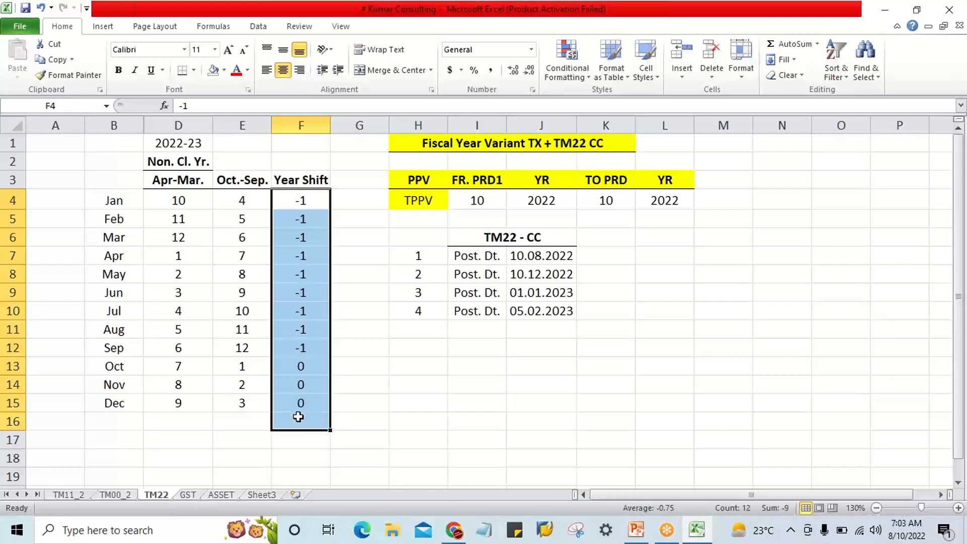
pyautogui.press('Delete')
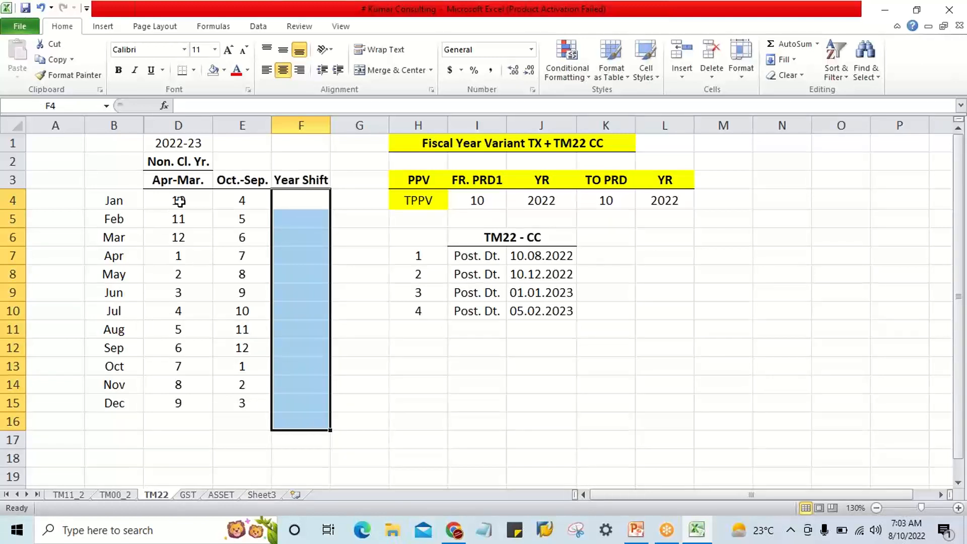
# Merge and center the year heading in row 1 across D1:F1.
pyautogui.moveTo(180, 200); pyautogui.dragTo(183, 405)
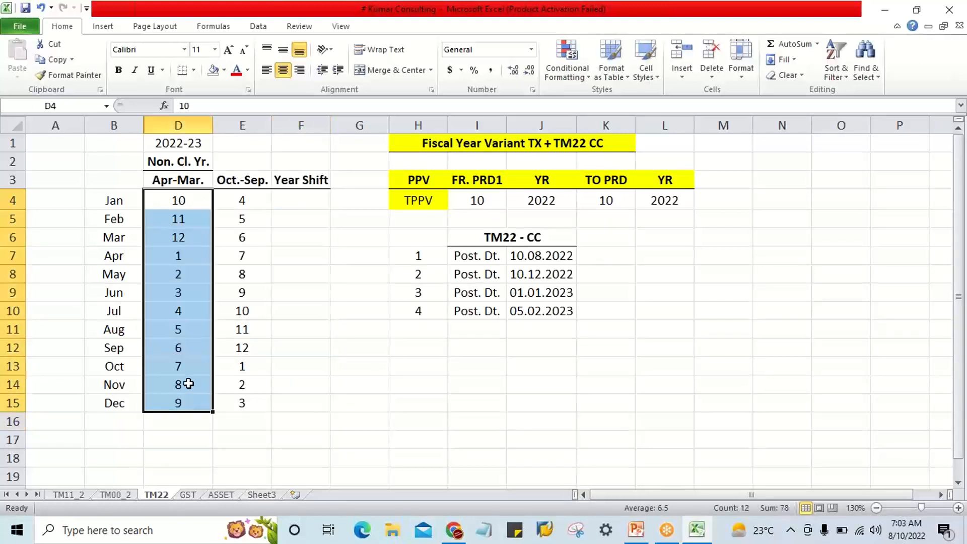
pyautogui.click(180, 264)
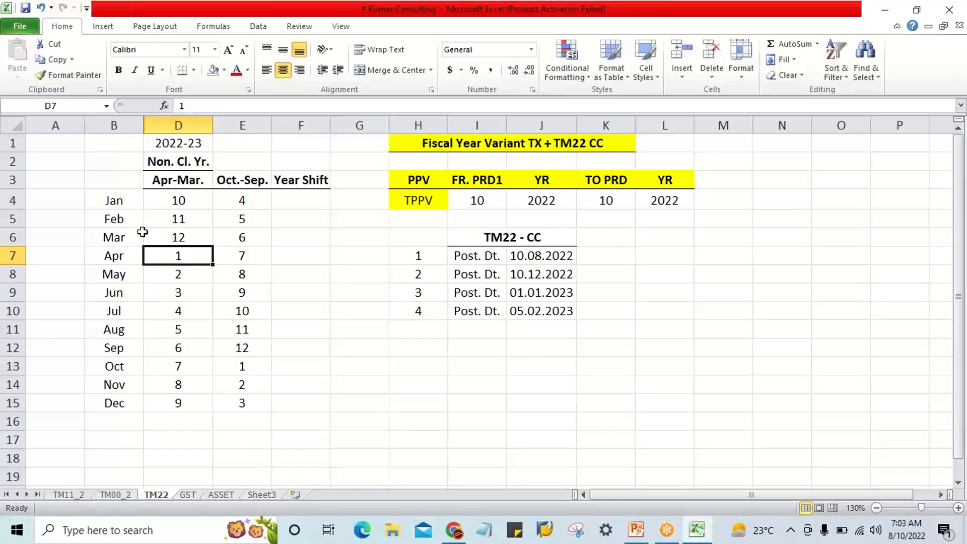
pyautogui.click(170, 144)
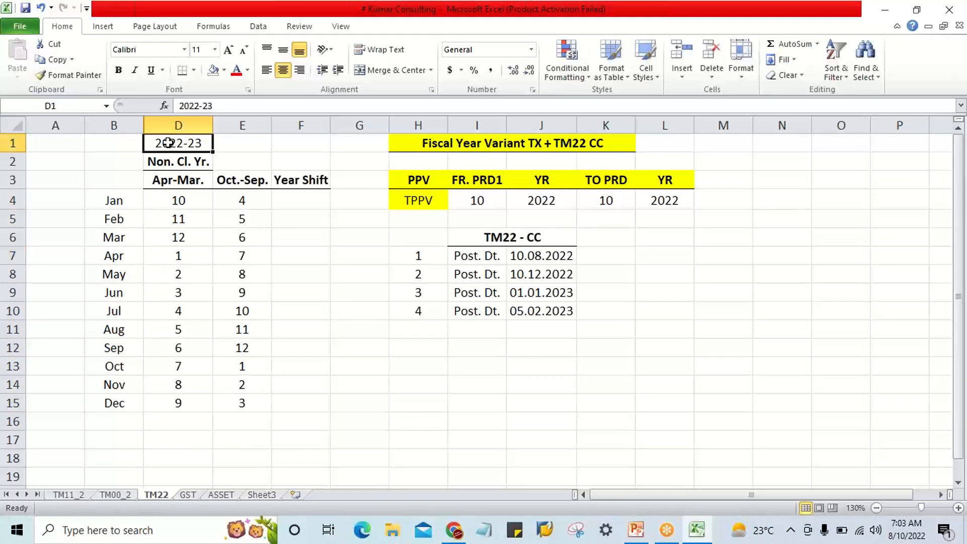
pyautogui.moveTo(170, 145); pyautogui.dragTo(302, 135)
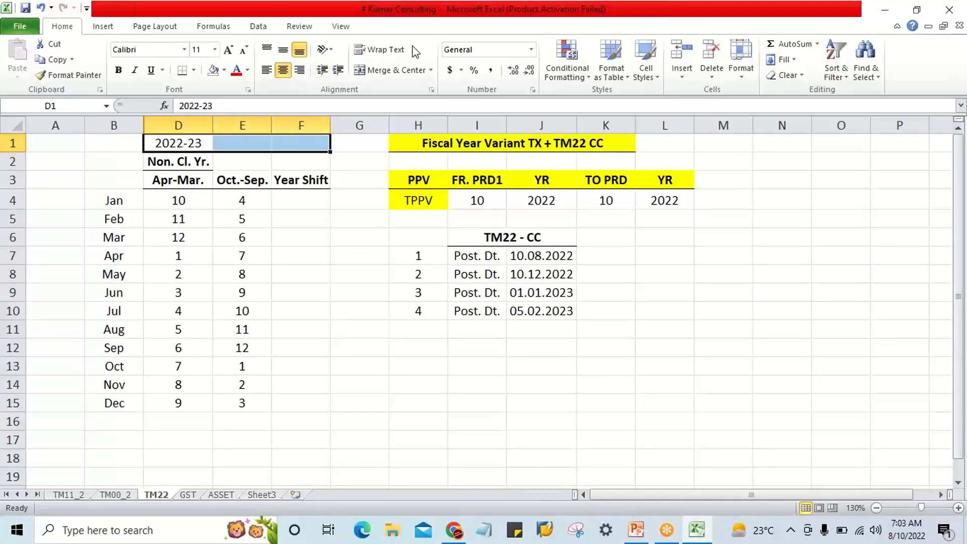
pyautogui.click(391, 69)
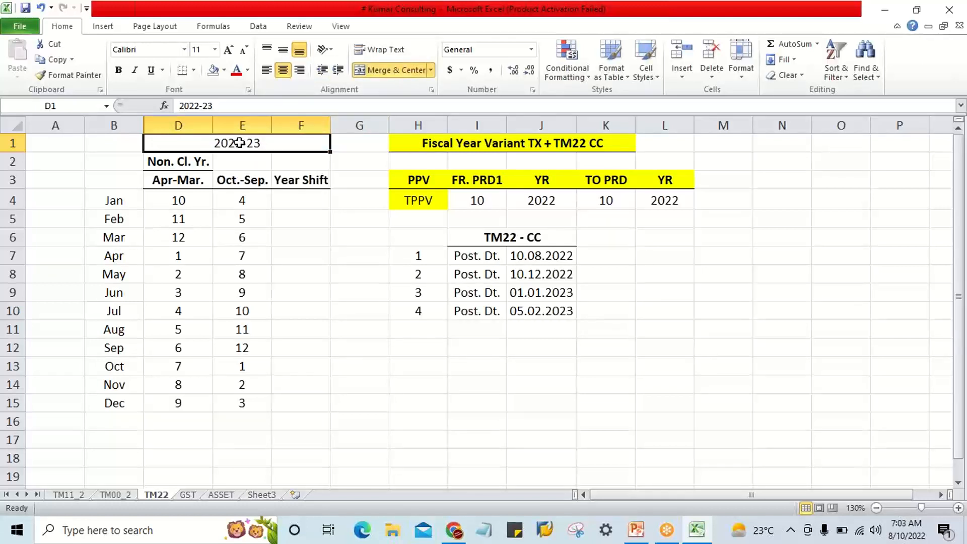
# Replace the merged heading's text with "2022 - Cal. Year".
pyautogui.write('202')
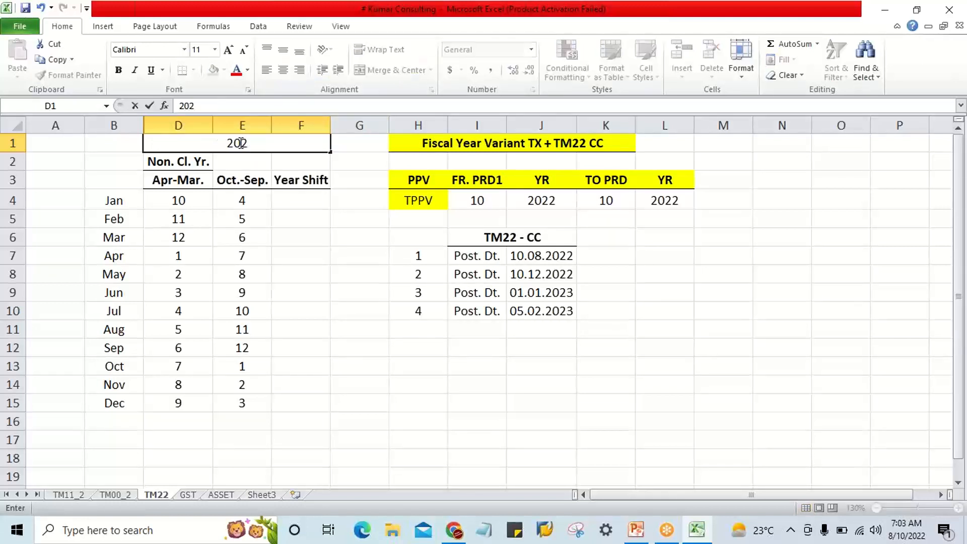
pyautogui.write('2 - Cal')
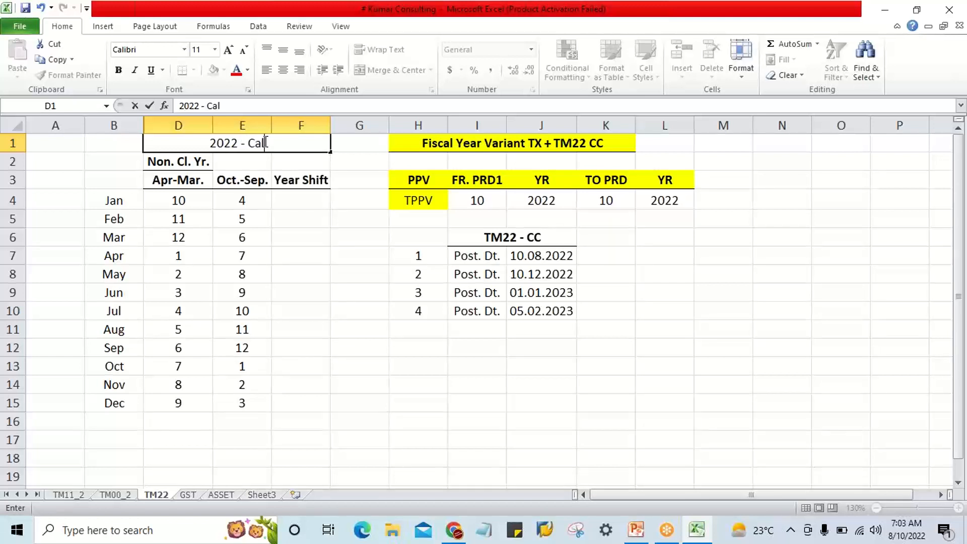
pyautogui.write('. year')
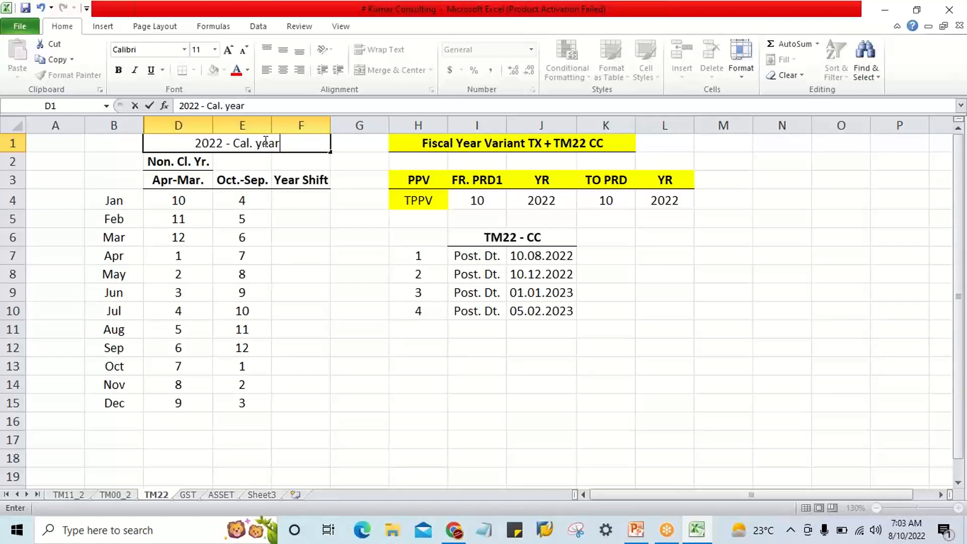
pyautogui.press('Return')
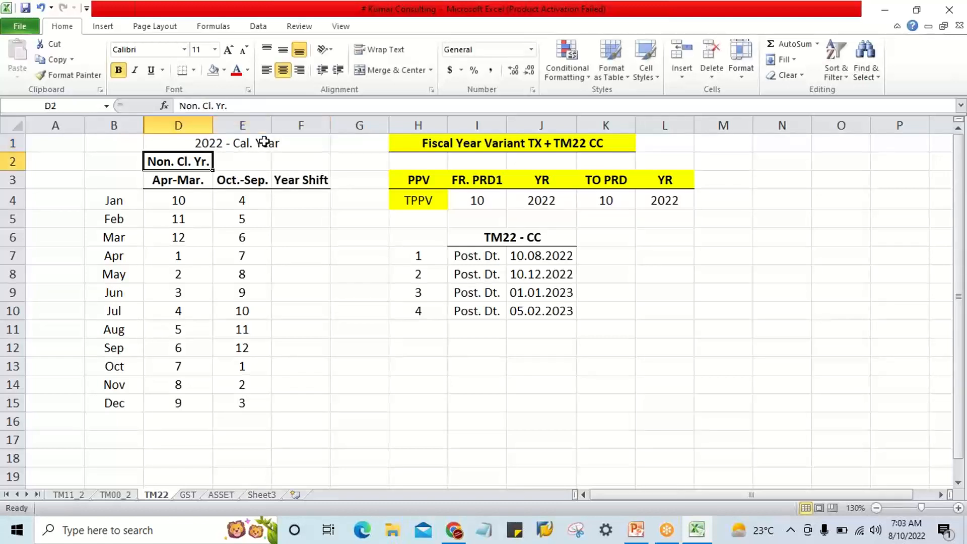
# Make the merged calendar-year heading bold and give it a yellow fill.
pyautogui.click(265, 143)
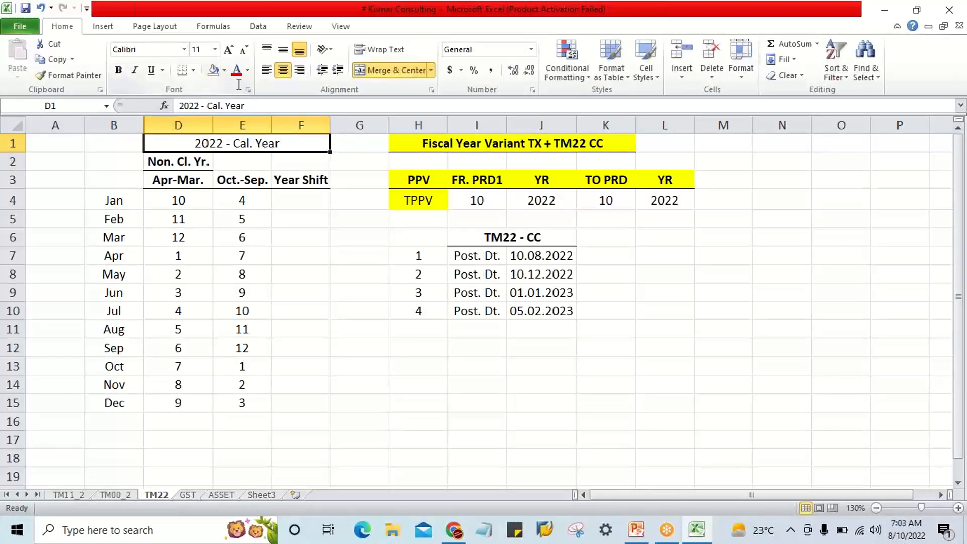
pyautogui.hotkey('ctrl', 'b')
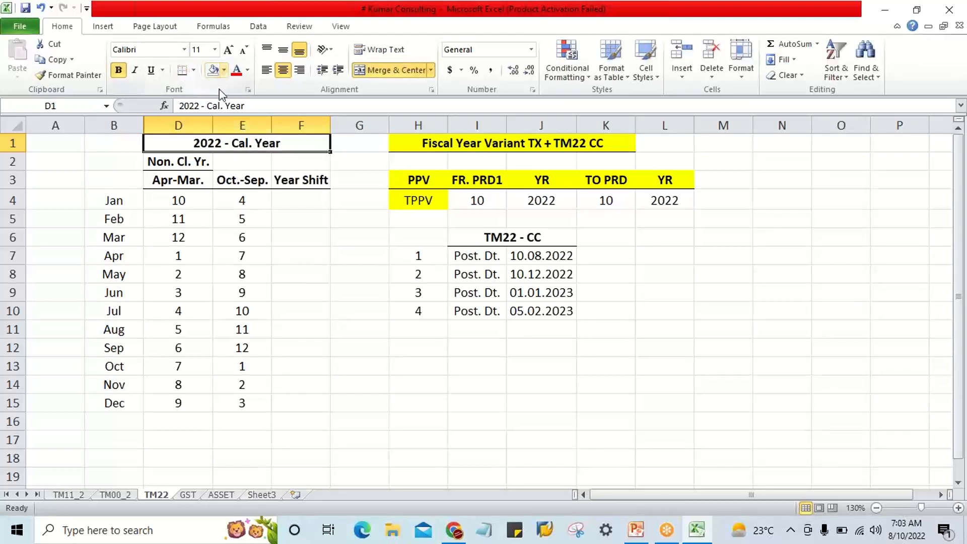
pyautogui.click(225, 73)
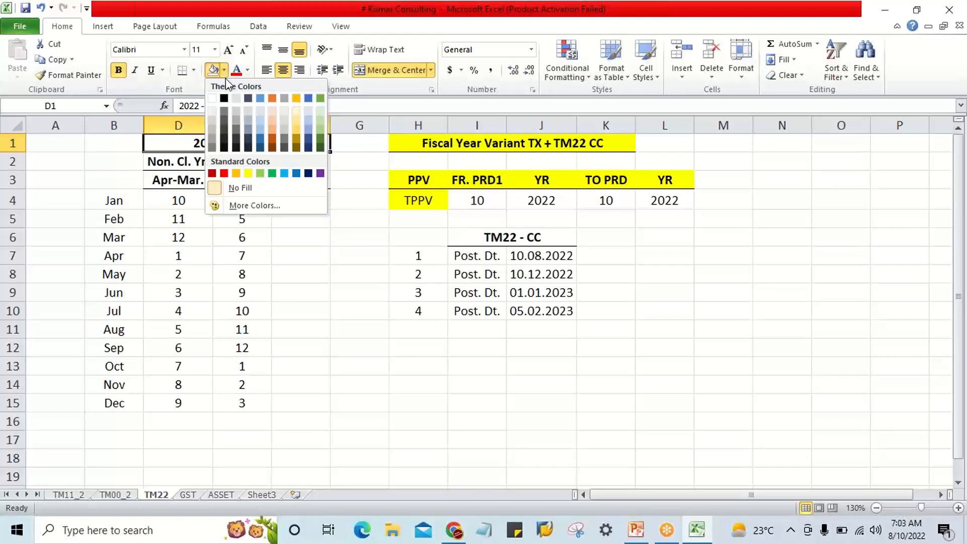
pyautogui.click(247, 173)
pyautogui.click(289, 311)
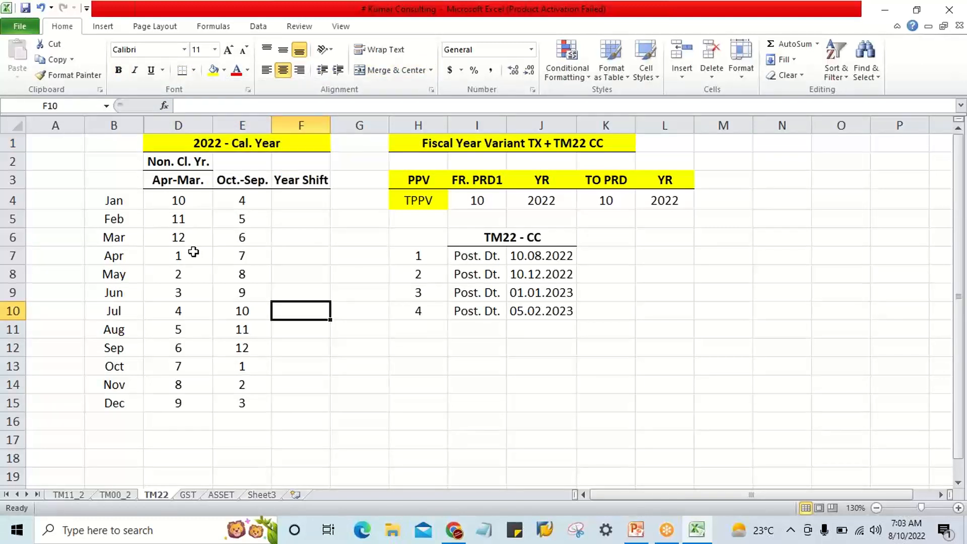
pyautogui.click(116, 261)
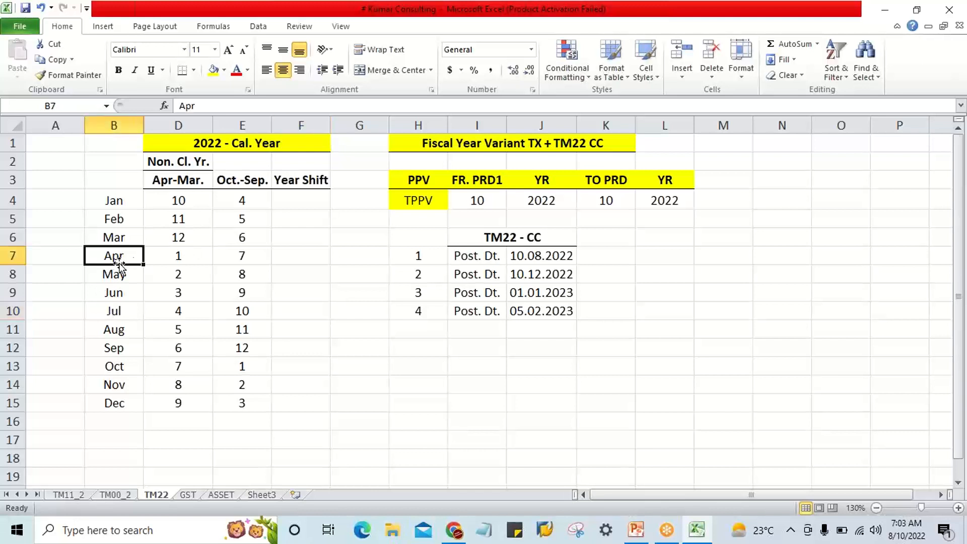
pyautogui.click(178, 257)
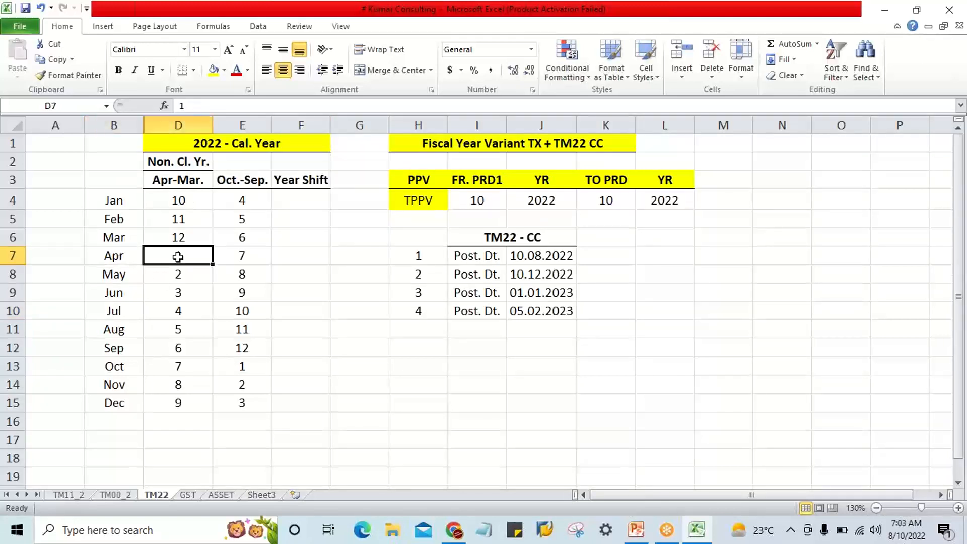
pyautogui.click(177, 181)
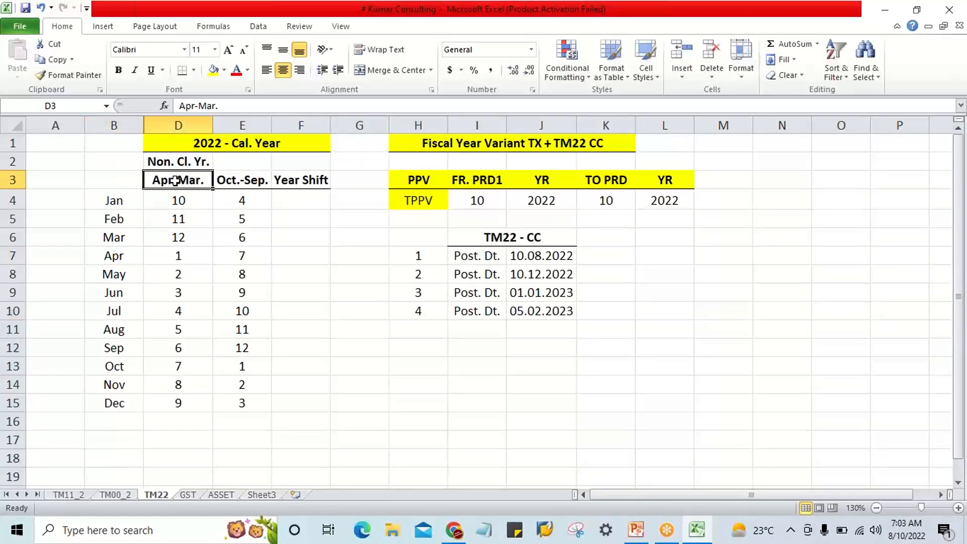
pyautogui.click(182, 252)
pyautogui.click(112, 252)
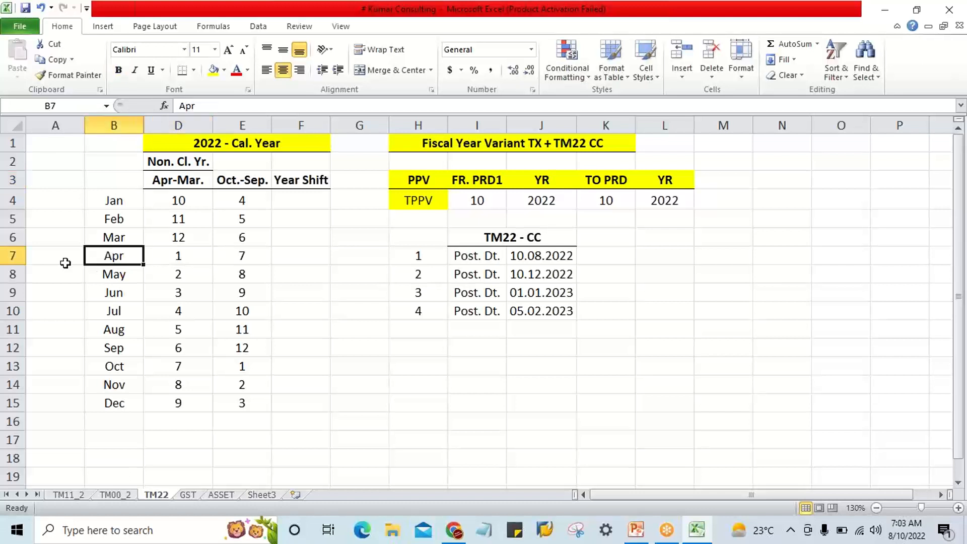
# Label April to December with 2022 in column A, using a merged, centered cell over A7:A15 with a yellow fill.
pyautogui.moveTo(64, 261); pyautogui.dragTo(60, 398)
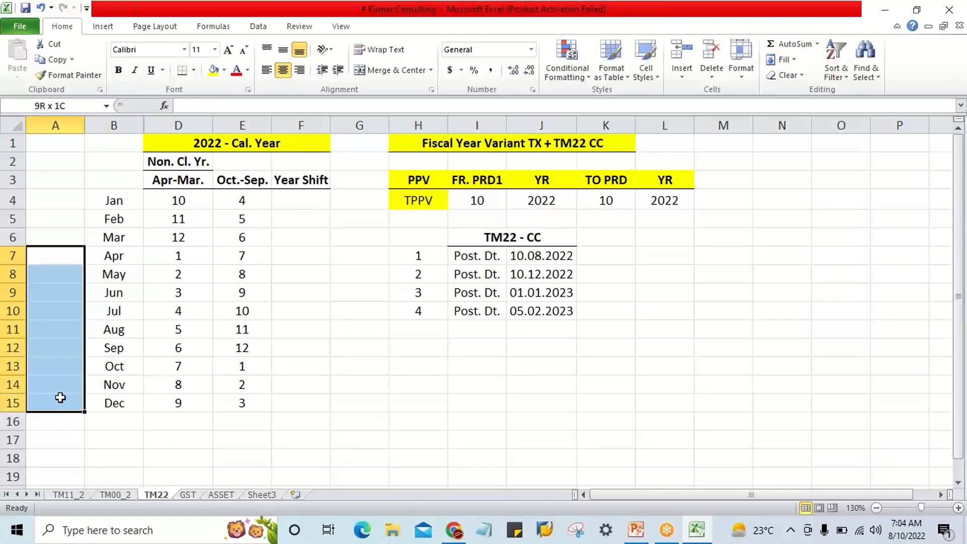
pyautogui.click(99, 253)
pyautogui.moveTo(68, 256); pyautogui.dragTo(73, 407)
pyautogui.click(402, 73)
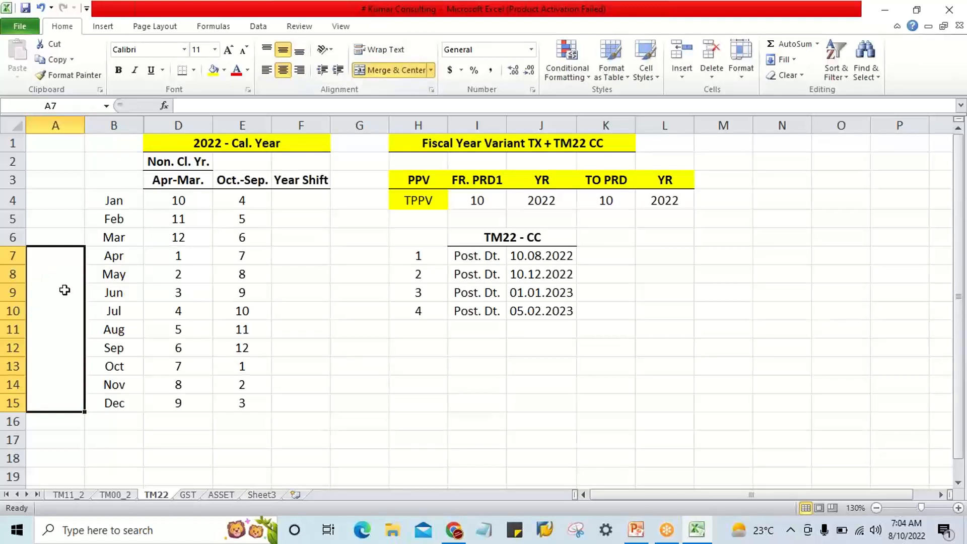
pyautogui.write('2022')
pyautogui.press('Return')
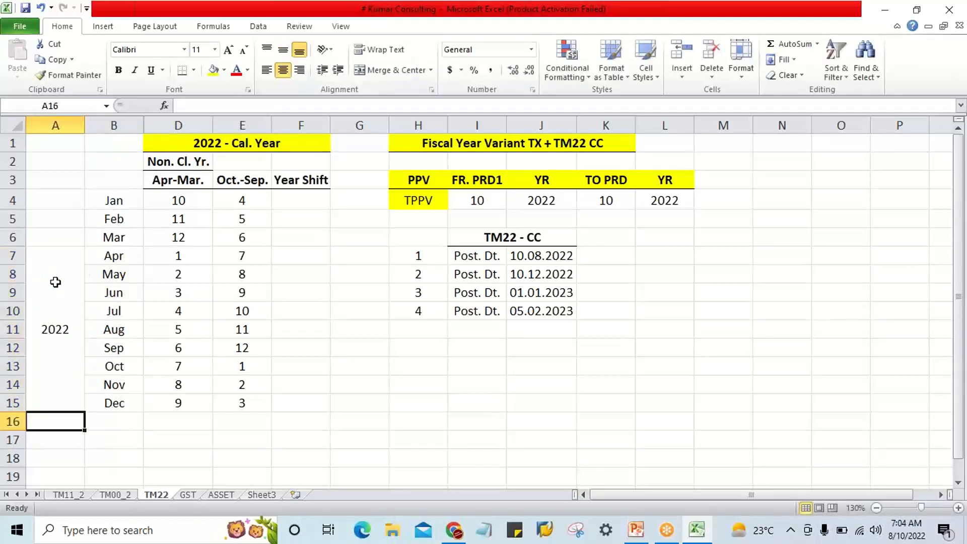
pyautogui.click(56, 280)
pyautogui.click(214, 70)
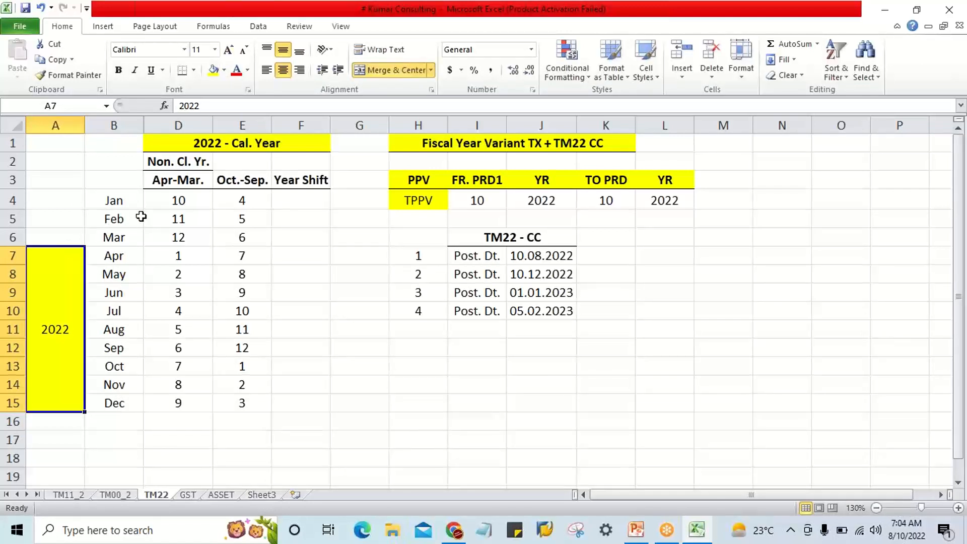
# Examine the April to December rows against the 2022 label, their Apr-Mar. period numbers and the Year Shift column.
pyautogui.click(112, 258)
pyautogui.moveTo(113, 258); pyautogui.dragTo(115, 402)
pyautogui.click(47, 314)
pyautogui.moveTo(109, 255); pyautogui.dragTo(112, 395)
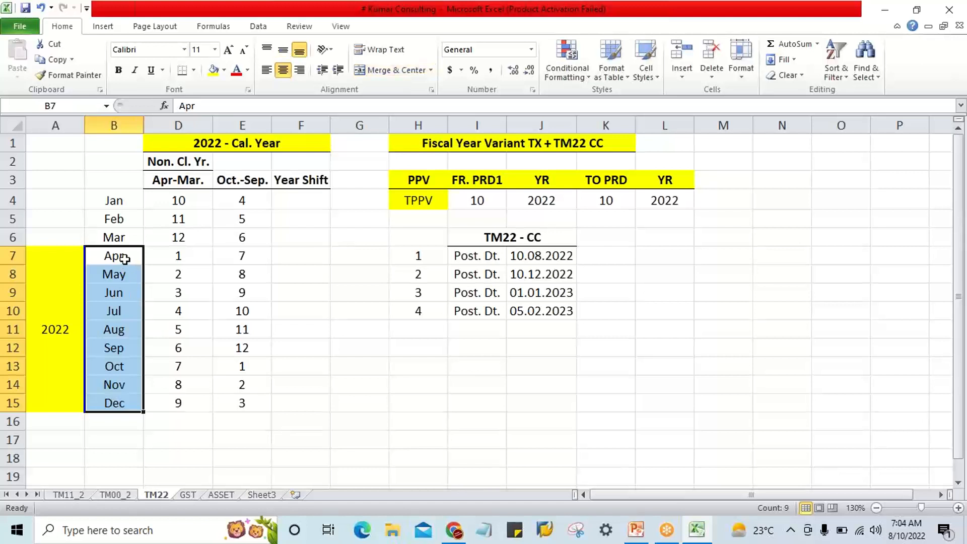
pyautogui.moveTo(125, 259); pyautogui.dragTo(186, 255)
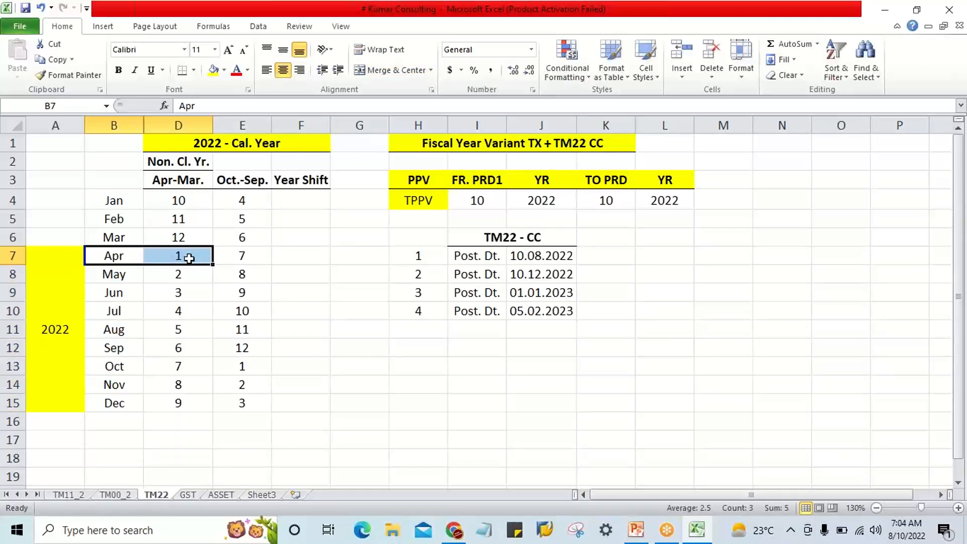
pyautogui.click(125, 259)
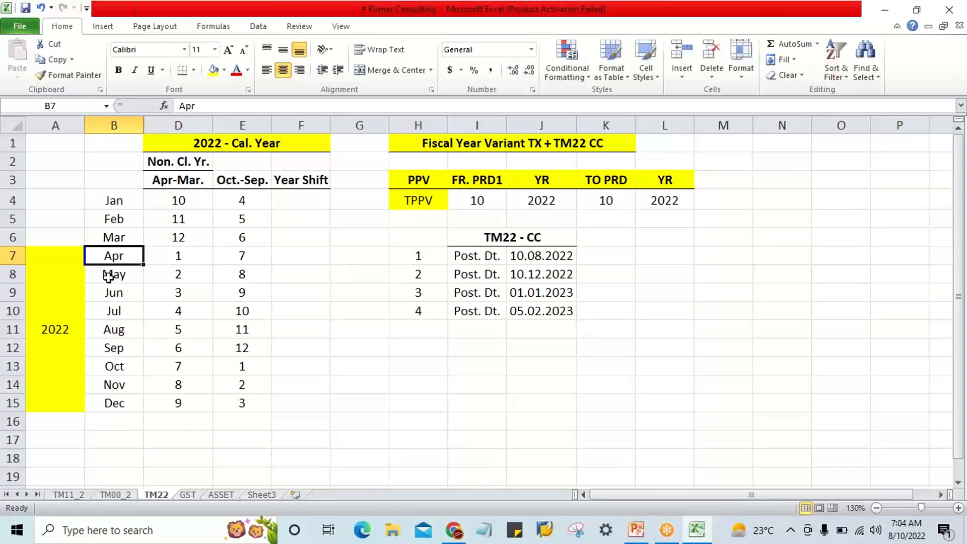
pyautogui.click(46, 307)
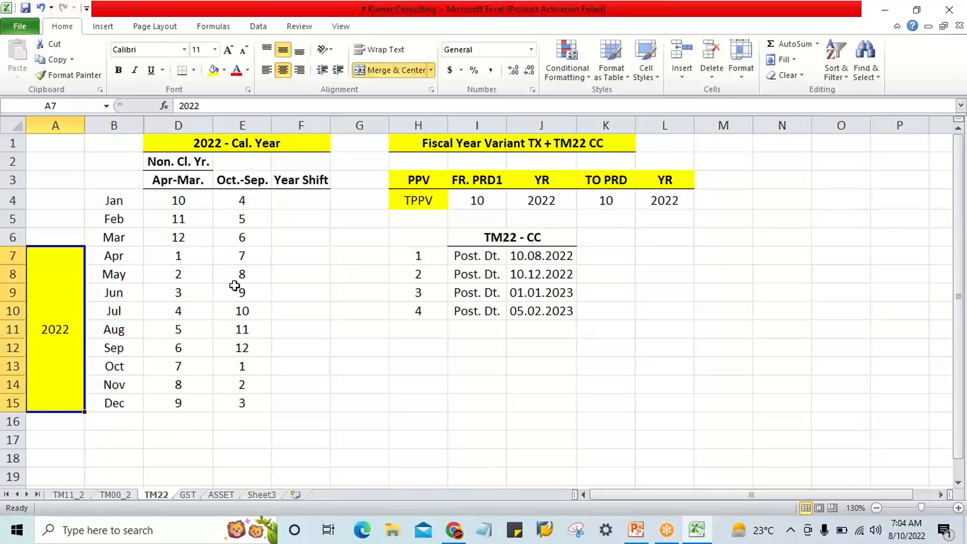
pyautogui.click(126, 257)
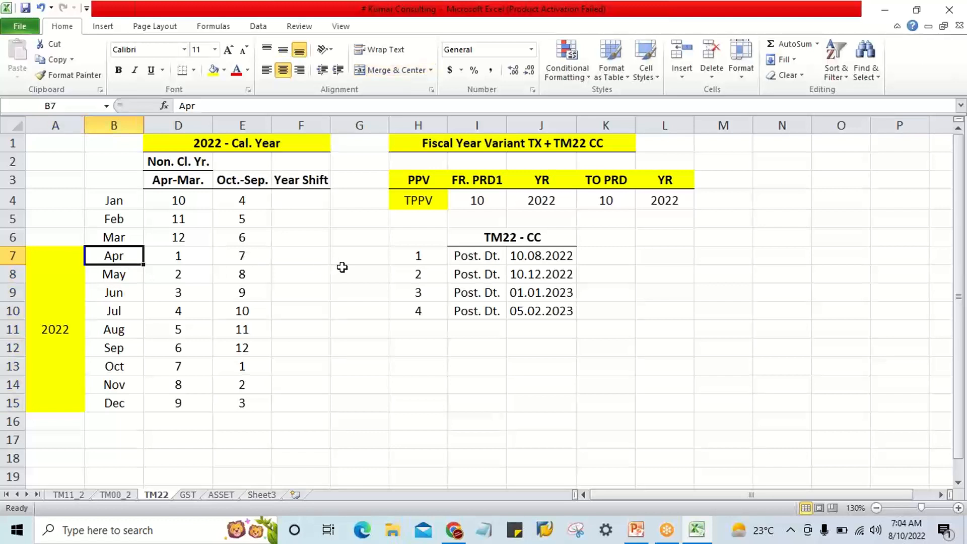
pyautogui.moveTo(302, 259)
pyautogui.mouseDown()
pyautogui.moveTo(299, 291)
pyautogui.moveTo(298, 256)
pyautogui.mouseUp()
pyautogui.click(38, 338)
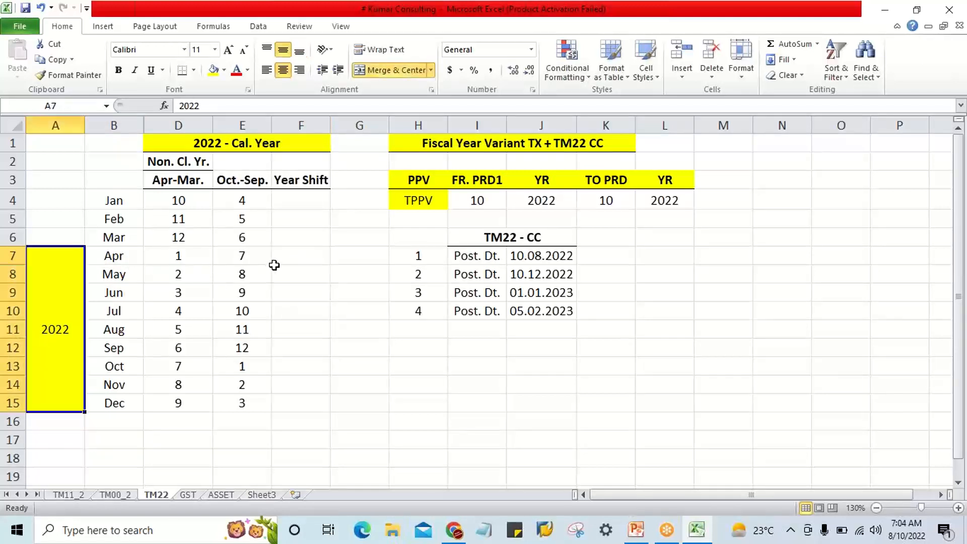
# Enter a Year Shift of 0 for April and fill it down through December in F7:F15.
pyautogui.click(293, 252)
pyautogui.write('0')
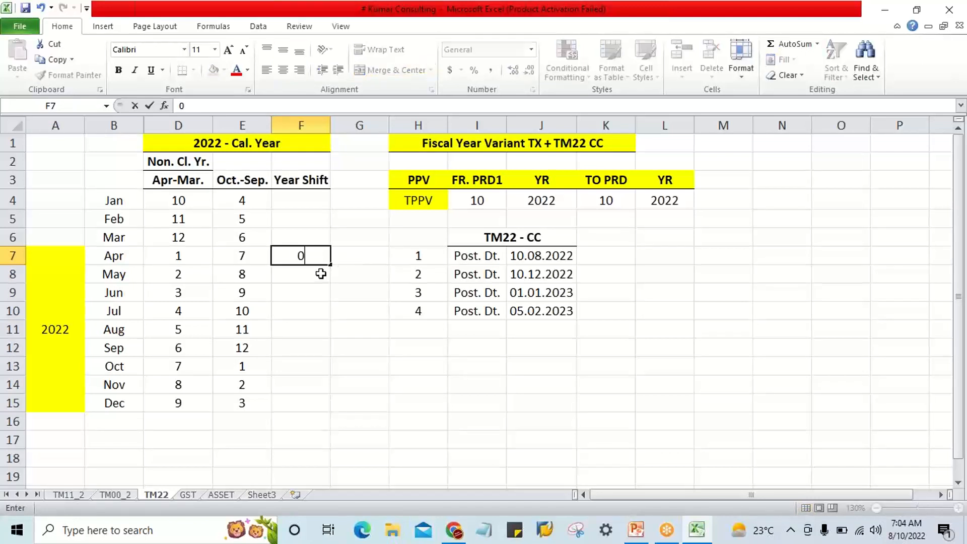
pyautogui.press('Return')
pyautogui.write('0')
pyautogui.press('Return')
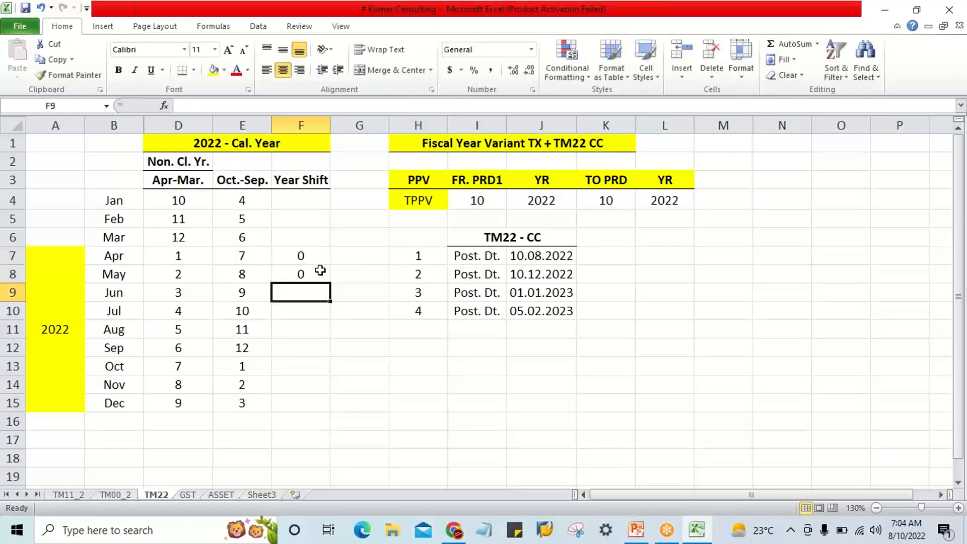
pyautogui.click(314, 256)
pyautogui.moveTo(314, 257); pyautogui.dragTo(332, 396)
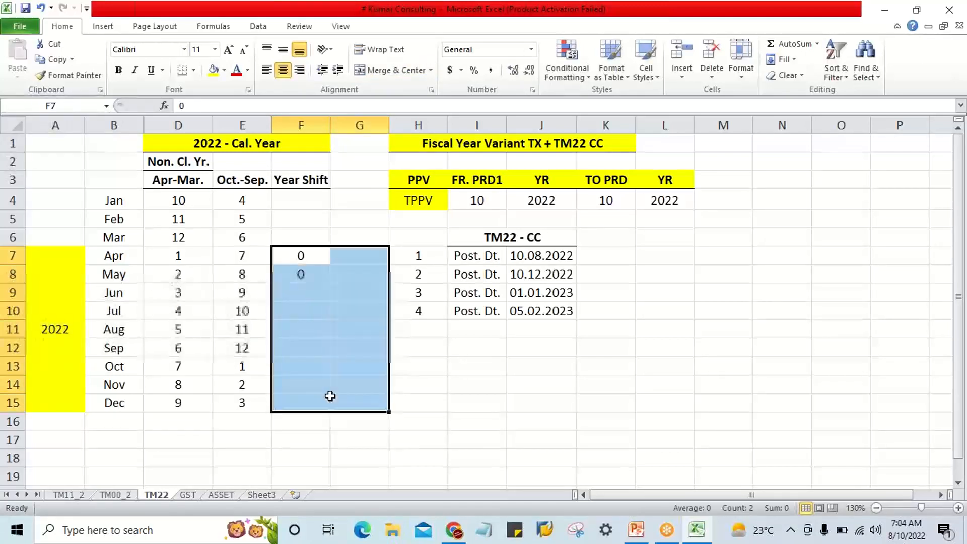
pyautogui.moveTo(297, 254); pyautogui.dragTo(307, 400)
pyautogui.hotkey('ctrl', 'd')
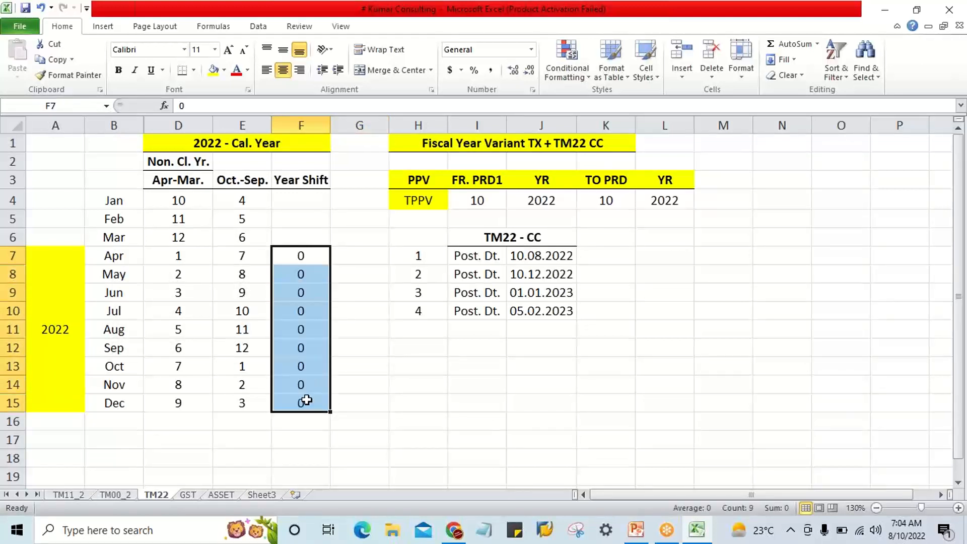
# Merge A4:A6 beside January to March, center it both ways, and enter 2023.
pyautogui.click(307, 241)
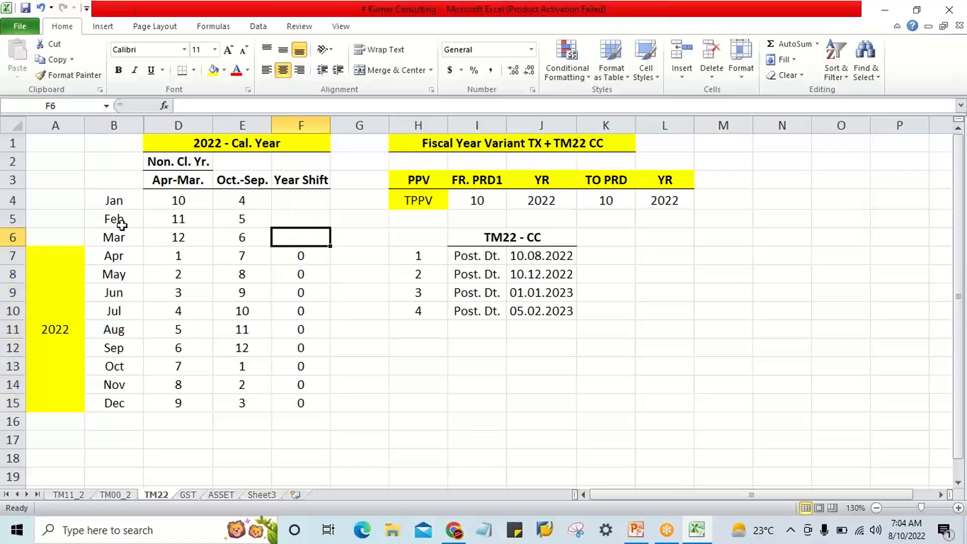
pyautogui.click(115, 207)
pyautogui.click(120, 224)
pyautogui.click(123, 239)
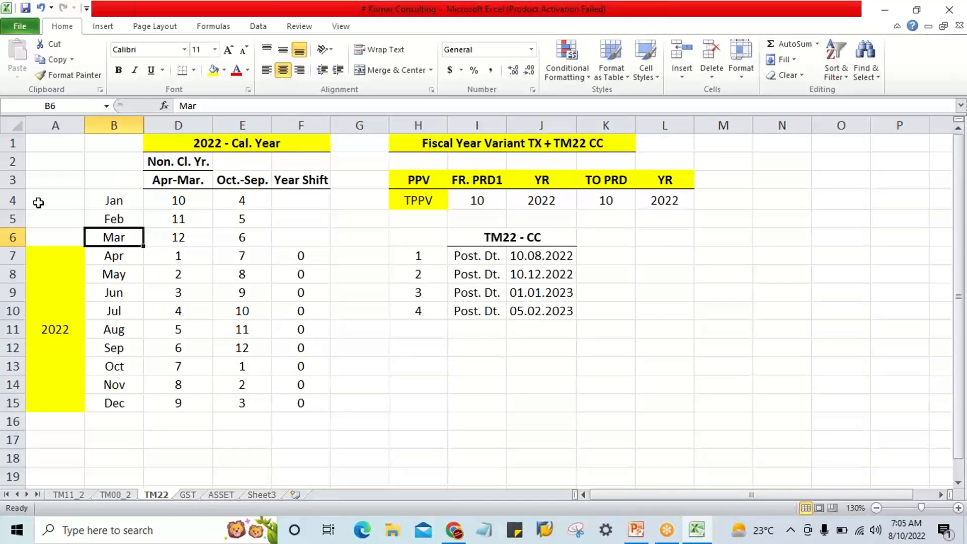
pyautogui.moveTo(58, 196); pyautogui.dragTo(68, 228)
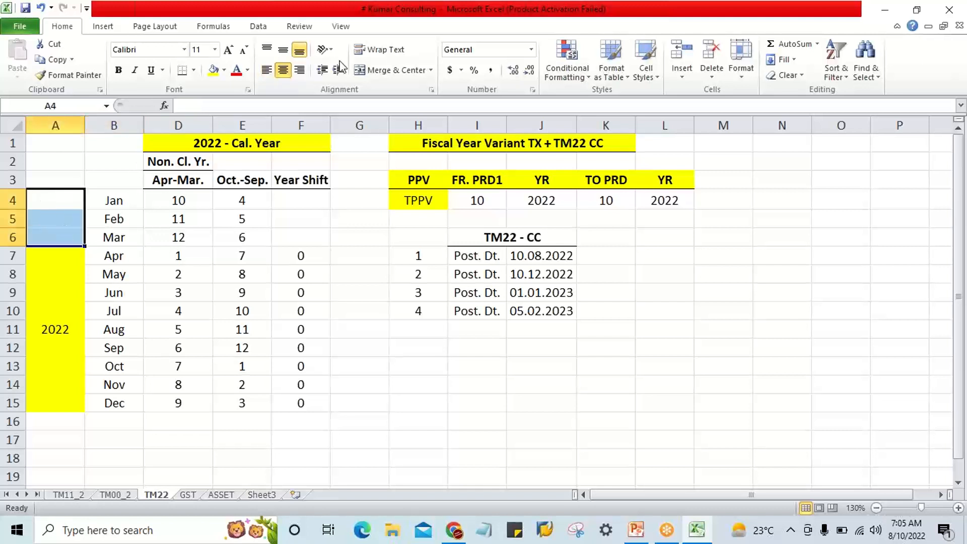
pyautogui.click(388, 70)
pyautogui.click(284, 51)
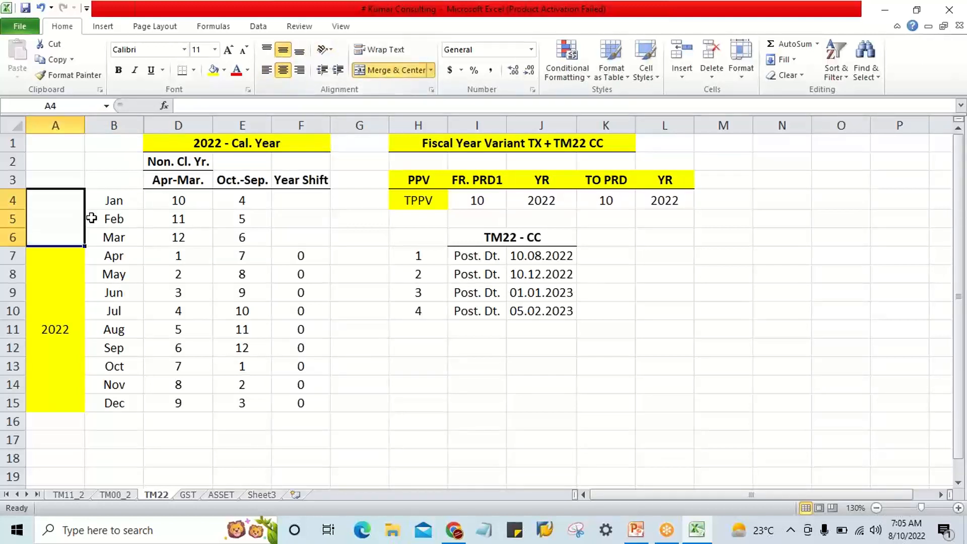
pyautogui.write('23')
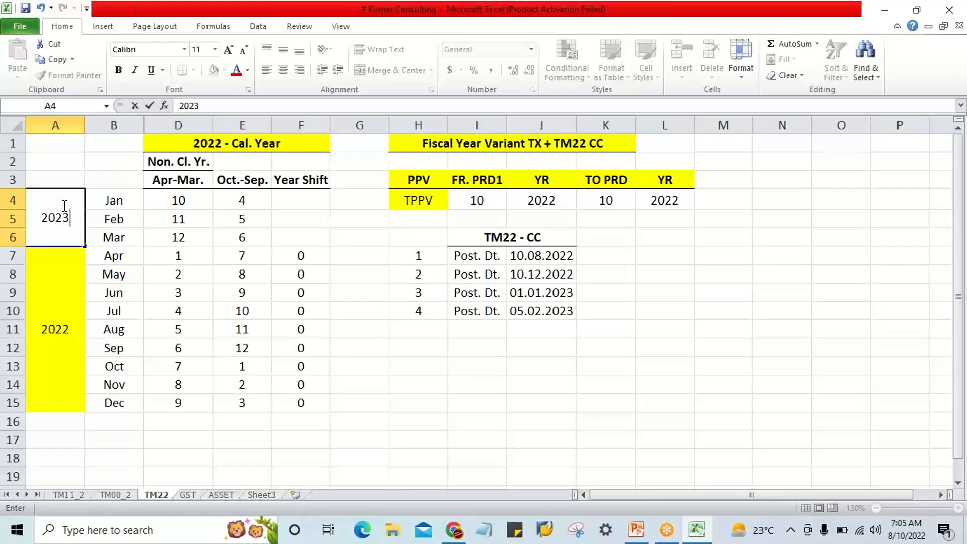
pyautogui.press('Return')
# Give the merged 2023 cell in column A a light blue fill.
pyautogui.click(65, 207)
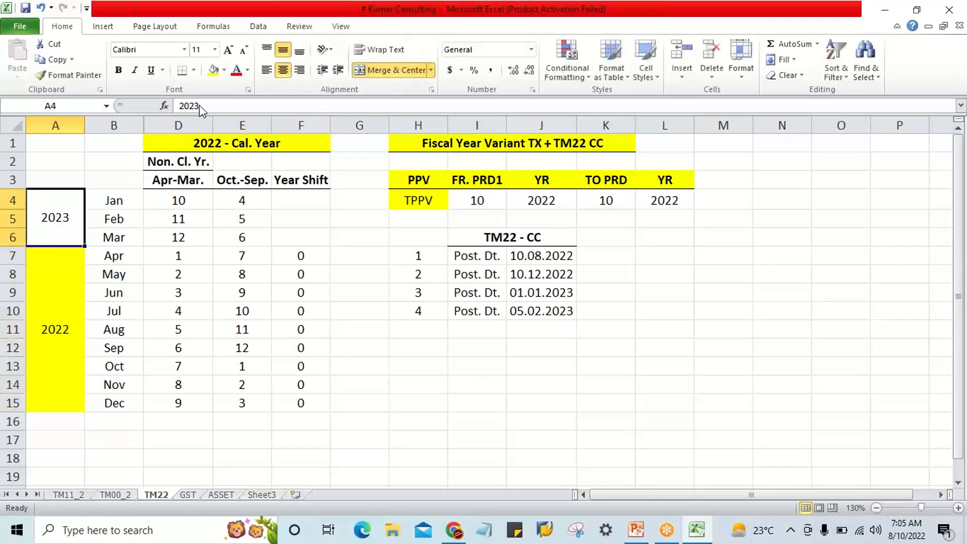
pyautogui.click(224, 70)
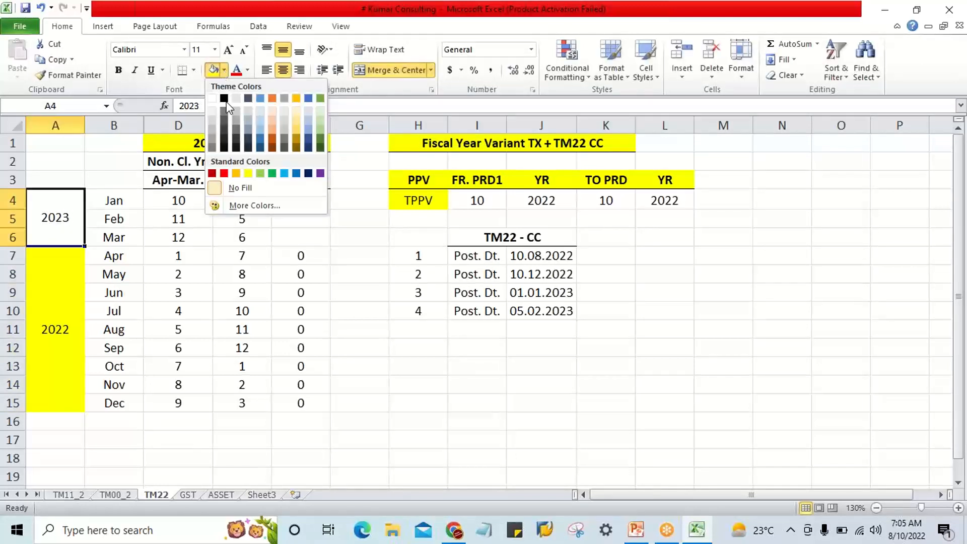
pyautogui.click(260, 119)
pyautogui.click(190, 288)
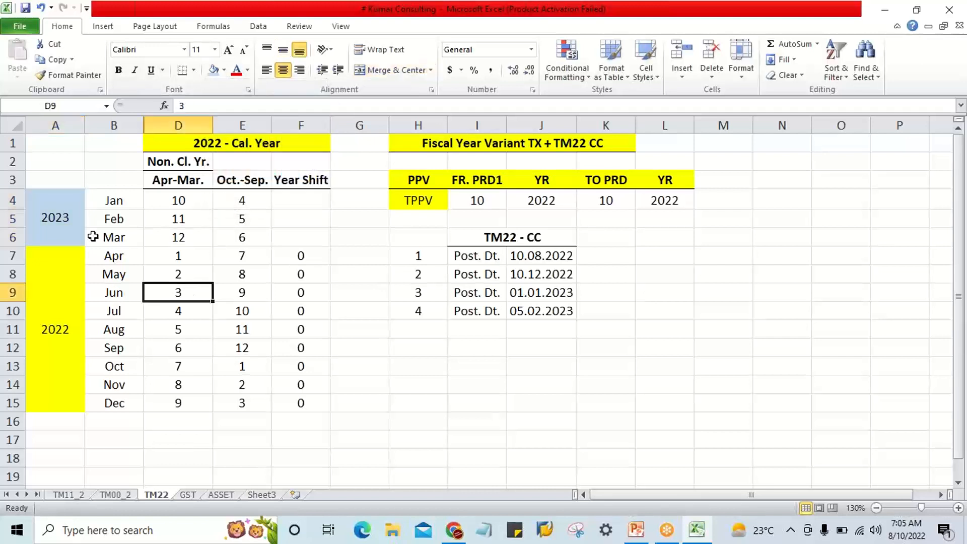
# Enter a Year Shift of -1 for January and fill it down through March in F4:F6.
pyautogui.click(52, 230)
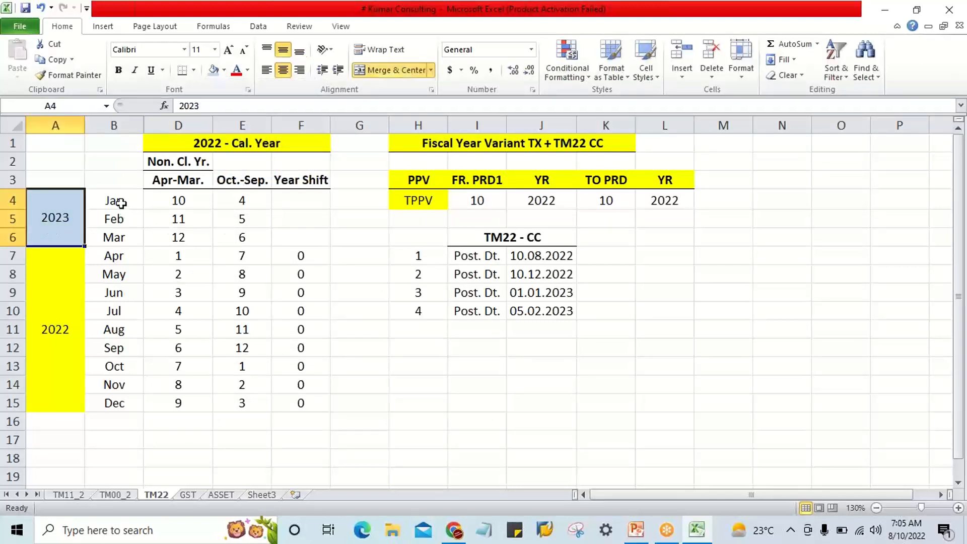
pyautogui.moveTo(121, 201); pyautogui.dragTo(117, 238)
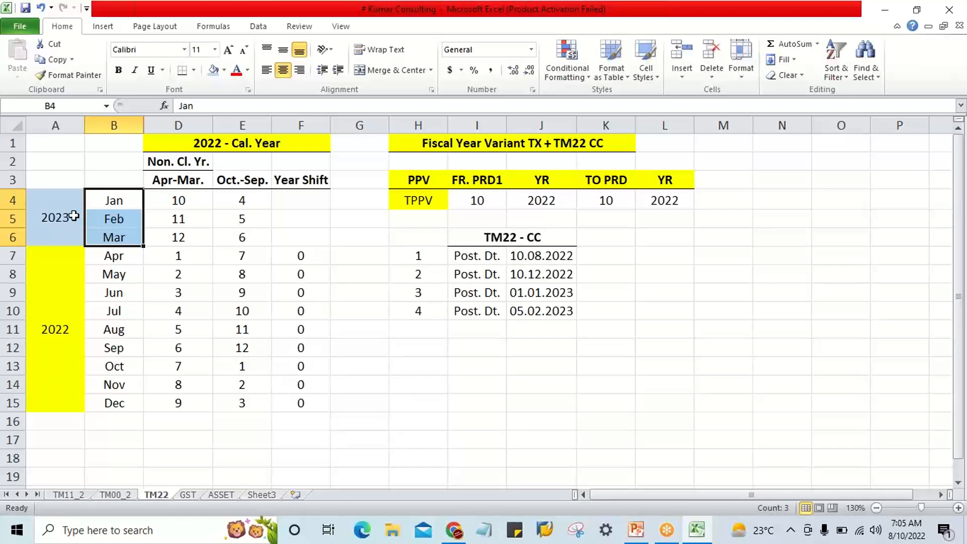
pyautogui.click(292, 200)
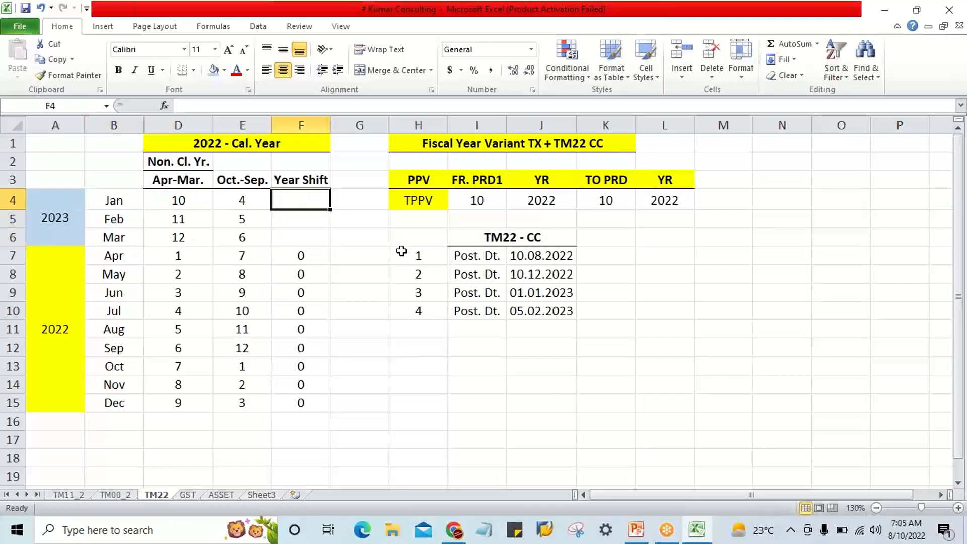
pyautogui.write('-')
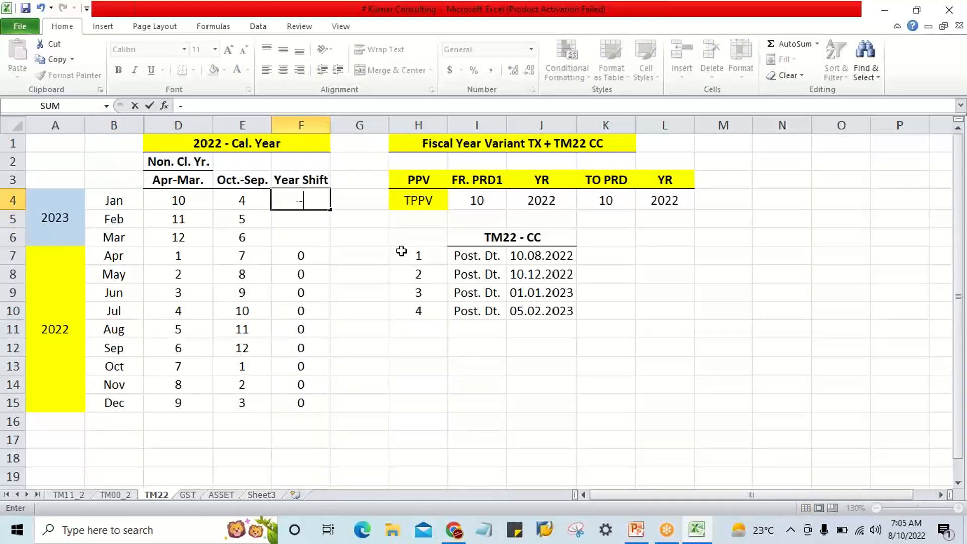
pyautogui.write('1')
pyautogui.press('Return')
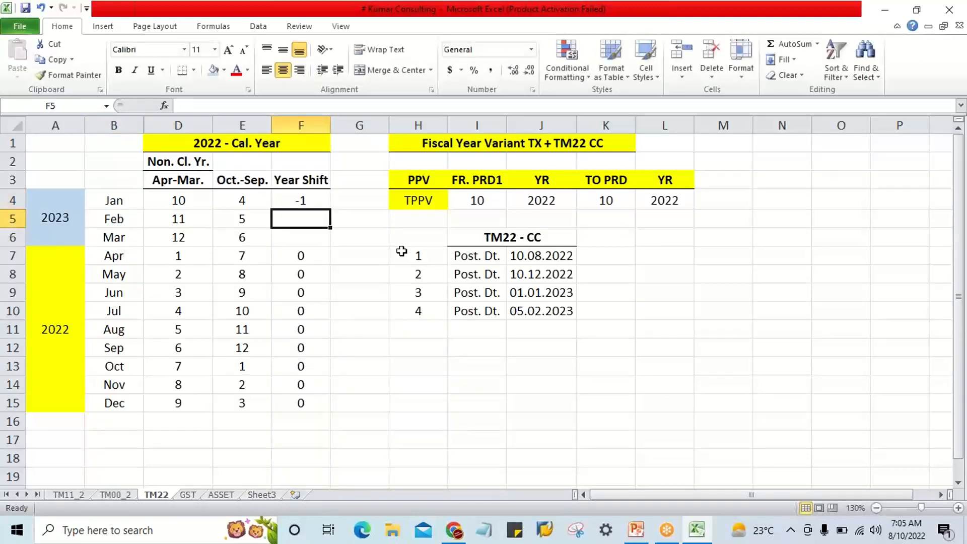
pyautogui.click(39, 226)
pyautogui.click(299, 202)
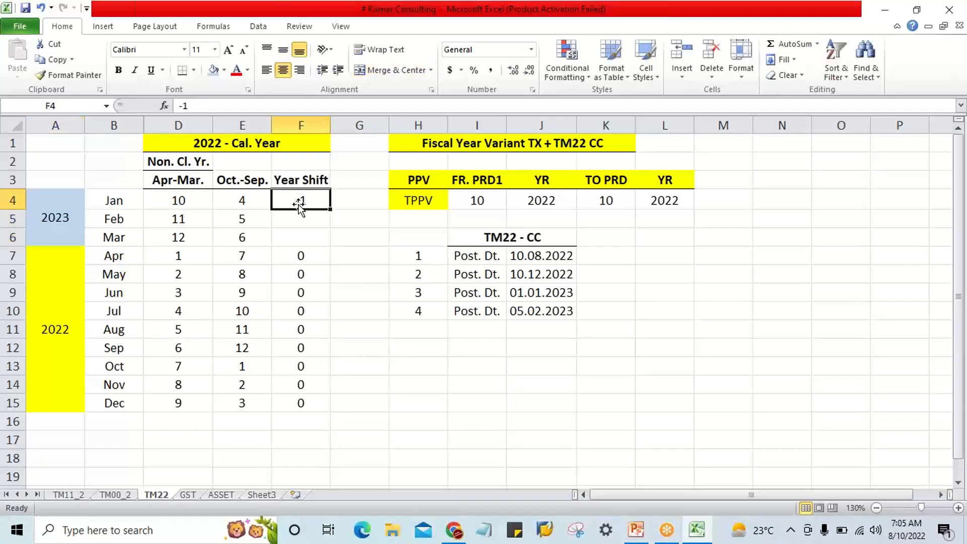
pyautogui.moveTo(308, 199); pyautogui.dragTo(309, 241)
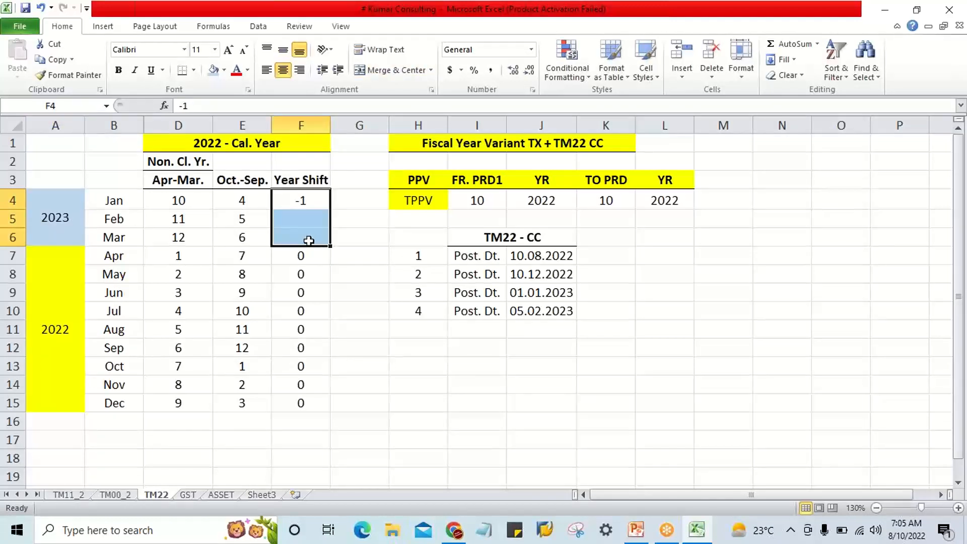
pyautogui.hotkey('ctrl', 'd')
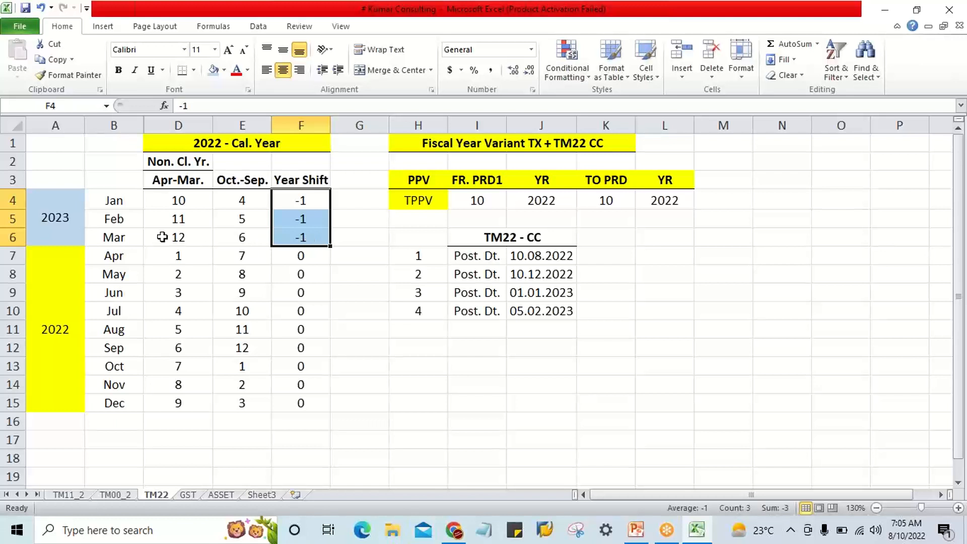
pyautogui.click(311, 233)
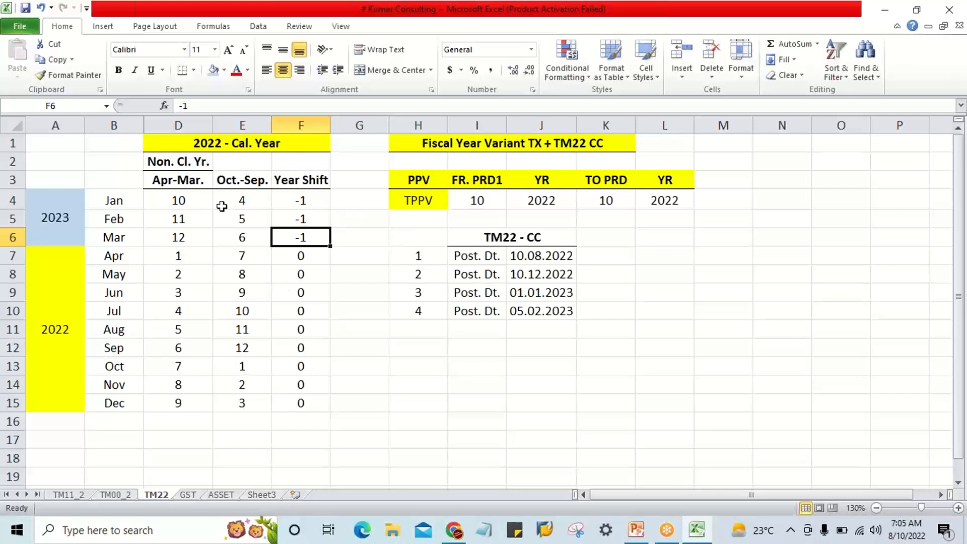
# Unmerge the year label cells in A4:A15 and clear both their contents and their fill color.
pyautogui.moveTo(305, 200); pyautogui.dragTo(309, 235)
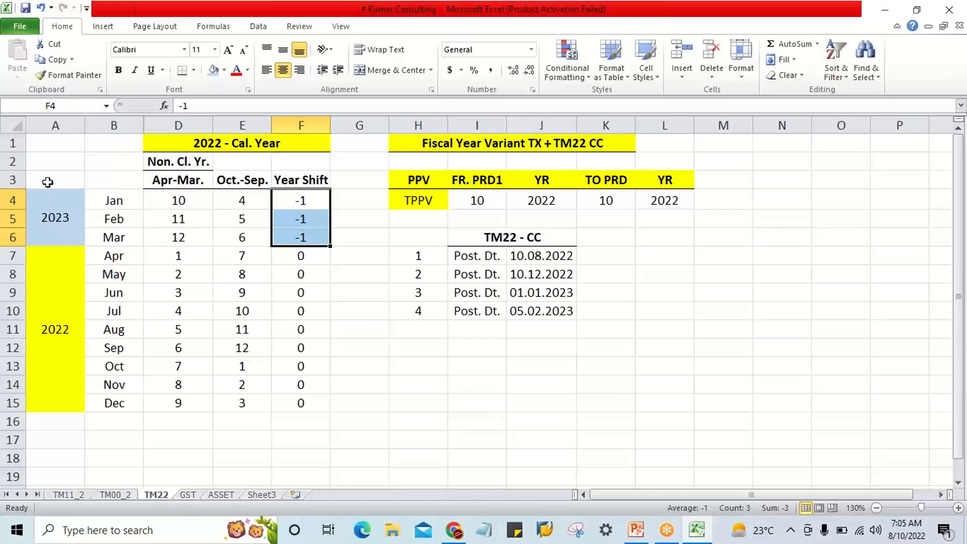
pyautogui.moveTo(54, 202); pyautogui.dragTo(55, 399)
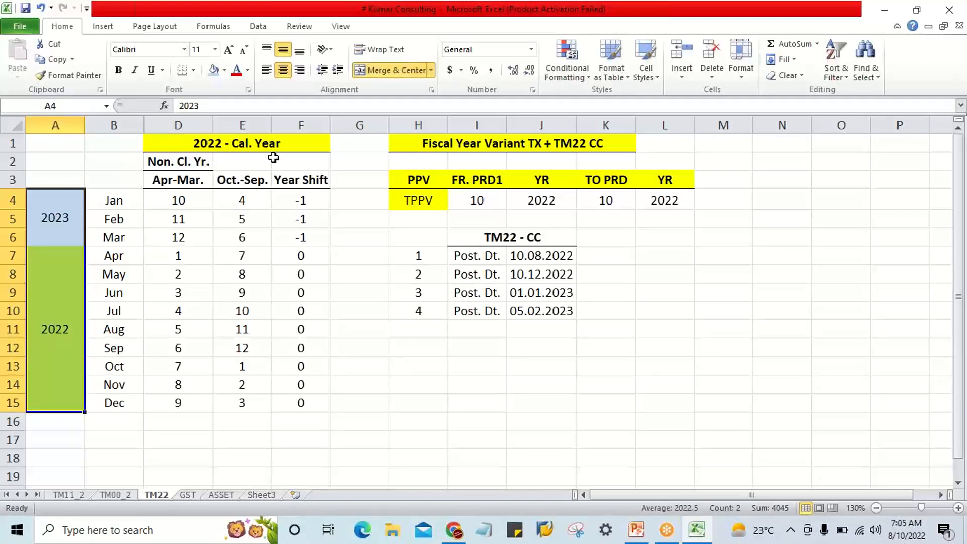
pyautogui.click(391, 70)
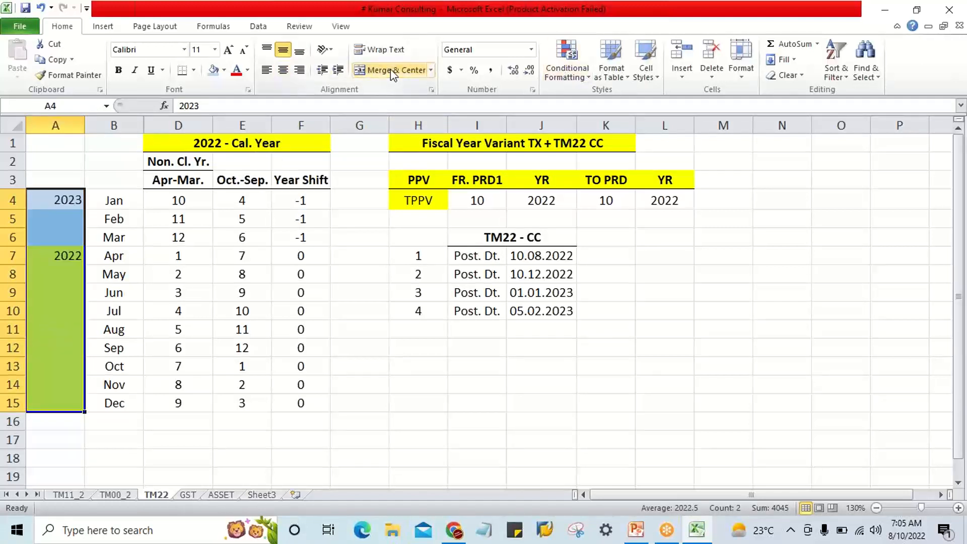
pyautogui.click(76, 293)
pyautogui.moveTo(71, 198); pyautogui.dragTo(73, 397)
pyautogui.press('Delete')
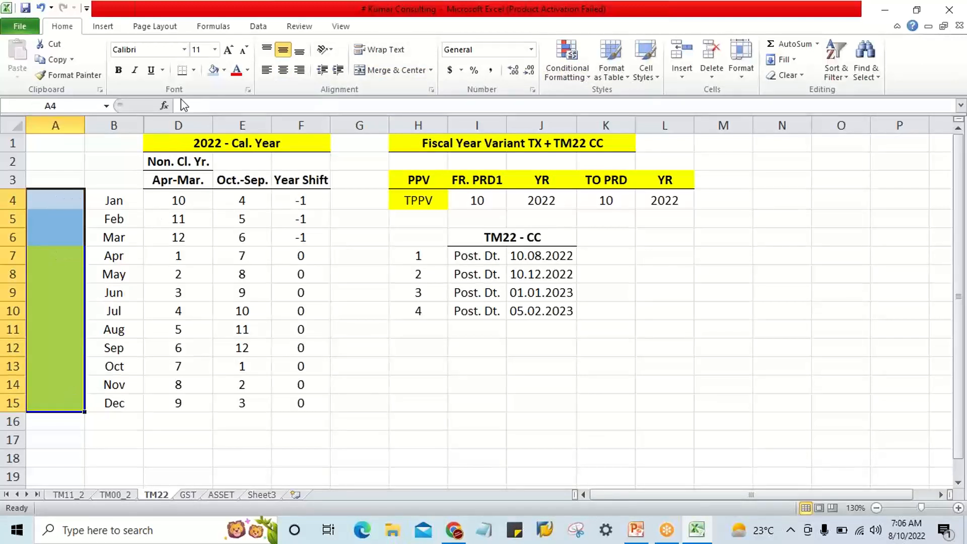
pyautogui.click(228, 75)
pyautogui.click(241, 188)
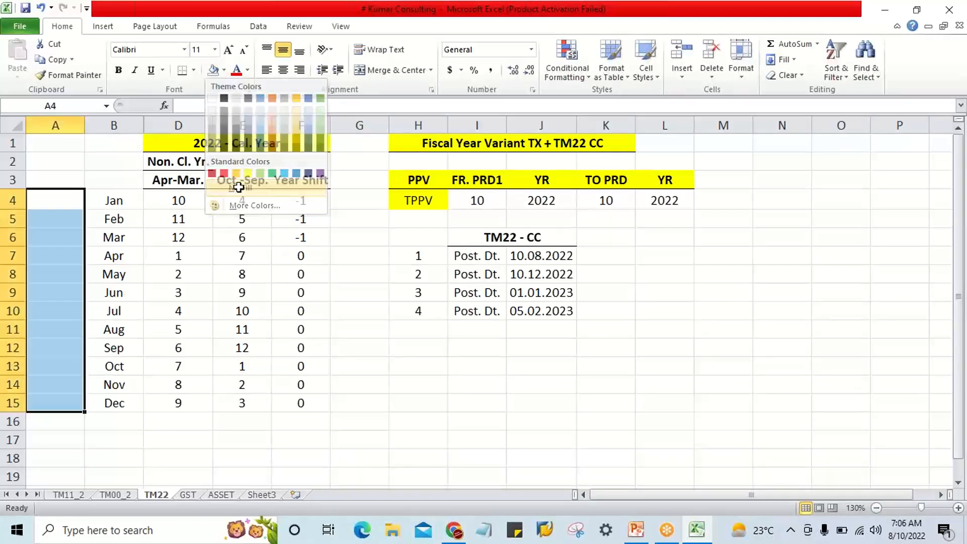
pyautogui.click(335, 439)
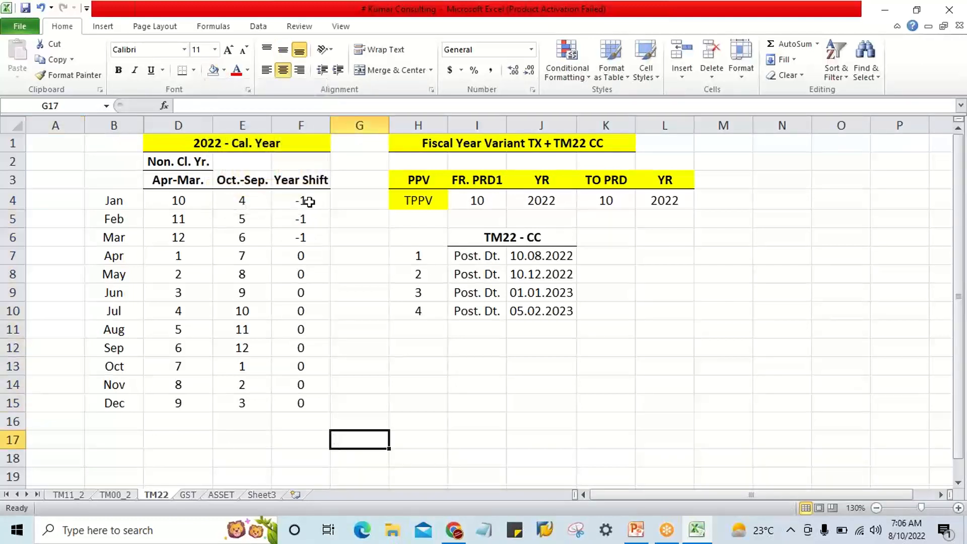
# Clear the Year Shift values for January through December in F4:F15.
pyautogui.moveTo(309, 201); pyautogui.dragTo(311, 400)
pyautogui.press('Delete')
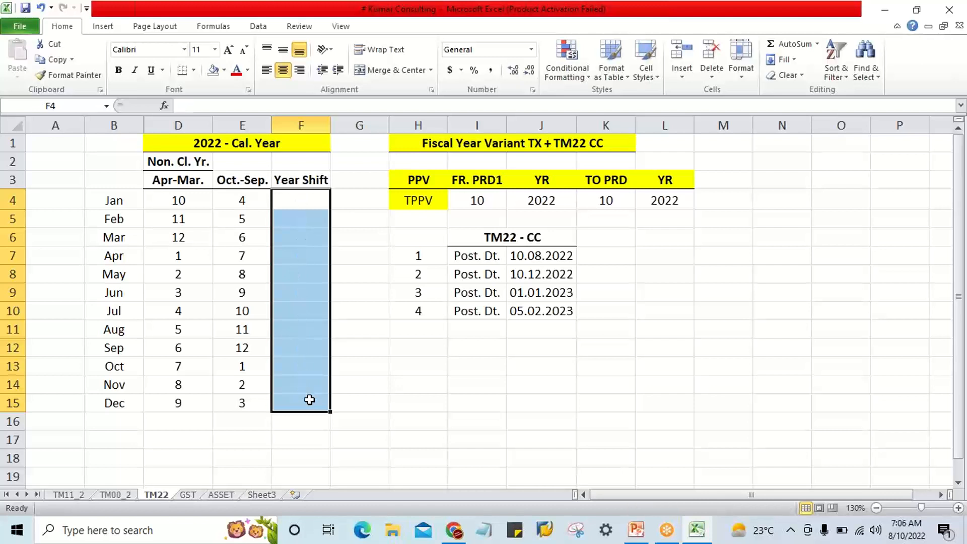
pyautogui.moveTo(242, 199); pyautogui.dragTo(257, 395)
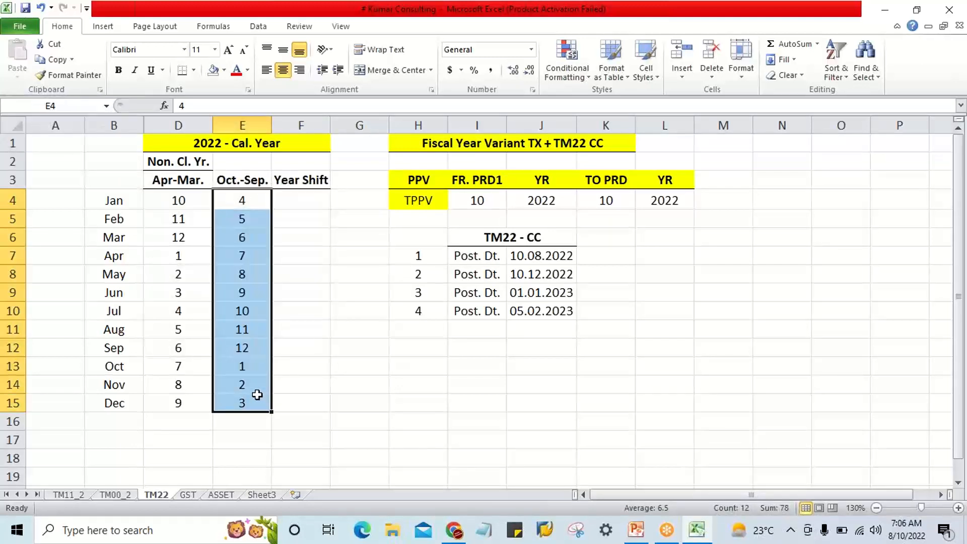
pyautogui.click(161, 148)
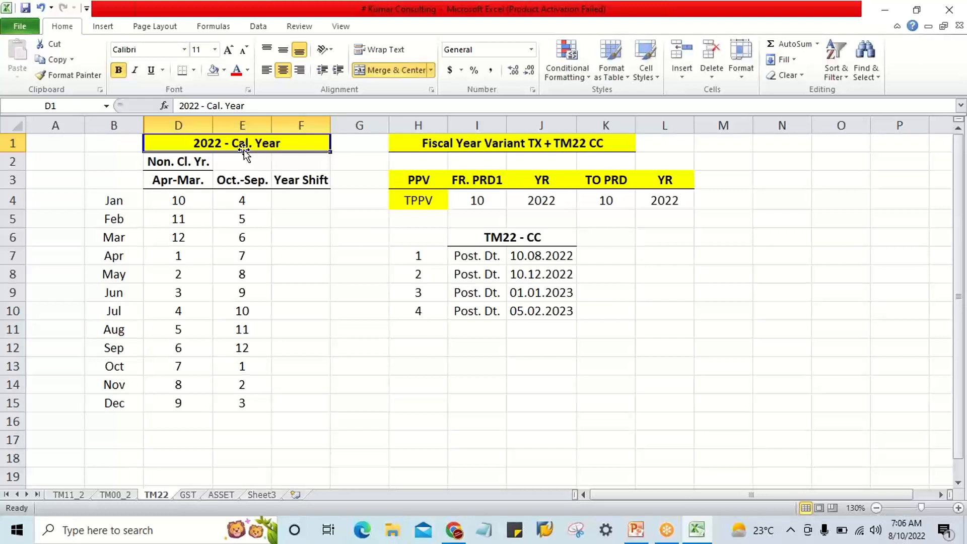
# Merge and center A13:A15 beside October to December and enter 2023.
pyautogui.click(121, 369)
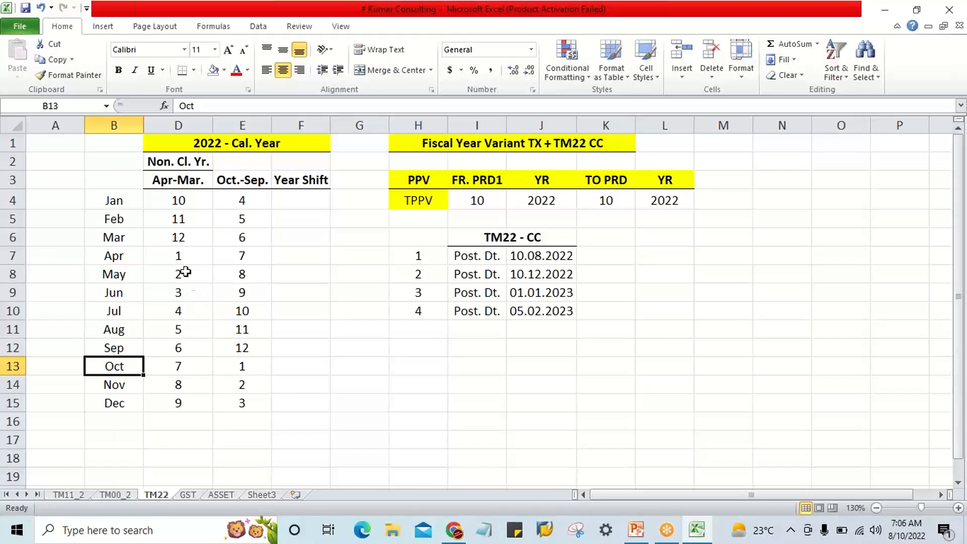
pyautogui.moveTo(119, 203); pyautogui.dragTo(222, 346)
pyautogui.click(115, 368)
pyautogui.moveTo(75, 366); pyautogui.dragTo(70, 406)
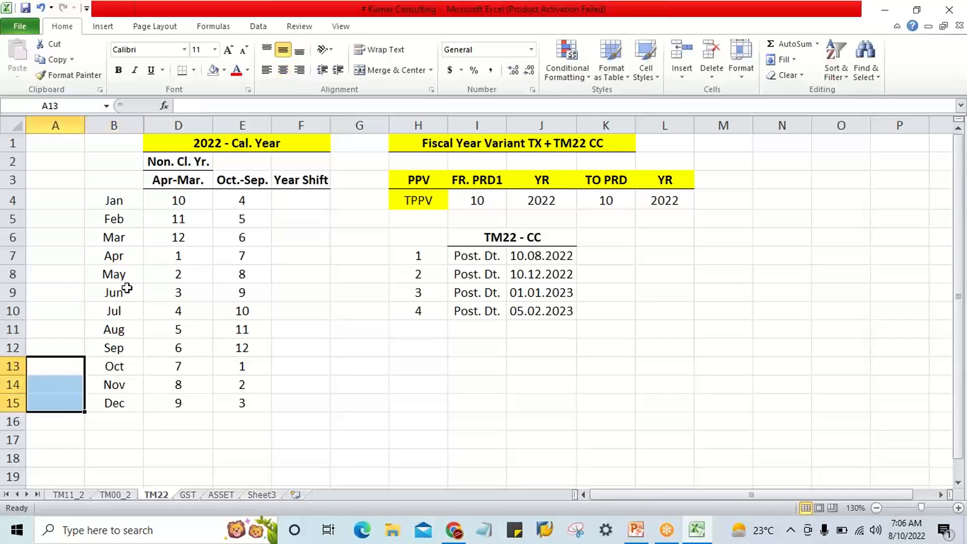
pyautogui.click(393, 70)
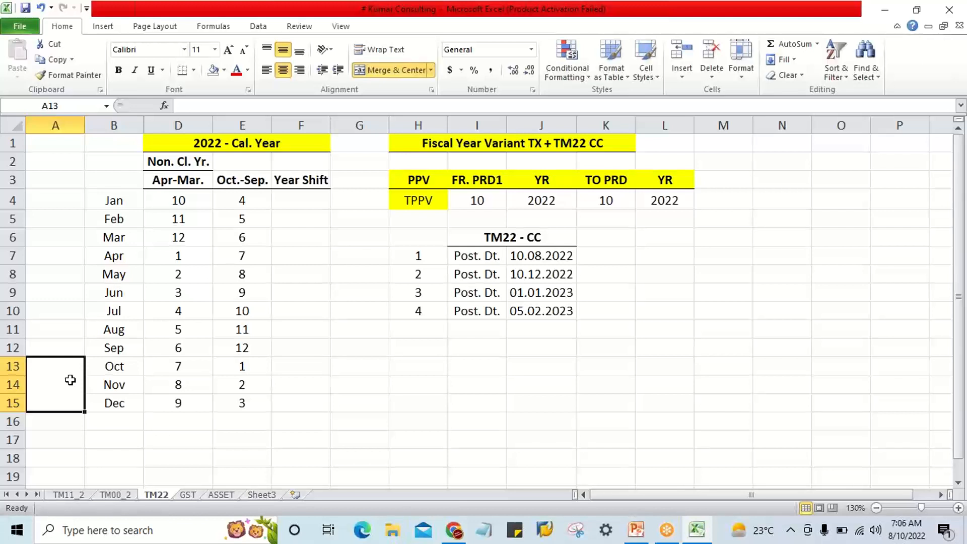
pyautogui.write('2023')
pyautogui.press('Return')
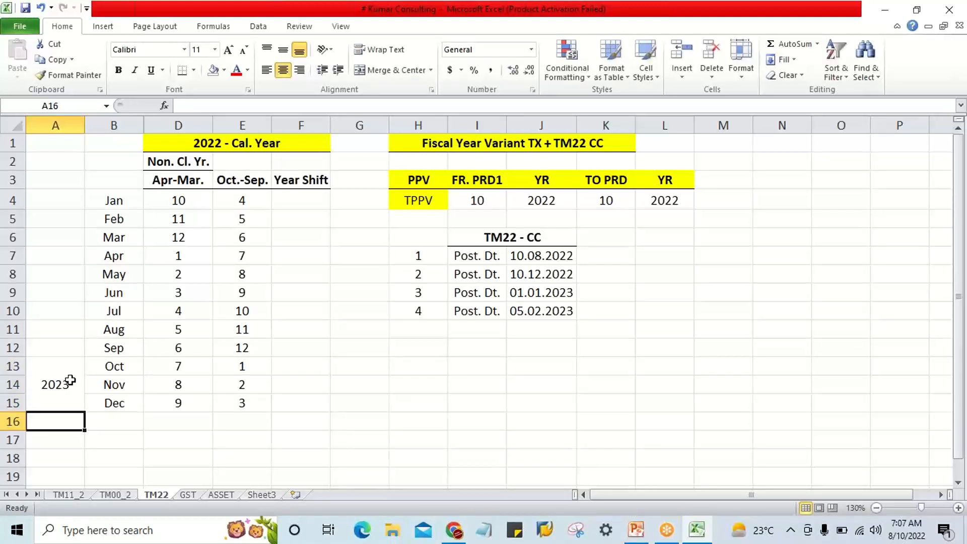
# Give the merged year cell beside October to December a yellow fill.
pyautogui.click(70, 381)
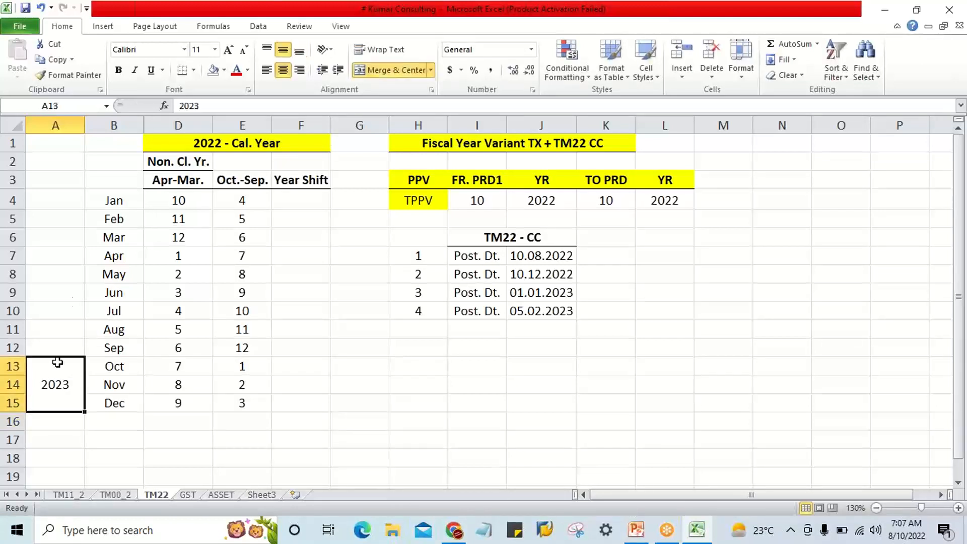
pyautogui.click(224, 70)
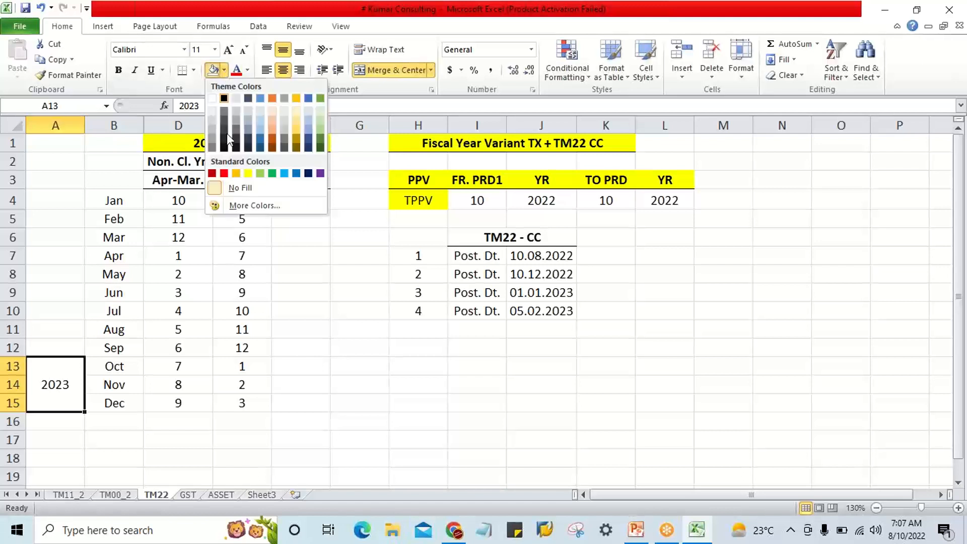
pyautogui.click(247, 171)
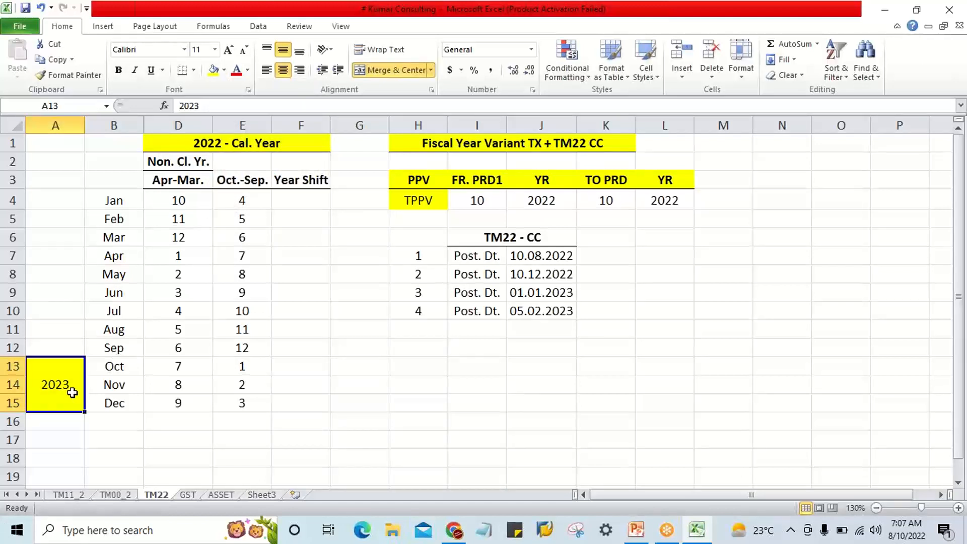
pyautogui.click(102, 458)
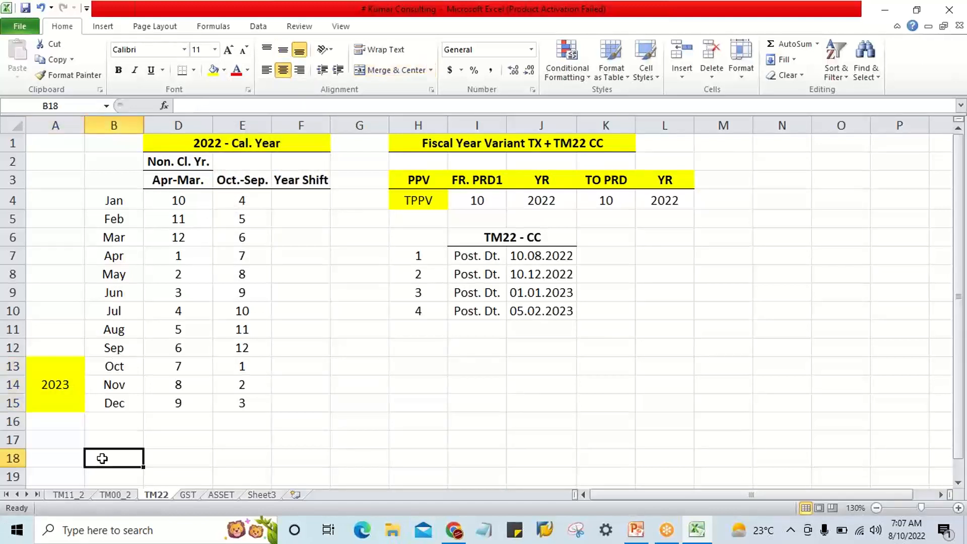
# Change the year label beside October to December to 2022.
pyautogui.click(62, 392)
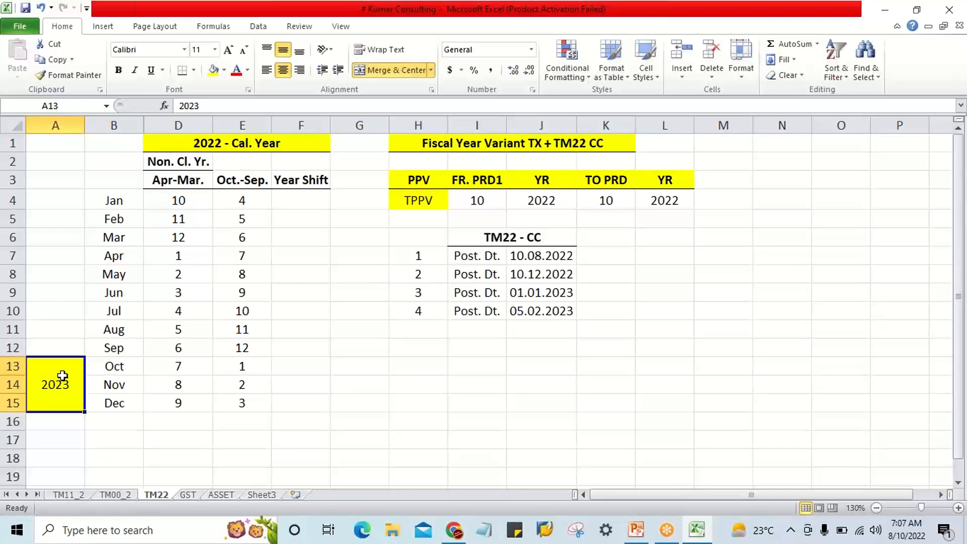
pyautogui.click(231, 147)
pyautogui.click(62, 374)
pyautogui.click(119, 200)
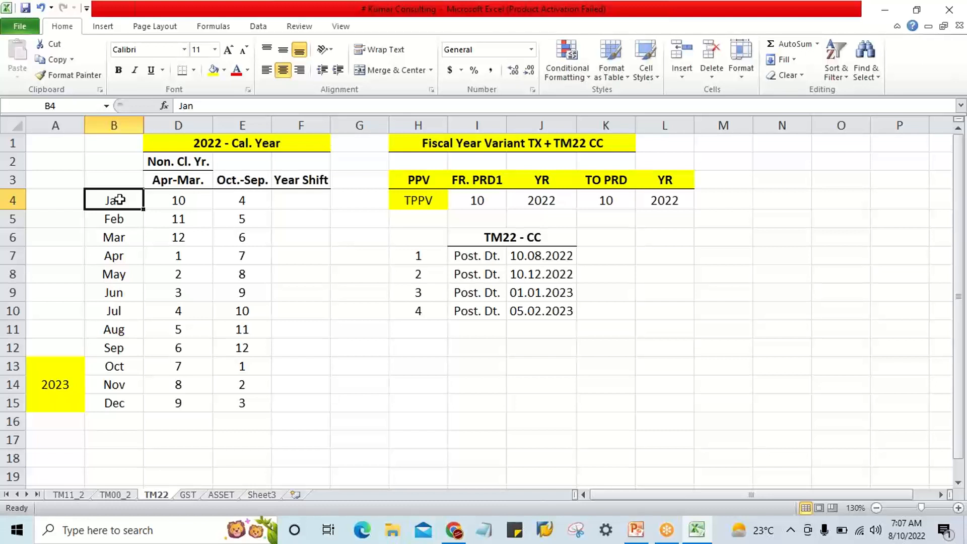
pyautogui.click(66, 399)
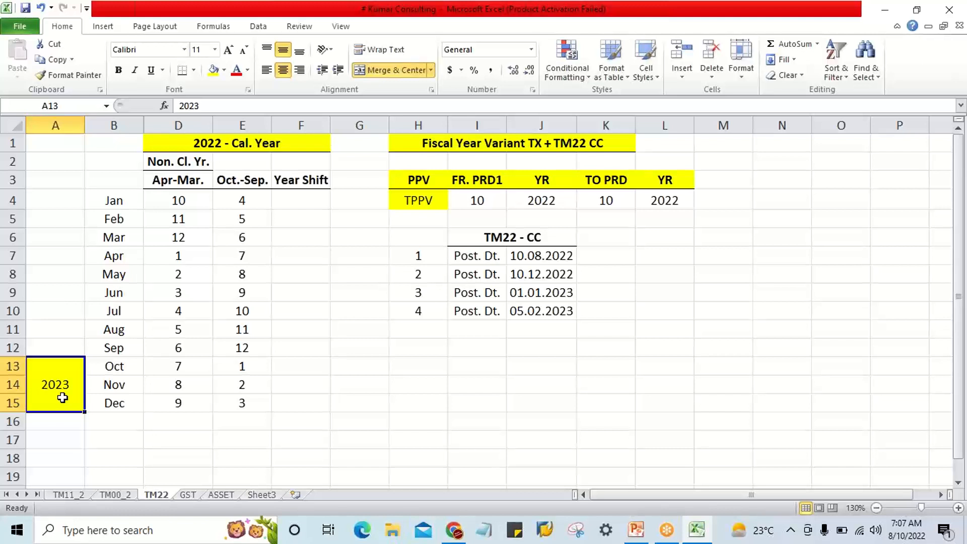
pyautogui.moveTo(115, 367); pyautogui.dragTo(118, 395)
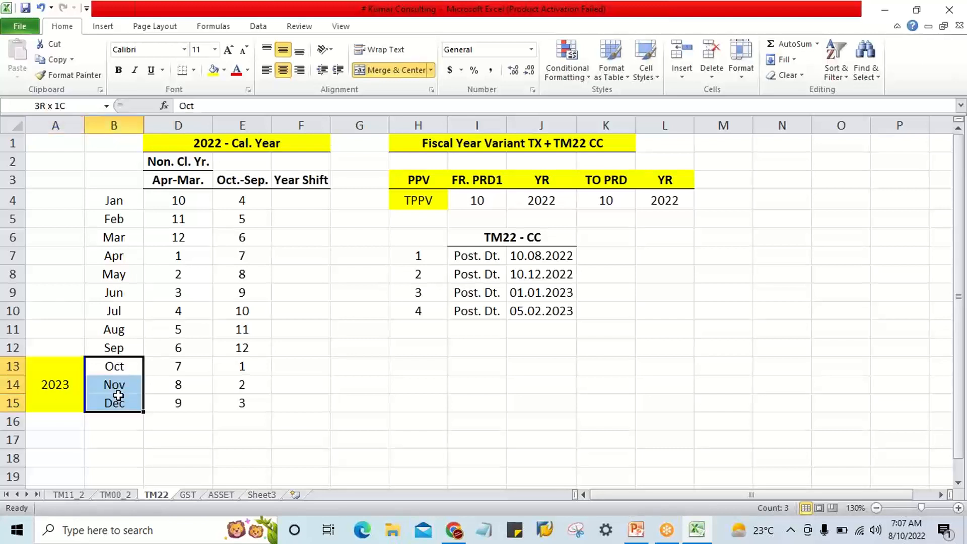
pyautogui.click(123, 367)
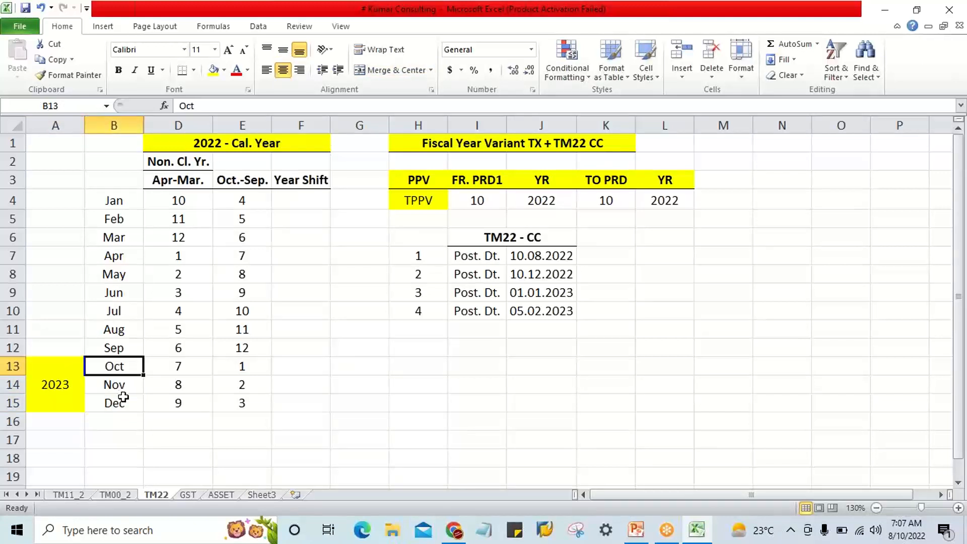
pyautogui.click(52, 387)
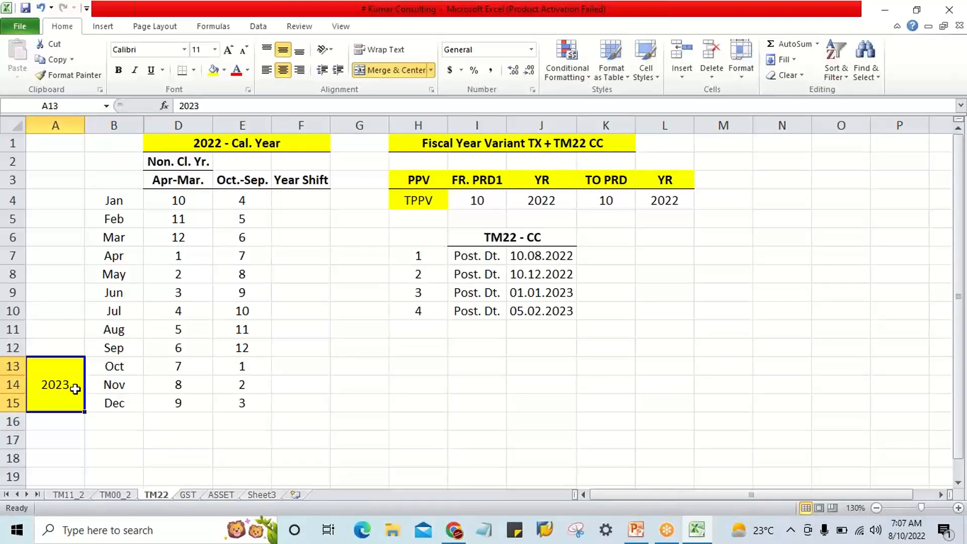
pyautogui.doubleClick(75, 388)
pyautogui.press('BackSpace')
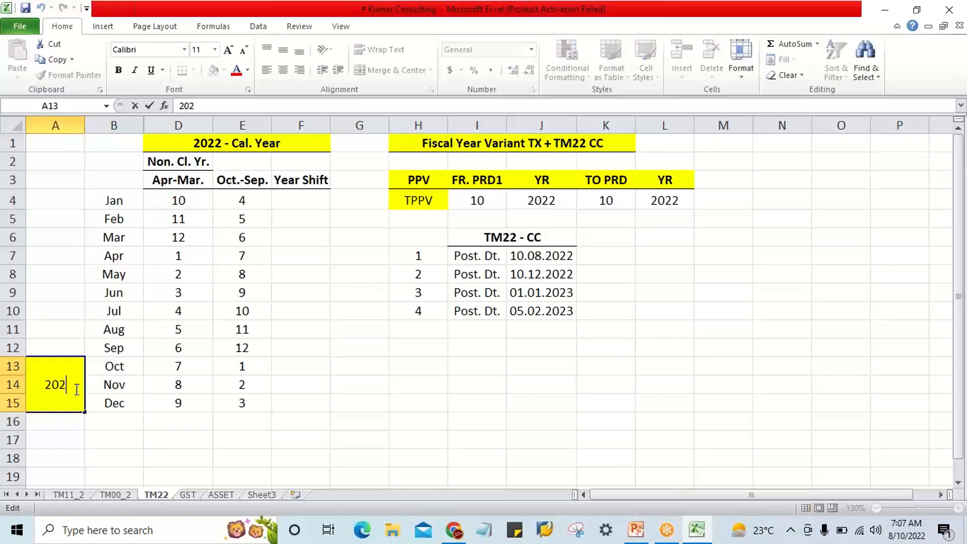
pyautogui.write('2')
pyautogui.press('Return')
pyautogui.click(78, 378)
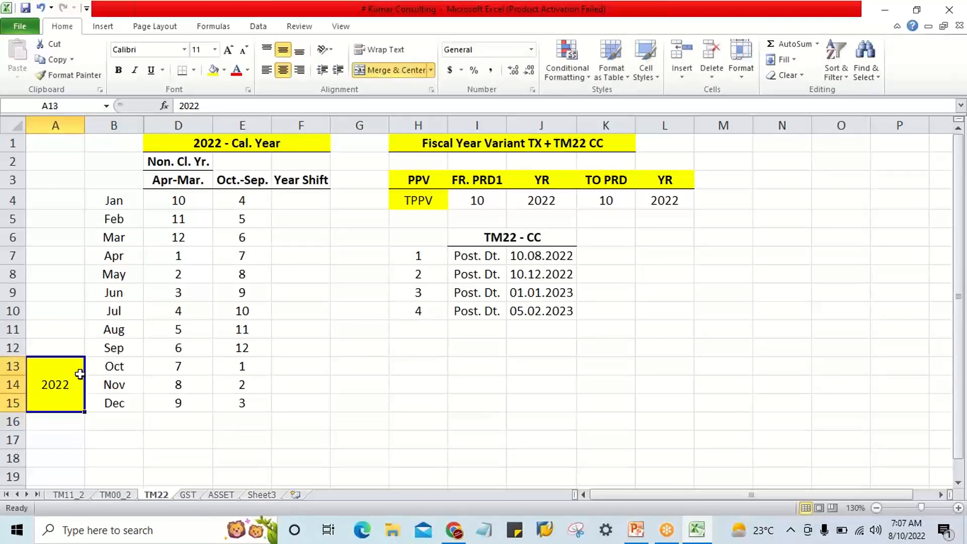
# Merge and center A4:A12 beside January to September and give it a blue-gray fill.
pyautogui.moveTo(117, 366); pyautogui.dragTo(119, 403)
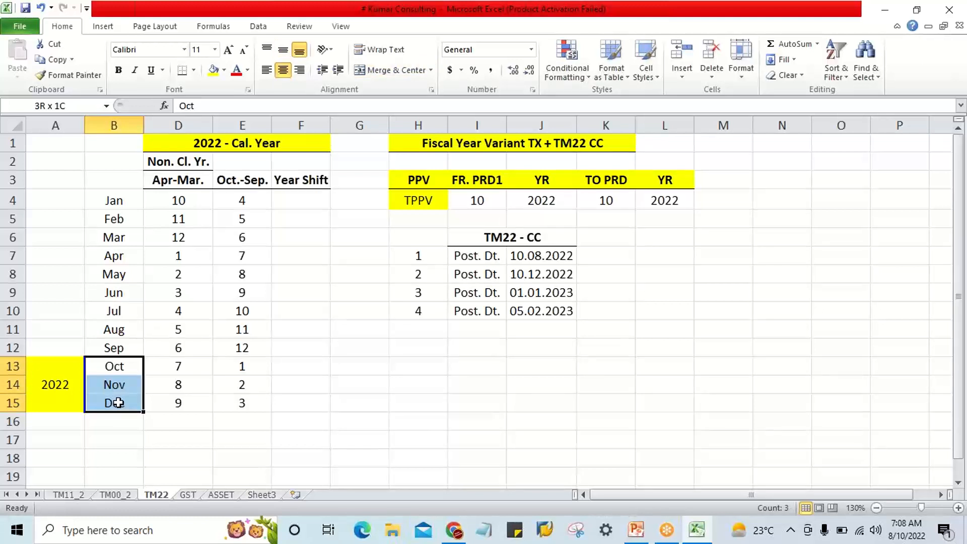
pyautogui.moveTo(113, 200); pyautogui.dragTo(121, 343)
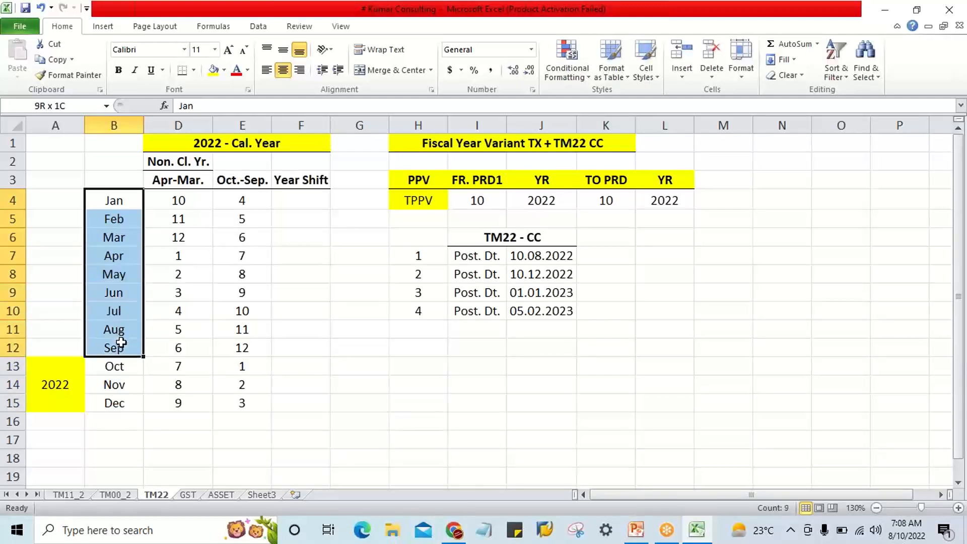
pyautogui.moveTo(56, 201); pyautogui.dragTo(73, 347)
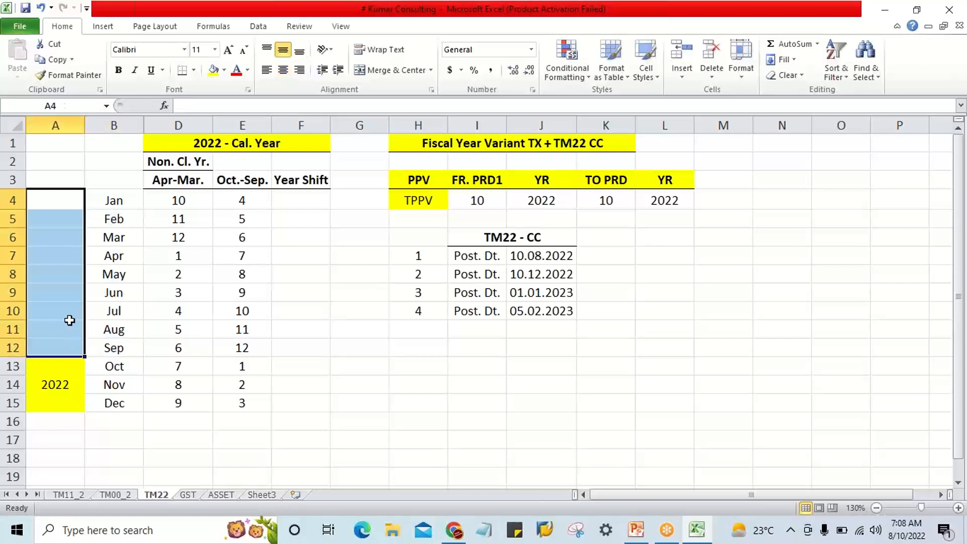
pyautogui.click(401, 71)
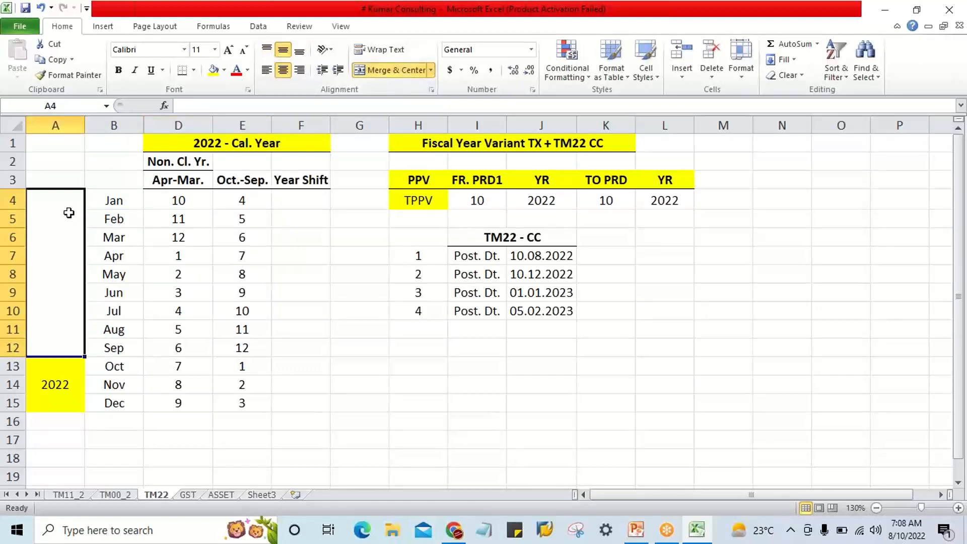
pyautogui.click(224, 70)
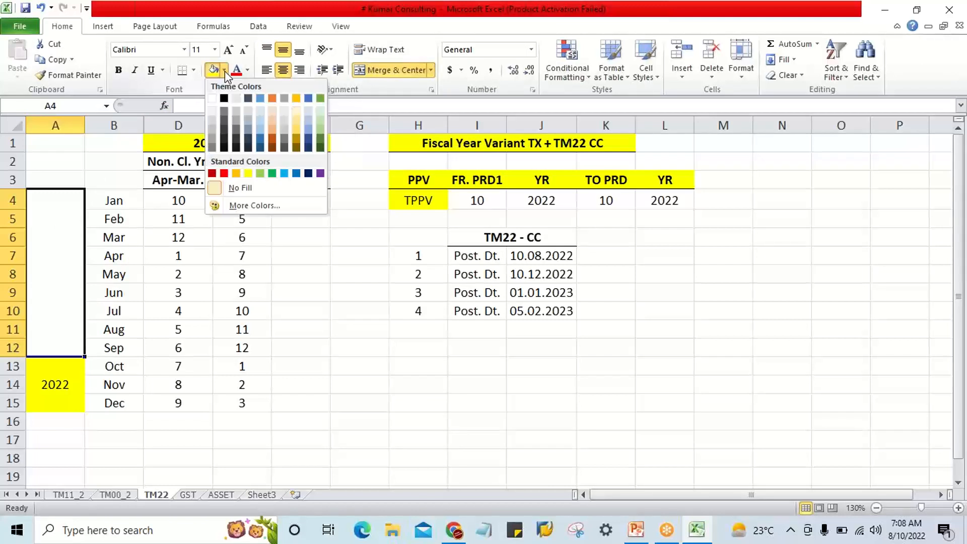
pyautogui.click(247, 121)
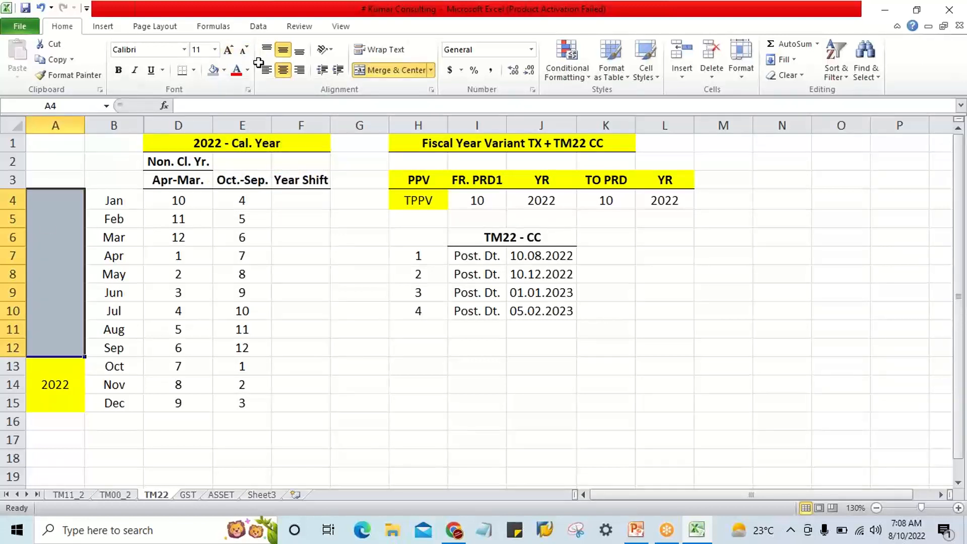
# Enter 2023 in the merged cell beside January to September.
pyautogui.write('202')
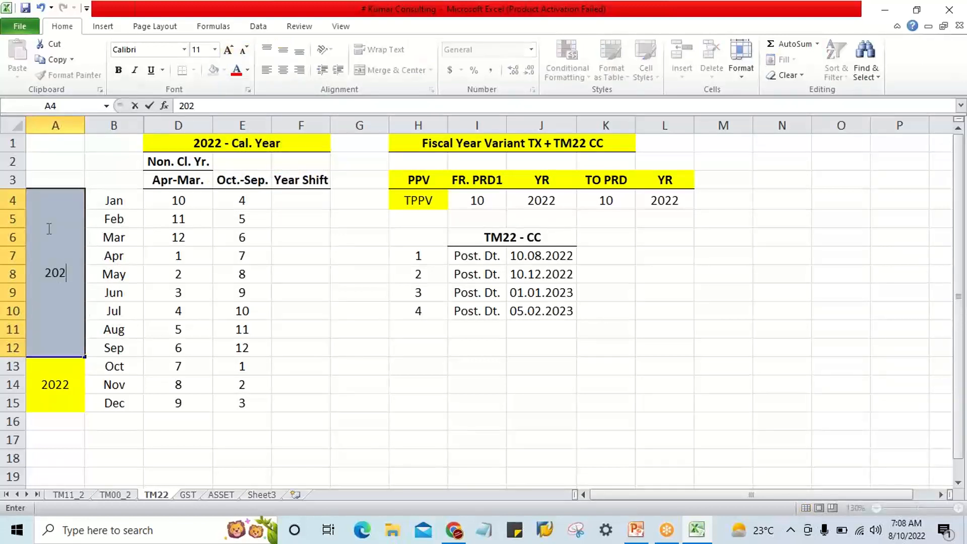
pyautogui.write('3')
pyautogui.press('Return')
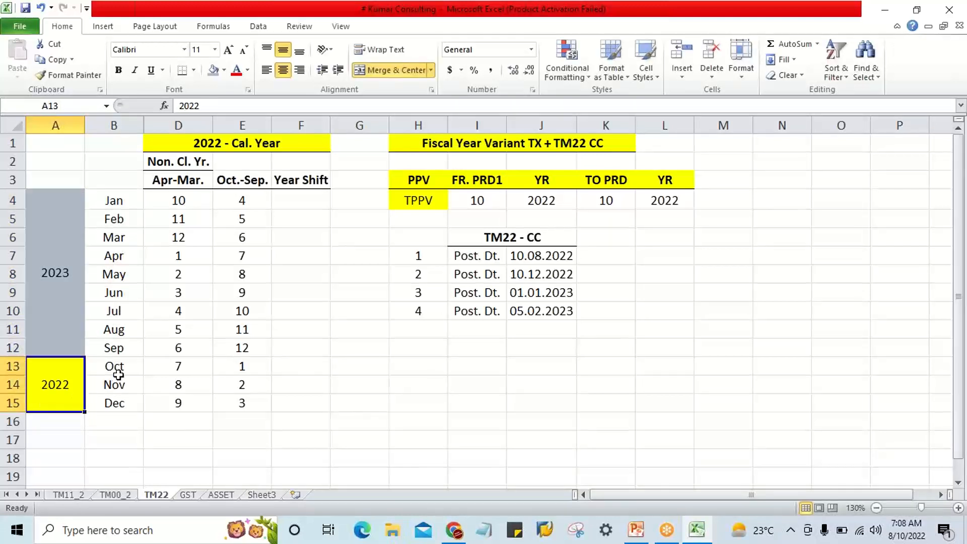
# Delete the TM22 - CC posting date entries numbered 2 to 4 in H8:J10.
pyautogui.moveTo(115, 368); pyautogui.dragTo(120, 406)
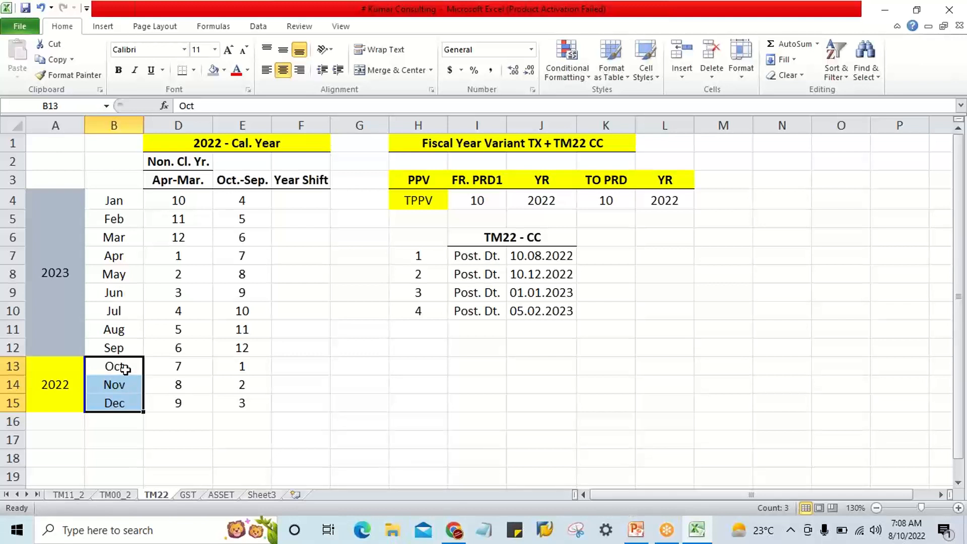
pyautogui.moveTo(430, 275); pyautogui.dragTo(541, 313)
pyautogui.press('Delete')
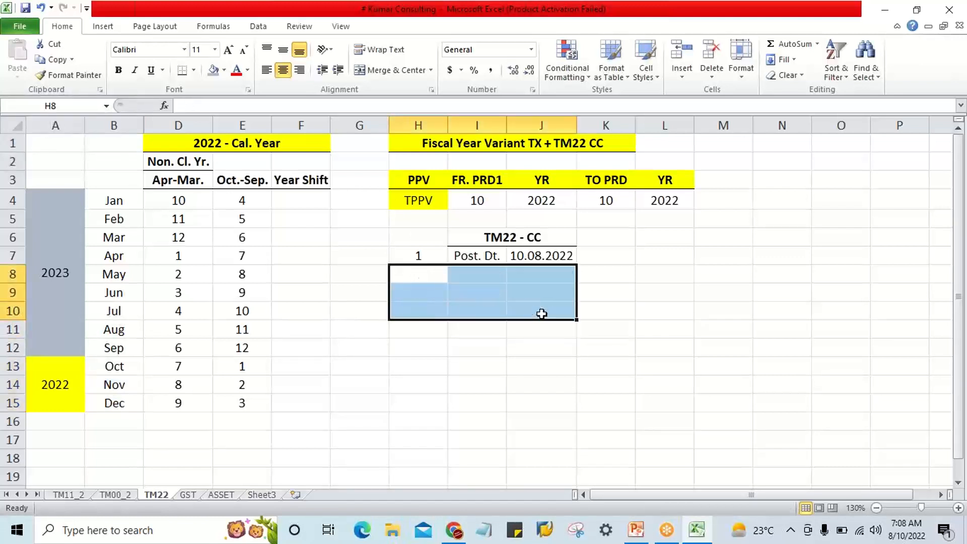
pyautogui.click(719, 64)
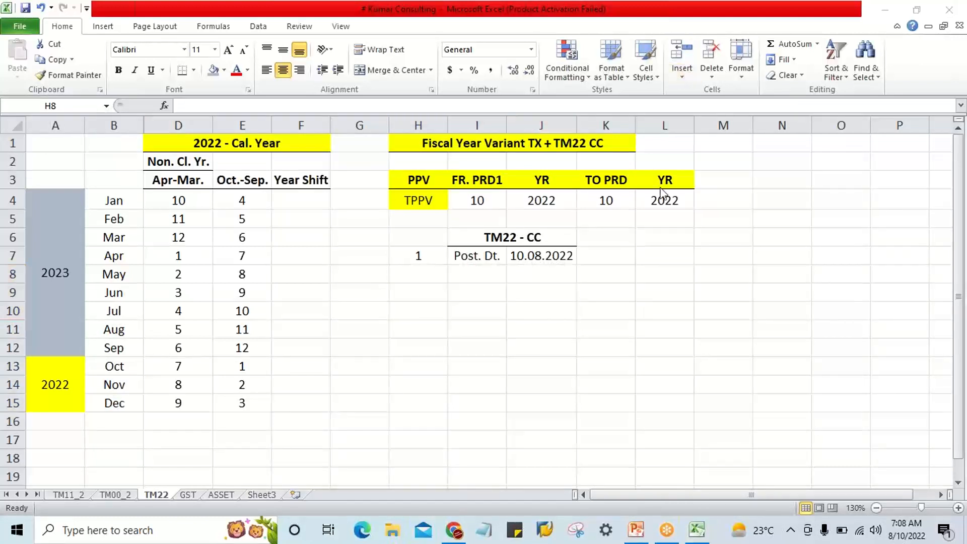
pyautogui.click(205, 238)
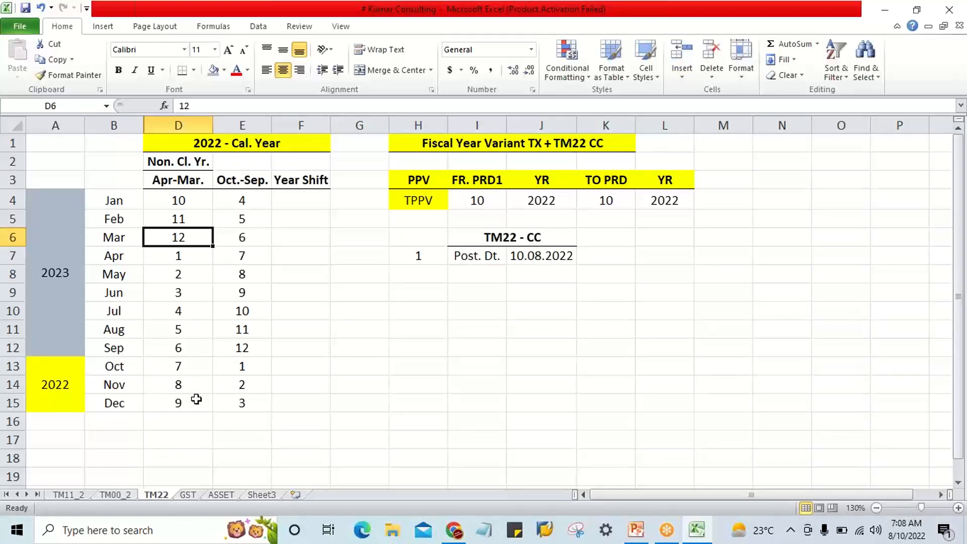
pyautogui.moveTo(250, 204); pyautogui.dragTo(248, 404)
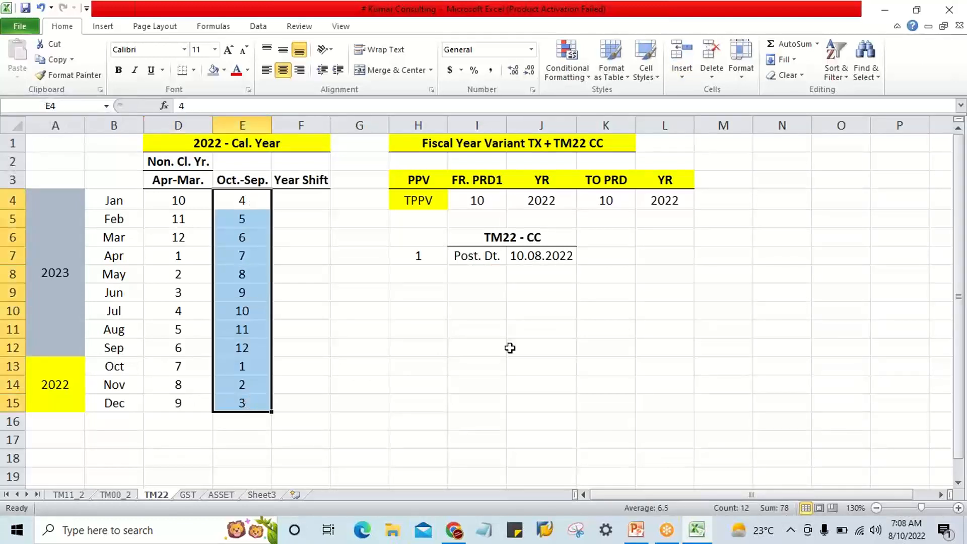
pyautogui.click(512, 332)
# Change the first TM22 - CC posting date in J7 to 01.10.2022.
pyautogui.click(473, 250)
pyautogui.click(524, 257)
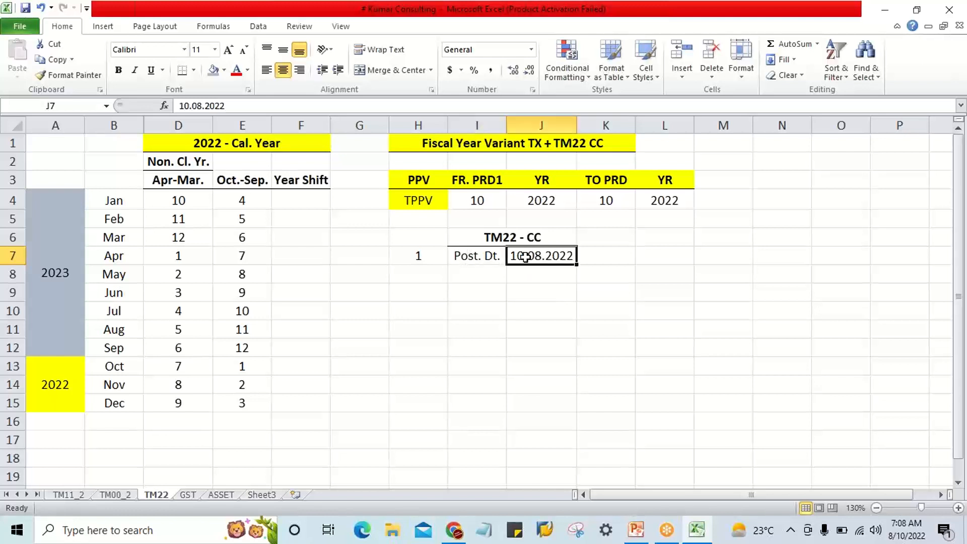
pyautogui.write('0')
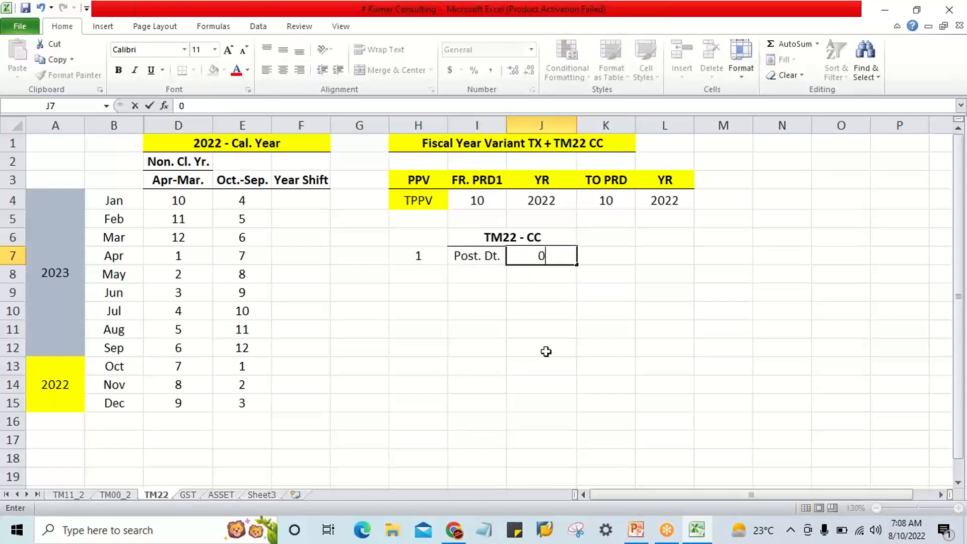
pyautogui.write('1.10.2')
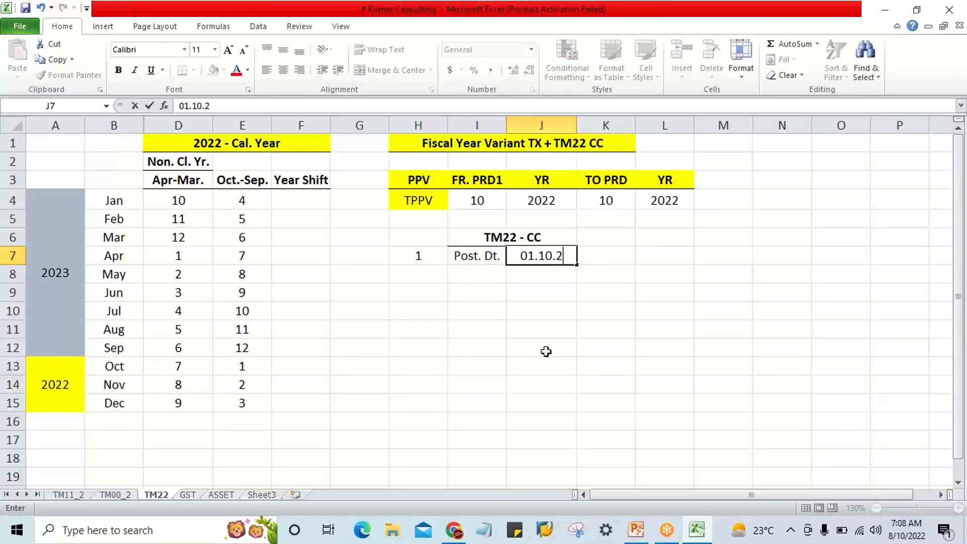
pyautogui.write('022')
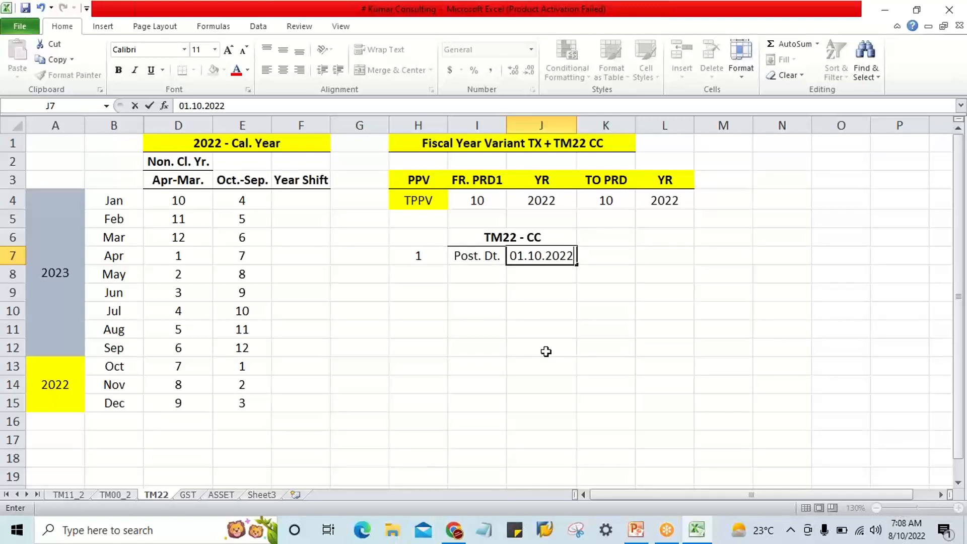
pyautogui.press('Return')
pyautogui.click(517, 256)
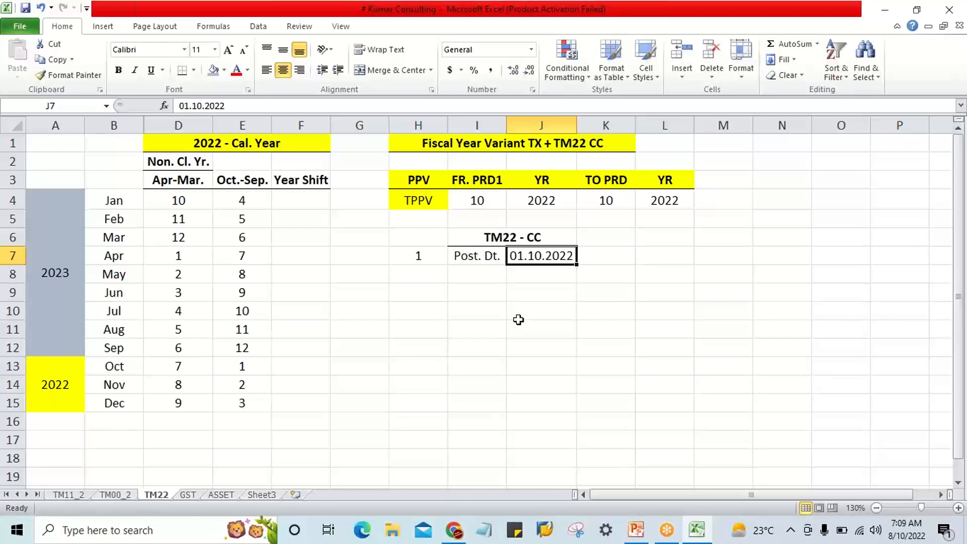
# Set both the FR. PRD1 and TO PRD periods of the TPPV row to 1.
pyautogui.click(471, 200)
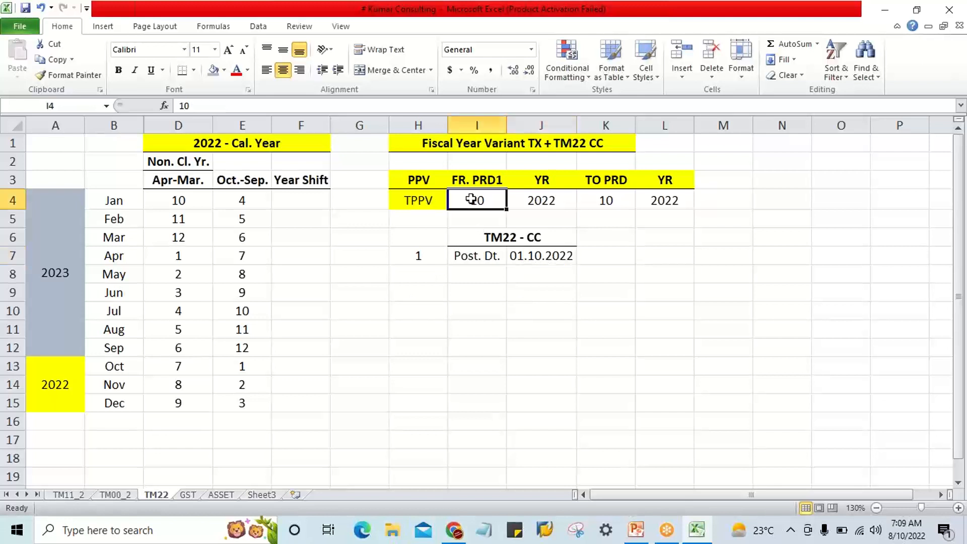
pyautogui.write('1')
pyautogui.press('Tab')
pyautogui.press('Tab')
pyautogui.write('1')
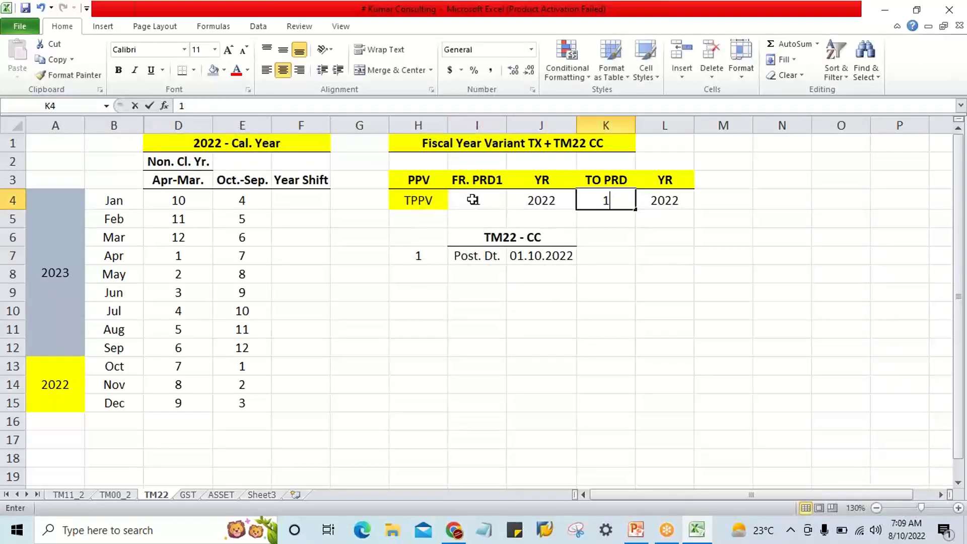
pyautogui.press('Return')
# Review the TPPV row's from-period in I4 and compare its two year values in J4 and L4.
pyautogui.click(472, 199)
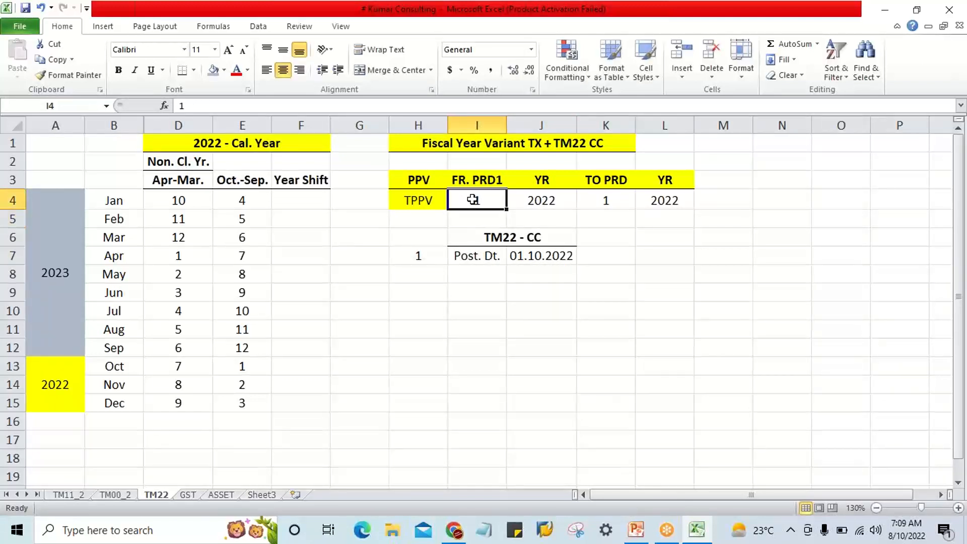
pyautogui.click(533, 200)
pyautogui.click(673, 200)
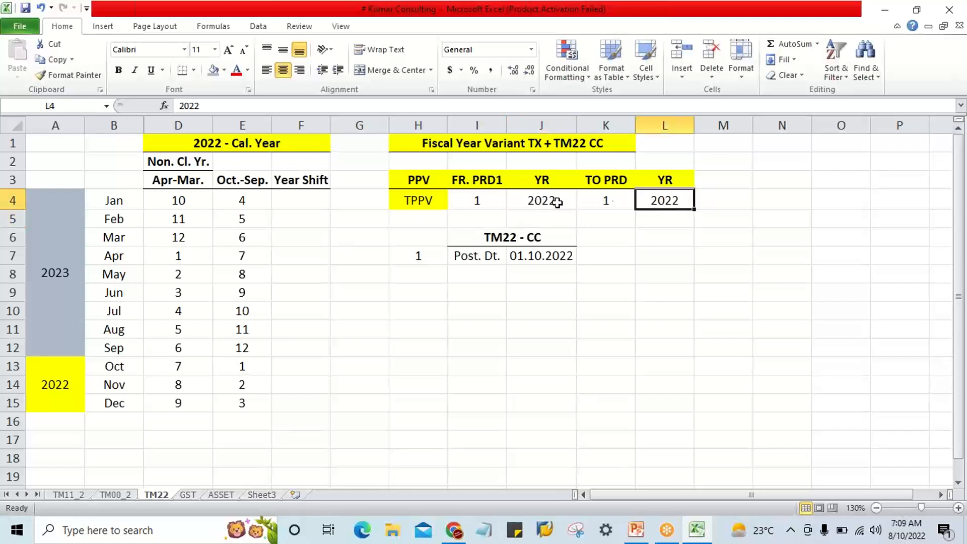
pyautogui.click(558, 201)
pyautogui.click(649, 201)
pyautogui.click(525, 206)
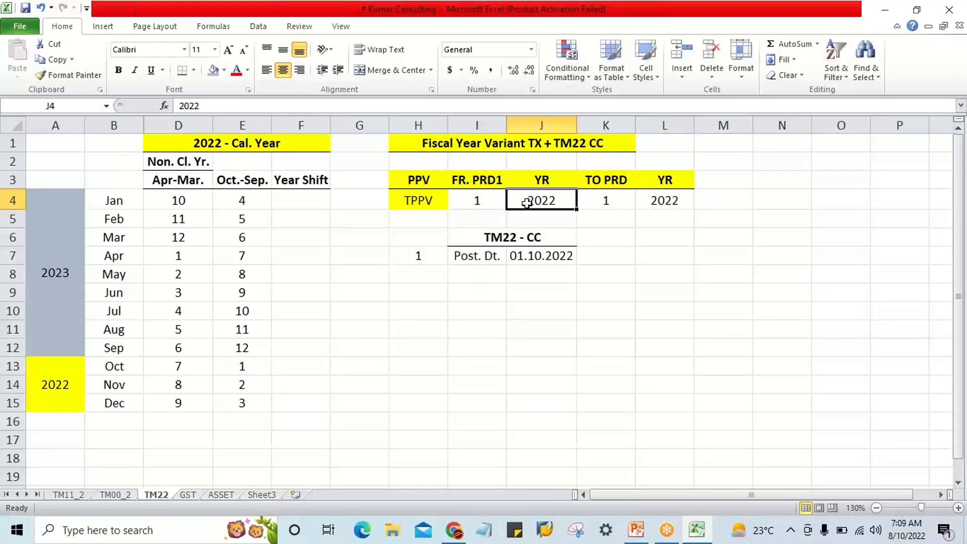
pyautogui.click(655, 204)
pyautogui.click(543, 206)
pyautogui.click(653, 202)
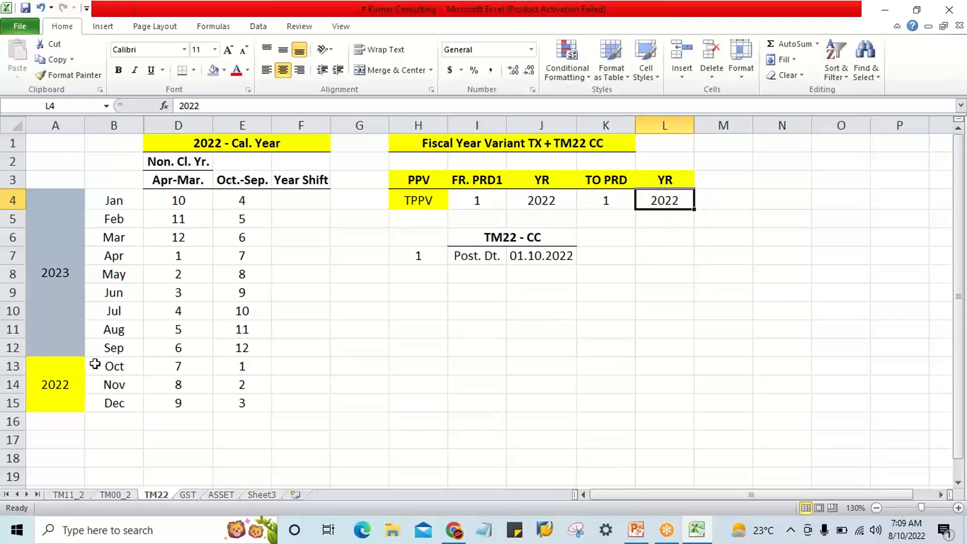
# Fill the October cell B13 and its Oct.-Sep. period cell E13 with yellow.
pyautogui.click(116, 368)
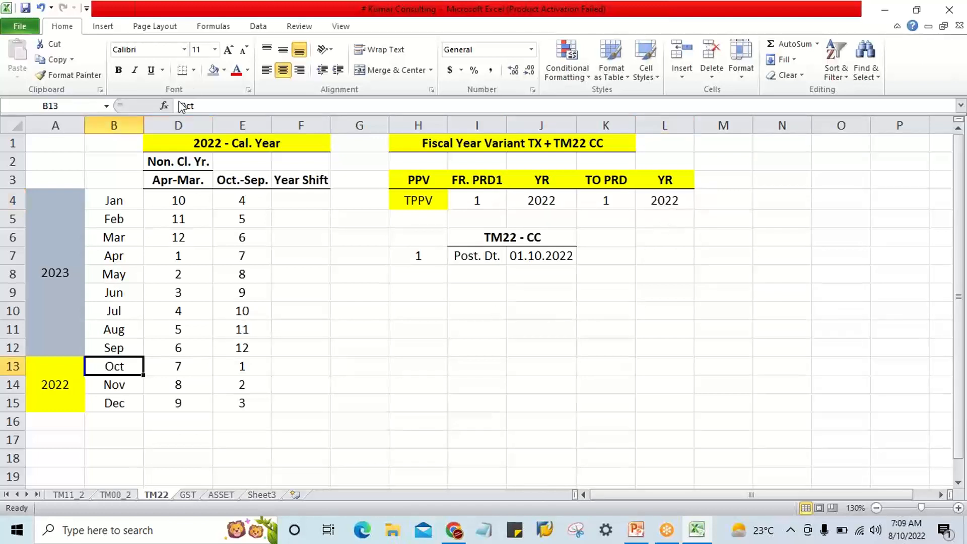
pyautogui.click(225, 71)
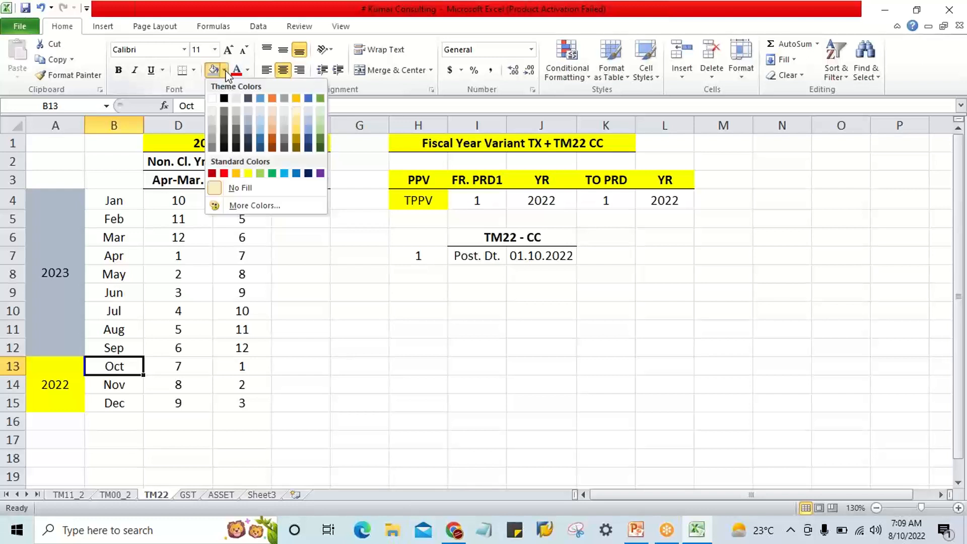
pyautogui.click(248, 174)
pyautogui.click(241, 369)
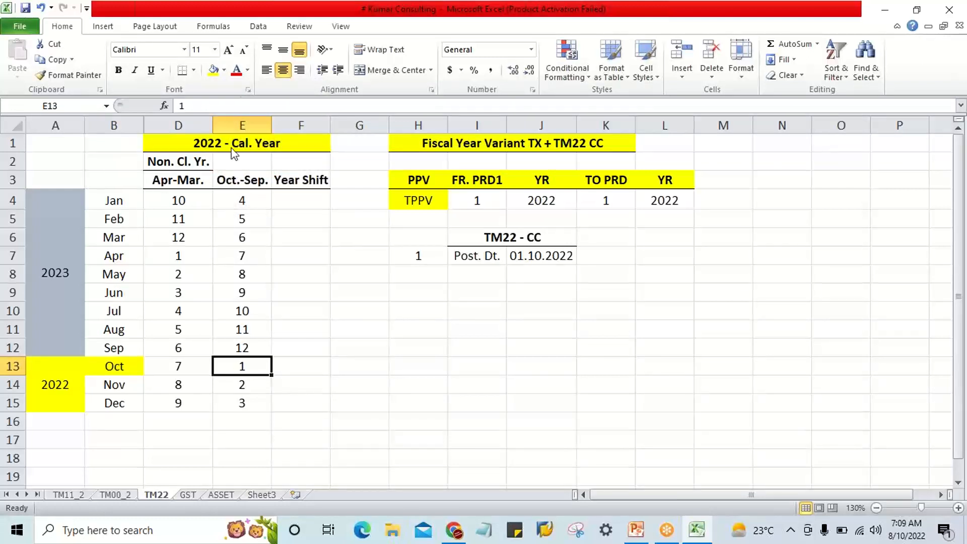
pyautogui.click(214, 70)
pyautogui.click(302, 329)
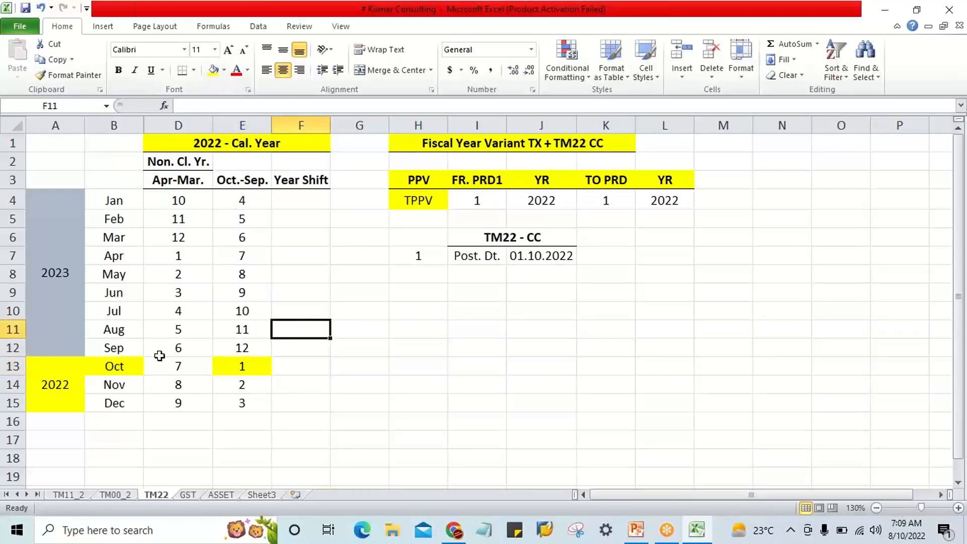
# Compare October and its Oct.-Sep. period with the calendar year heading in D1.
pyautogui.click(121, 368)
pyautogui.click(212, 144)
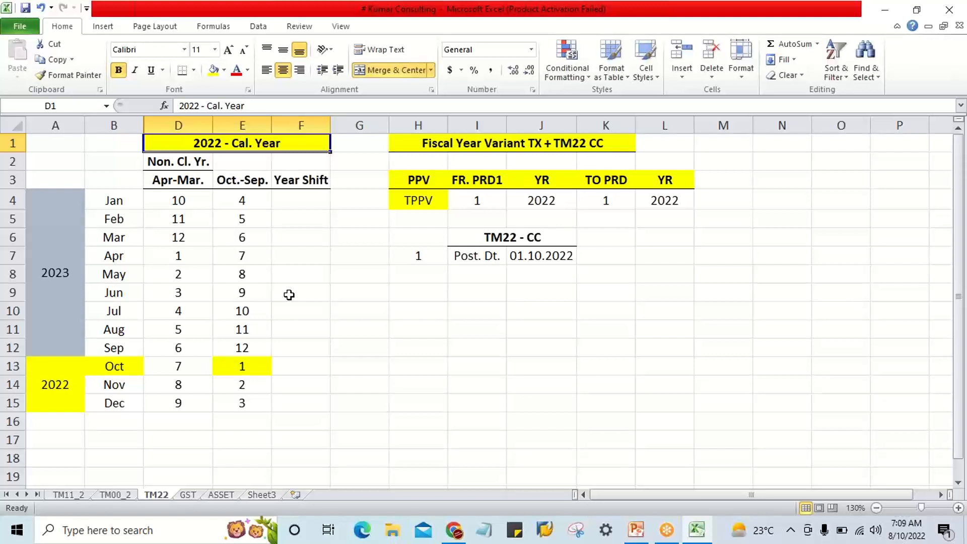
pyautogui.click(252, 181)
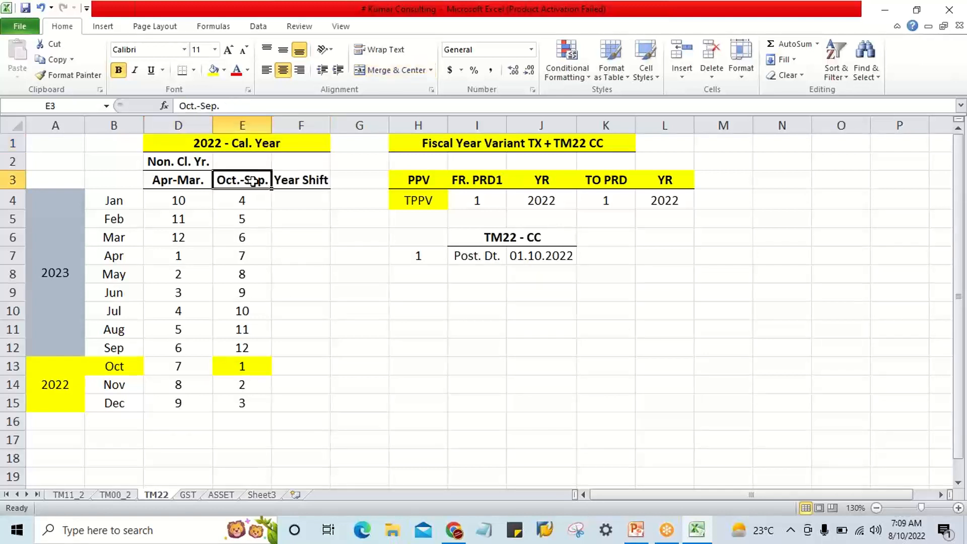
pyautogui.click(114, 367)
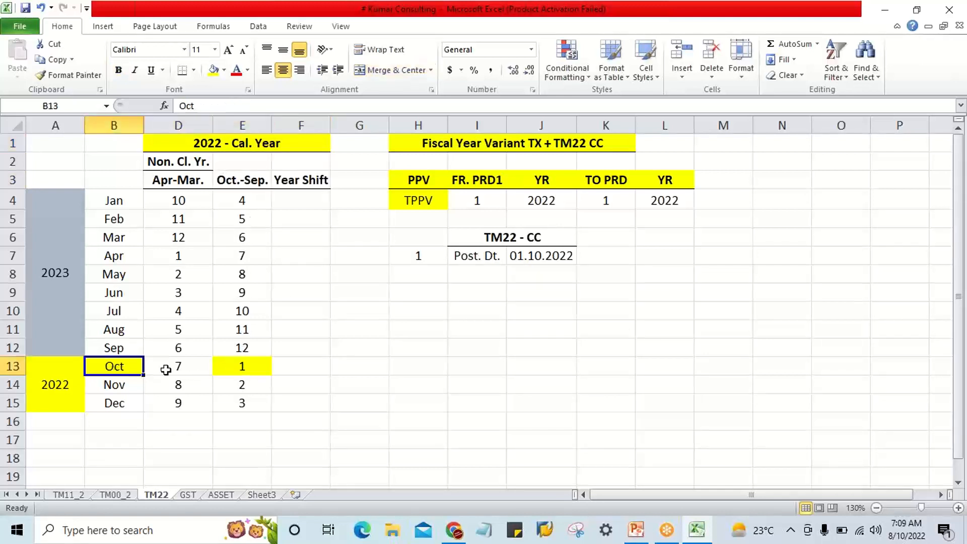
pyautogui.click(245, 362)
pyautogui.click(136, 364)
# Set both YR values of the TPPV row, in J4 and L4, to 2023.
pyautogui.click(522, 207)
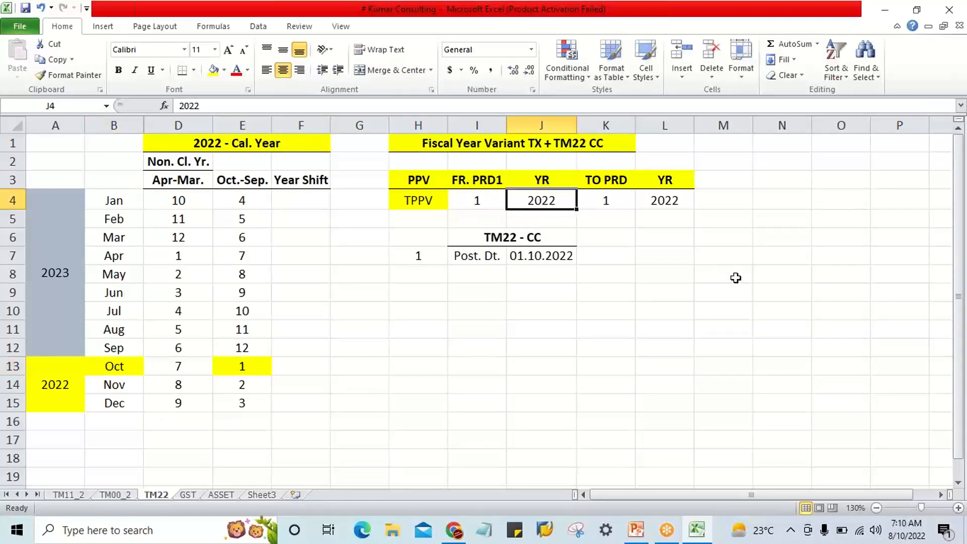
pyautogui.write('2023')
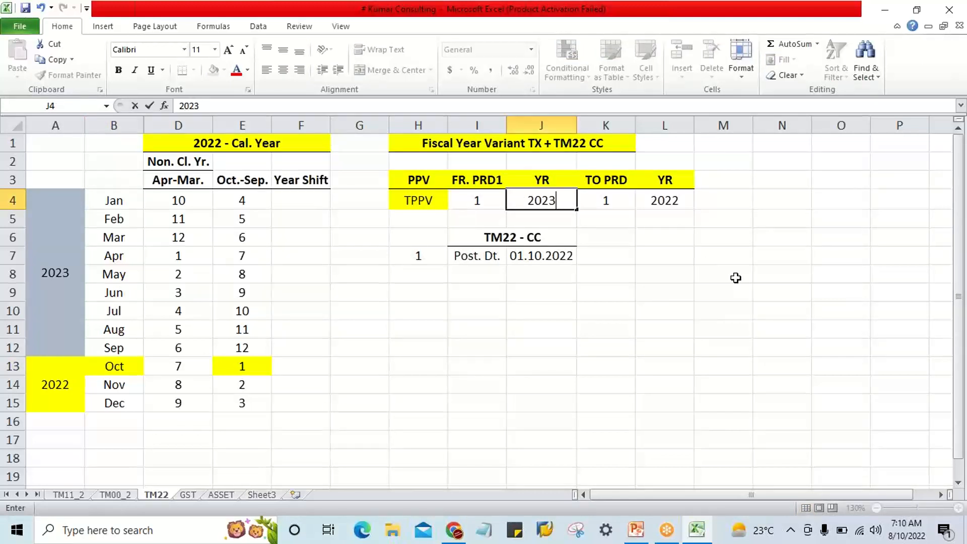
pyautogui.press('Tab')
pyautogui.press('Tab')
pyautogui.write('20')
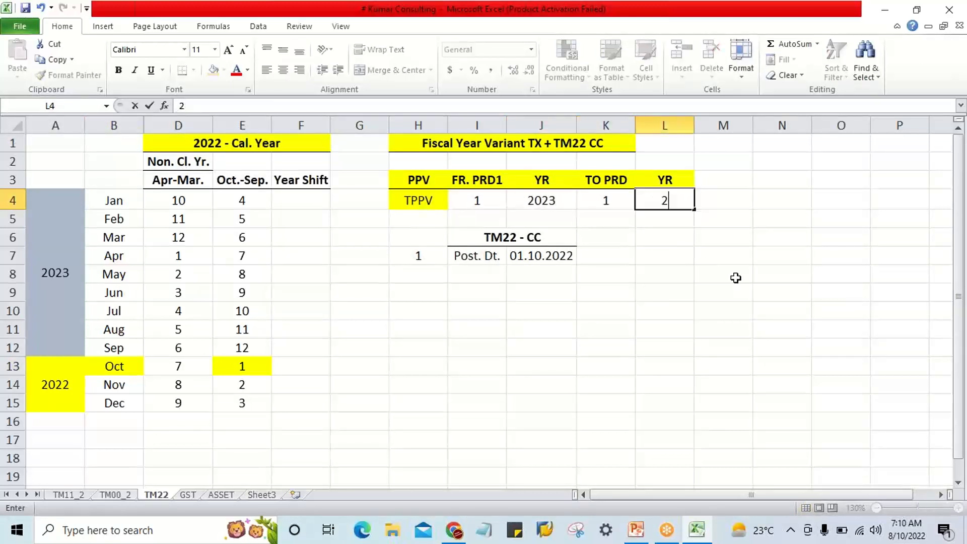
pyautogui.write('23')
pyautogui.press('Return')
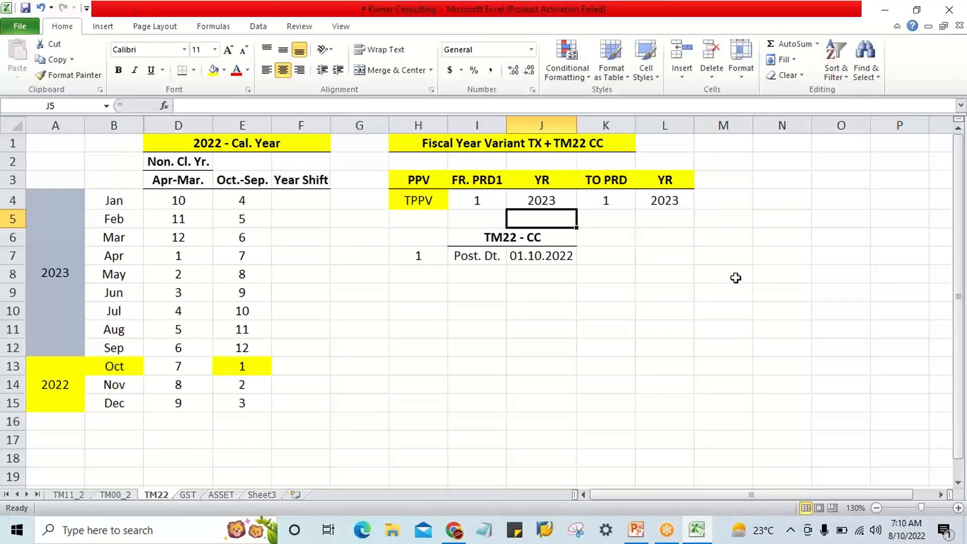
# Compare the TM22 - CC posting date in J7 with the open posting period years in J4 and L4.
pyautogui.click(541, 256)
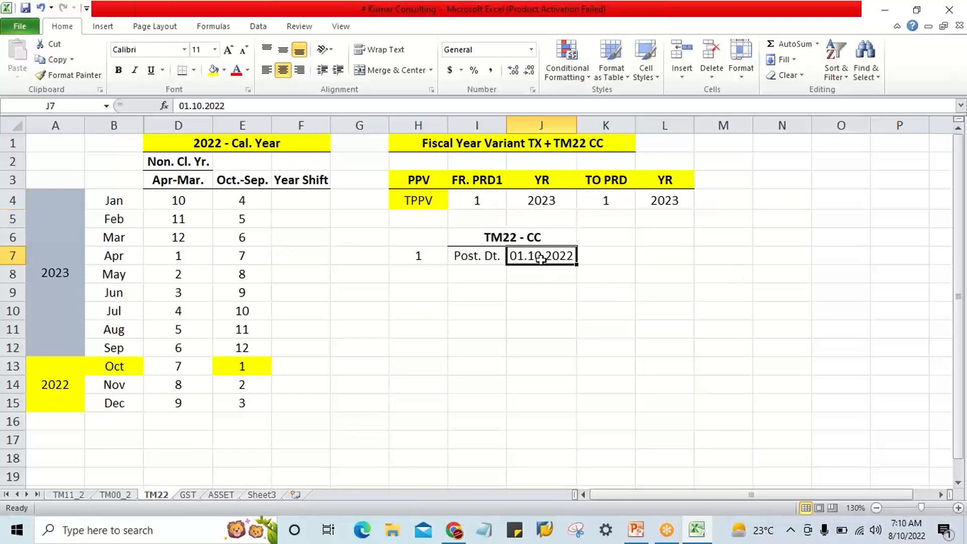
pyautogui.click(481, 258)
pyautogui.click(522, 255)
pyautogui.click(540, 200)
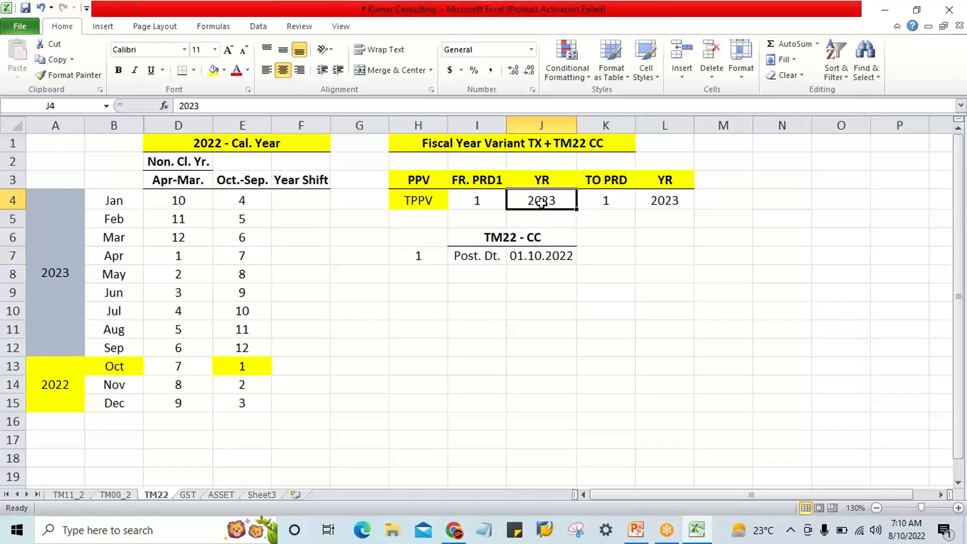
pyautogui.click(673, 201)
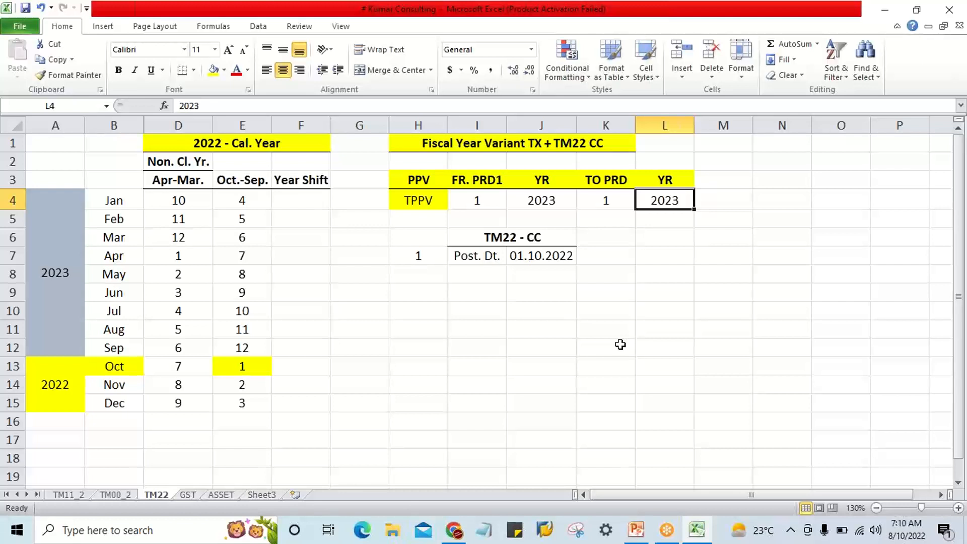
pyautogui.click(564, 254)
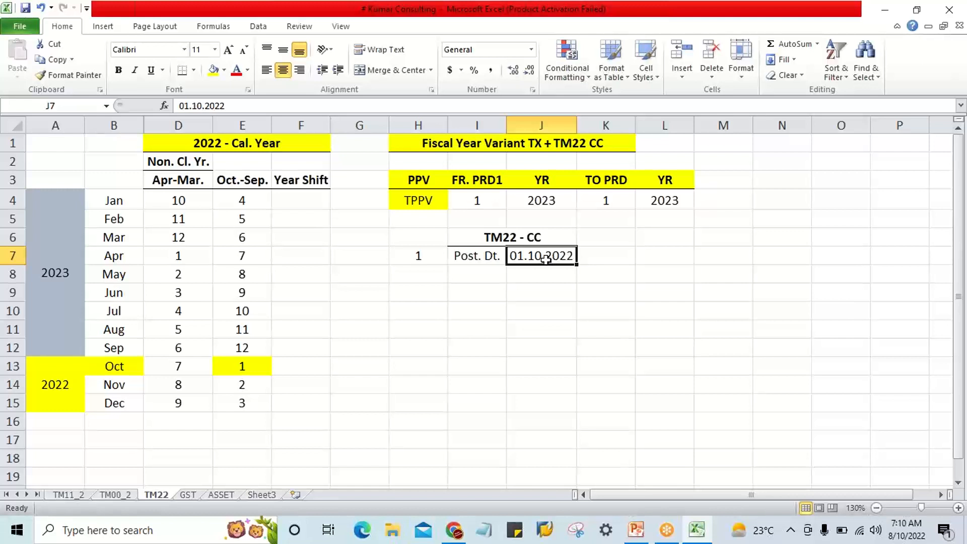
pyautogui.click(543, 199)
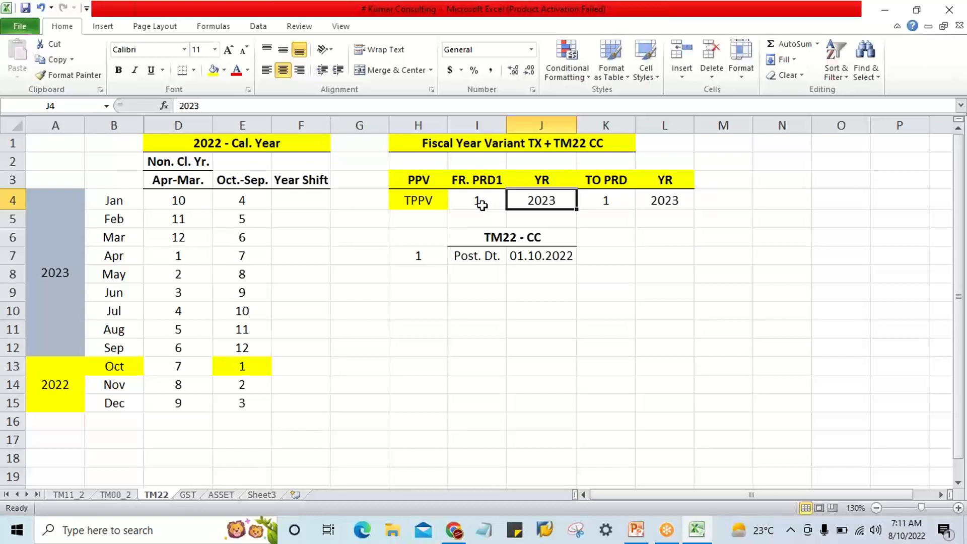
pyautogui.click(561, 259)
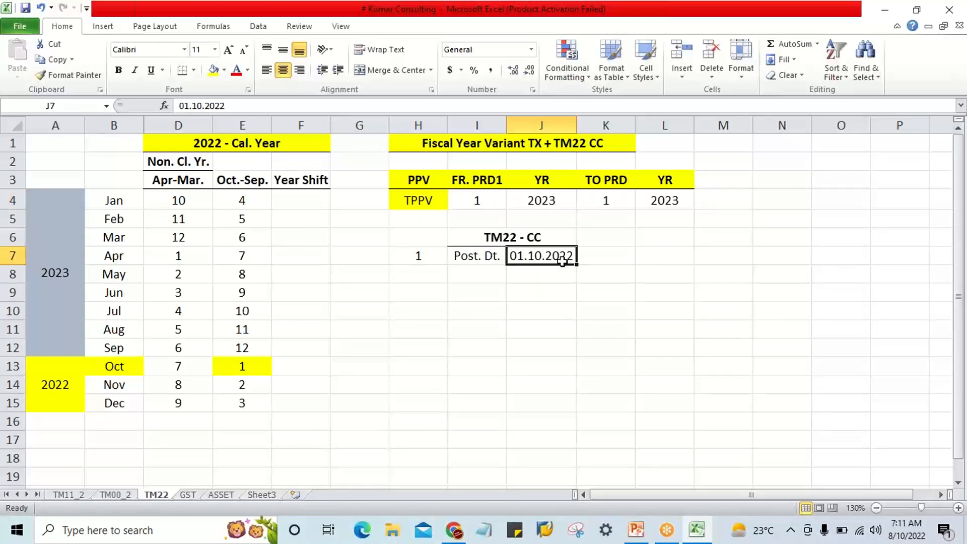
pyautogui.click(558, 201)
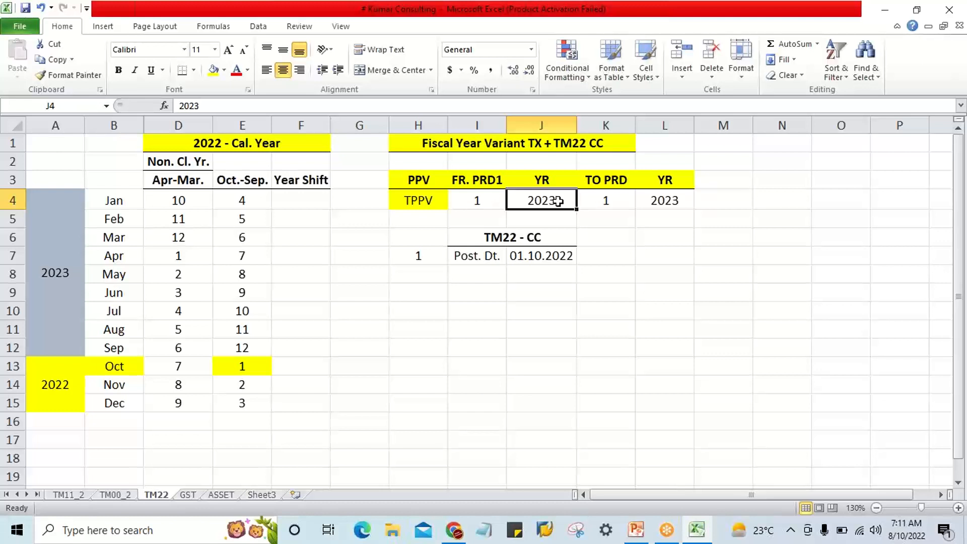
pyautogui.click(549, 258)
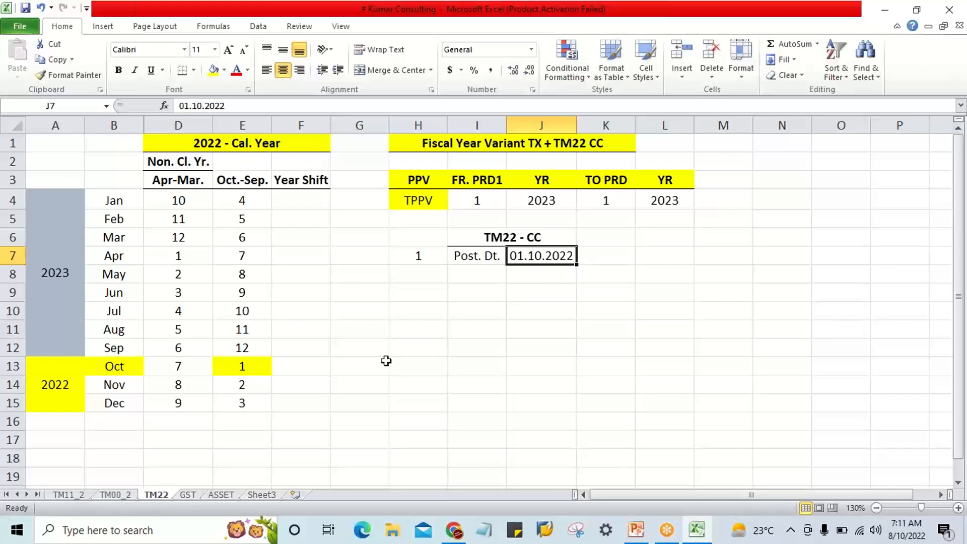
# Enter +1 as text in October's Year Shift cell F13.
pyautogui.click(291, 368)
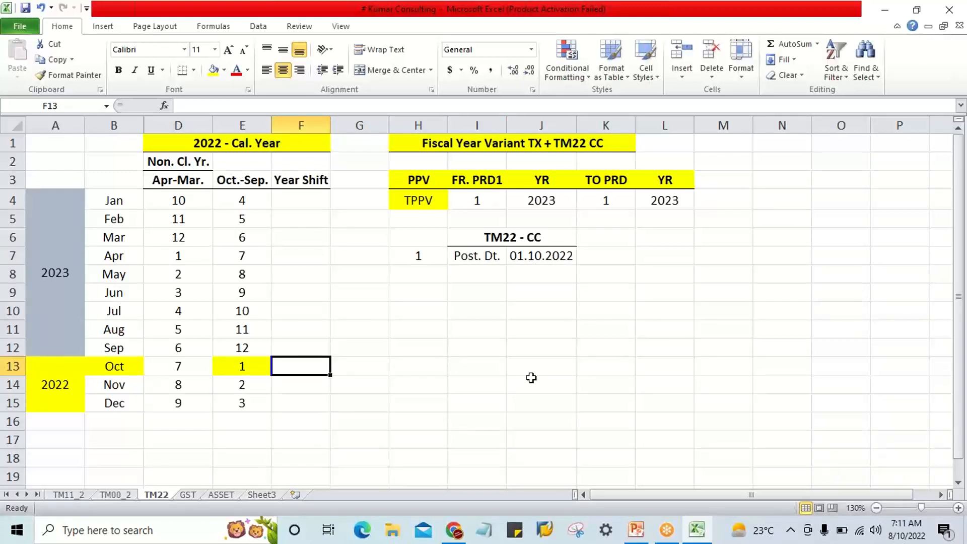
pyautogui.write('+1')
pyautogui.press('Return')
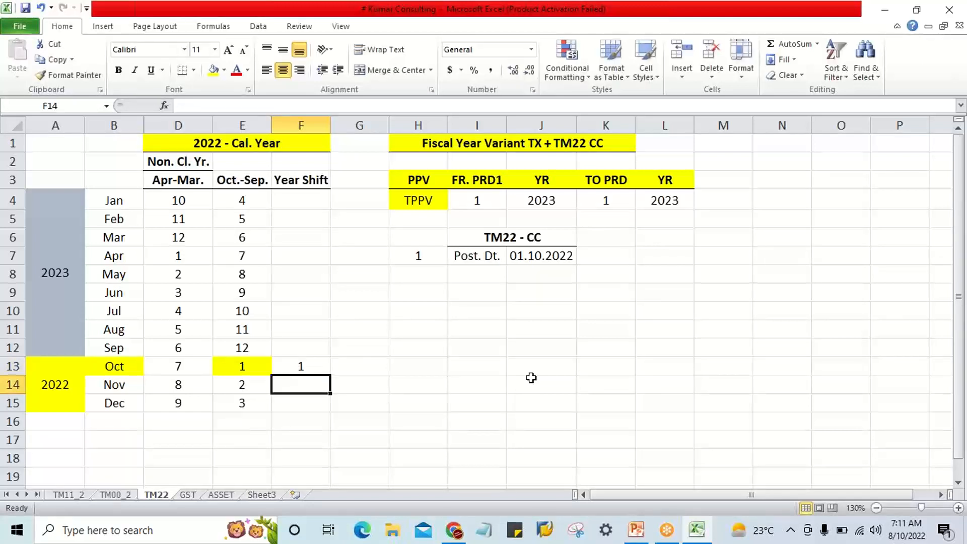
pyautogui.press('Up')
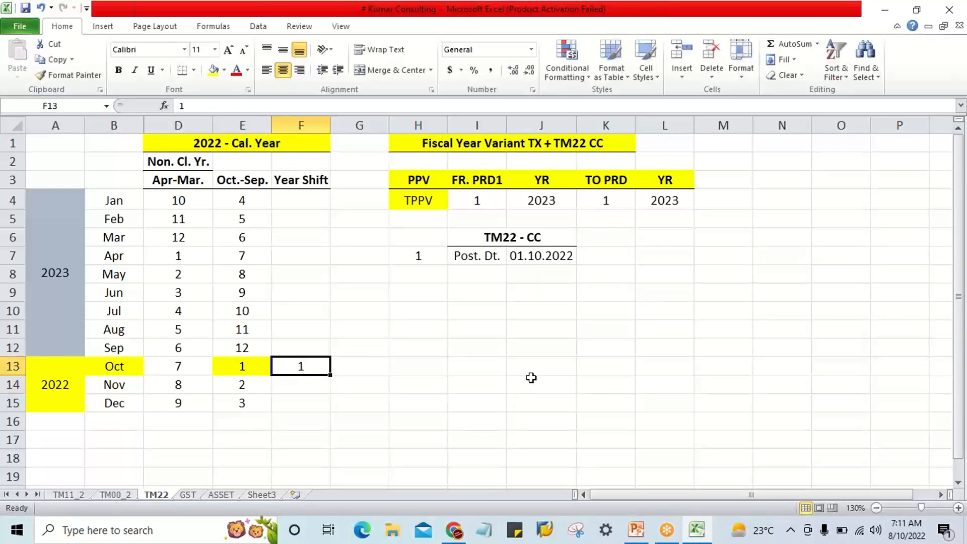
pyautogui.write("'")
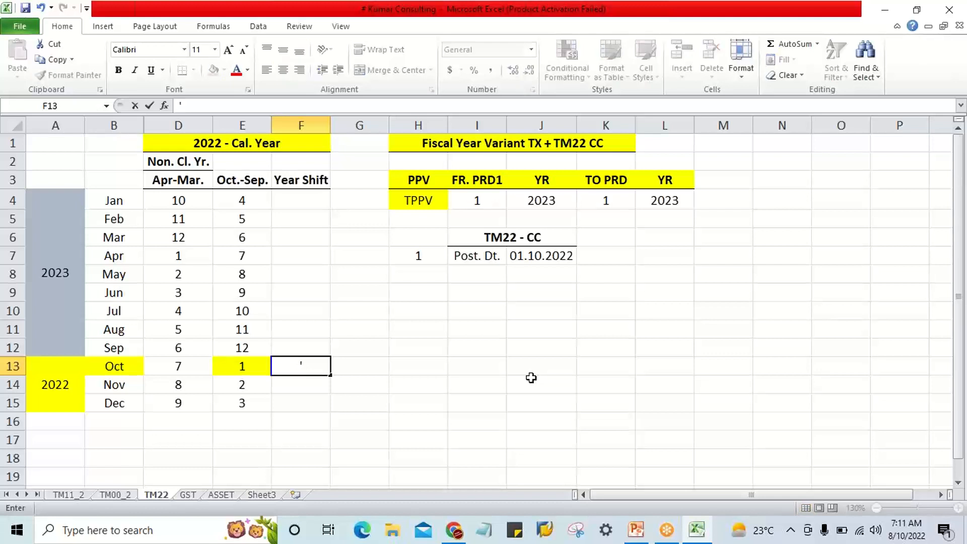
pyautogui.write('+1')
pyautogui.press('Return')
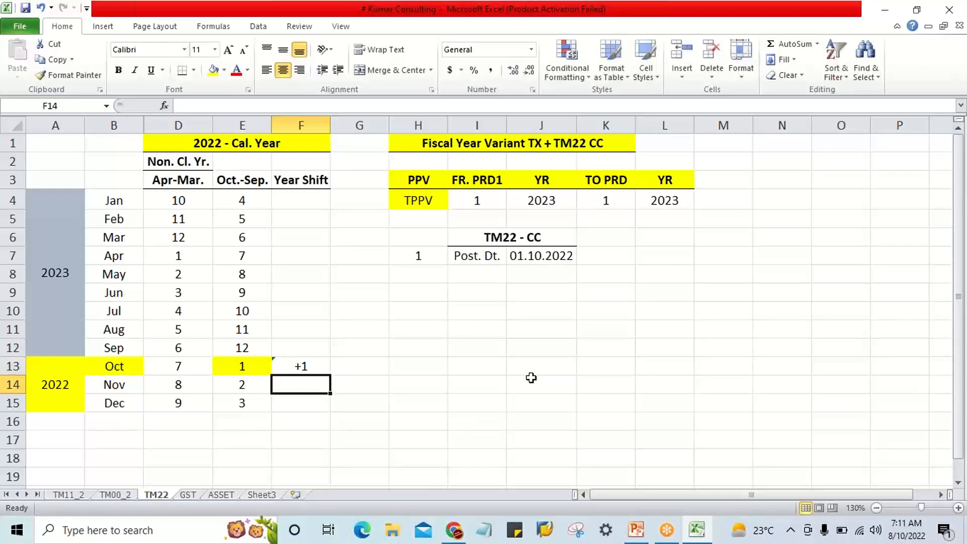
# Copy October's +1 year shift down to November and December in F14:F15.
pyautogui.click(311, 370)
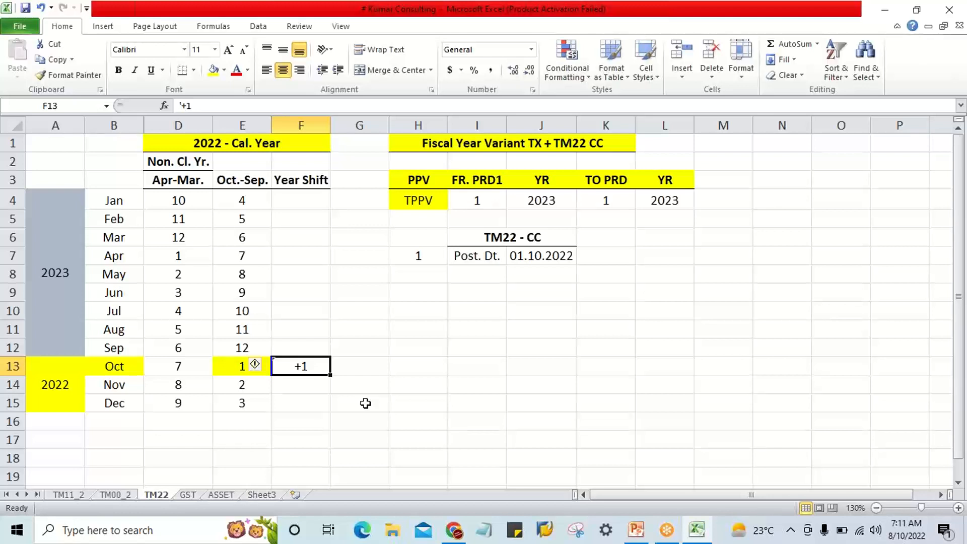
pyautogui.press('Down')
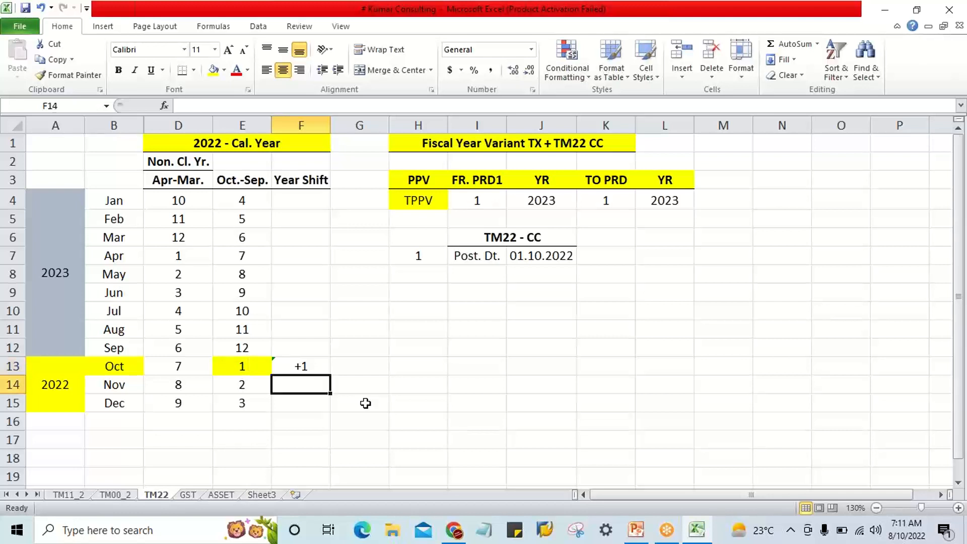
pyautogui.hotkey('ctrl', 'd')
pyautogui.press('Down')
pyautogui.hotkey('ctrl', 'd')
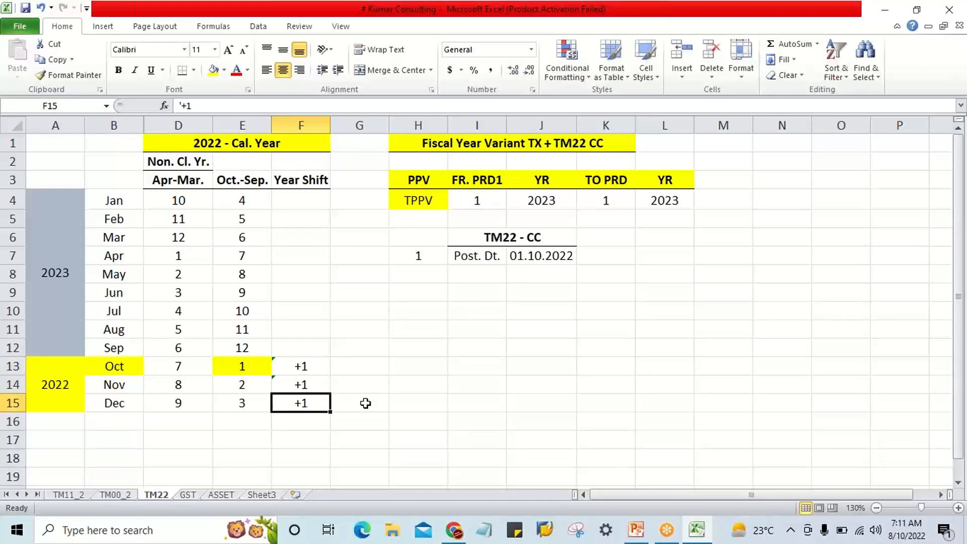
pyautogui.press('Down')
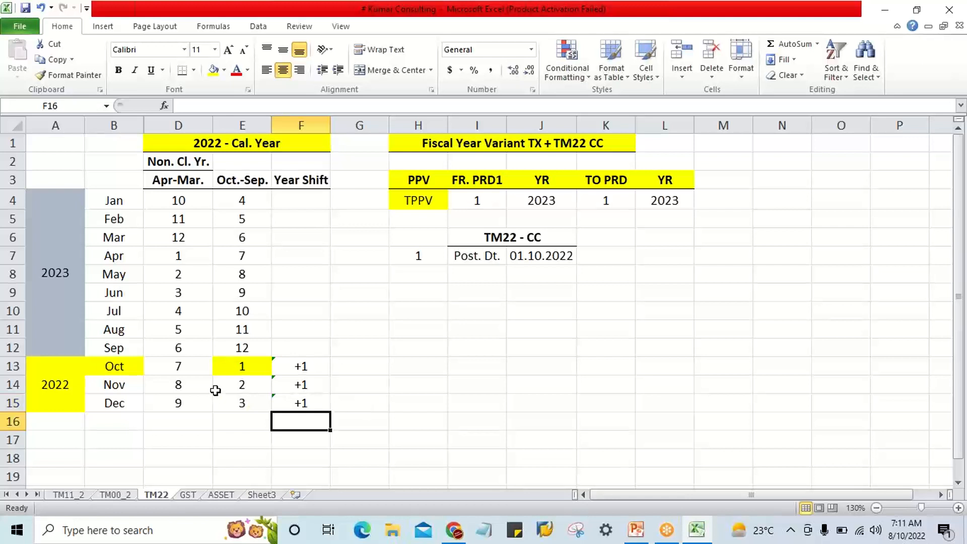
pyautogui.click(122, 392)
pyautogui.click(114, 366)
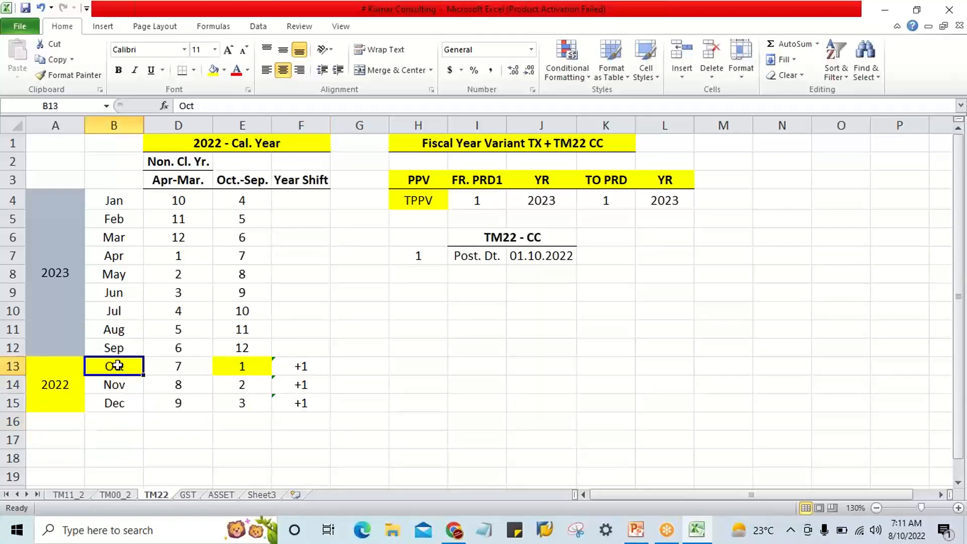
# Examine October in B13 alongside its Oct.-Sep. period number in E13 and the calendar year heading above the table.
pyautogui.click(242, 367)
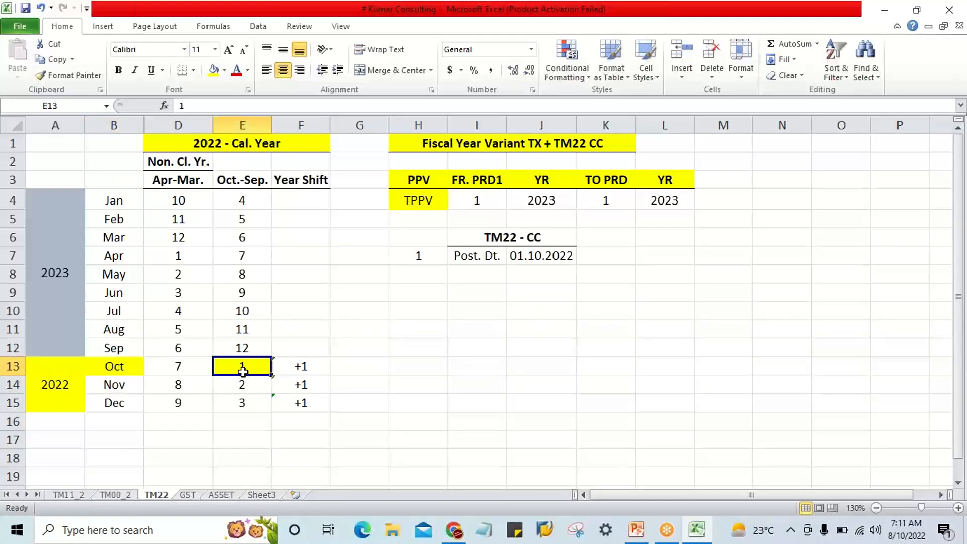
pyautogui.click(120, 366)
pyautogui.click(244, 367)
pyautogui.click(123, 368)
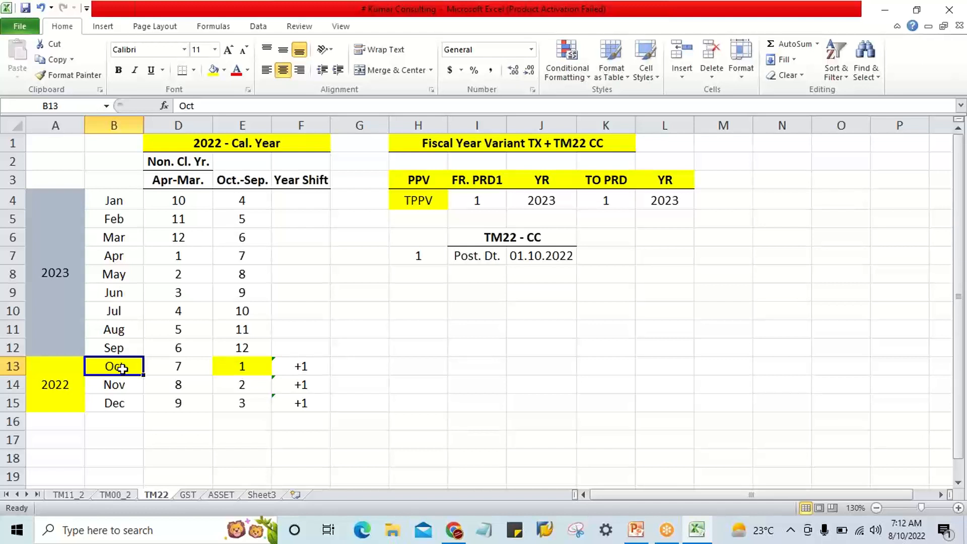
pyautogui.click(245, 367)
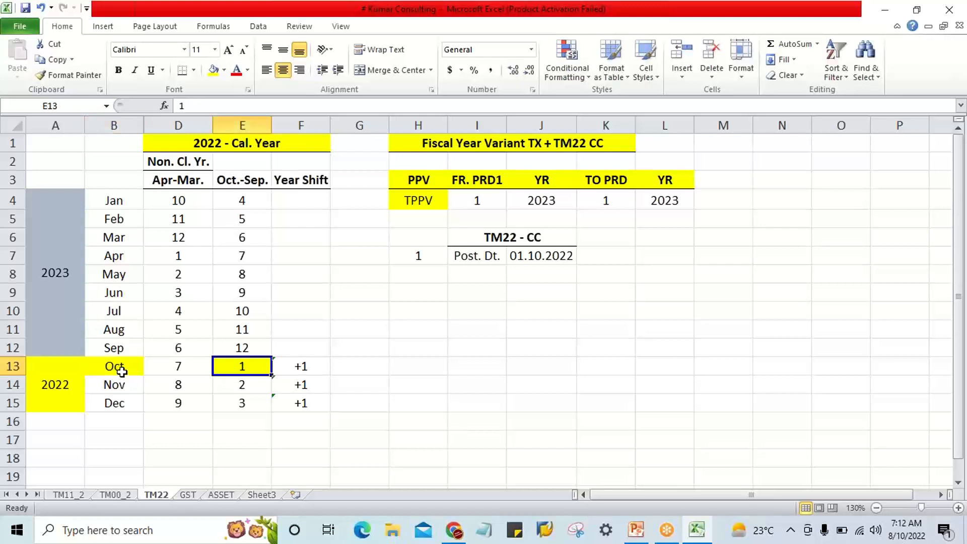
pyautogui.click(120, 368)
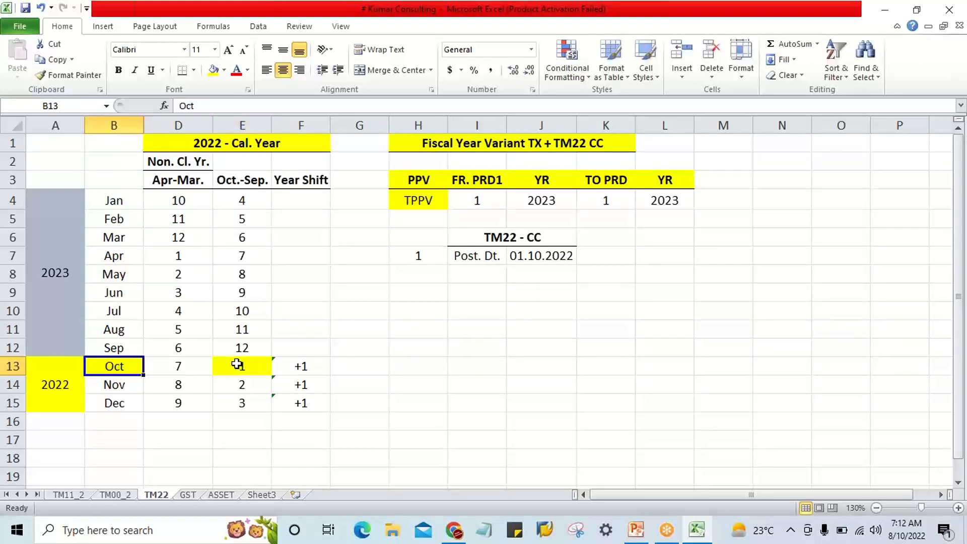
pyautogui.click(257, 146)
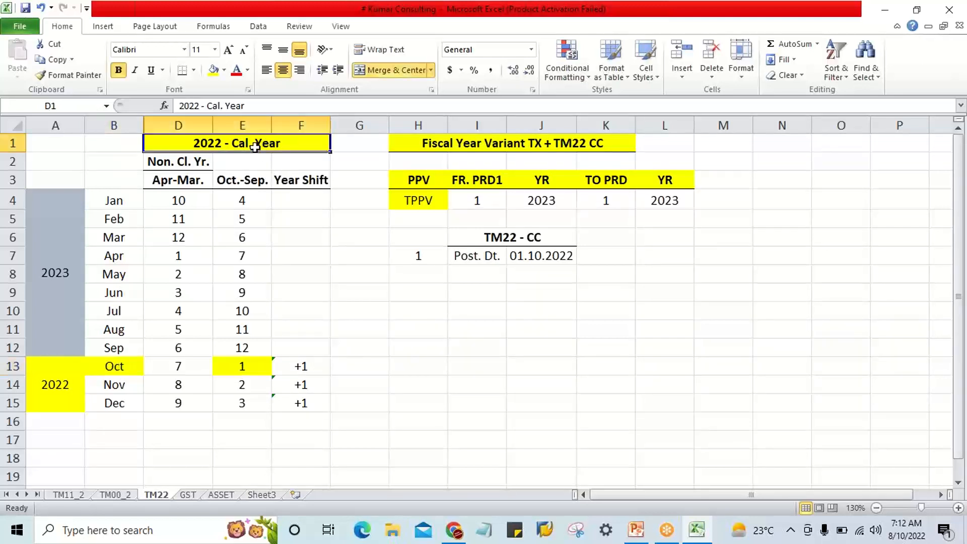
pyautogui.click(113, 363)
# Compare the posting date in J7 with the TPPV row's from period in I4 and its year in J4.
pyautogui.click(525, 254)
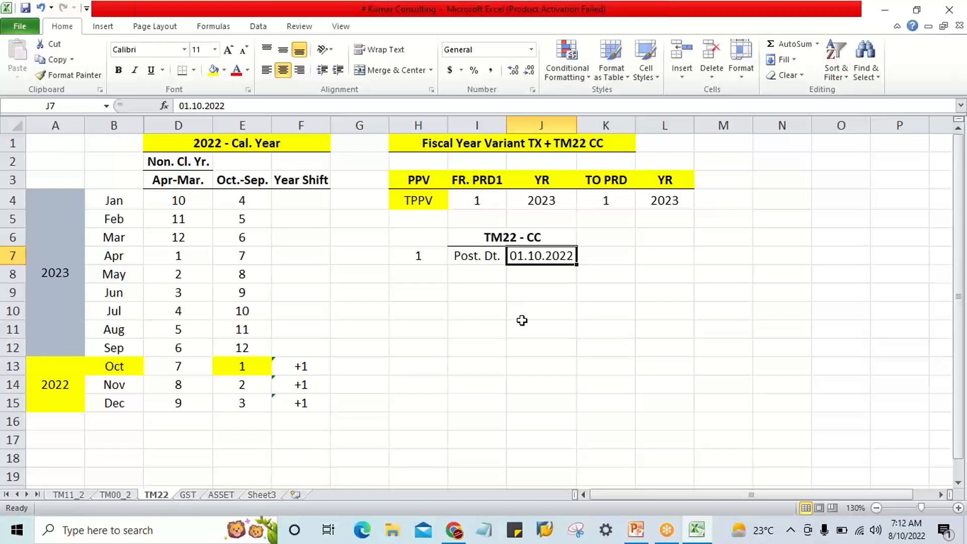
pyautogui.click(483, 202)
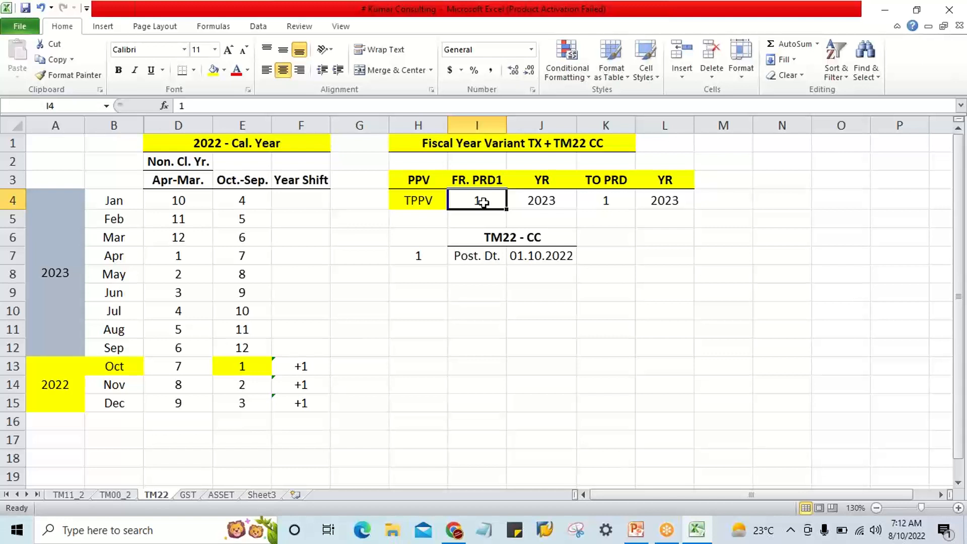
pyautogui.click(532, 200)
pyautogui.click(491, 203)
pyautogui.click(519, 200)
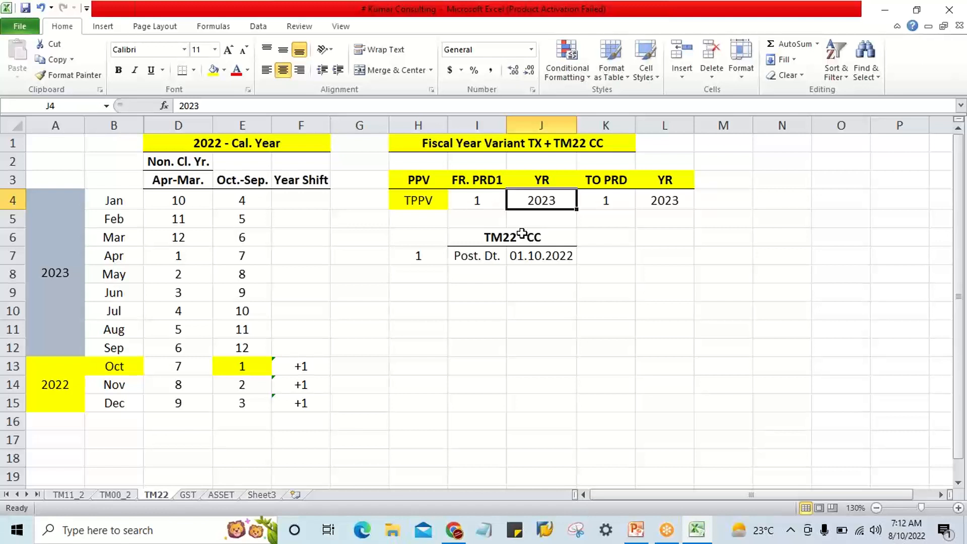
pyautogui.click(534, 255)
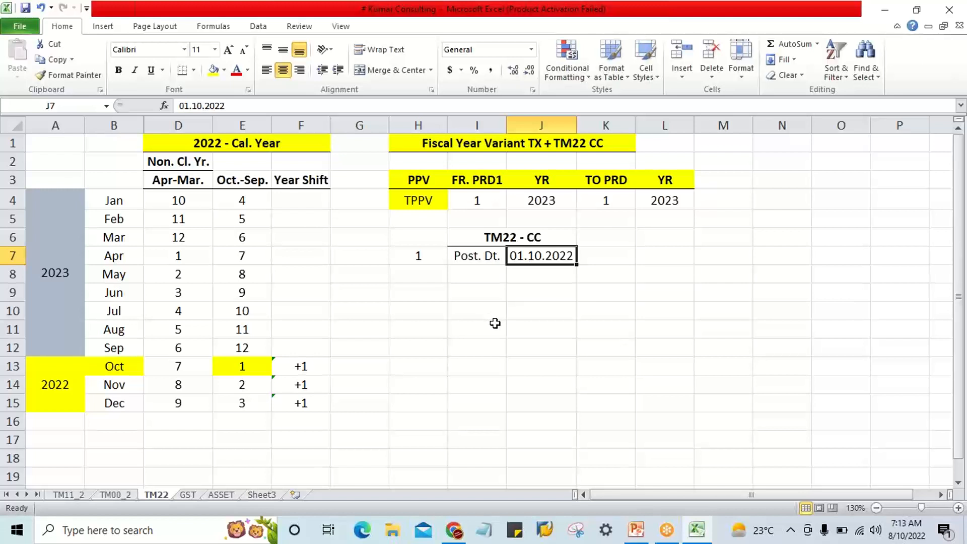
# Review the TPPV variant's from period, to period and first year in cells H4 to K4.
pyautogui.click(420, 202)
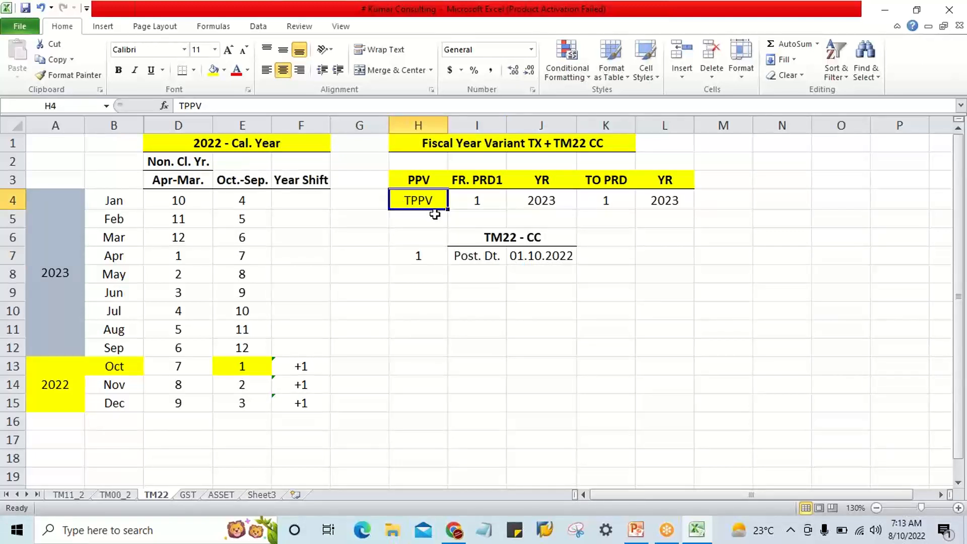
pyautogui.click(487, 201)
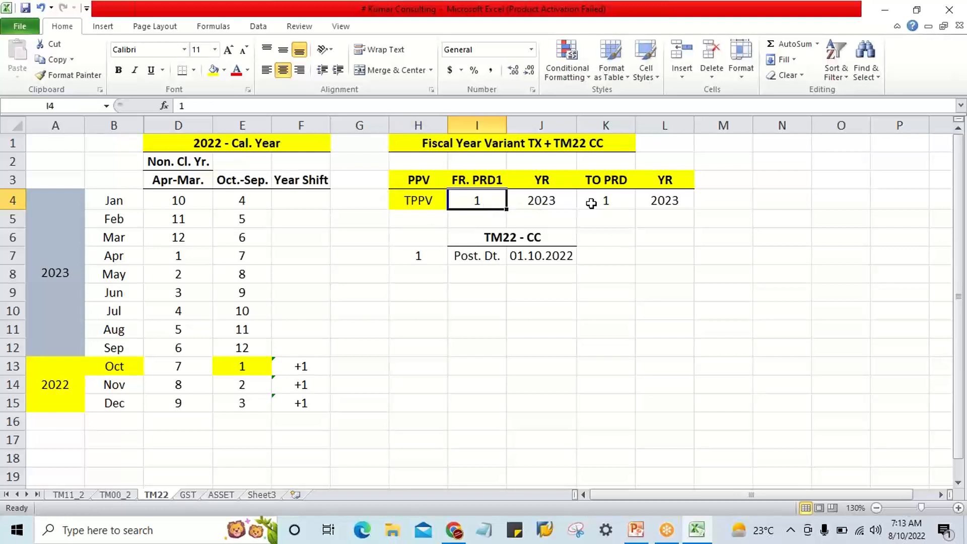
pyautogui.click(607, 201)
pyautogui.click(496, 201)
pyautogui.click(540, 199)
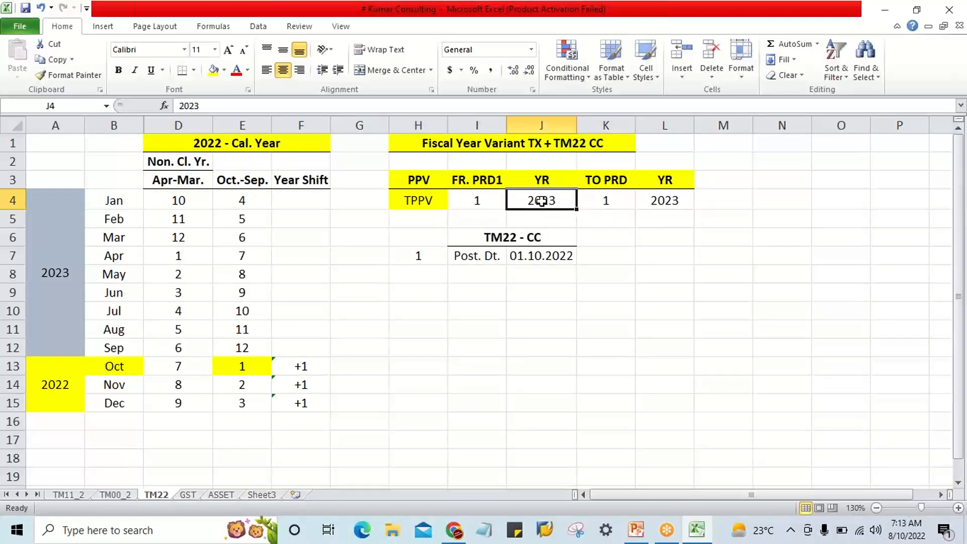
pyautogui.click(487, 202)
pyautogui.click(530, 202)
pyautogui.click(487, 202)
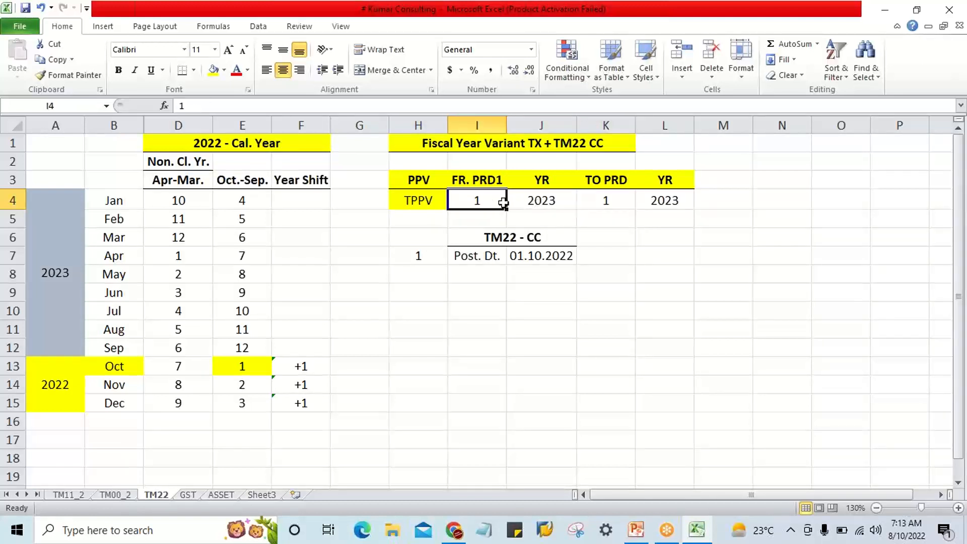
pyautogui.click(544, 201)
# Check the year of the posting date in J7 against the open fiscal year in J4.
pyautogui.click(534, 256)
pyautogui.click(471, 208)
pyautogui.click(535, 211)
pyautogui.click(485, 201)
pyautogui.click(524, 201)
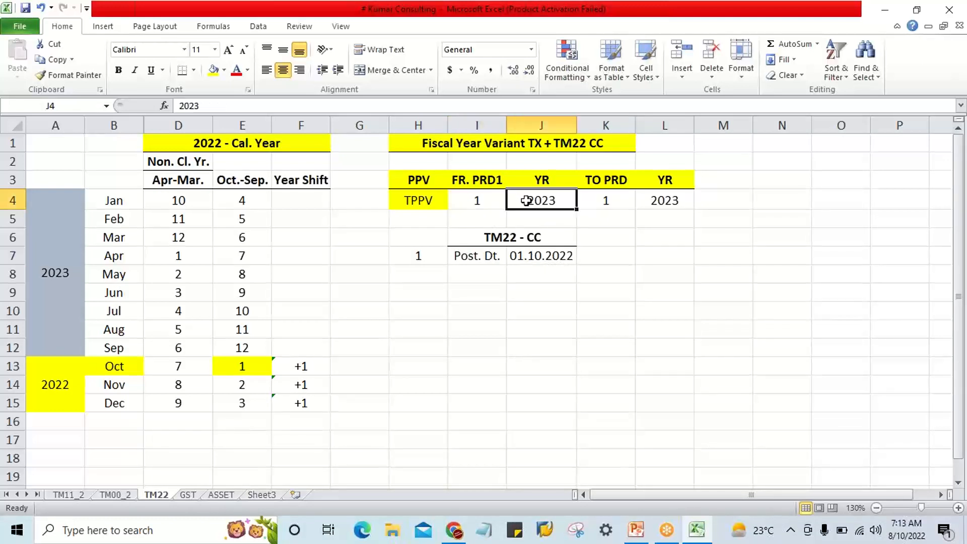
pyautogui.click(525, 253)
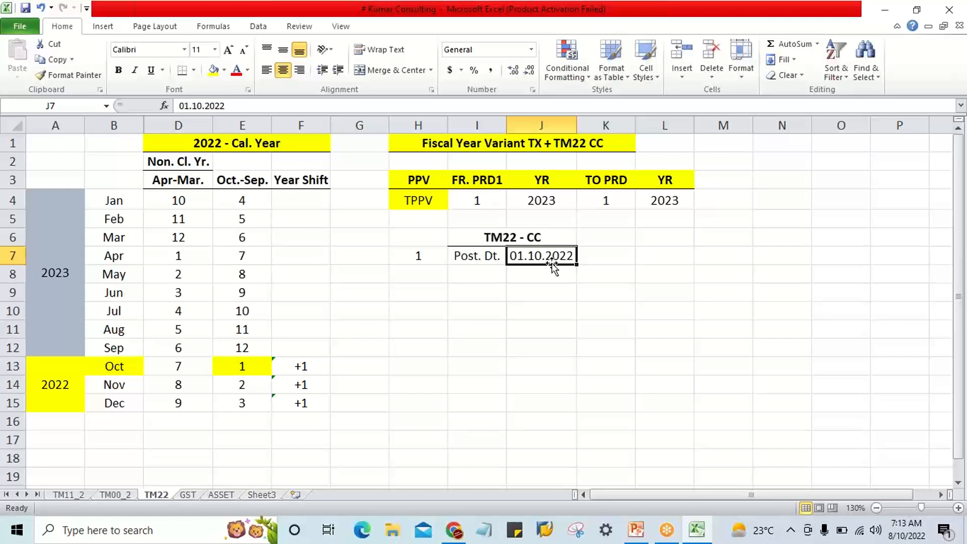
pyautogui.click(544, 201)
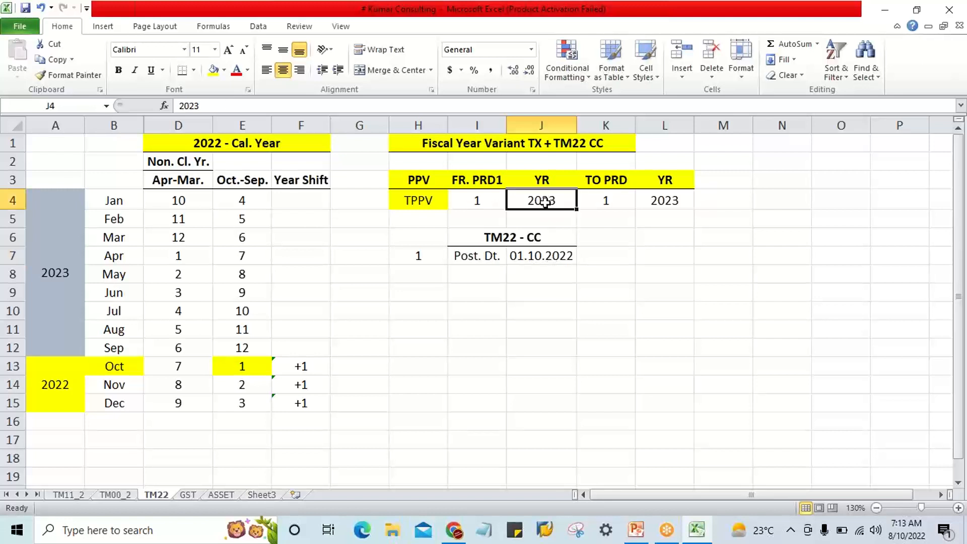
pyautogui.click(556, 257)
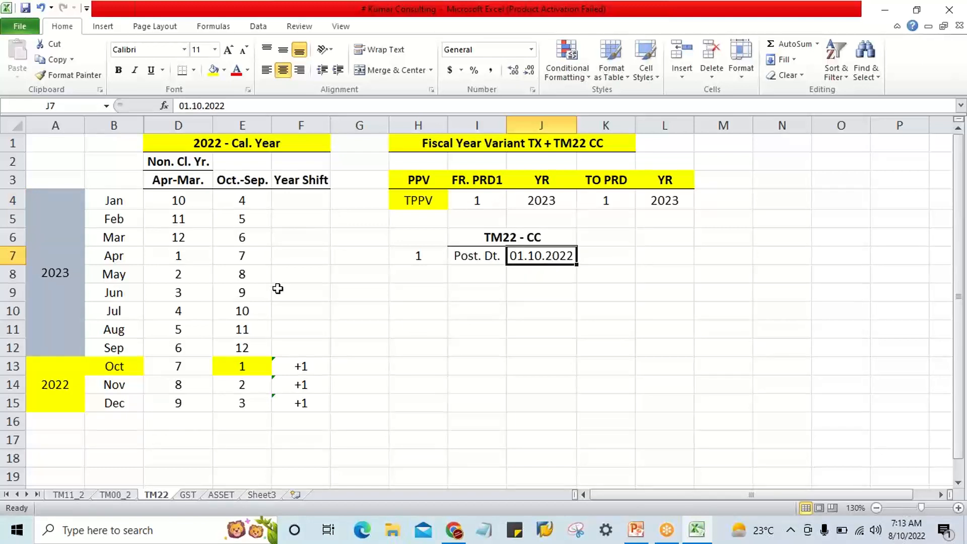
# Trace October's Oct.-Sep. period in E13 to the TPPV from and to periods, and check the posting date against the year in J4.
pyautogui.click(104, 372)
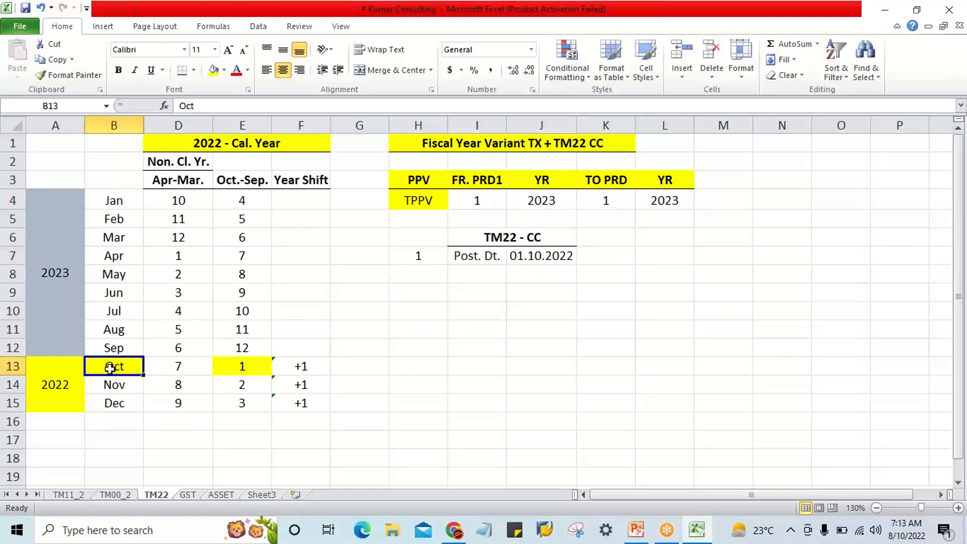
pyautogui.click(241, 369)
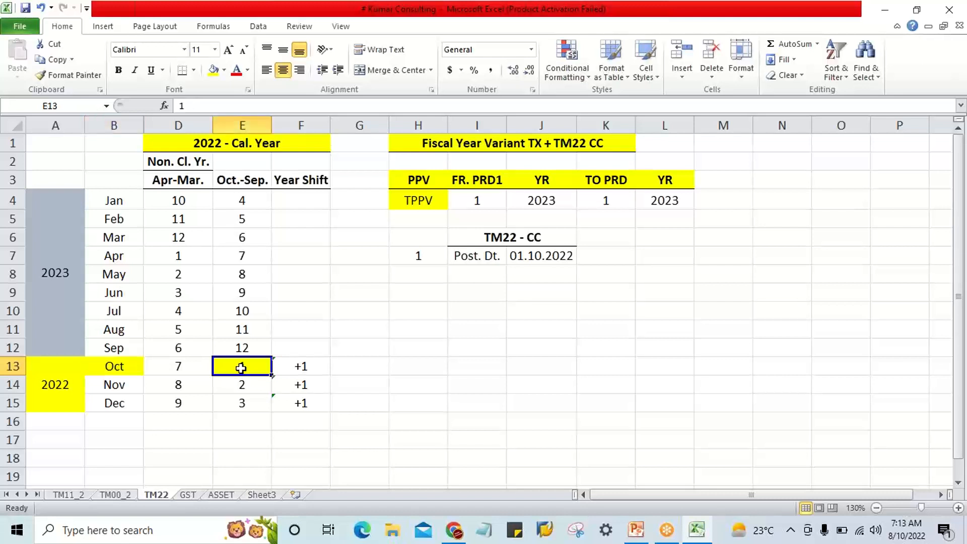
pyautogui.click(462, 202)
pyautogui.click(603, 200)
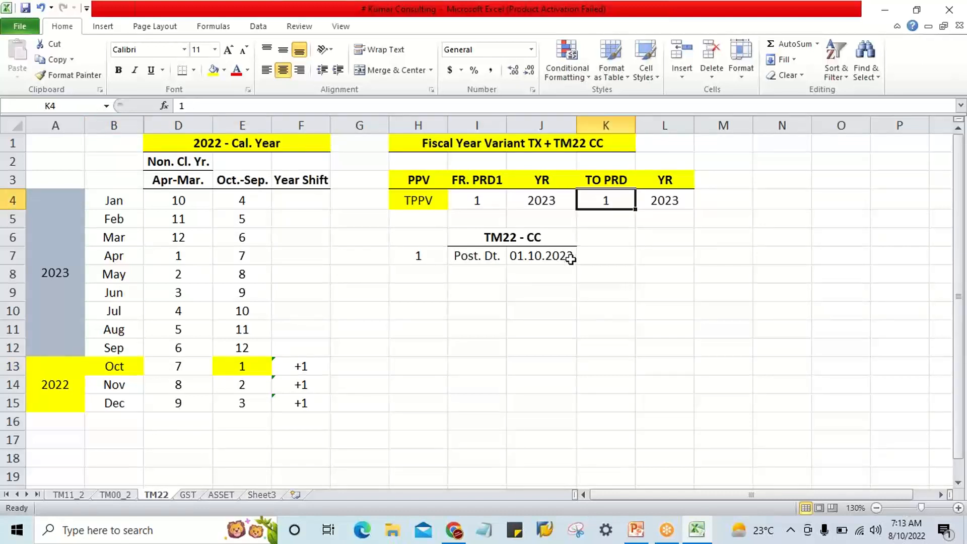
pyautogui.click(570, 259)
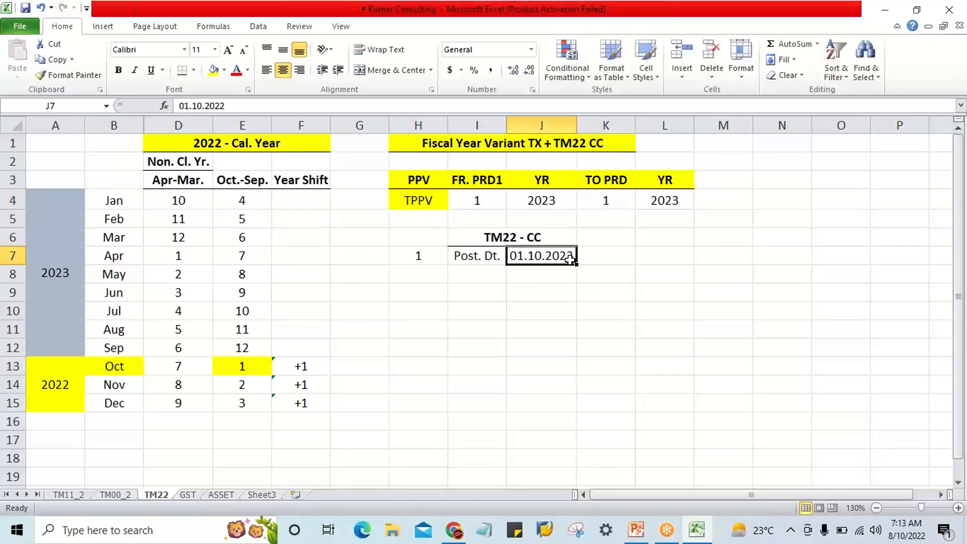
pyautogui.click(559, 202)
pyautogui.click(562, 260)
# Compare the Year Shift cells for October (F13) and January (F4) with the open fiscal year and the posting date.
pyautogui.click(287, 366)
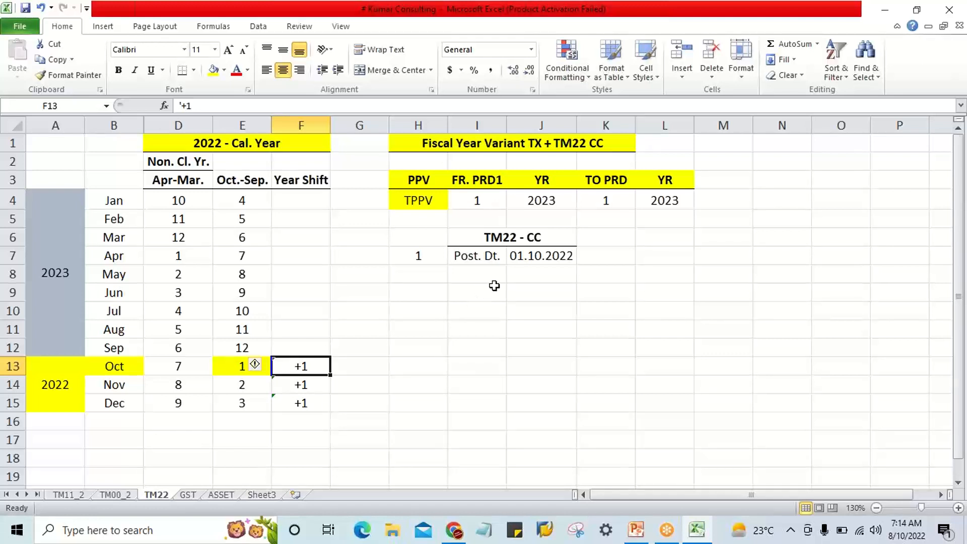
pyautogui.click(540, 200)
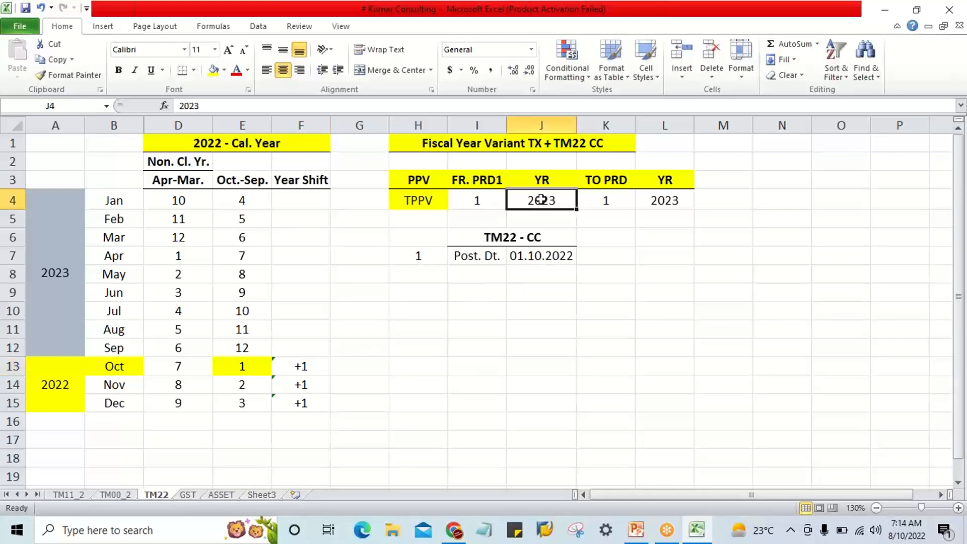
pyautogui.click(309, 202)
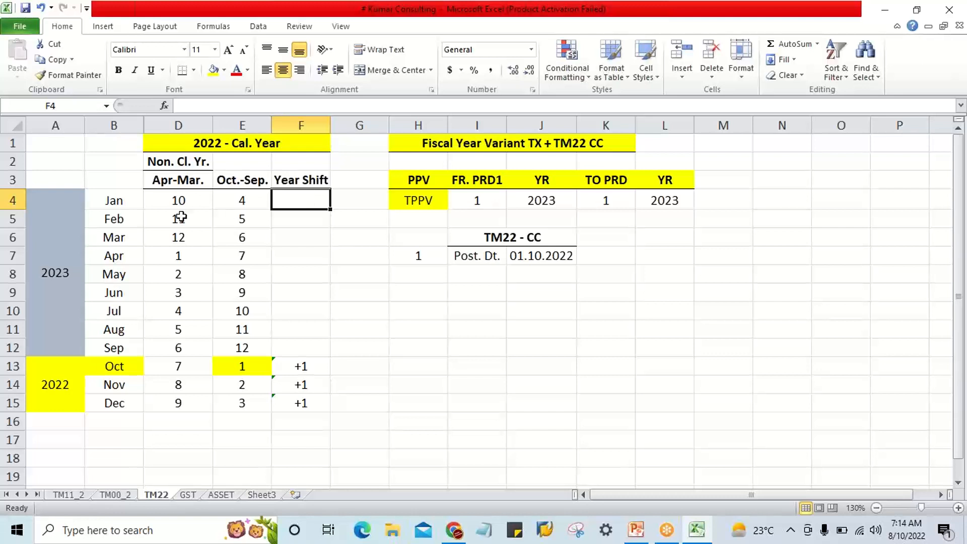
pyautogui.moveTo(179, 201); pyautogui.dragTo(180, 383)
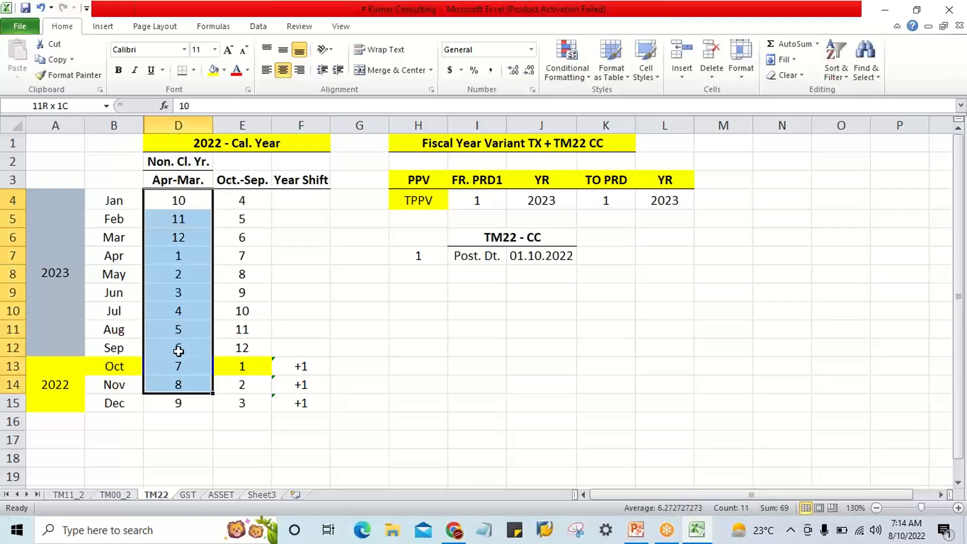
pyautogui.click(182, 201)
pyautogui.click(310, 199)
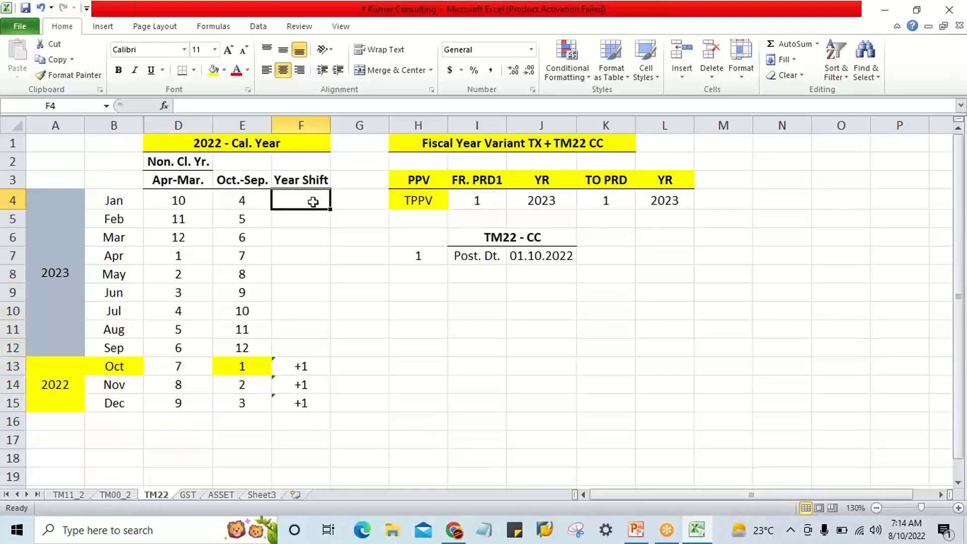
pyautogui.click(564, 260)
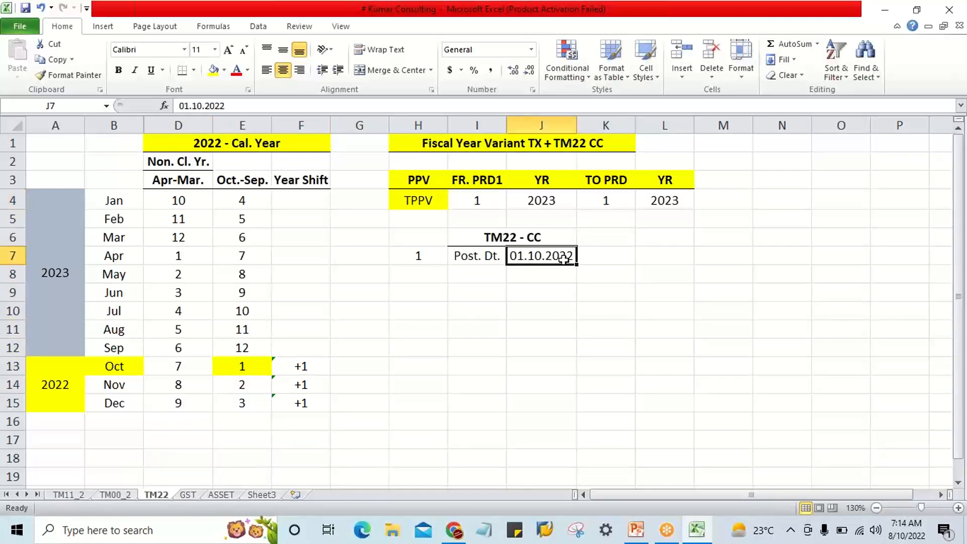
pyautogui.click(287, 202)
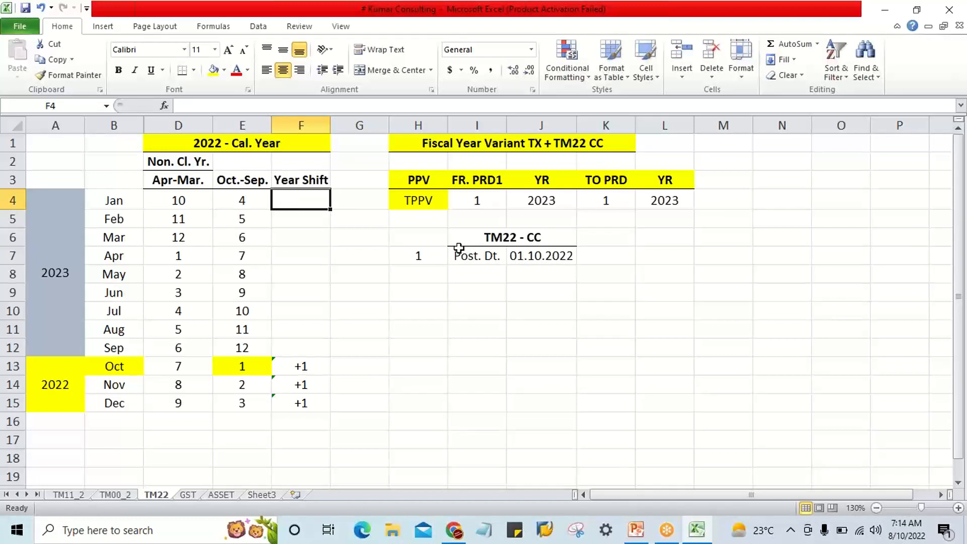
pyautogui.click(559, 258)
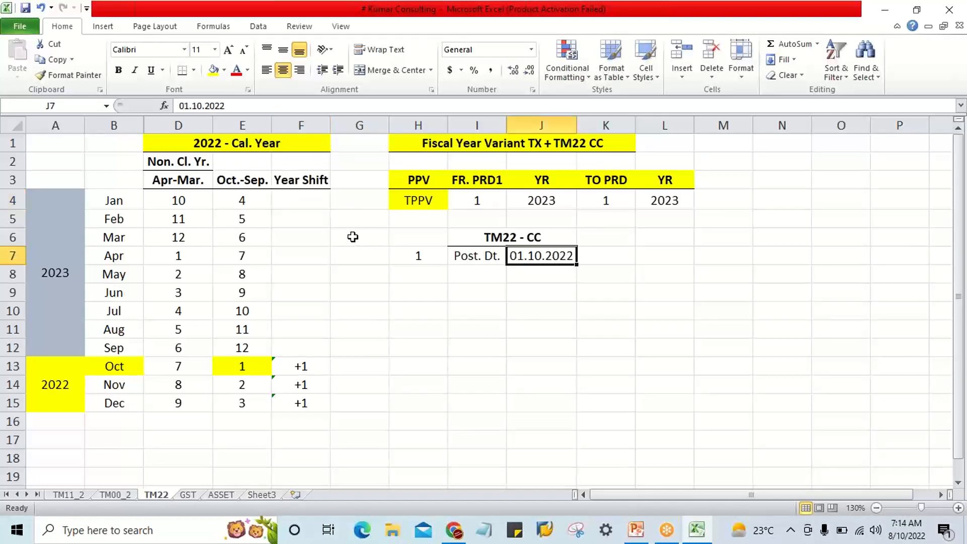
pyautogui.click(307, 200)
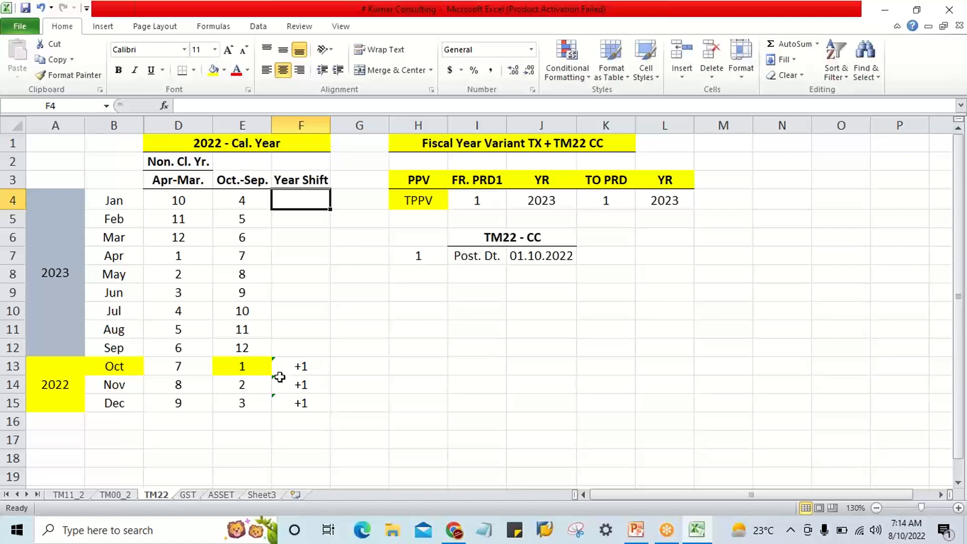
# Examine the October-December months in B13:B15 against the January-September months in B4:B12 and their year label in A4.
pyautogui.moveTo(119, 368); pyautogui.dragTo(121, 398)
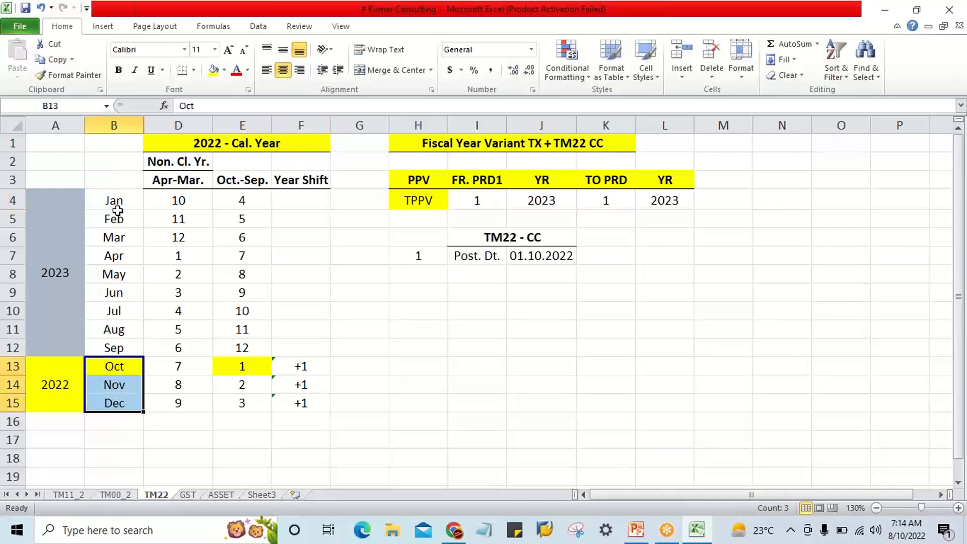
pyautogui.moveTo(113, 201); pyautogui.dragTo(121, 344)
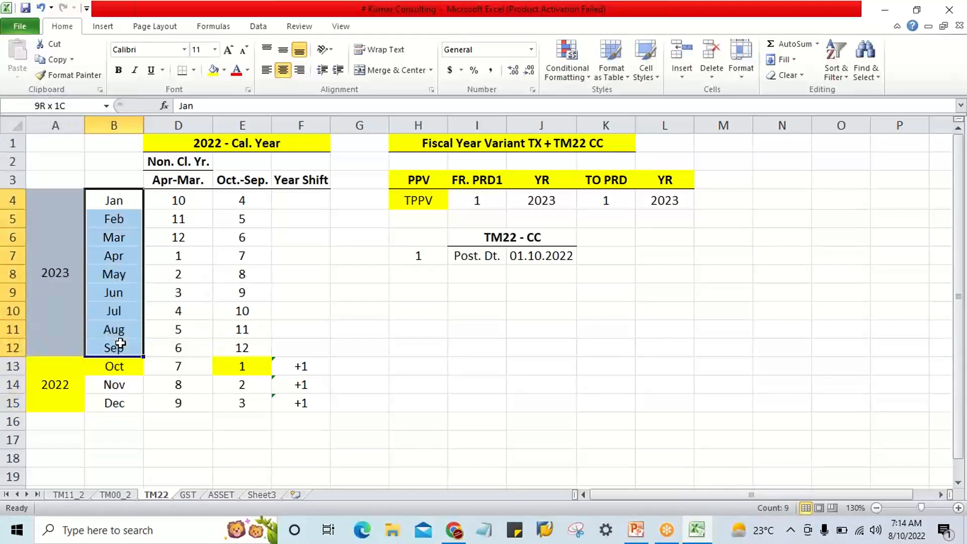
pyautogui.moveTo(114, 201); pyautogui.dragTo(117, 347)
pyautogui.click(119, 218)
pyautogui.moveTo(116, 238); pyautogui.dragTo(121, 259)
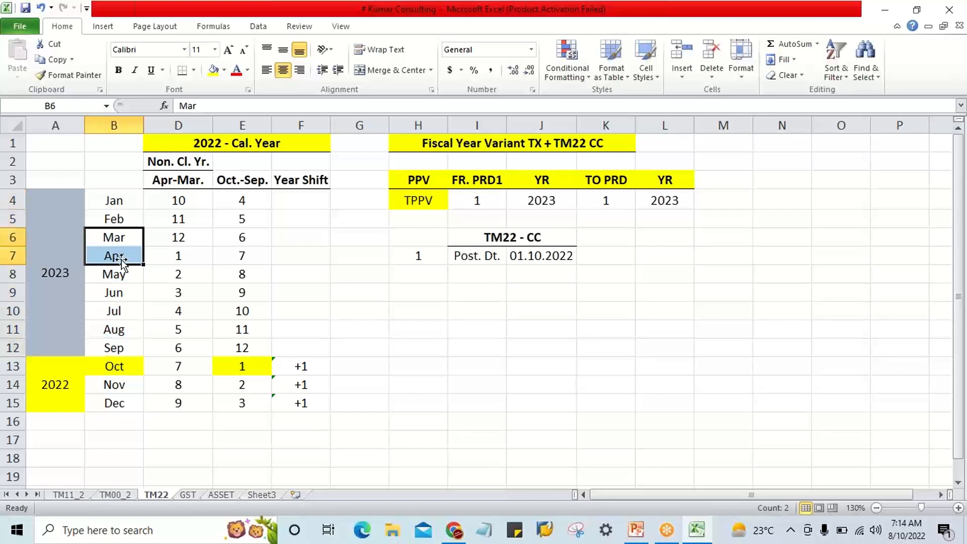
pyautogui.click(121, 293)
pyautogui.click(63, 243)
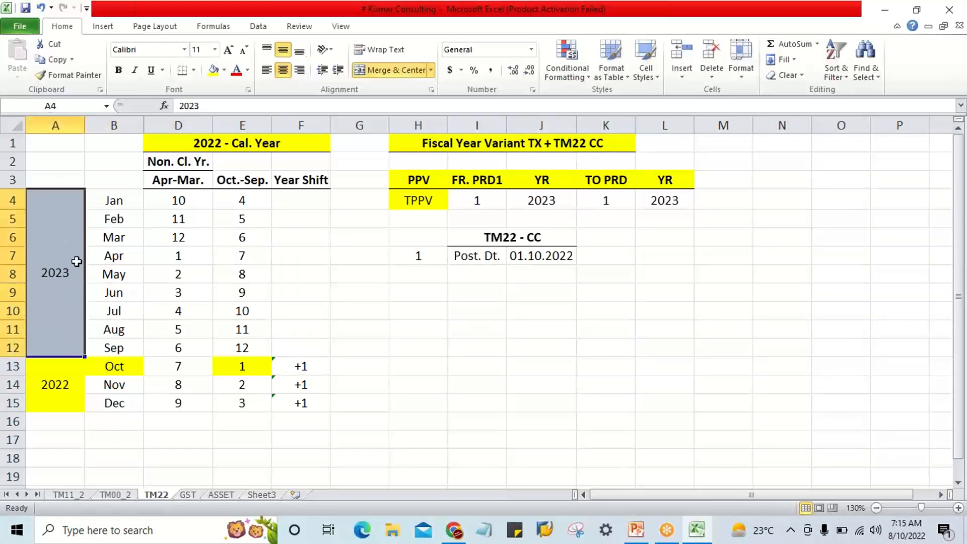
pyautogui.moveTo(113, 200); pyautogui.dragTo(131, 342)
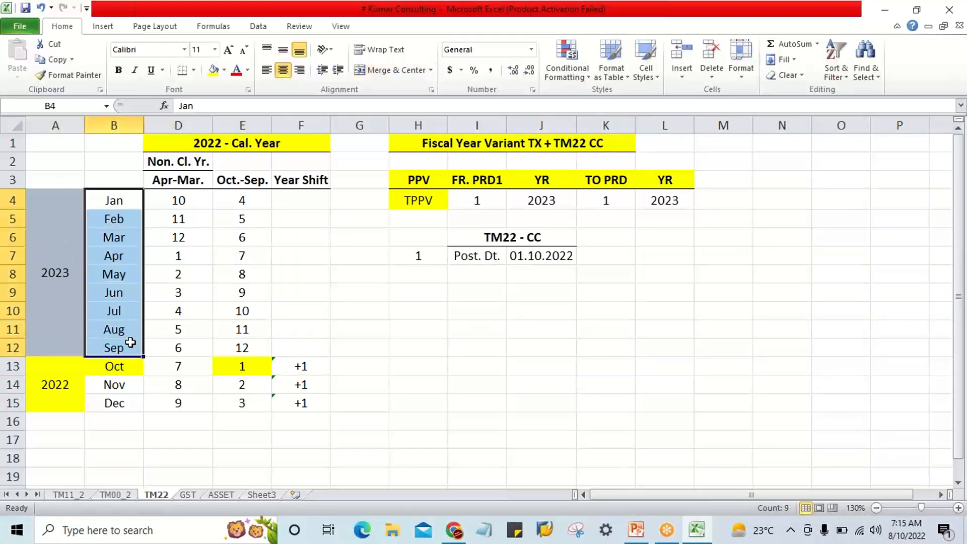
# Review the October, November and December cells in B13:B15 one by one and as a group.
pyautogui.click(103, 367)
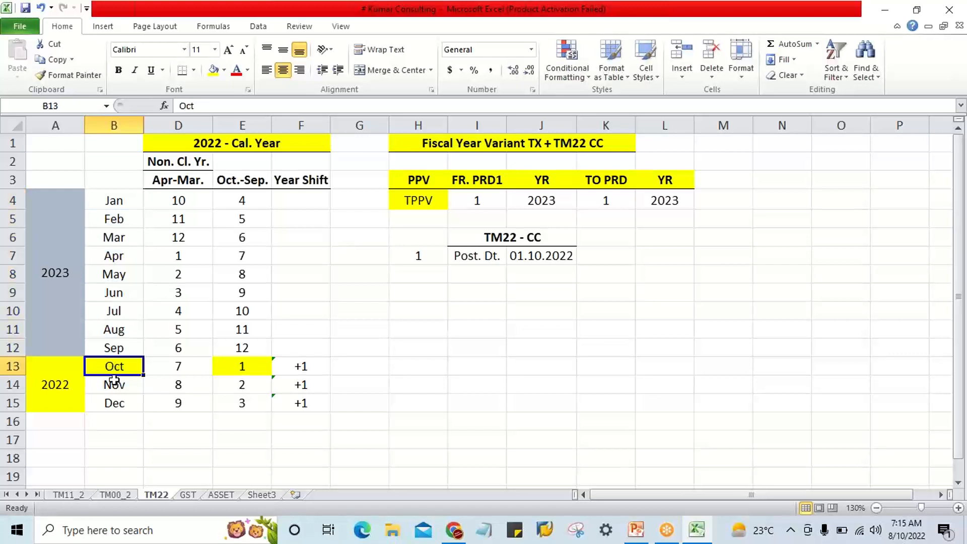
pyautogui.click(114, 379)
pyautogui.click(113, 402)
pyautogui.moveTo(122, 402); pyautogui.dragTo(123, 399)
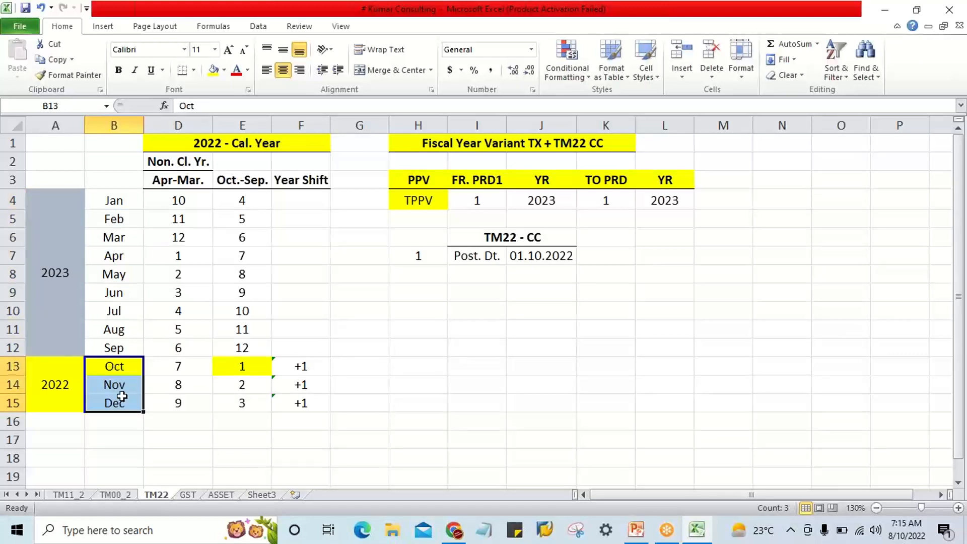
pyautogui.moveTo(122, 366); pyautogui.dragTo(122, 399)
# Compare September in B12 with October in B13 at the boundary between the two year groups.
pyautogui.click(123, 330)
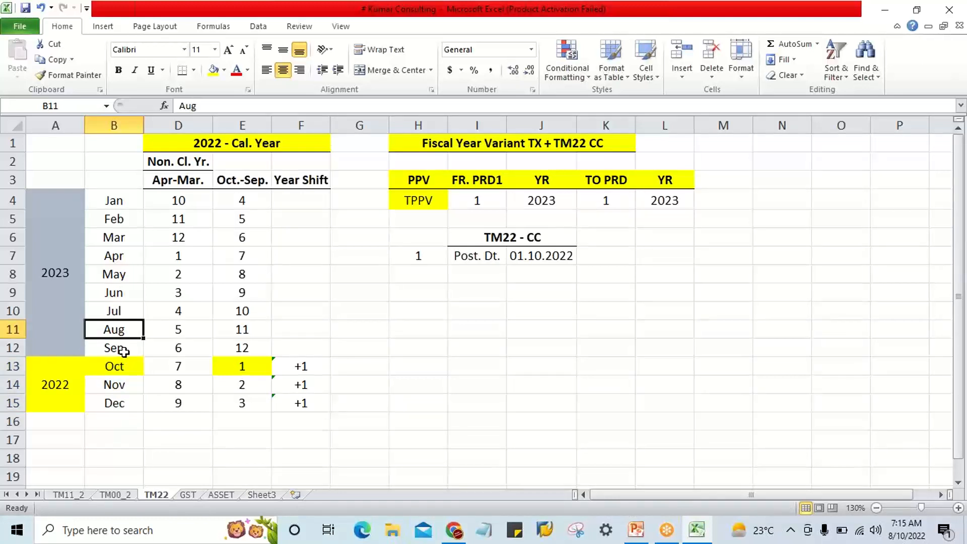
pyautogui.click(122, 349)
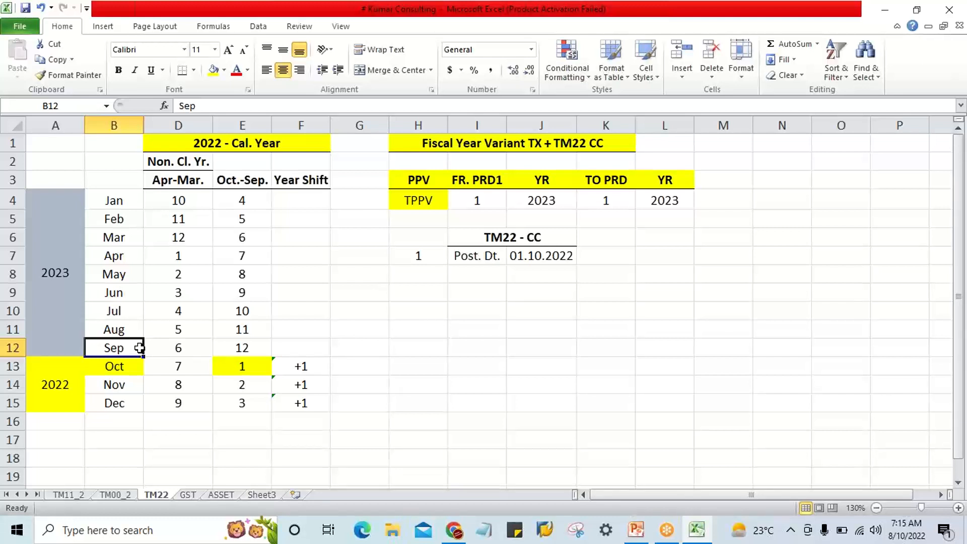
pyautogui.click(114, 367)
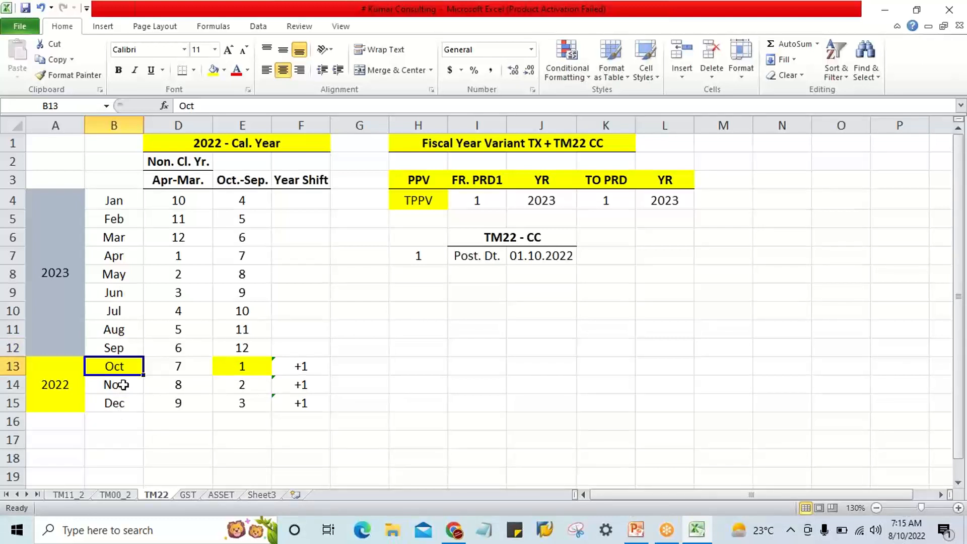
pyautogui.click(125, 348)
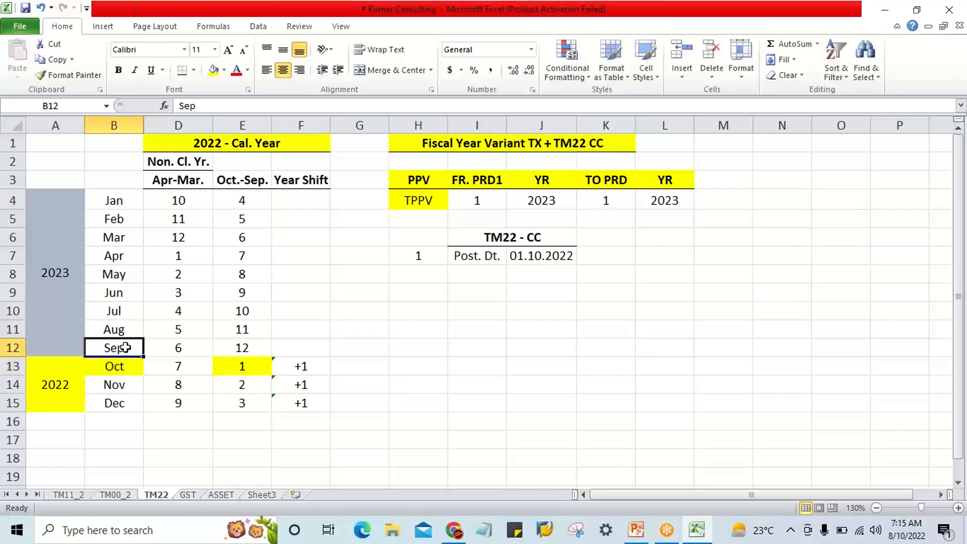
pyautogui.click(114, 365)
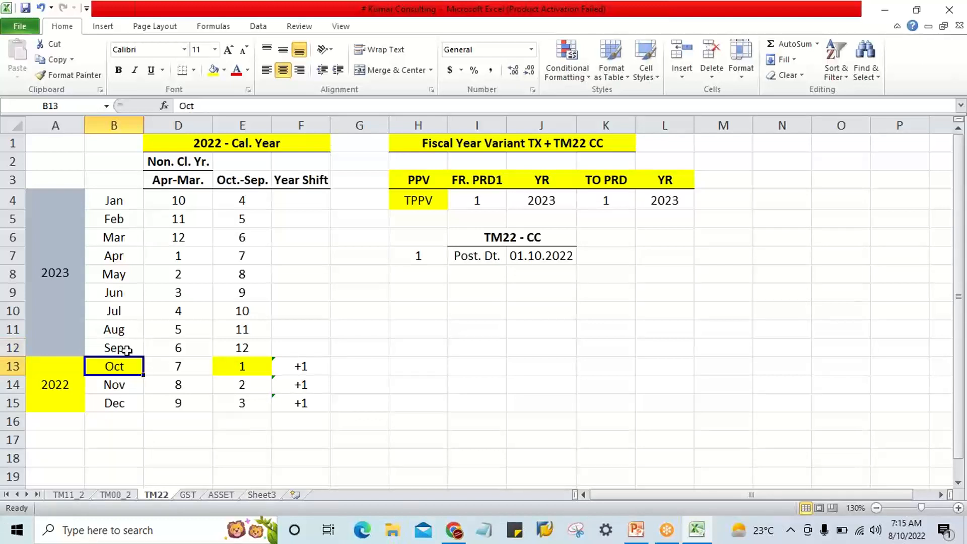
# Relate October to the calendar-year heading in D1, its year label in A13, the posting date in J7 and the year shifts in F13:F15.
pyautogui.click(225, 144)
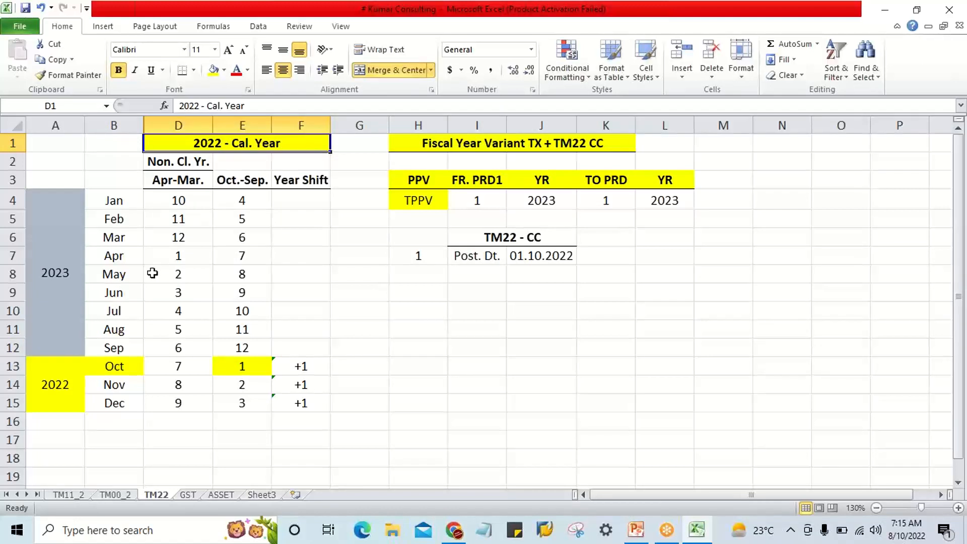
pyautogui.click(118, 366)
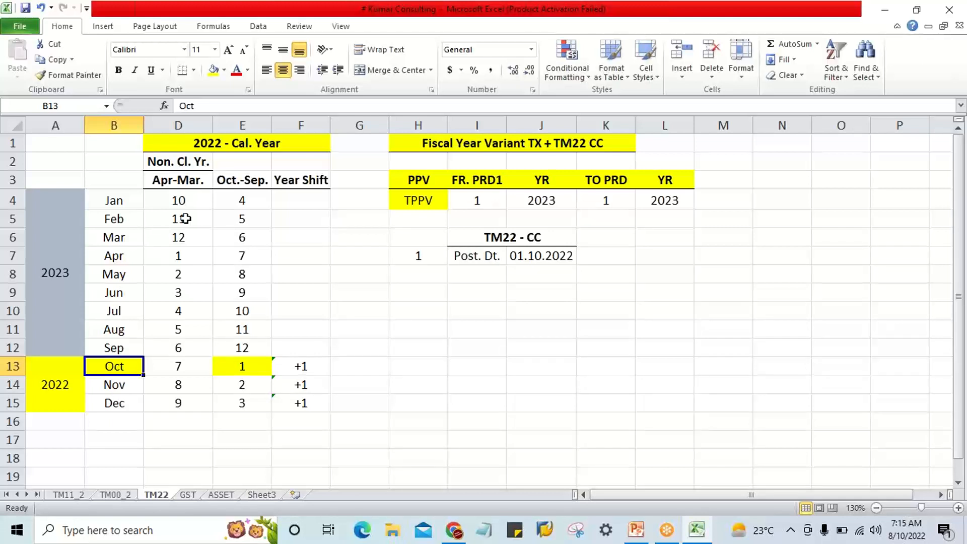
pyautogui.click(75, 371)
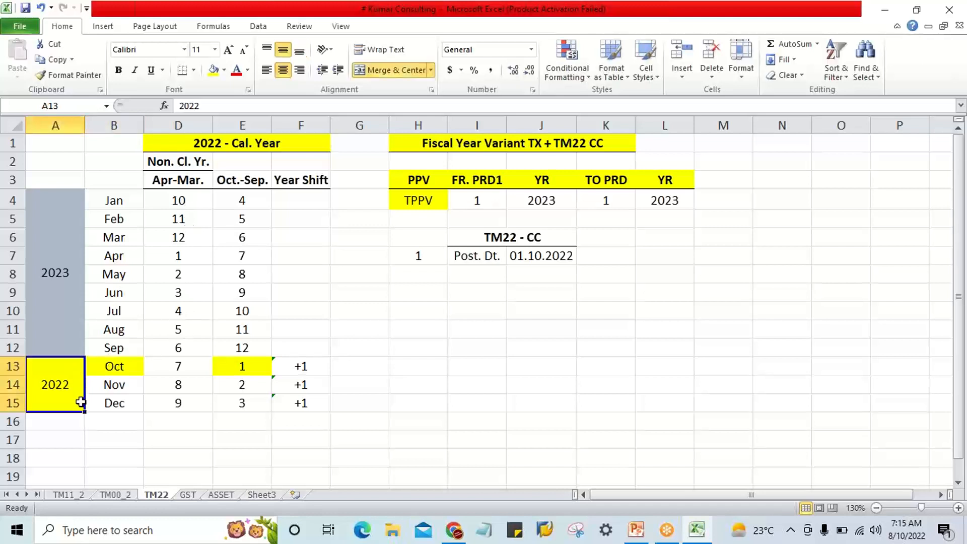
pyautogui.click(118, 367)
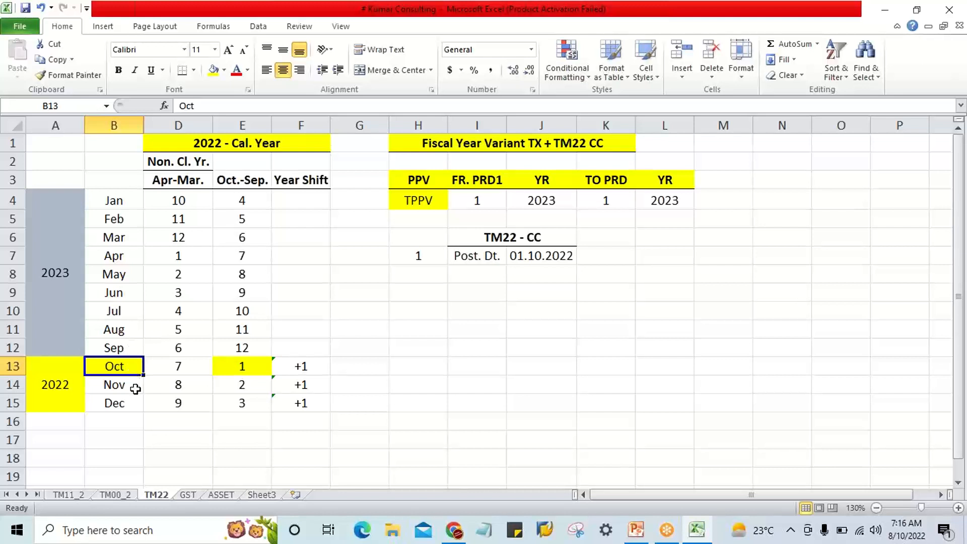
pyautogui.click(551, 262)
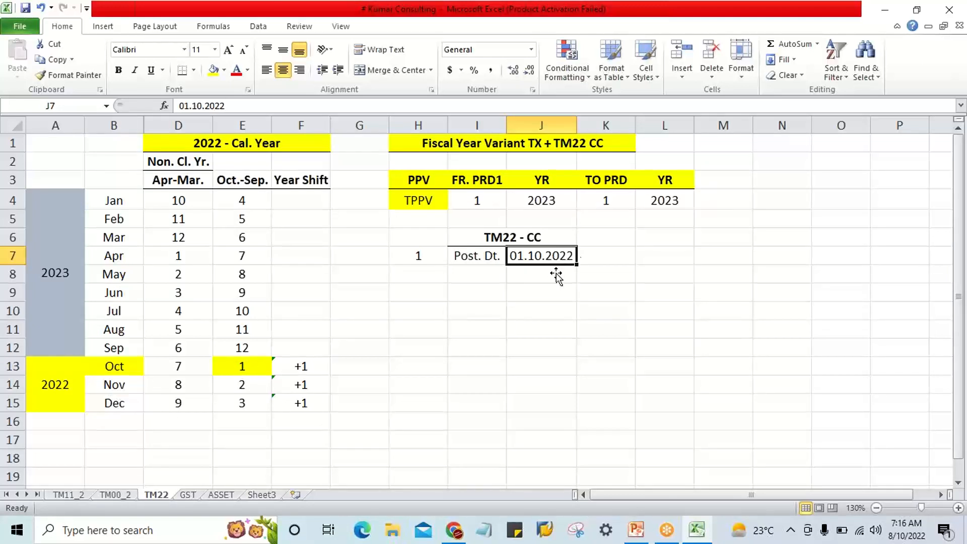
pyautogui.moveTo(301, 370); pyautogui.dragTo(296, 401)
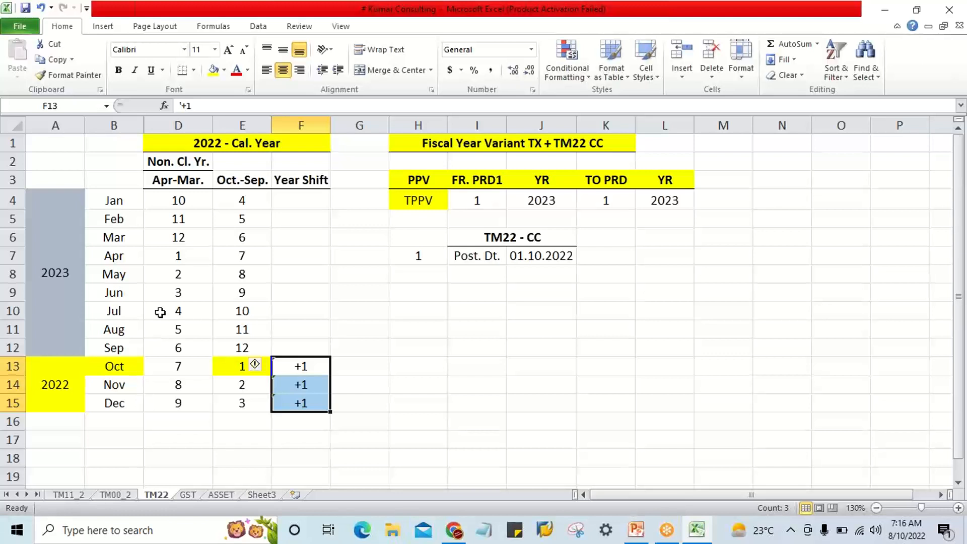
# Change the posting date in J7 to 01.01.2023 for the January example.
pyautogui.click(108, 201)
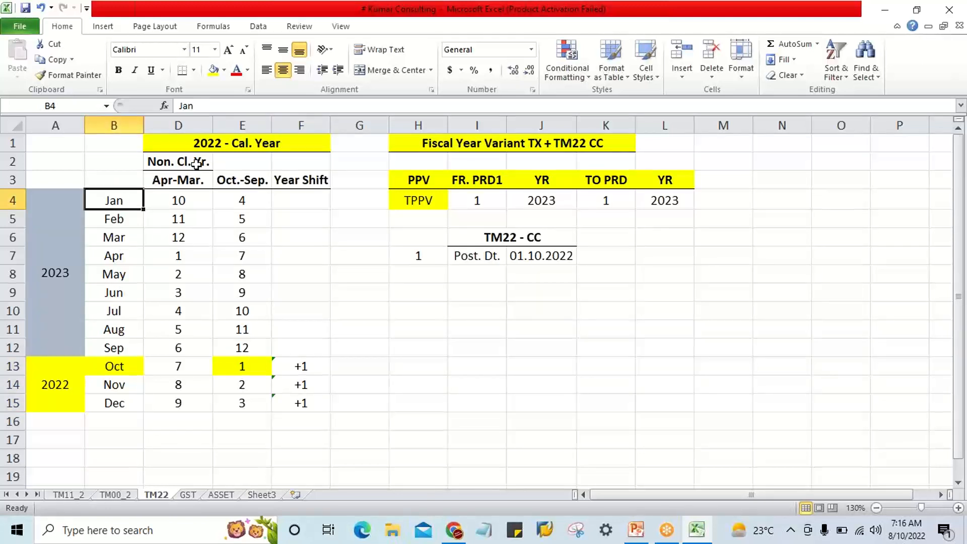
pyautogui.click(217, 143)
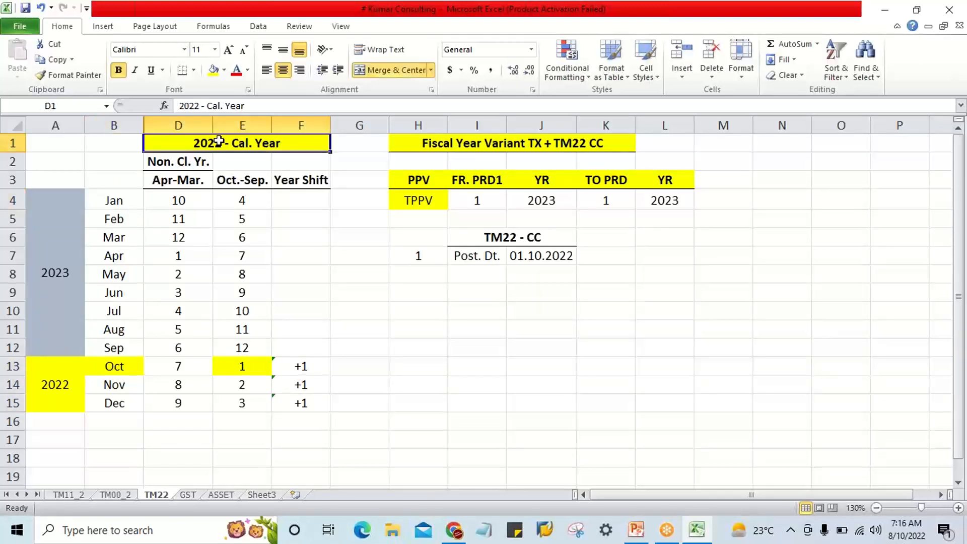
pyautogui.click(548, 256)
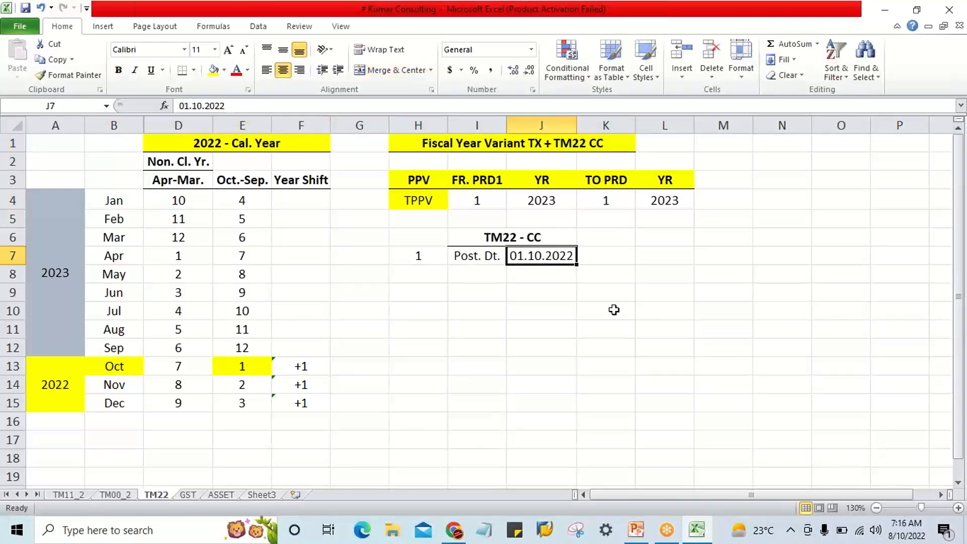
pyautogui.write('01.01.')
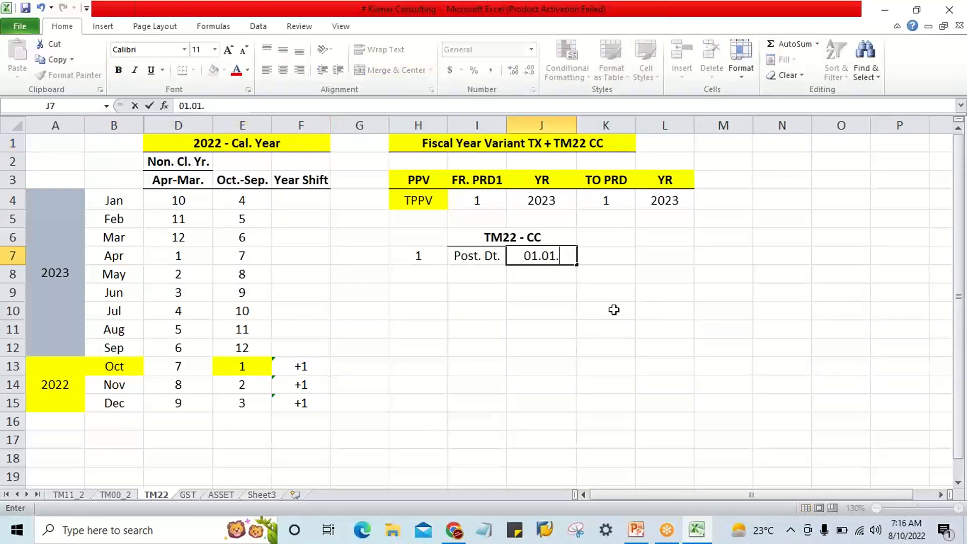
pyautogui.write('2022')
pyautogui.press('BackSpace')
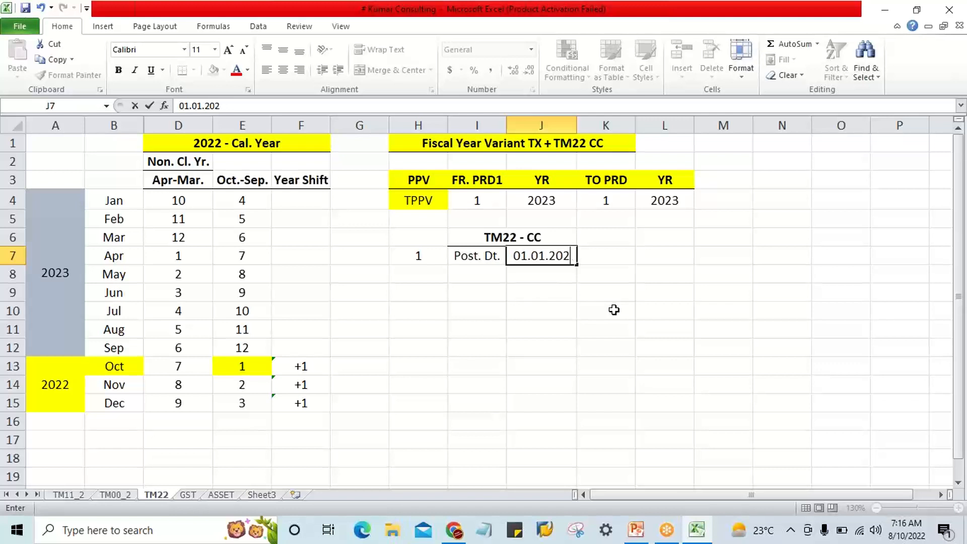
pyautogui.write('3')
pyautogui.press('Return')
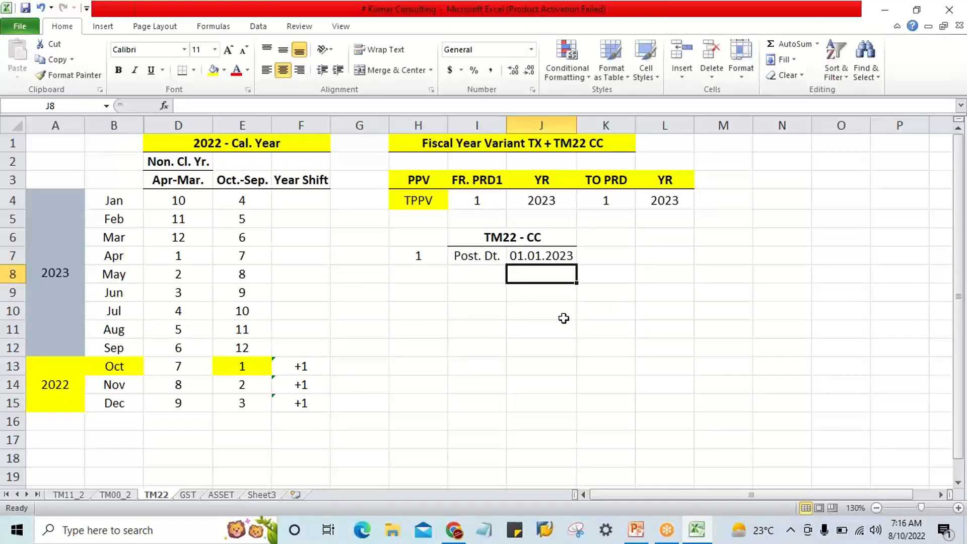
# Compare the October-December months in B13:B15 with the January-September months in B4:B12 and their year label in A4.
pyautogui.moveTo(91, 376); pyautogui.dragTo(99, 414)
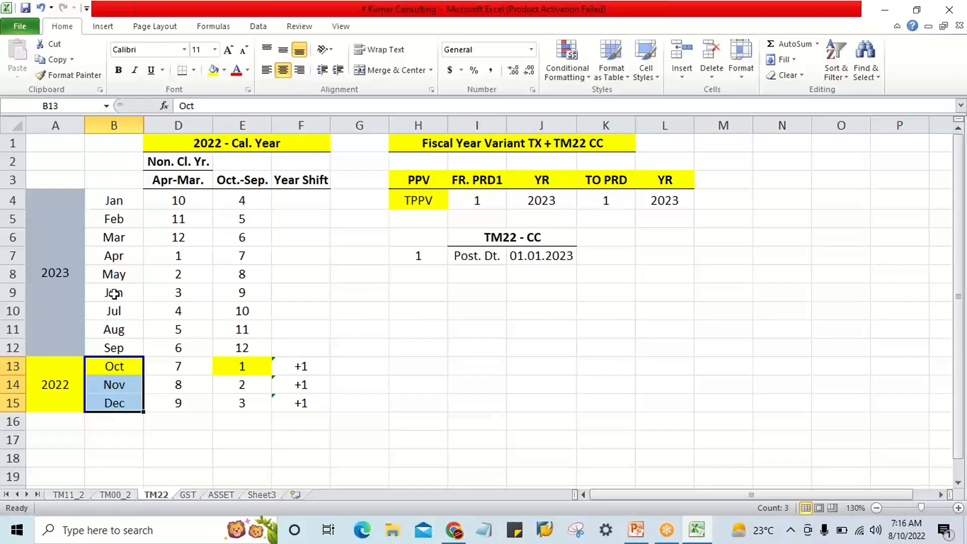
pyautogui.click(128, 369)
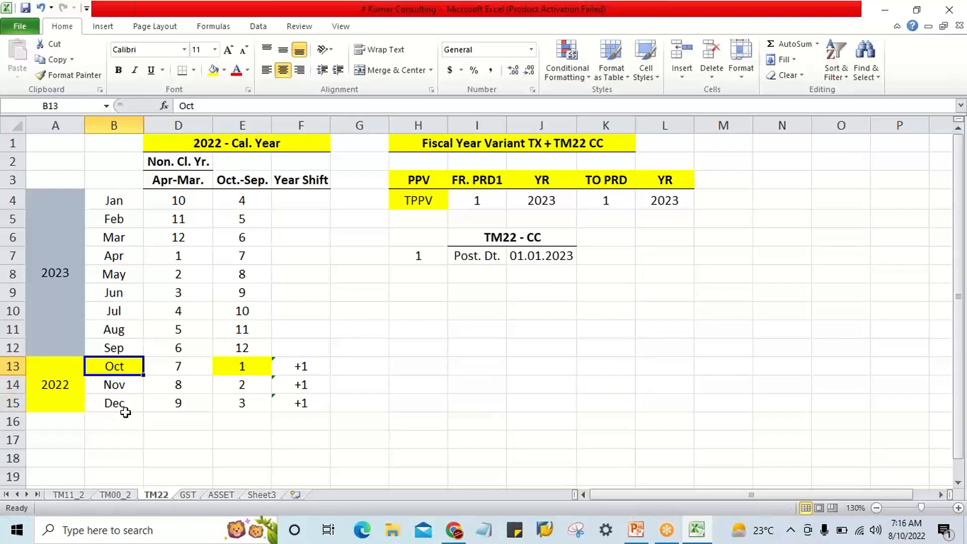
pyautogui.click(122, 348)
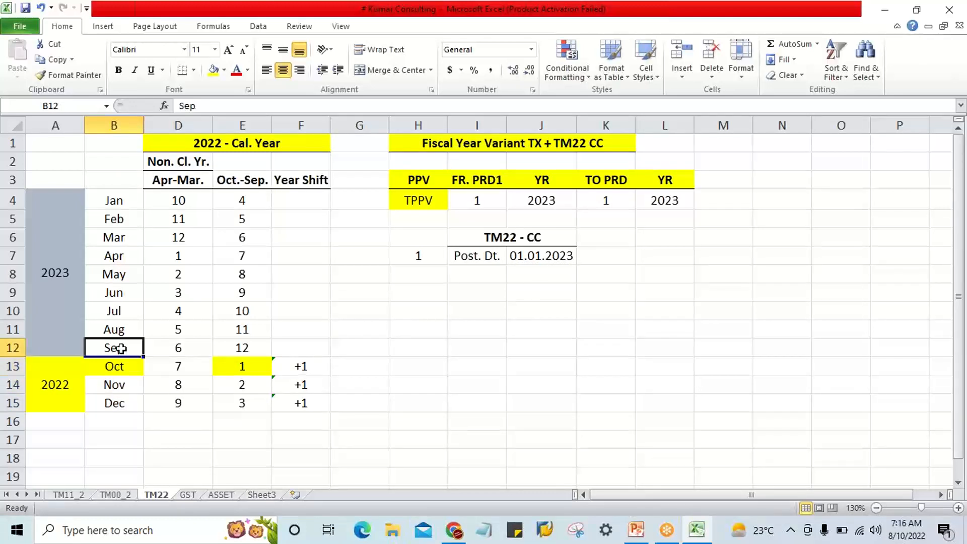
pyautogui.moveTo(112, 201); pyautogui.dragTo(119, 347)
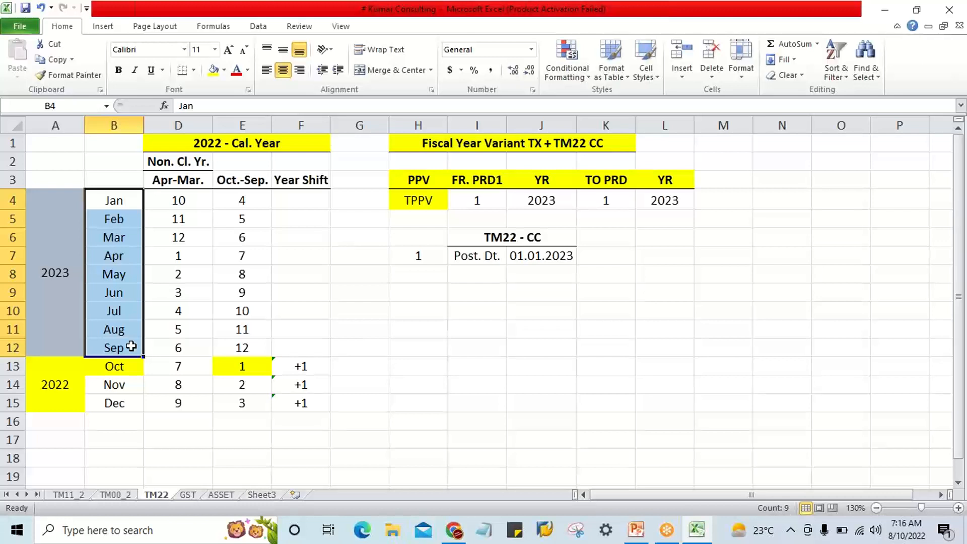
pyautogui.click(116, 201)
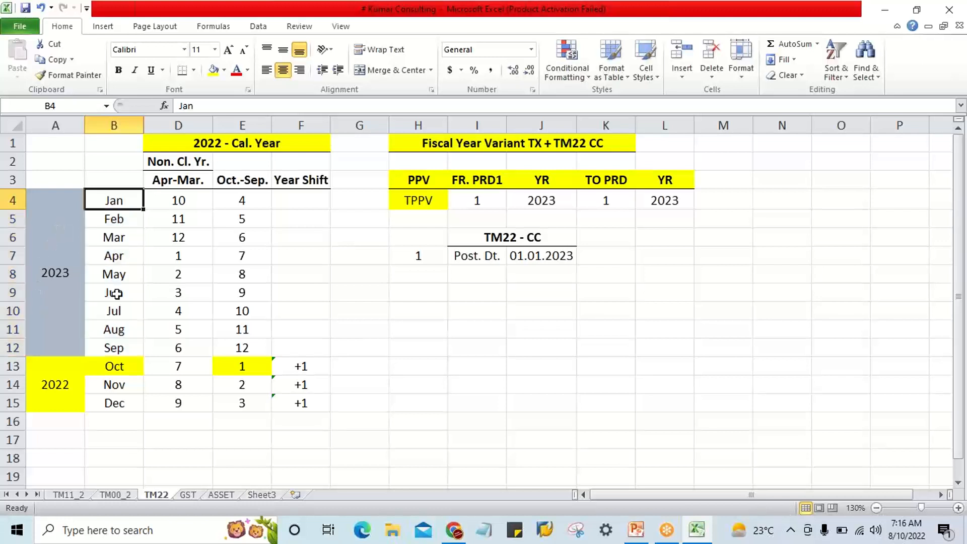
pyautogui.click(117, 348)
pyautogui.click(63, 203)
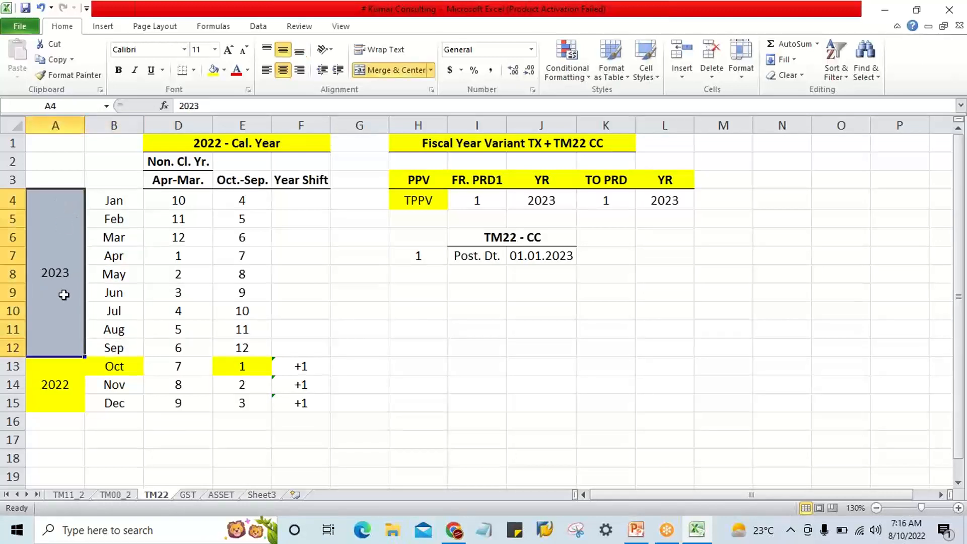
# Enter a year shift of 0 for January in F4 and fill it down through September in F12.
pyautogui.doubleClick(301, 203)
pyautogui.press('Return')
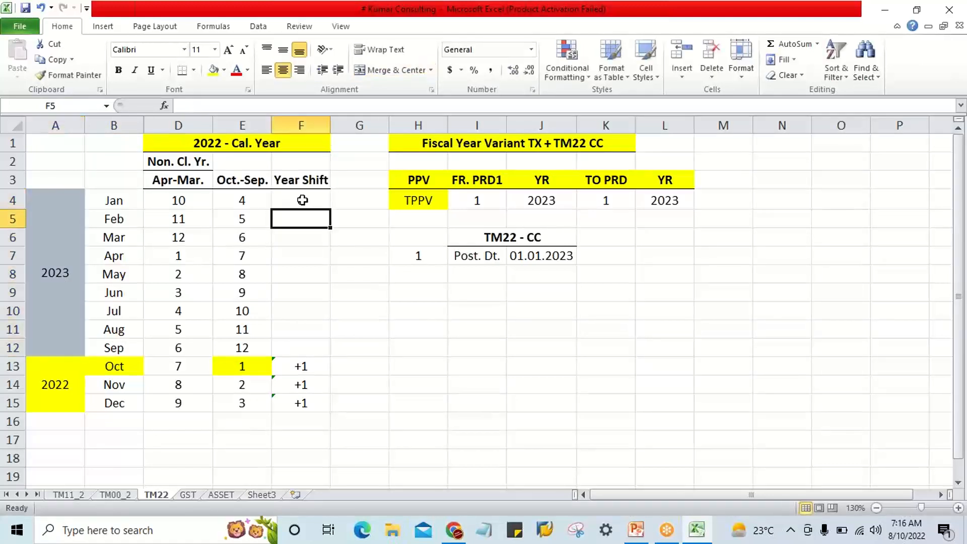
pyautogui.write('0')
pyautogui.press('Return')
pyautogui.moveTo(302, 200); pyautogui.dragTo(299, 348)
pyautogui.hotkey('ctrl', 'd')
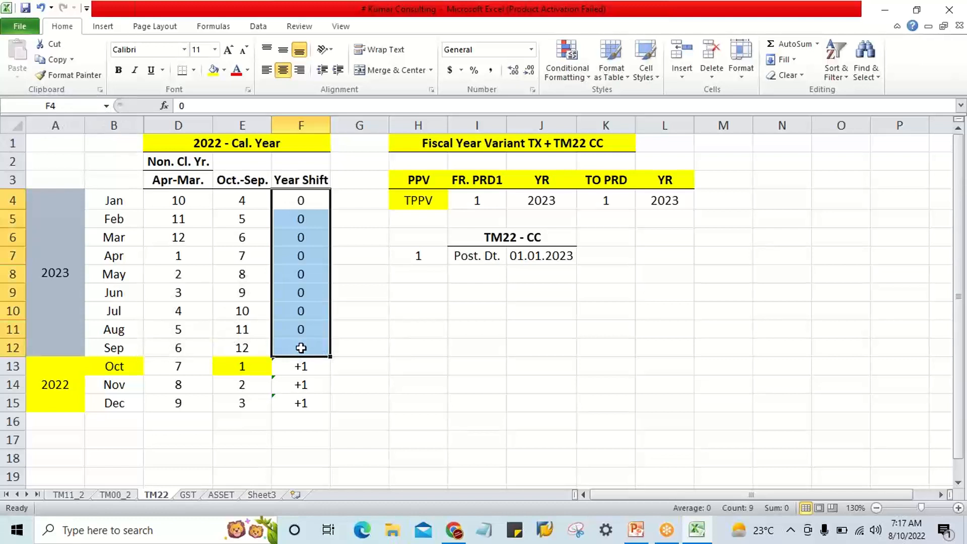
# Check the posting date in J7 against the open fiscal year in J4 and January's Oct.-Sep. period in E4.
pyautogui.click(548, 257)
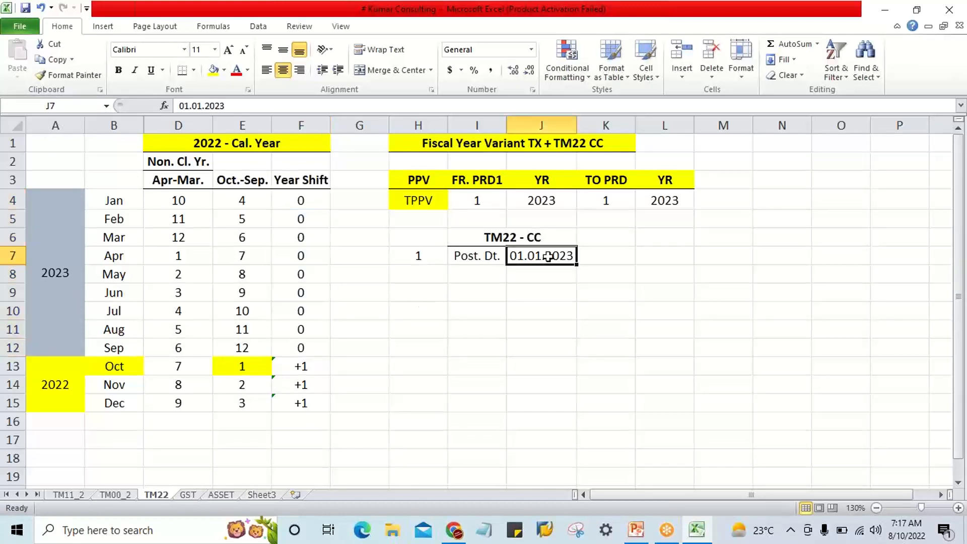
pyautogui.click(549, 198)
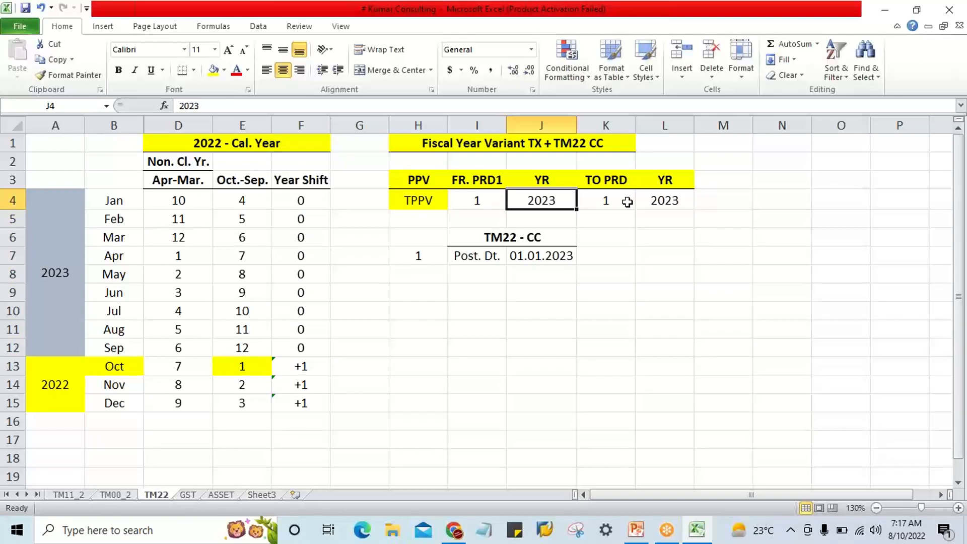
pyautogui.click(521, 261)
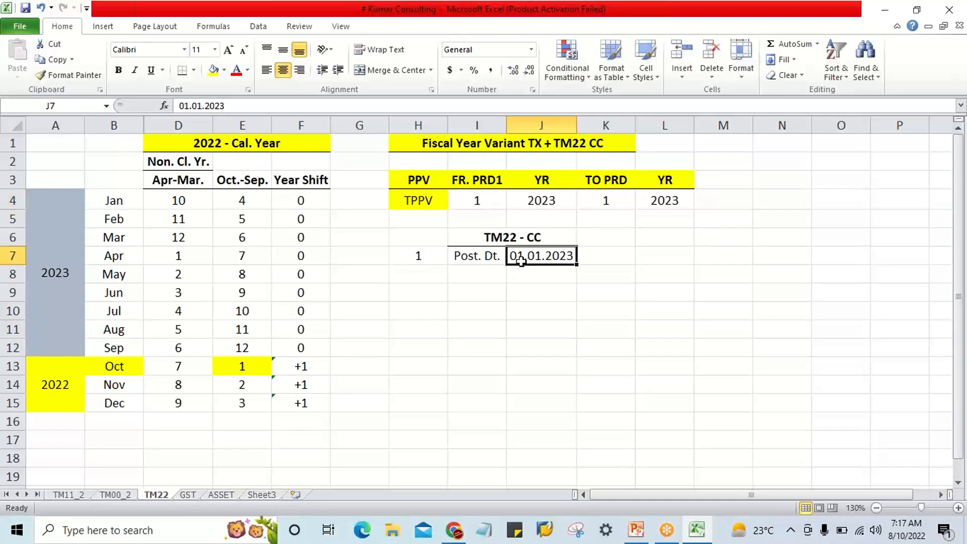
pyautogui.click(231, 200)
# Set the TPPV from period in I4 and to period in K4 to 4, and recheck the posting date in J7.
pyautogui.click(499, 203)
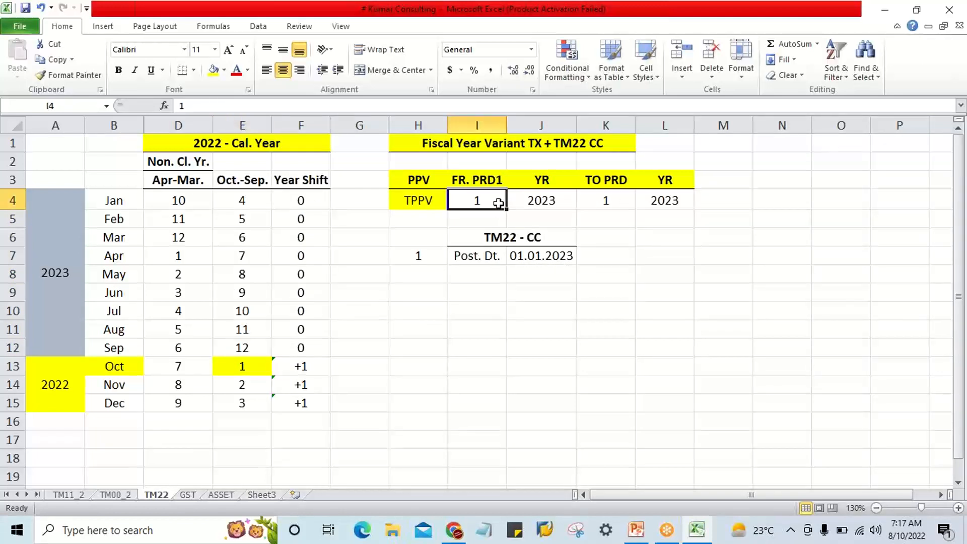
pyautogui.write('4')
pyautogui.press('Tab')
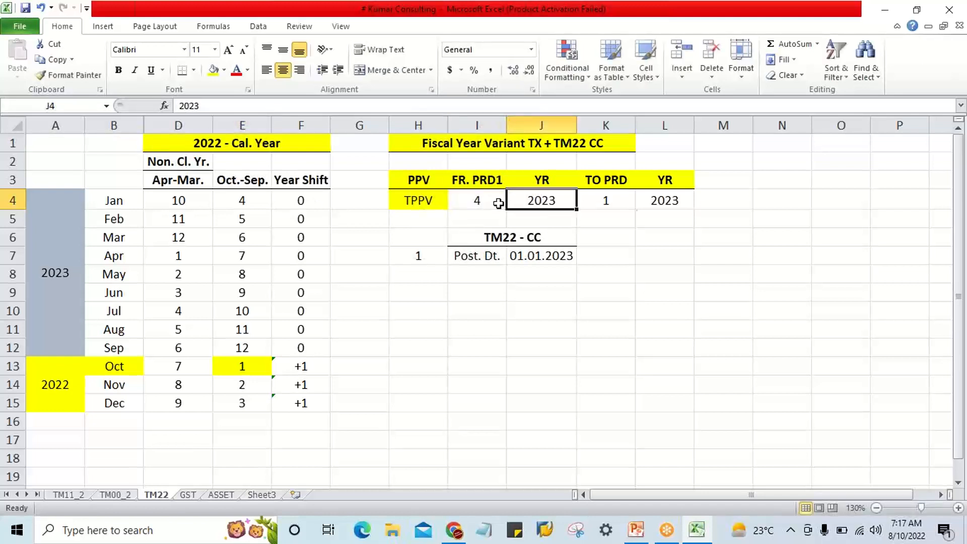
pyautogui.press('Tab')
pyautogui.write('4')
pyautogui.press('Return')
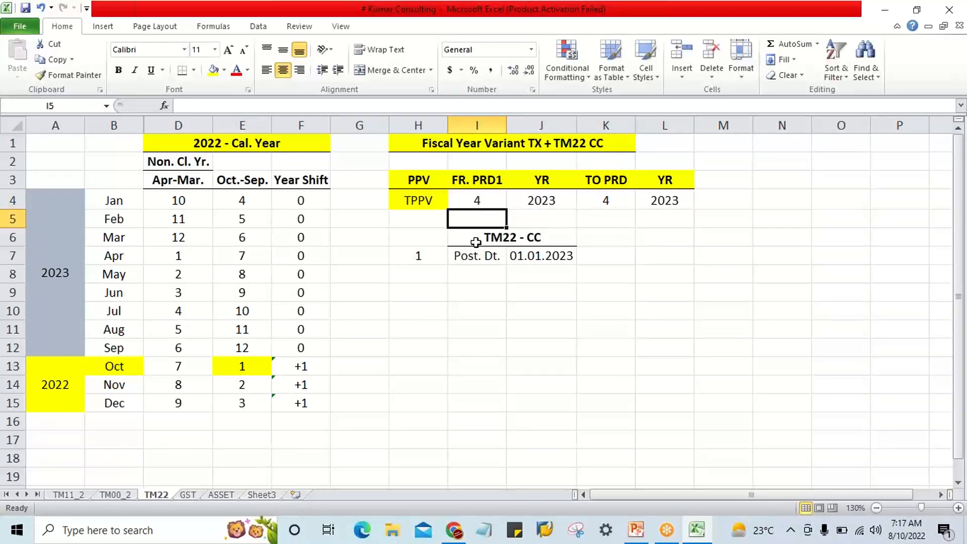
pyautogui.click(463, 317)
pyautogui.click(560, 257)
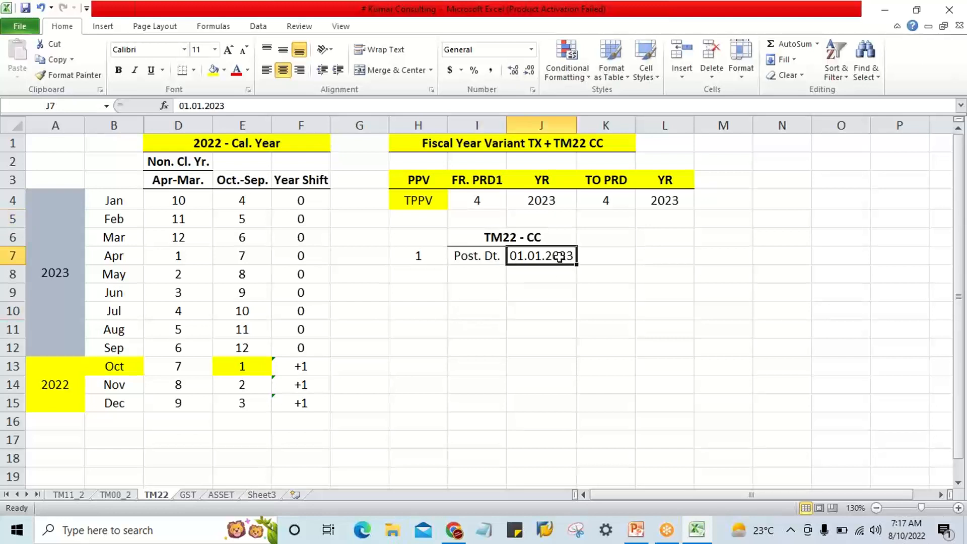
pyautogui.click(439, 324)
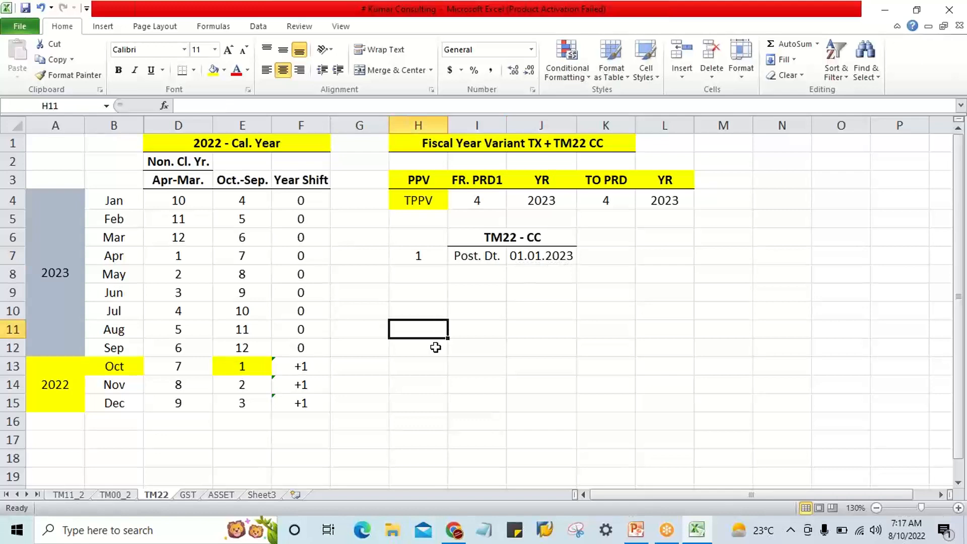
# Insert a blank column between the Oct.-Sep. and Year Shift columns of the calendar year table.
pyautogui.rightClick(307, 133)
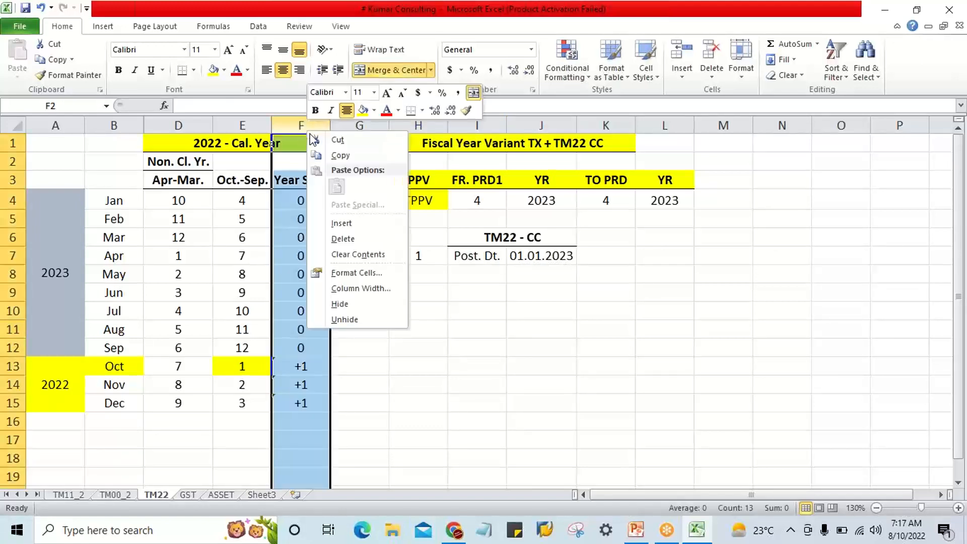
pyautogui.click(341, 223)
pyautogui.click(444, 347)
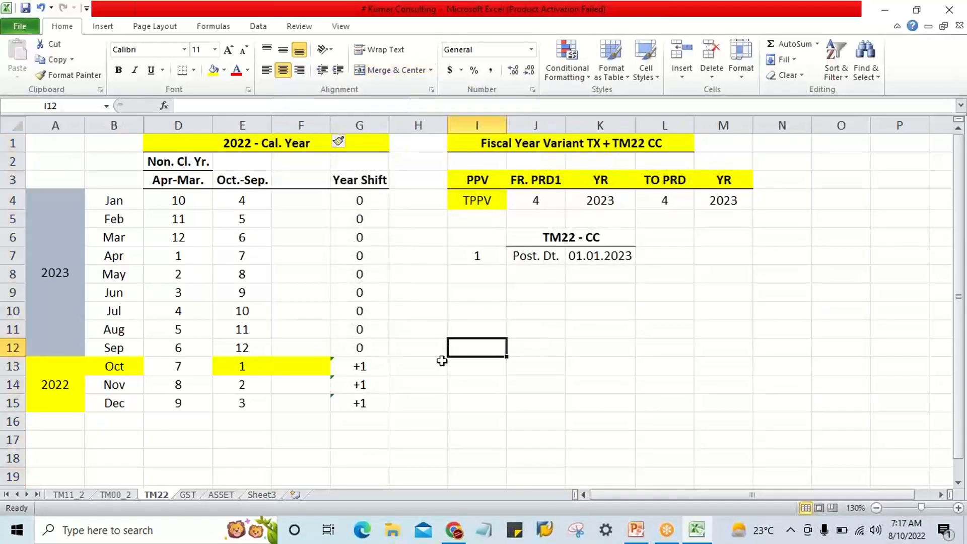
# Remove the fill colour from the January-December rows of the calendar year table, A4 through G15.
pyautogui.click(70, 379)
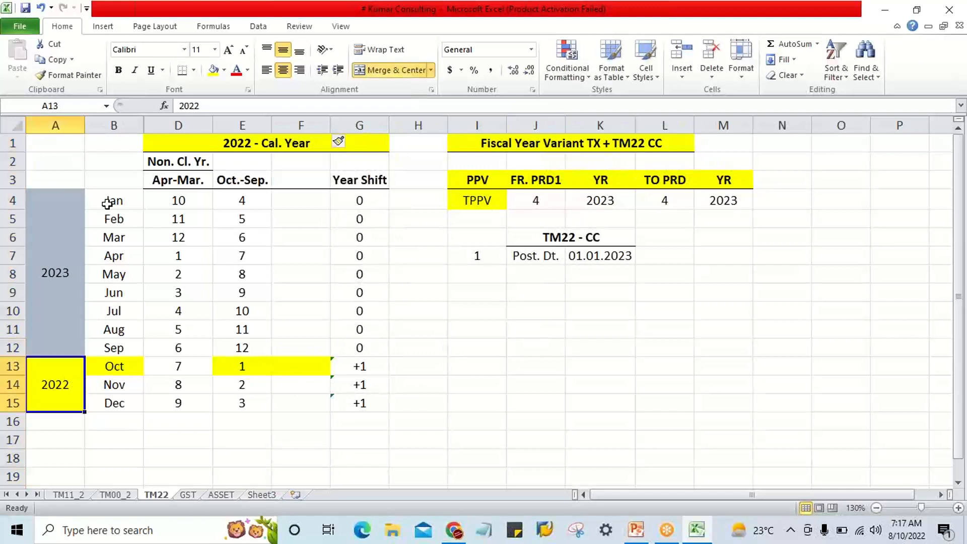
pyautogui.moveTo(78, 195); pyautogui.dragTo(361, 400)
pyautogui.click(224, 70)
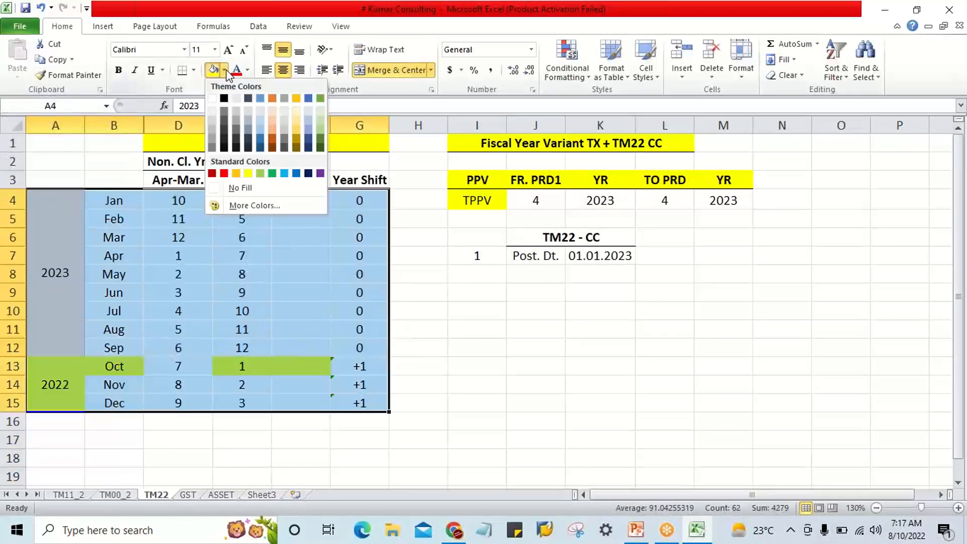
pyautogui.click(247, 189)
pyautogui.click(431, 372)
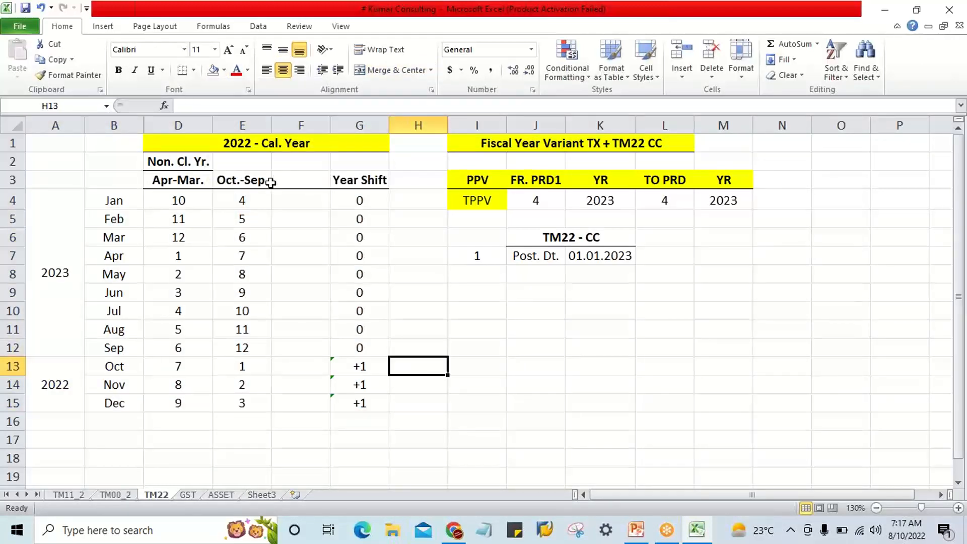
# Unmerge the year label cells in A4:A15 and delete their contents.
pyautogui.click(44, 229)
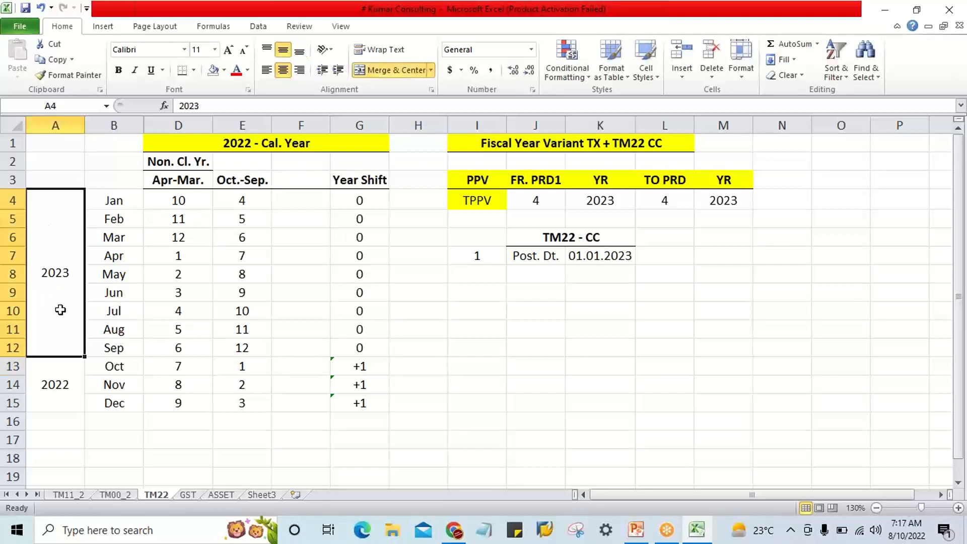
pyautogui.moveTo(63, 345); pyautogui.dragTo(63, 388)
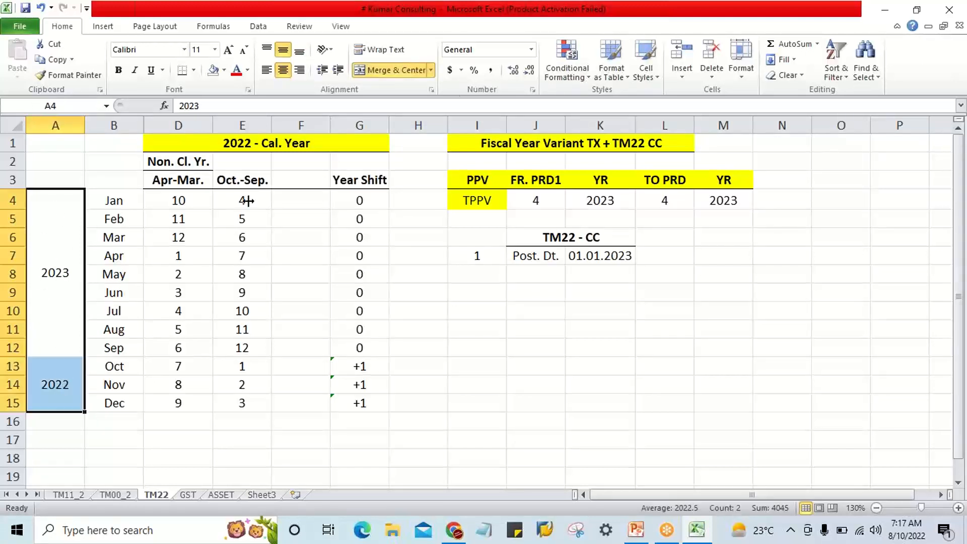
pyautogui.click(419, 70)
pyautogui.press('Delete')
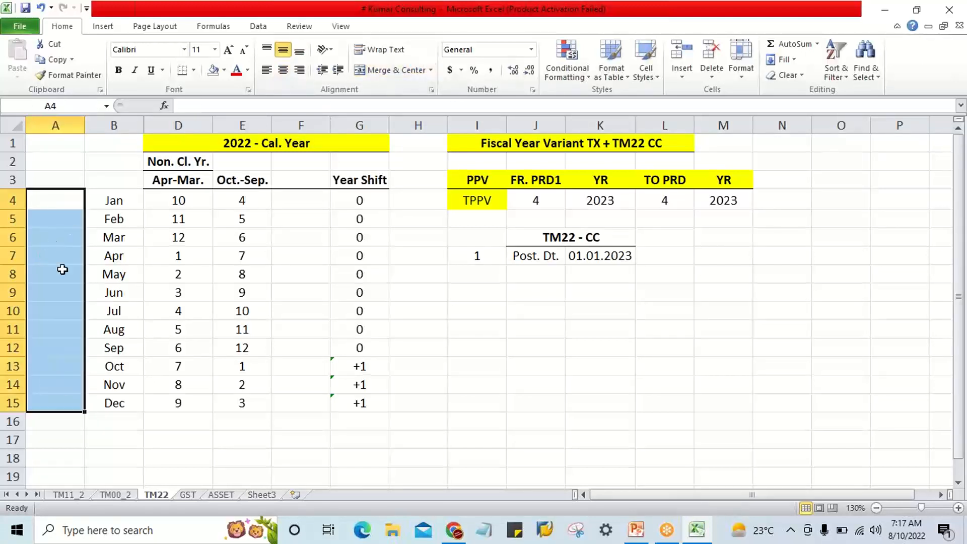
pyautogui.click(302, 475)
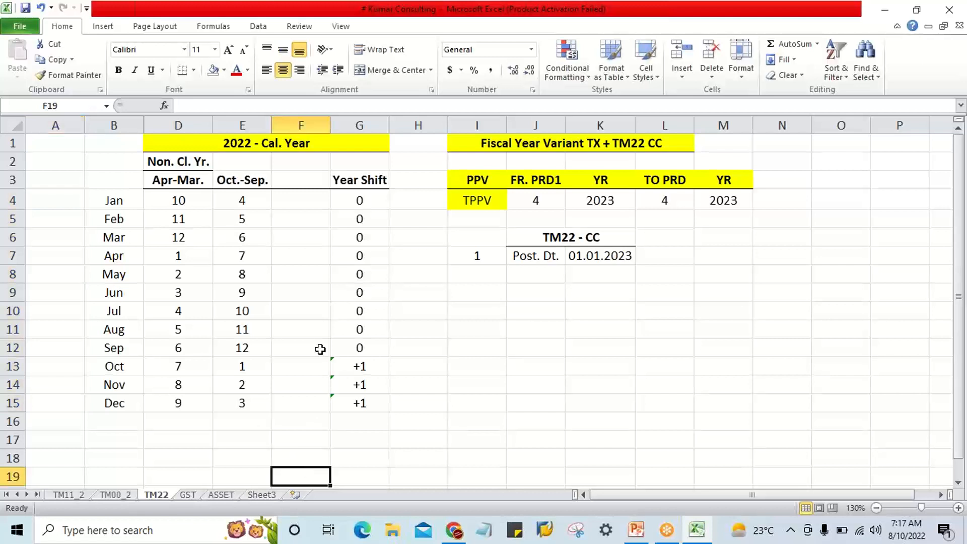
# Enter the heading July-june in F3 of the new column.
pyautogui.click(287, 185)
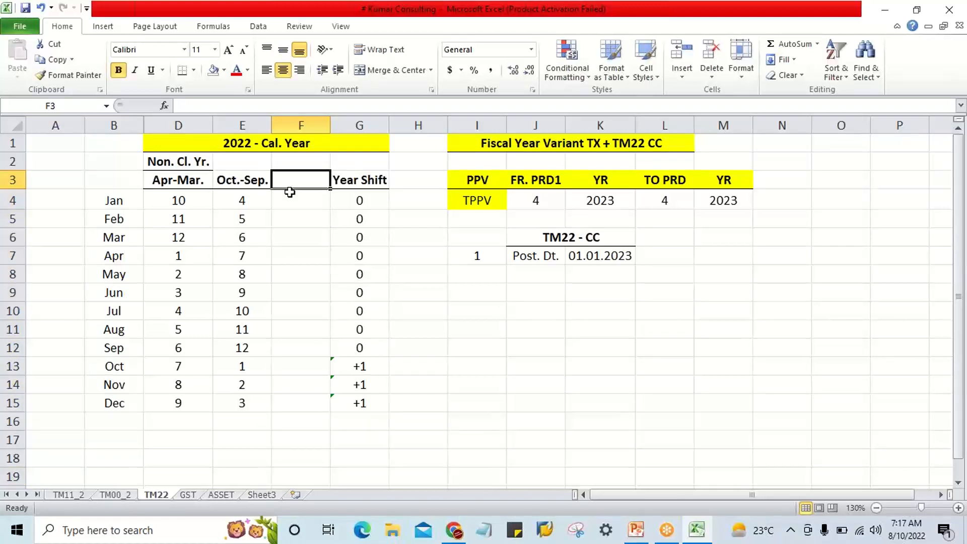
pyautogui.write('Jul')
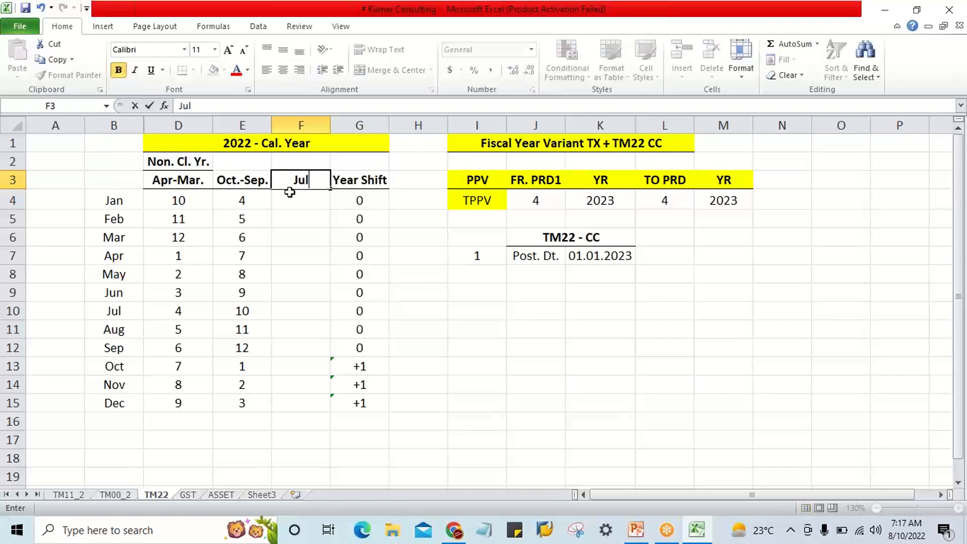
pyautogui.write('y-june')
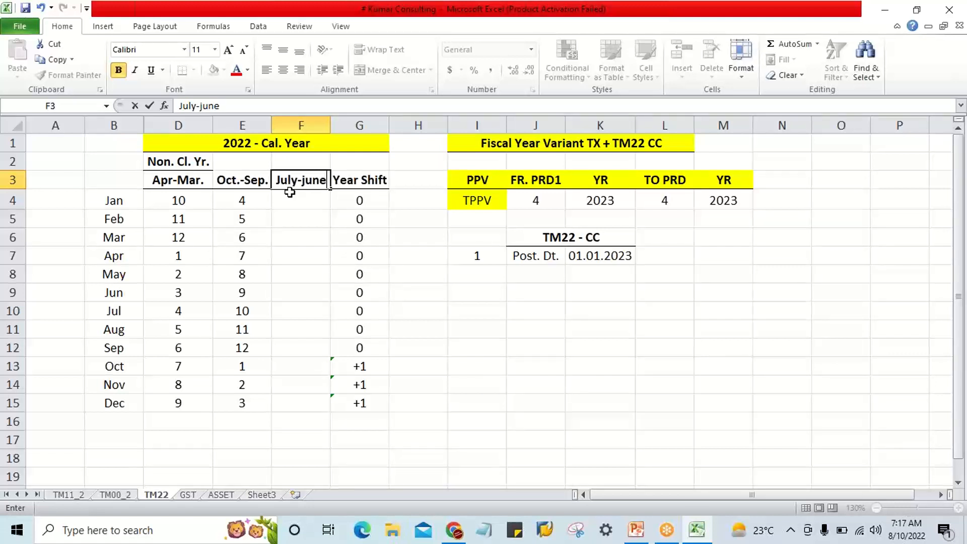
pyautogui.press('Return')
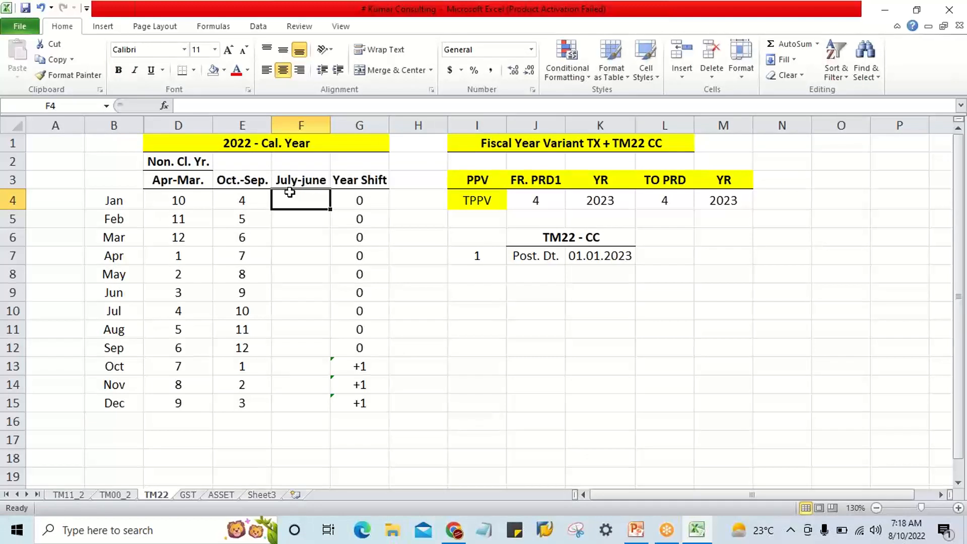
# Enter period 1 for July in F10 and fill it as a series through 6 for December in F15.
pyautogui.click(106, 316)
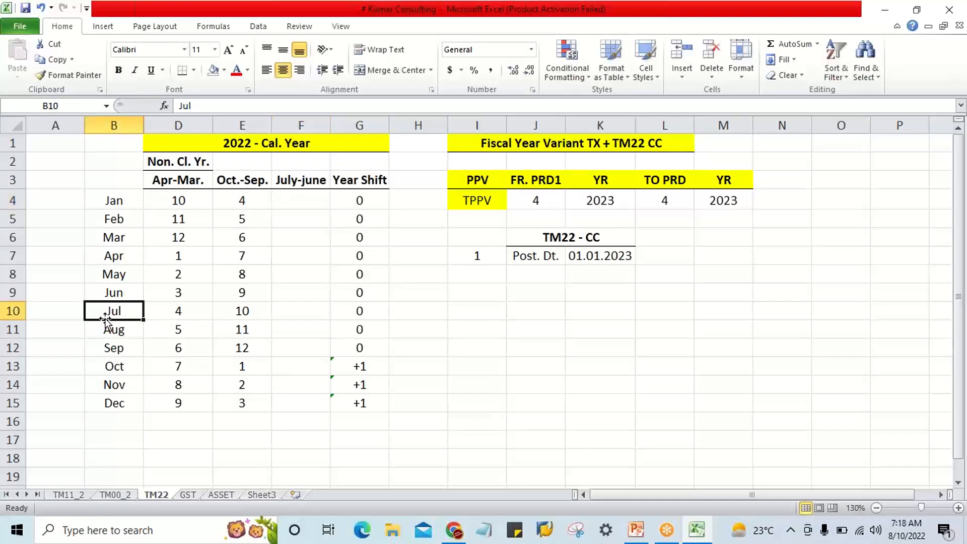
pyautogui.click(290, 311)
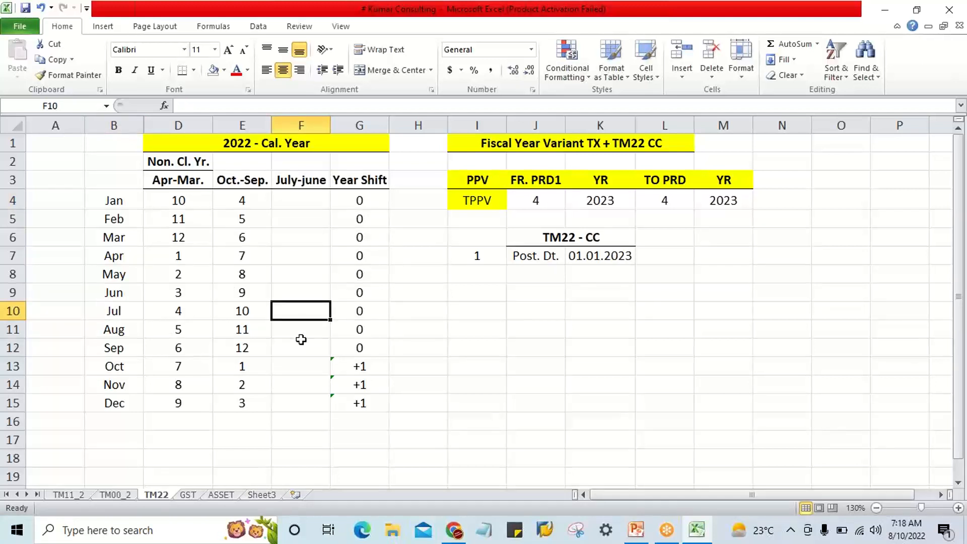
pyautogui.write('1')
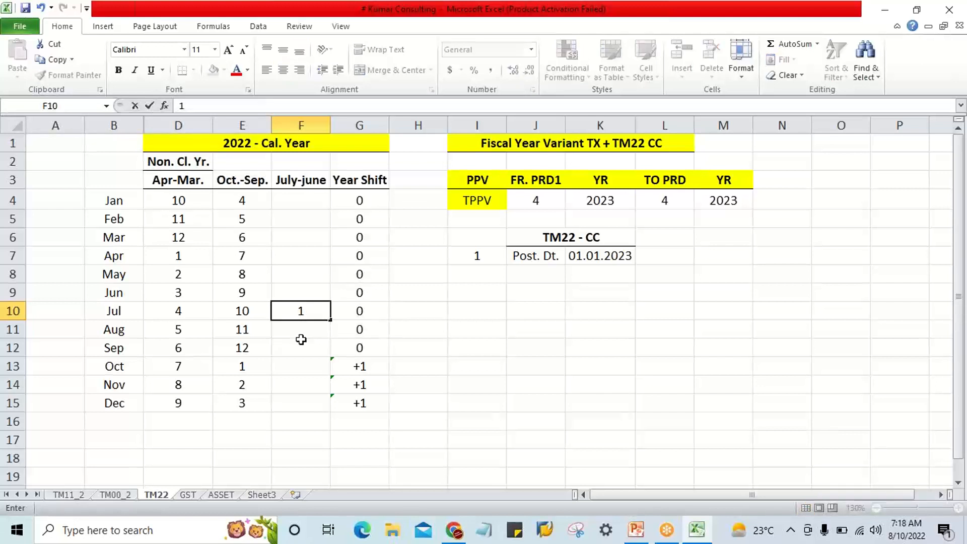
pyautogui.press('Return')
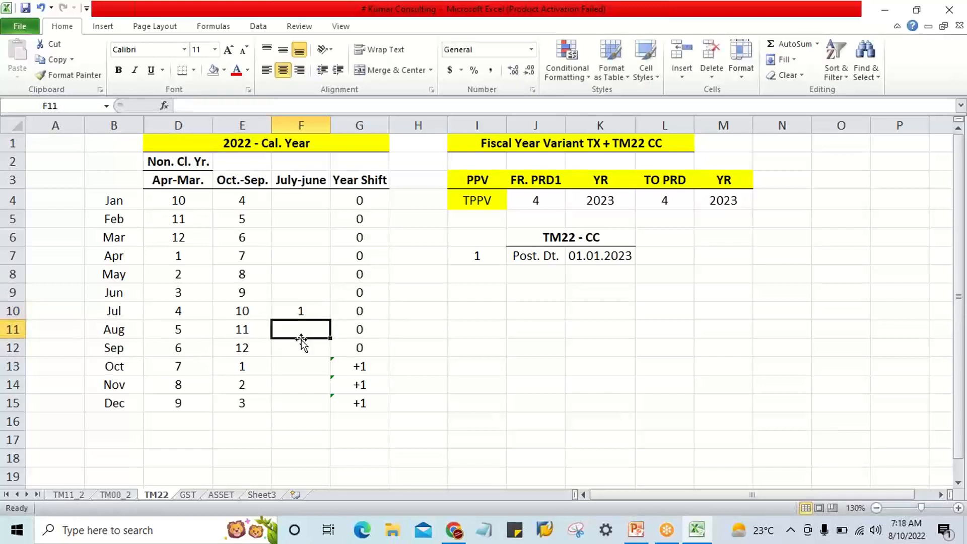
pyautogui.click(299, 314)
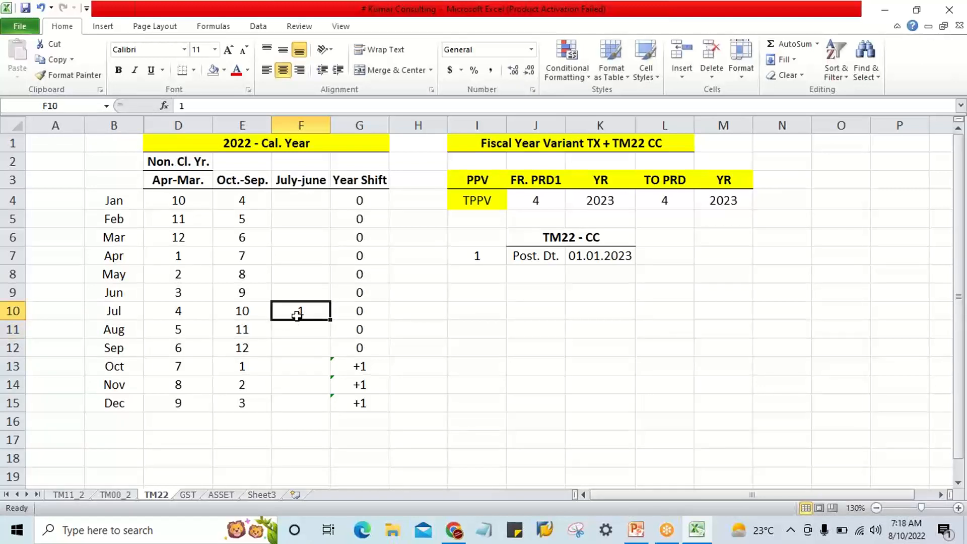
pyautogui.moveTo(330, 319); pyautogui.dragTo(330, 406)
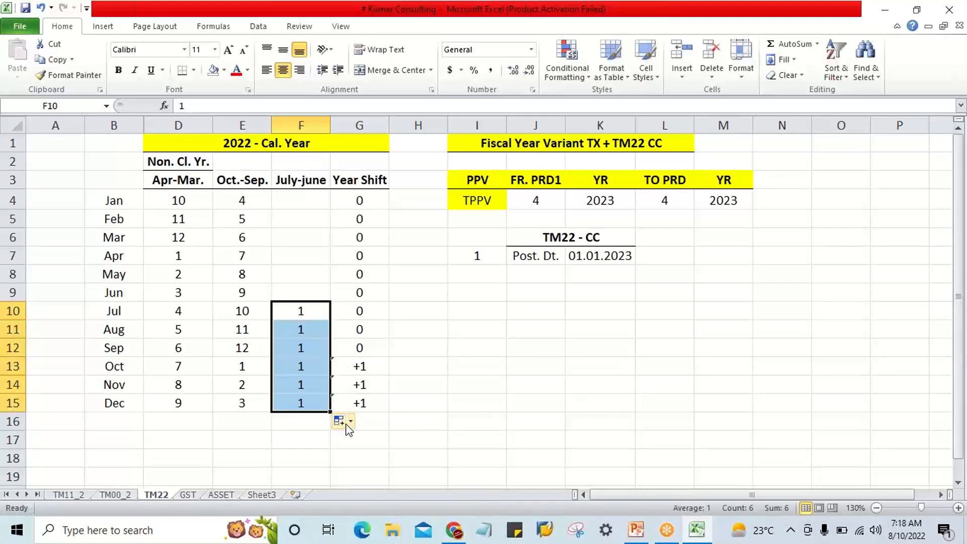
pyautogui.click(352, 427)
pyautogui.click(359, 456)
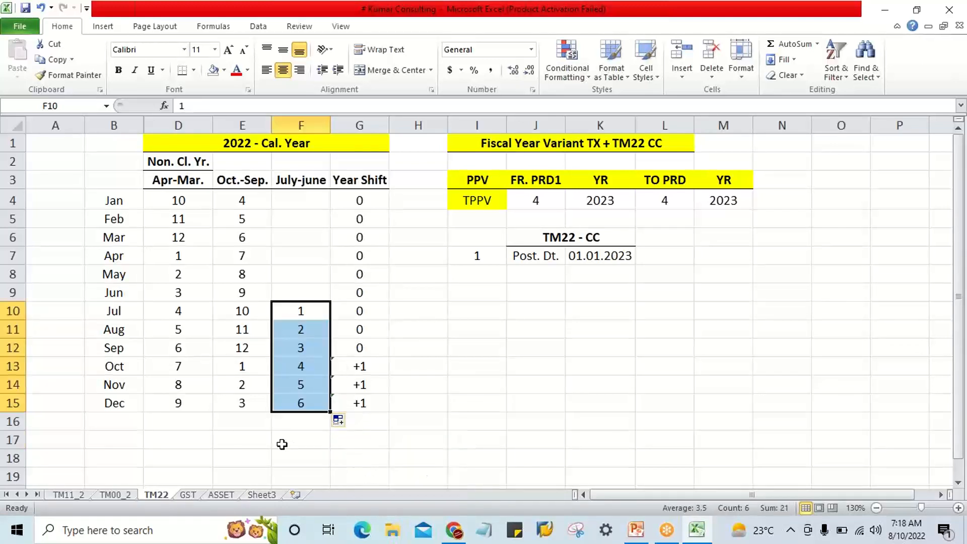
pyautogui.click(282, 442)
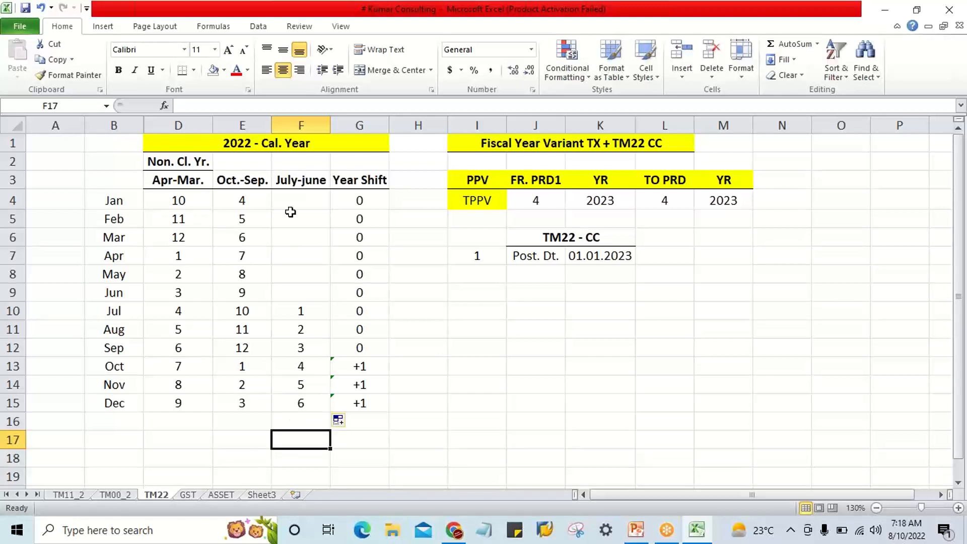
# Check the July-june year against the 2022 calendar year title, and clear the year shifts in G4:G15.
pyautogui.click(292, 181)
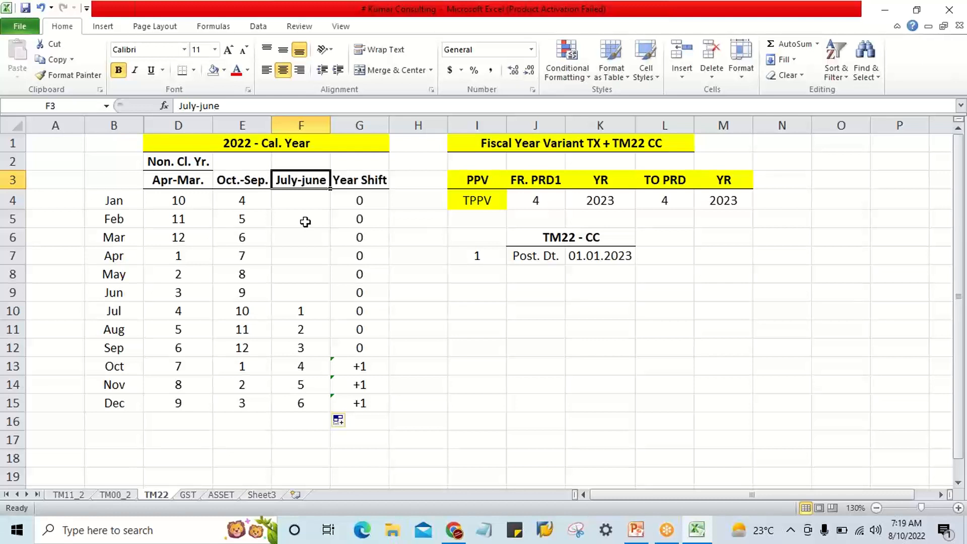
pyautogui.click(245, 148)
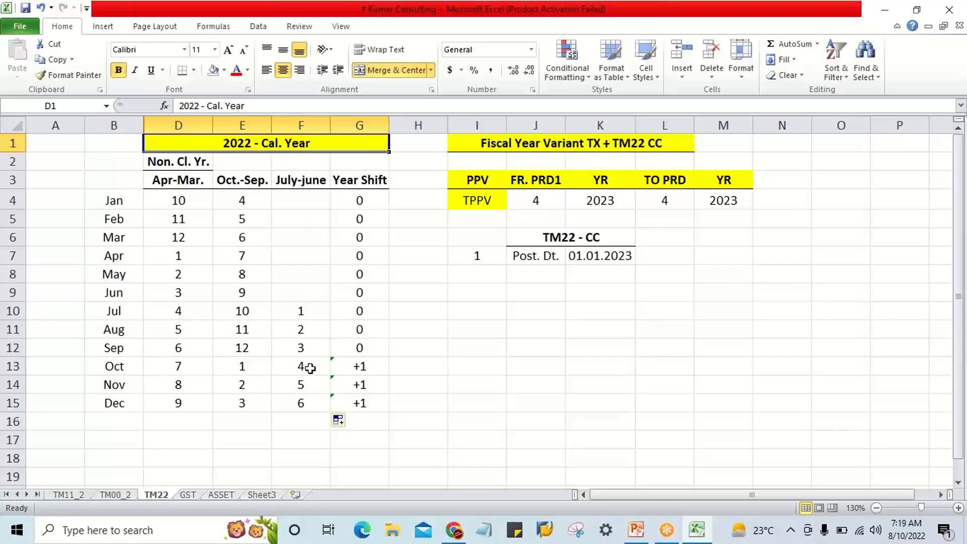
pyautogui.moveTo(120, 311); pyautogui.dragTo(122, 397)
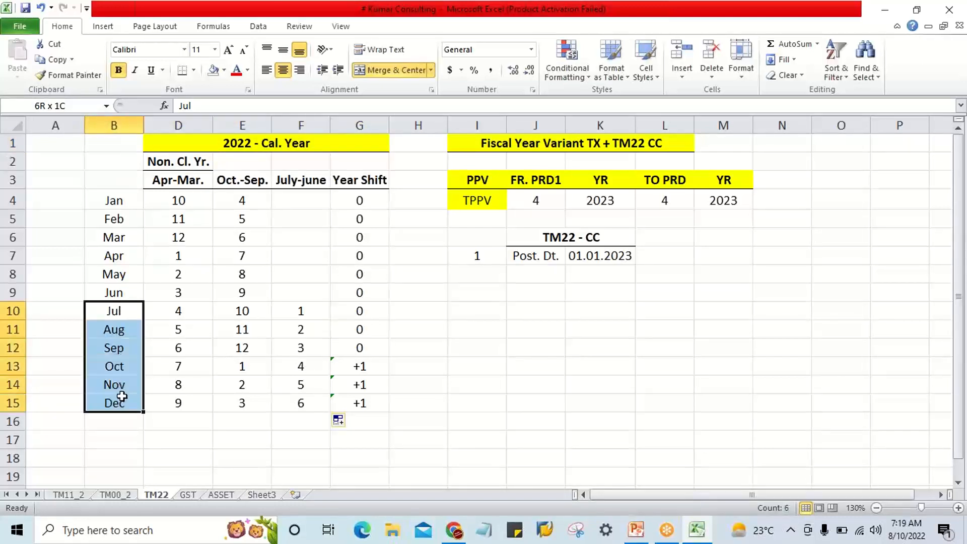
pyautogui.click(115, 310)
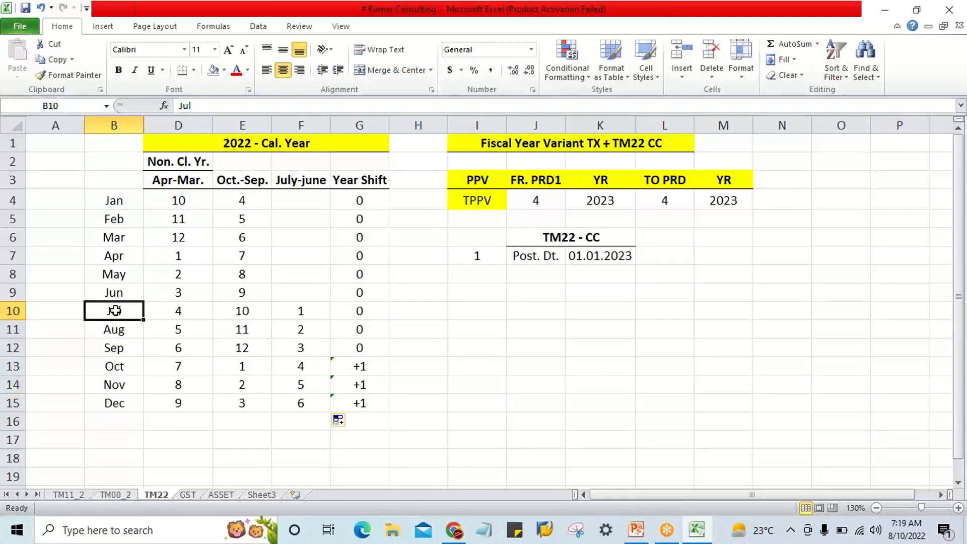
pyautogui.moveTo(334, 201); pyautogui.dragTo(358, 402)
pyautogui.press('Delete')
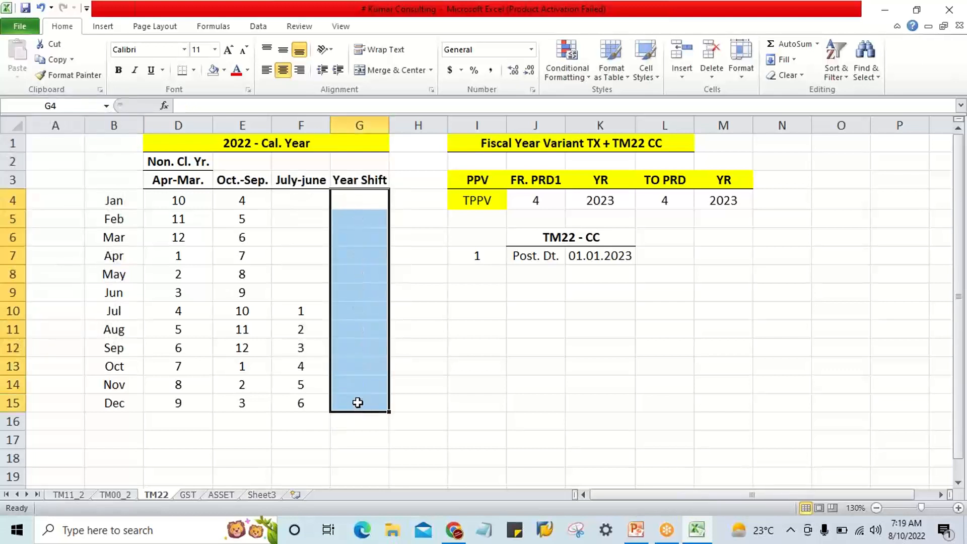
pyautogui.click(418, 371)
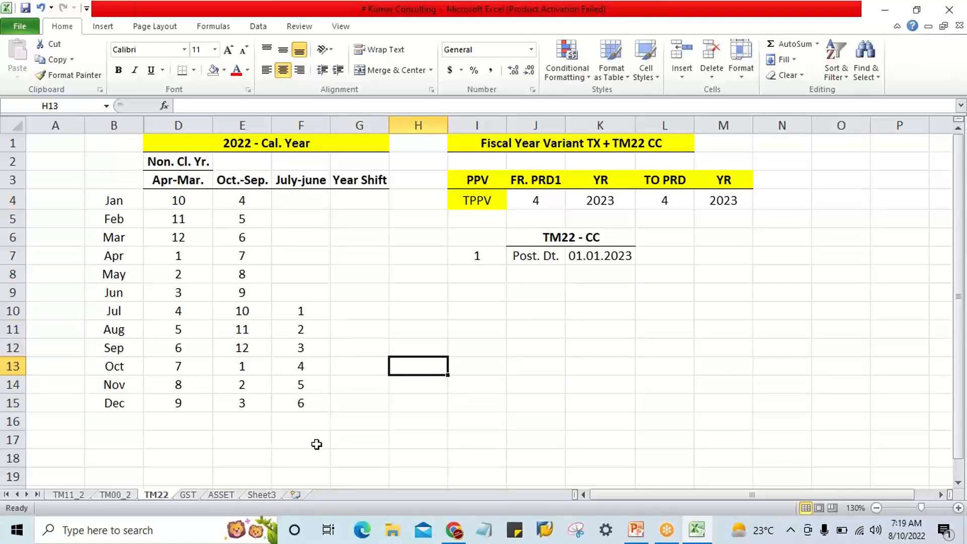
# Enter period 7 for January in F4 and fill it as a series through 12 for June in F9.
pyautogui.click(292, 206)
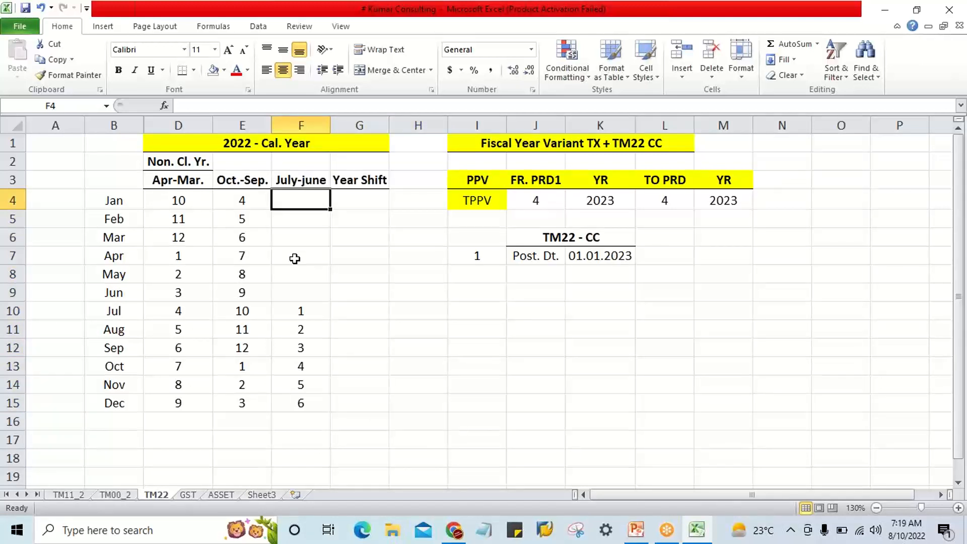
pyautogui.write('7')
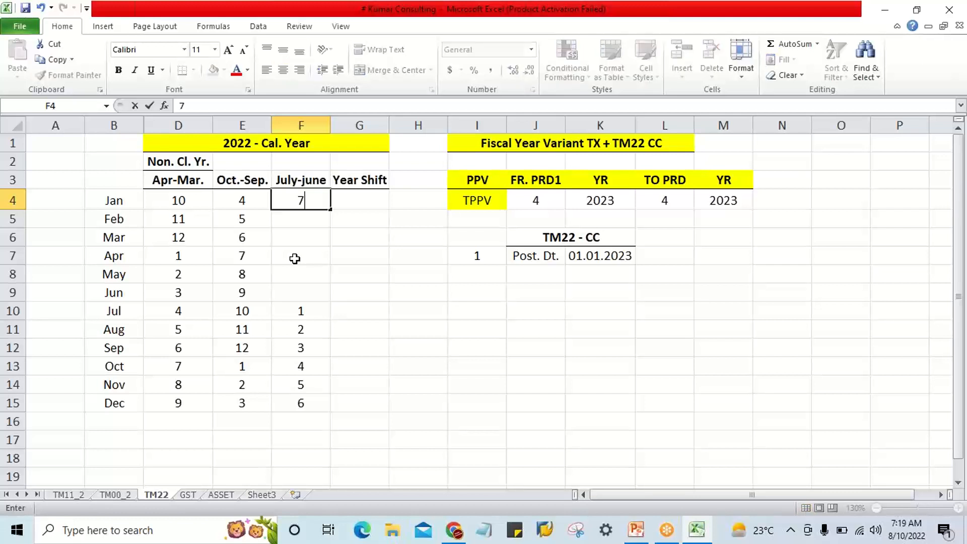
pyautogui.press('Return')
pyautogui.click(303, 200)
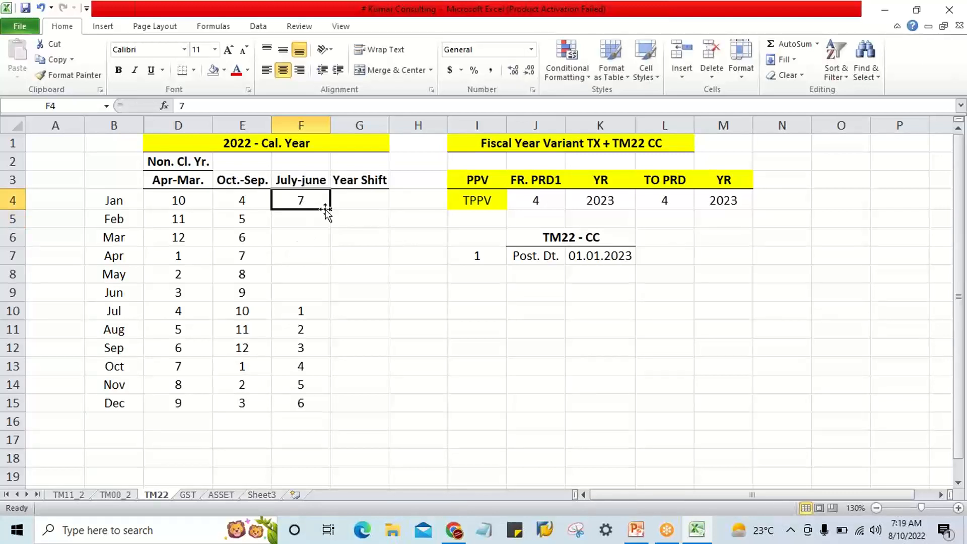
pyautogui.moveTo(330, 209); pyautogui.dragTo(328, 304)
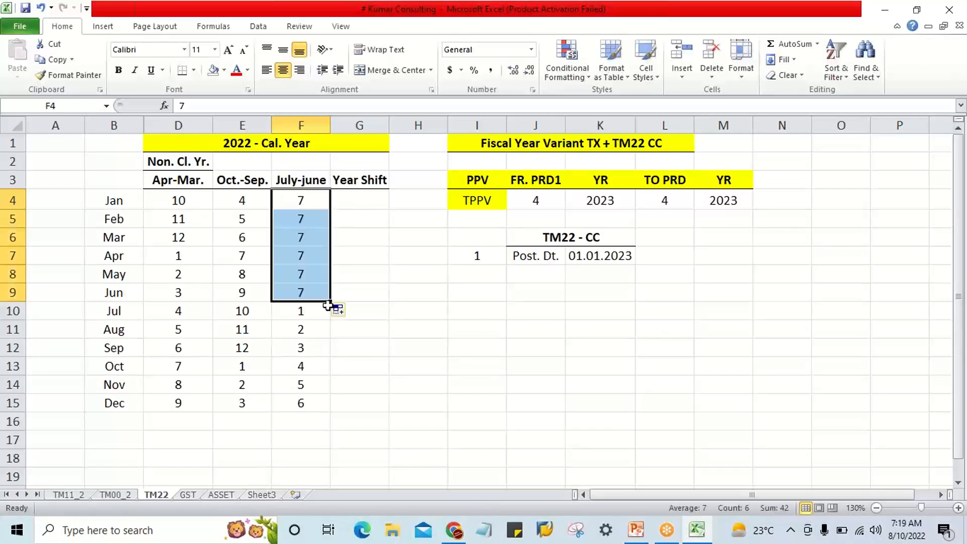
pyautogui.click(339, 311)
pyautogui.click(363, 342)
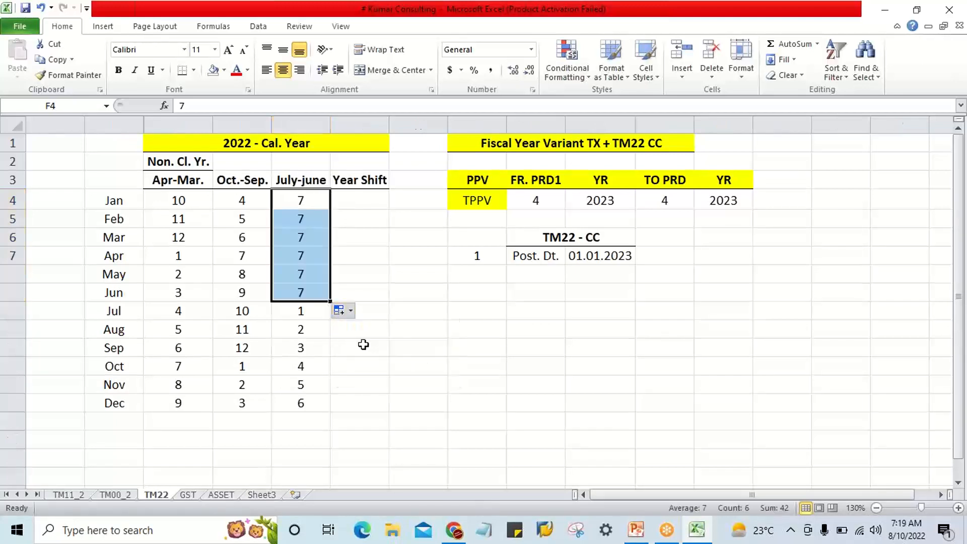
pyautogui.click(340, 410)
# Highlight the July label in B10 and its July-june period 1 in F10 with yellow fill.
pyautogui.click(308, 182)
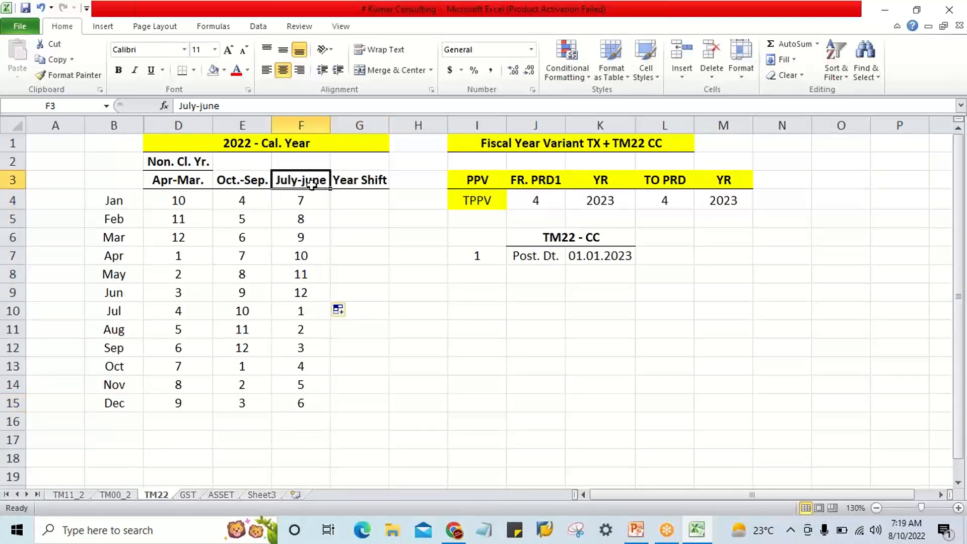
pyautogui.click(314, 199)
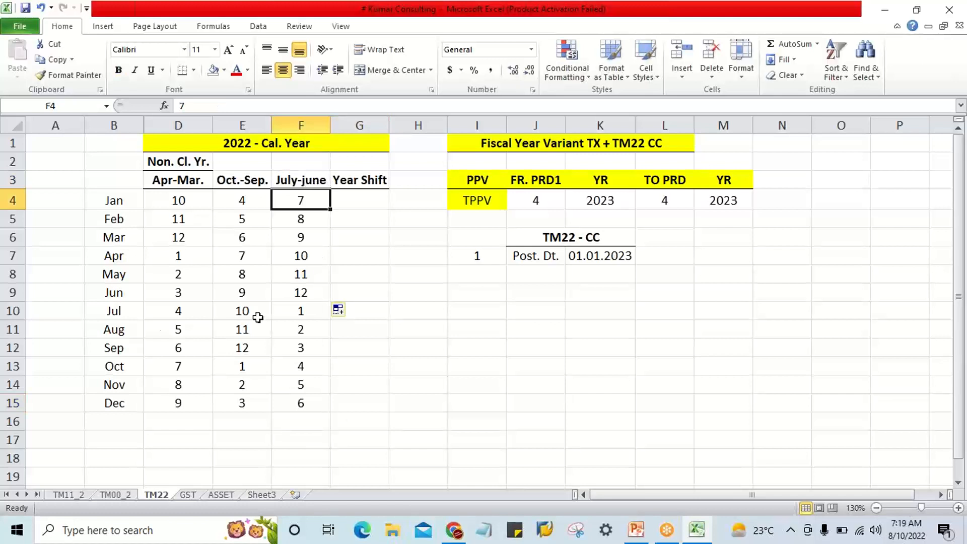
pyautogui.click(122, 312)
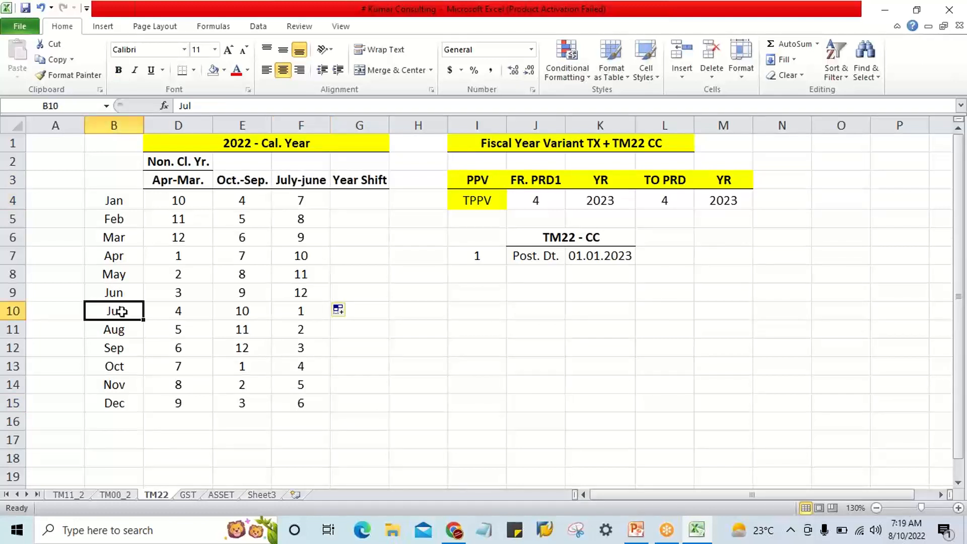
pyautogui.click(286, 316)
pyautogui.click(129, 316)
pyautogui.click(224, 71)
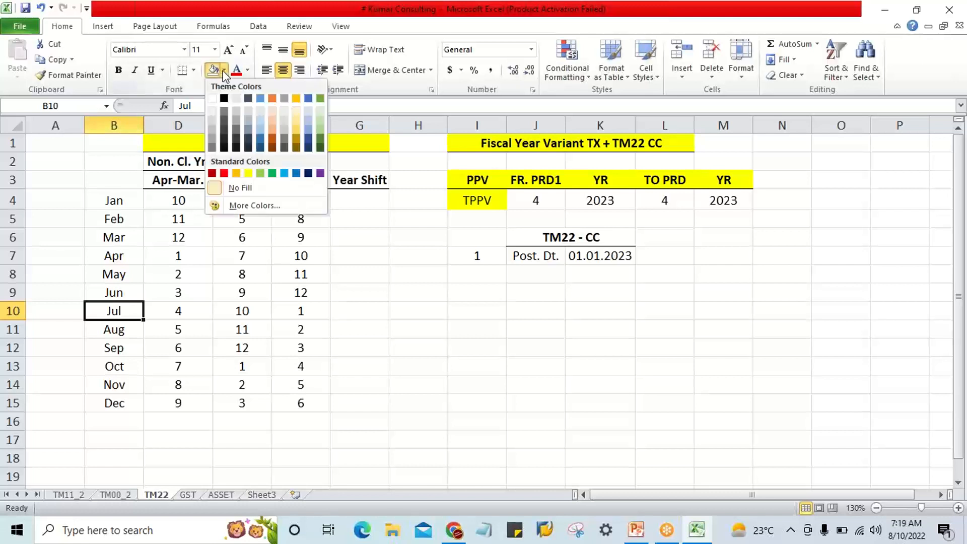
pyautogui.click(248, 174)
pyautogui.click(311, 310)
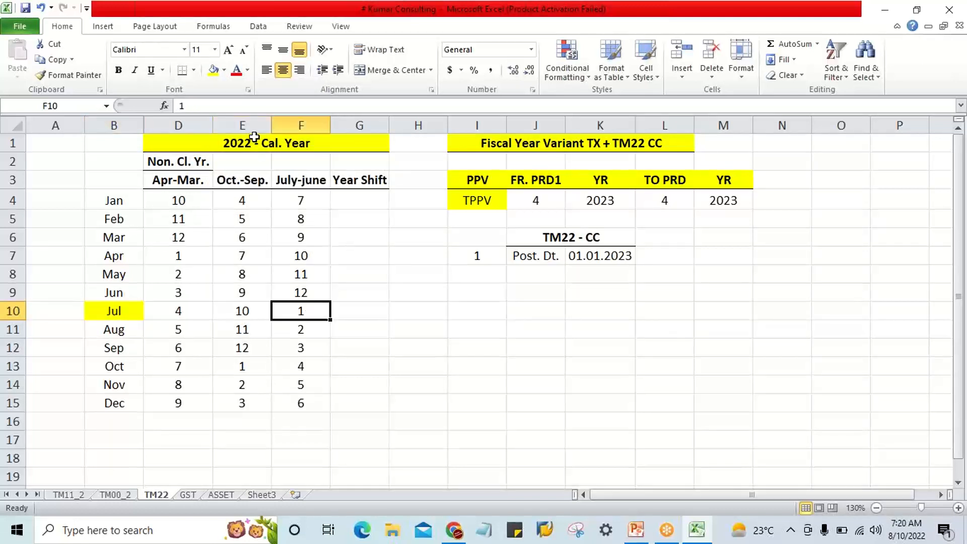
pyautogui.click(224, 70)
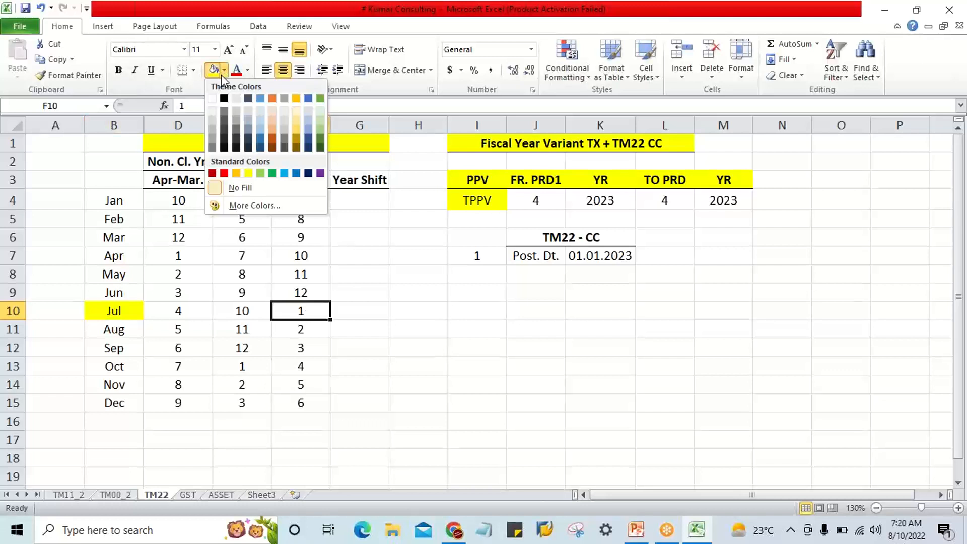
pyautogui.click(250, 173)
# Compare the July-December and January-June months with the 2022 calendar year title and the empty Year Shift cells.
pyautogui.click(371, 291)
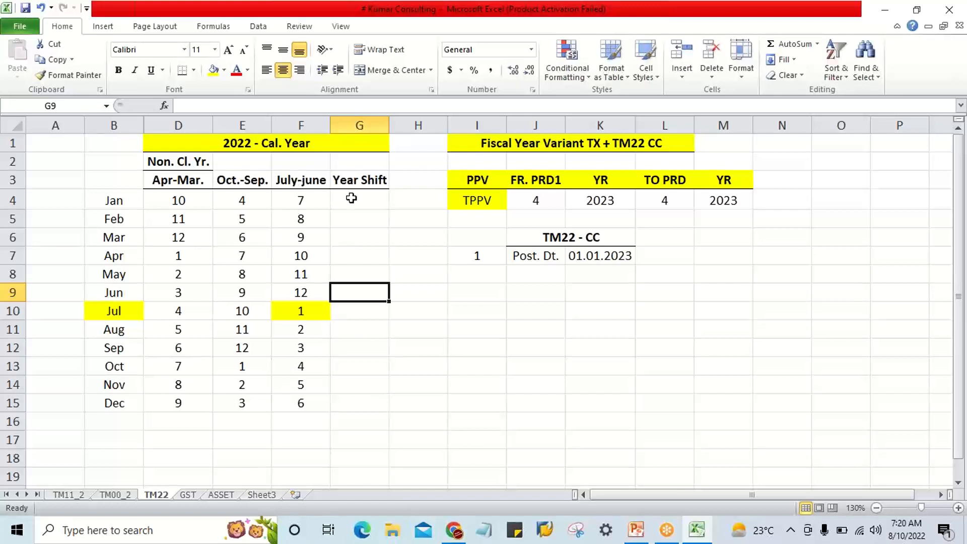
pyautogui.moveTo(352, 198); pyautogui.dragTo(351, 403)
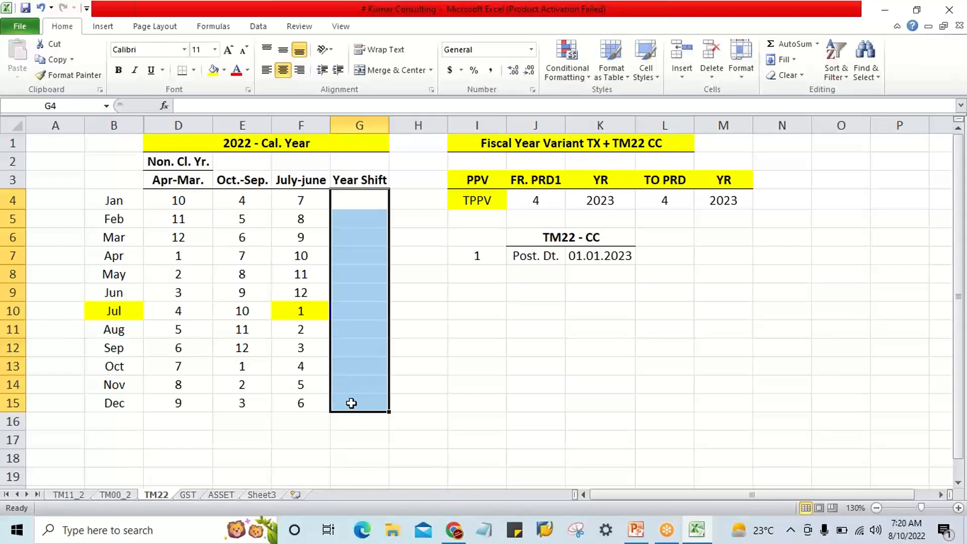
pyautogui.click(218, 142)
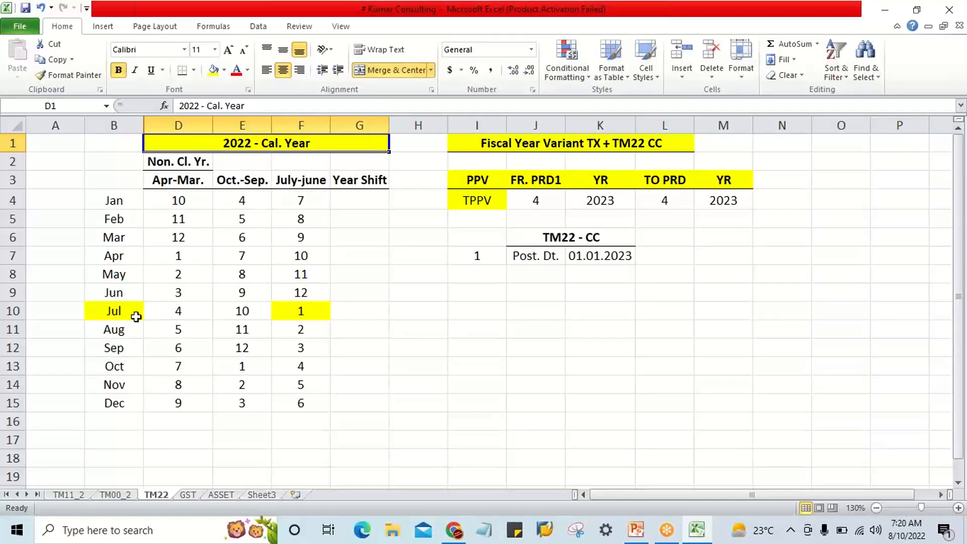
pyautogui.moveTo(133, 312); pyautogui.dragTo(134, 401)
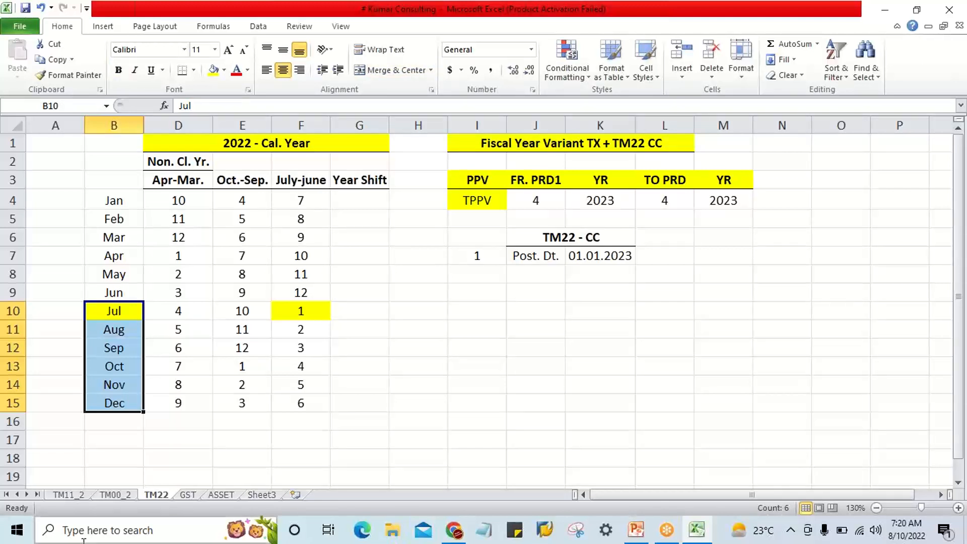
pyautogui.click(116, 309)
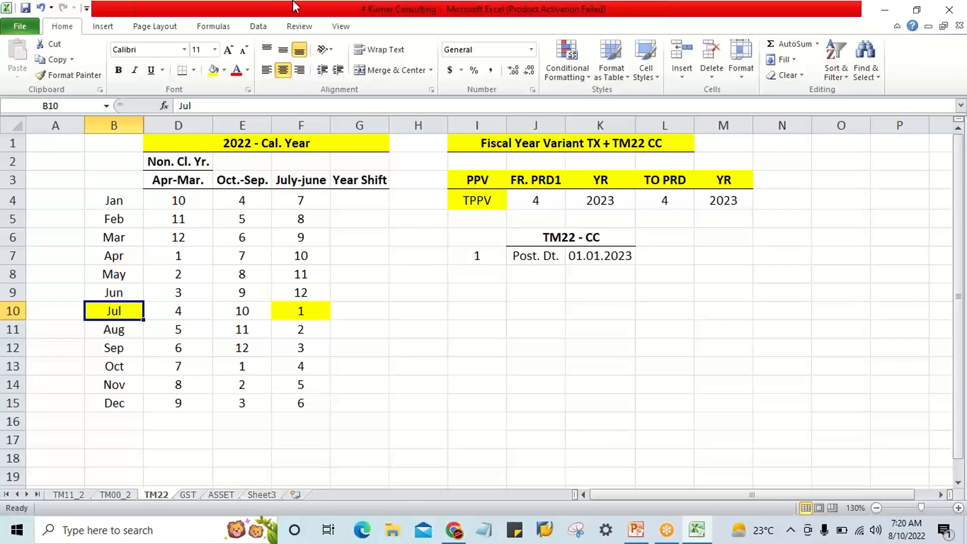
pyautogui.click(219, 142)
pyautogui.click(119, 313)
pyautogui.click(111, 202)
pyautogui.moveTo(111, 203); pyautogui.dragTo(113, 295)
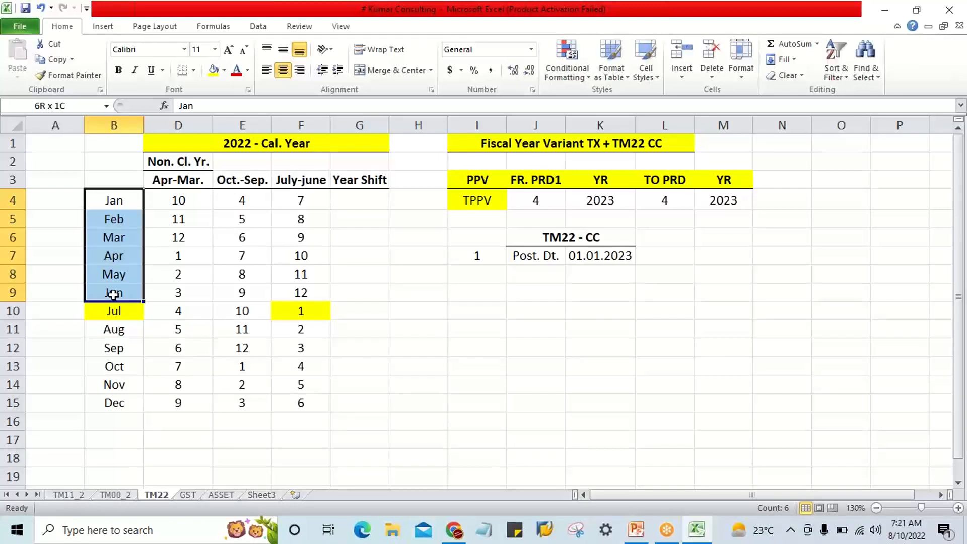
pyautogui.moveTo(113, 295); pyautogui.dragTo(112, 295)
pyautogui.moveTo(114, 201); pyautogui.dragTo(118, 292)
pyautogui.moveTo(114, 200); pyautogui.dragTo(116, 293)
pyautogui.moveTo(66, 314); pyautogui.dragTo(73, 401)
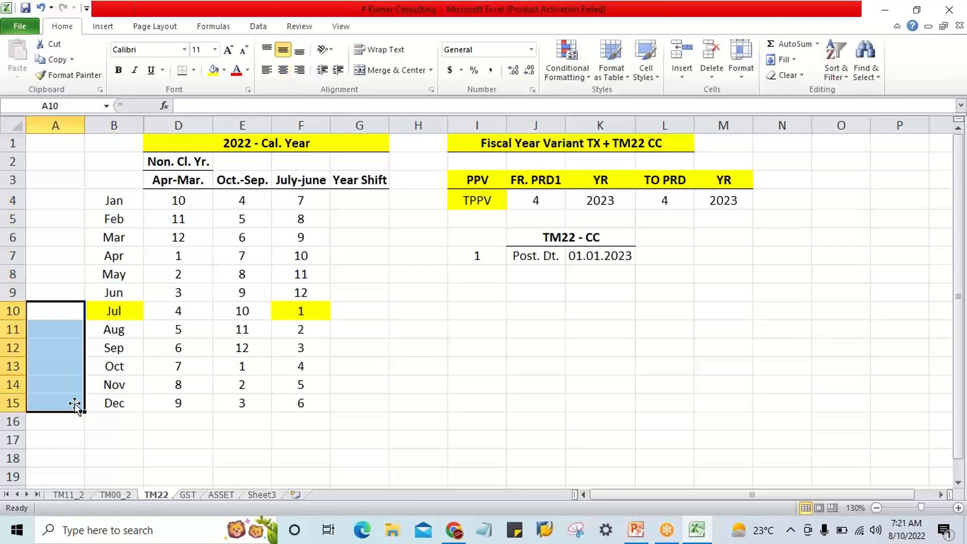
pyautogui.moveTo(57, 313); pyautogui.dragTo(57, 402)
pyautogui.click(112, 201)
# Examine the Apr-Mar. periods in column D and the April-December months that start that fiscal year.
pyautogui.moveTo(183, 195); pyautogui.dragTo(192, 398)
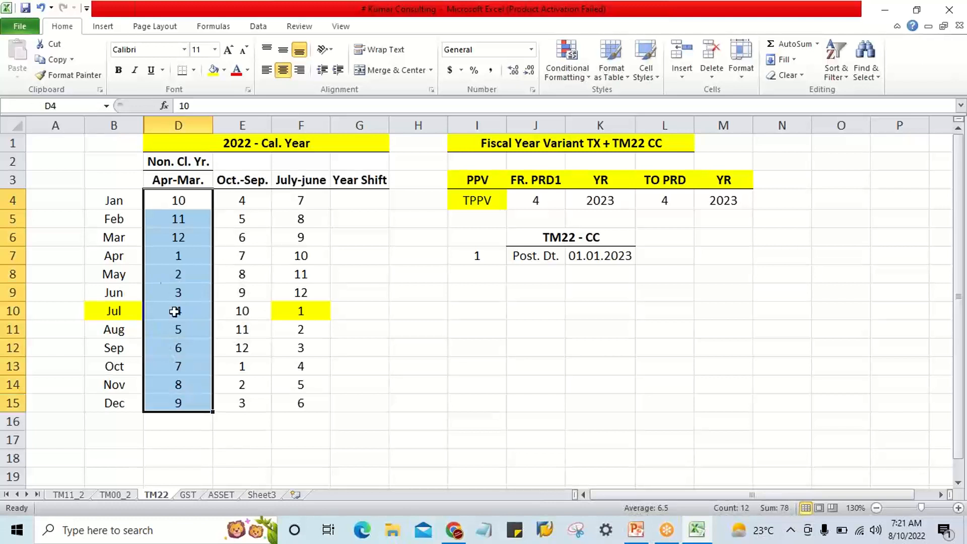
pyautogui.click(131, 257)
pyautogui.click(178, 257)
pyautogui.click(82, 257)
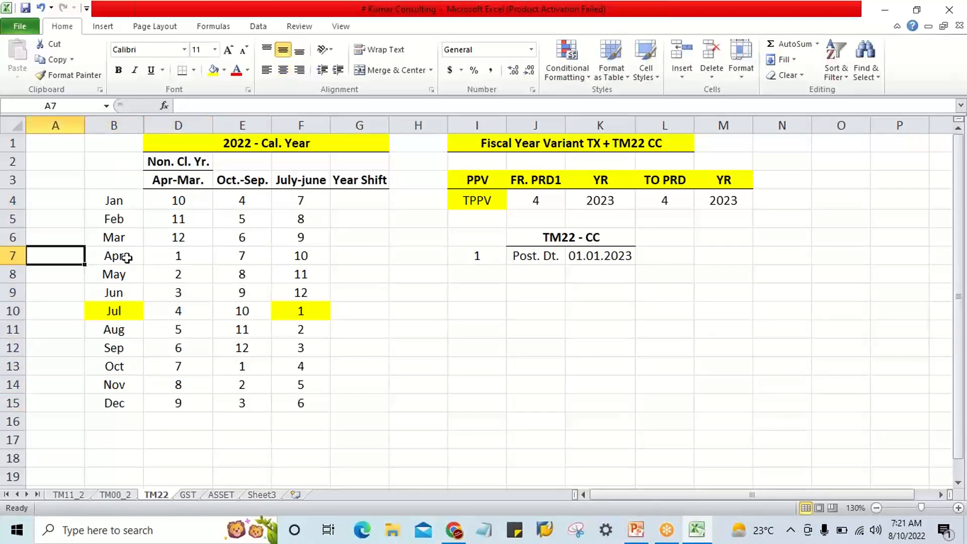
pyautogui.click(125, 256)
pyautogui.click(61, 257)
pyautogui.moveTo(62, 258); pyautogui.dragTo(64, 418)
pyautogui.moveTo(126, 258); pyautogui.dragTo(118, 402)
pyautogui.moveTo(62, 256); pyautogui.dragTo(66, 399)
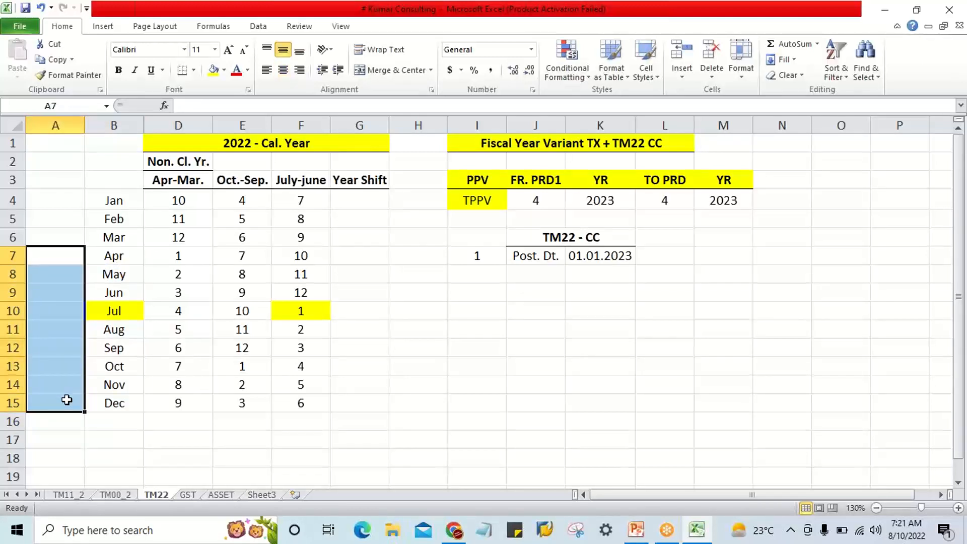
# Try to relabel the July cell B10 as Jul -23, and undo the entry.
pyautogui.moveTo(113, 309); pyautogui.dragTo(115, 400)
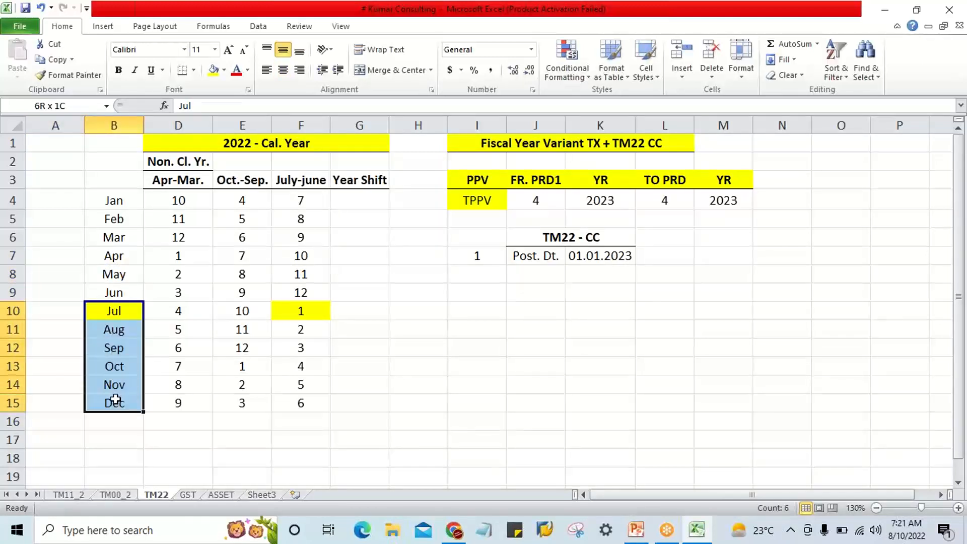
pyautogui.click(121, 312)
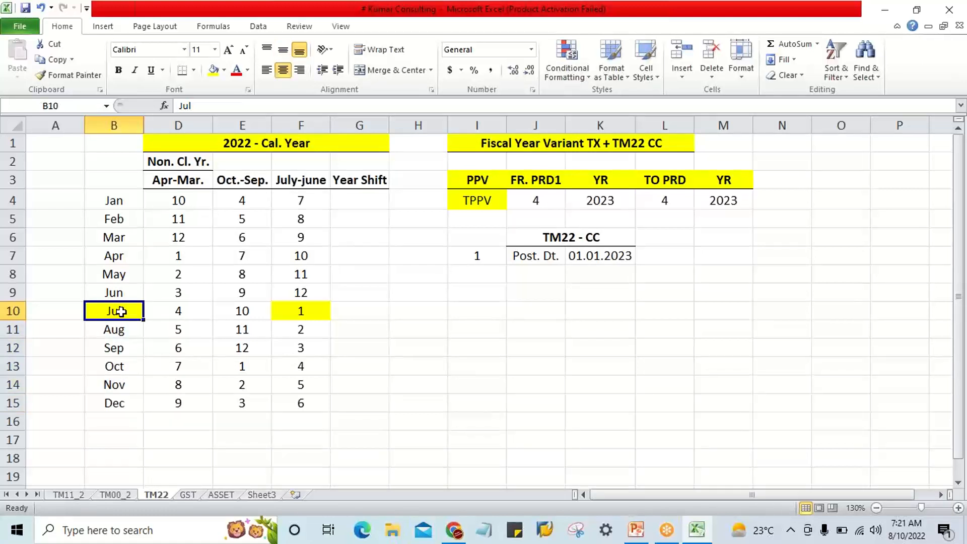
pyautogui.doubleClick(131, 312)
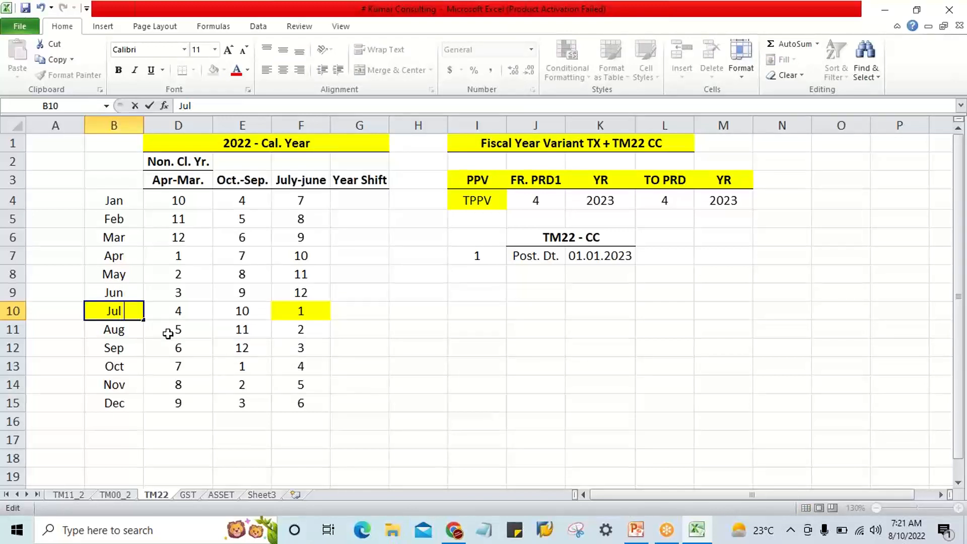
pyautogui.write('-')
pyautogui.write(' 23')
pyautogui.press('BackSpace')
pyautogui.write('23')
pyautogui.press('Return')
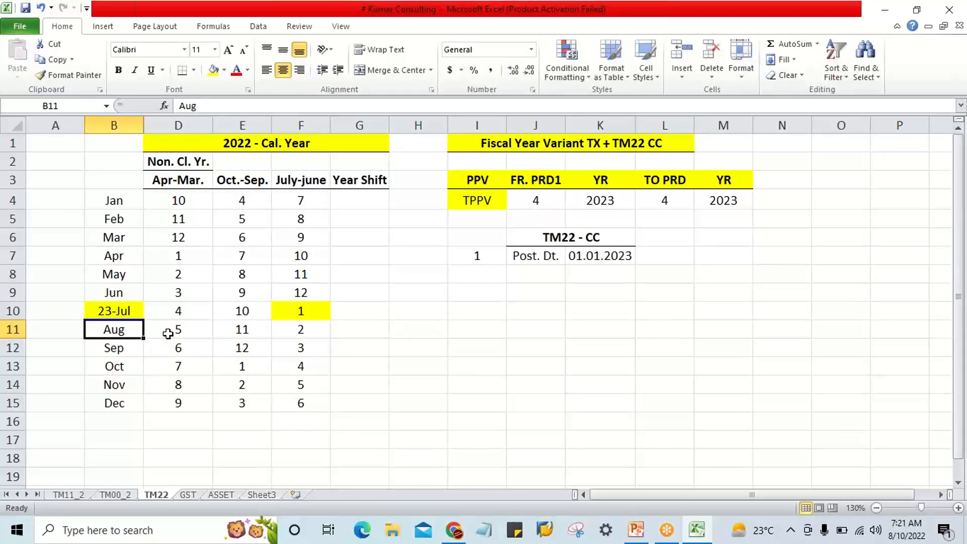
pyautogui.click(121, 309)
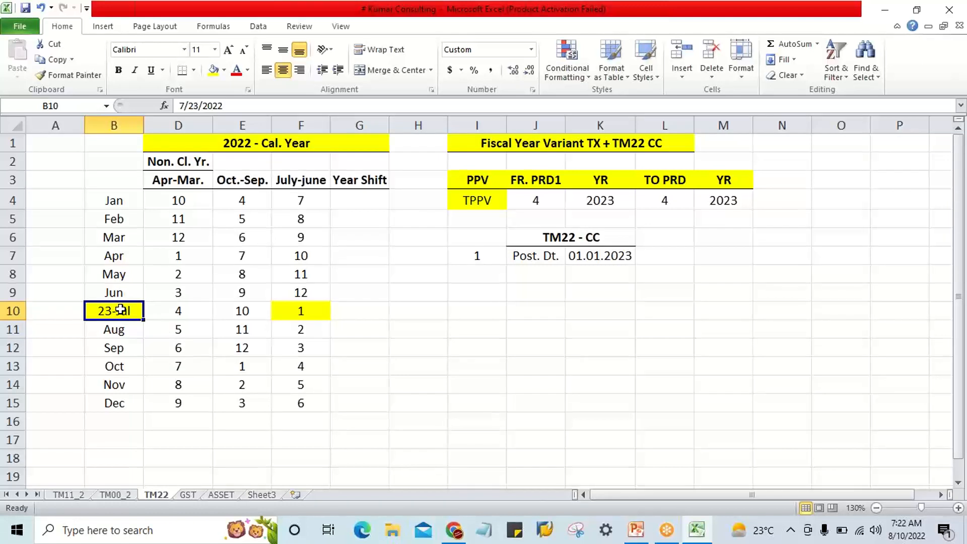
pyautogui.hotkey('ctrl', 'z')
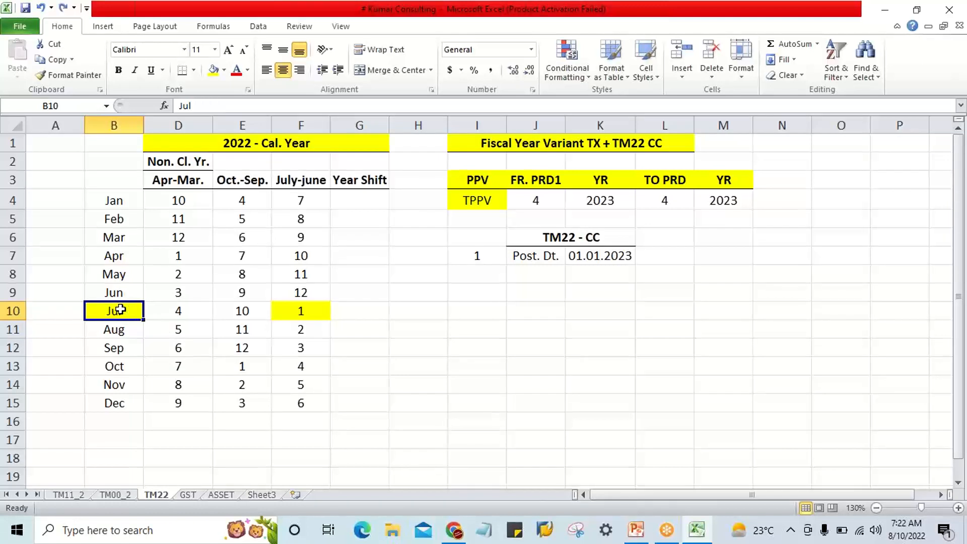
# Relabel the July cell B10 as the text Jul - 23.
pyautogui.press('BackSpace')
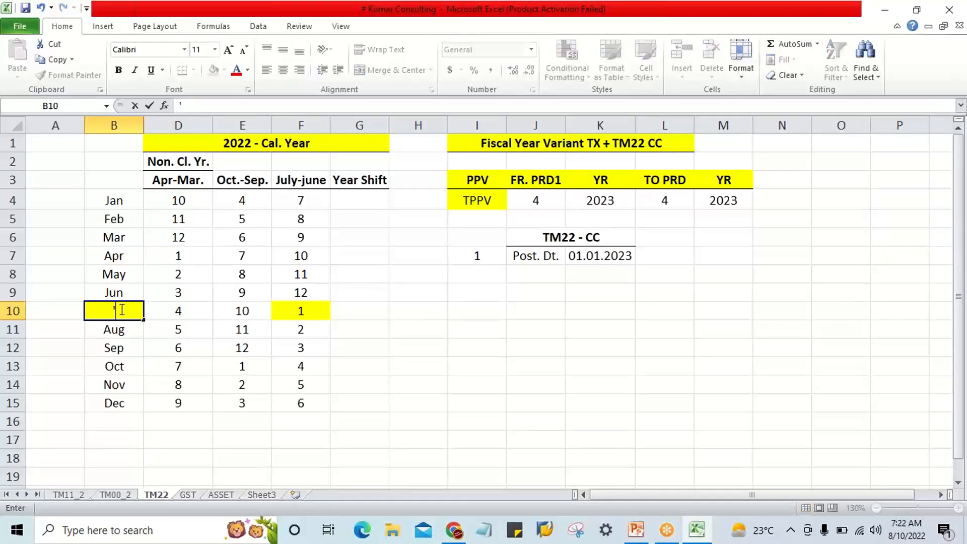
pyautogui.write("'jul")
pyautogui.press('BackSpace')
pyautogui.press('BackSpace')
pyautogui.press('BackSpace')
pyautogui.write('Jul - 23')
pyautogui.press('Return')
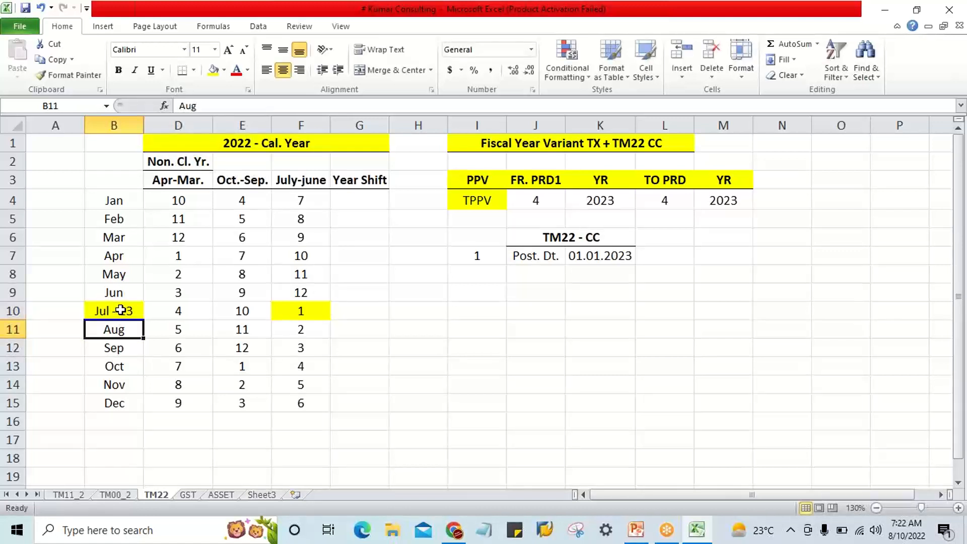
pyautogui.click(121, 310)
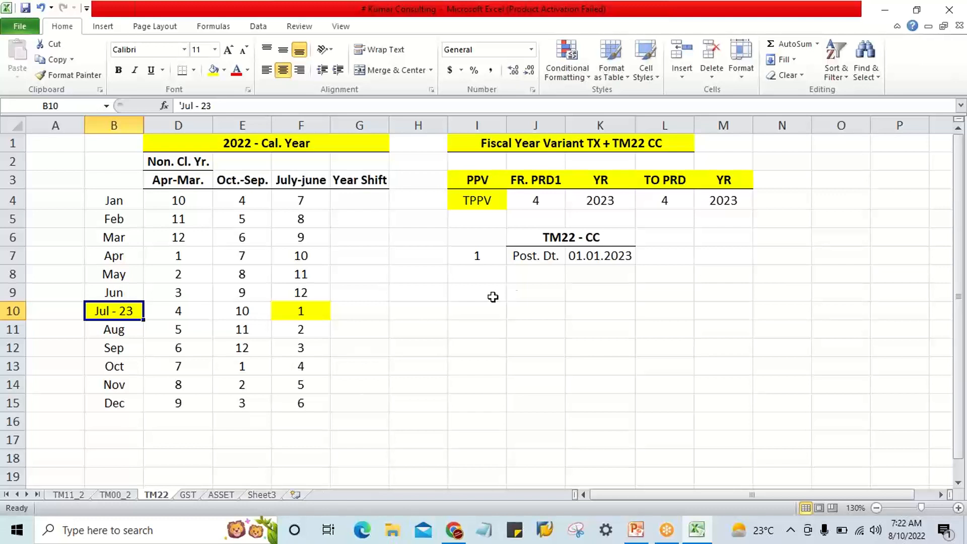
# Set the TM22 - CC posting date in K7 to 10.08.2022.
pyautogui.click(586, 259)
pyautogui.click(542, 259)
pyautogui.click(581, 257)
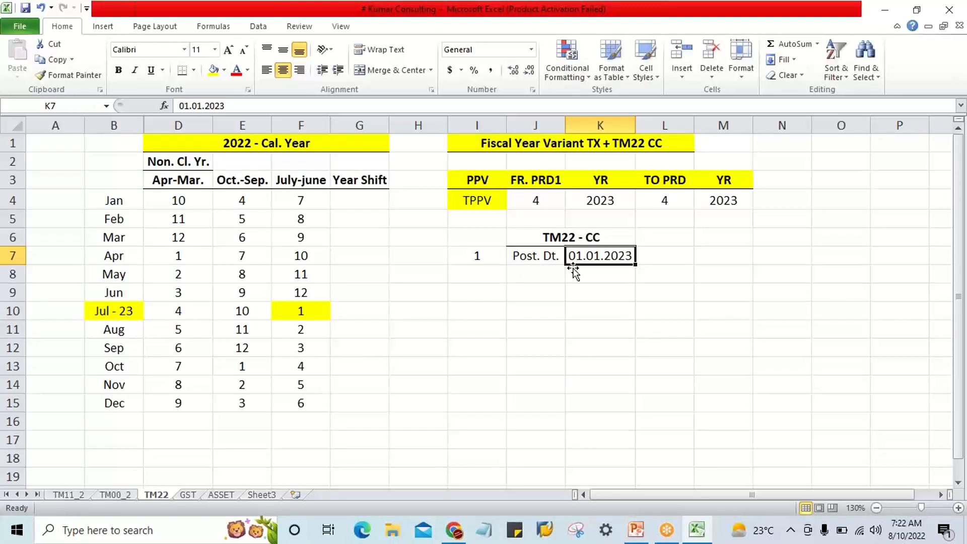
pyautogui.write('10')
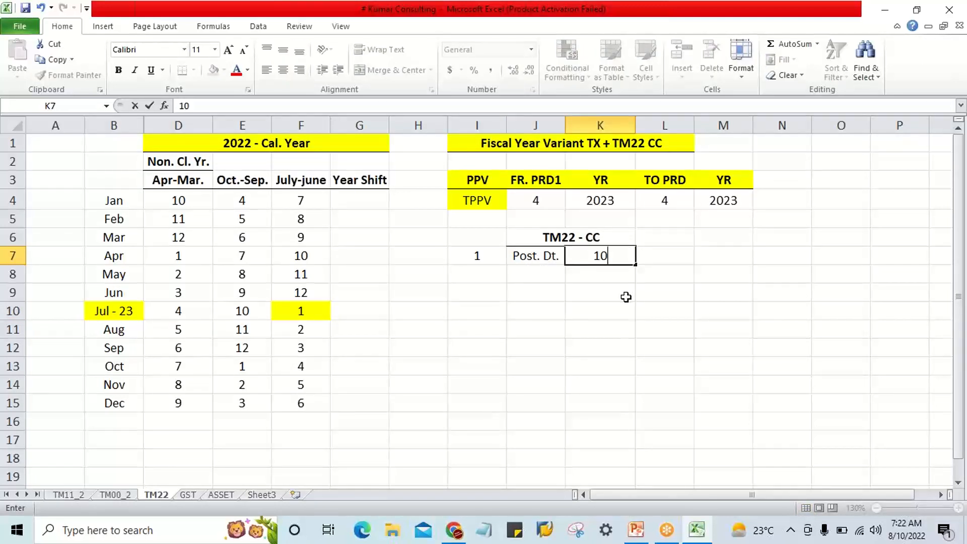
pyautogui.write('.08.2022')
pyautogui.press('Return')
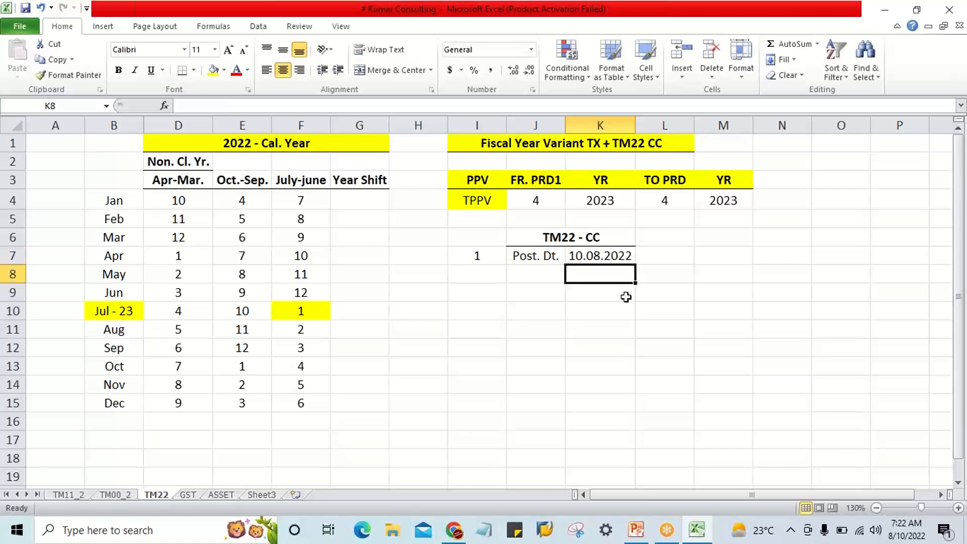
# Set the TPPV row's from period in J4 to 2 and its year in K4 to 2023.
pyautogui.moveTo(535, 204); pyautogui.dragTo(742, 192)
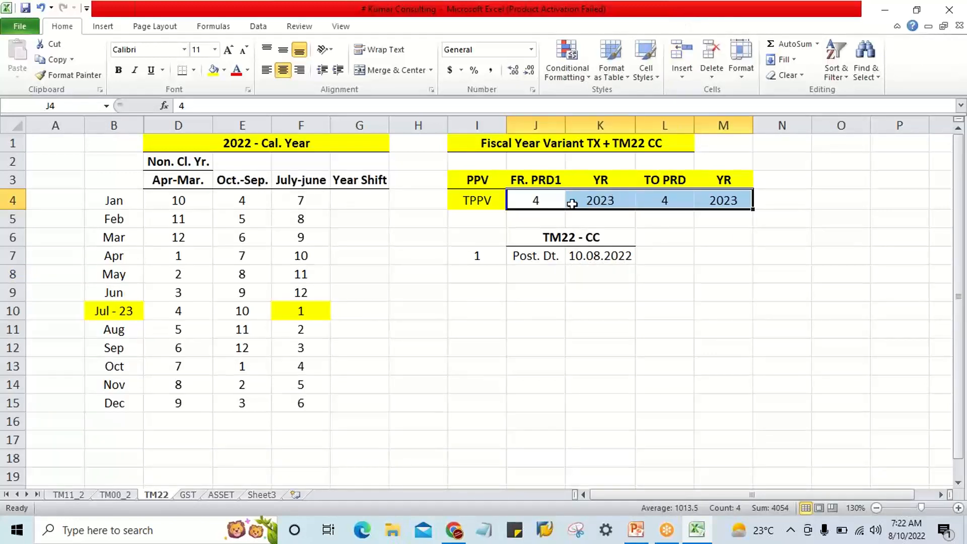
pyautogui.click(528, 197)
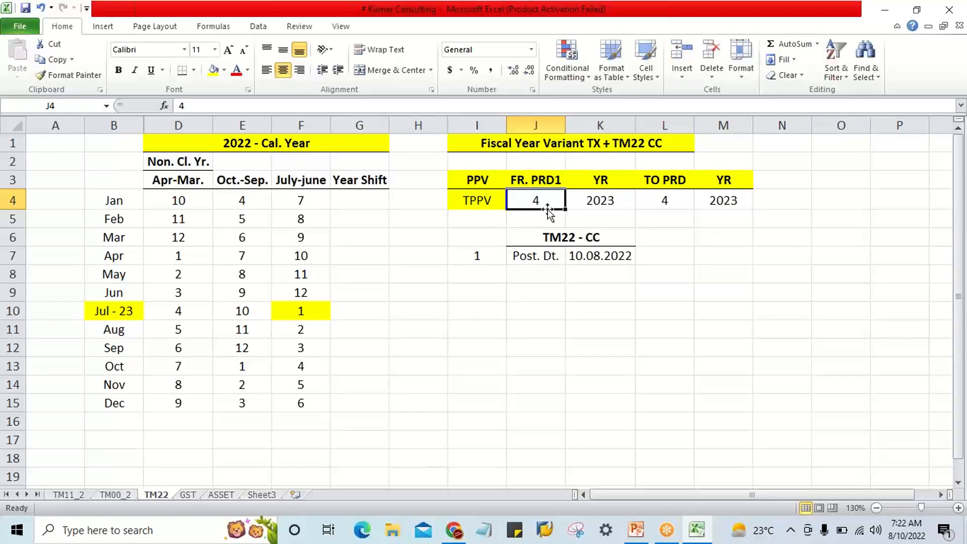
pyautogui.click(592, 210)
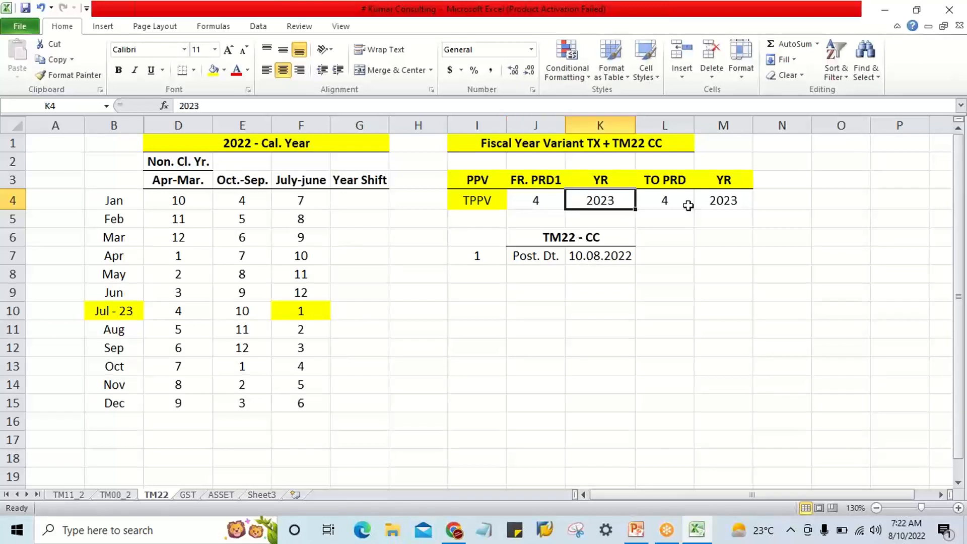
pyautogui.click(718, 203)
pyautogui.click(611, 202)
pyautogui.click(541, 204)
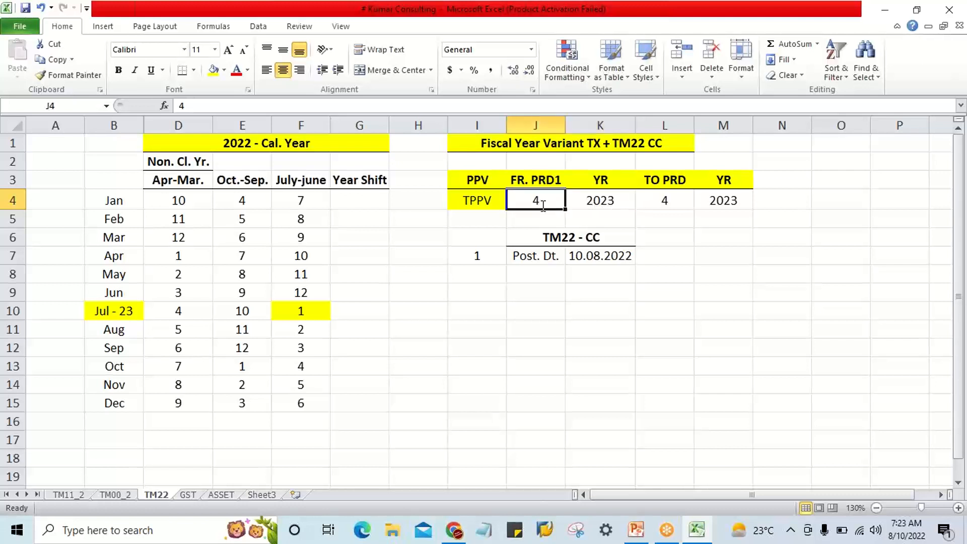
pyautogui.write('2')
pyautogui.press('Tab')
pyautogui.write('2023')
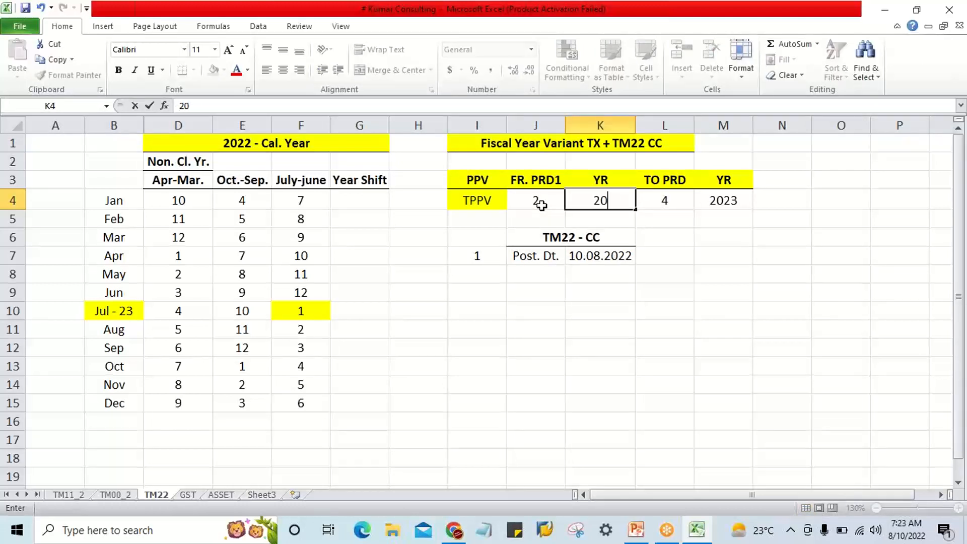
pyautogui.press('Tab')
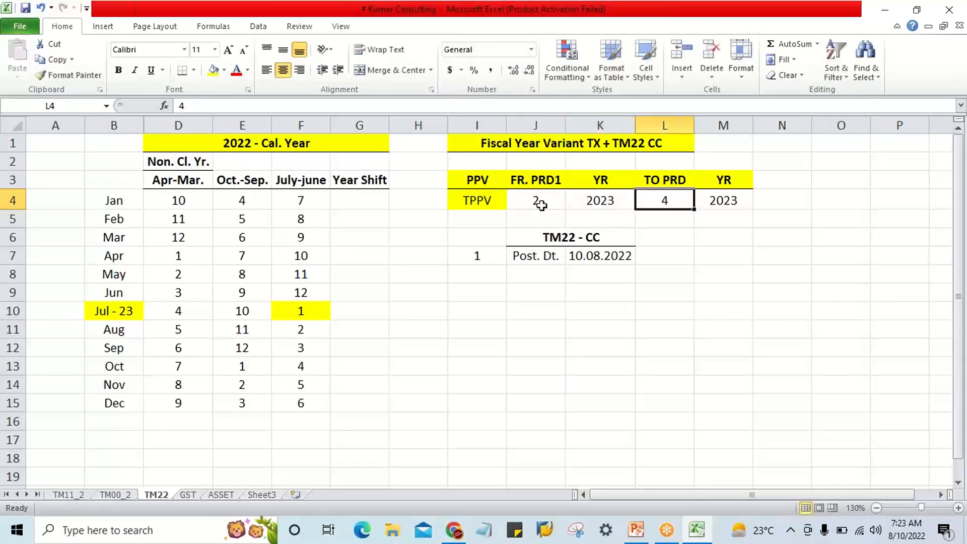
# Set the TPPV row's to period in L4 to 2 and its year in M4 to 2023.
pyautogui.write('2')
pyautogui.press('Tab')
pyautogui.write('2023')
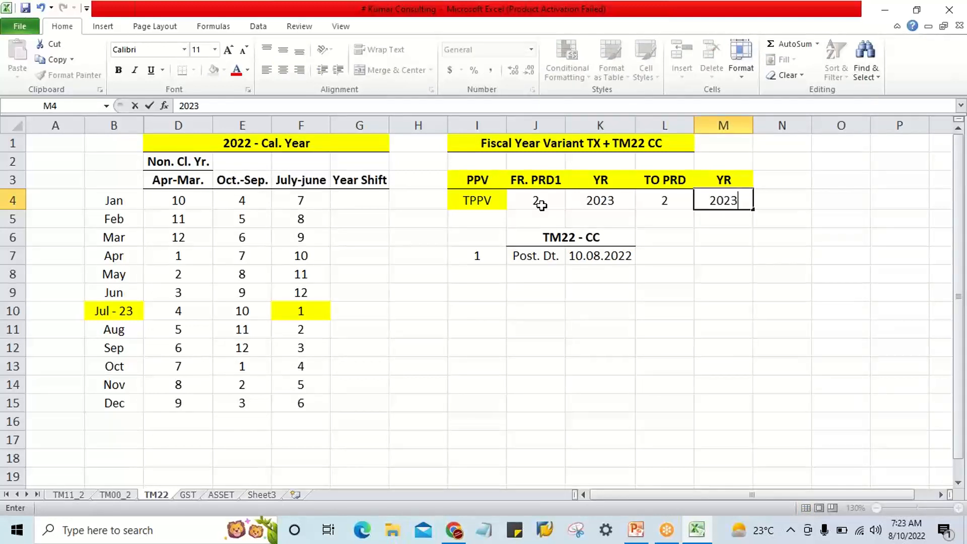
pyautogui.press('Return')
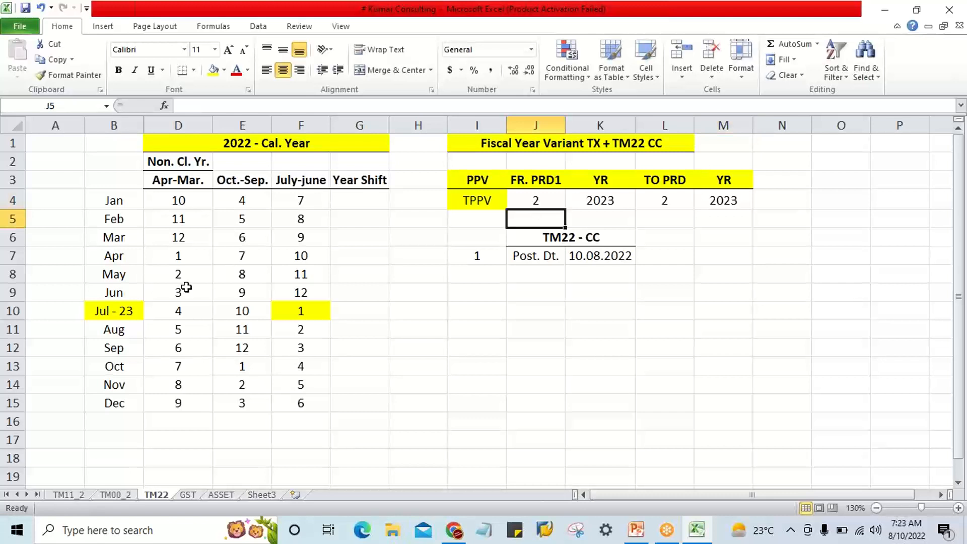
pyautogui.moveTo(132, 311); pyautogui.dragTo(124, 401)
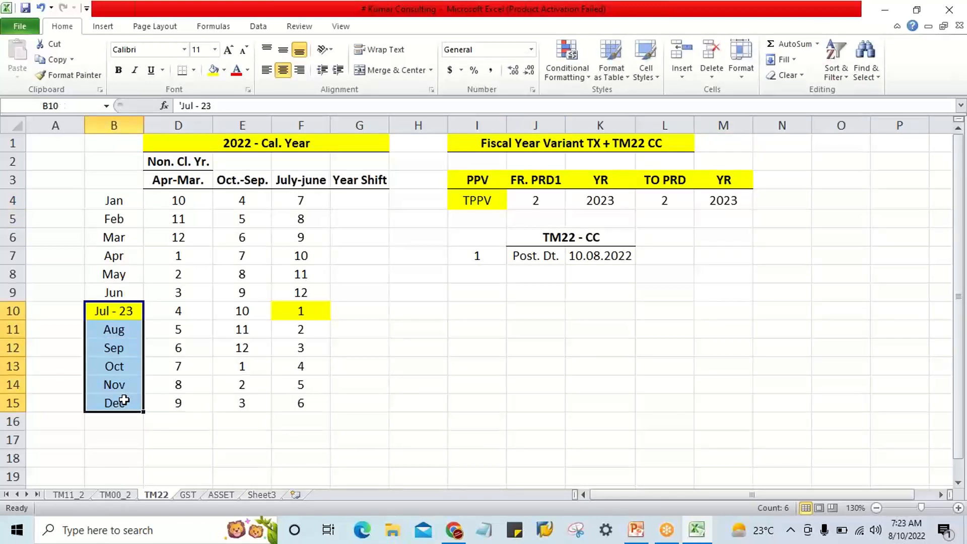
pyautogui.click(115, 331)
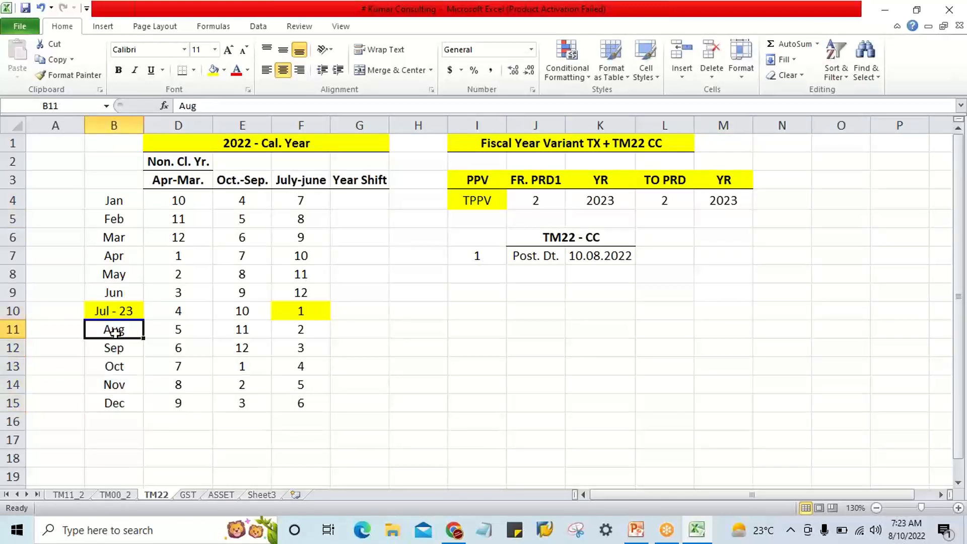
pyautogui.click(455, 415)
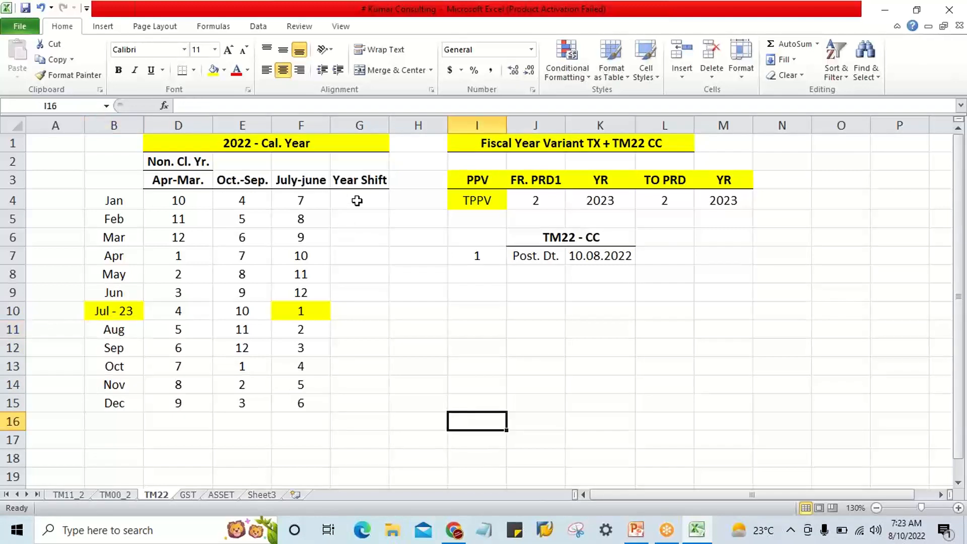
# Fill the Year Shift cells G4:G9 for January through June with 0.
pyautogui.moveTo(358, 201); pyautogui.dragTo(361, 397)
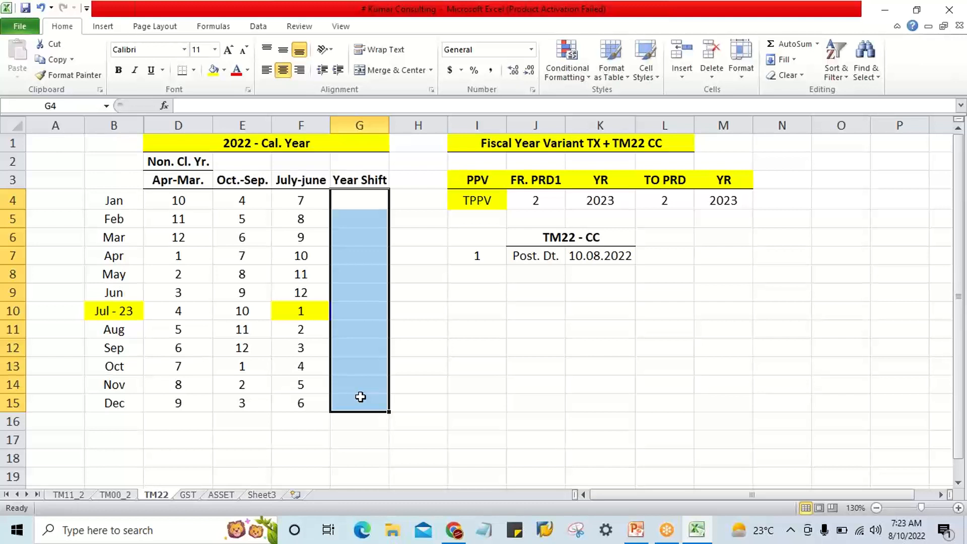
pyautogui.click(344, 198)
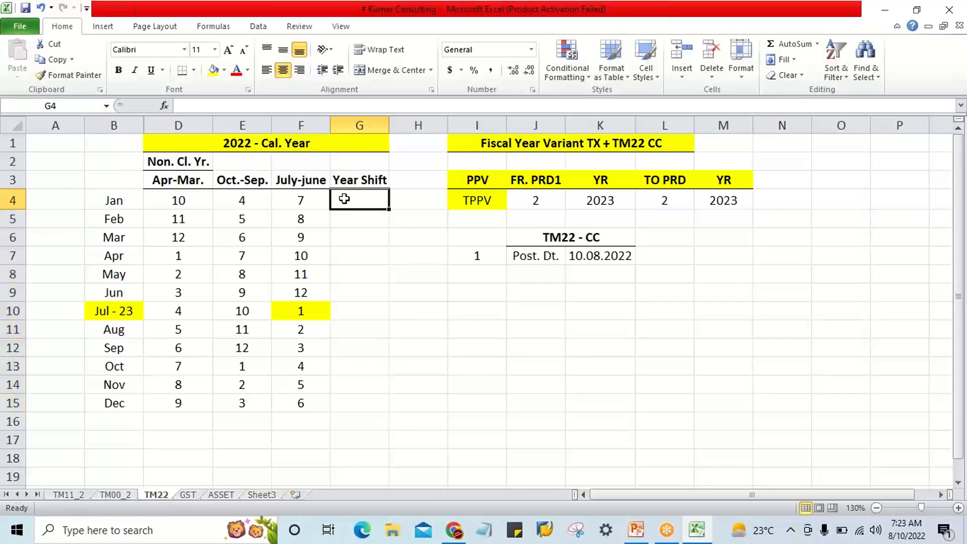
pyautogui.write('0')
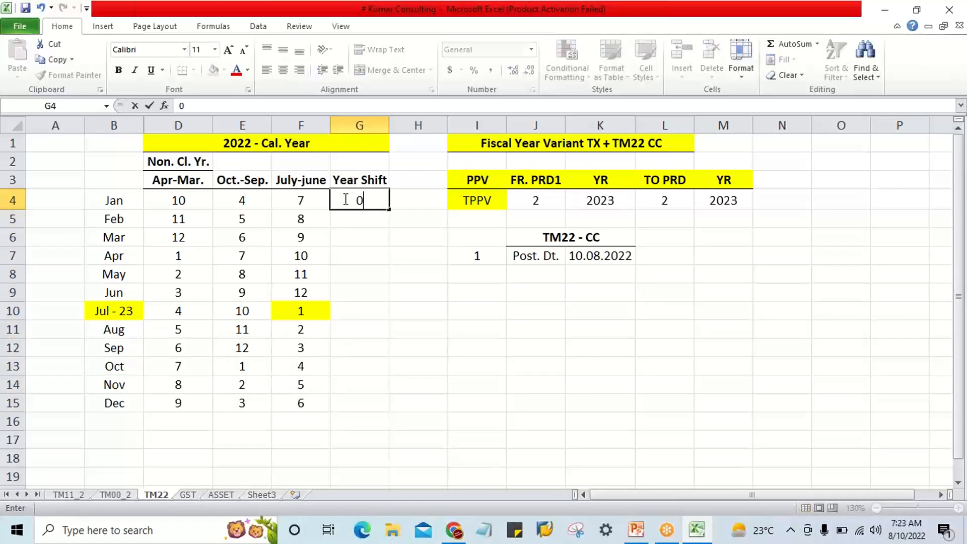
pyautogui.press('Return')
pyautogui.moveTo(344, 198); pyautogui.dragTo(357, 290)
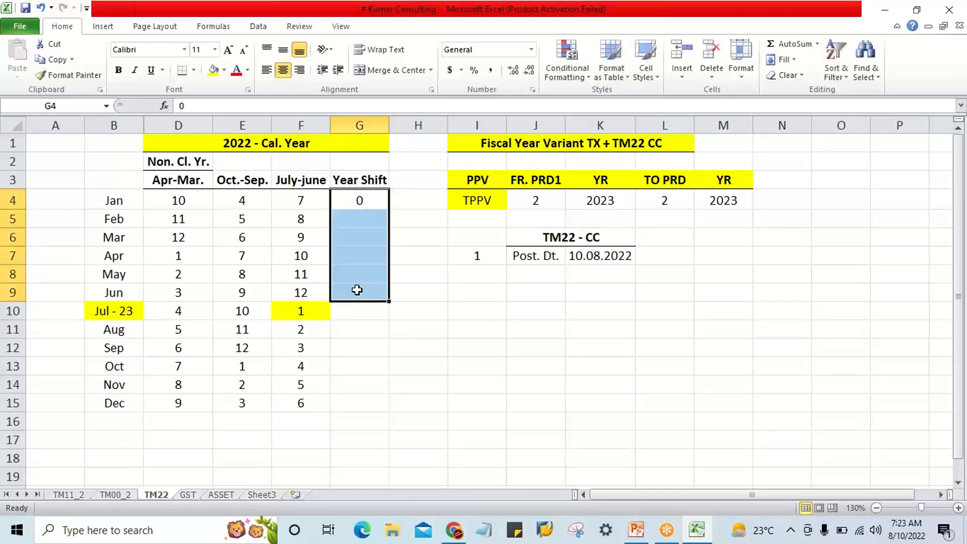
pyautogui.hotkey('ctrl', 'd')
# Fill the Year Shift cells G10:G15 for July through December with the text +1.
pyautogui.click(371, 310)
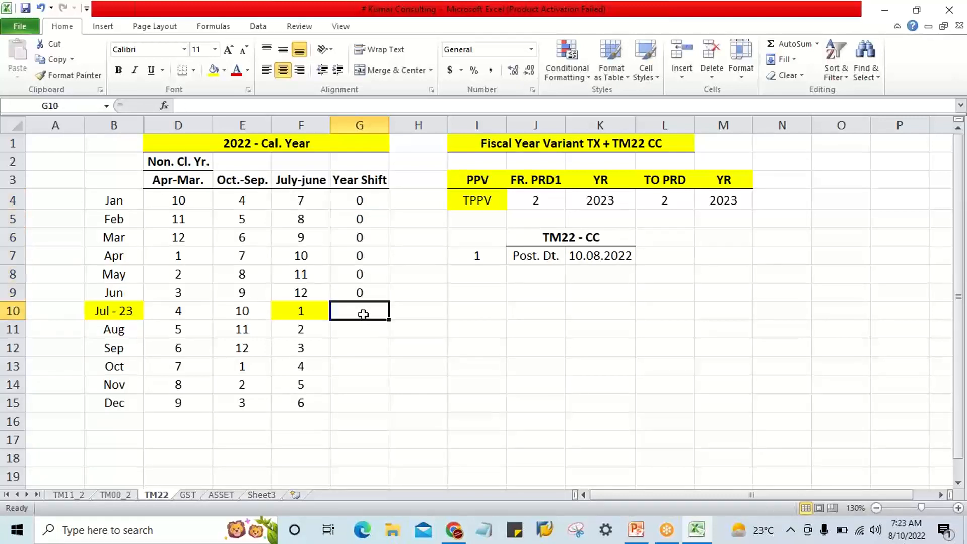
pyautogui.write("'+1")
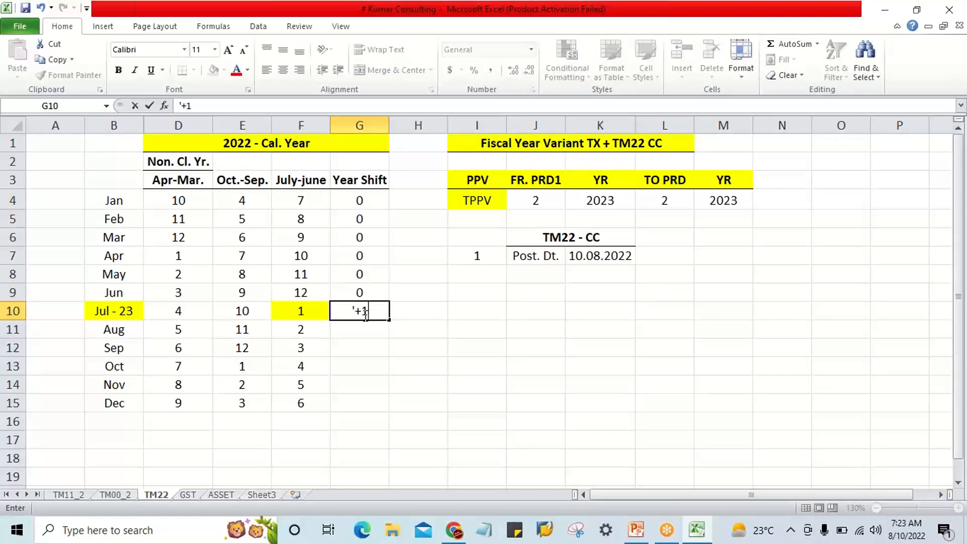
pyautogui.press('Return')
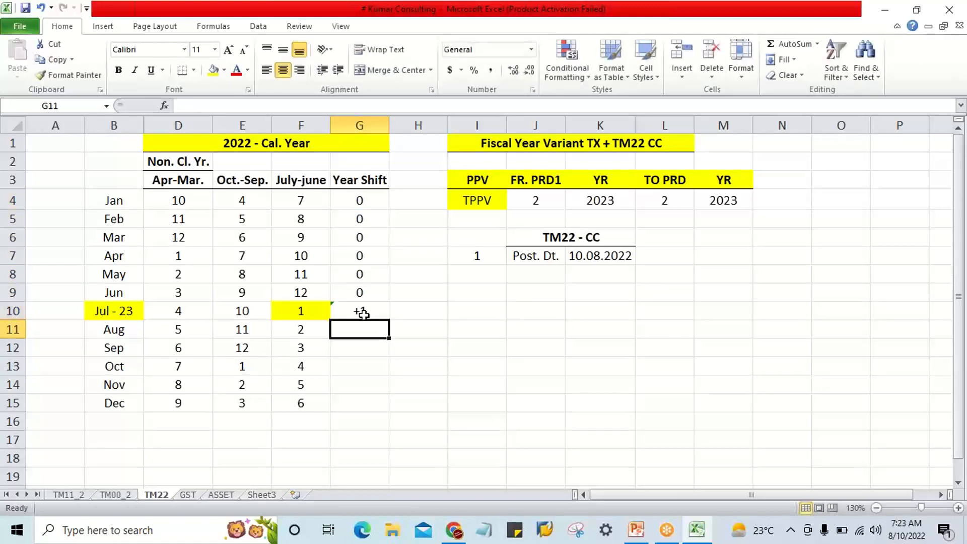
pyautogui.moveTo(362, 313); pyautogui.dragTo(363, 403)
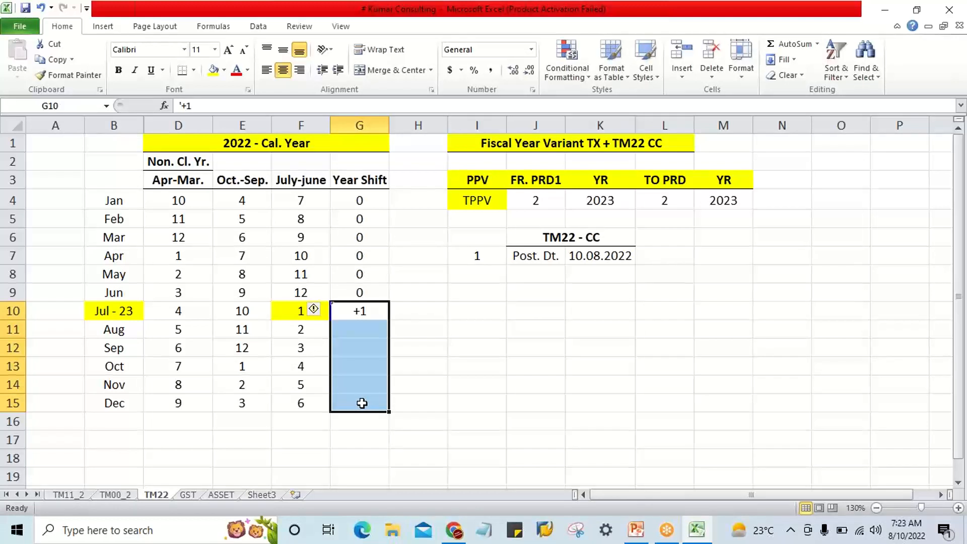
pyautogui.hotkey('ctrl', 'd')
pyautogui.click(483, 388)
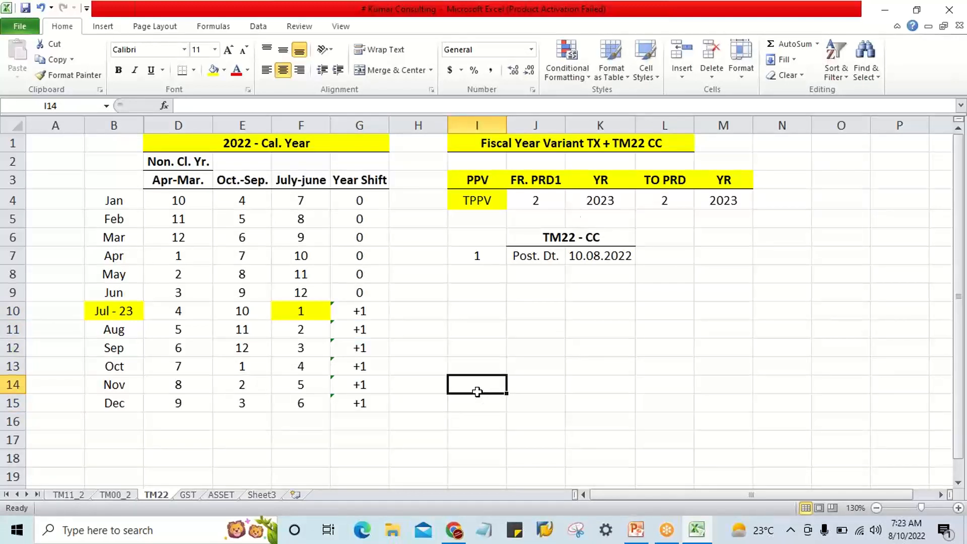
pyautogui.click(683, 21)
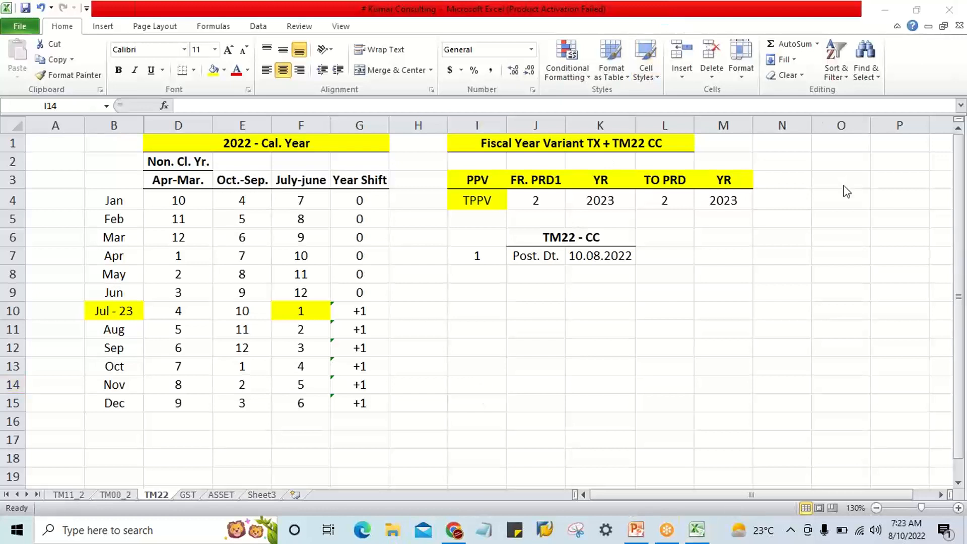
pyautogui.click(527, 329)
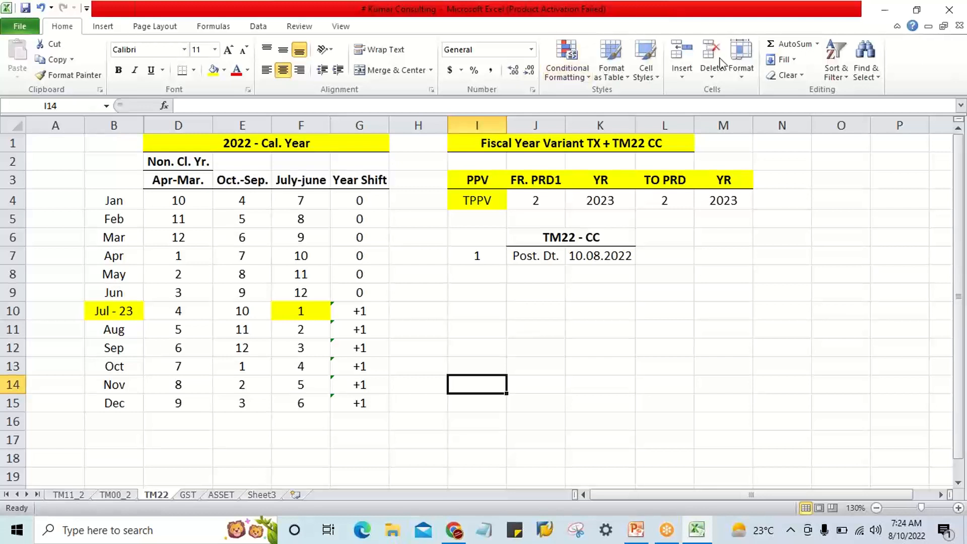
pyautogui.click(693, 73)
pyautogui.click(693, 72)
# Compare the July-June periods and the posting date in K7 with the TPPV row's open periods and years.
pyautogui.moveTo(302, 202); pyautogui.dragTo(306, 403)
pyautogui.click(309, 315)
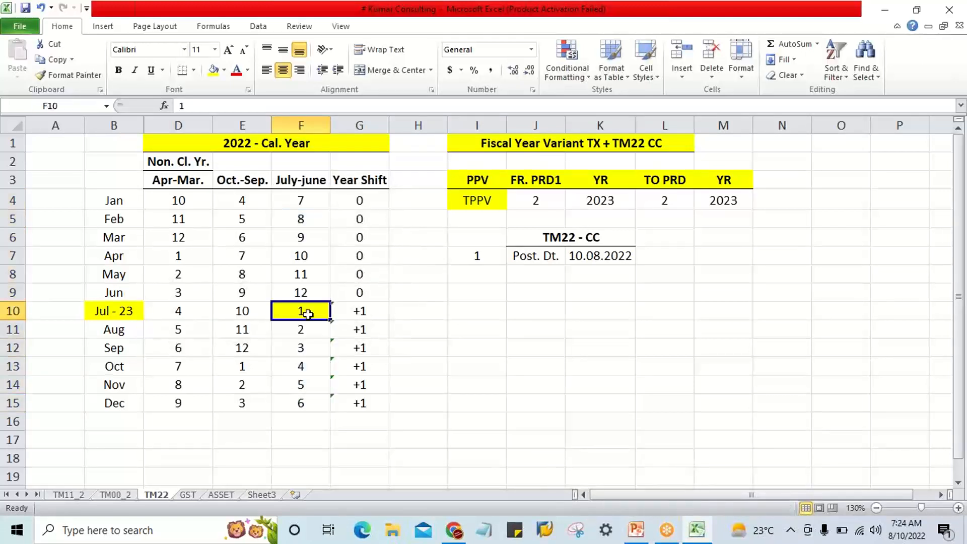
pyautogui.click(125, 310)
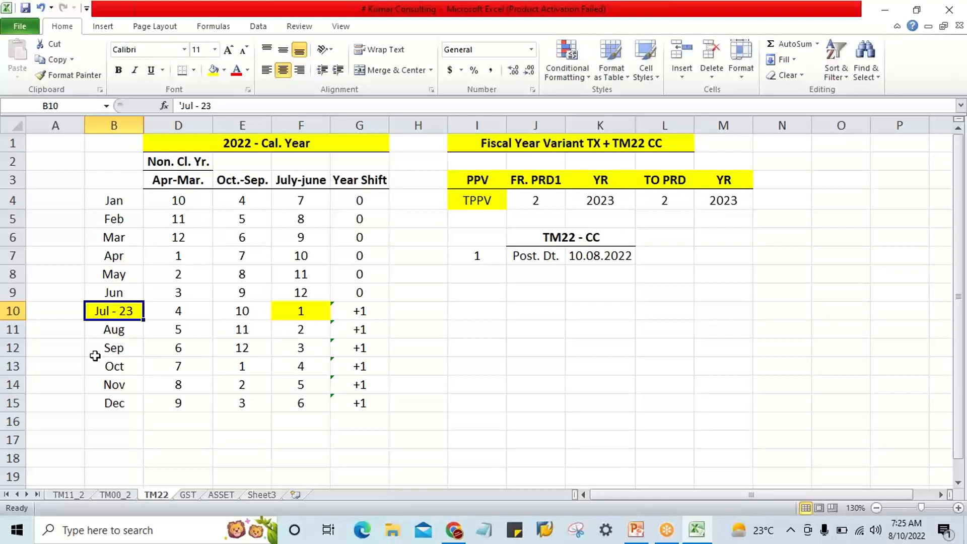
pyautogui.click(570, 257)
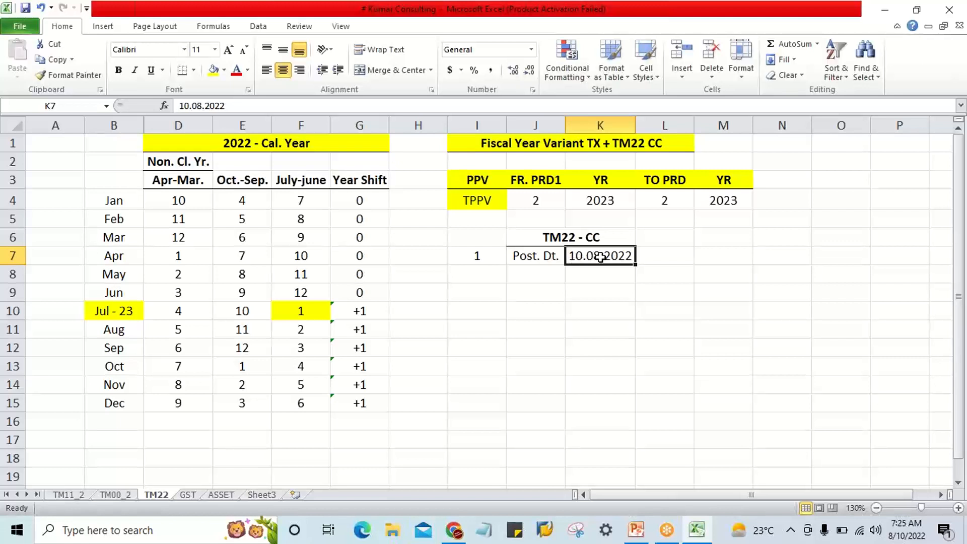
pyautogui.click(111, 331)
pyautogui.click(284, 329)
pyautogui.click(536, 200)
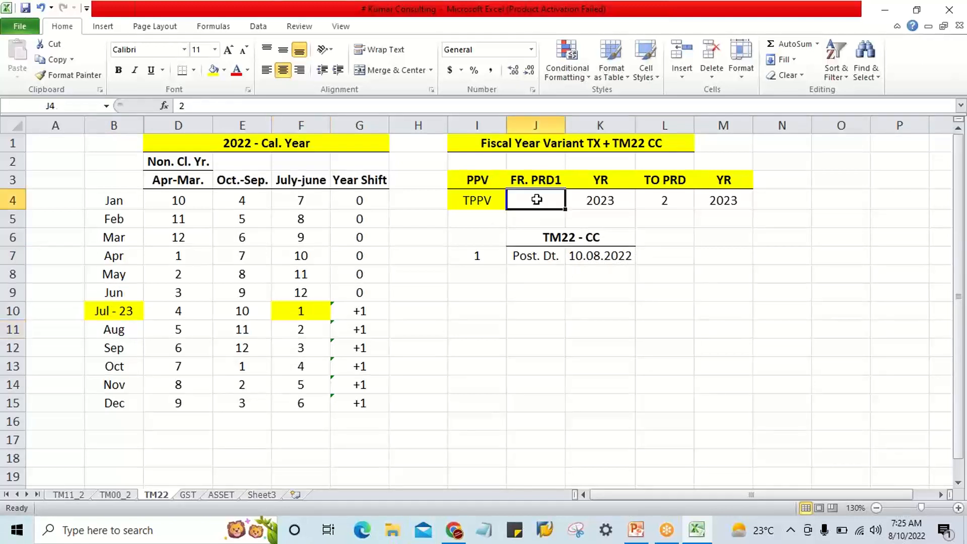
pyautogui.click(123, 313)
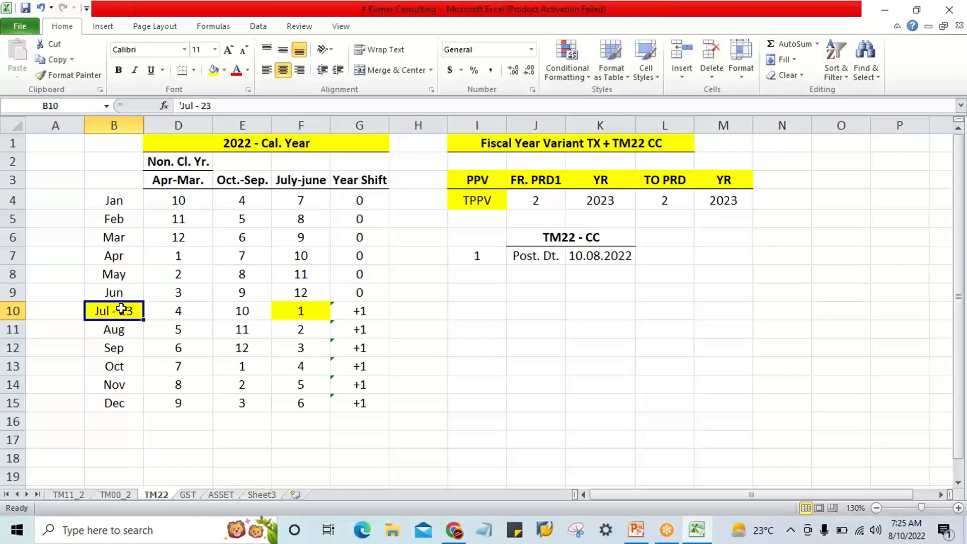
pyautogui.click(593, 204)
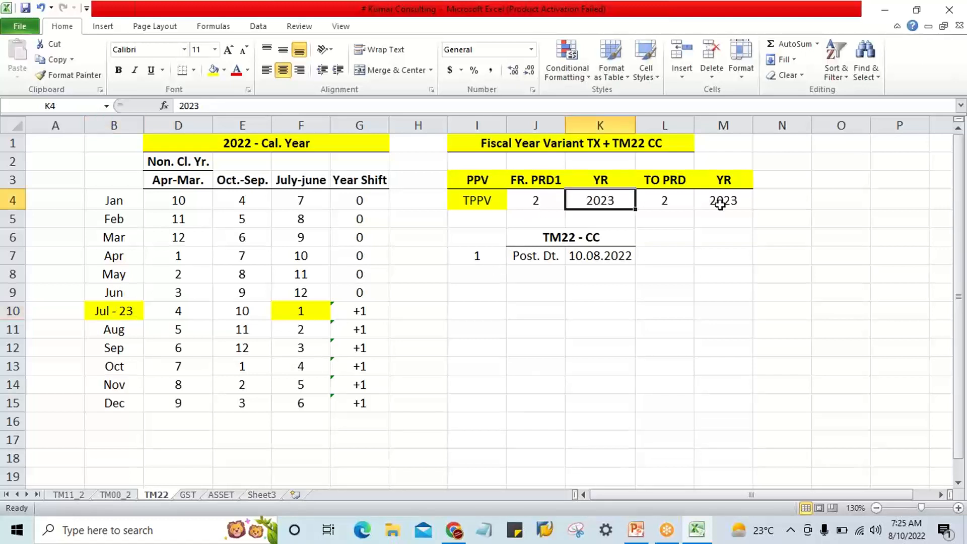
pyautogui.click(723, 206)
pyautogui.click(122, 330)
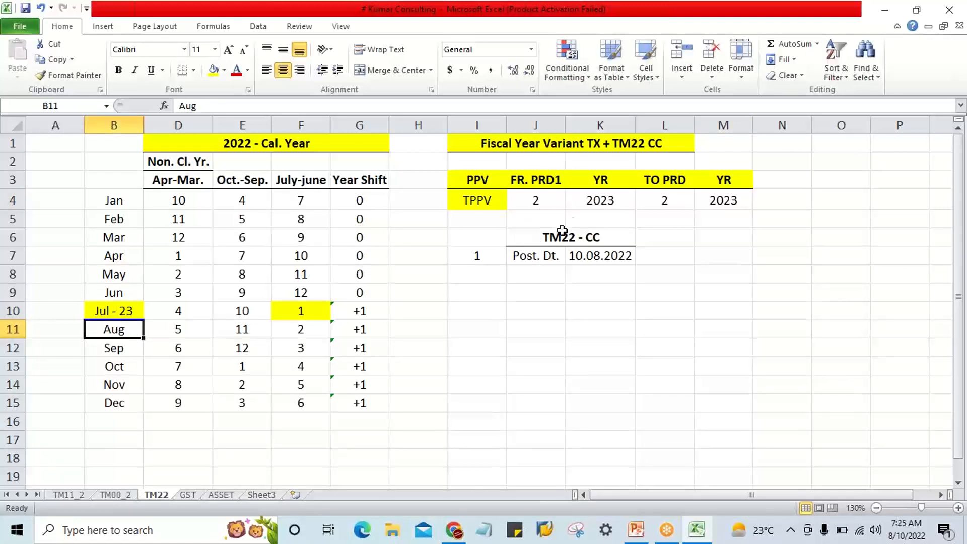
pyautogui.click(588, 202)
pyautogui.click(734, 200)
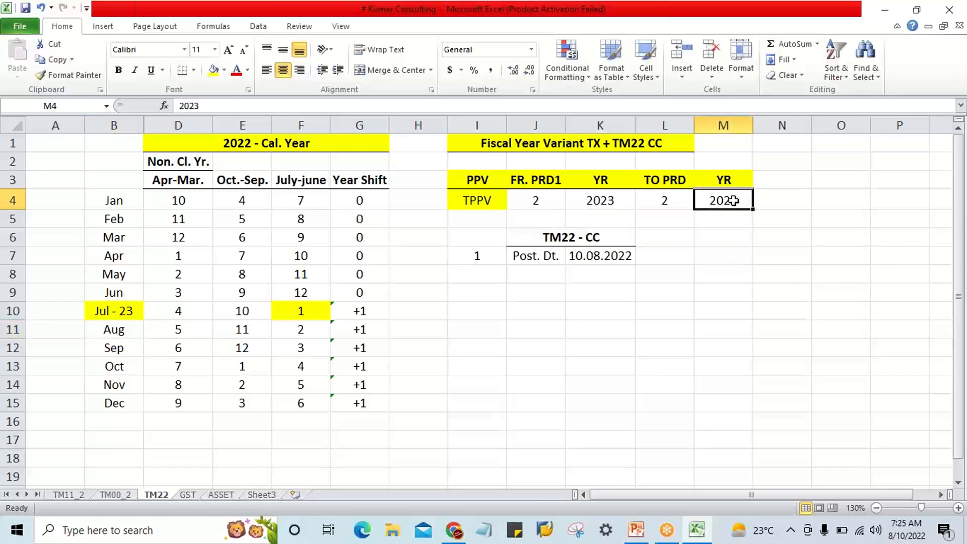
pyautogui.click(586, 260)
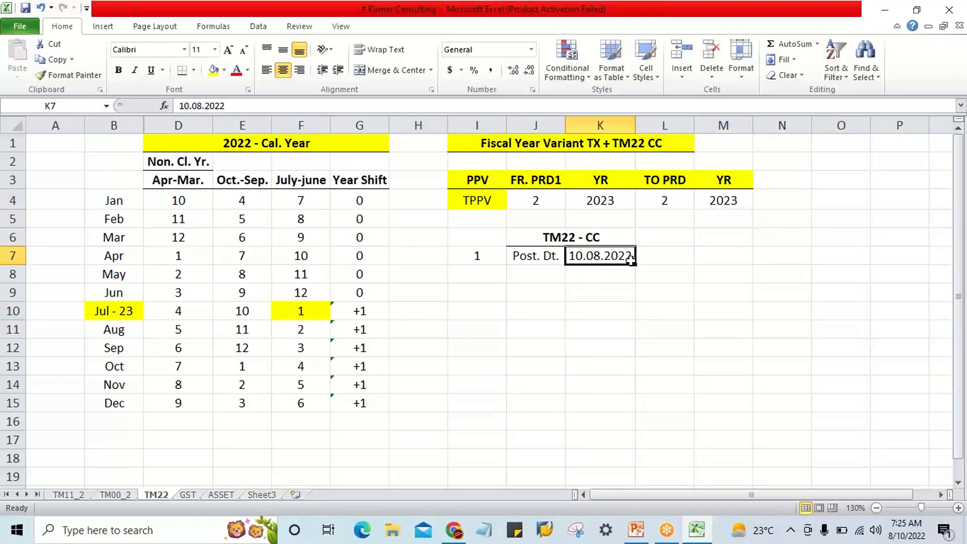
# Merge and center cells A10:A15 beside July through December and fill the merged cell yellow.
pyautogui.moveTo(61, 308); pyautogui.dragTo(63, 400)
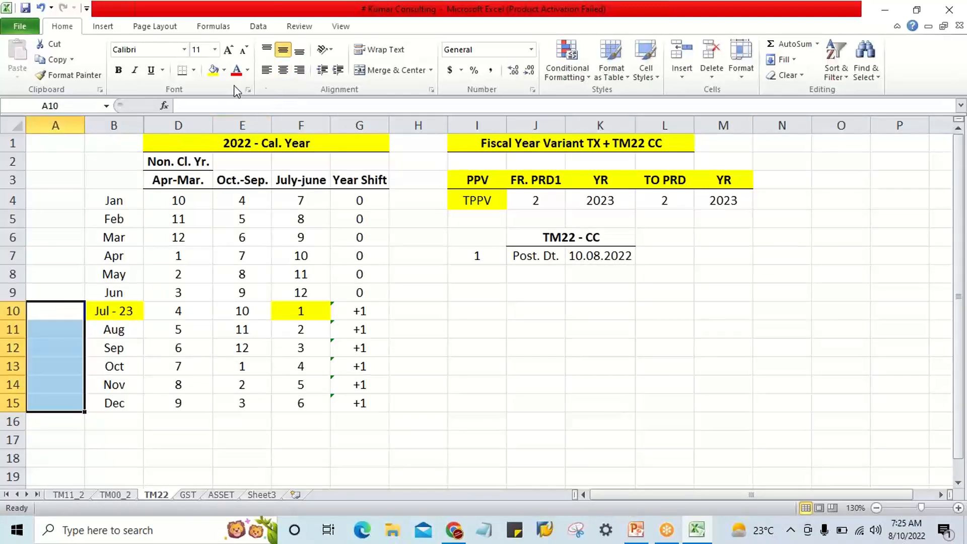
pyautogui.moveTo(61, 309); pyautogui.dragTo(54, 401)
pyautogui.click(381, 70)
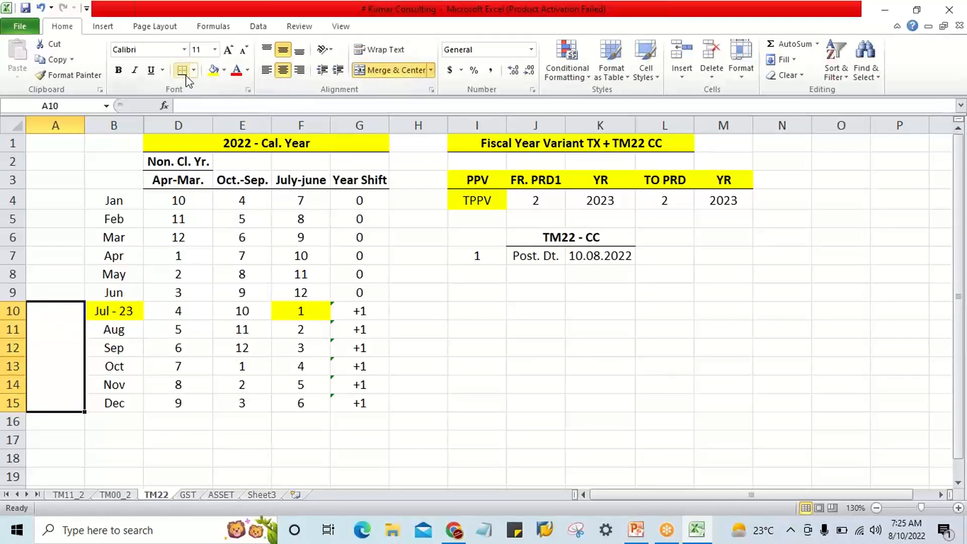
pyautogui.click(214, 70)
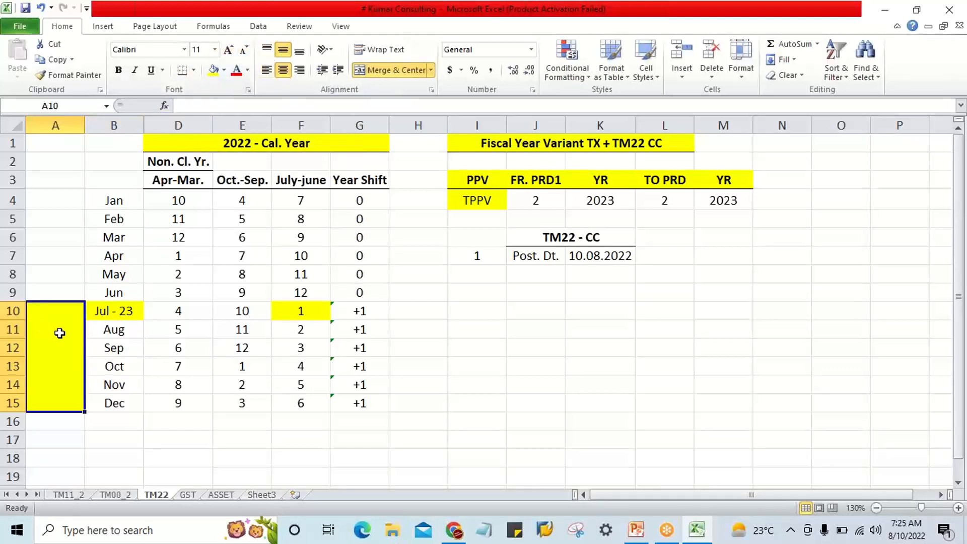
# Enter 2022 in the merged cell A10 as the calendar year for July through December.
pyautogui.write('202')
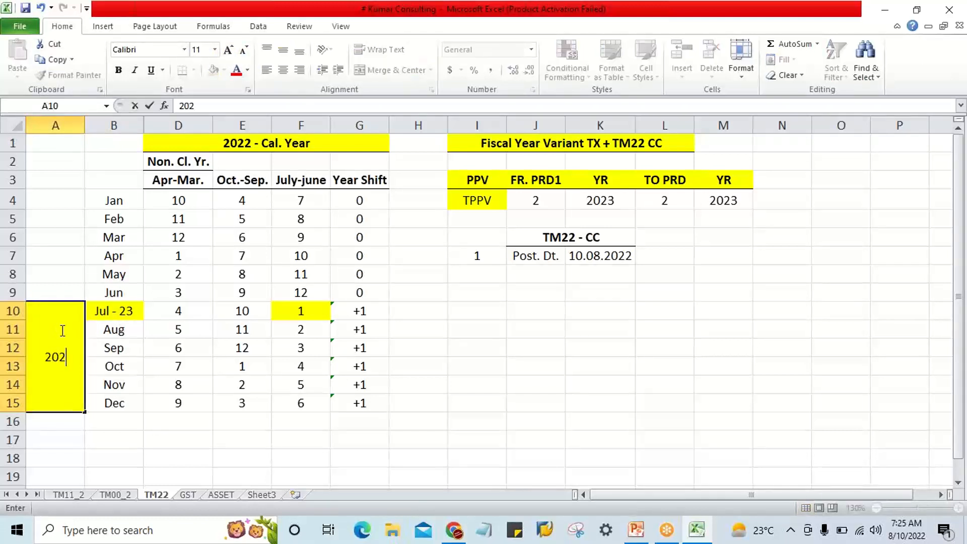
pyautogui.write('2')
pyautogui.press('Return')
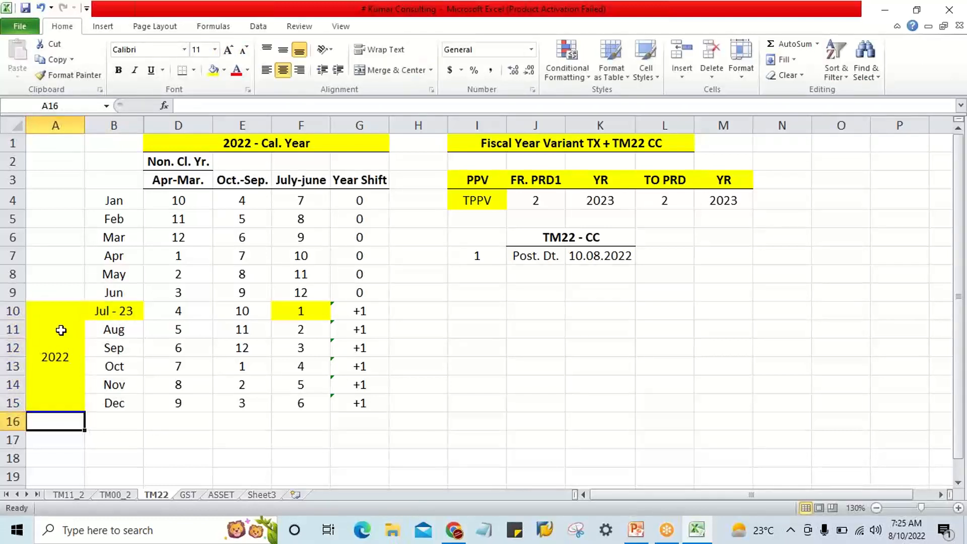
pyautogui.moveTo(61, 330); pyautogui.dragTo(58, 400)
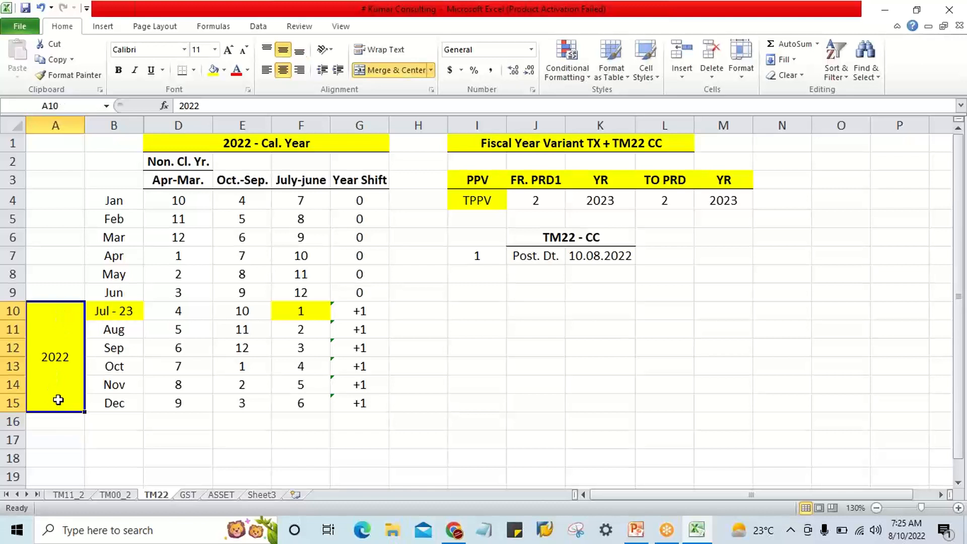
pyautogui.click(130, 313)
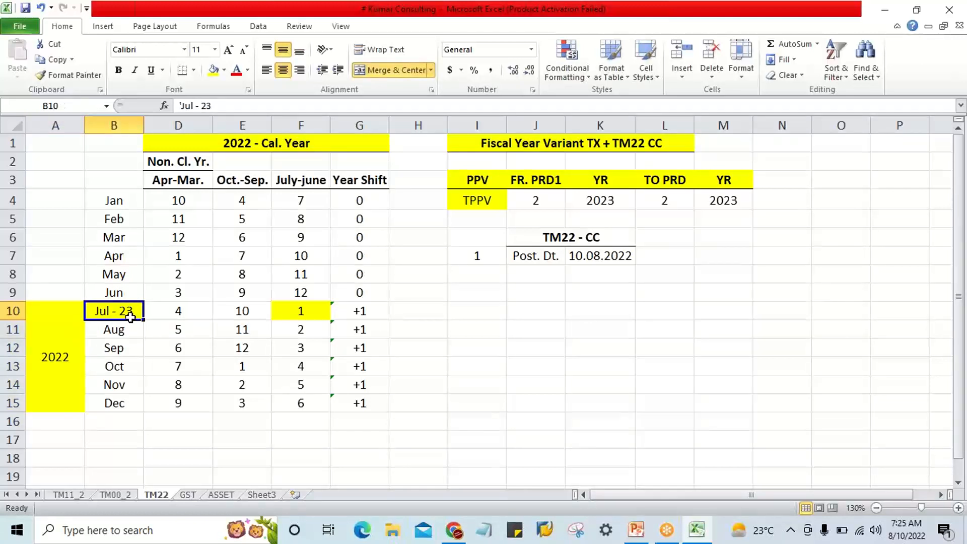
pyautogui.moveTo(129, 317); pyautogui.dragTo(126, 398)
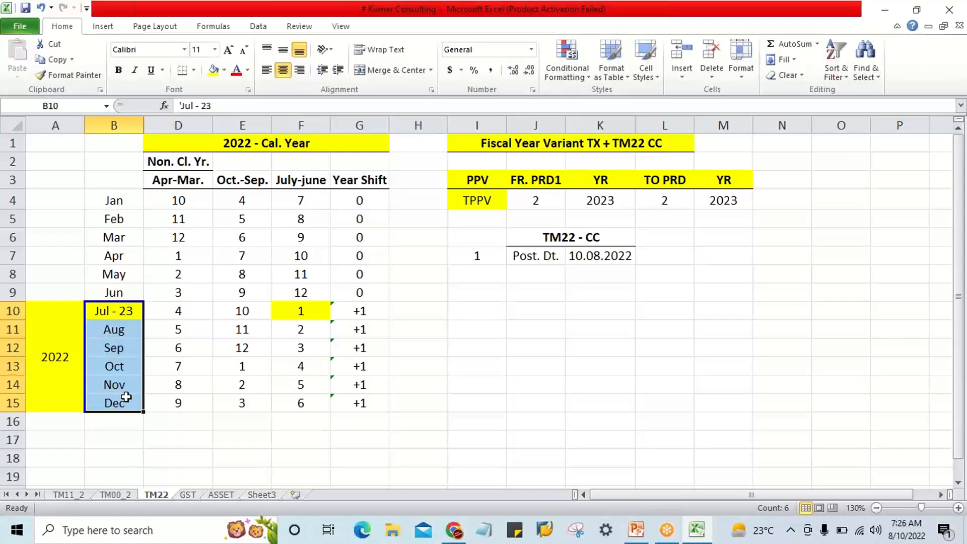
pyautogui.click(40, 353)
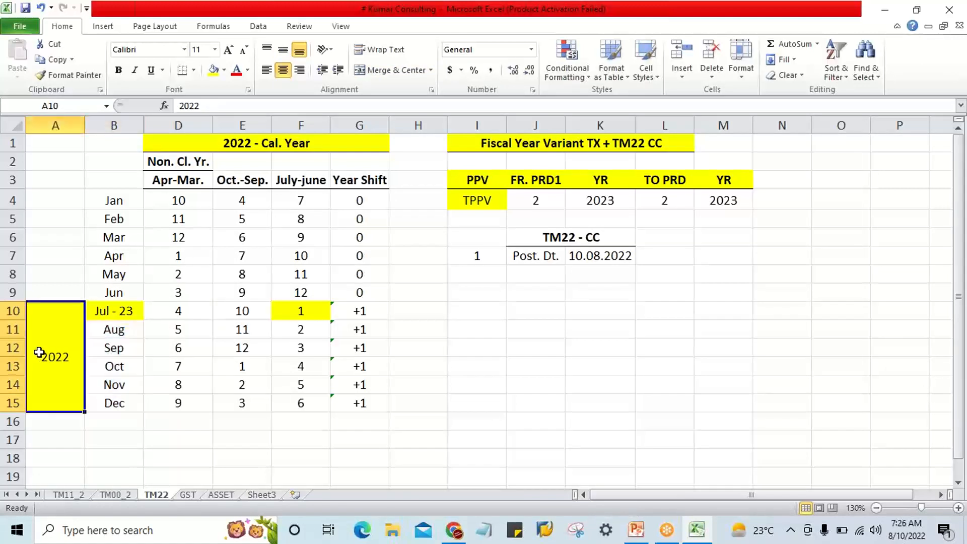
pyautogui.click(131, 318)
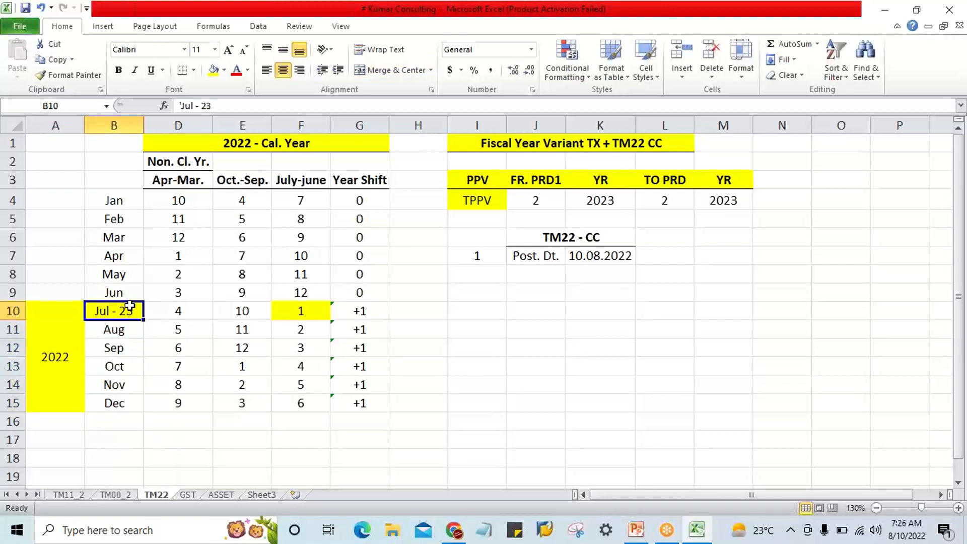
# Compare calendar year 2022 in A10 and the July-December months with their year shifts in G10:G15 and the posting date in K7.
pyautogui.click(56, 361)
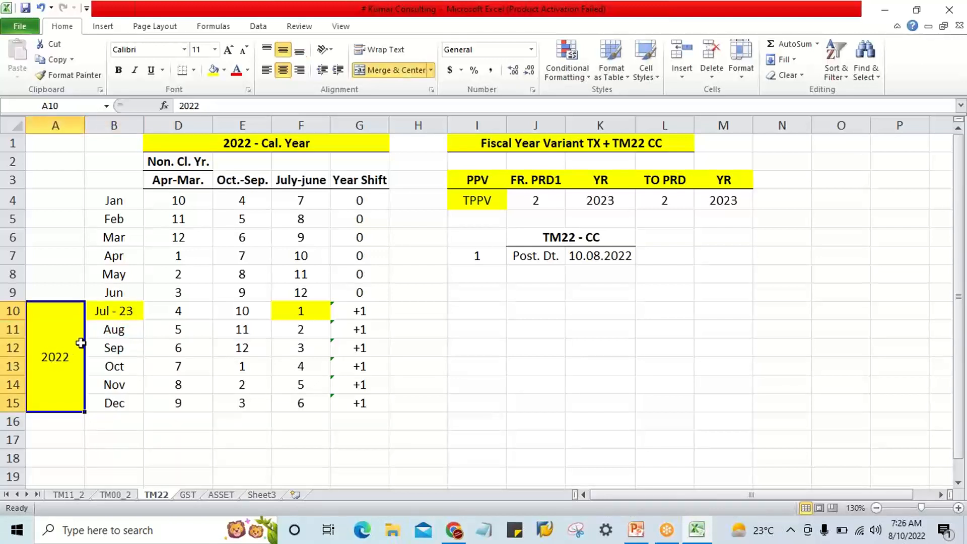
pyautogui.moveTo(125, 314); pyautogui.dragTo(128, 399)
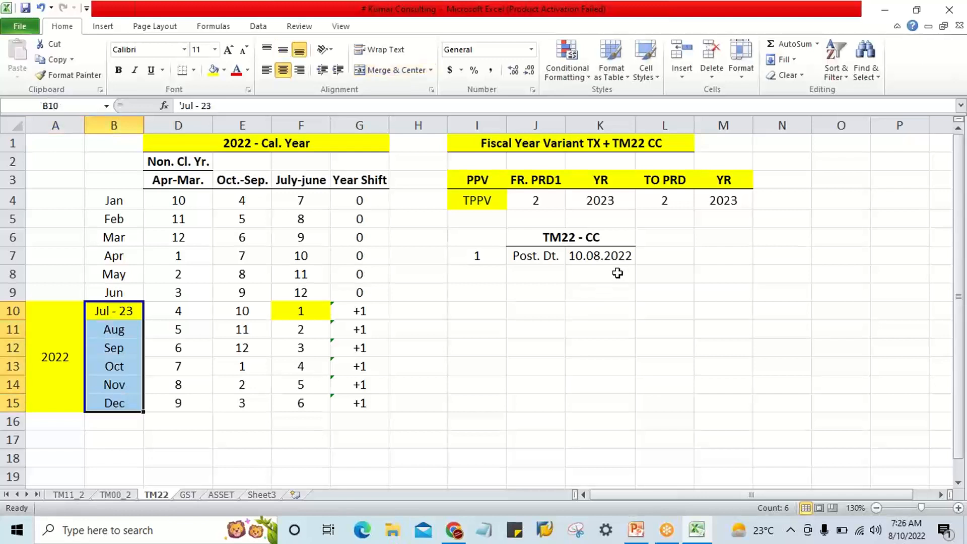
pyautogui.click(624, 257)
pyautogui.moveTo(623, 262)
pyautogui.mouseDown()
pyautogui.moveTo(624, 277)
pyautogui.moveTo(625, 258)
pyautogui.mouseUp()
pyautogui.moveTo(110, 313); pyautogui.dragTo(116, 398)
pyautogui.click(50, 374)
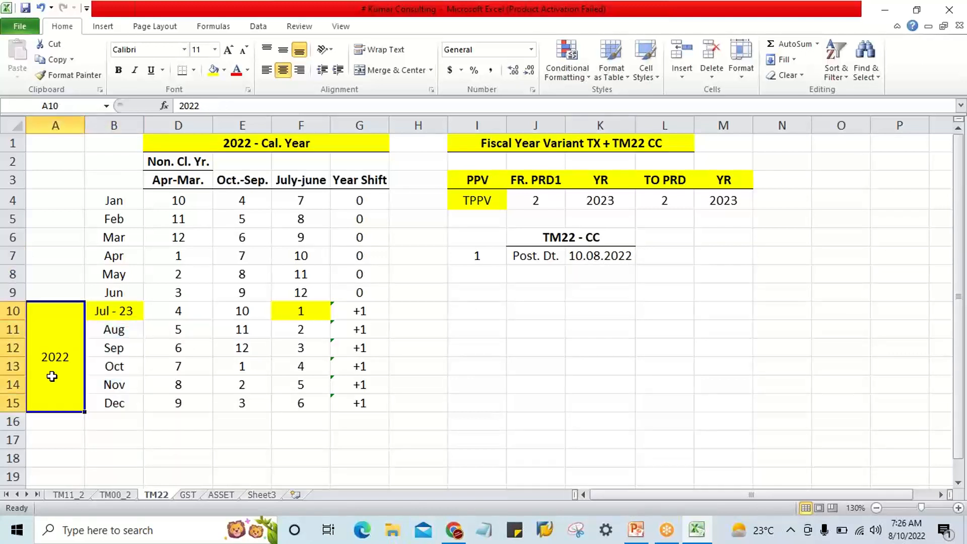
pyautogui.click(127, 311)
pyautogui.moveTo(371, 310); pyautogui.dragTo(371, 398)
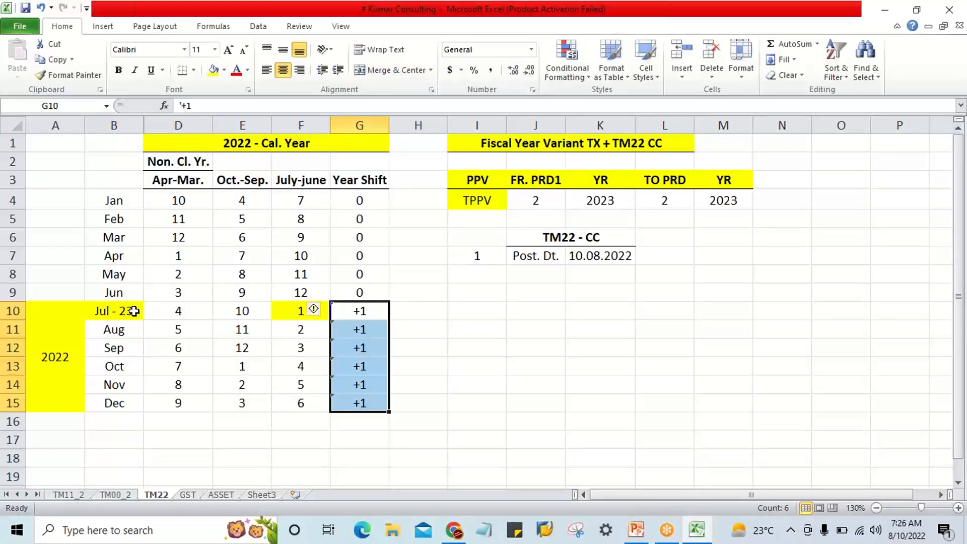
pyautogui.click(68, 351)
pyautogui.click(368, 317)
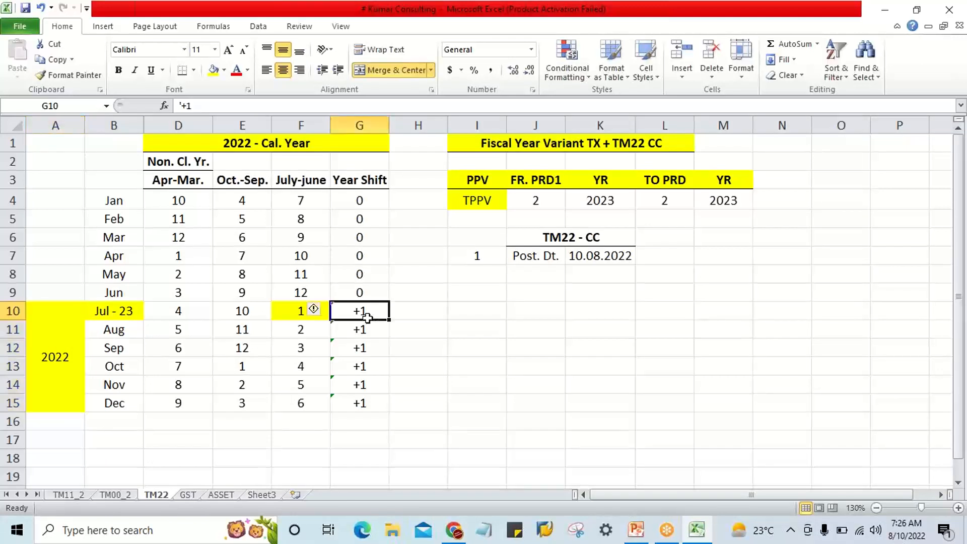
pyautogui.click(126, 312)
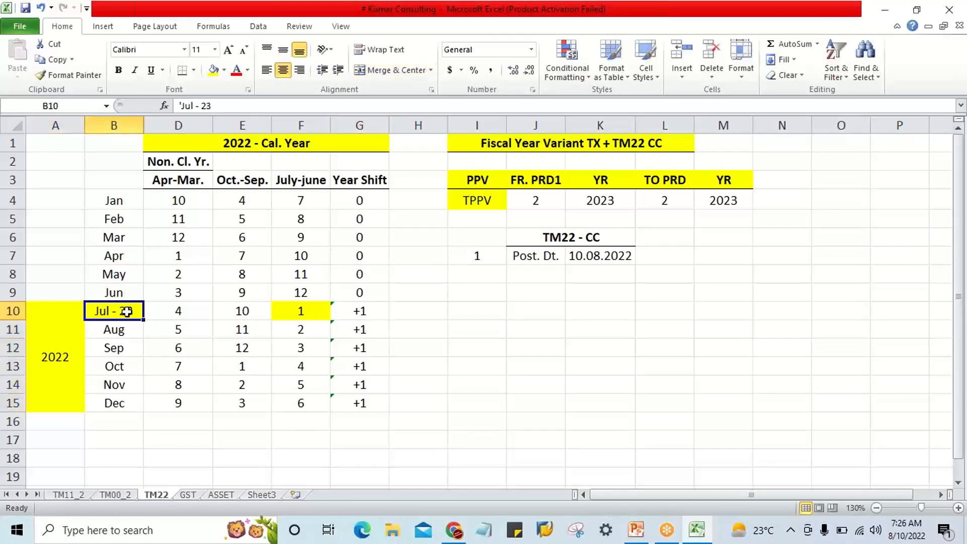
pyautogui.click(124, 406)
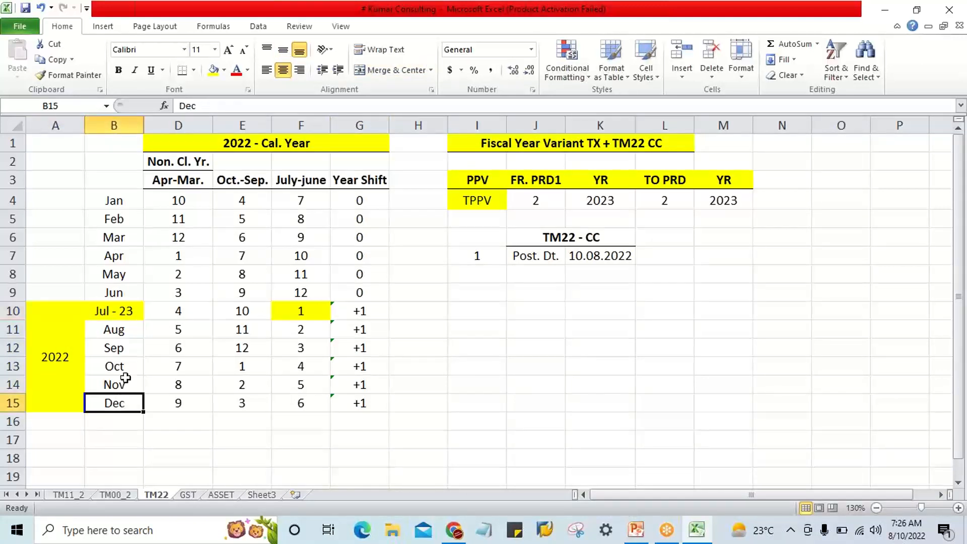
pyautogui.click(358, 404)
pyautogui.click(114, 403)
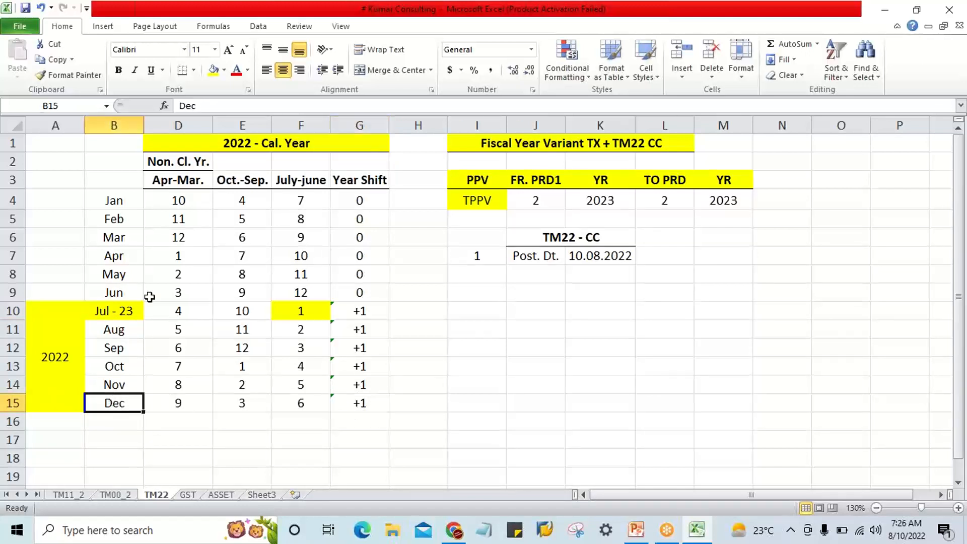
# Merge and center cells A4:A9 beside January through June and enter 2023 as their calendar year.
pyautogui.click(125, 206)
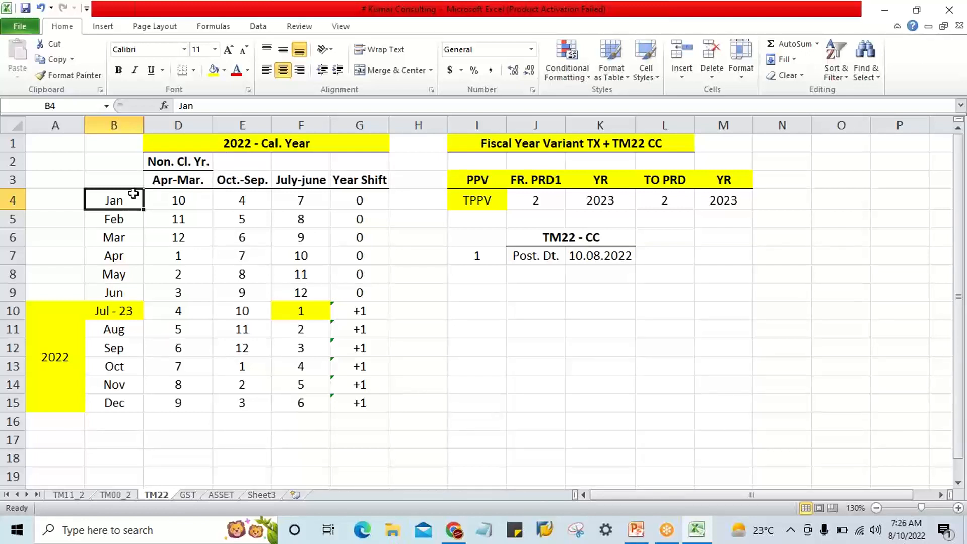
pyautogui.moveTo(57, 207); pyautogui.dragTo(60, 296)
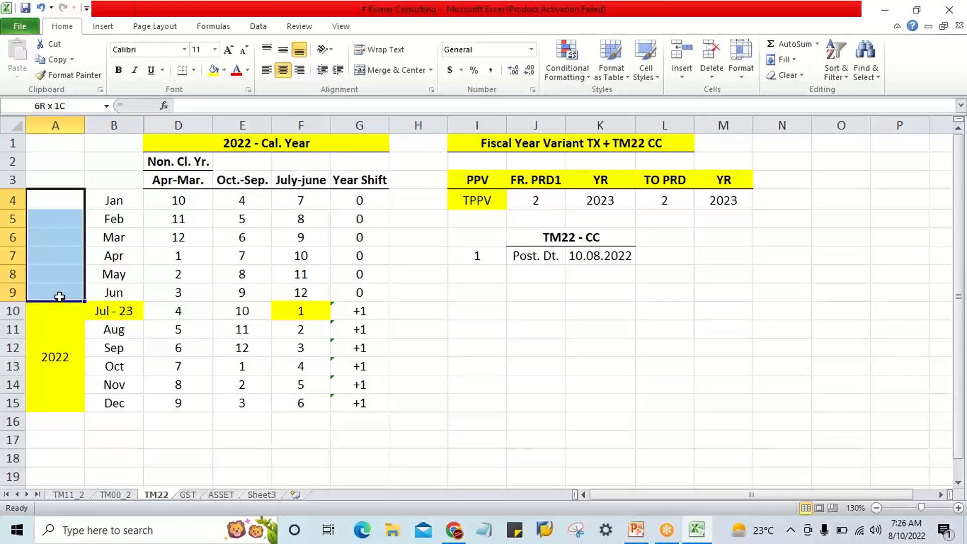
pyautogui.click(380, 71)
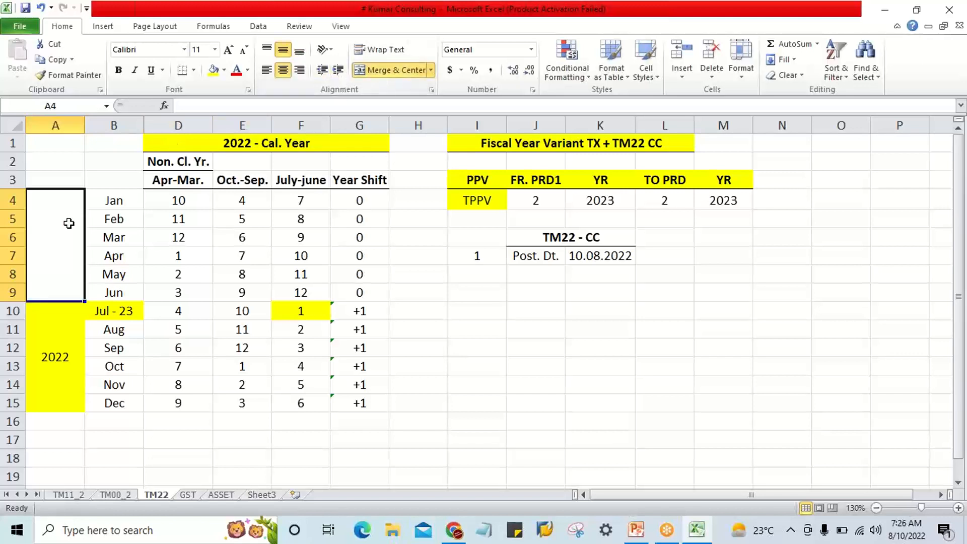
pyautogui.write('2023')
pyautogui.press('Return')
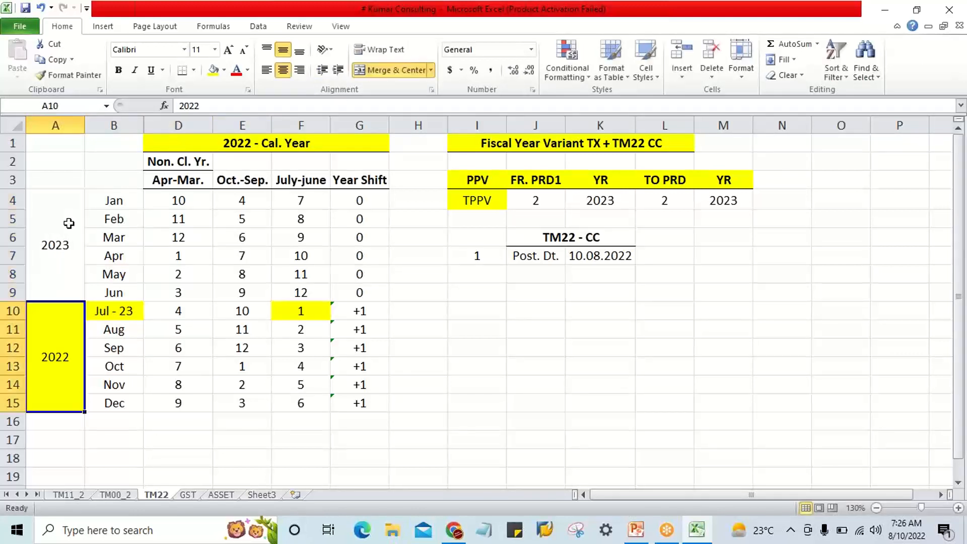
pyautogui.click(69, 224)
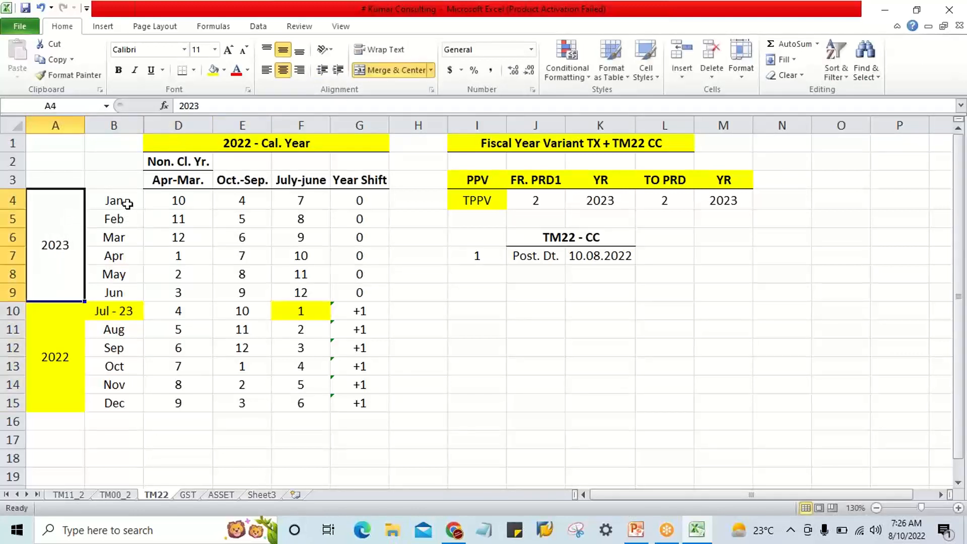
pyautogui.moveTo(127, 204); pyautogui.dragTo(130, 288)
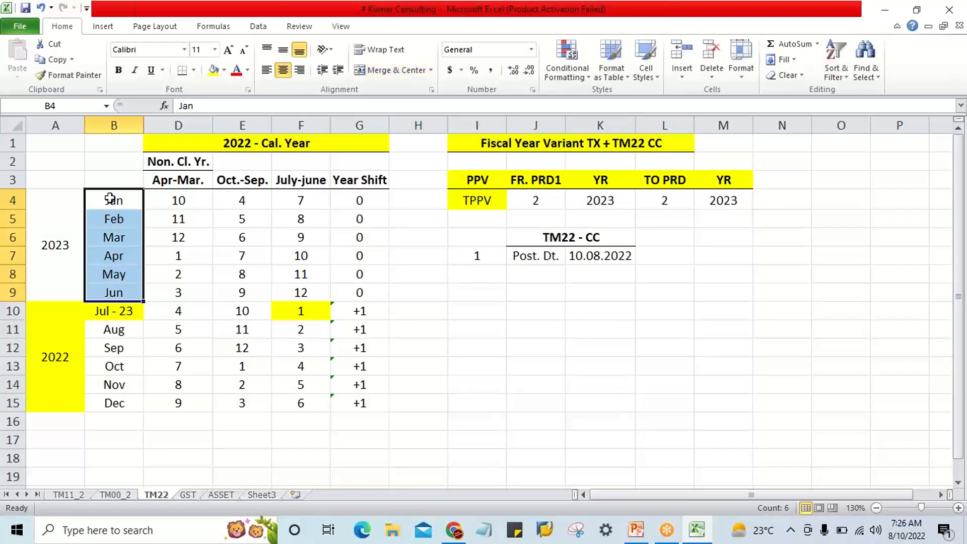
pyautogui.click(109, 199)
# Add a second posting date row under TM22 - CC with the label Post. Dt. in J8 and 01.02.2023 in K8.
pyautogui.click(528, 272)
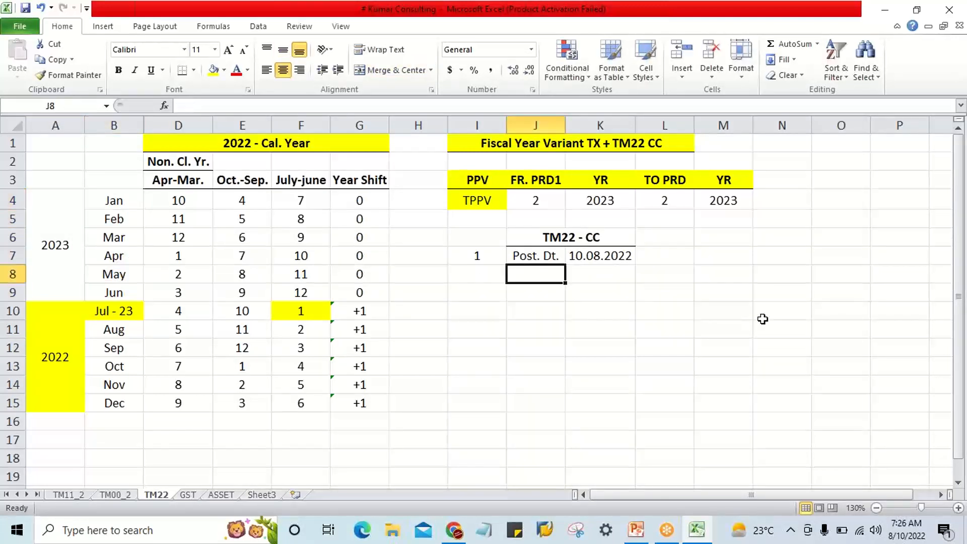
pyautogui.write('0')
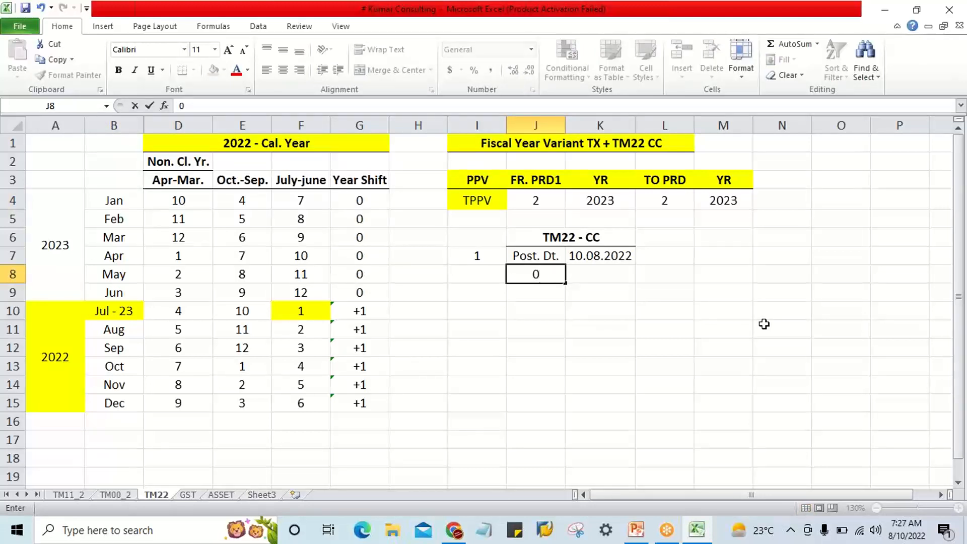
pyautogui.press('Return')
pyautogui.press('Up')
pyautogui.write('P')
pyautogui.press('Tab')
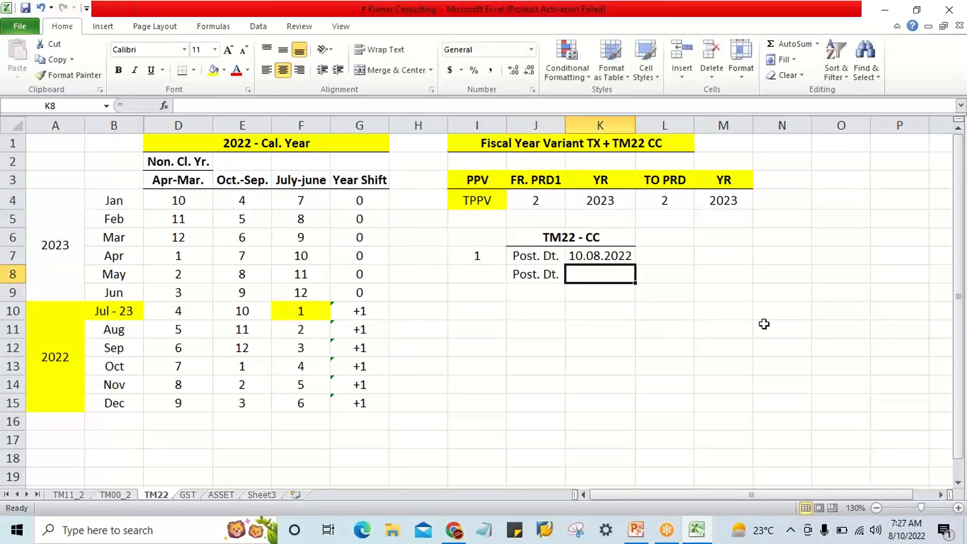
pyautogui.write('01')
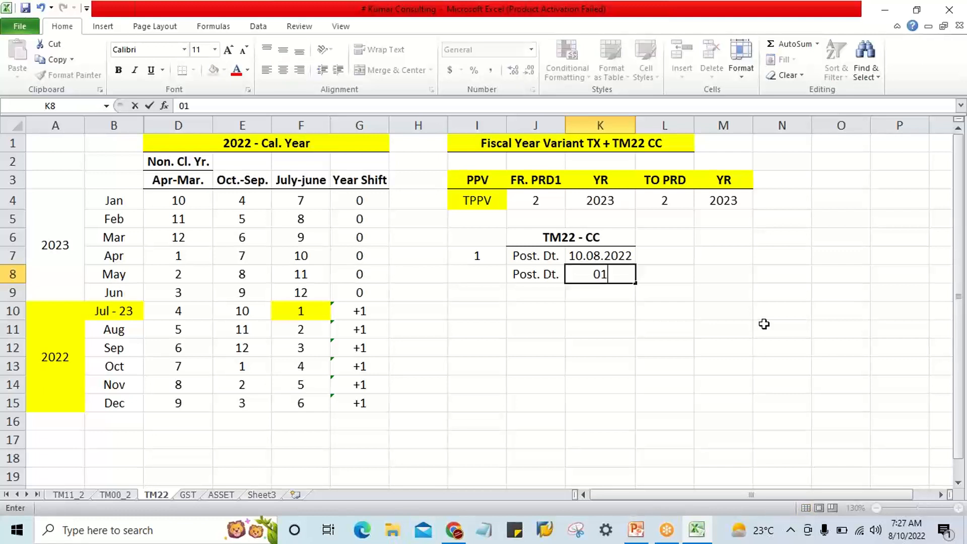
pyautogui.write('.02.2022')
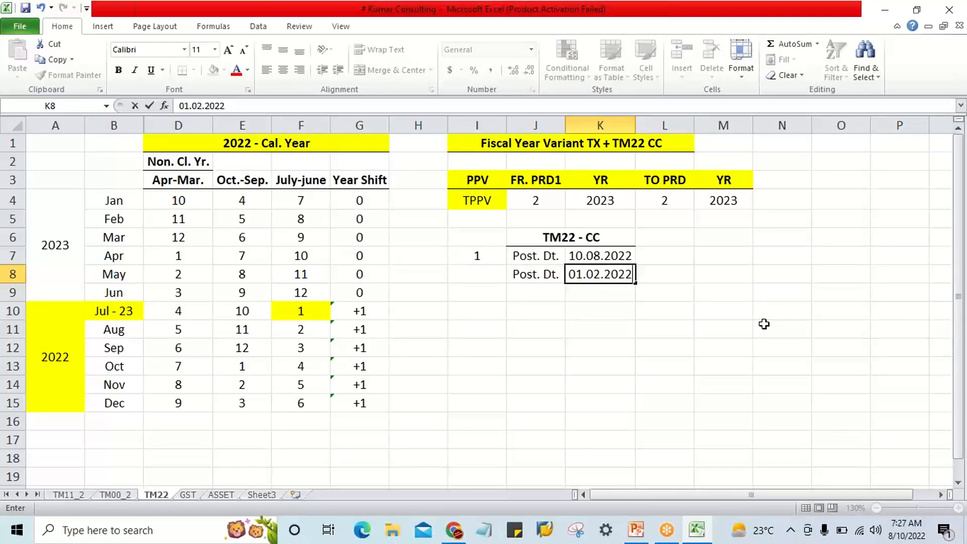
pyautogui.press('BackSpace')
pyautogui.write('3')
pyautogui.press('Return')
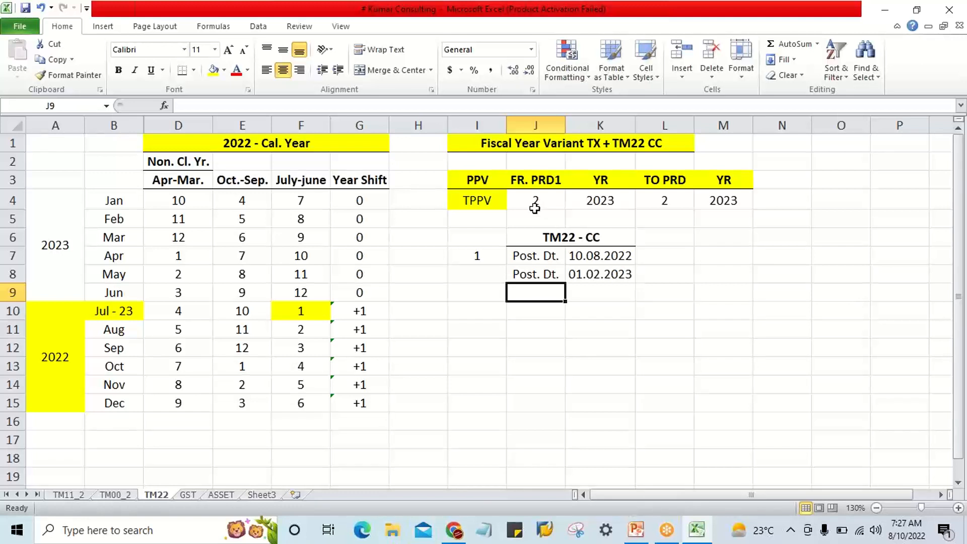
# Compare the posting date in K8 with the from and to periods open in the TPPV row.
pyautogui.click(594, 274)
pyautogui.click(519, 201)
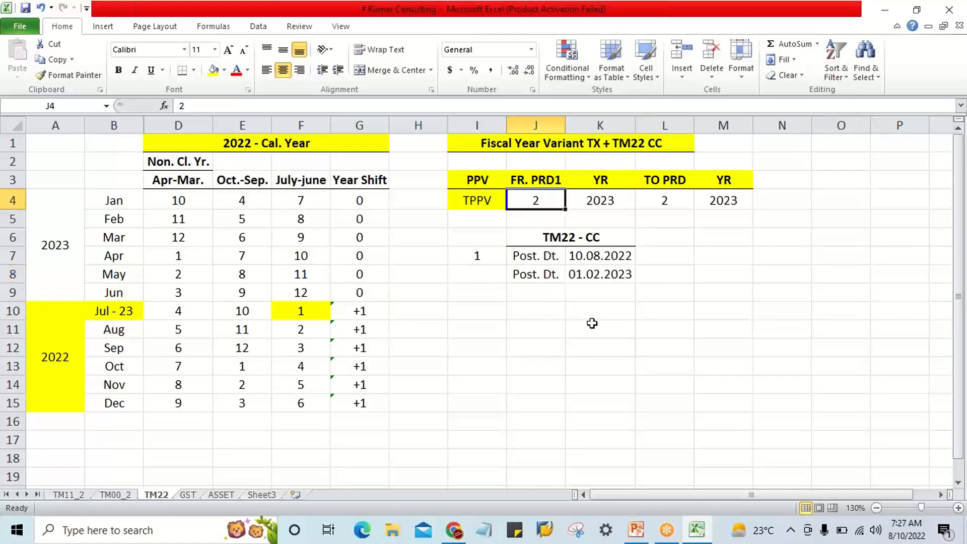
pyautogui.click(589, 275)
pyautogui.click(538, 205)
pyautogui.click(663, 201)
pyautogui.click(545, 202)
pyautogui.click(664, 204)
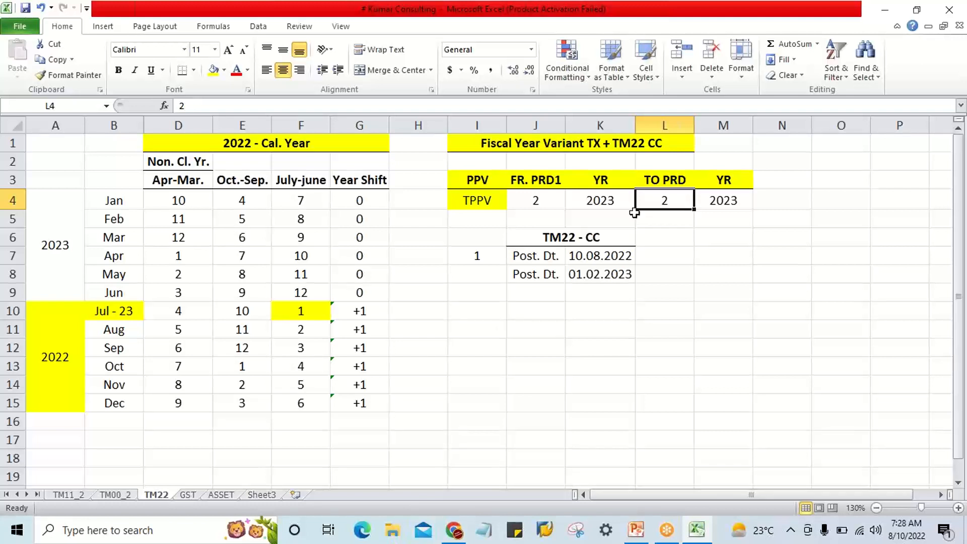
# Set both the from period and the to period in the TPPV row to 8, matching February's July-June period.
pyautogui.click(524, 203)
pyautogui.click(597, 277)
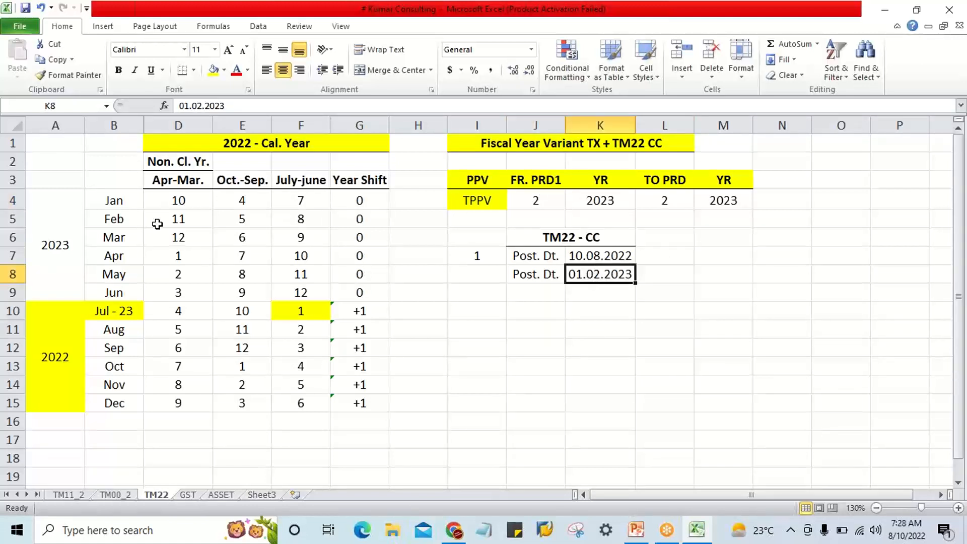
pyautogui.click(123, 221)
pyautogui.click(310, 225)
pyautogui.click(541, 200)
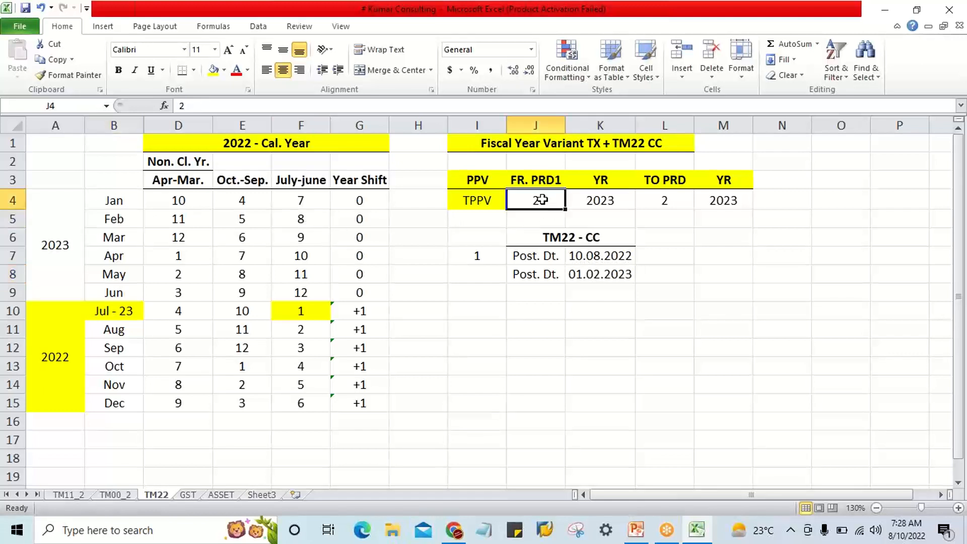
pyautogui.write('8')
pyautogui.press('Tab')
pyautogui.press('Tab')
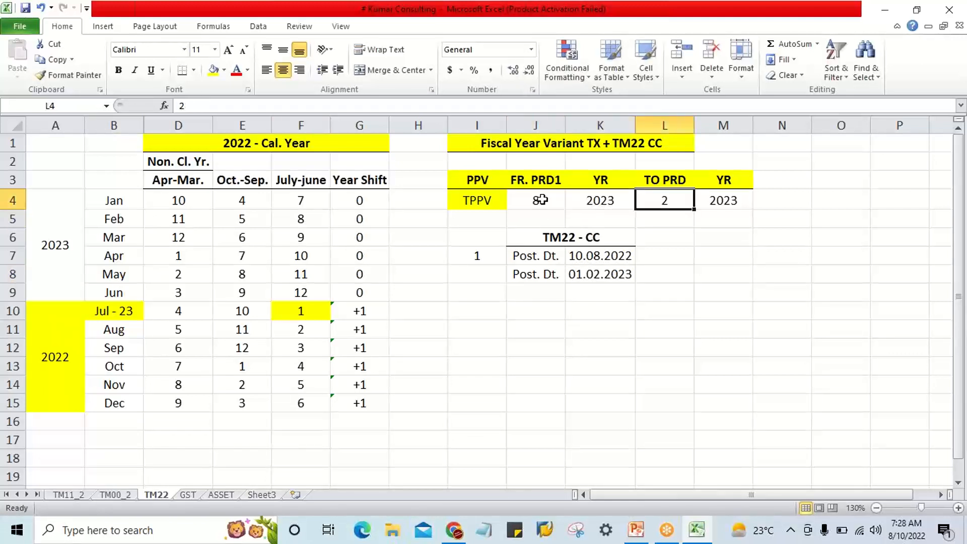
pyautogui.write('8')
pyautogui.press('Return')
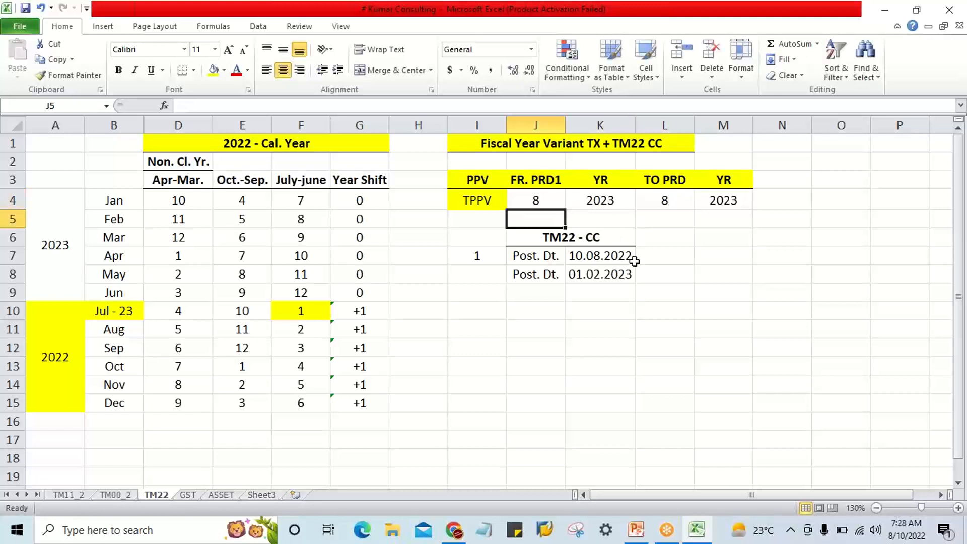
# Compare the posting date in K8 with the TPPV open years and the January-June months with their year shifts.
pyautogui.click(627, 276)
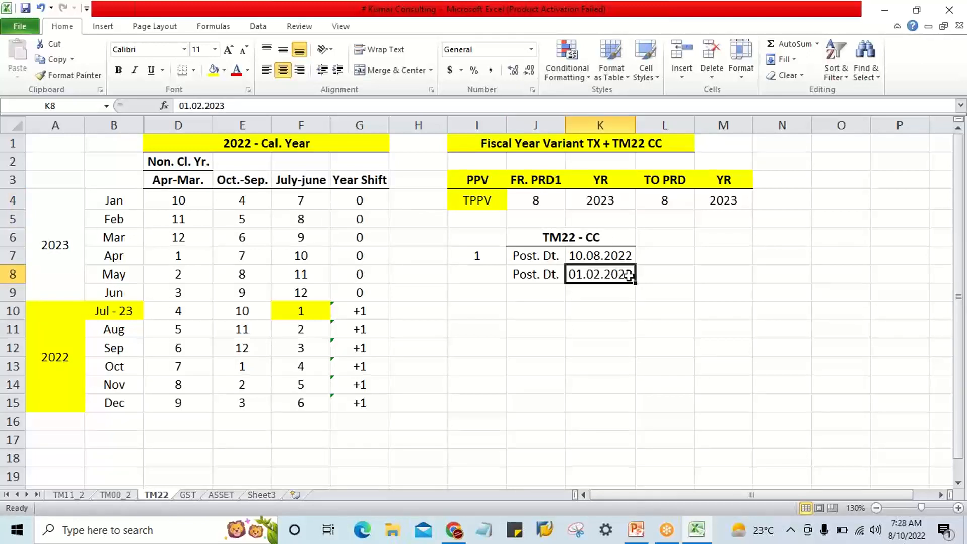
pyautogui.click(615, 201)
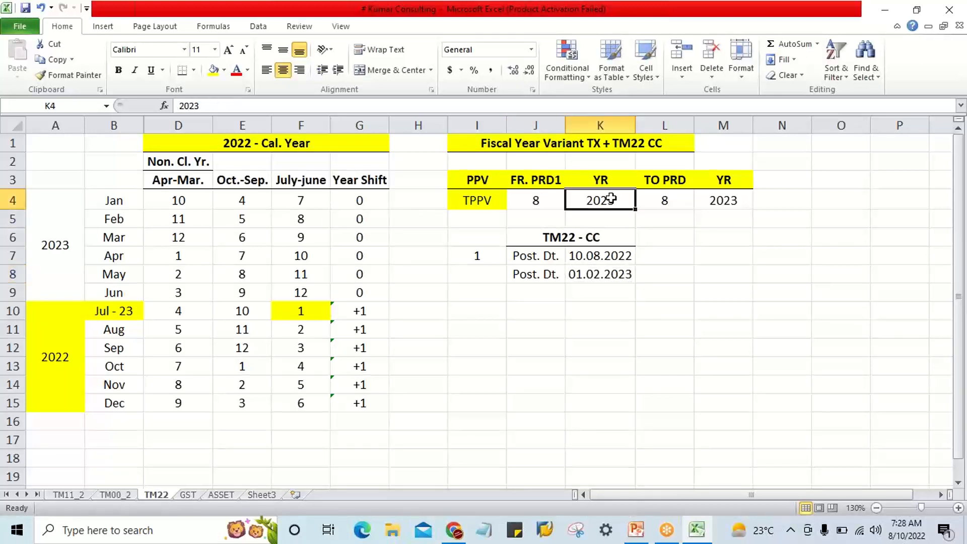
pyautogui.click(717, 202)
pyautogui.click(615, 202)
pyautogui.click(624, 276)
pyautogui.click(614, 197)
pyautogui.click(627, 276)
pyautogui.moveTo(123, 208); pyautogui.dragTo(118, 286)
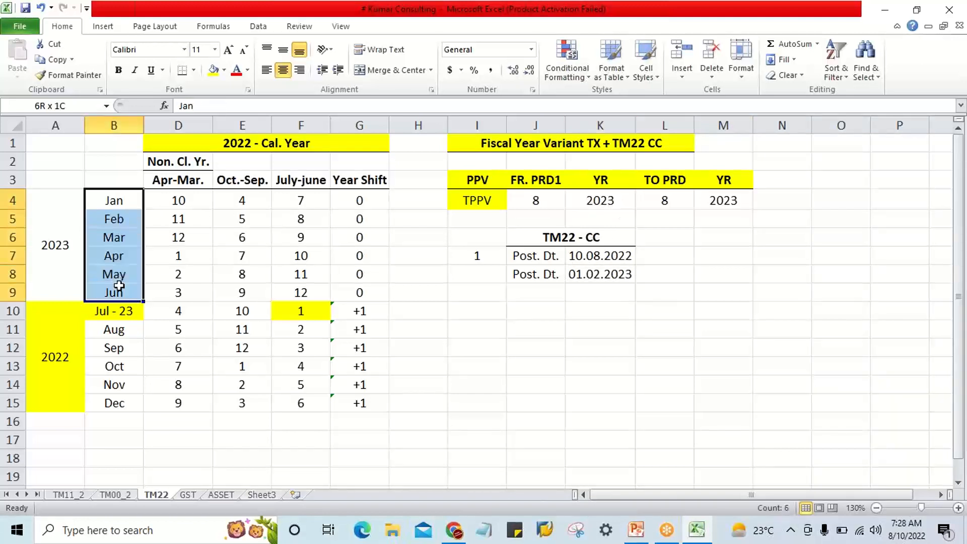
pyautogui.moveTo(367, 201); pyautogui.dragTo(359, 293)
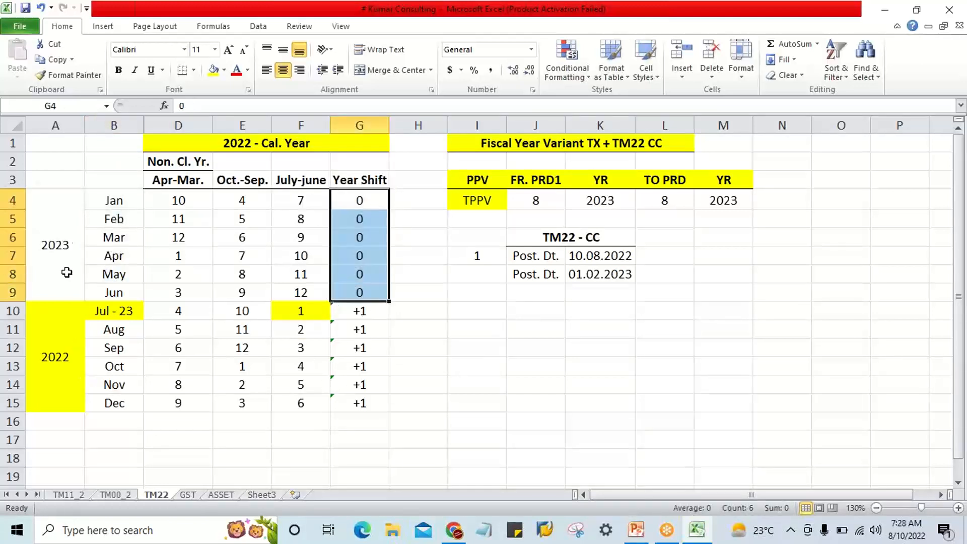
# Remove the fill color and the calendar years from the merged cells in A4:A15.
pyautogui.moveTo(66, 220); pyautogui.dragTo(48, 365)
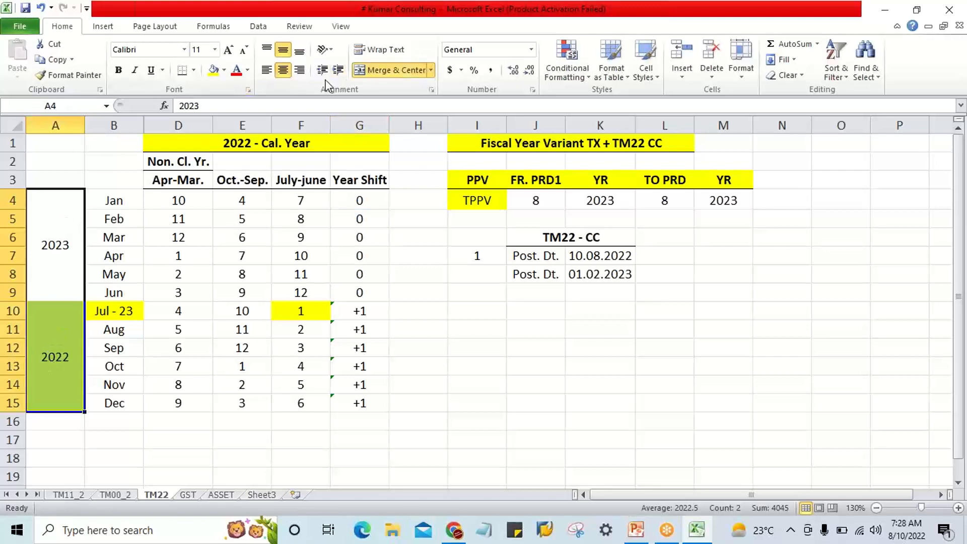
pyautogui.click(224, 70)
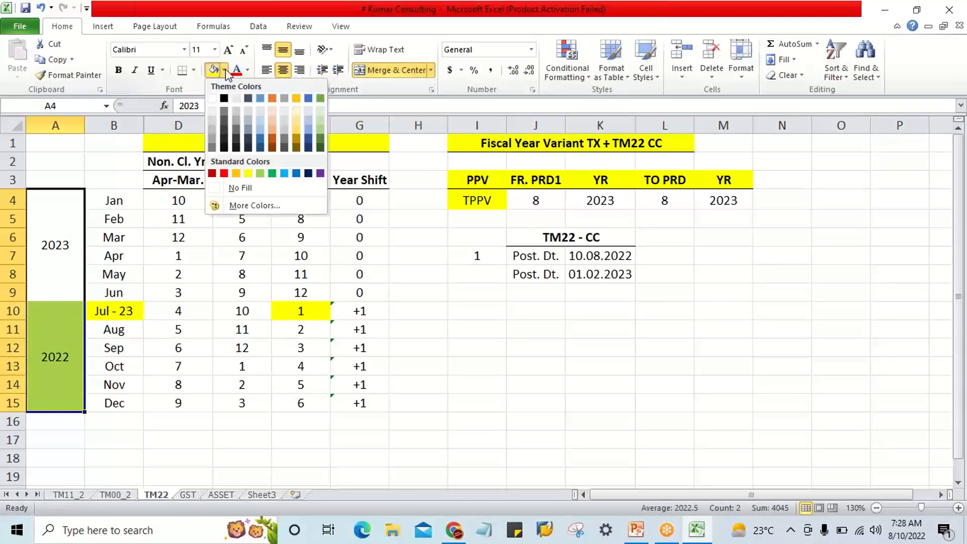
pyautogui.click(260, 118)
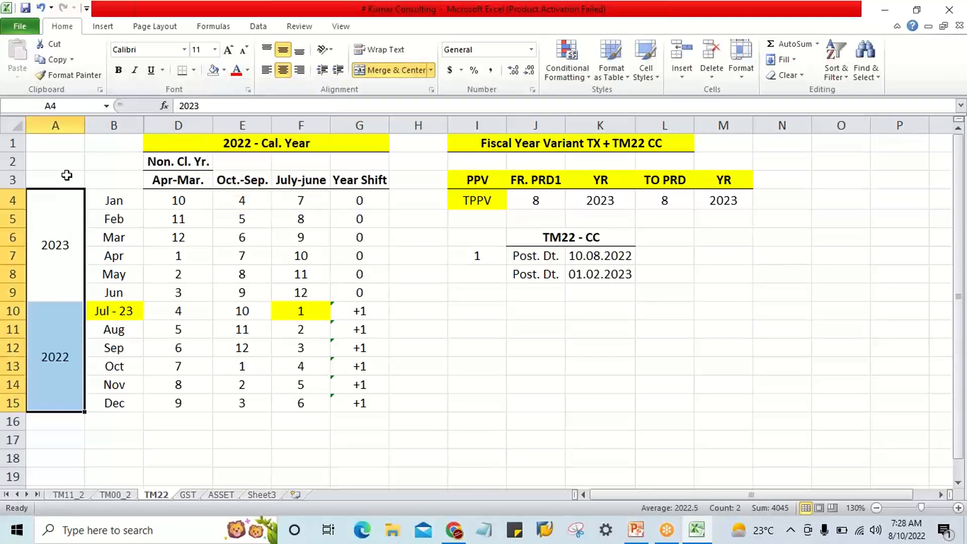
pyautogui.press('Delete')
pyautogui.click(170, 351)
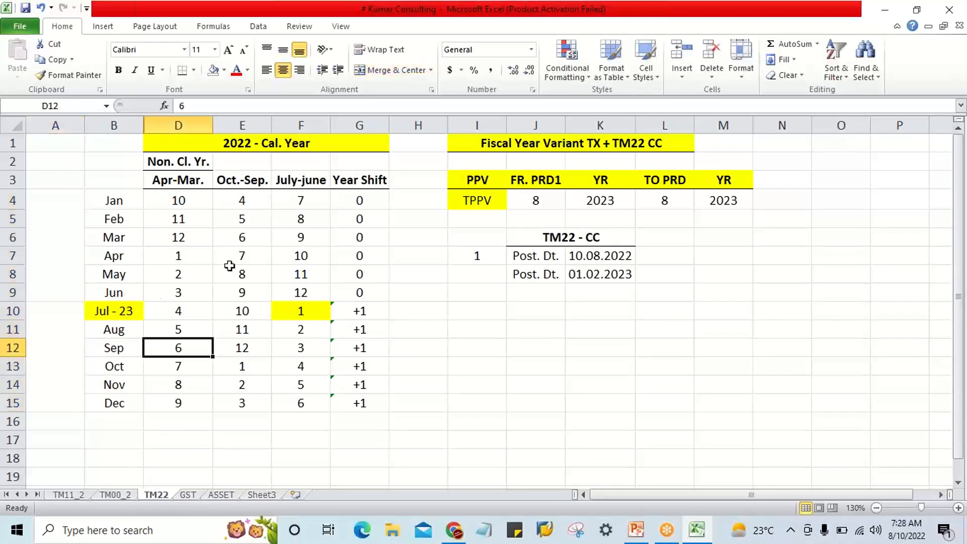
# Clear all the year shift values in G4:G15.
pyautogui.moveTo(348, 202); pyautogui.dragTo(362, 387)
pyautogui.press('Delete')
pyautogui.click(443, 370)
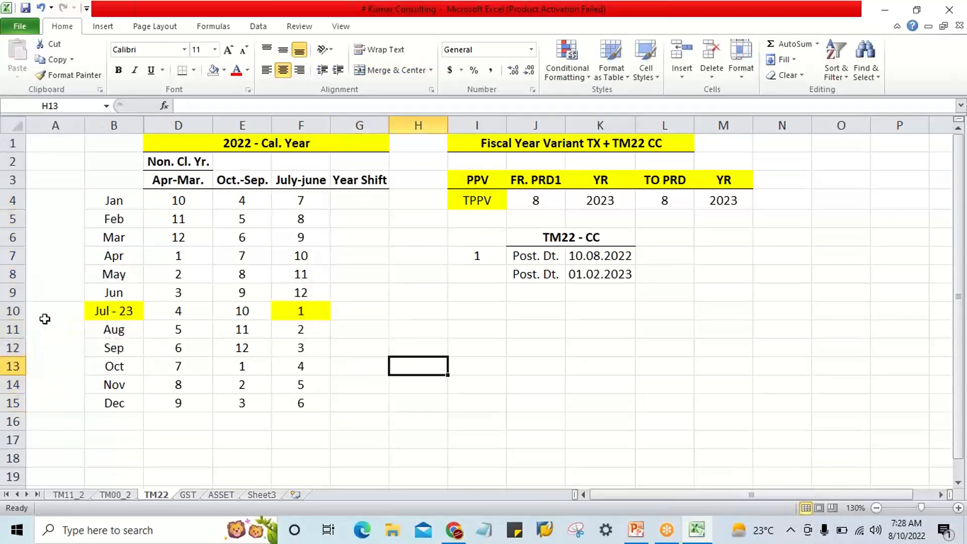
# Change the July label in B10 to Jul - 22.
pyautogui.doubleClick(132, 320)
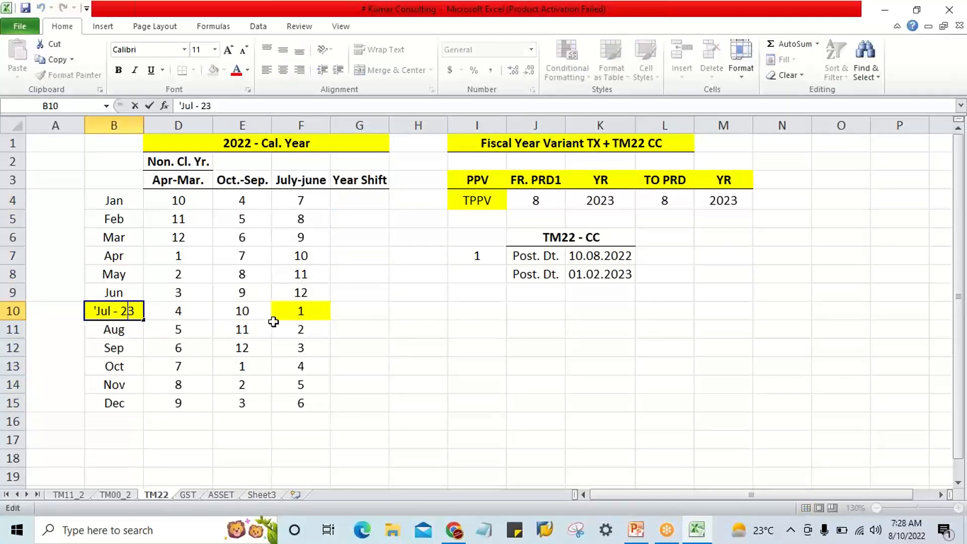
pyautogui.press('BackSpace')
pyautogui.write('2')
pyautogui.press('Return')
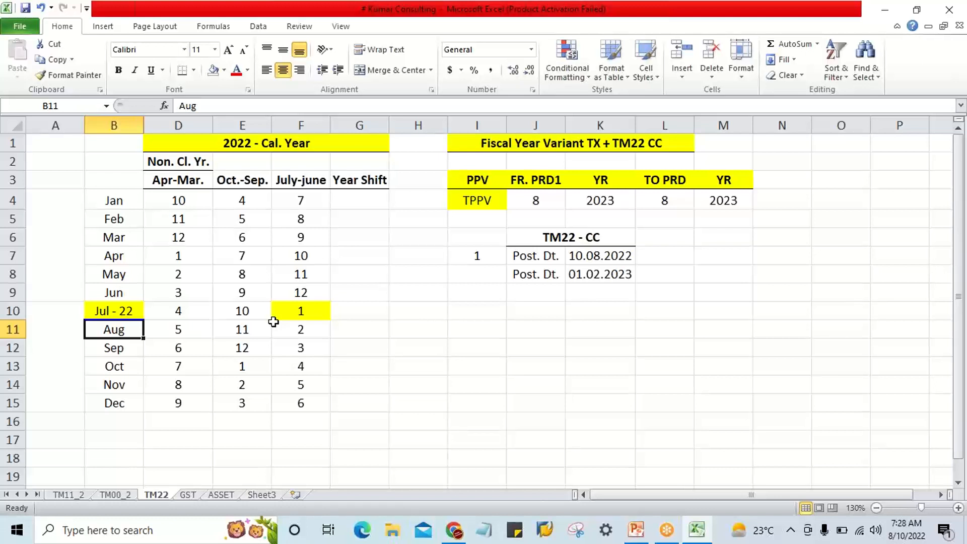
# Enter a year shift of 0 for July in G10 and fill it down through December in G15.
pyautogui.click(119, 311)
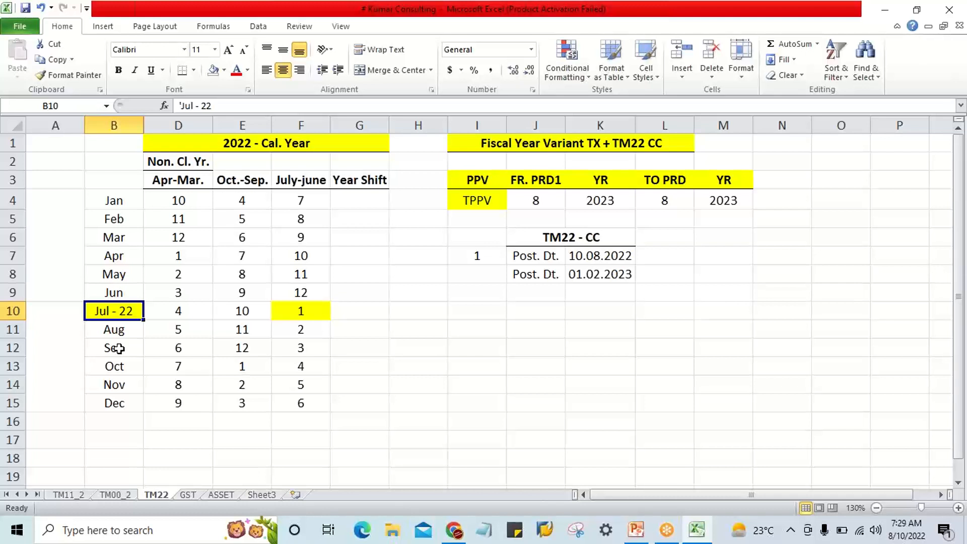
pyautogui.click(349, 306)
pyautogui.write('0')
pyautogui.press('Return')
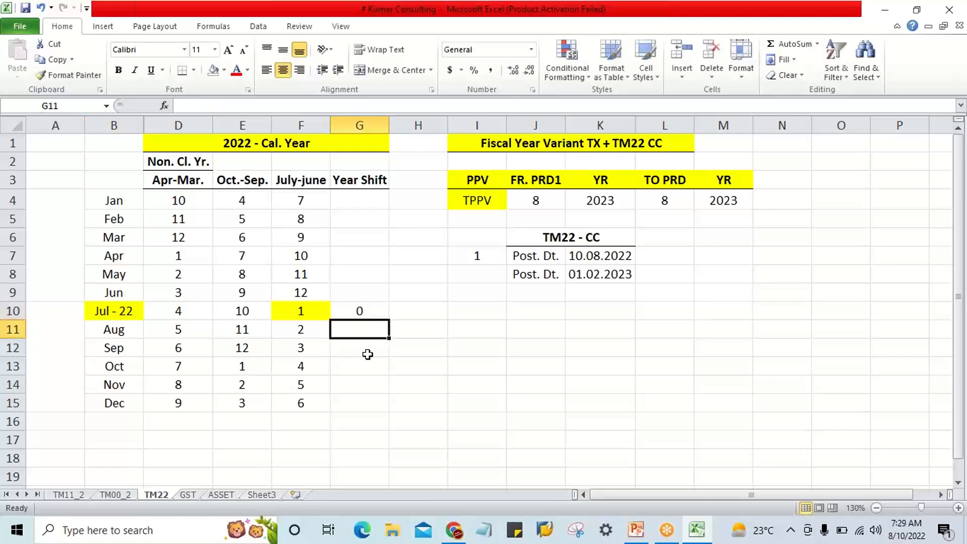
pyautogui.moveTo(357, 311); pyautogui.dragTo(368, 395)
pyautogui.hotkey('ctrl', 'd')
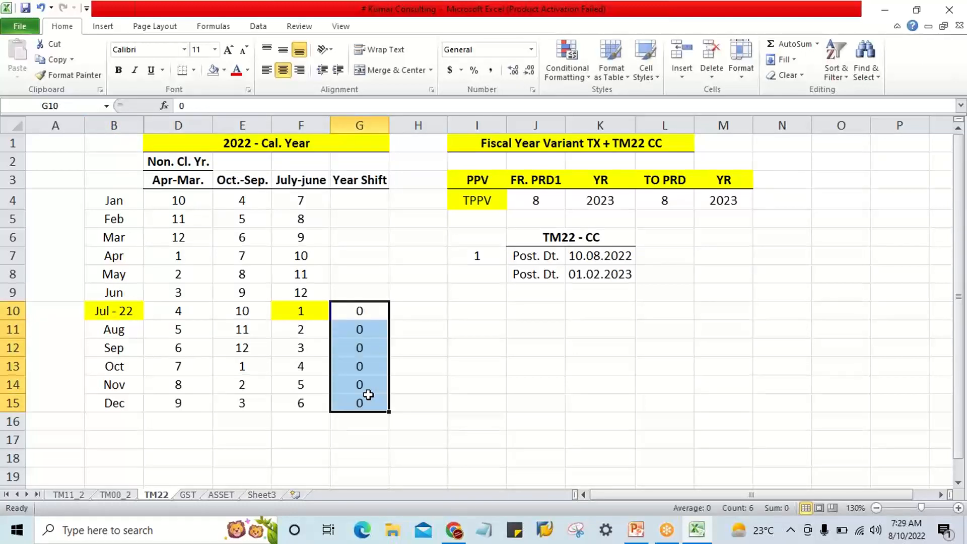
# Dismiss the Krisp notification and examine the empty January-June year shift cells G4:G9.
pyautogui.click(368, 201)
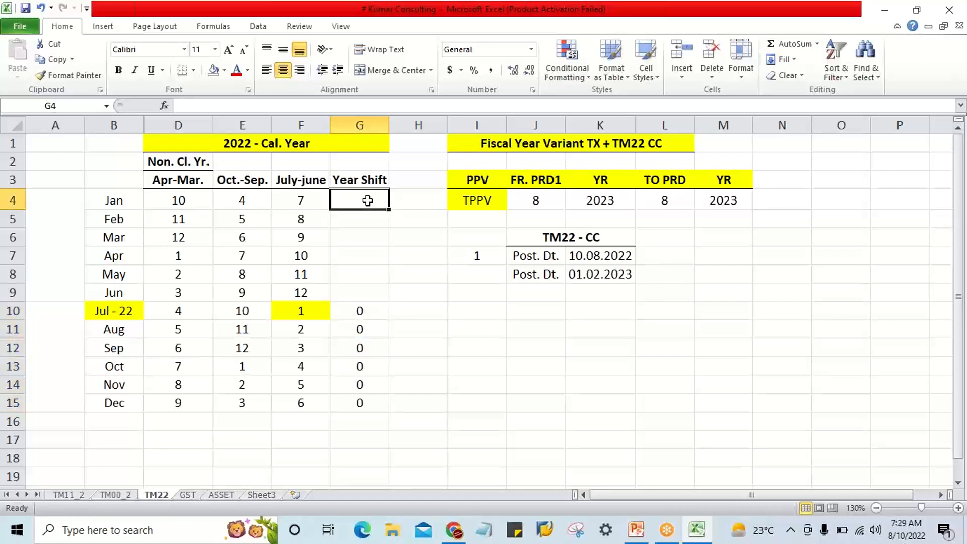
pyautogui.click(685, 23)
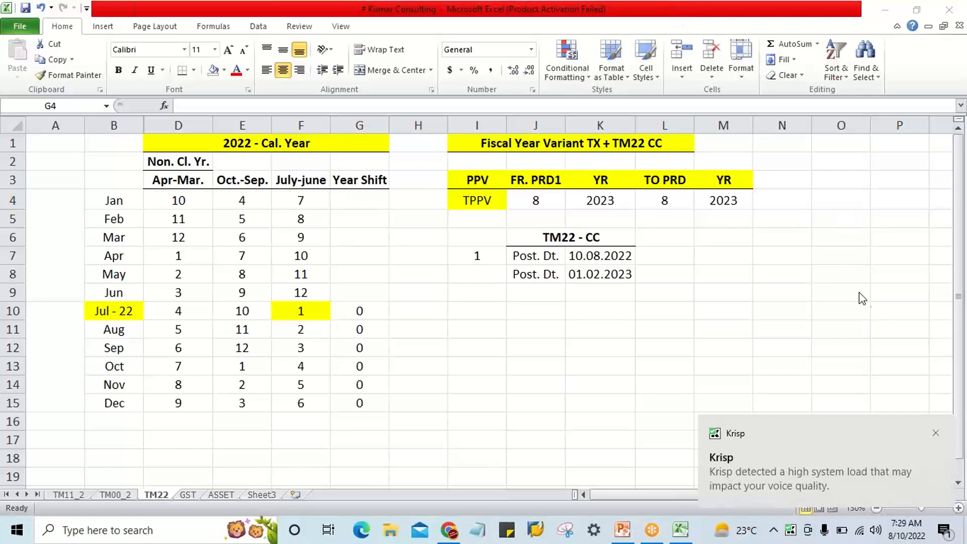
pyautogui.click(936, 433)
pyautogui.click(357, 206)
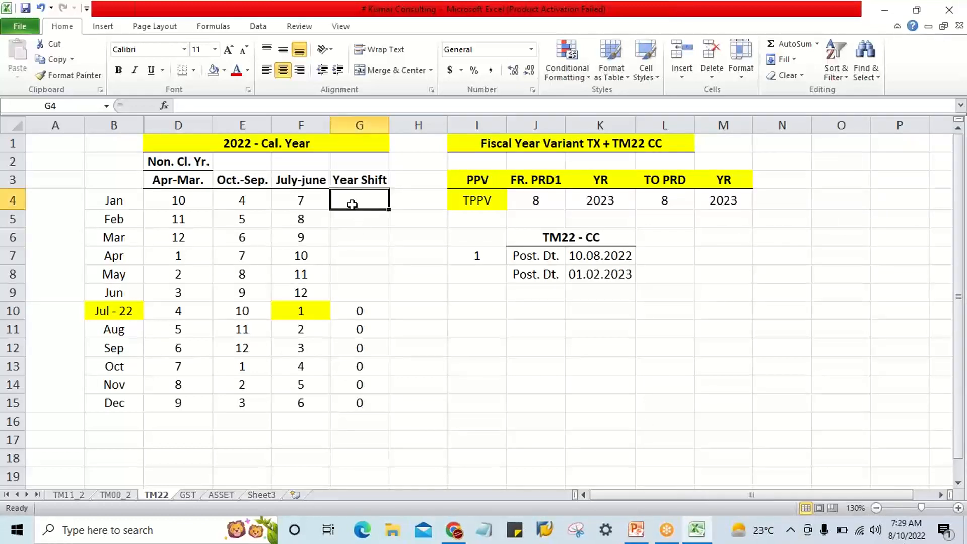
pyautogui.click(360, 253)
pyautogui.moveTo(359, 209); pyautogui.dragTo(363, 301)
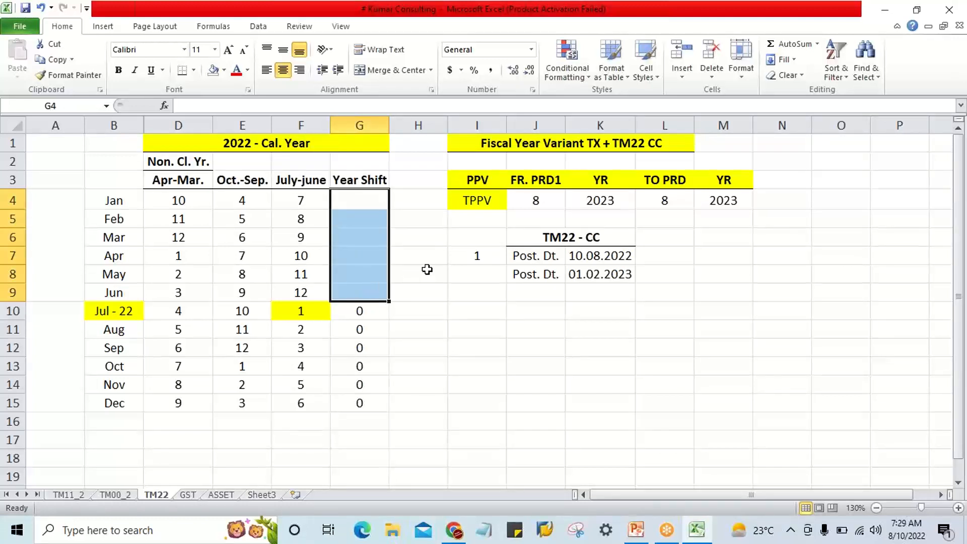
pyautogui.click(440, 286)
pyautogui.click(370, 202)
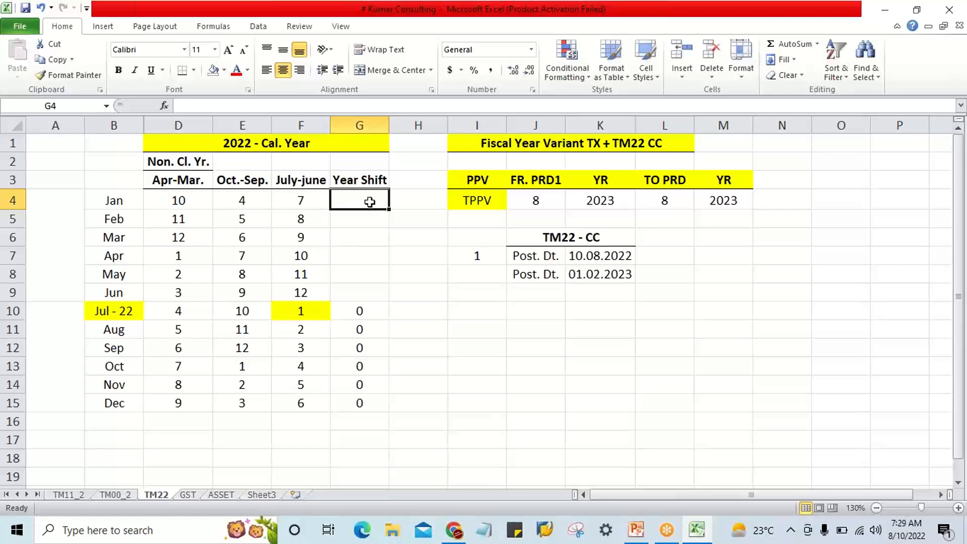
pyautogui.click(707, 74)
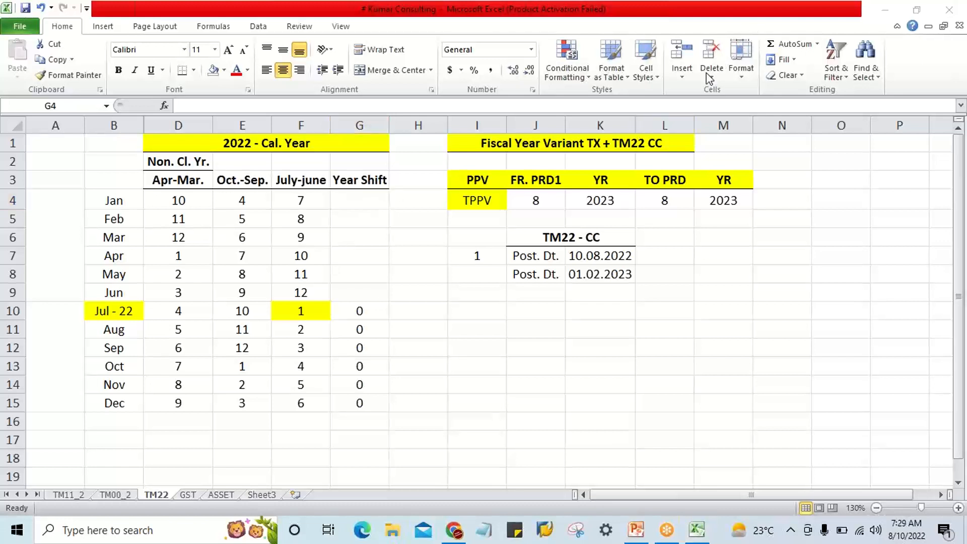
# Enter 2022 as the calendar year in merged cell A10 beside July through December and fill it yellow.
pyautogui.click(112, 312)
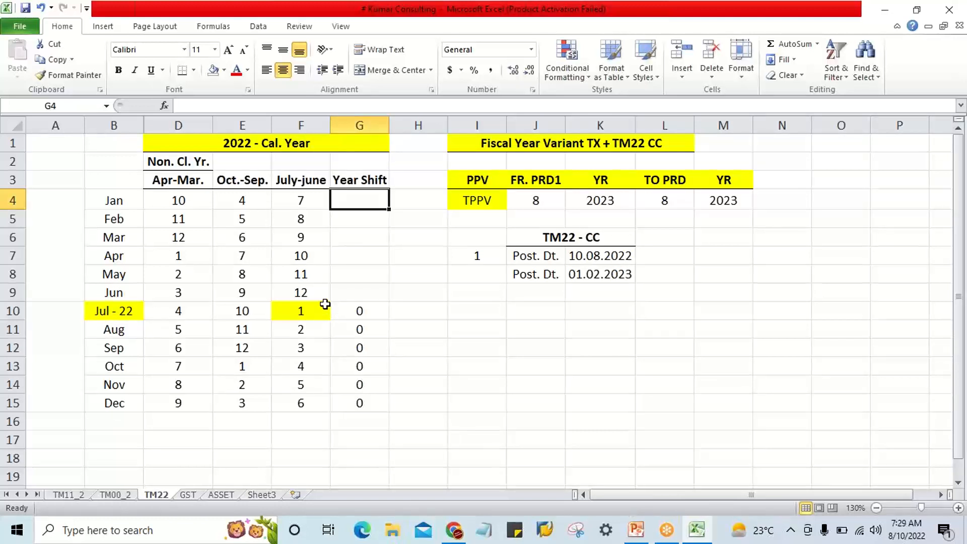
pyautogui.click(123, 314)
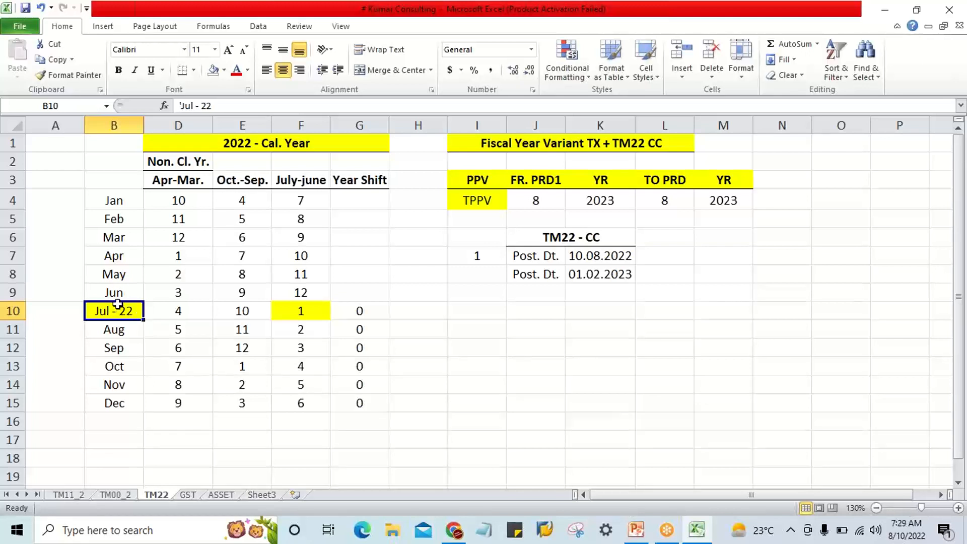
pyautogui.click(237, 144)
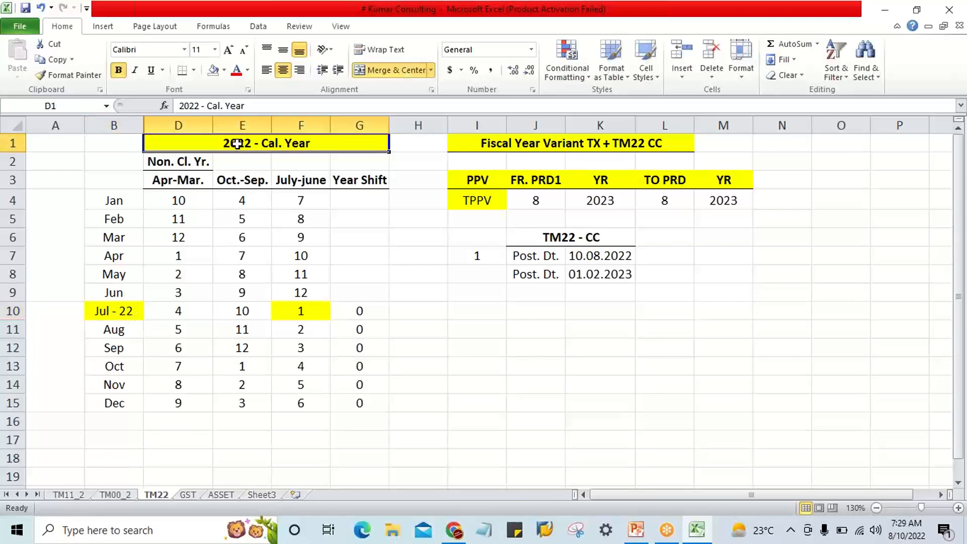
pyautogui.click(130, 309)
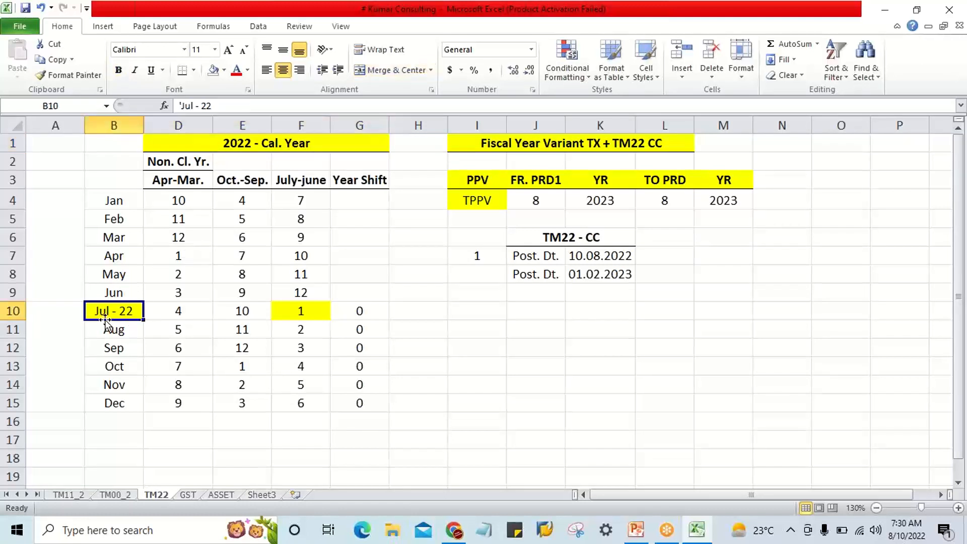
pyautogui.click(67, 310)
pyautogui.write('2022')
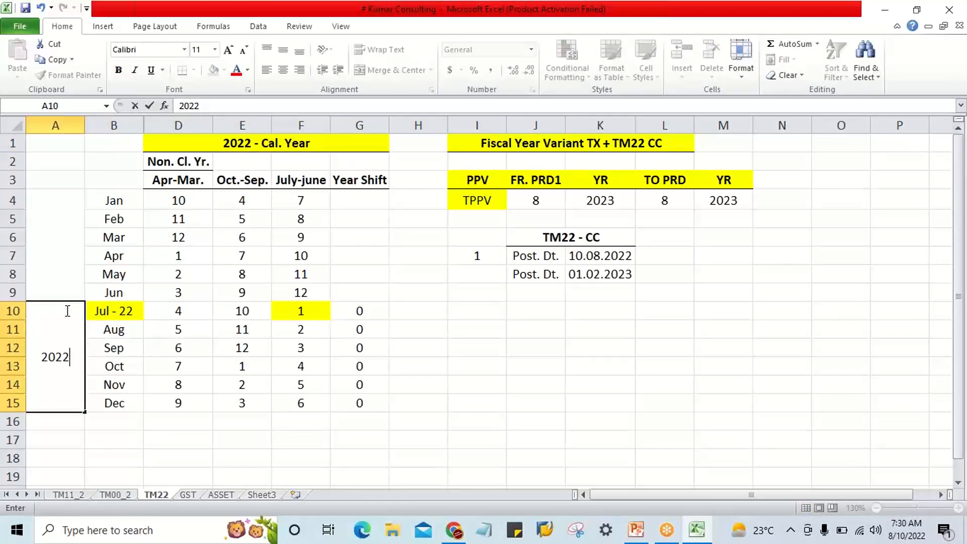
pyautogui.press('Return')
pyautogui.click(66, 309)
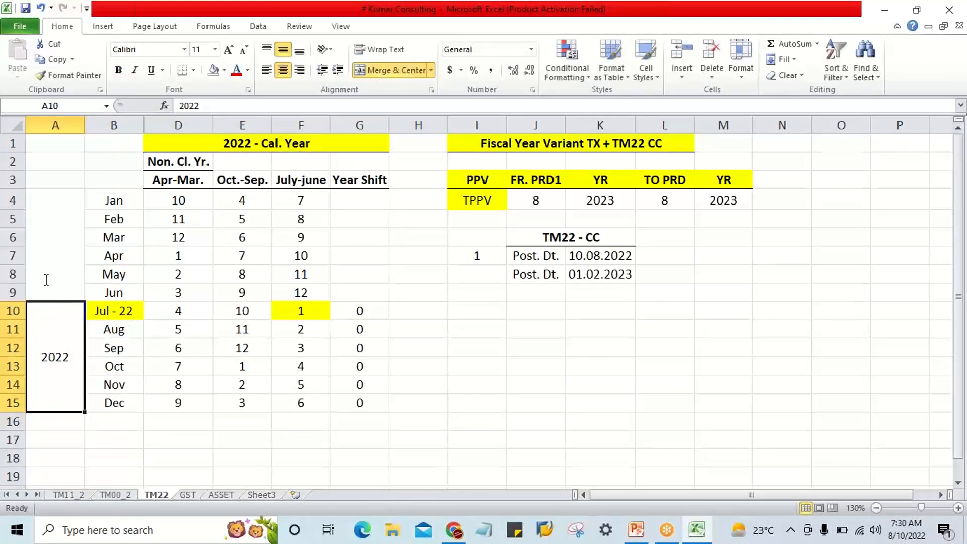
pyautogui.click(224, 72)
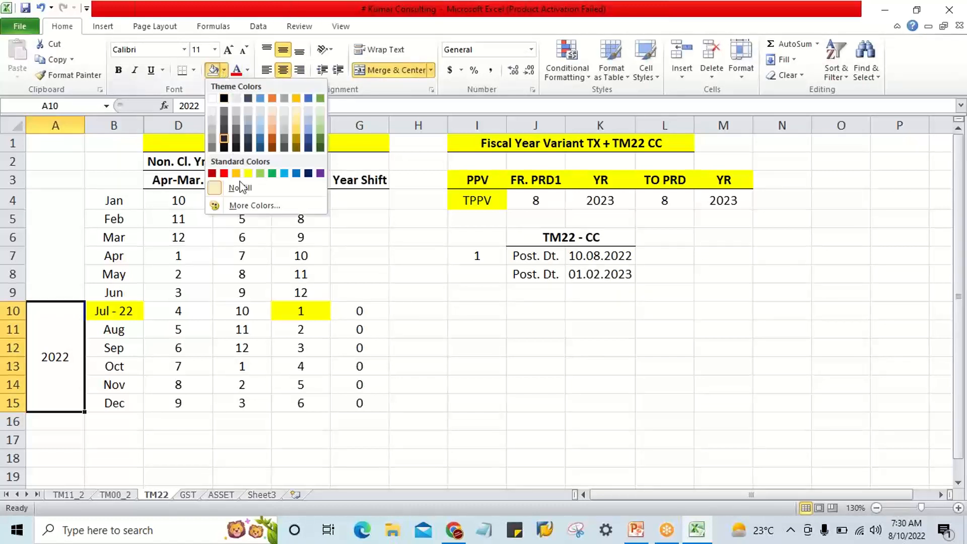
pyautogui.click(248, 173)
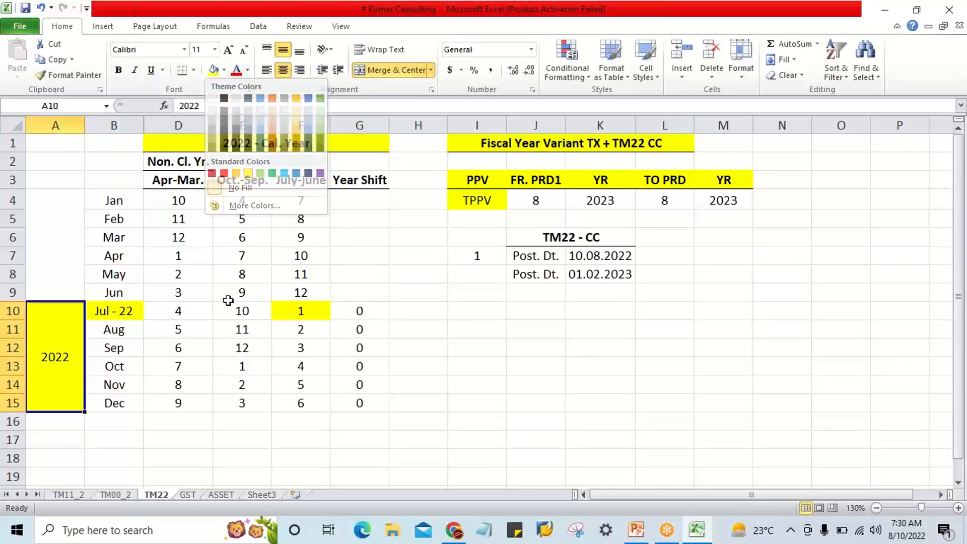
# Compare the July-December months in B10:B15 with the first posting date in K7.
pyautogui.click(120, 310)
pyautogui.click(110, 406)
pyautogui.moveTo(120, 313); pyautogui.dragTo(124, 401)
pyautogui.click(544, 260)
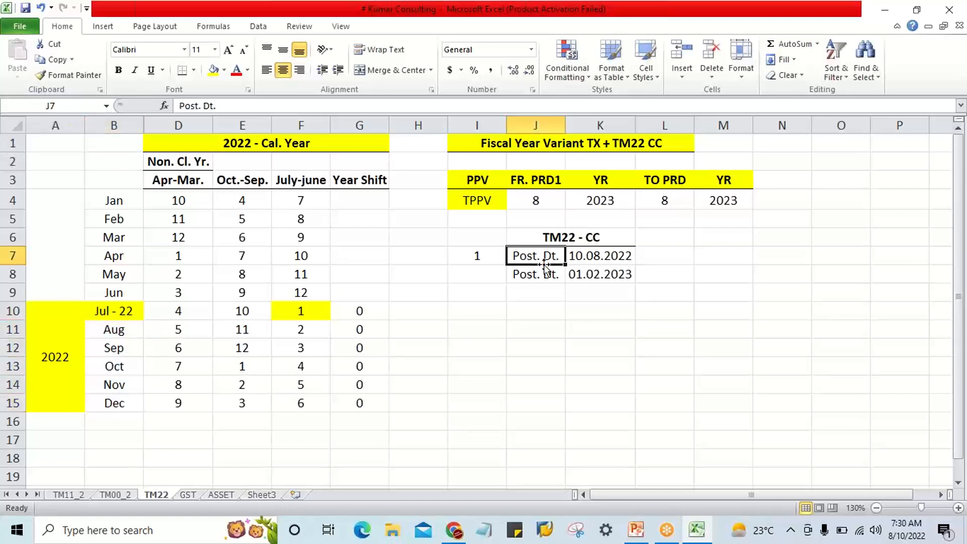
pyautogui.click(580, 258)
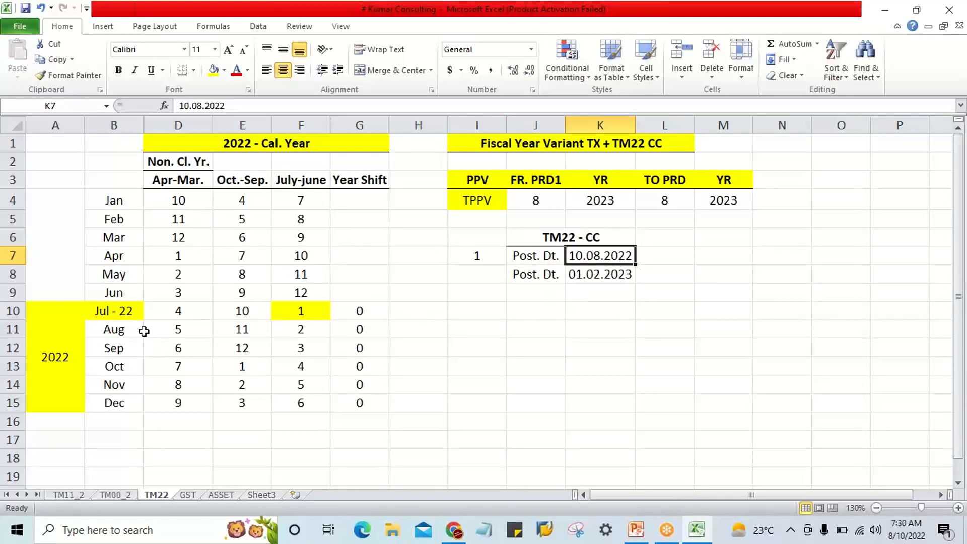
pyautogui.click(123, 315)
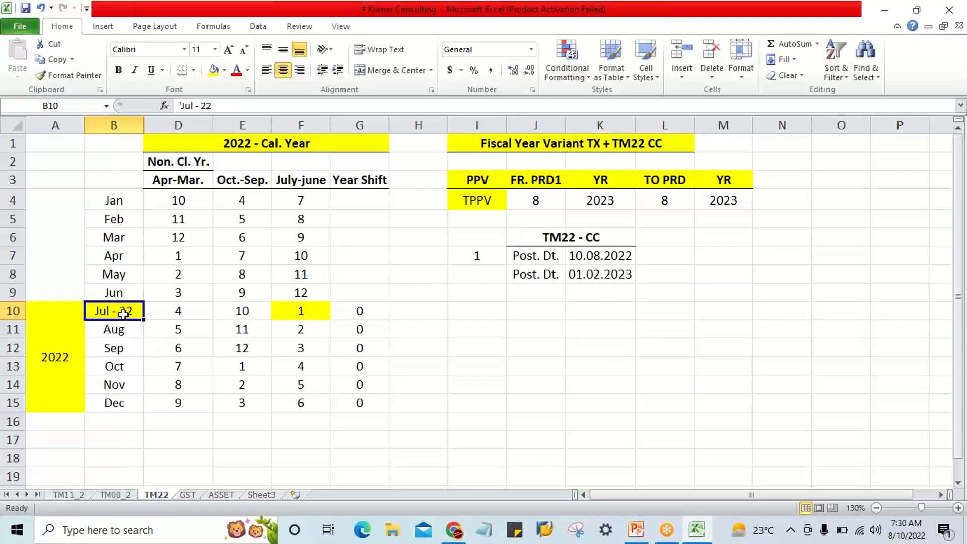
# Check the posting date in K7 and set both the from period in J4 and the to period in L4 to 2.
pyautogui.click(585, 259)
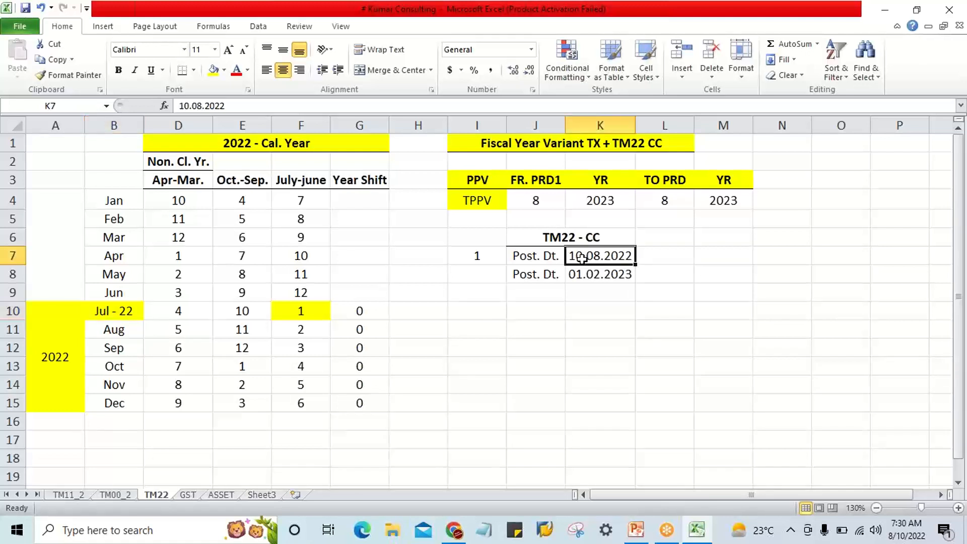
pyautogui.click(533, 200)
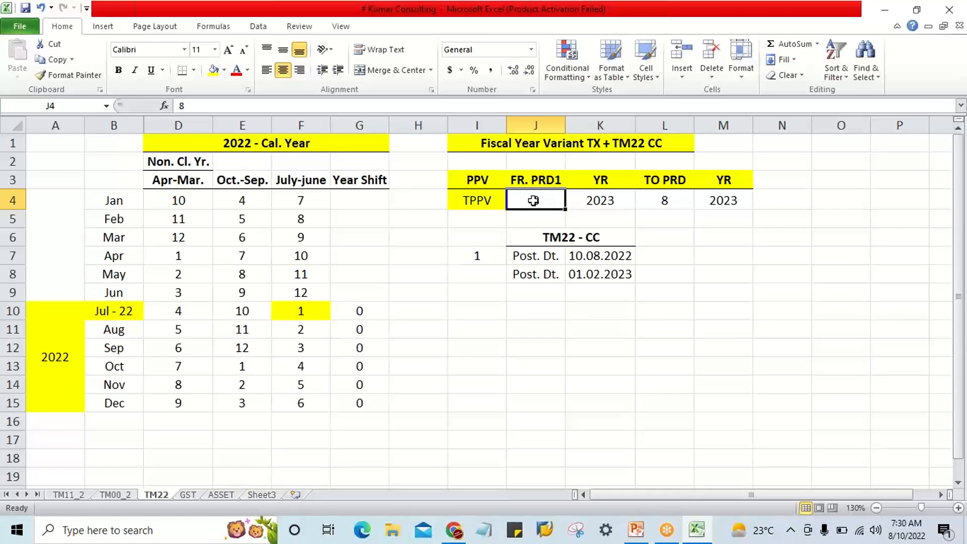
pyautogui.write('2')
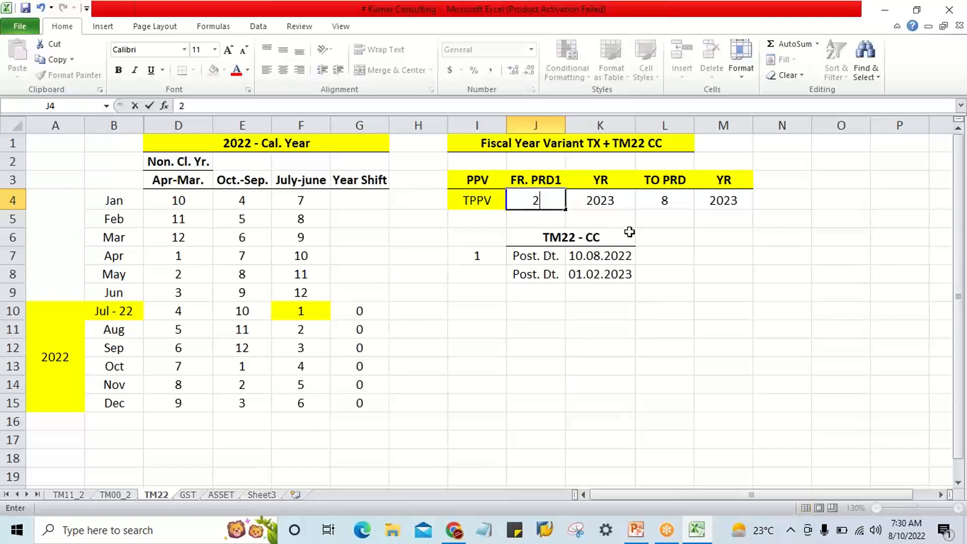
pyautogui.press('Tab')
pyautogui.press('Tab')
pyautogui.write('2')
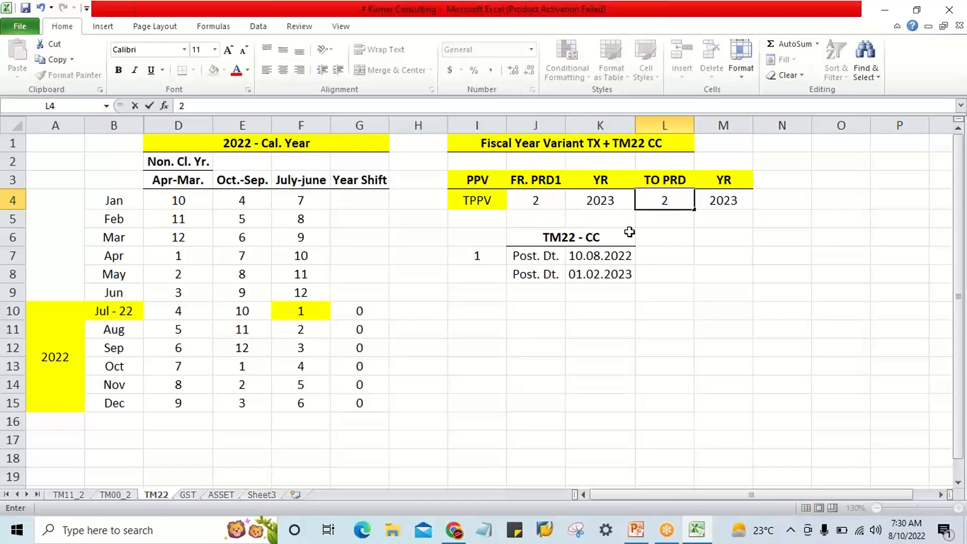
pyautogui.press('Left')
pyautogui.press('Right')
pyautogui.press('Right')
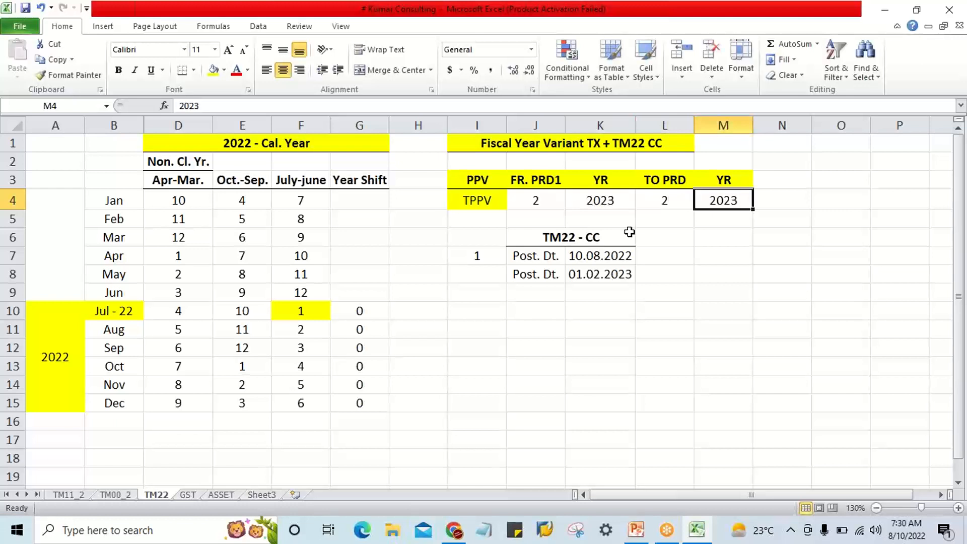
# Set the from-period year in K4 and the to-period year in M4 to 2022.
pyautogui.press('Left')
pyautogui.press('Left')
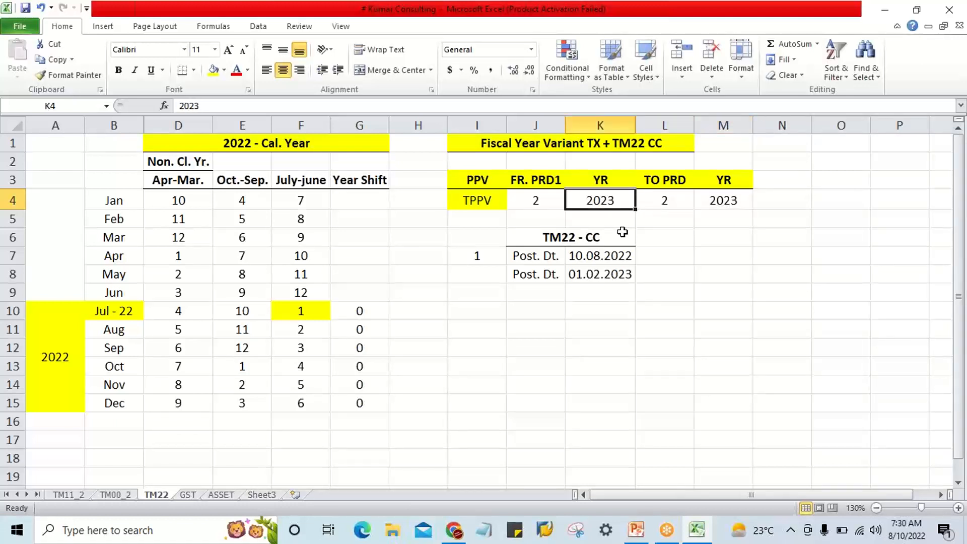
pyautogui.moveTo(127, 311); pyautogui.dragTo(129, 396)
pyautogui.click(592, 202)
pyautogui.write('2022')
pyautogui.press('Right')
pyautogui.press('Right')
pyautogui.write('20')
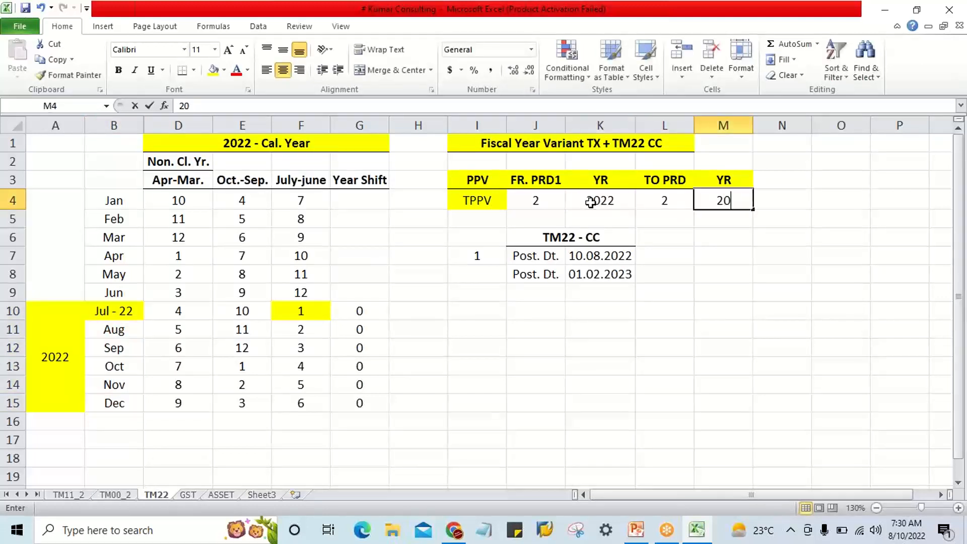
pyautogui.write('22')
pyautogui.click(594, 214)
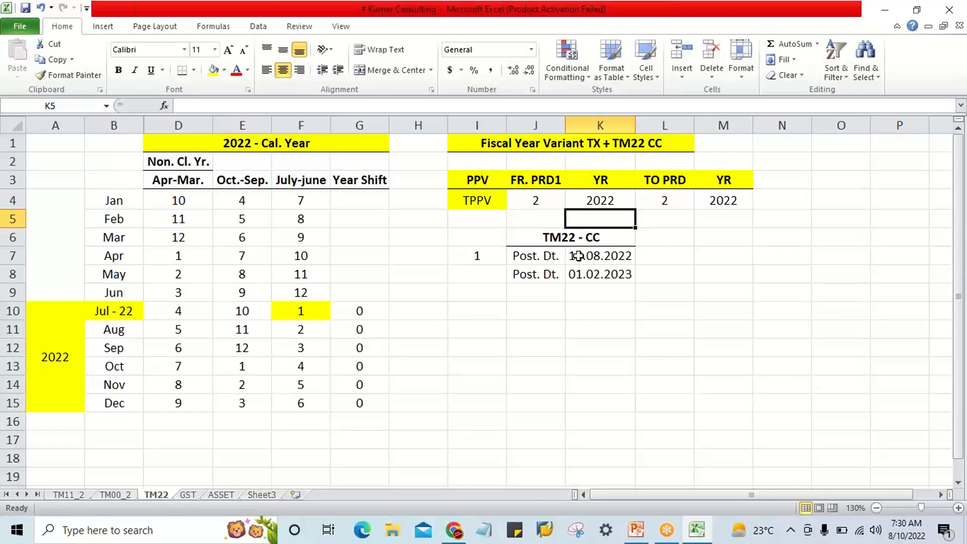
# Compare the posting date in K7 with the period year in K4, and review the July-December months within the list B4:B15.
pyautogui.click(615, 256)
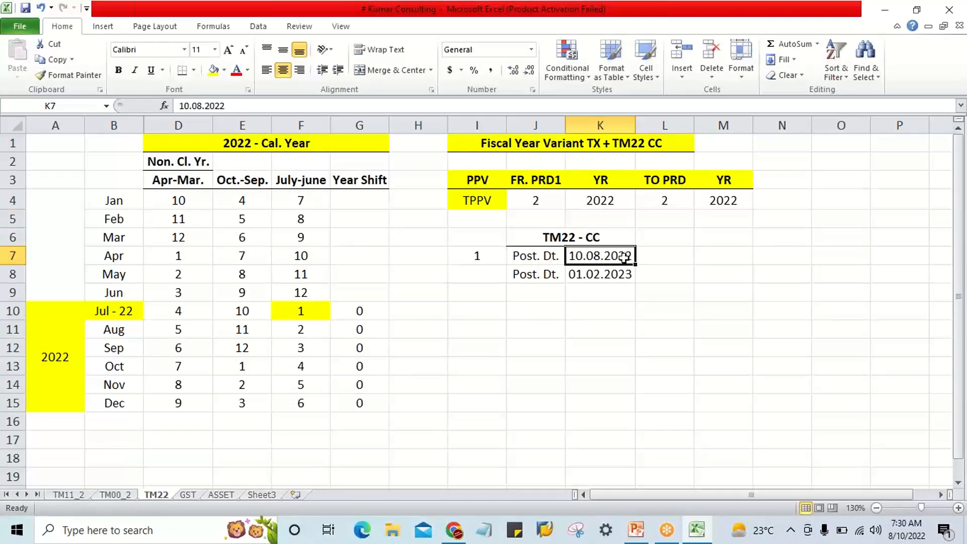
pyautogui.click(601, 199)
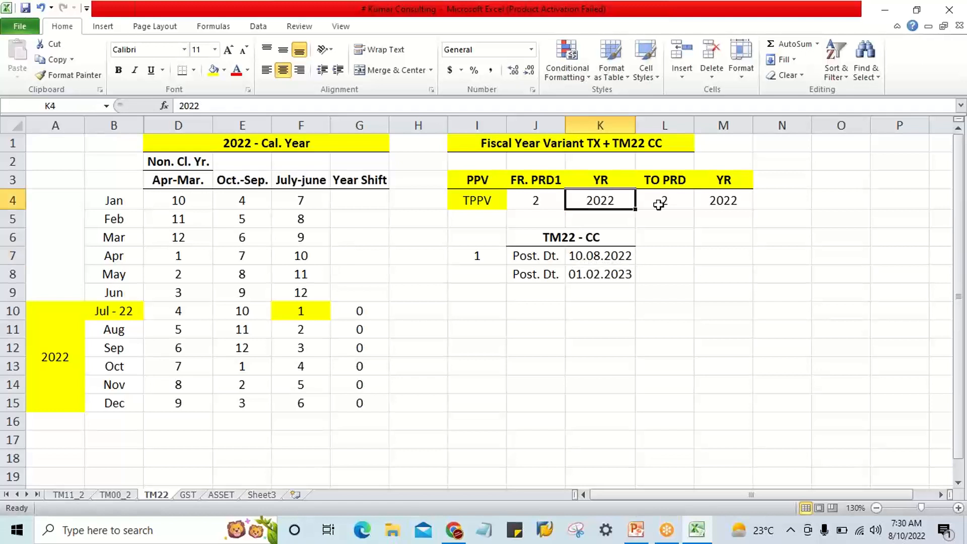
pyautogui.click(718, 216)
pyautogui.click(123, 310)
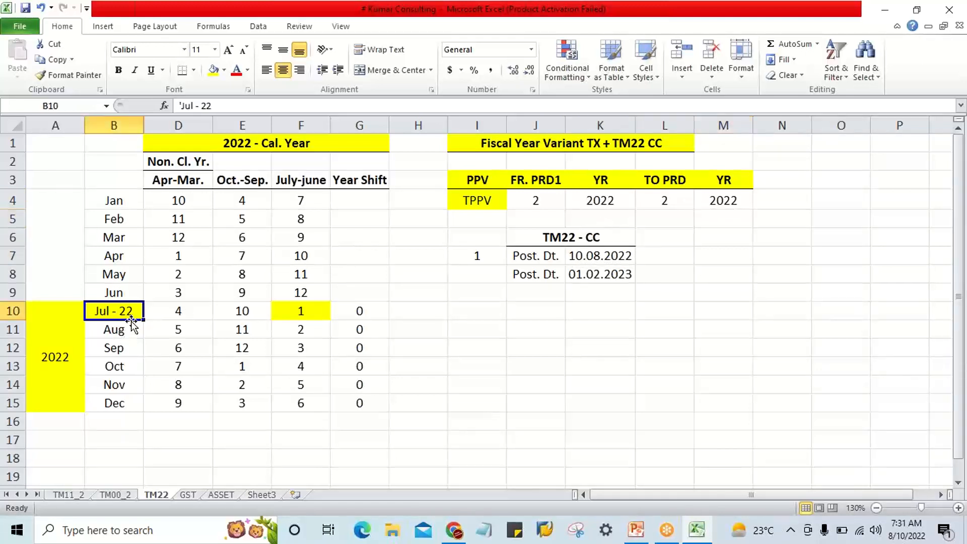
pyautogui.click(127, 401)
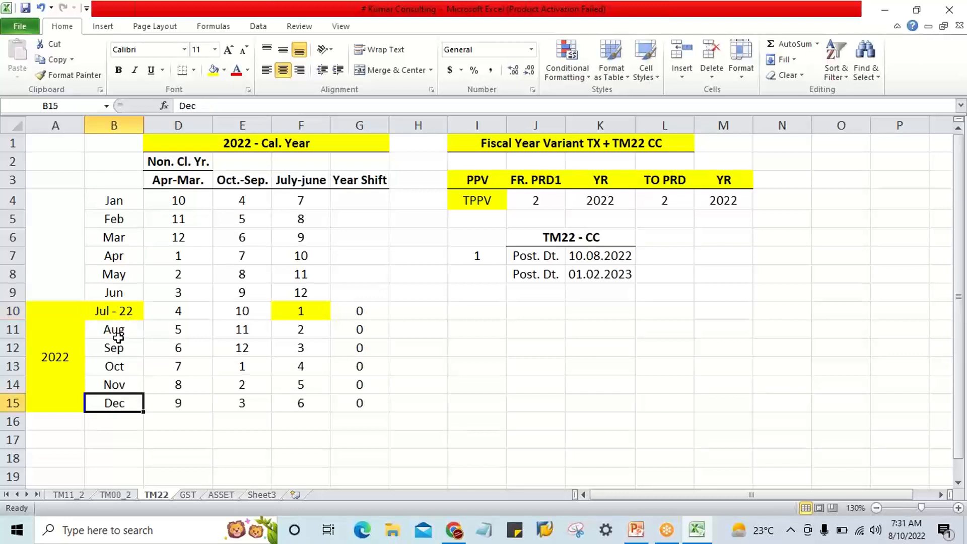
pyautogui.moveTo(120, 314); pyautogui.dragTo(121, 323)
pyautogui.click(119, 384)
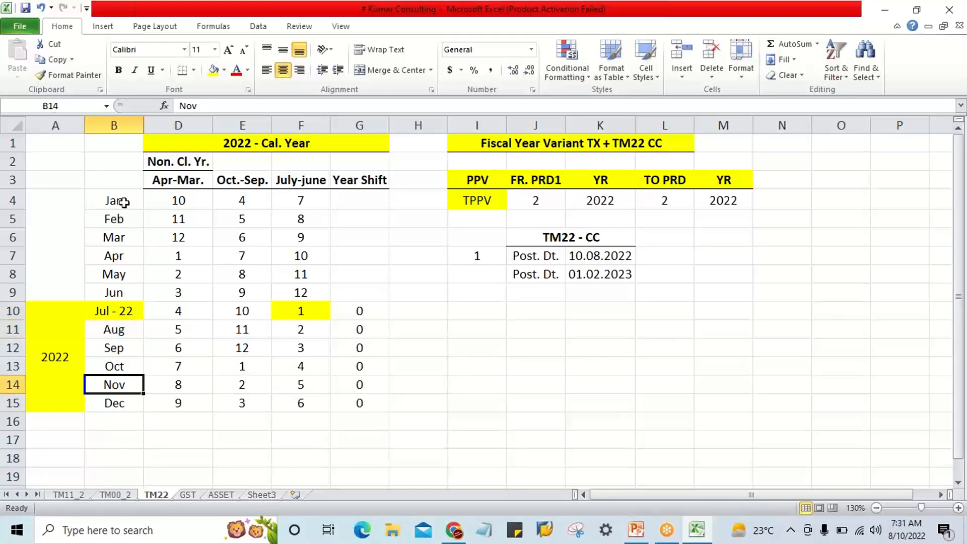
pyautogui.moveTo(124, 202); pyautogui.dragTo(134, 400)
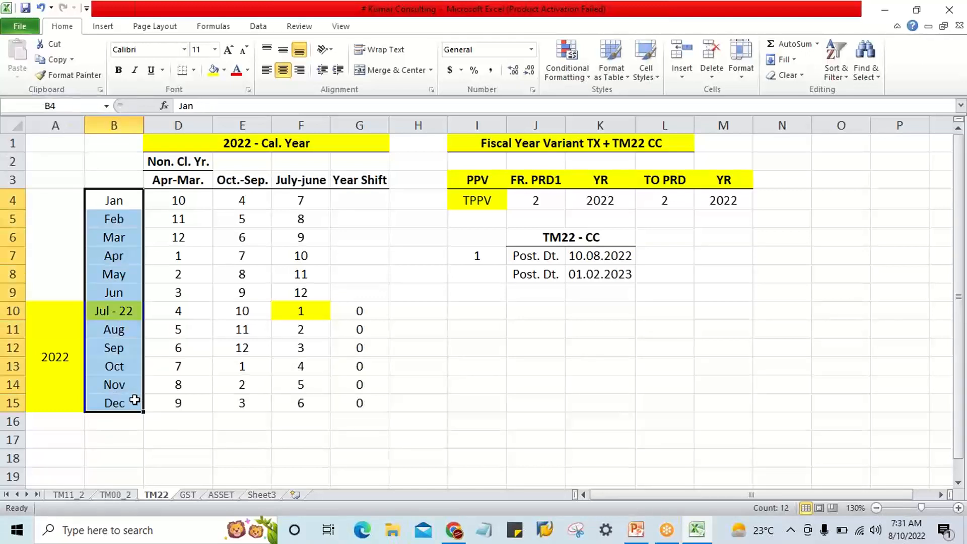
pyautogui.click(110, 315)
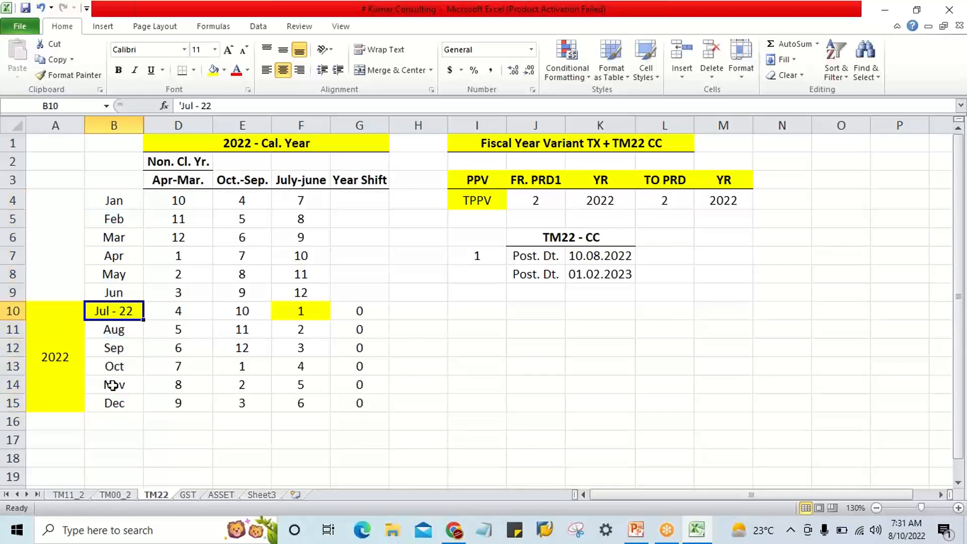
pyautogui.click(115, 402)
pyautogui.moveTo(118, 315); pyautogui.dragTo(122, 398)
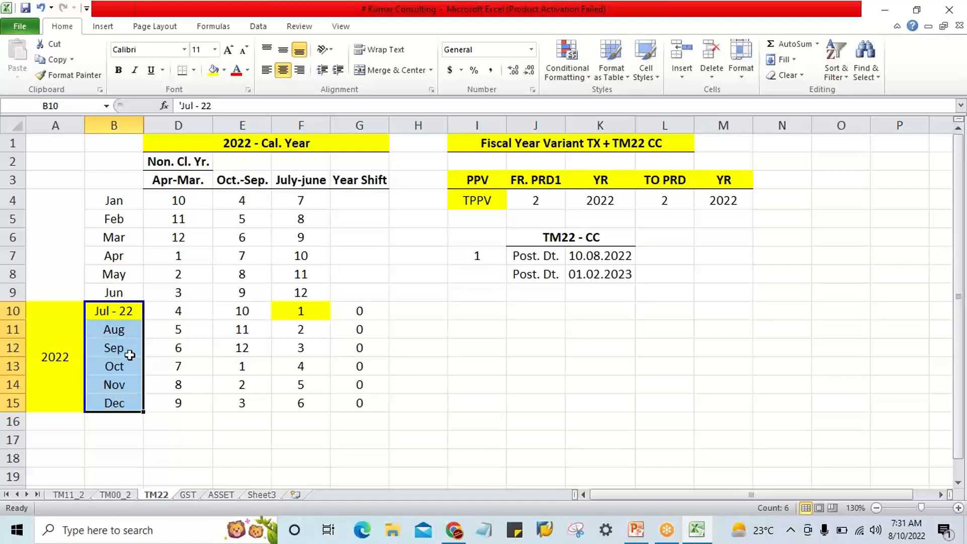
# Compare the calendar year in A10 with the posting date in K7, the period years in K4 and M4, and the year shifts in G10:G15.
pyautogui.click(53, 317)
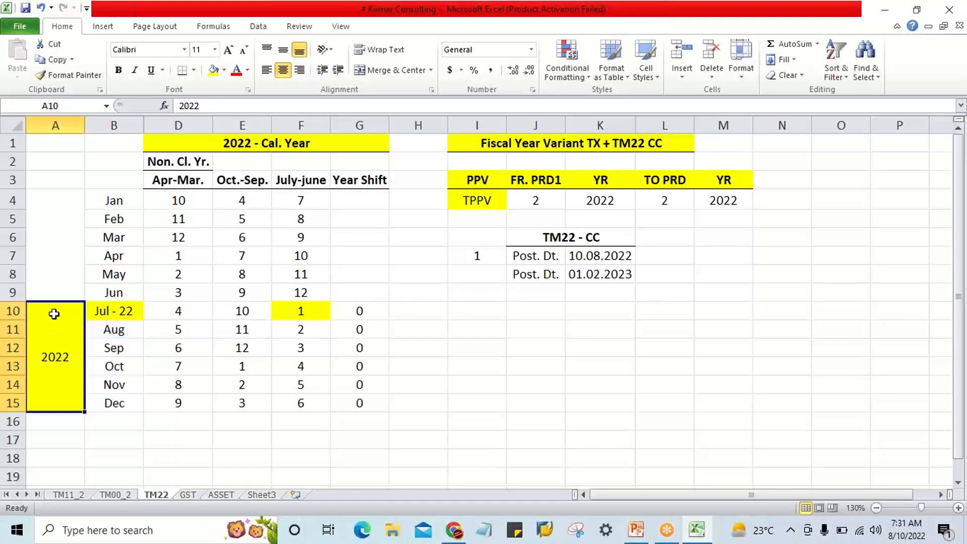
pyautogui.click(622, 254)
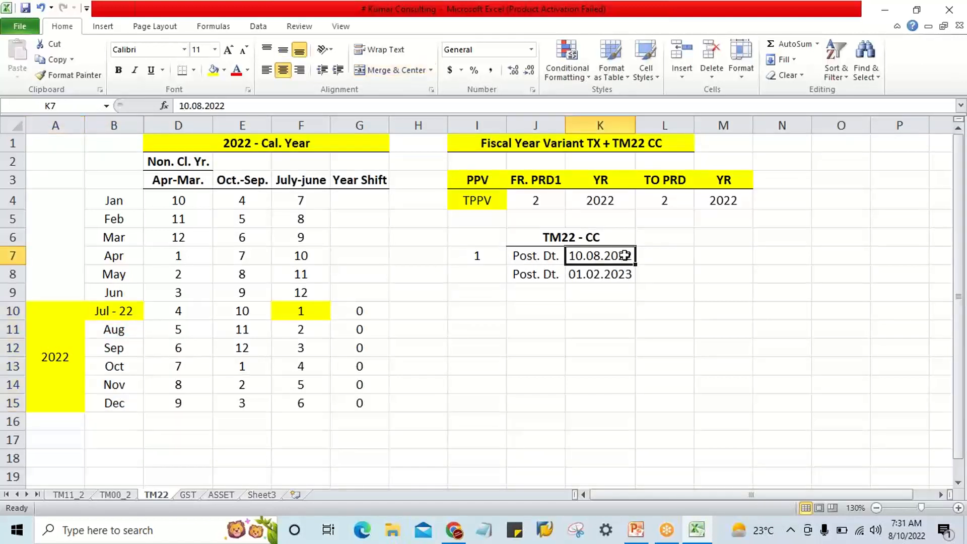
pyautogui.click(74, 318)
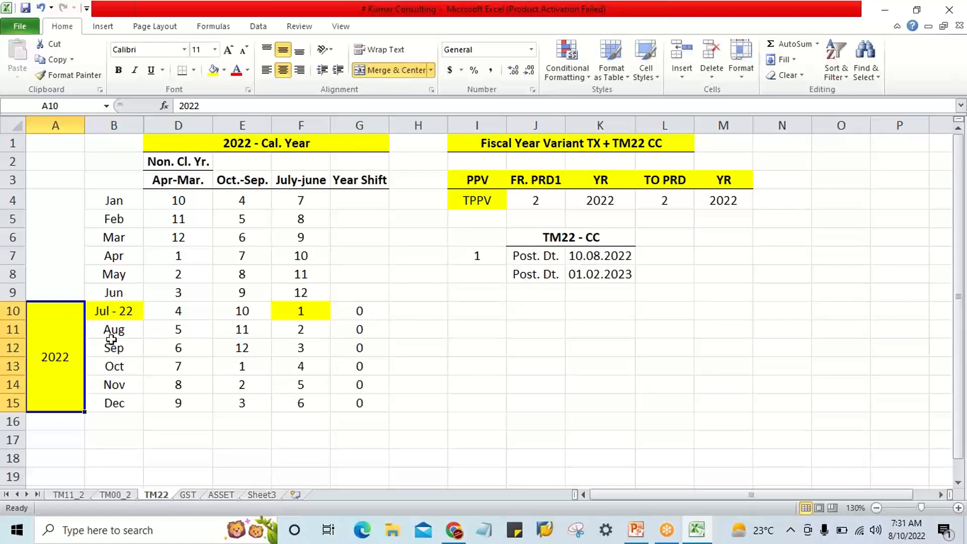
pyautogui.click(603, 257)
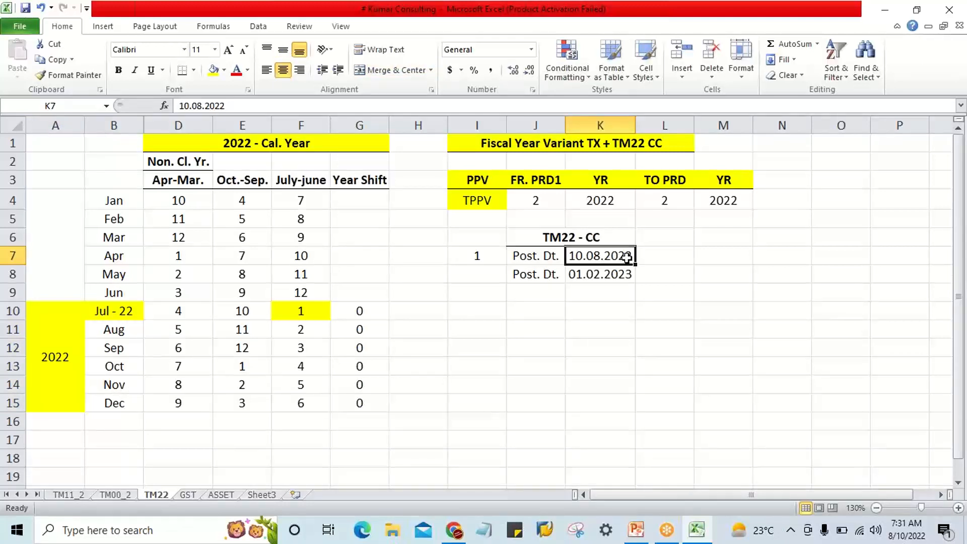
pyautogui.click(133, 305)
pyautogui.click(602, 197)
pyautogui.click(734, 198)
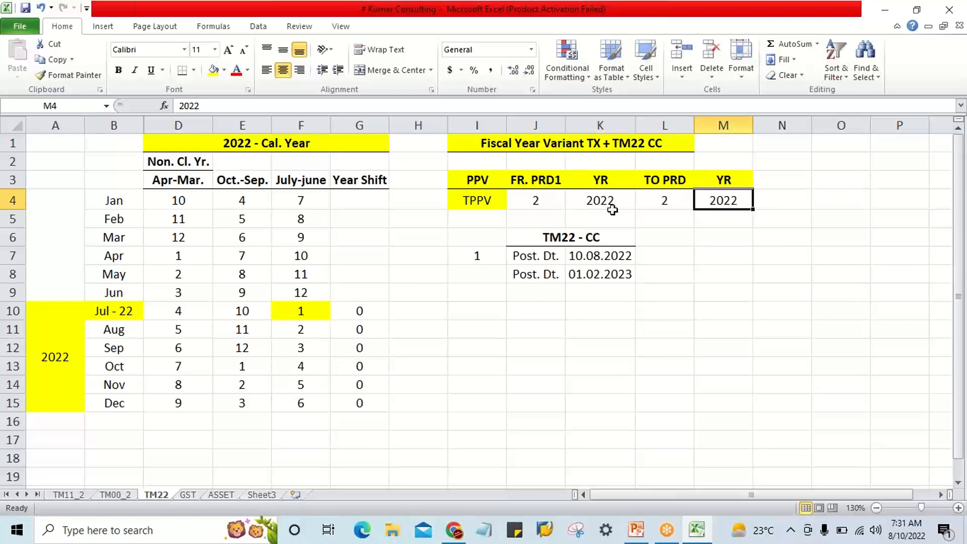
pyautogui.click(592, 202)
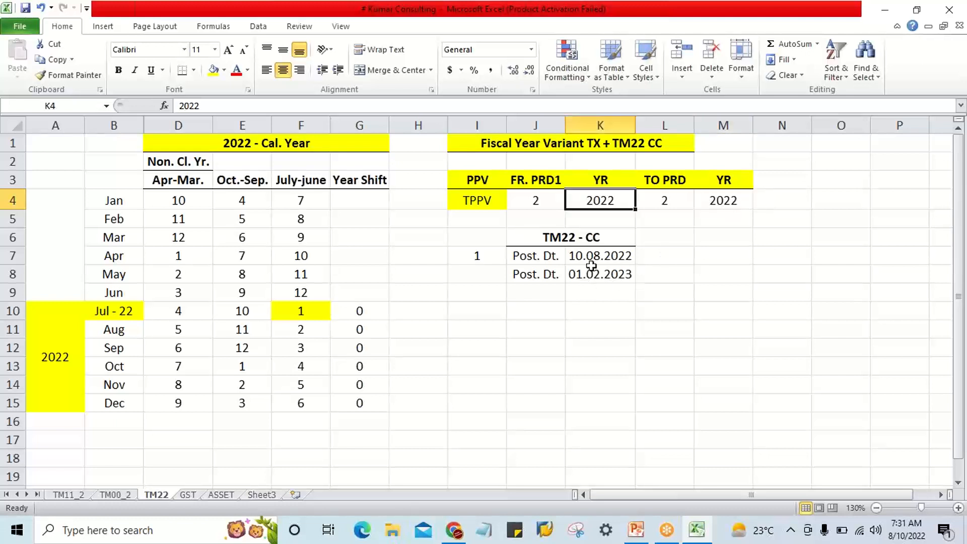
pyautogui.click(629, 257)
pyautogui.click(604, 201)
pyautogui.moveTo(353, 311); pyautogui.dragTo(365, 402)
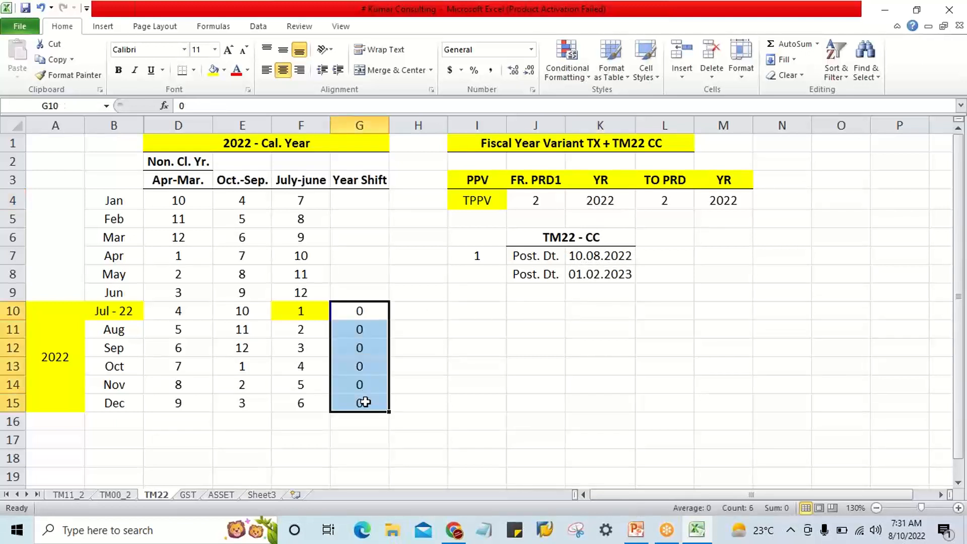
# Enter 2023 as the calendar year in merged cell A4 beside January through June.
pyautogui.click(110, 203)
pyautogui.click(75, 214)
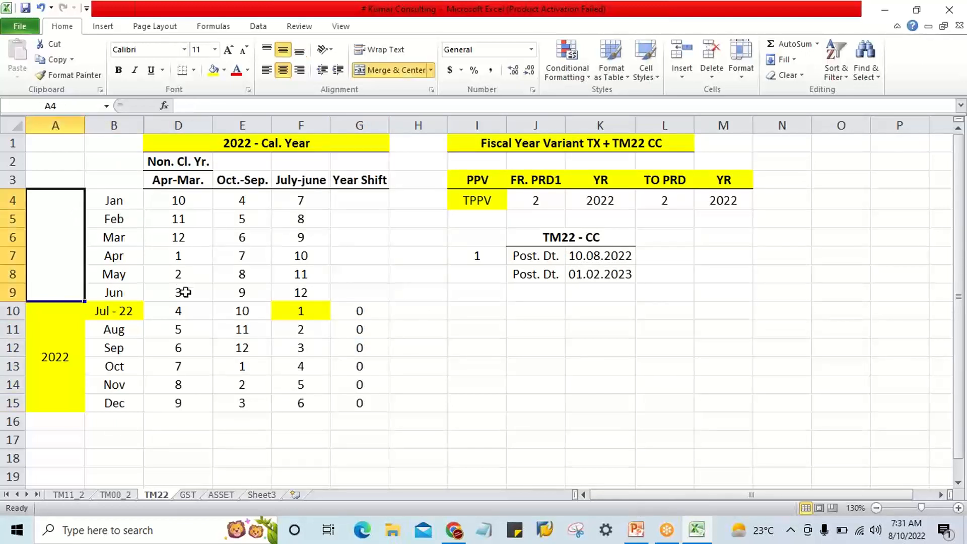
pyautogui.write('202')
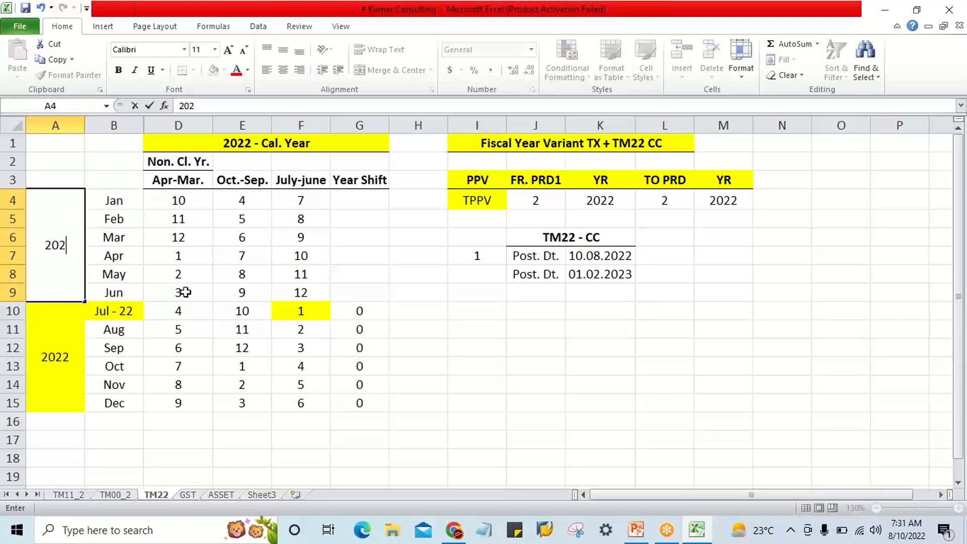
pyautogui.write('3')
pyautogui.press('Return')
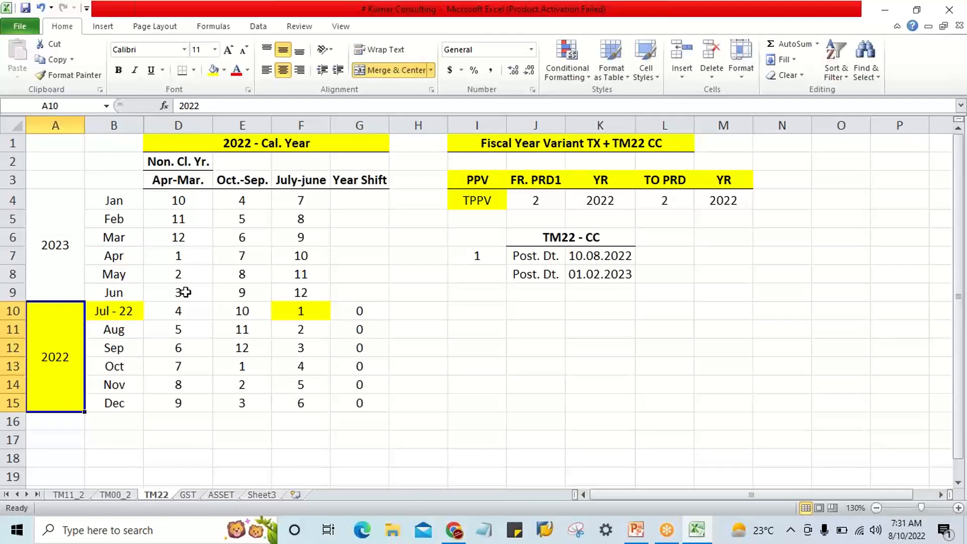
# Examine the January-June months in B4:B9 against the calendar year in A4.
pyautogui.click(110, 202)
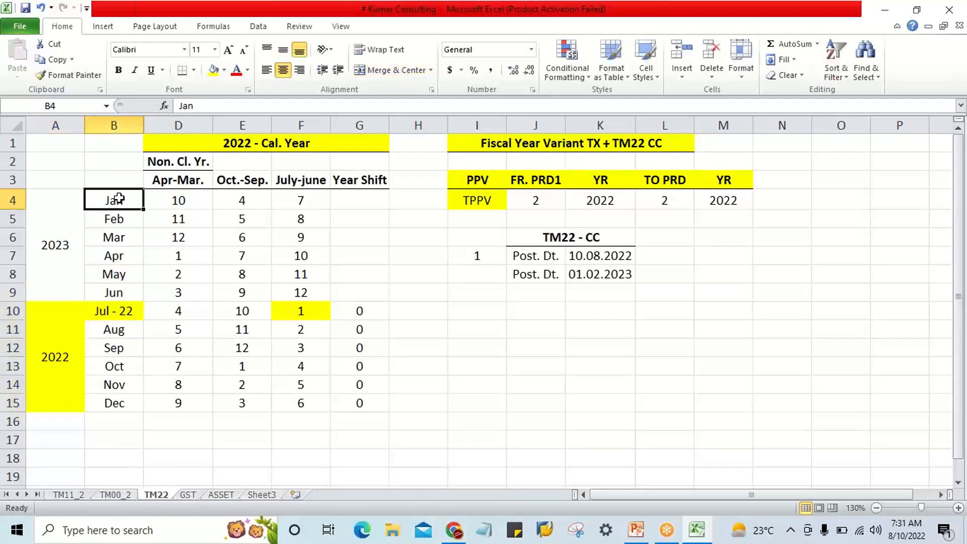
pyautogui.click(119, 291)
pyautogui.click(114, 202)
pyautogui.click(120, 289)
pyautogui.click(75, 239)
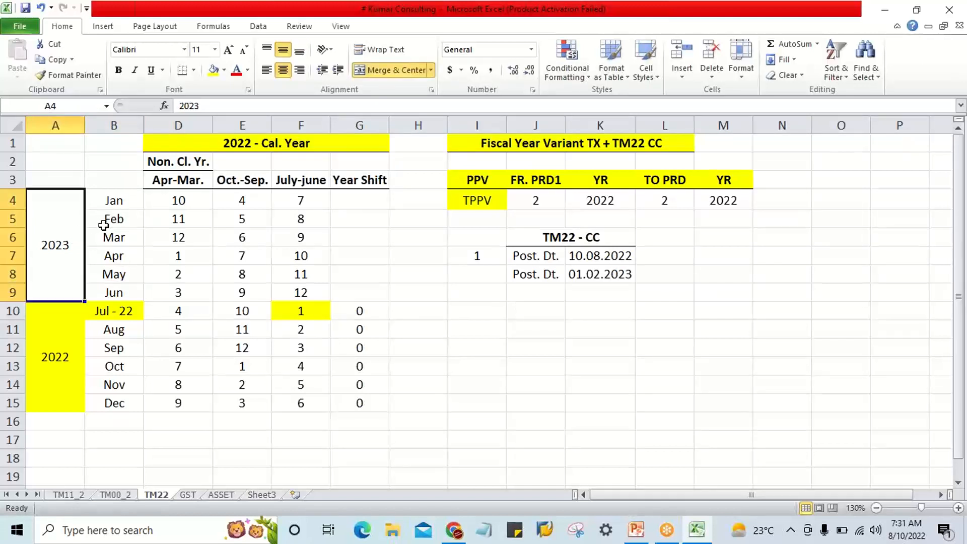
pyautogui.moveTo(125, 204); pyautogui.dragTo(124, 293)
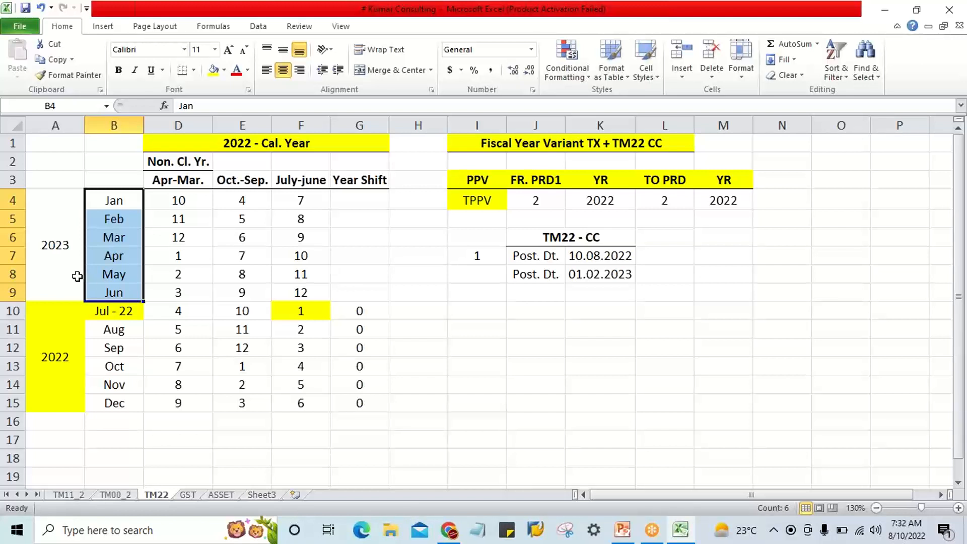
pyautogui.click(58, 261)
pyautogui.moveTo(116, 201); pyautogui.dragTo(120, 290)
# Enter a year shift of -1 for January in G4 and fill it down through June in G9.
pyautogui.click(363, 202)
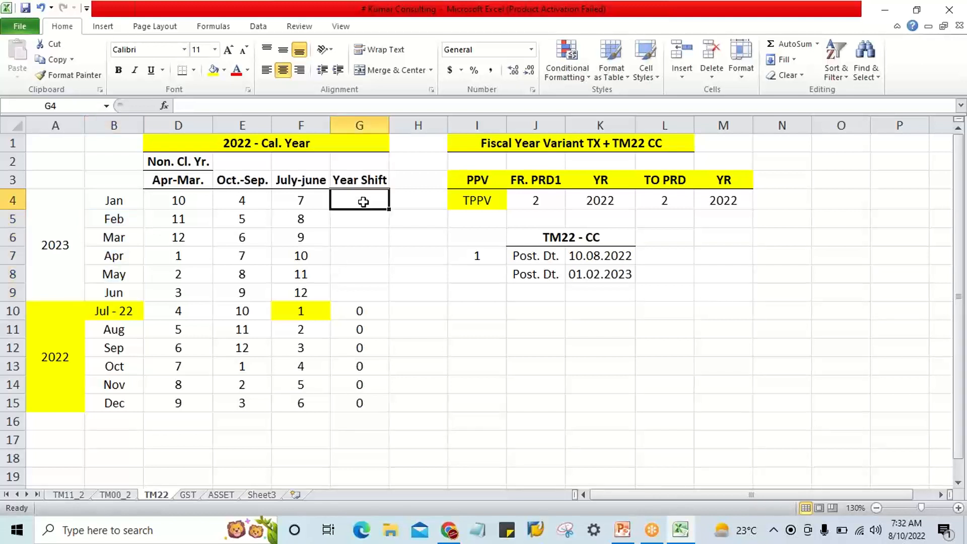
pyautogui.write('-1')
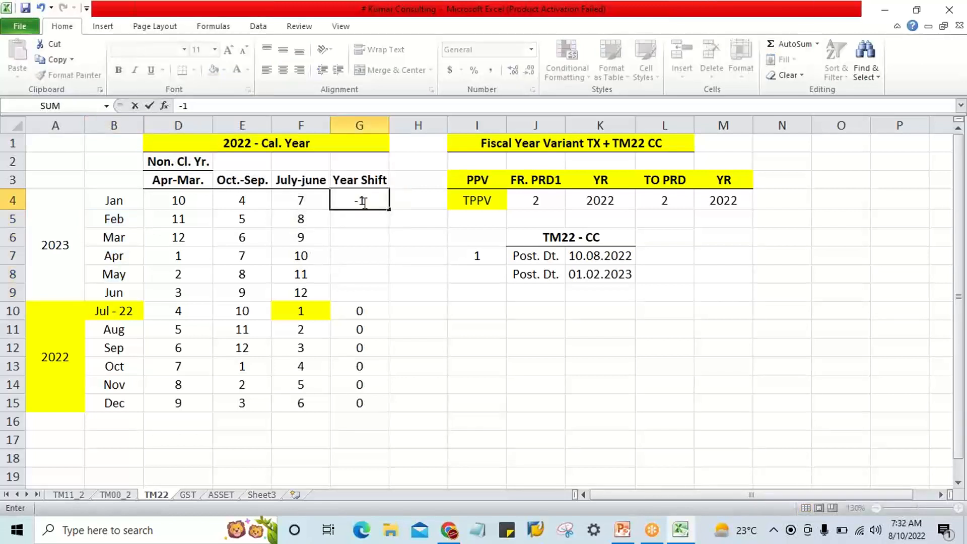
pyautogui.press('Return')
pyautogui.moveTo(364, 202); pyautogui.dragTo(375, 299)
pyautogui.hotkey('ctrl', 'd')
pyautogui.click(429, 349)
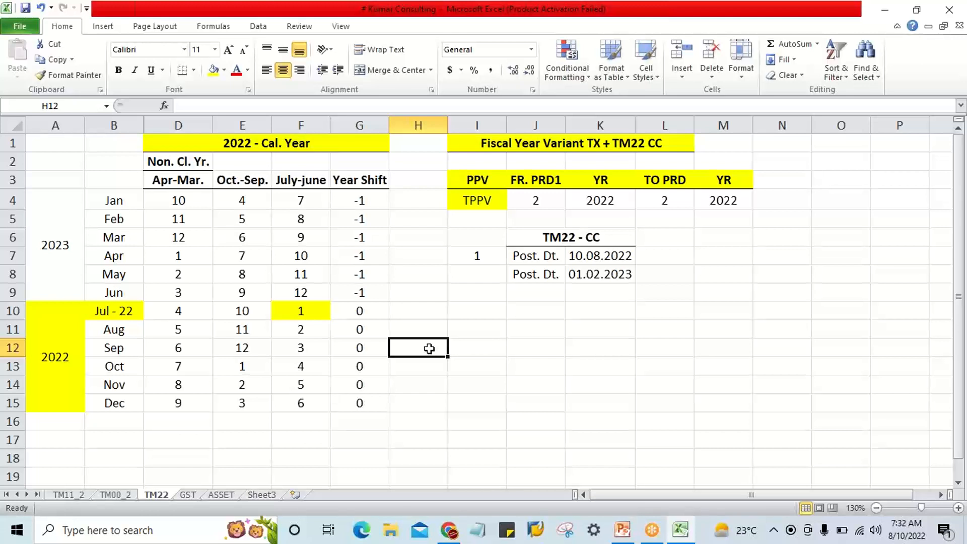
# Review the calendar year in A4 alongside the June year shift in G9.
pyautogui.click(69, 213)
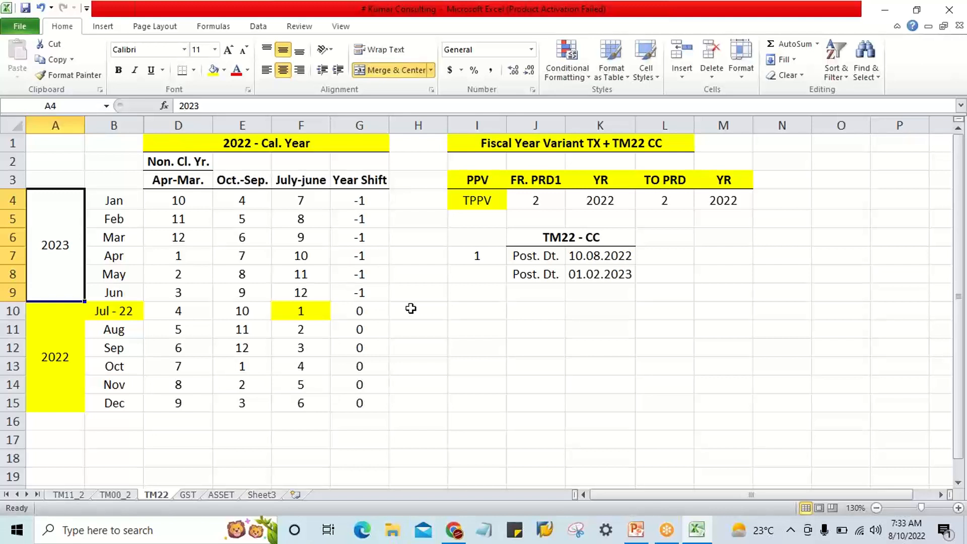
pyautogui.click(403, 356)
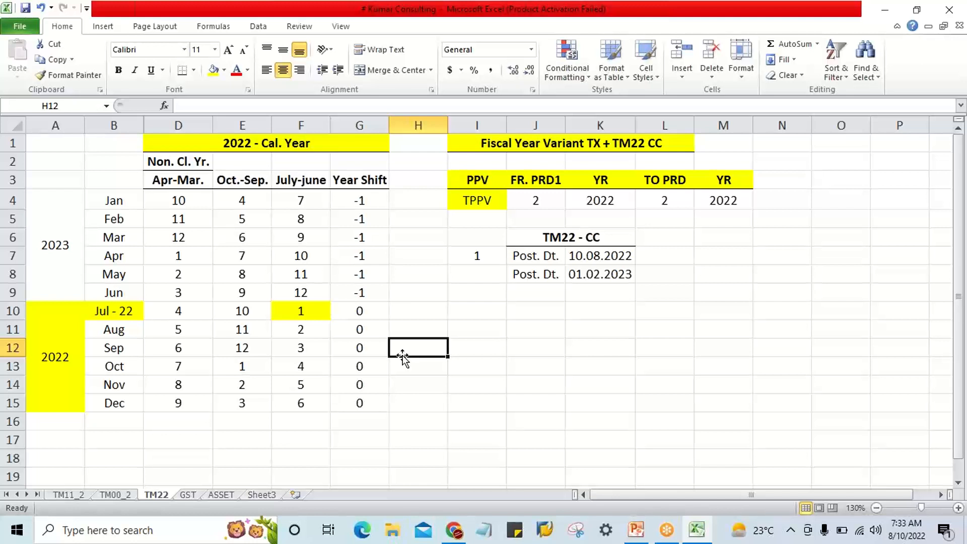
pyautogui.click(385, 289)
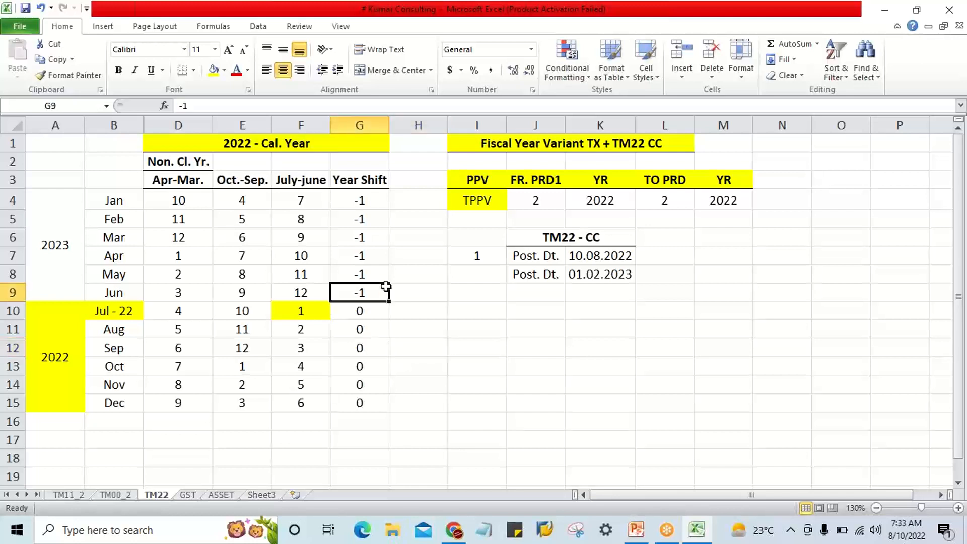
# Unhide calendar-year column C between columns B and D, and review its January-December periods in C4:C15.
pyautogui.moveTo(366, 202); pyautogui.dragTo(371, 397)
pyautogui.click(421, 383)
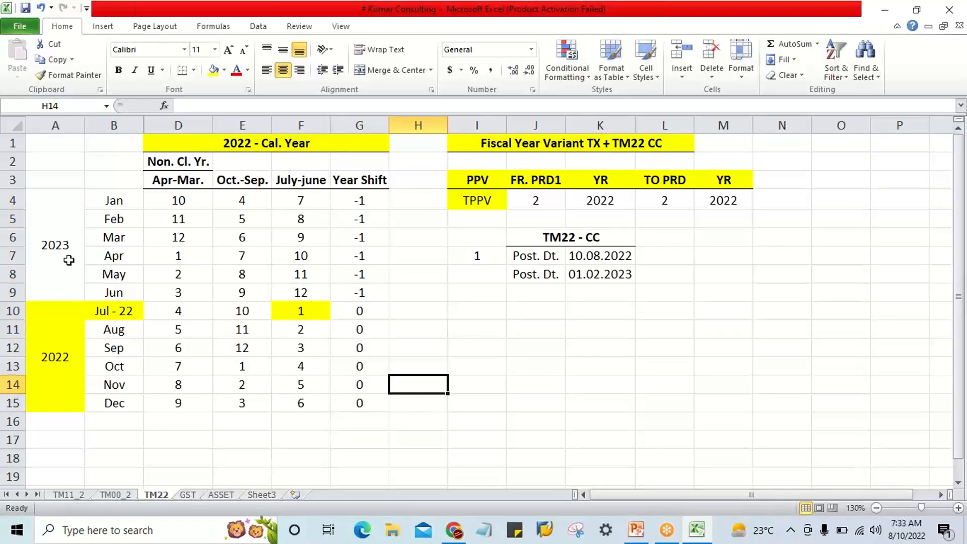
pyautogui.click(165, 202)
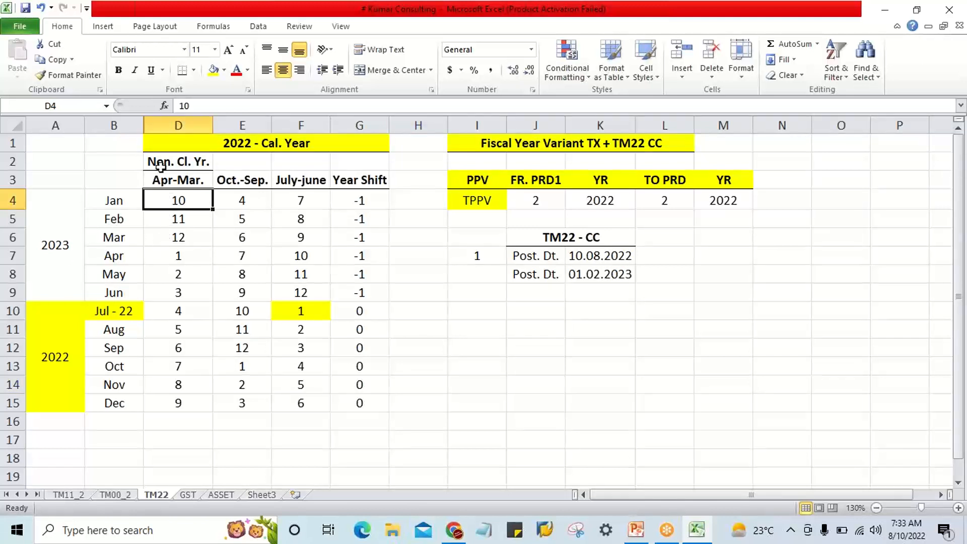
pyautogui.moveTo(137, 126); pyautogui.dragTo(158, 125)
pyautogui.rightClick(158, 125)
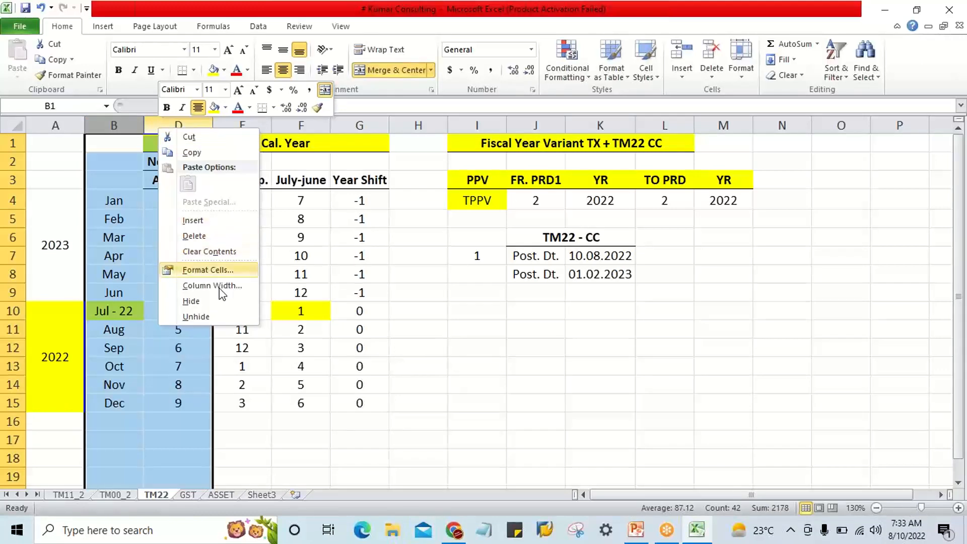
pyautogui.click(217, 315)
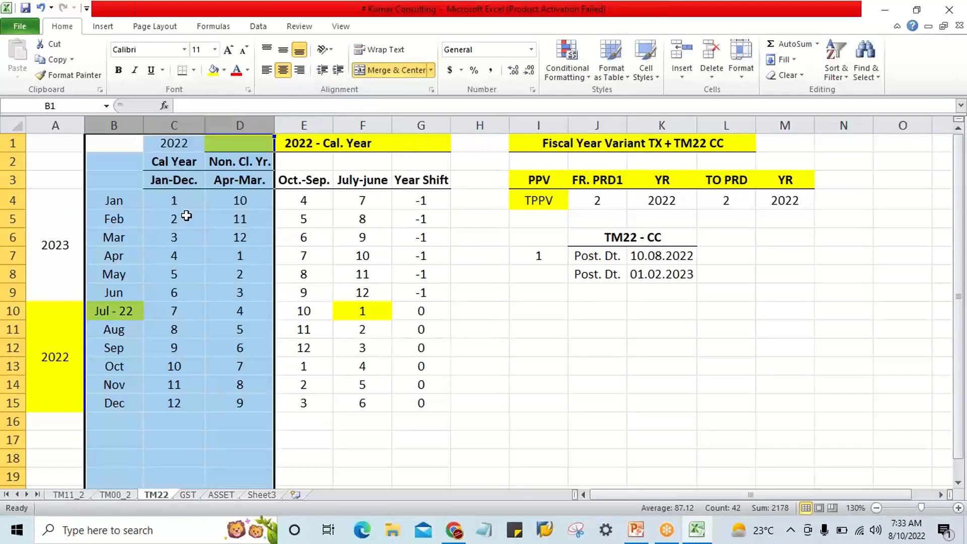
pyautogui.moveTo(184, 203); pyautogui.dragTo(182, 402)
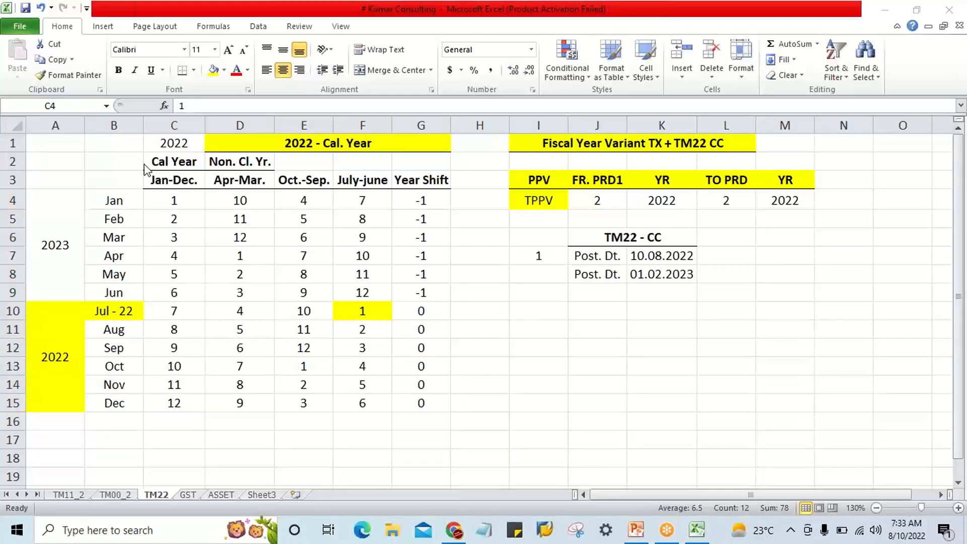
# Switch to SAP Logon, open the SAP_2 connection and log on to client 800 with the user ID and account password.
pyautogui.click(544, 532)
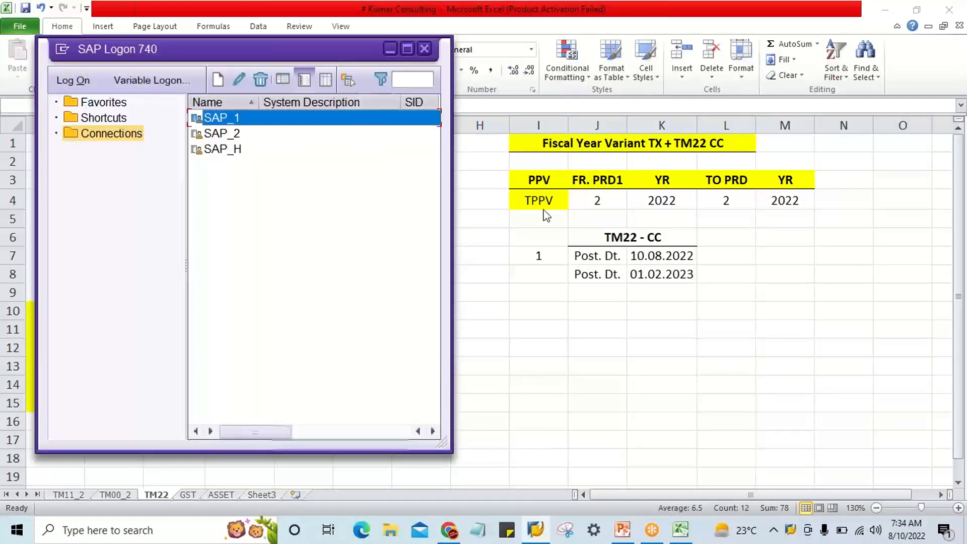
pyautogui.doubleClick(235, 135)
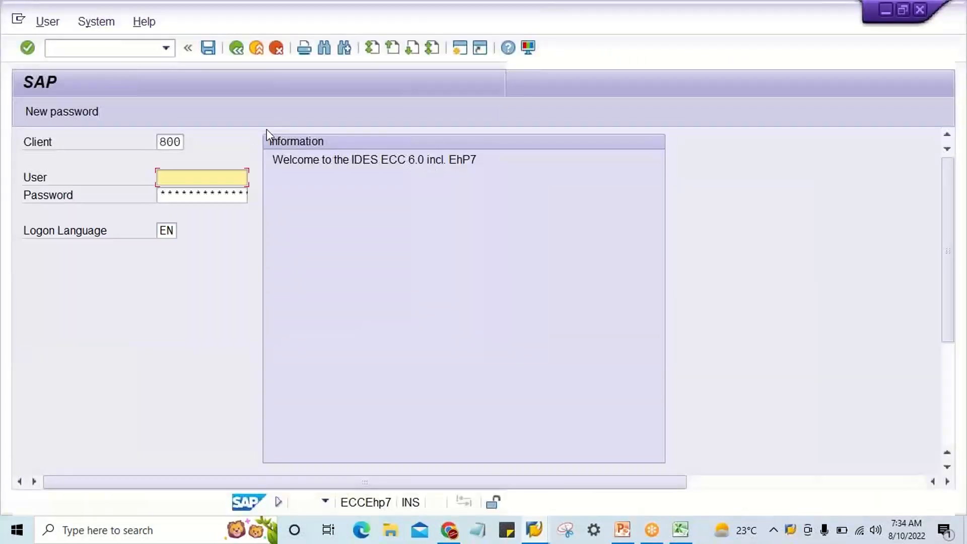
pyautogui.click(212, 174)
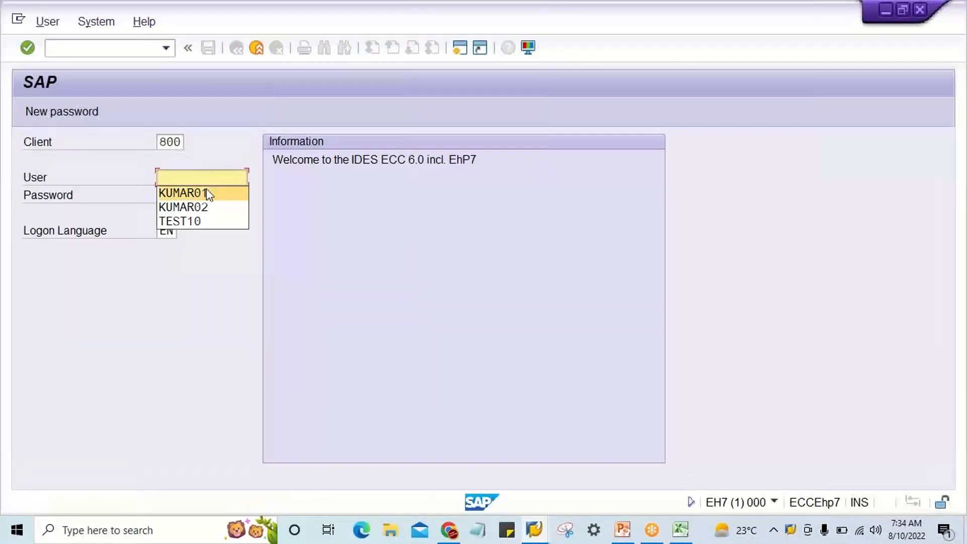
pyautogui.click(210, 191)
pyautogui.press('Tab')
pyautogui.write('*******')
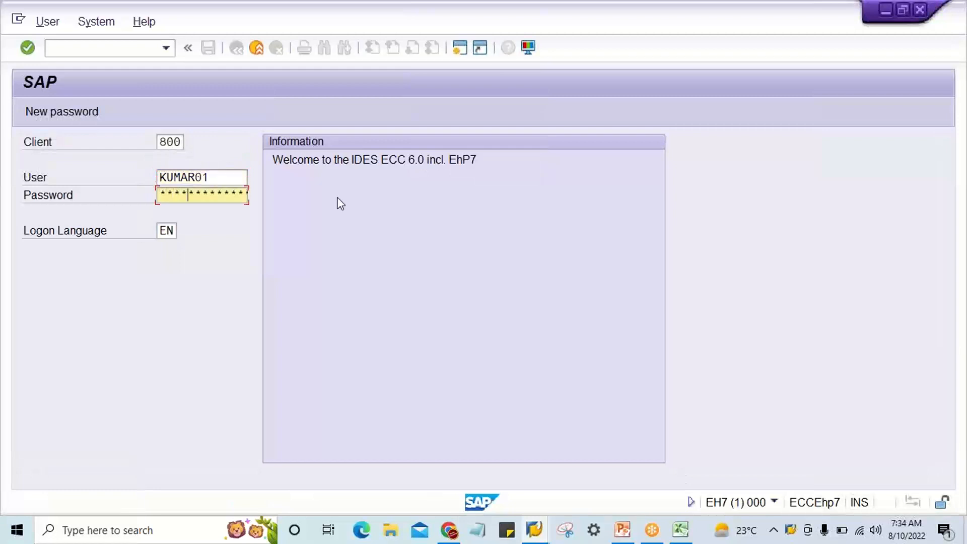
pyautogui.press('Return')
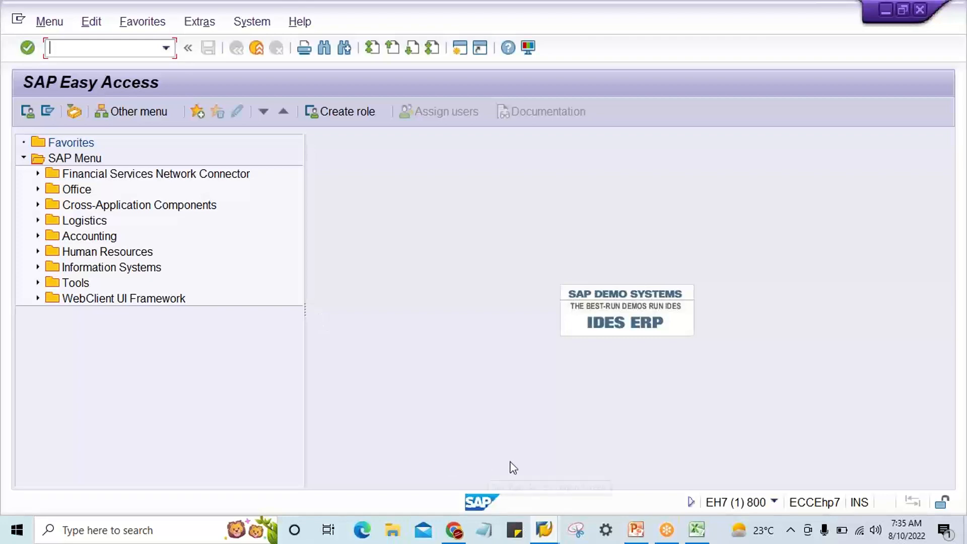
# Switch back to the TM22 sheet in Excel and dismiss the Krisp notification.
pyautogui.moveTo(695, 529)
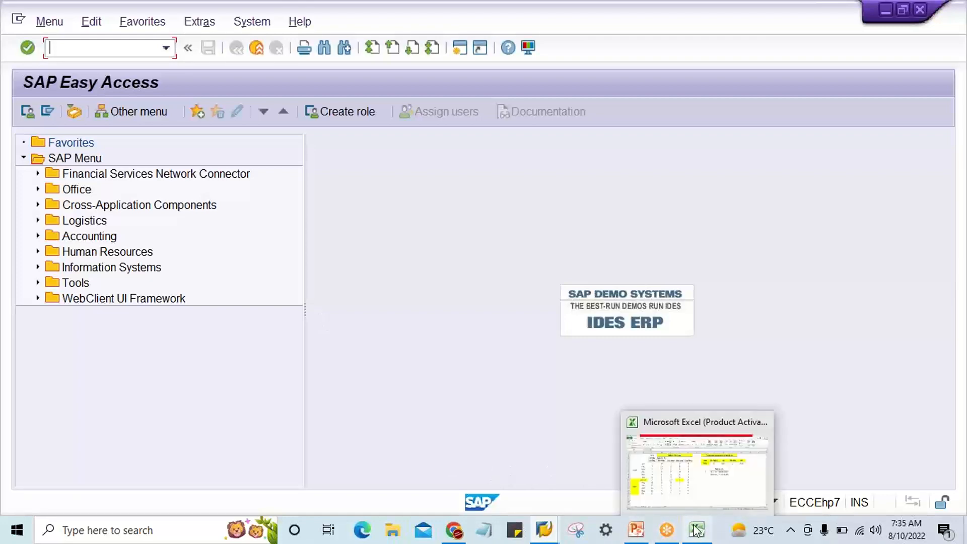
pyautogui.click(688, 491)
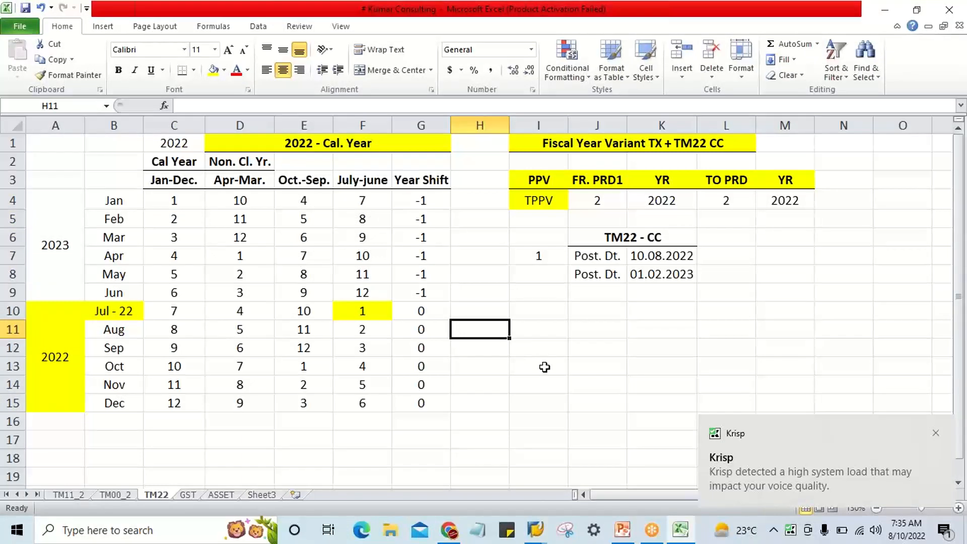
pyautogui.click(935, 434)
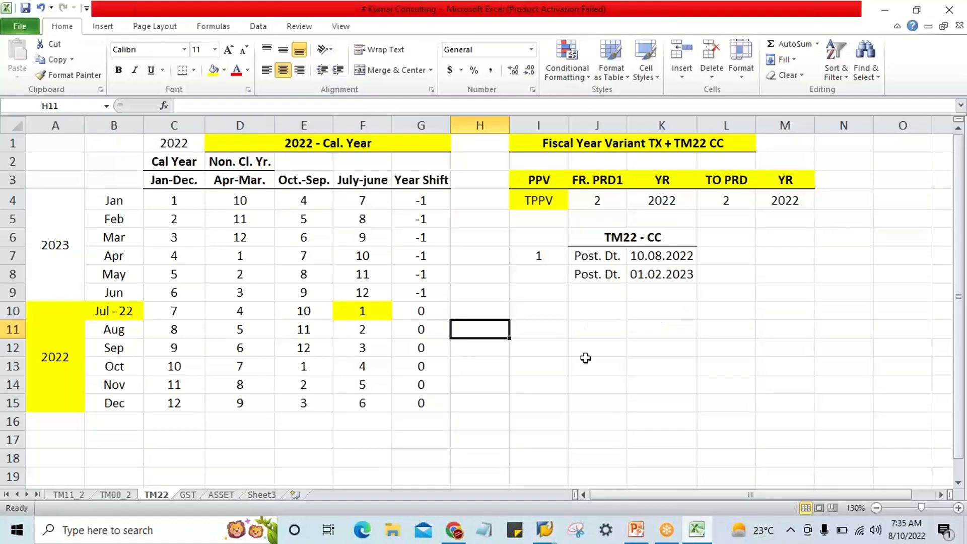
pyautogui.click(583, 355)
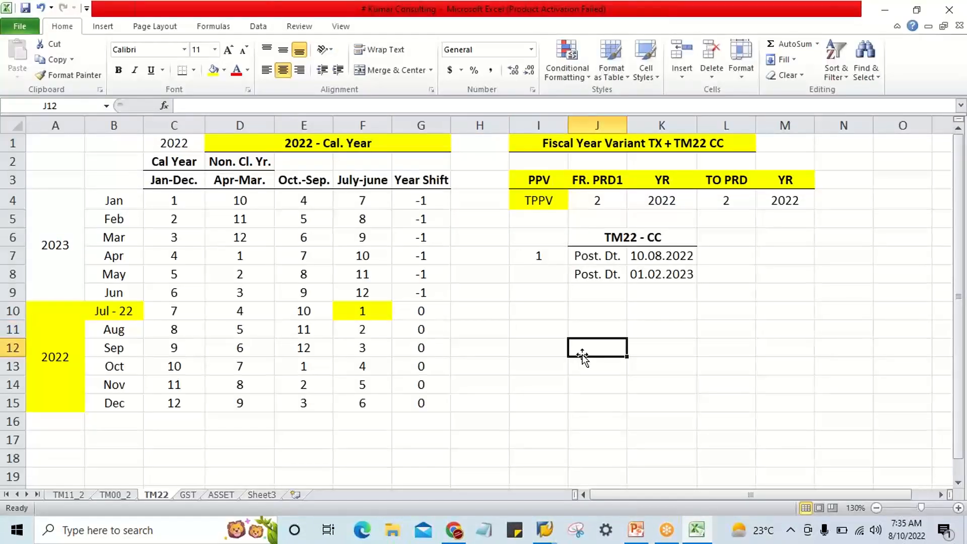
# Enter the fiscal year variant TX in I10 and its period range Apr-Mar. in J10.
pyautogui.click(530, 316)
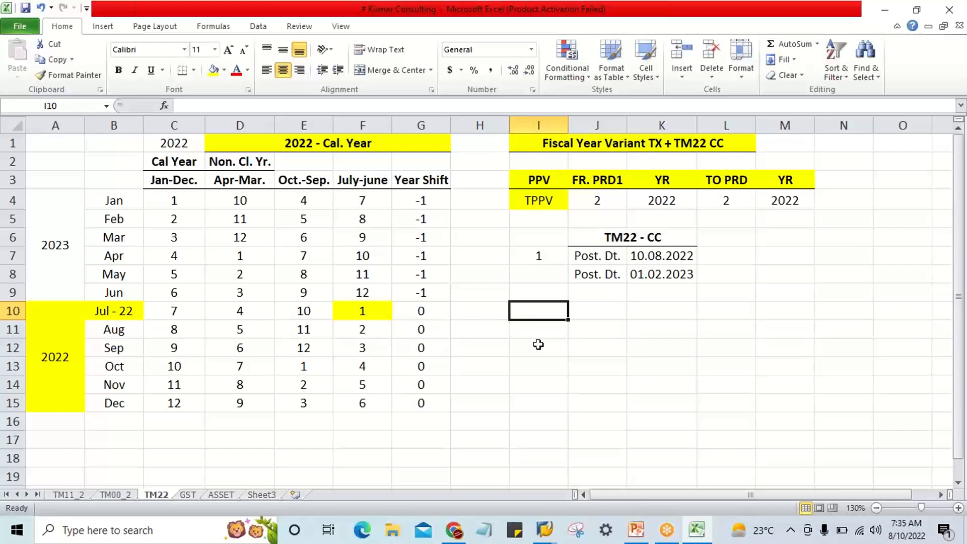
pyautogui.write('TX')
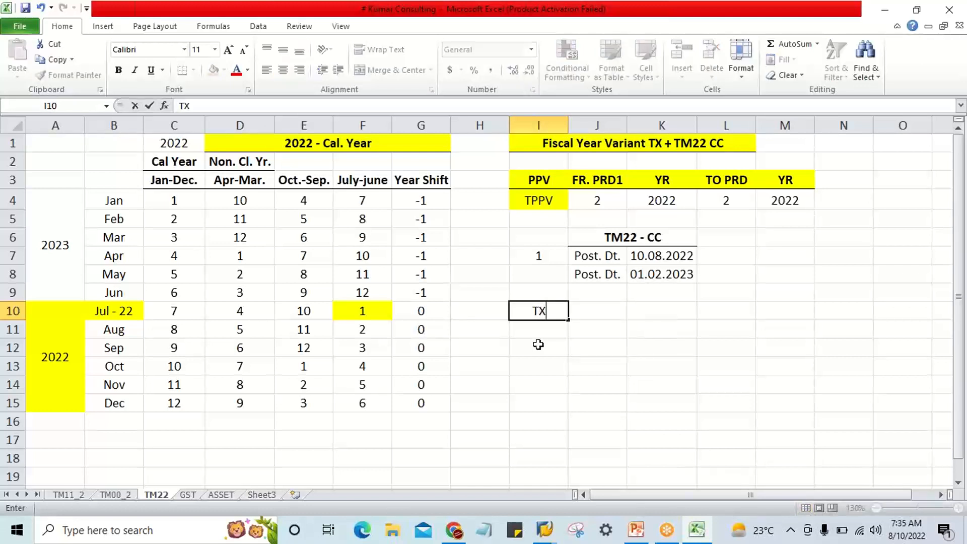
pyautogui.press('Return')
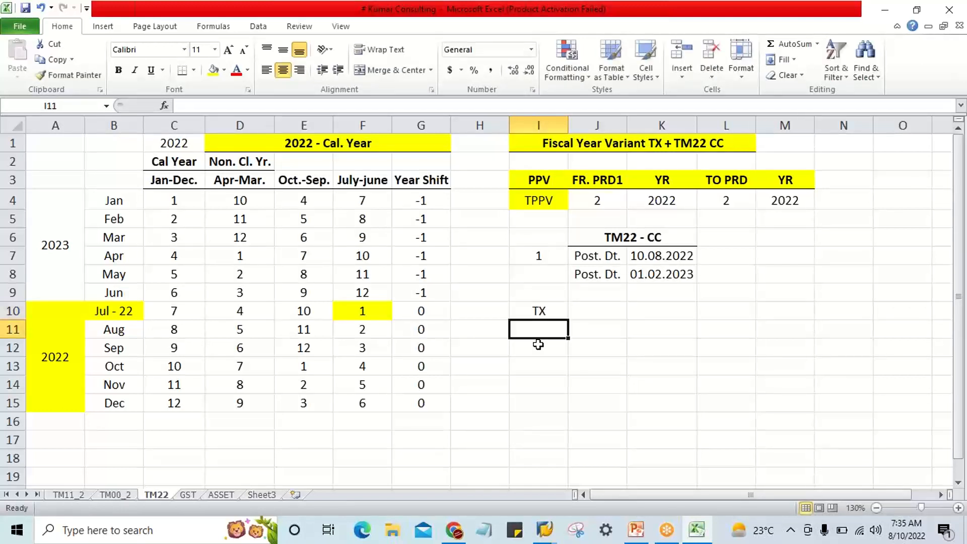
pyautogui.click(539, 312)
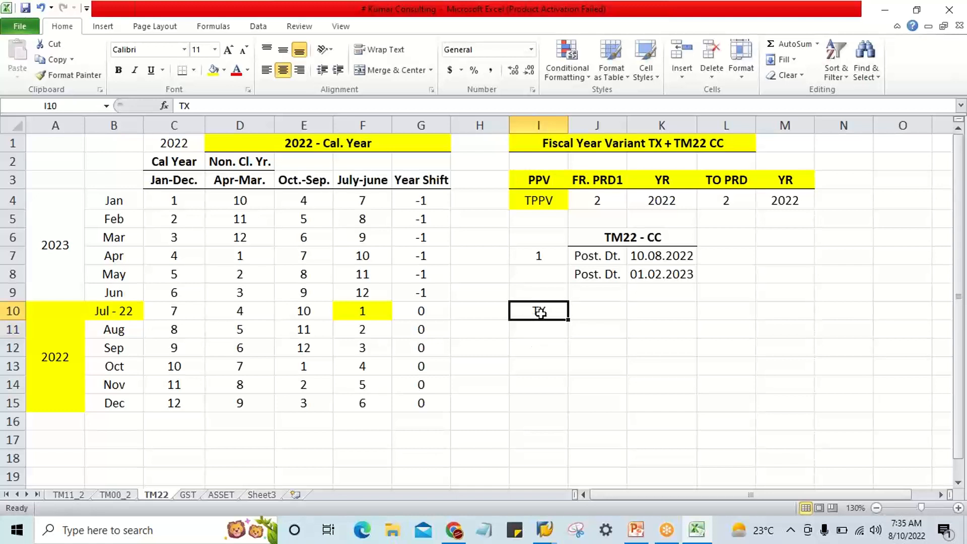
pyautogui.click(586, 318)
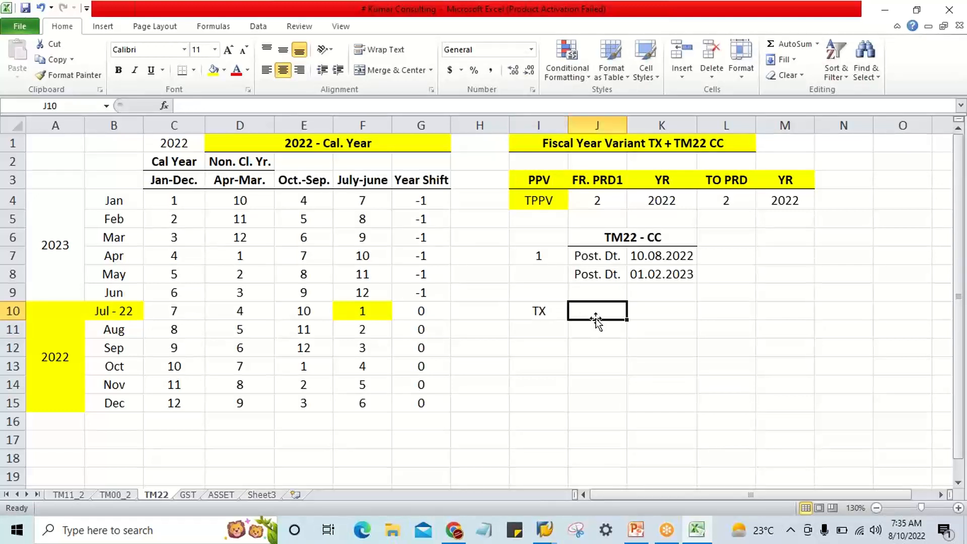
pyautogui.write('aP')
pyautogui.press('BackSpace')
pyautogui.press('BackSpace')
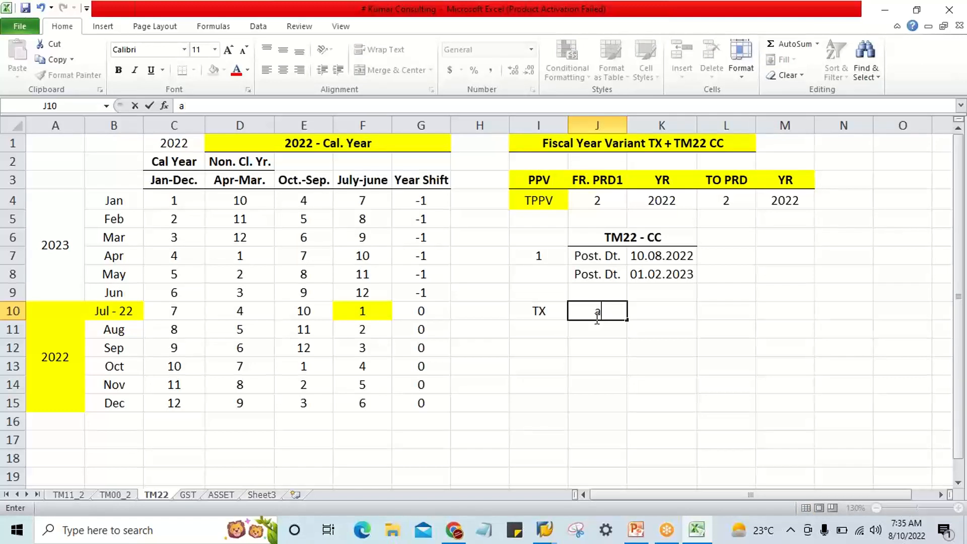
pyautogui.write('Apr-Mar.')
pyautogui.press('Return')
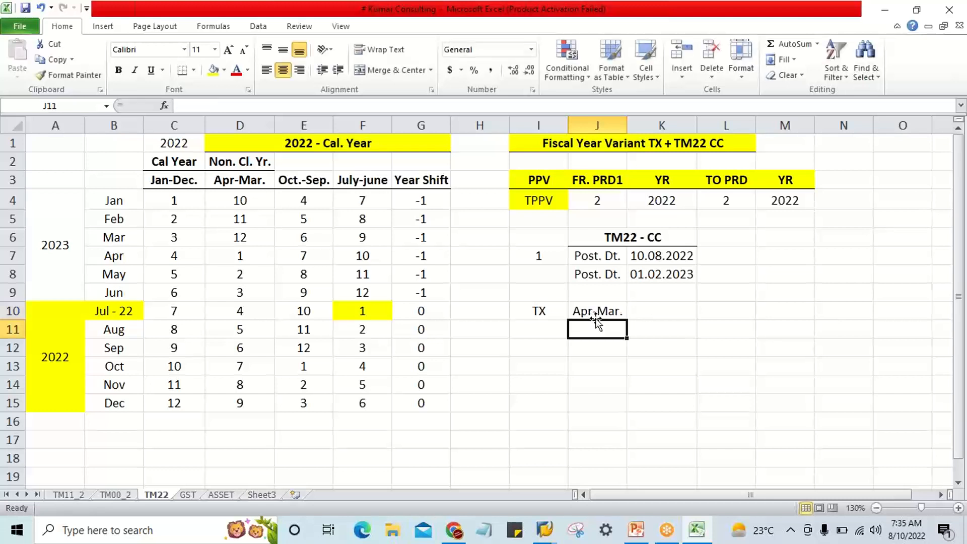
# Move the TX and Apr-Mar. entries from I10:J10 one column over to J10:K10.
pyautogui.click(553, 309)
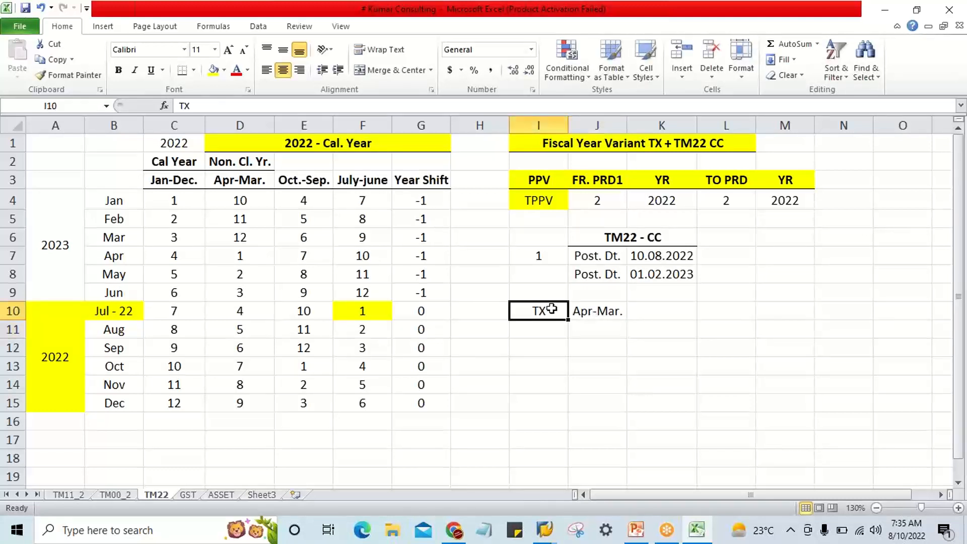
pyautogui.moveTo(549, 309); pyautogui.dragTo(577, 310)
pyautogui.hotkey('ctrl', 'x')
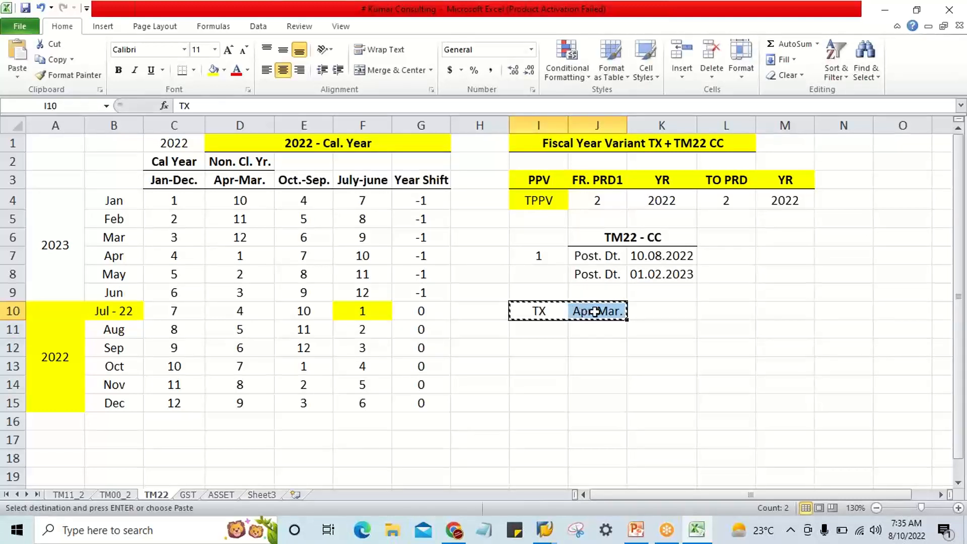
pyautogui.click(596, 311)
pyautogui.hotkey('ctrl', 'v')
pyautogui.click(600, 312)
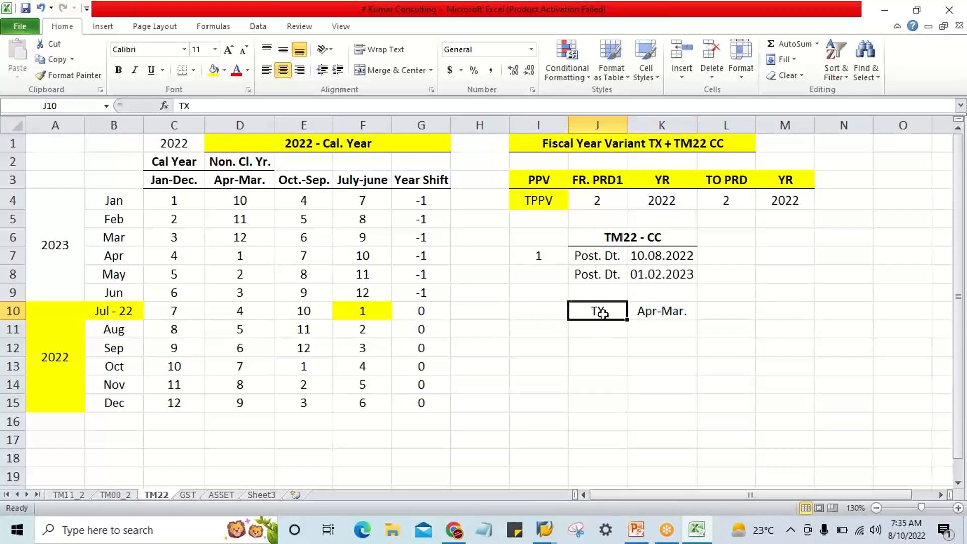
pyautogui.click(642, 315)
pyautogui.click(595, 312)
pyautogui.click(634, 313)
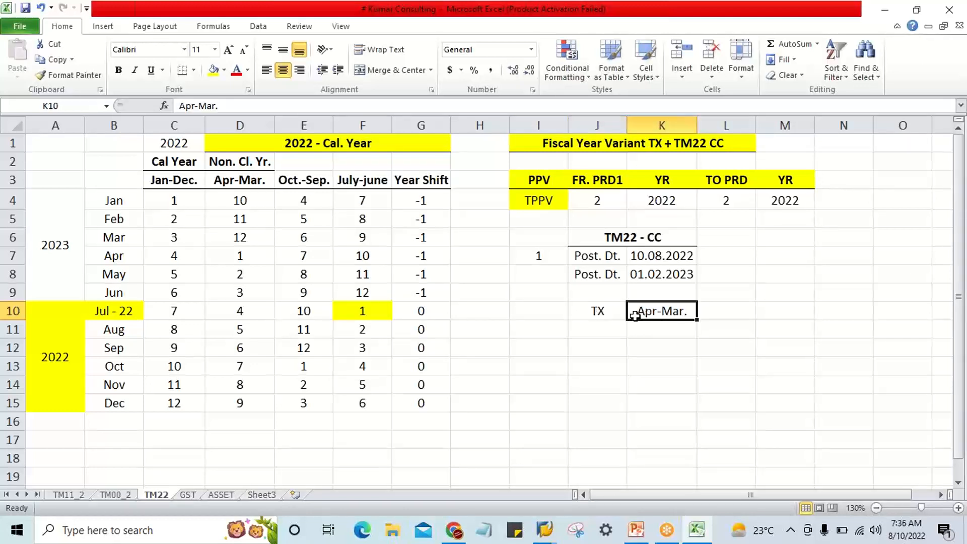
pyautogui.click(603, 316)
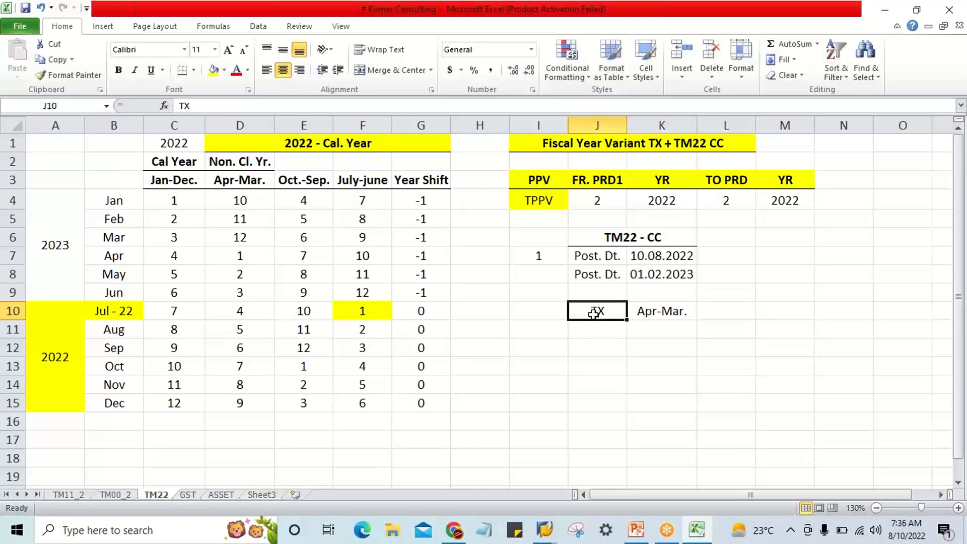
# List the company codes TM22, TS22 and TC22 in I10:I12 beside the fiscal year variant.
pyautogui.click(552, 311)
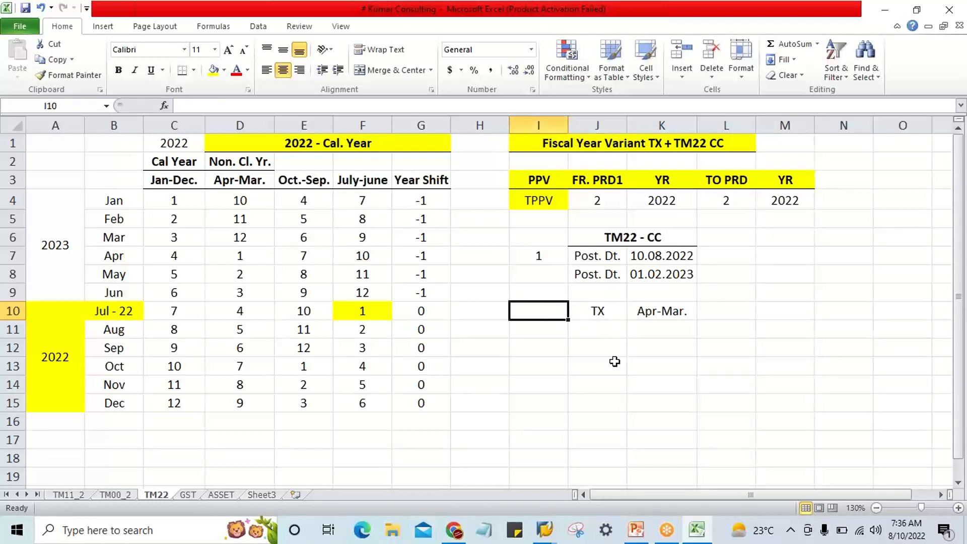
pyautogui.write('TM22')
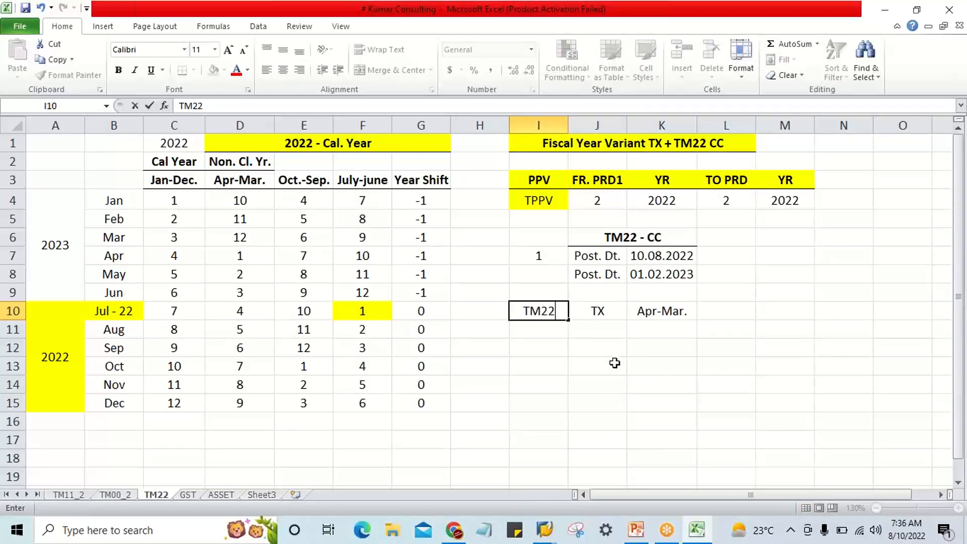
pyautogui.press('Return')
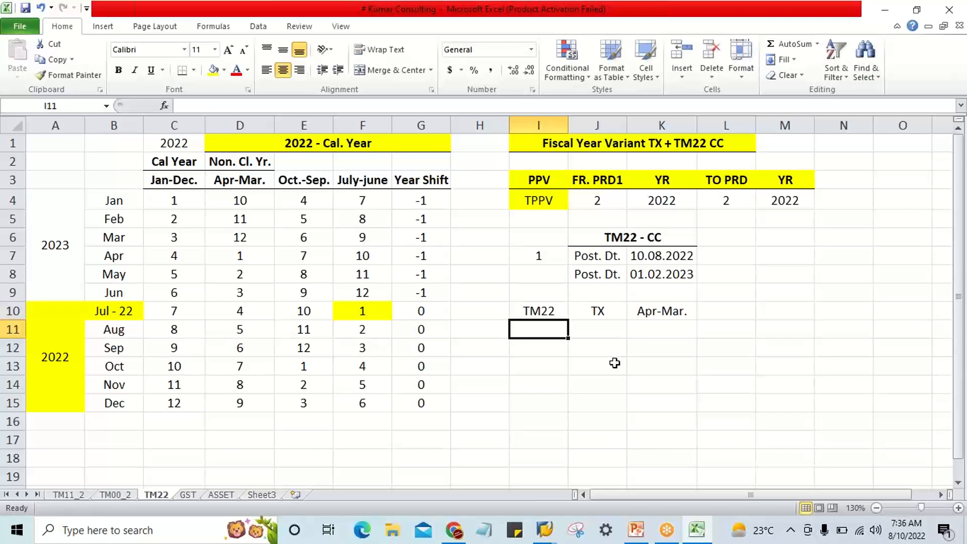
pyautogui.write('TS22')
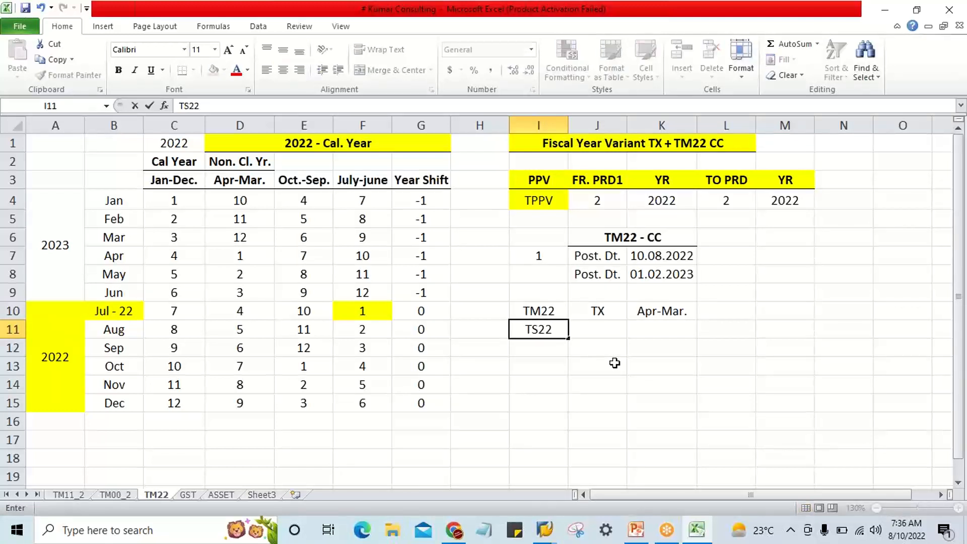
pyautogui.press('Return')
pyautogui.write('T')
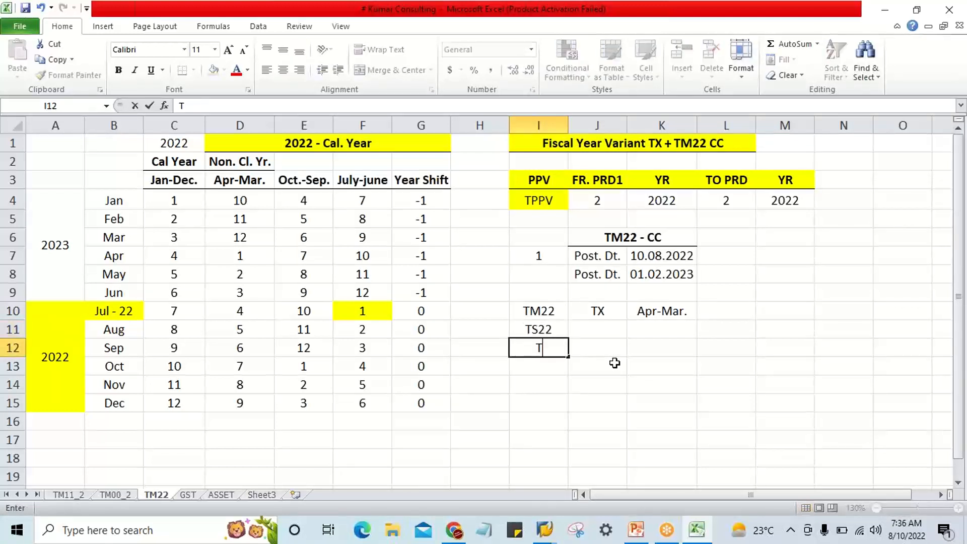
pyautogui.write('C22')
pyautogui.press('Return')
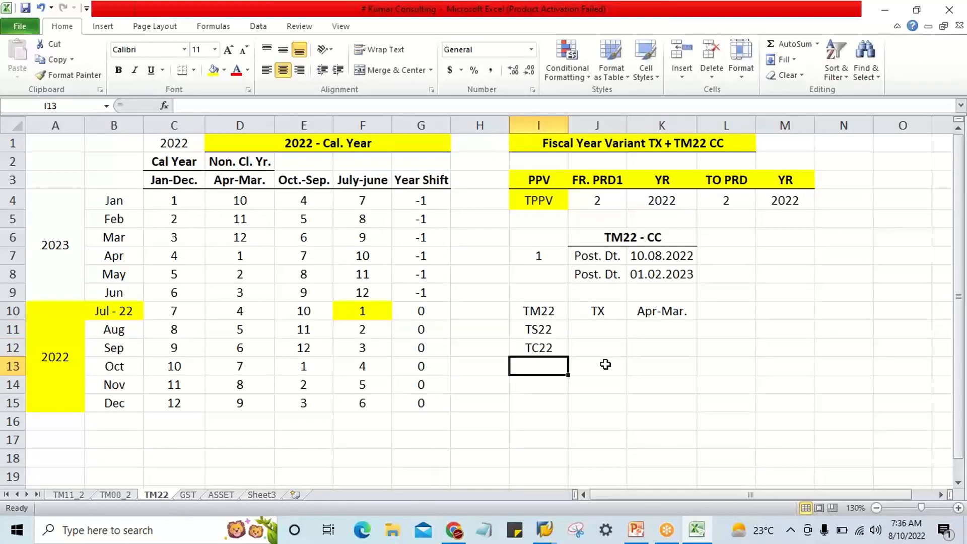
# Fill the variant TX down from J10 through J12 for company codes TS22 and TC22.
pyautogui.moveTo(539, 312); pyautogui.dragTo(555, 341)
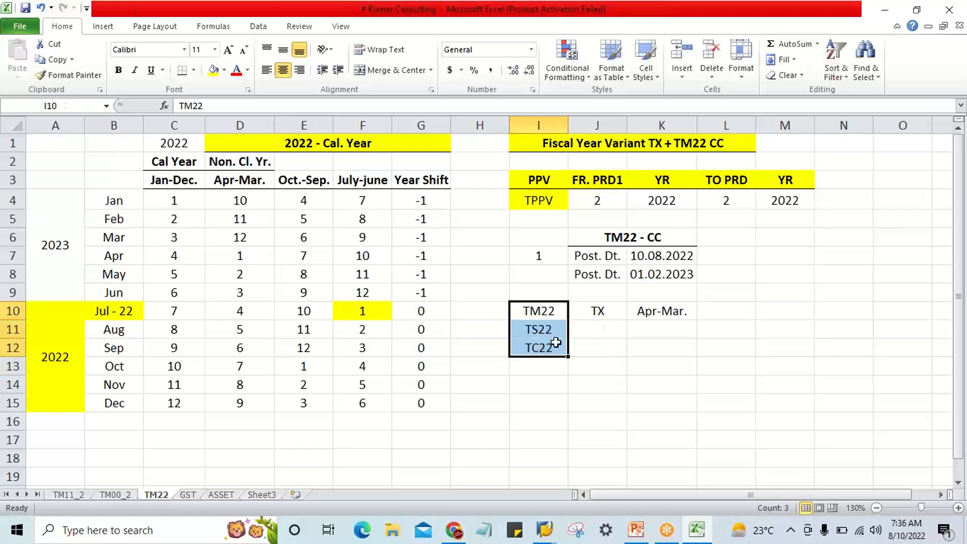
pyautogui.click(595, 308)
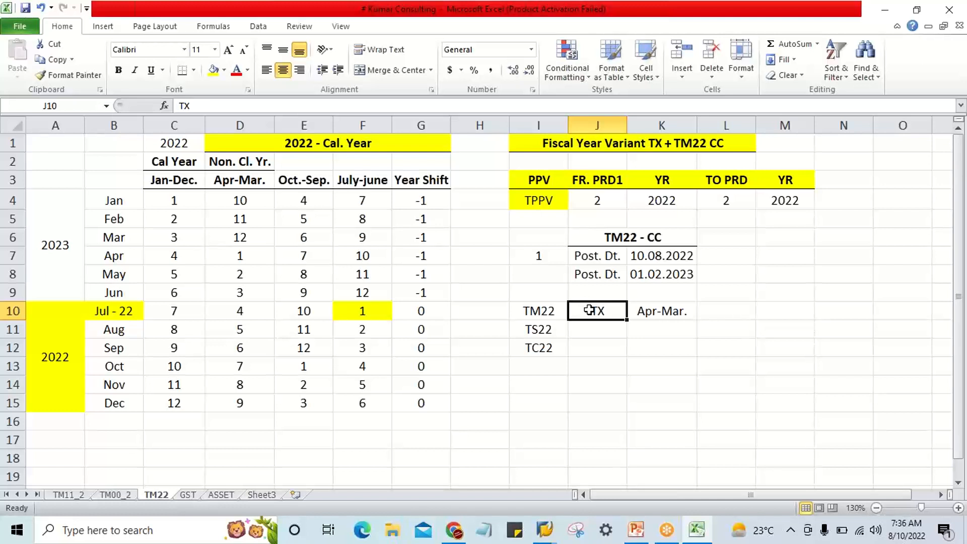
pyautogui.click(650, 310)
pyautogui.moveTo(599, 311); pyautogui.dragTo(601, 346)
pyautogui.hotkey('ctrl', 'd')
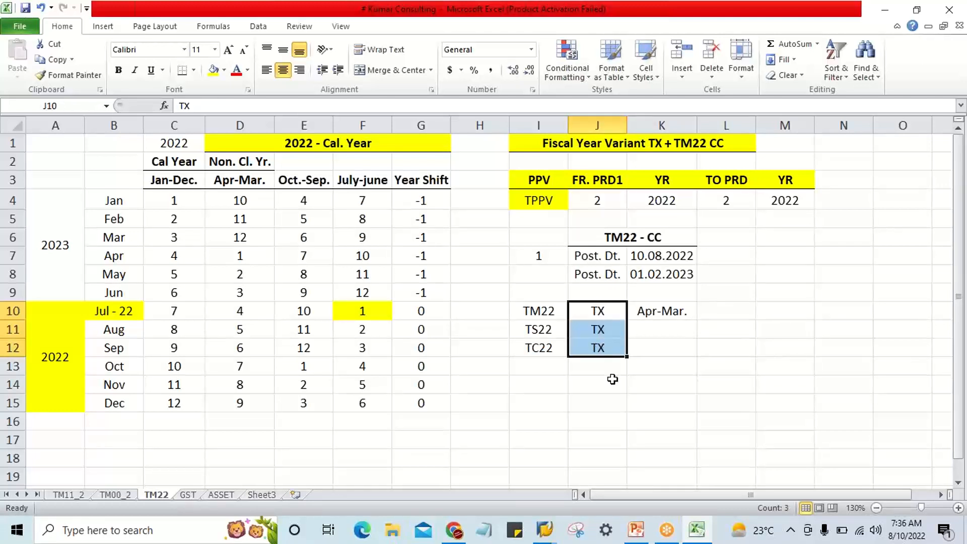
# Enter the label IMP. in H10 beside company code TM22.
pyautogui.click(548, 335)
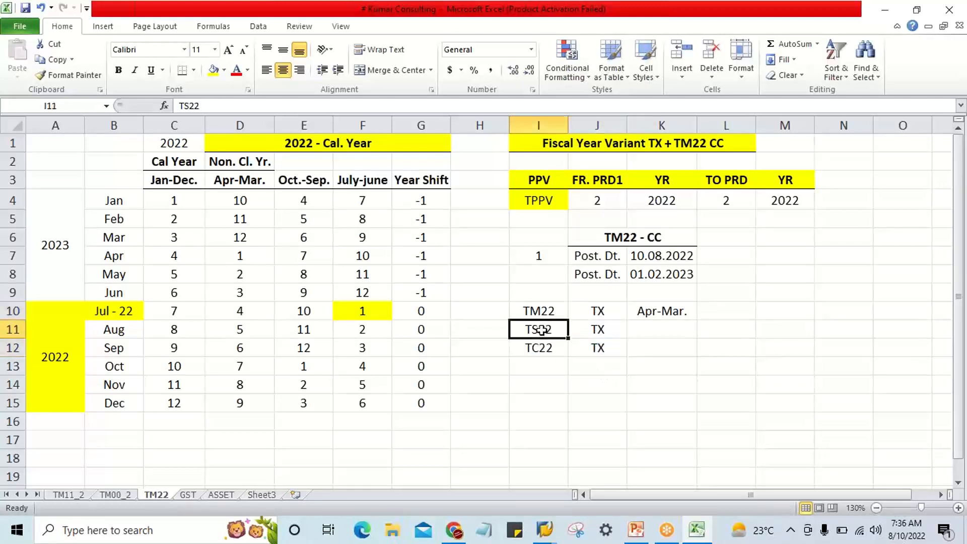
pyautogui.click(486, 316)
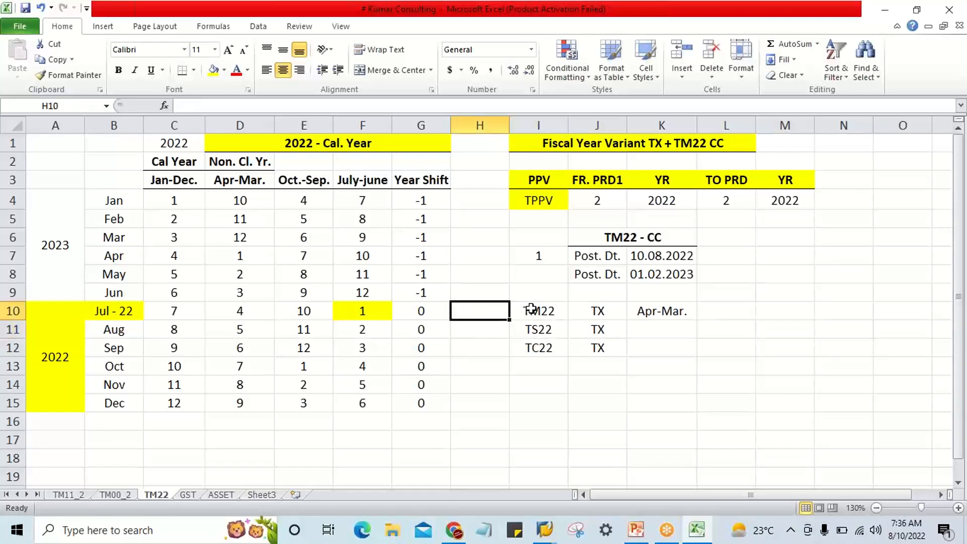
pyautogui.click(610, 310)
pyautogui.click(480, 309)
pyautogui.write('IMP.')
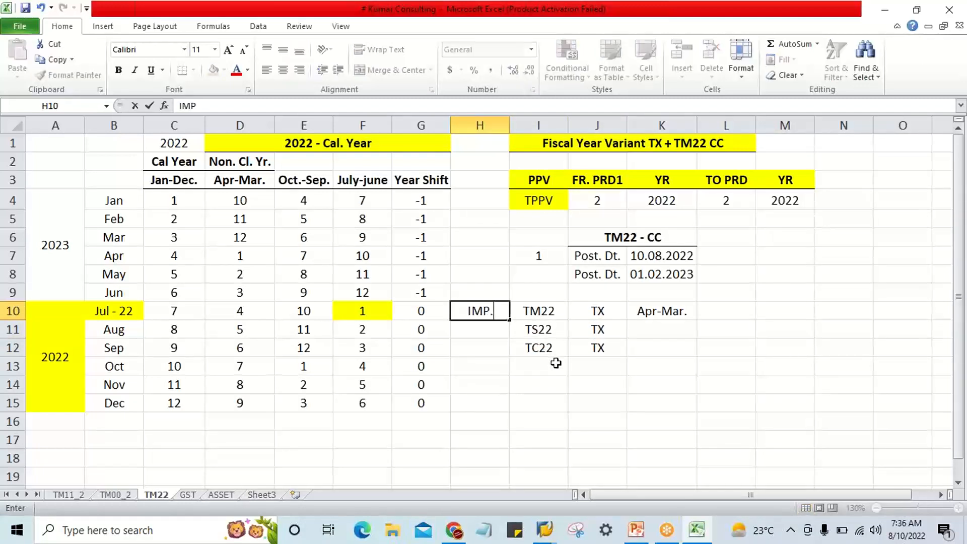
pyautogui.press('Return')
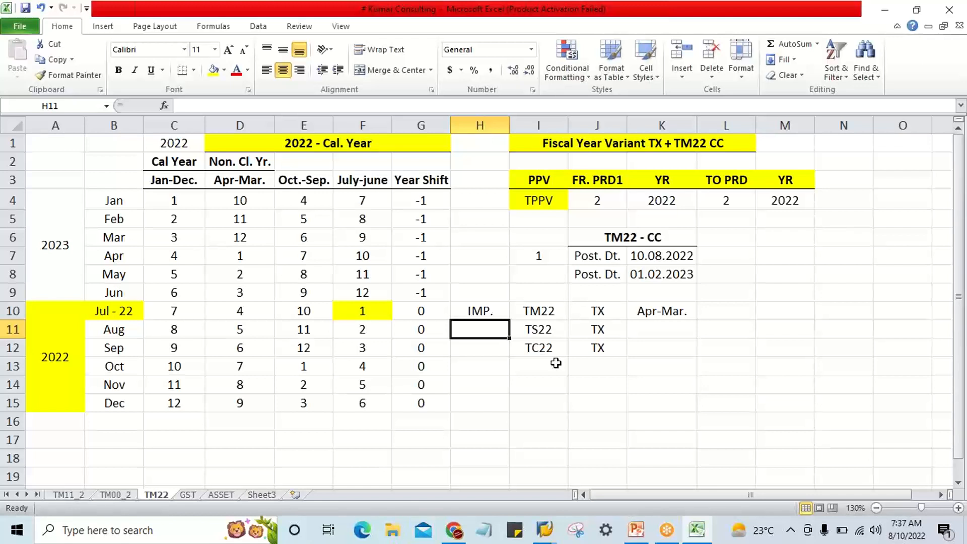
pyautogui.click(548, 313)
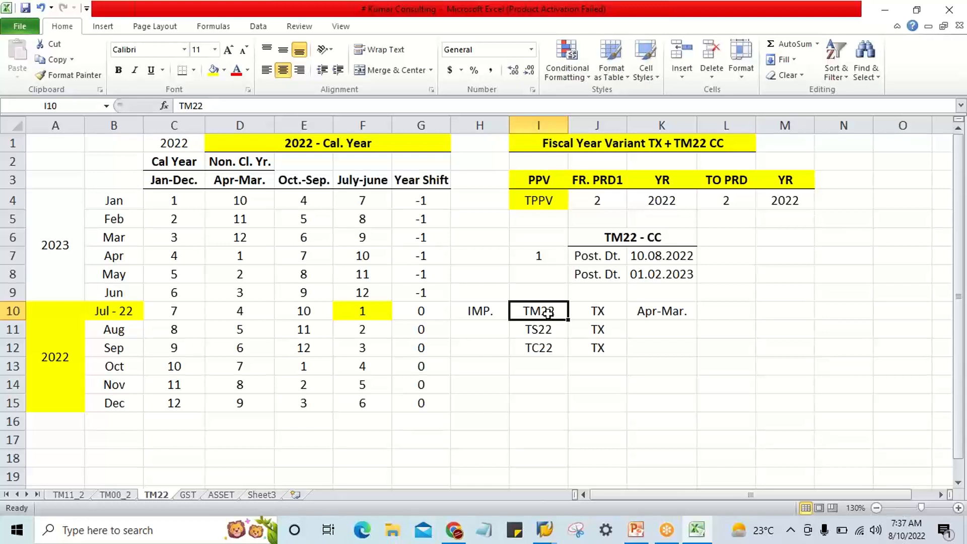
pyautogui.click(489, 313)
pyautogui.click(533, 314)
pyautogui.click(535, 332)
pyautogui.click(539, 347)
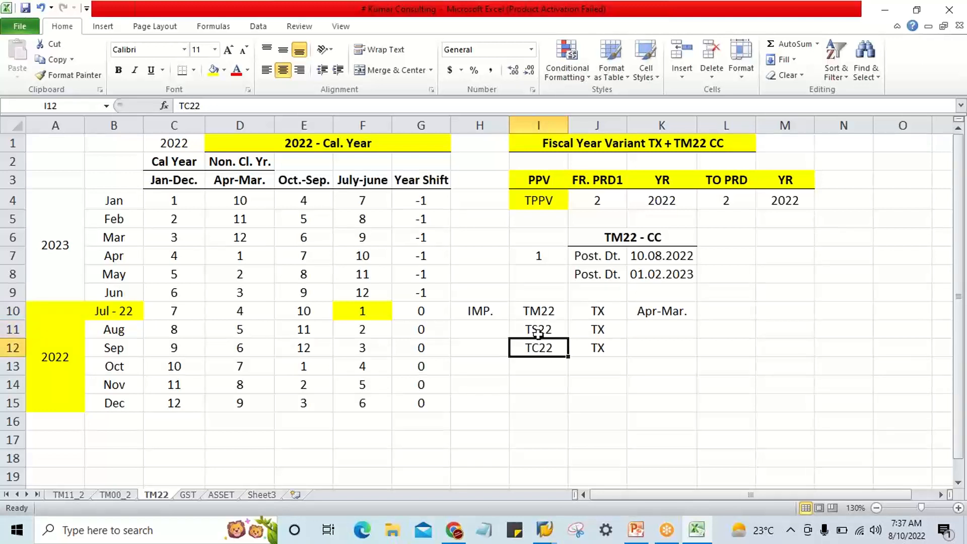
pyautogui.click(541, 374)
pyautogui.click(546, 421)
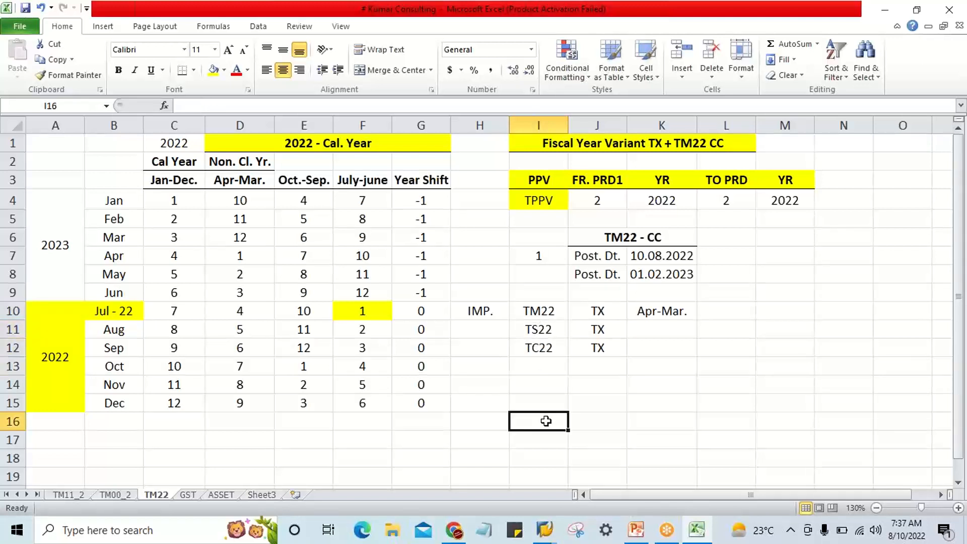
# Enter the label RL. OUT in H11 beside company code TS22.
pyautogui.click(468, 330)
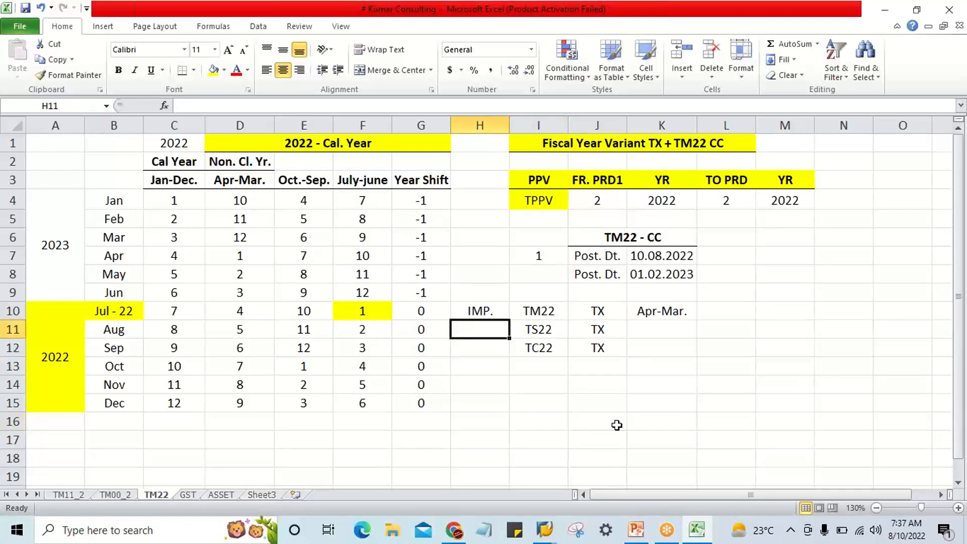
pyautogui.write('R')
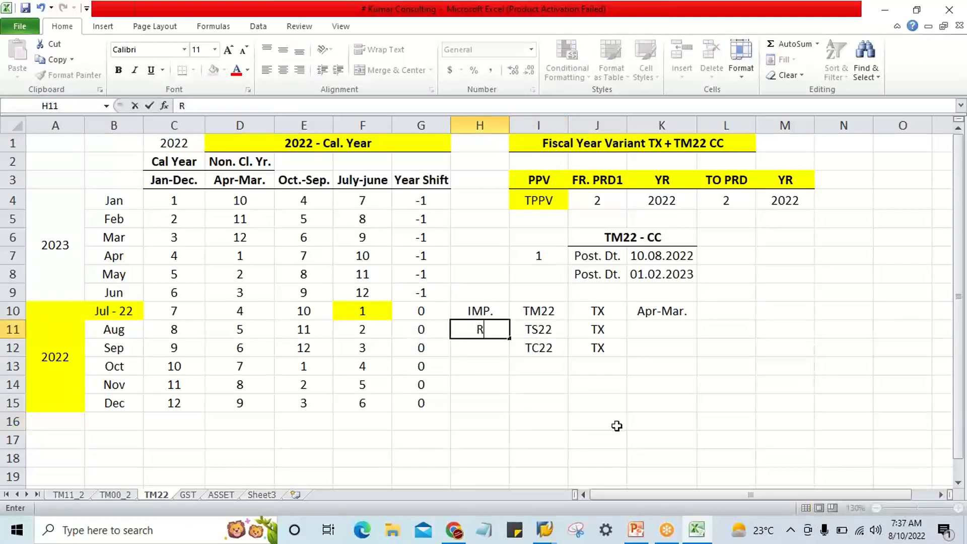
pyautogui.write('L. OUT')
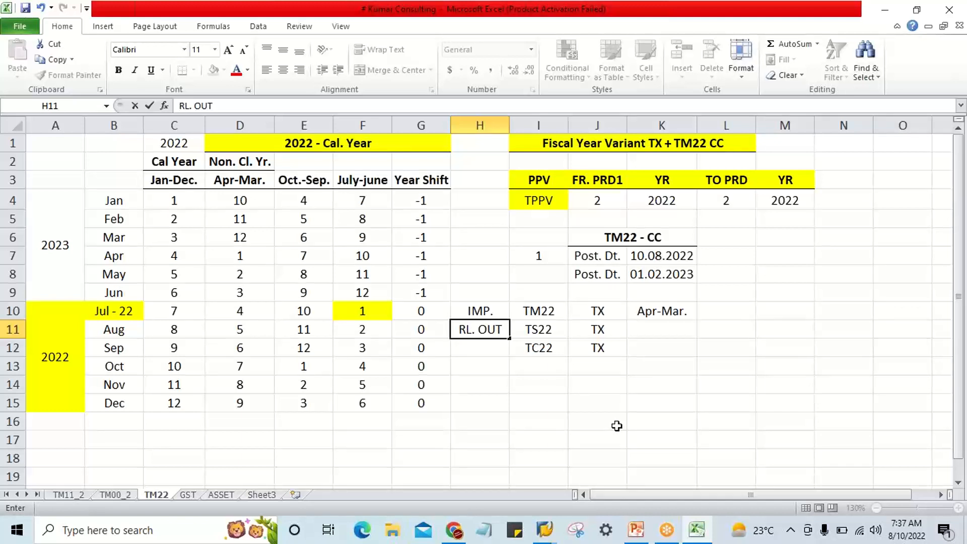
pyautogui.press('Return')
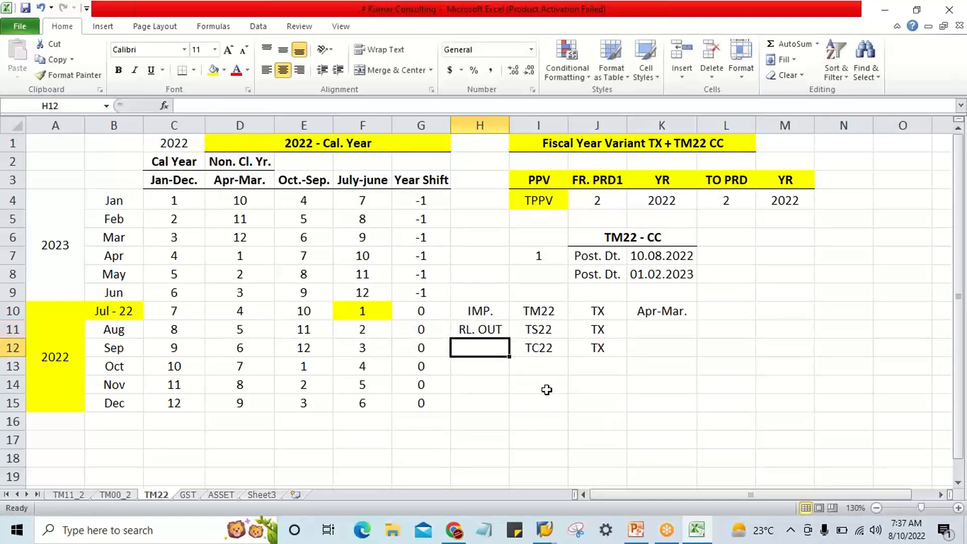
pyautogui.click(494, 330)
pyautogui.click(535, 330)
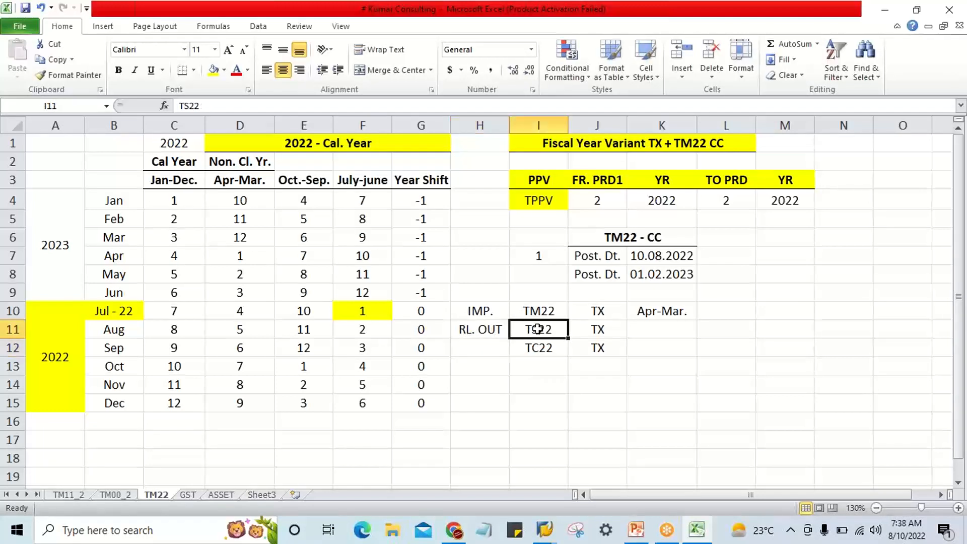
pyautogui.click(496, 329)
pyautogui.click(535, 330)
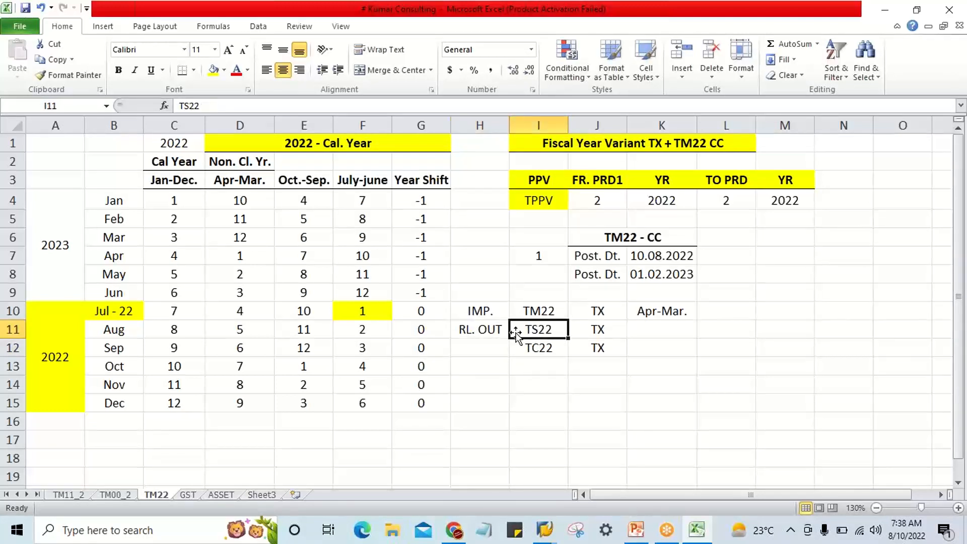
pyautogui.click(481, 332)
pyautogui.click(601, 332)
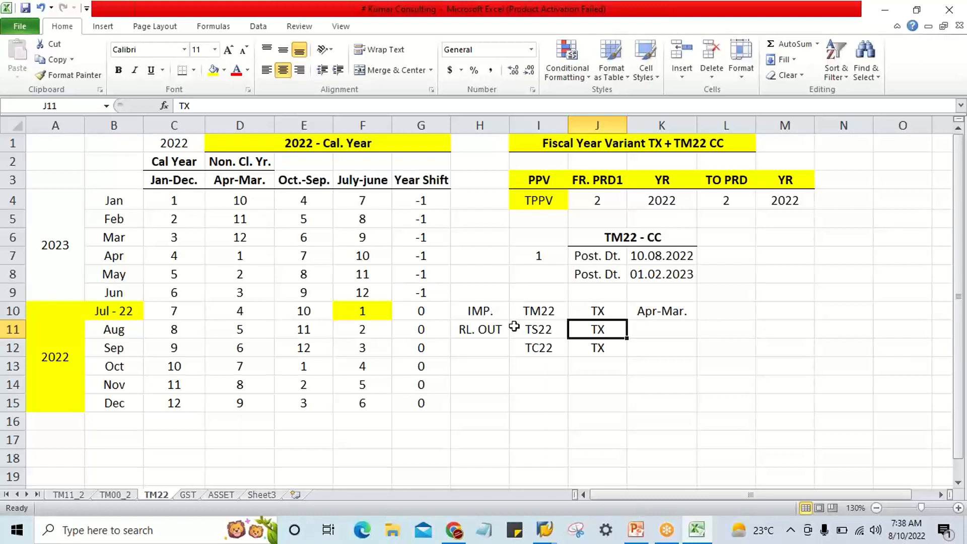
pyautogui.click(716, 59)
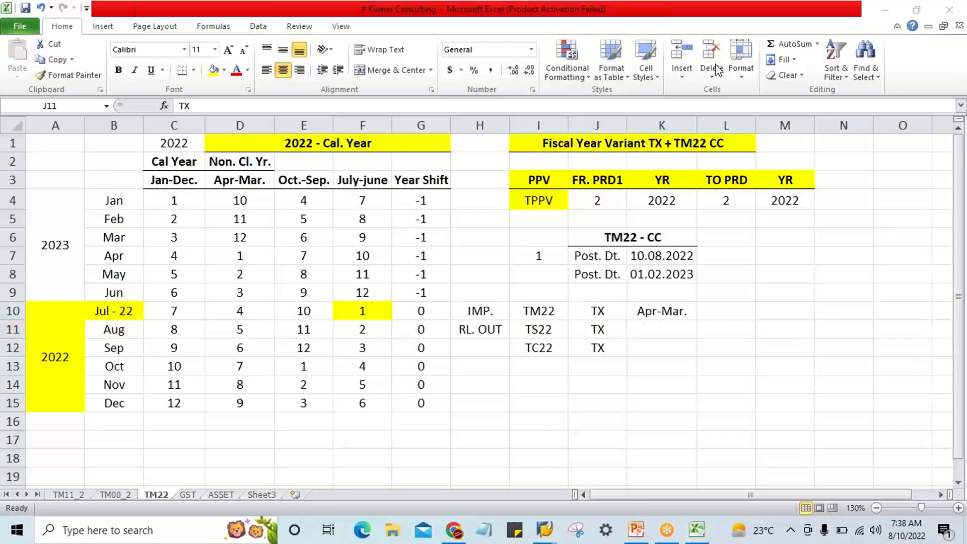
# Replace the Apr-Mar. entry in K10 with 100%.
pyautogui.click(676, 319)
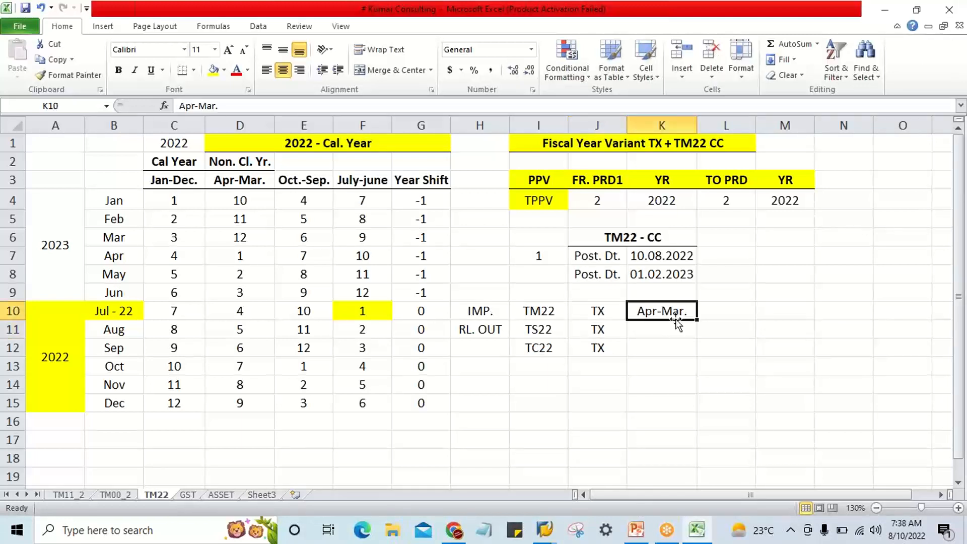
pyautogui.press('Delete')
pyautogui.write('00')
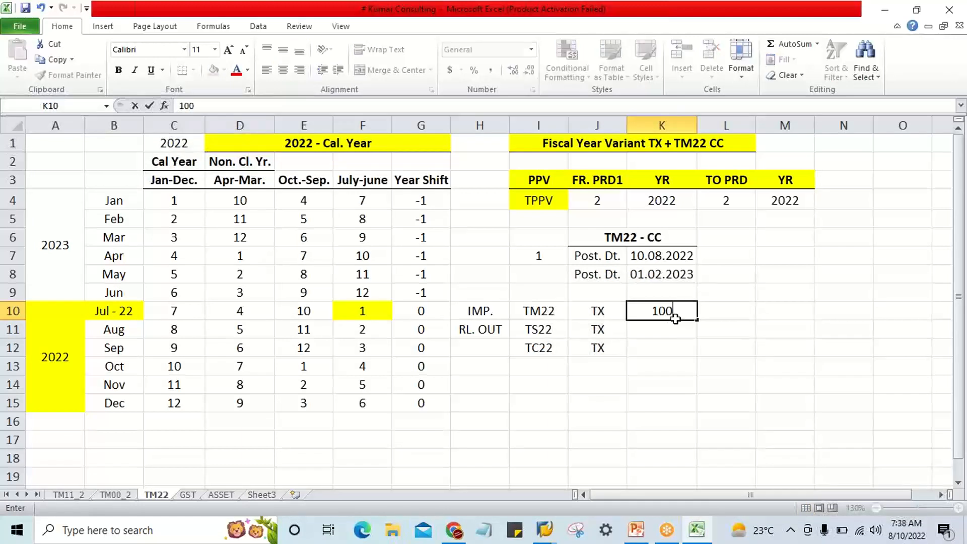
pyautogui.write('%')
pyautogui.press('Return')
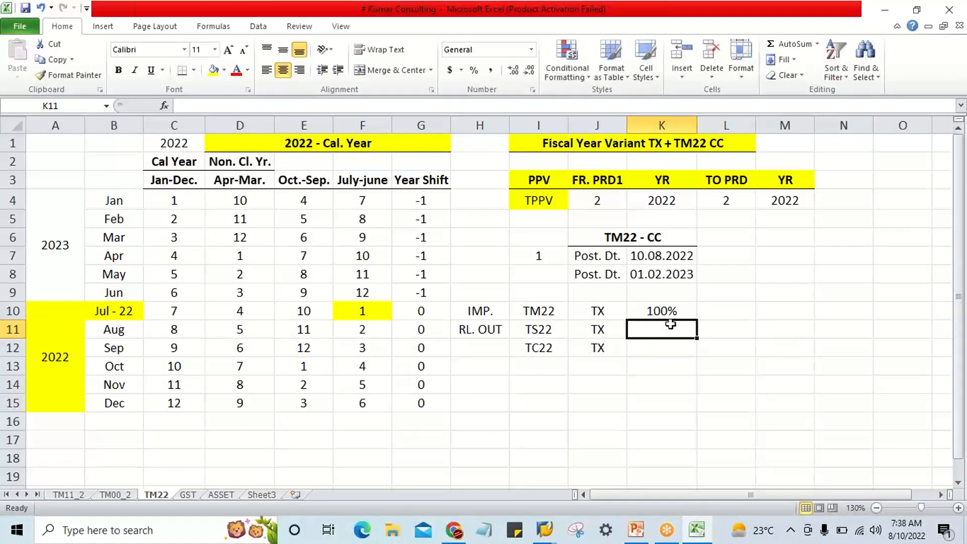
pyautogui.click(669, 310)
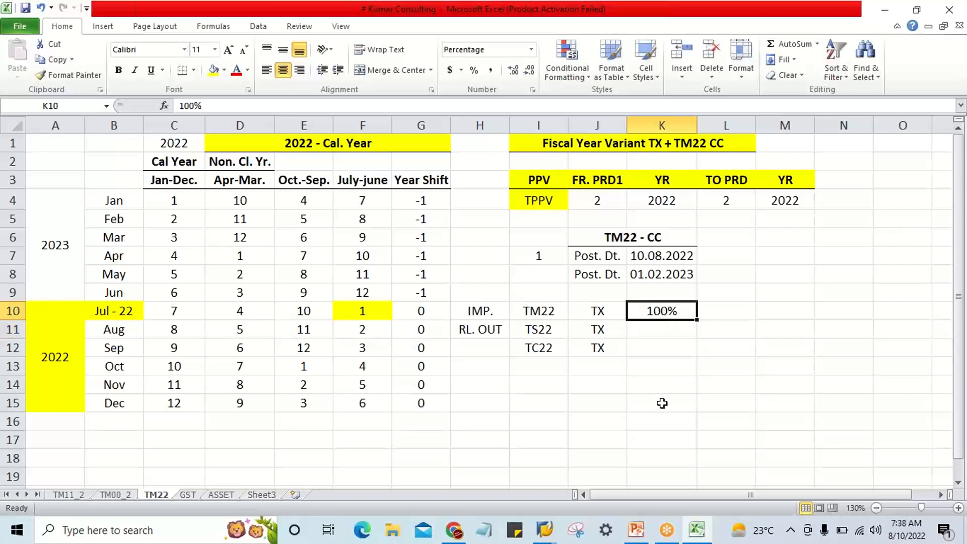
pyautogui.click(534, 331)
pyautogui.click(683, 328)
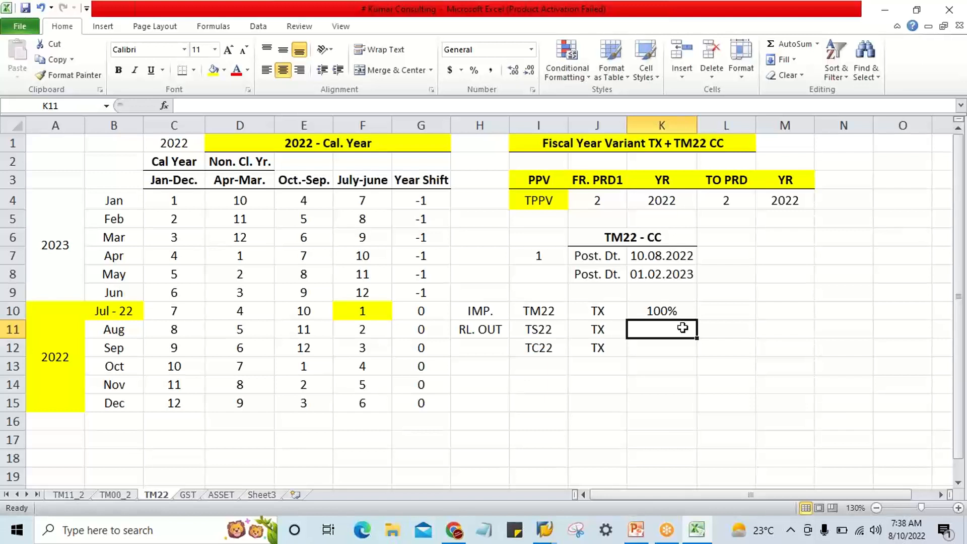
pyautogui.click(585, 313)
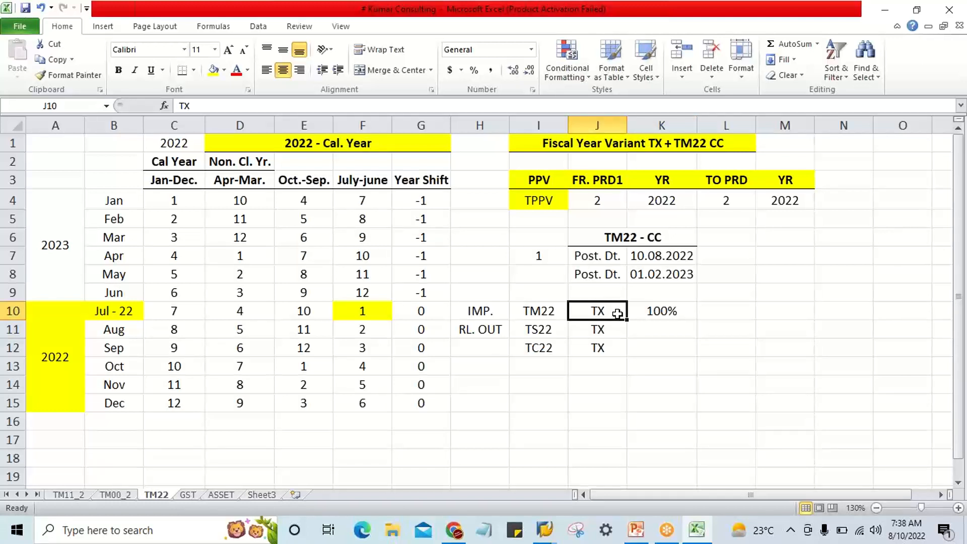
pyautogui.click(472, 332)
pyautogui.click(602, 328)
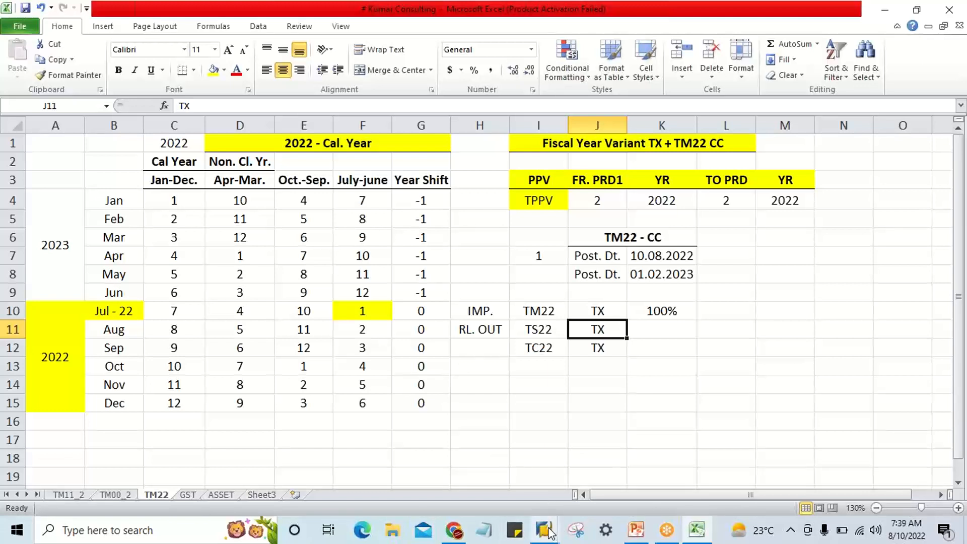
# Switch to the SAP Easy Access session and run transaction OB29 for fiscal year variants.
pyautogui.moveTo(549, 531)
pyautogui.click(598, 479)
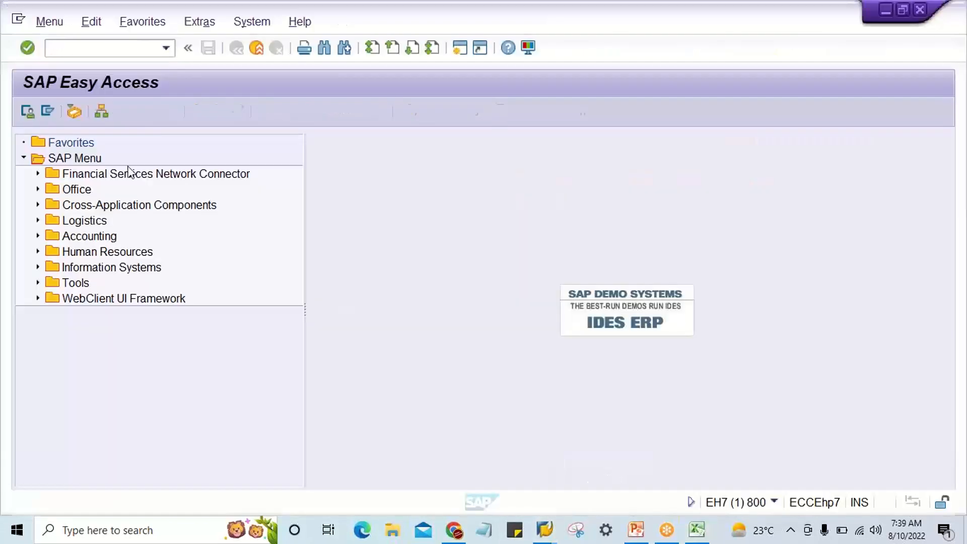
pyautogui.click(94, 49)
pyautogui.write('O')
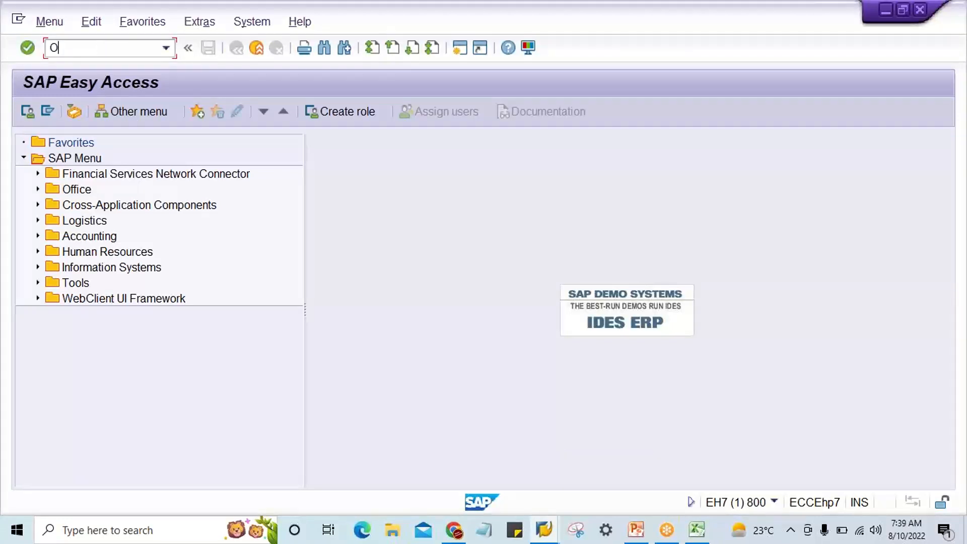
pyautogui.write('B29')
pyautogui.press('Return')
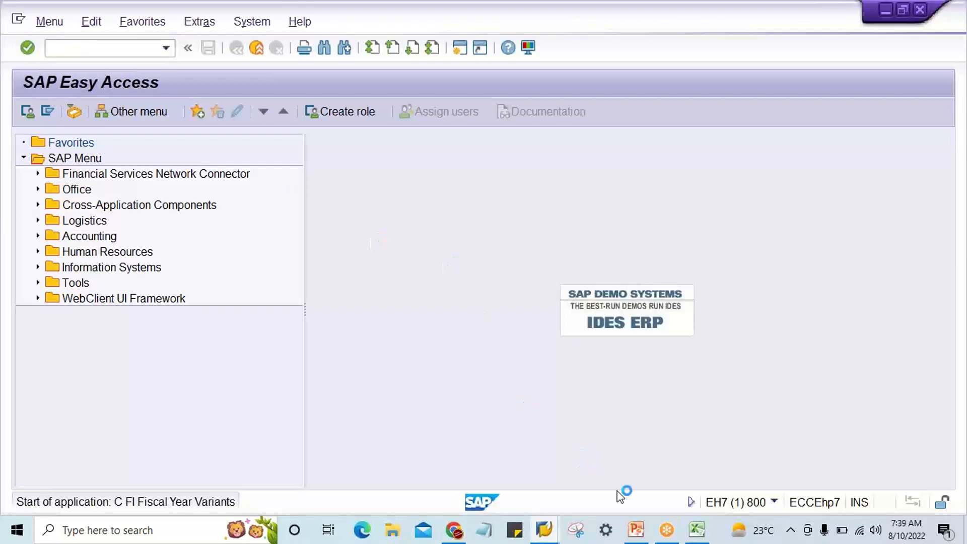
# Switch to the Basic Settings presentation in PowerPoint and view slide 4 on the fiscal year variant, OB29/OB37.
pyautogui.moveTo(636, 530)
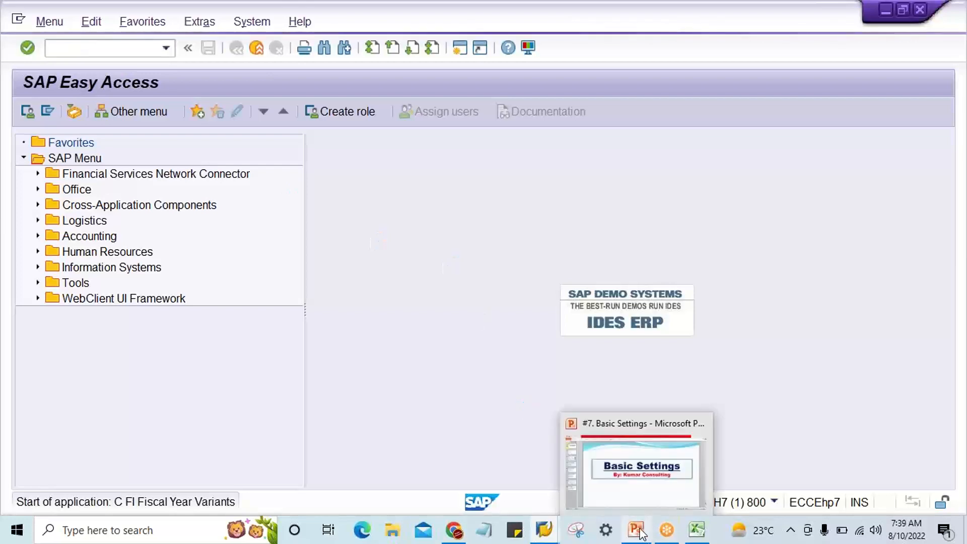
pyautogui.click(647, 492)
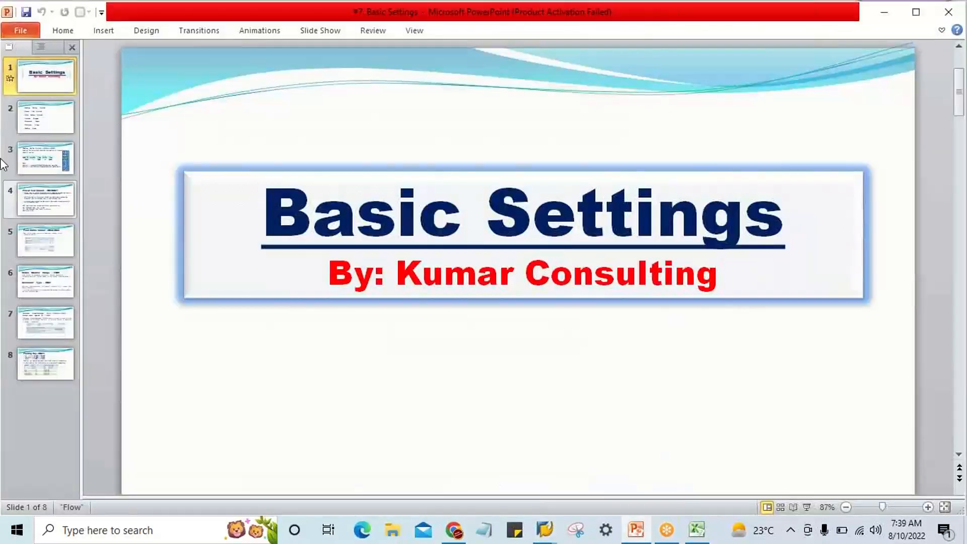
pyautogui.click(57, 206)
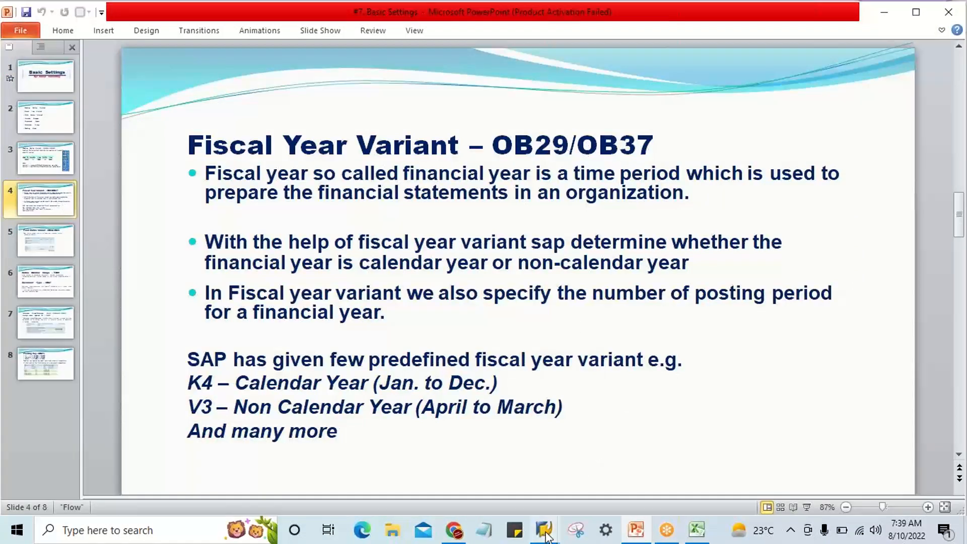
# Return to SAP, dismiss the Krisp notification and add a new fiscal year variant TX with the description APRIL TO MARCH.
pyautogui.moveTo(546, 533)
pyautogui.click(590, 469)
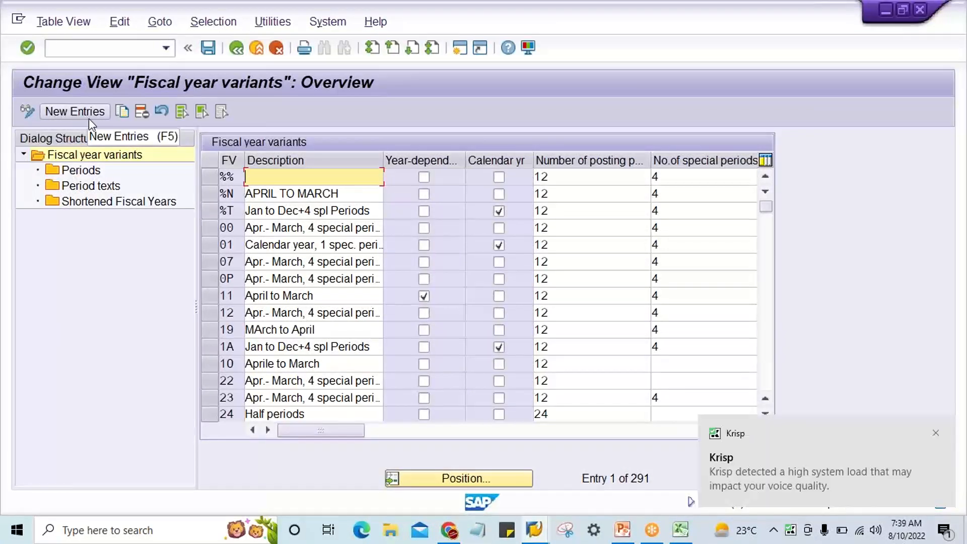
pyautogui.click(937, 434)
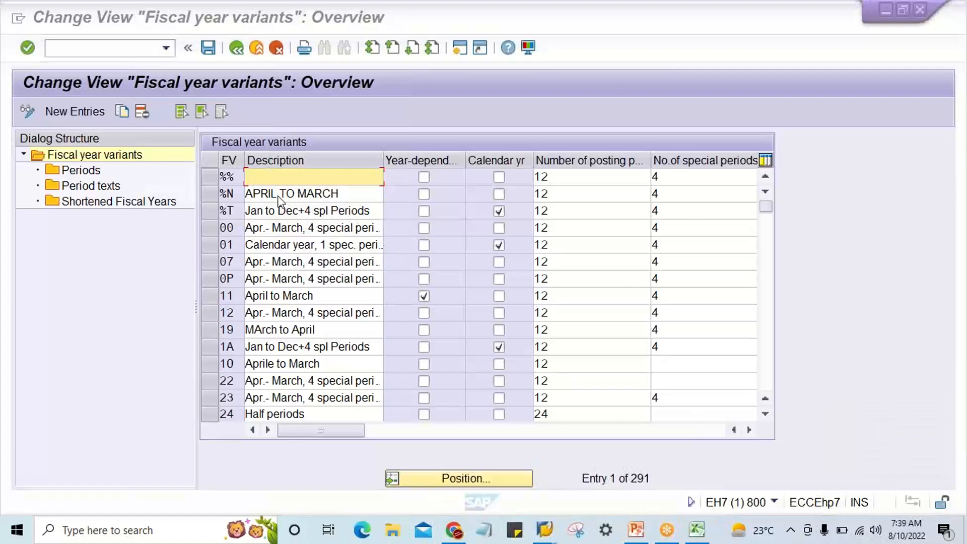
pyautogui.click(67, 116)
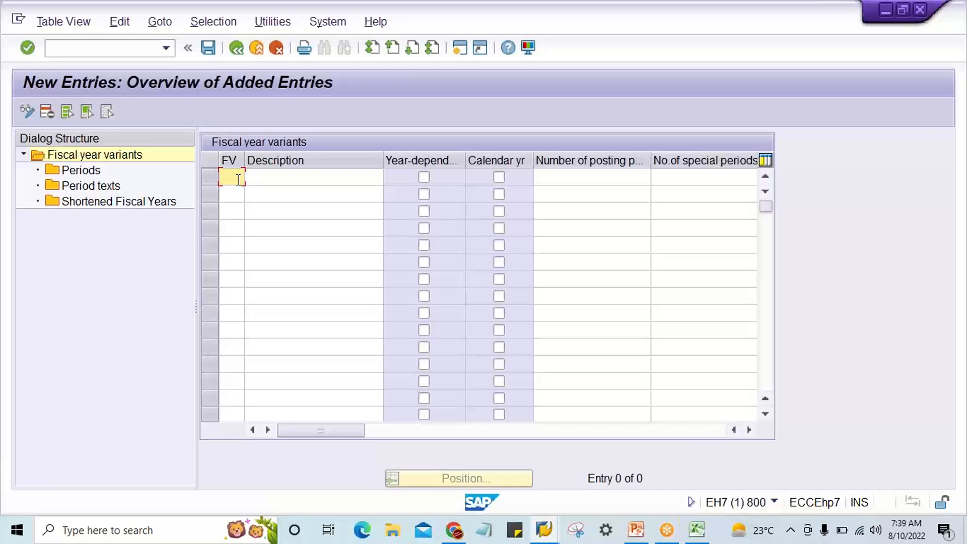
pyautogui.write('TX')
pyautogui.press('Tab')
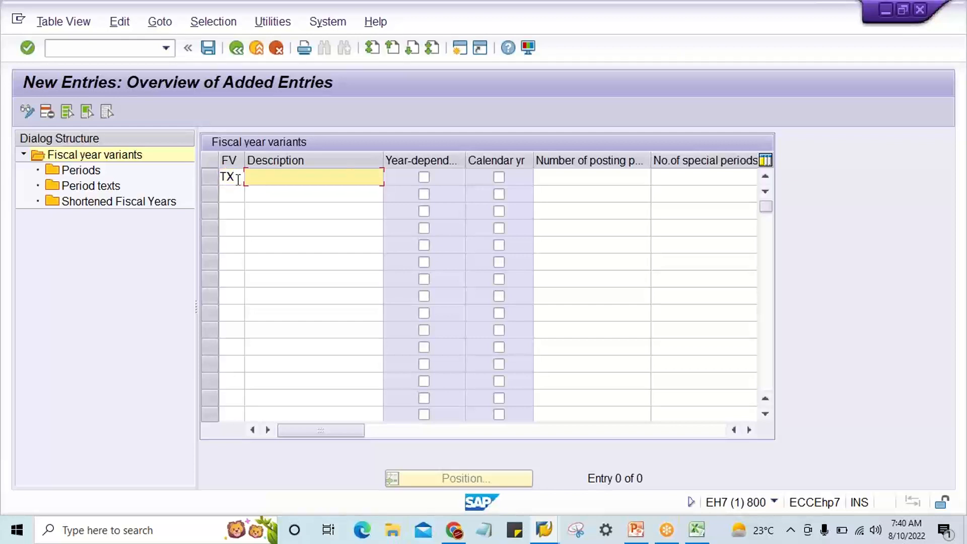
pyautogui.write('A')
pyautogui.press('Down')
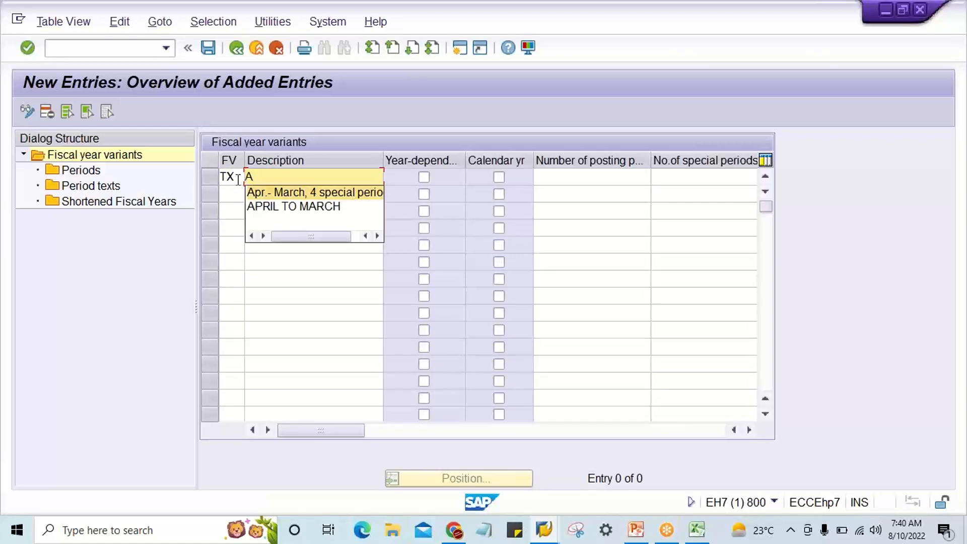
pyautogui.press('Down')
pyautogui.press('Return')
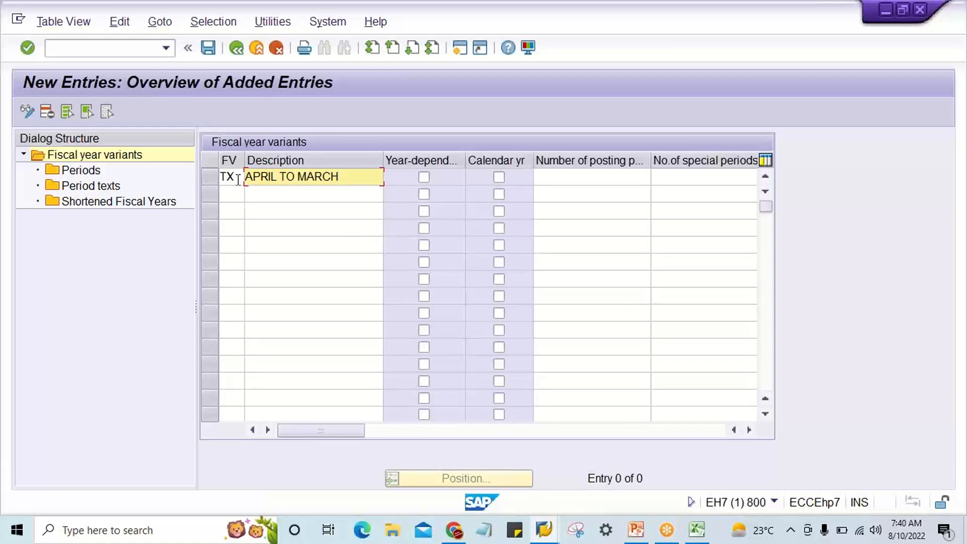
# Mark fiscal year variant TX as a calendar year variant and switch to the Excel workbook.
pyautogui.press('Tab')
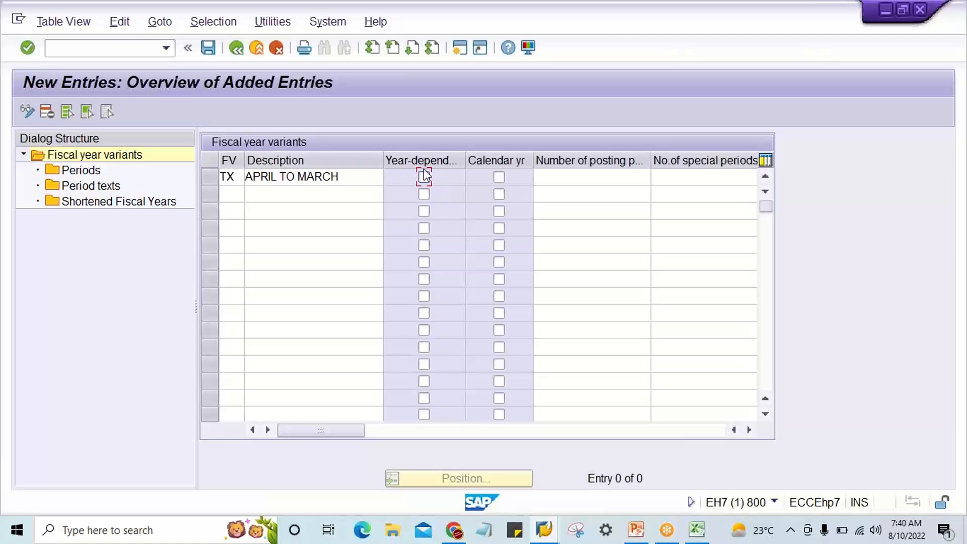
pyautogui.click(499, 177)
pyautogui.click(697, 530)
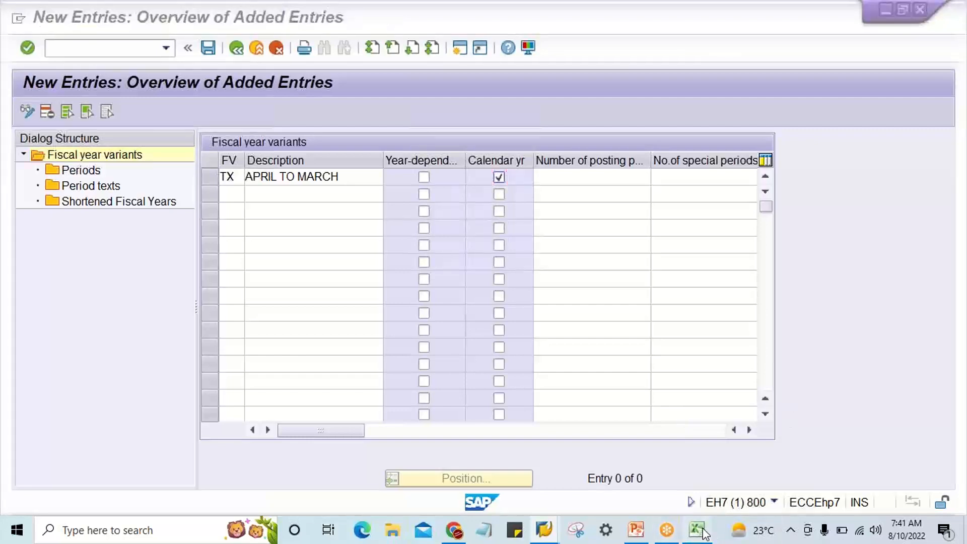
# Highlight the January to December Year Shift values on the TM22 sheet, return to SAP and clear TX's calendar year flag.
pyautogui.moveTo(428, 201); pyautogui.dragTo(427, 403)
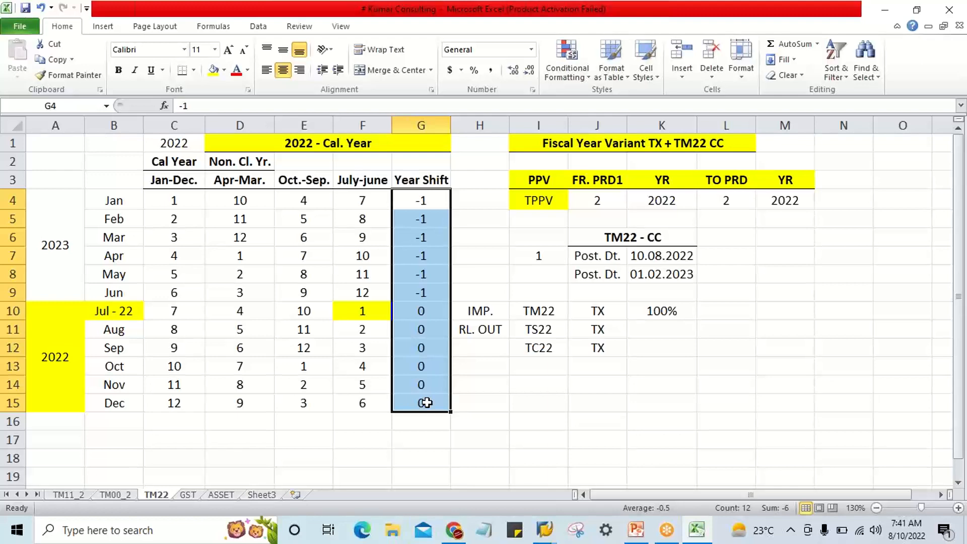
pyautogui.click(544, 529)
pyautogui.click(605, 476)
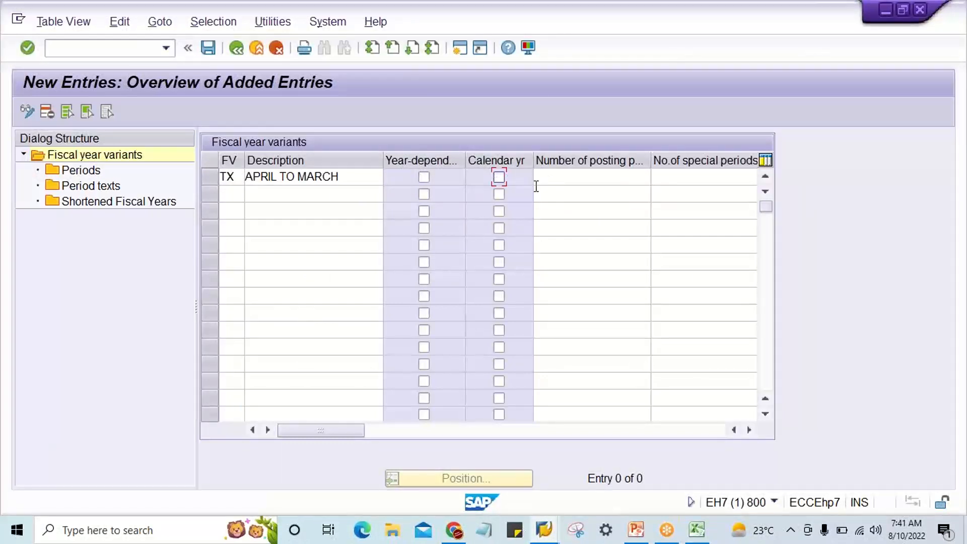
# Set the number of posting periods of fiscal year variant TX to 12, leave special periods blank, and validate the entry.
pyautogui.click(549, 177)
pyautogui.write('12')
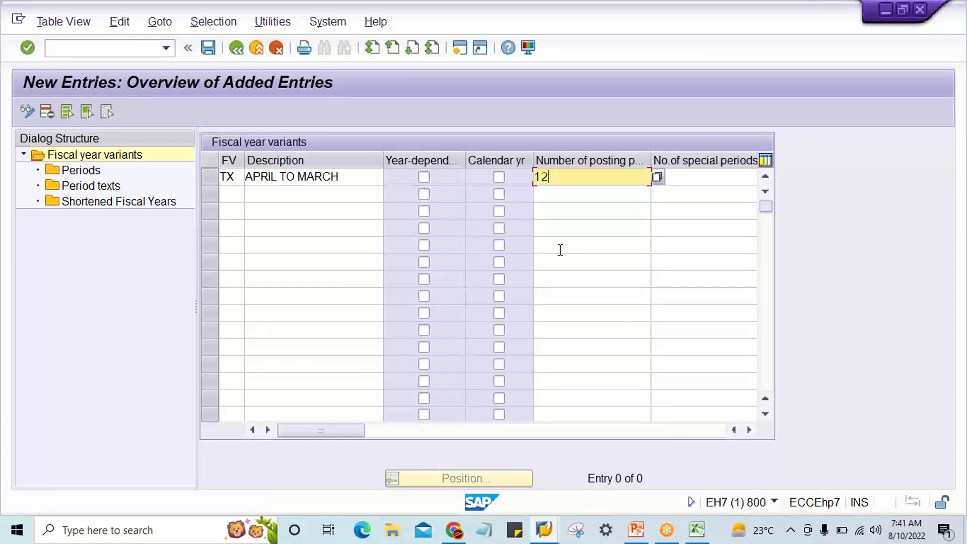
pyautogui.click(689, 175)
pyautogui.click(614, 175)
pyautogui.press('Return')
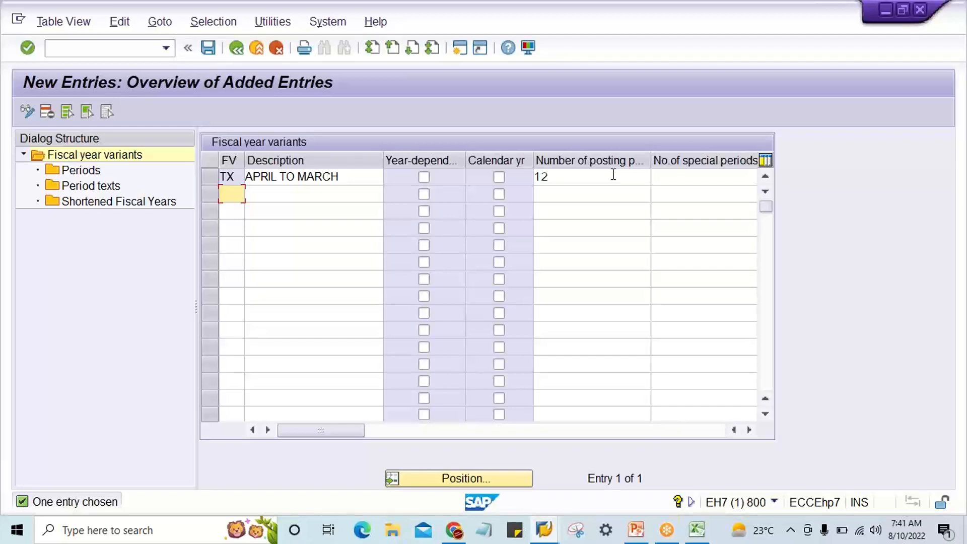
pyautogui.click(613, 174)
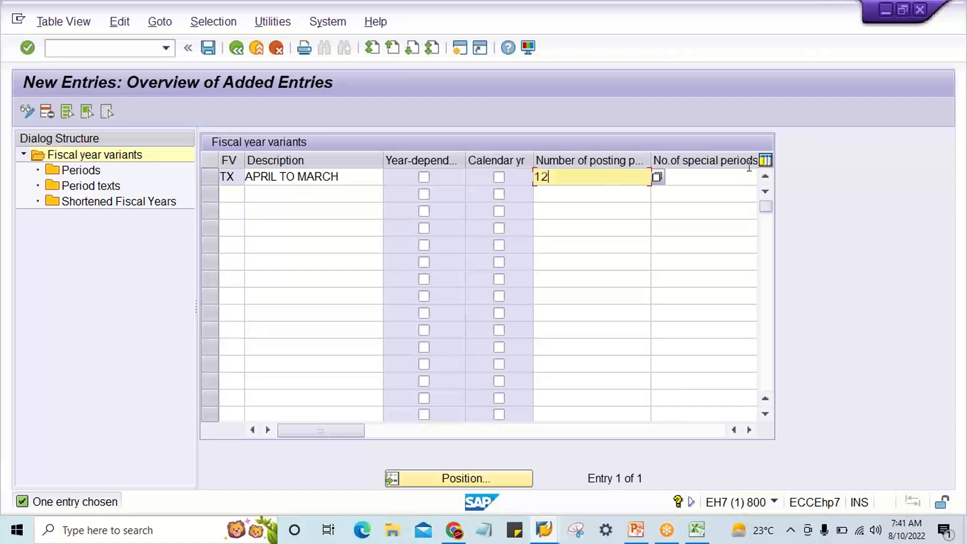
pyautogui.click(728, 175)
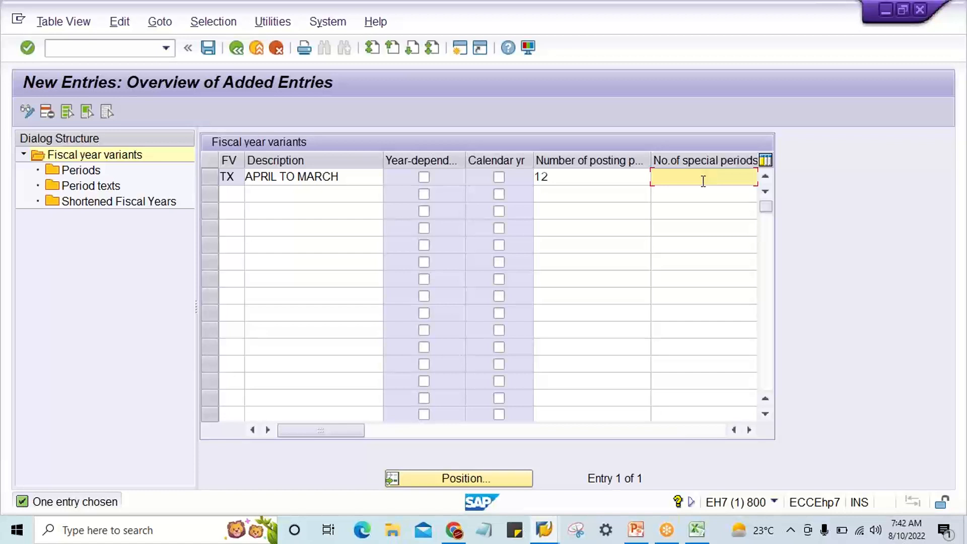
pyautogui.click(590, 176)
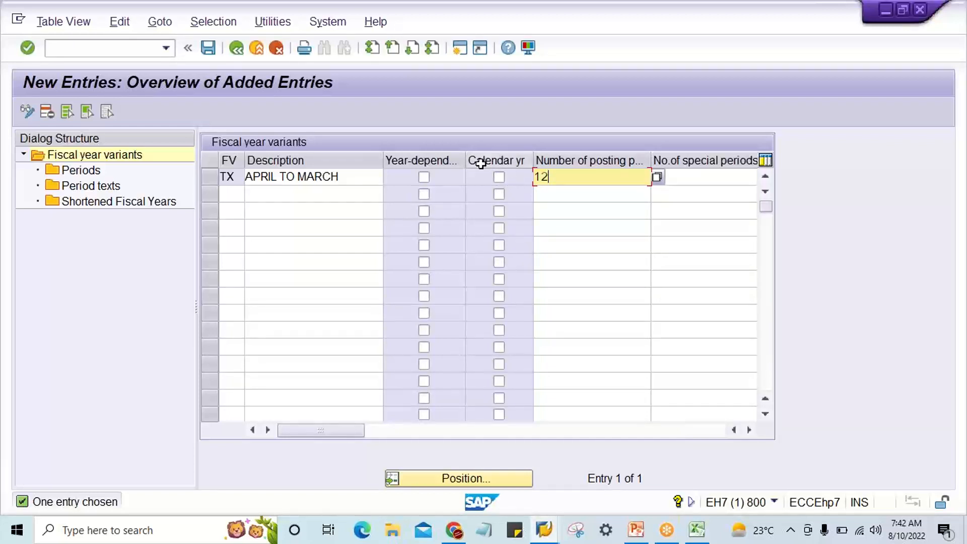
# Select fiscal year variant TX, open its Periods view and start new entries.
pyautogui.click(210, 180)
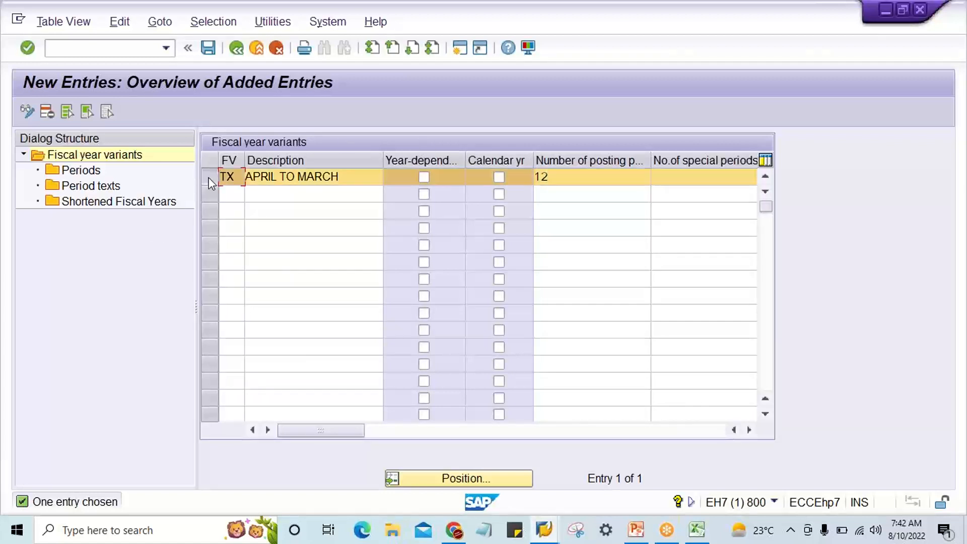
pyautogui.doubleClick(79, 172)
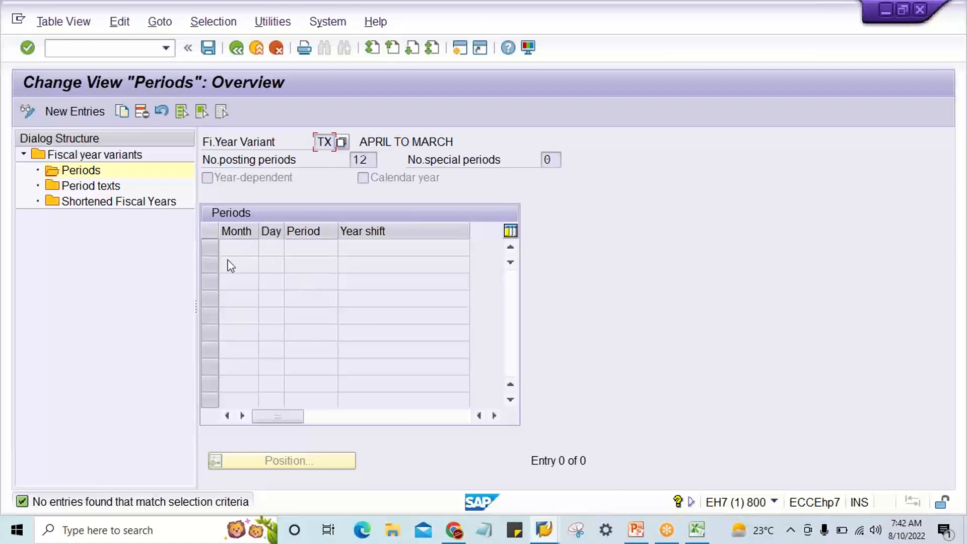
pyautogui.click(61, 112)
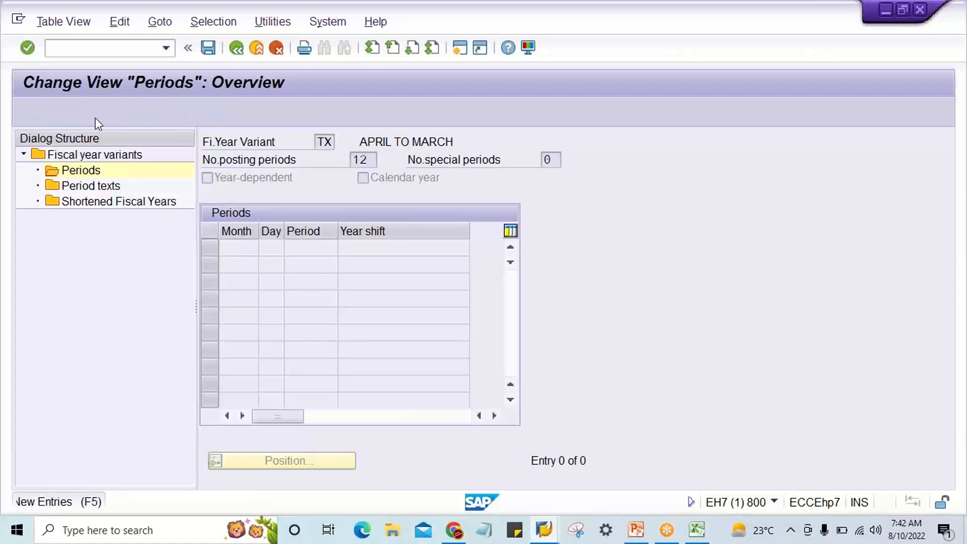
pyautogui.click(239, 263)
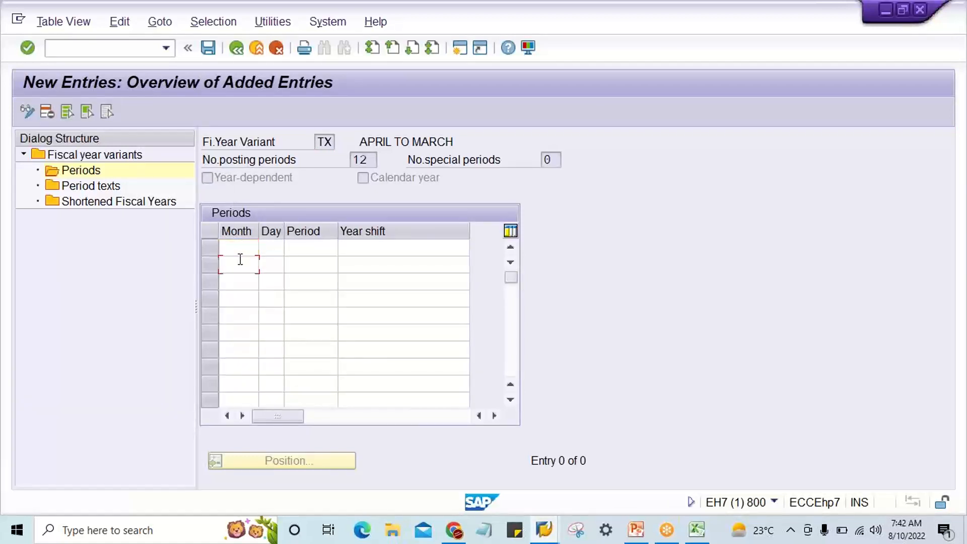
pyautogui.click(238, 282)
pyautogui.click(235, 316)
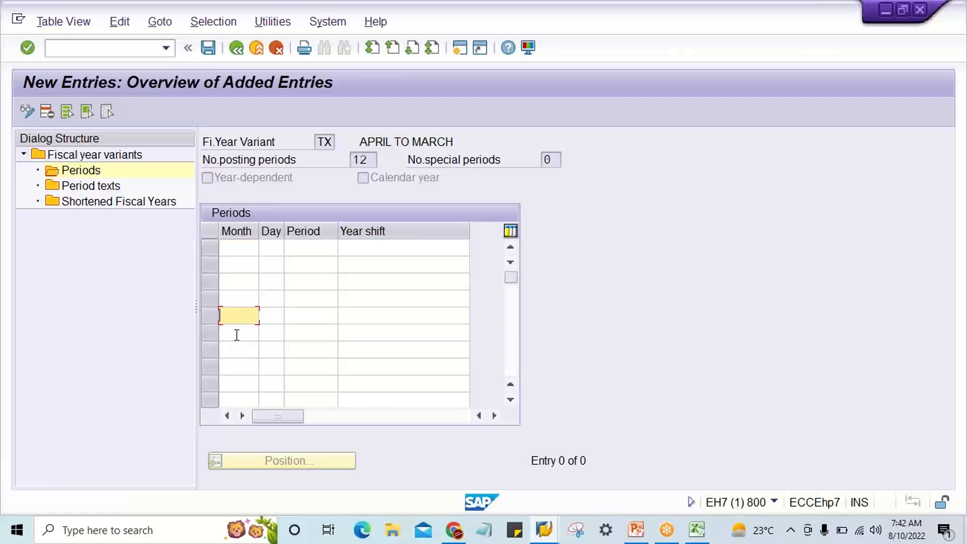
pyautogui.click(237, 295)
pyautogui.click(237, 280)
pyautogui.click(240, 267)
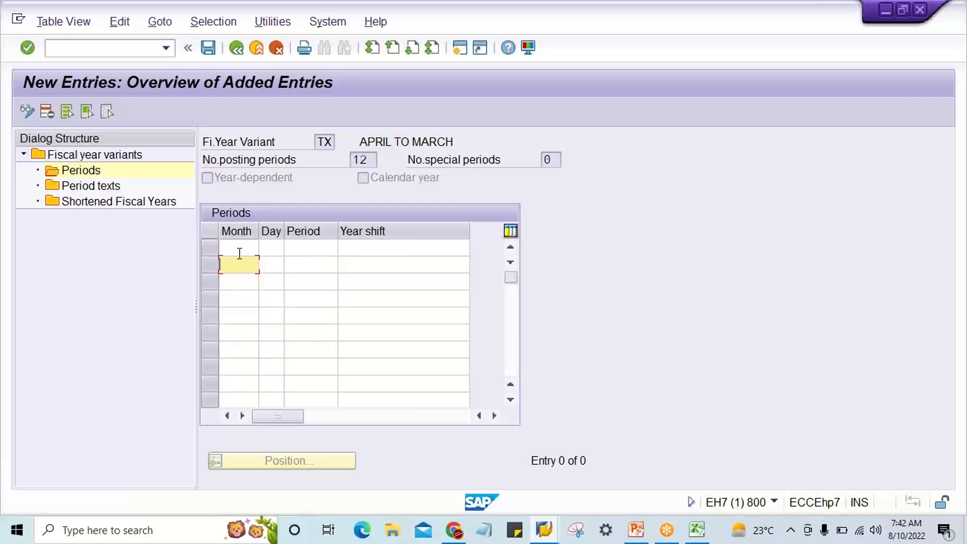
pyautogui.click(240, 250)
# Copy the calendar month numbers 1 to 12 from the Jan-Dec. column in Excel into TX's Month column in SAP.
pyautogui.click(697, 529)
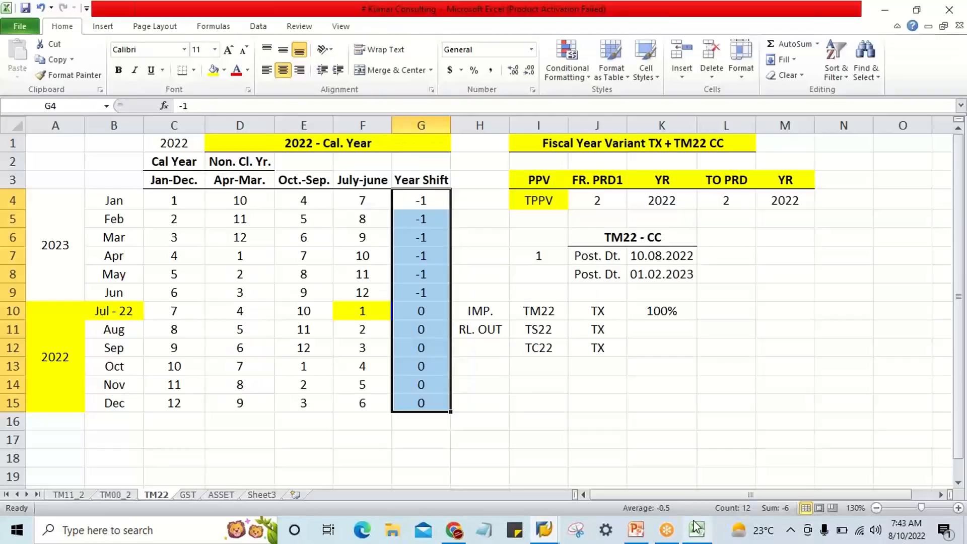
pyautogui.moveTo(174, 200); pyautogui.dragTo(175, 397)
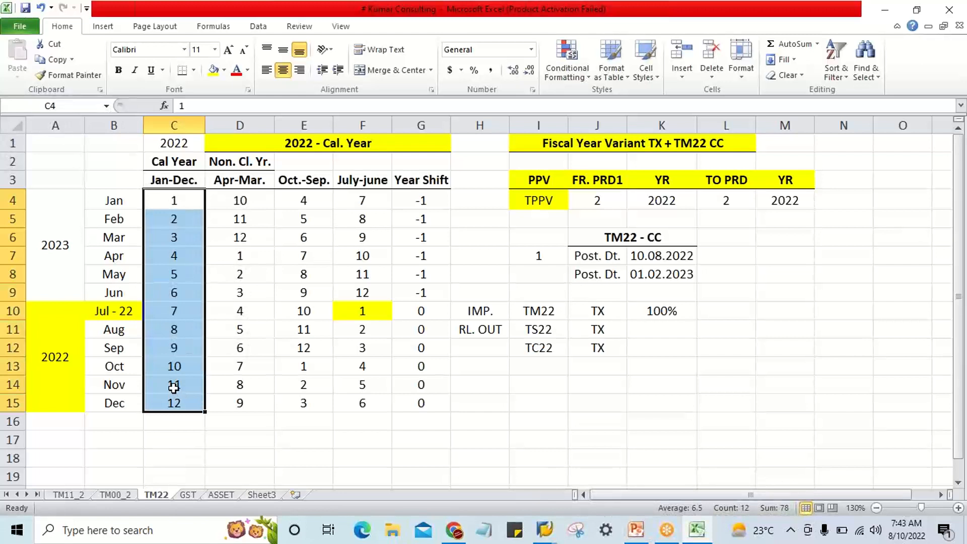
pyautogui.hotkey('ctrl', 'c')
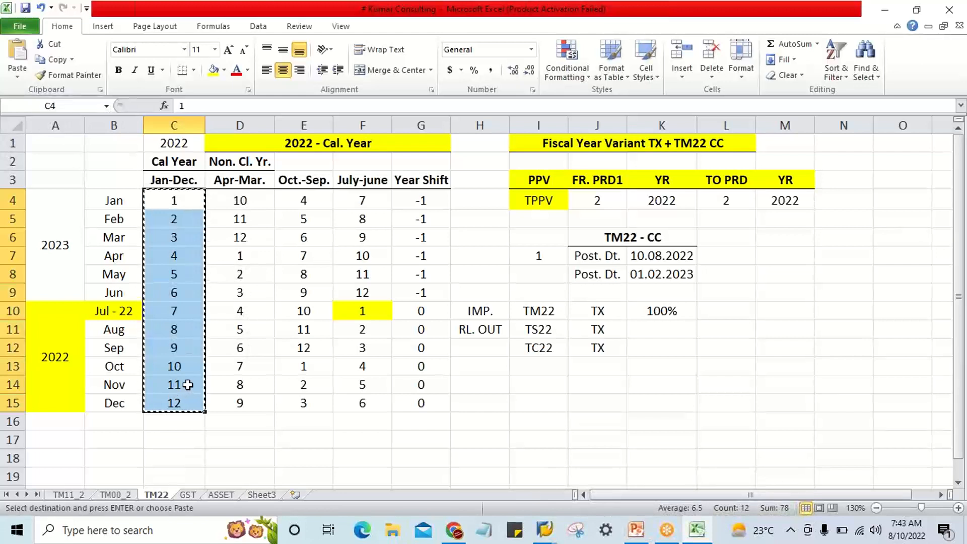
pyautogui.click(544, 530)
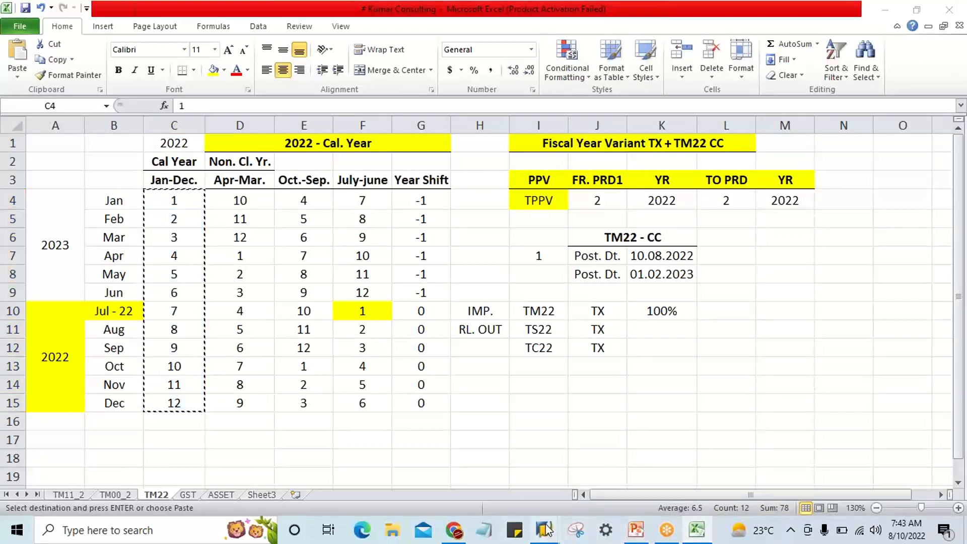
pyautogui.click(582, 488)
pyautogui.click(238, 250)
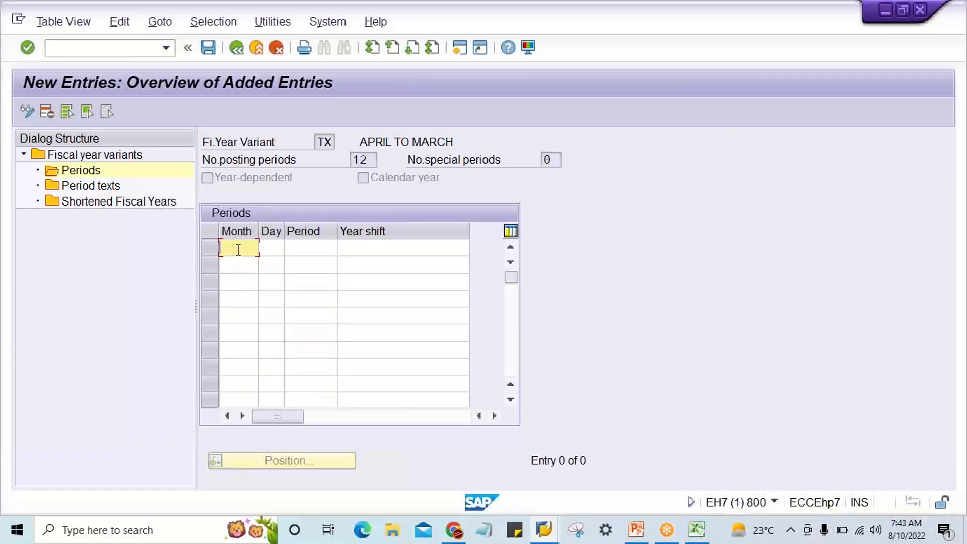
pyautogui.hotkey('ctrl', 'v')
pyautogui.click(240, 399)
pyautogui.click(245, 253)
# Enter the period end days 31, 29, 31, 30, 31 and 30 for months 1 to 6 of variant TX.
pyautogui.click(271, 247)
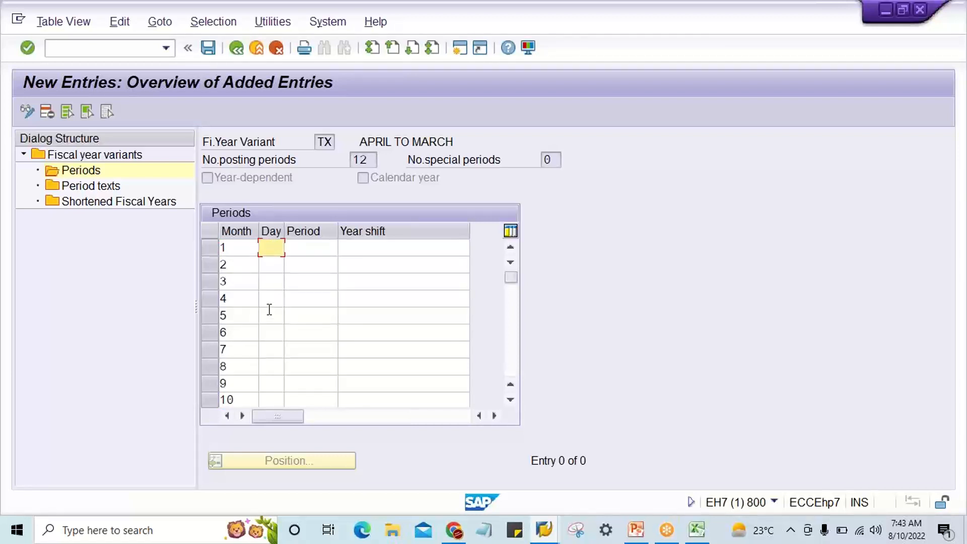
pyautogui.write('31')
pyautogui.press('Down')
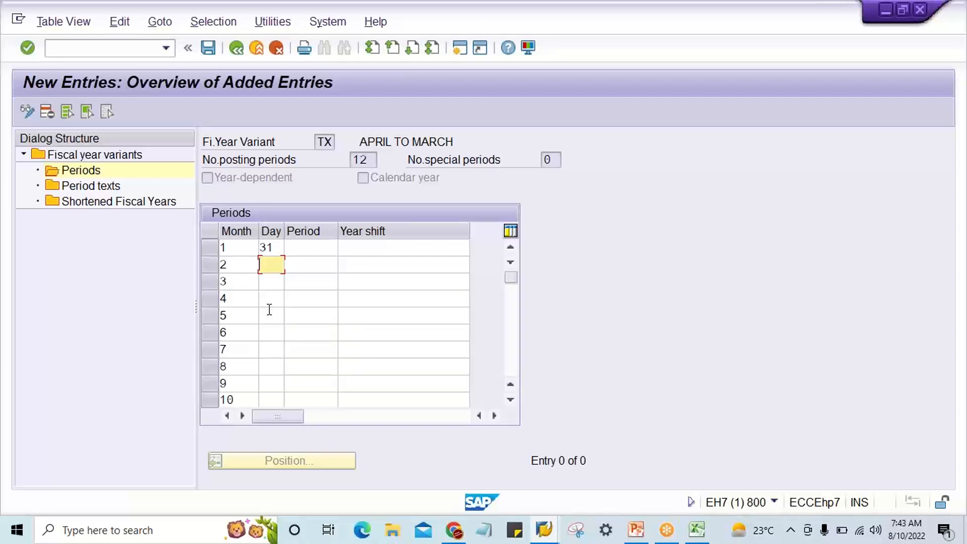
pyautogui.write('29')
pyautogui.press('Down')
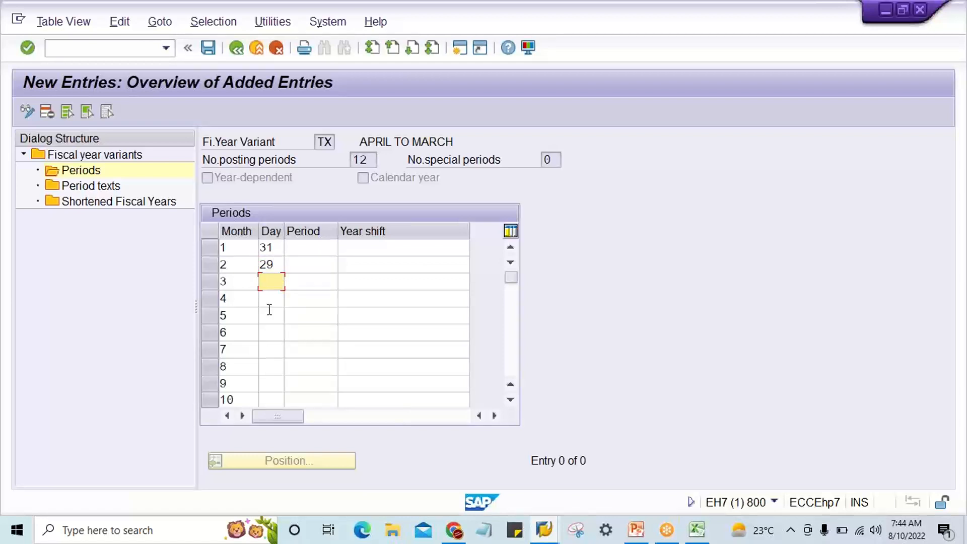
pyautogui.write('31')
pyautogui.press('Down')
pyautogui.write('30')
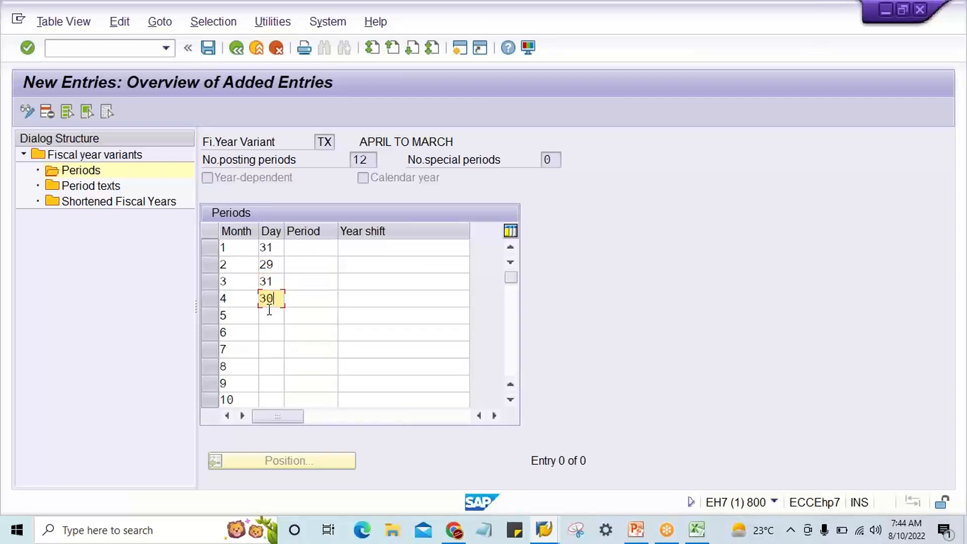
pyautogui.press('Down')
pyautogui.write('31')
pyautogui.press('Down')
pyautogui.write('30')
pyautogui.press('Down')
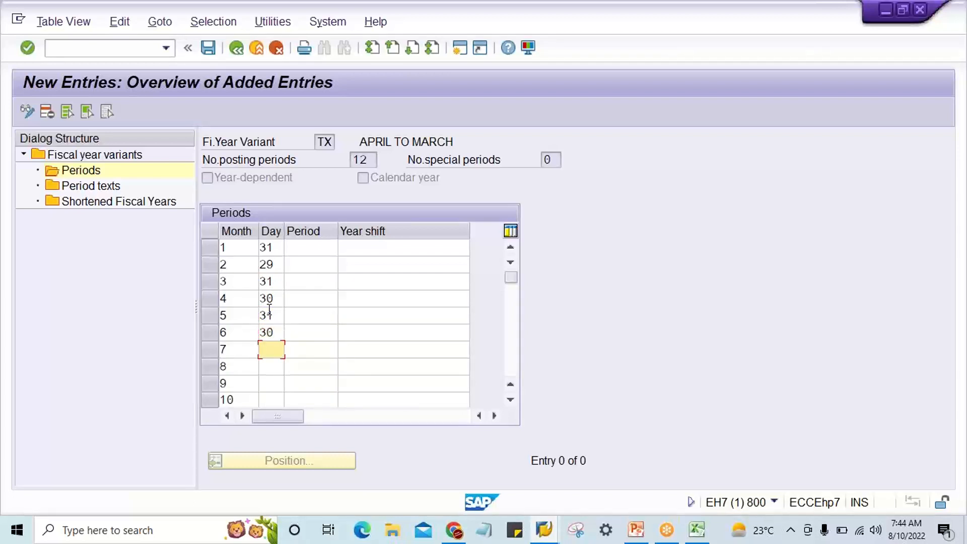
# Enter the period end days 31, 31, 30 and 31 for months 7 to 10 of variant TX.
pyautogui.write('31')
pyautogui.press('Down')
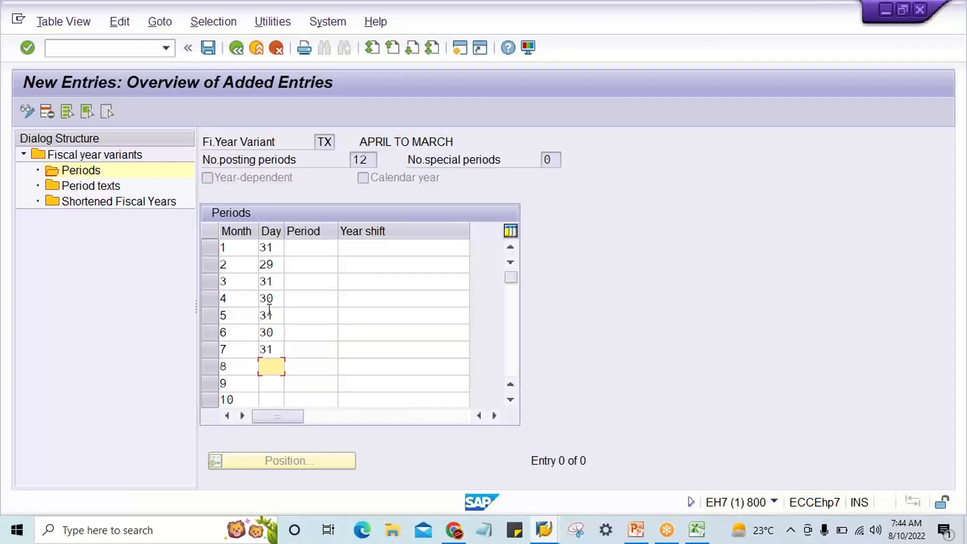
pyautogui.write('31')
pyautogui.press('Down')
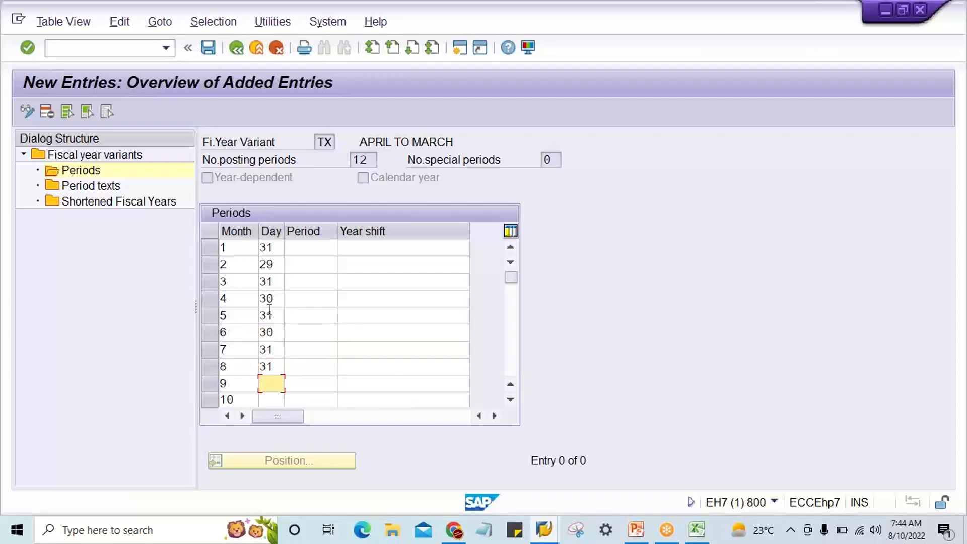
pyautogui.write('30')
pyautogui.press('Down')
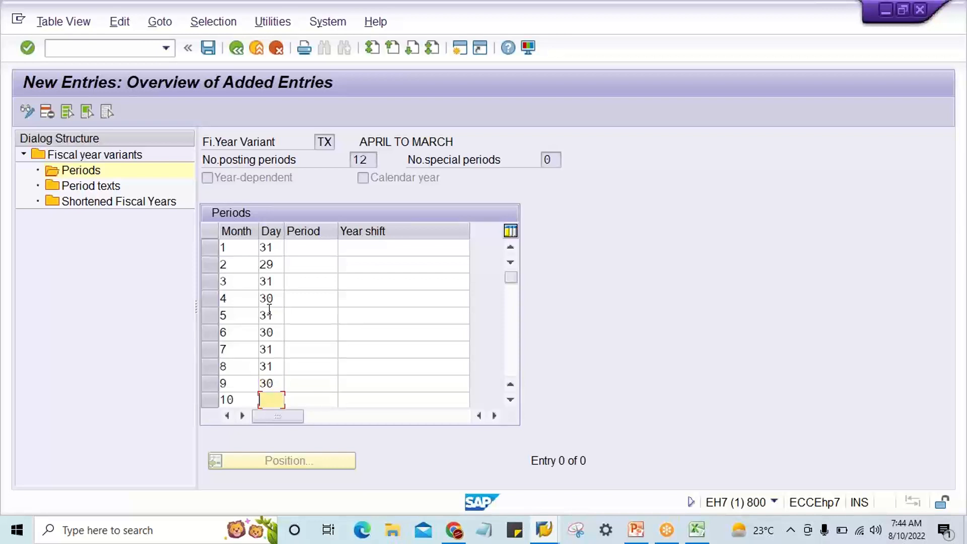
pyautogui.write('31')
# Copy period numbers 1 to 9 from the Apr-Mar. column in Excel into TX's Period column in SAP, starting at month 4.
pyautogui.click(319, 252)
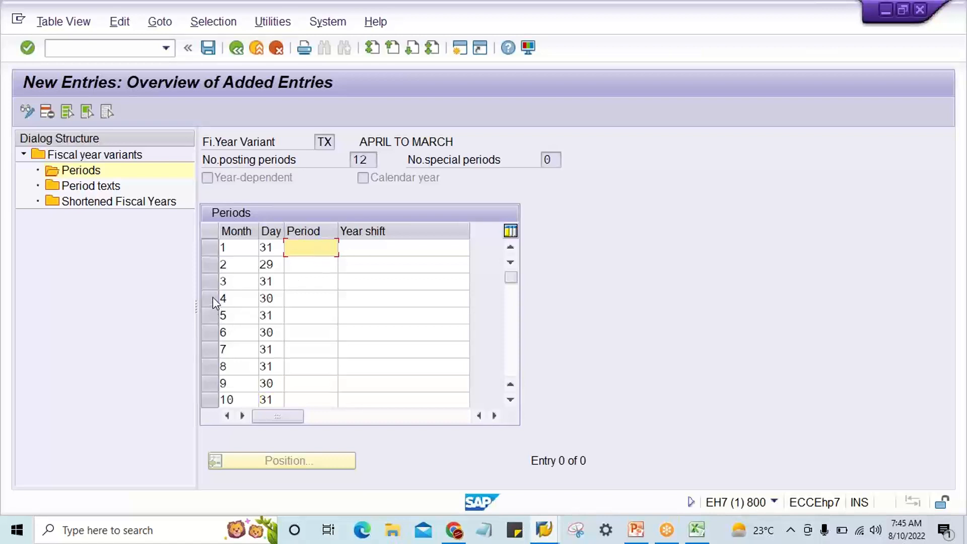
pyautogui.click(302, 297)
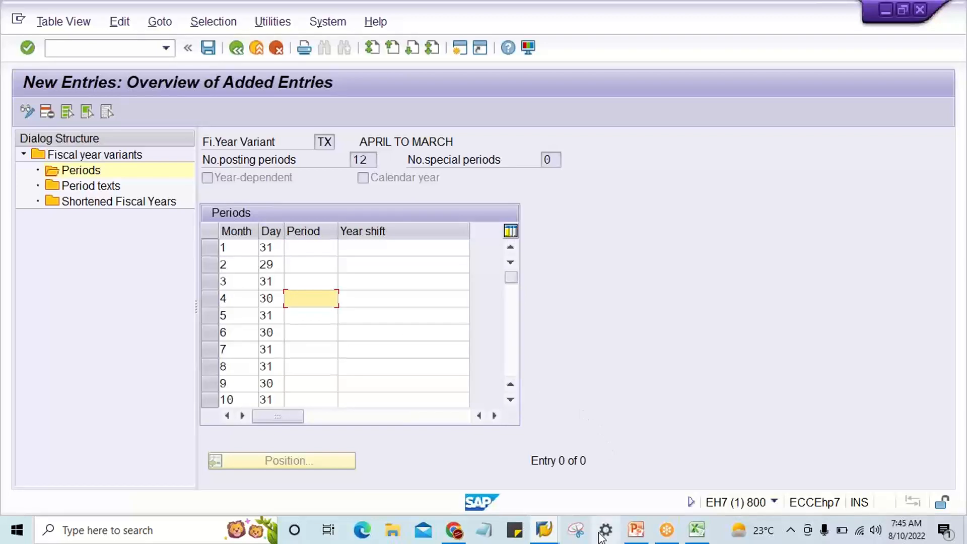
pyautogui.click(695, 529)
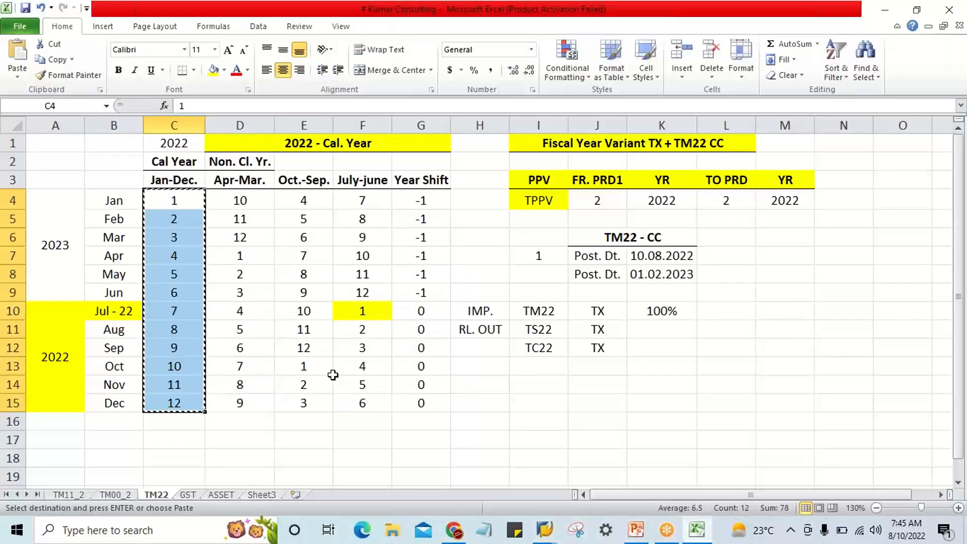
pyautogui.moveTo(225, 261); pyautogui.dragTo(237, 406)
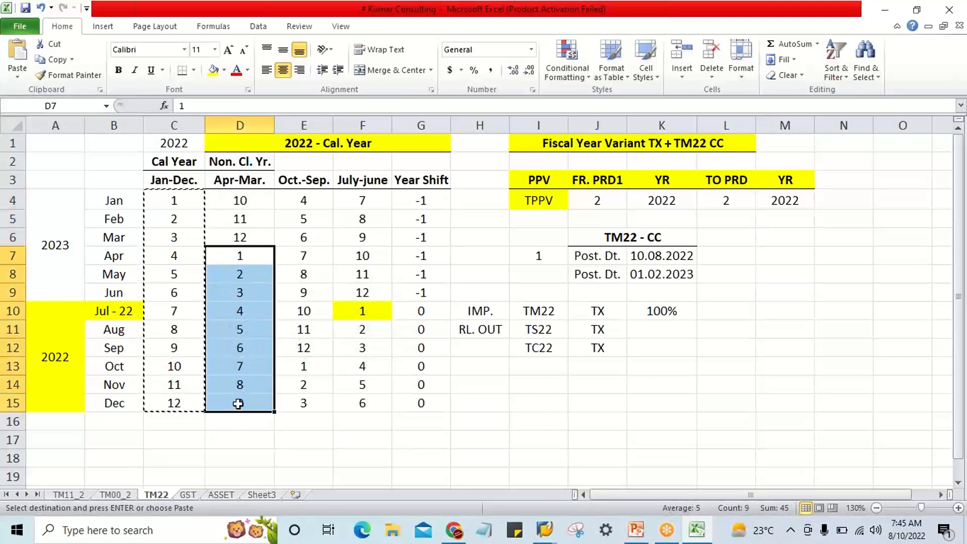
pyautogui.hotkey('ctrl', 'c')
pyautogui.moveTo(541, 531)
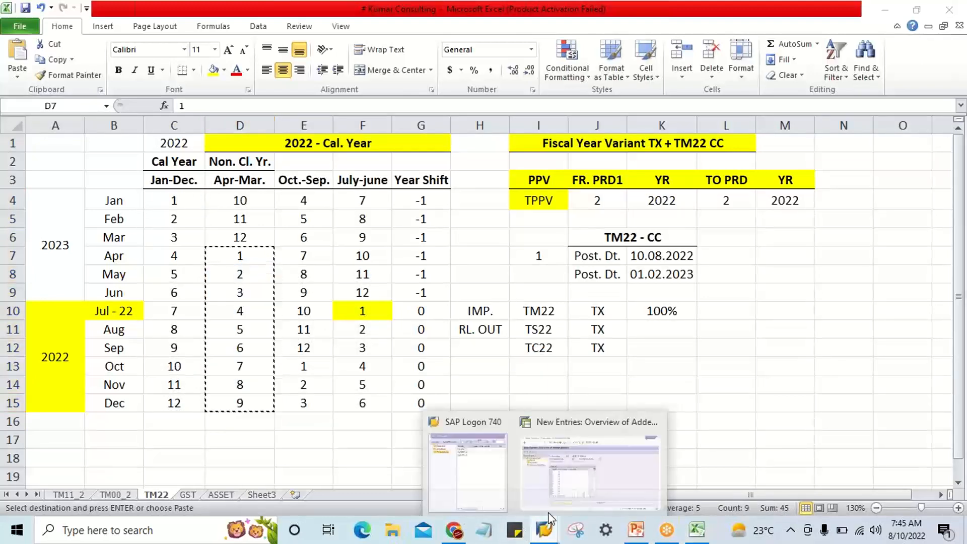
pyautogui.click(585, 476)
pyautogui.click(295, 299)
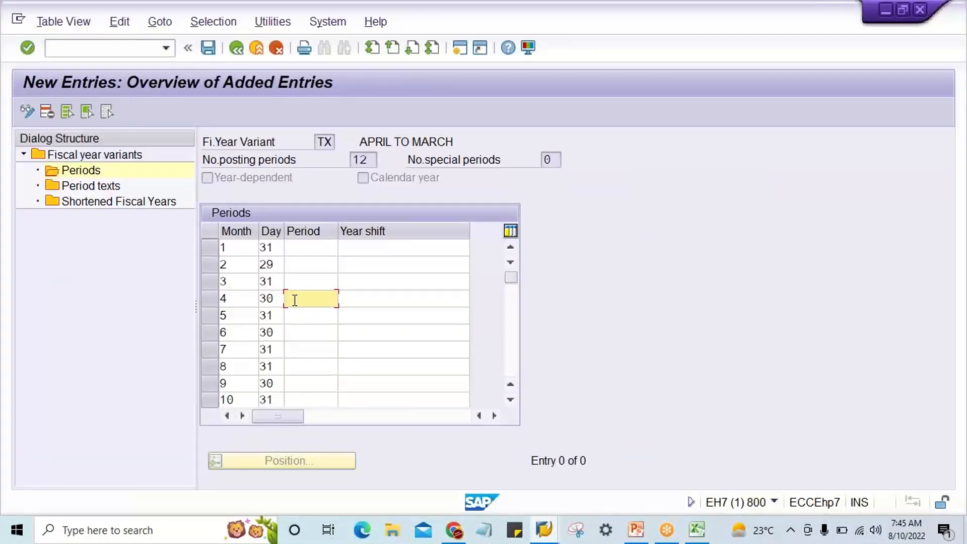
pyautogui.hotkey('ctrl', 'v')
pyautogui.click(317, 400)
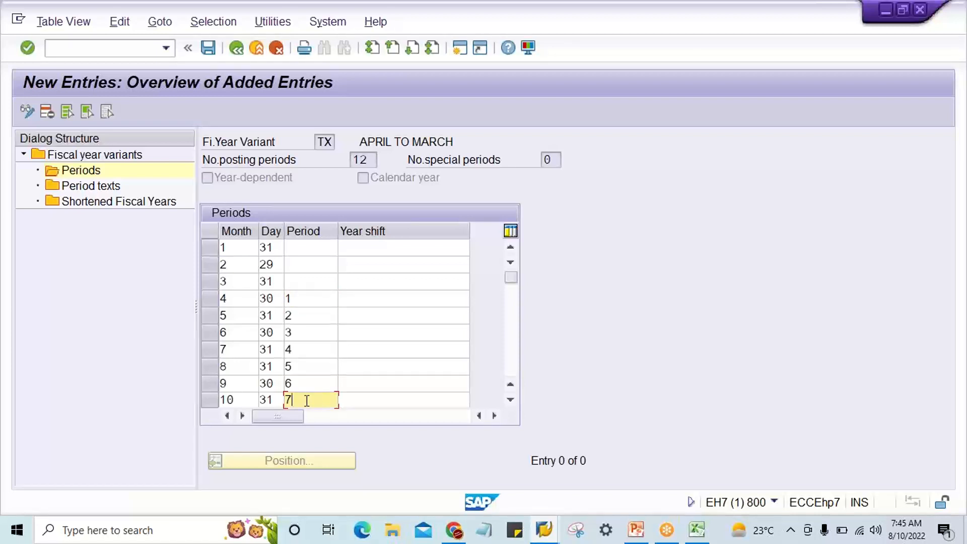
# Copy period numbers 10 to 12 from the Apr-Mar. column in Excel into TX's Period column in SAP for months 1 to 3.
pyautogui.click(293, 250)
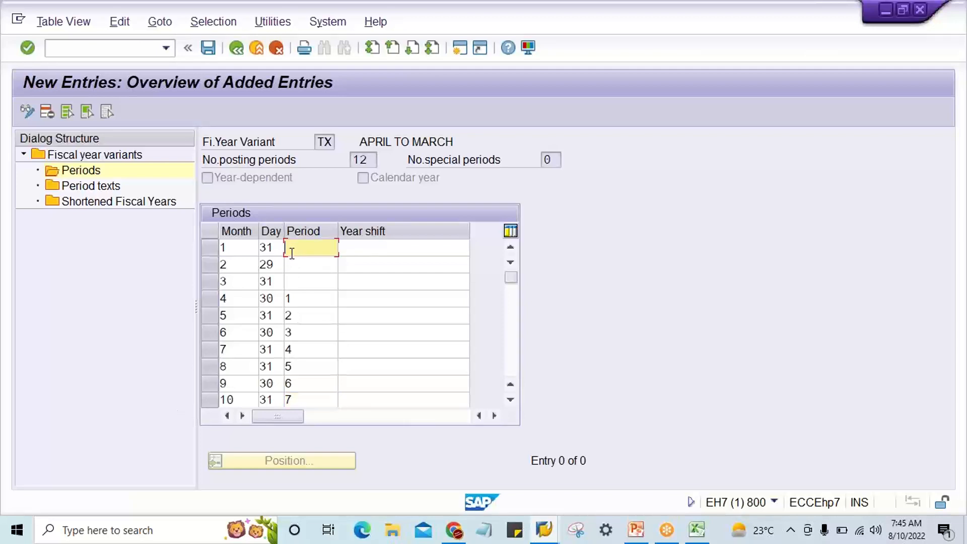
pyautogui.click(291, 266)
pyautogui.click(292, 281)
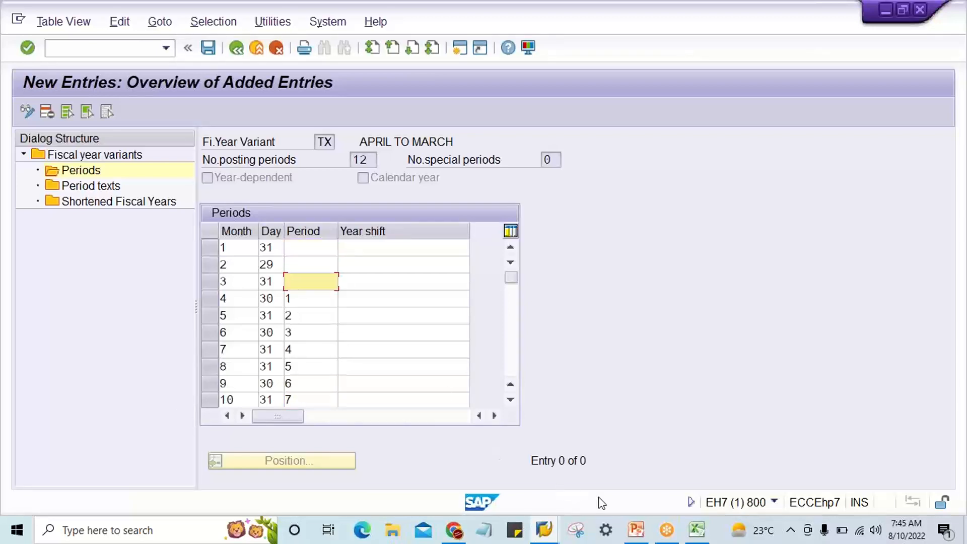
pyautogui.click(697, 529)
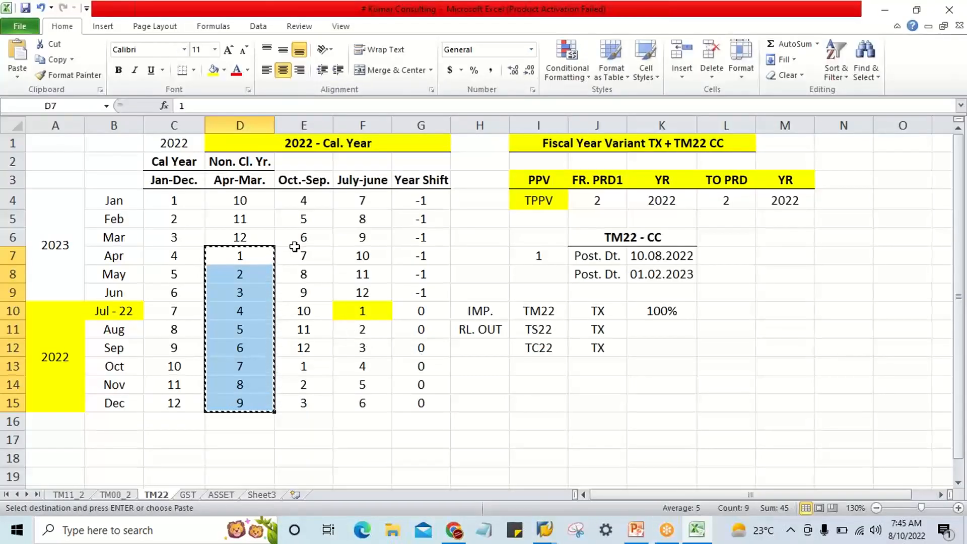
pyautogui.moveTo(233, 207); pyautogui.dragTo(237, 234)
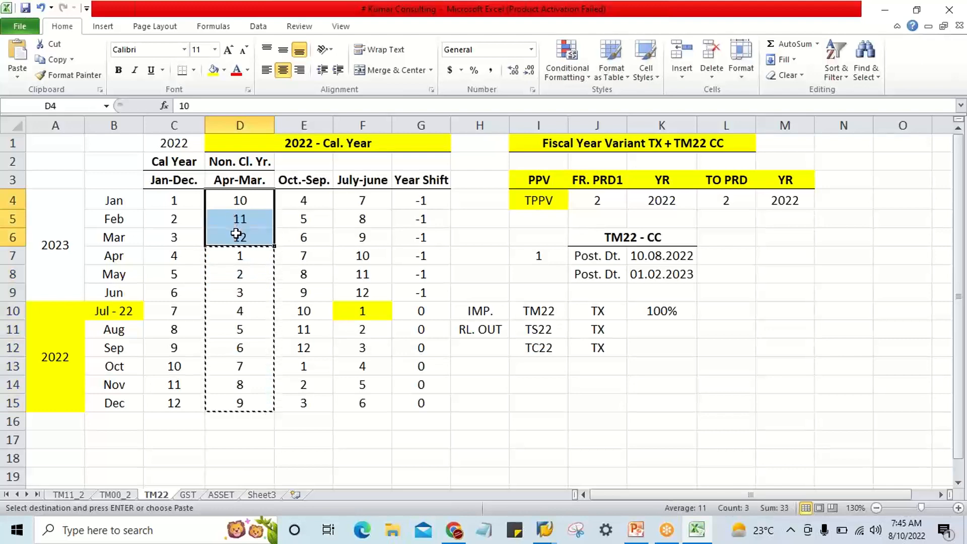
pyautogui.hotkey('ctrl', 'c')
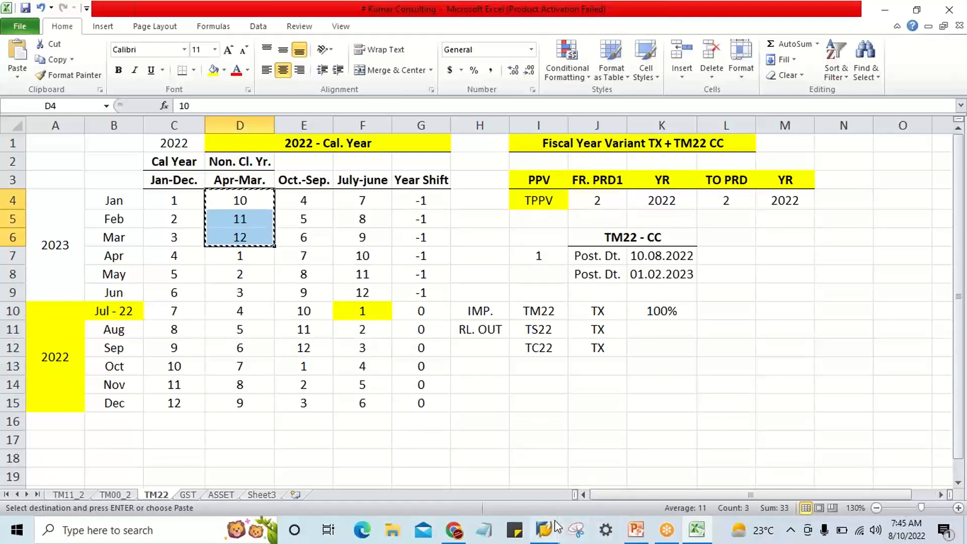
pyautogui.moveTo(576, 530)
pyautogui.click(565, 482)
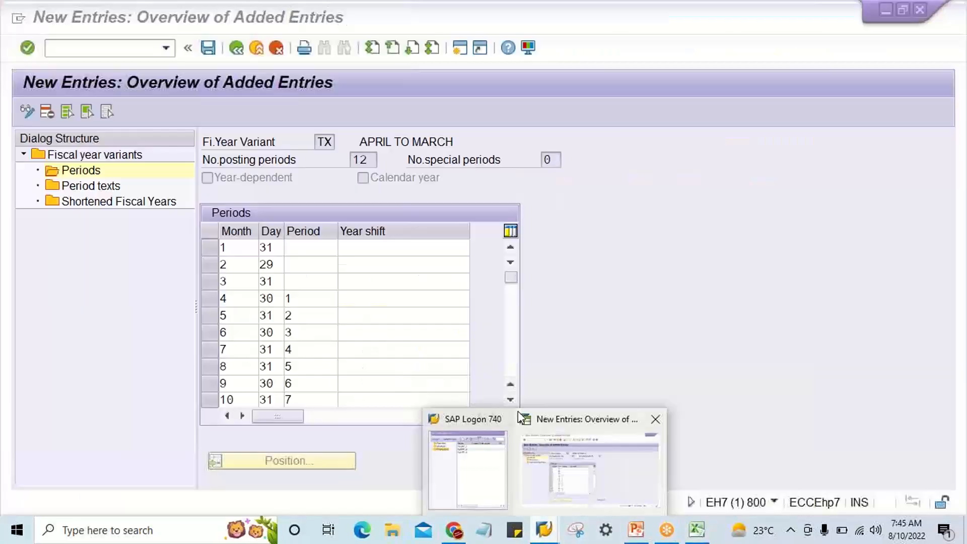
pyautogui.click(316, 247)
pyautogui.hotkey('ctrl', 'v')
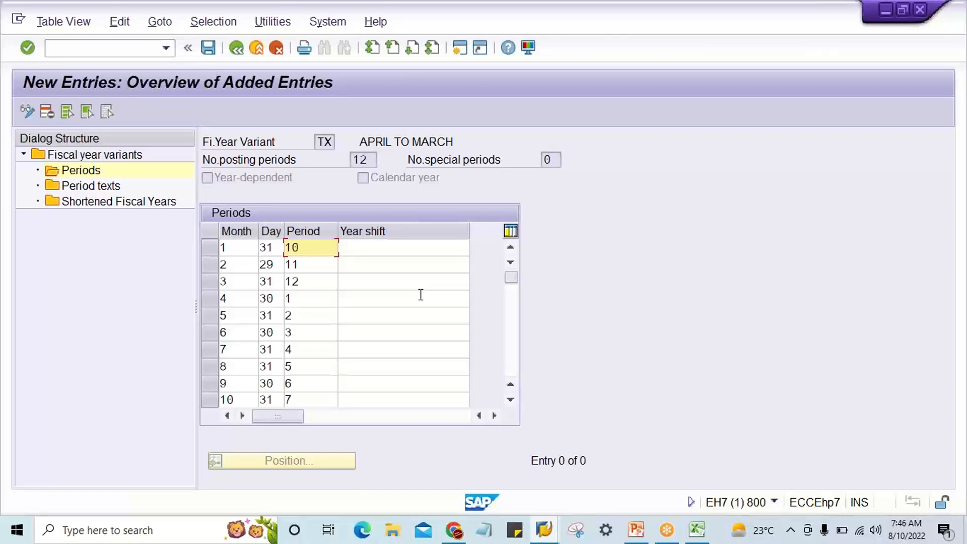
# Enter year shift 0 for months 4 to 10 of variant TX.
pyautogui.click(366, 302)
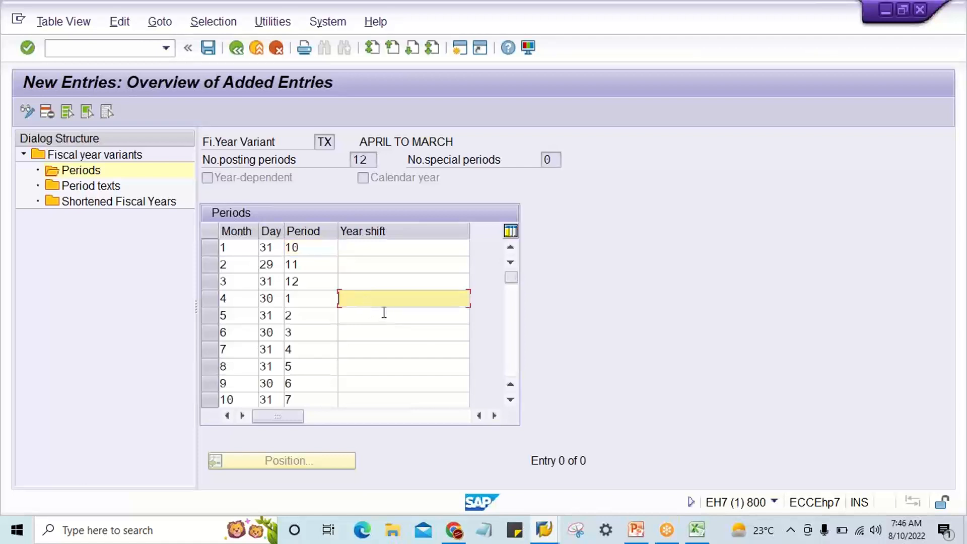
pyautogui.write('0')
pyautogui.press('Down')
pyautogui.write('0')
pyautogui.press('Down')
pyautogui.write('0')
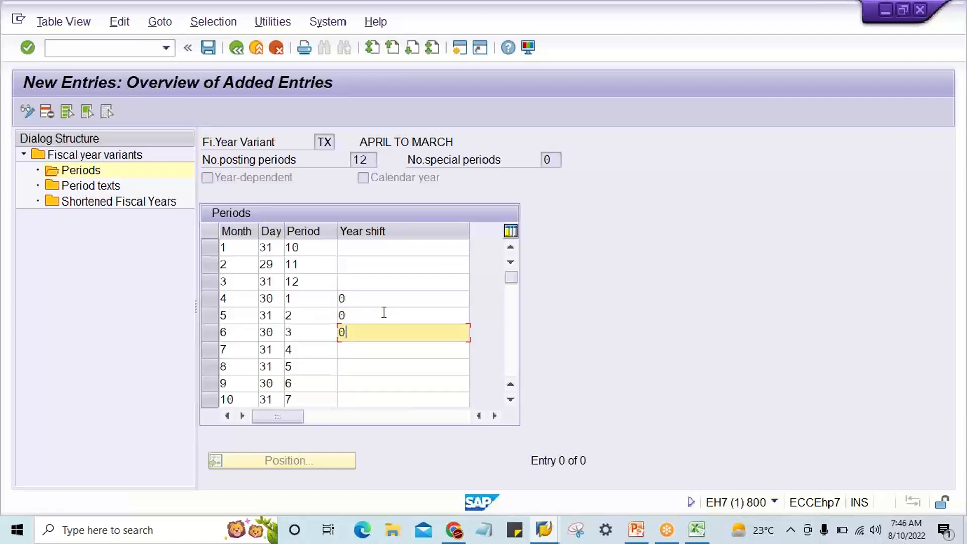
pyautogui.press('Down')
pyautogui.write('0')
pyautogui.press('Down')
pyautogui.write('0')
pyautogui.press('Down')
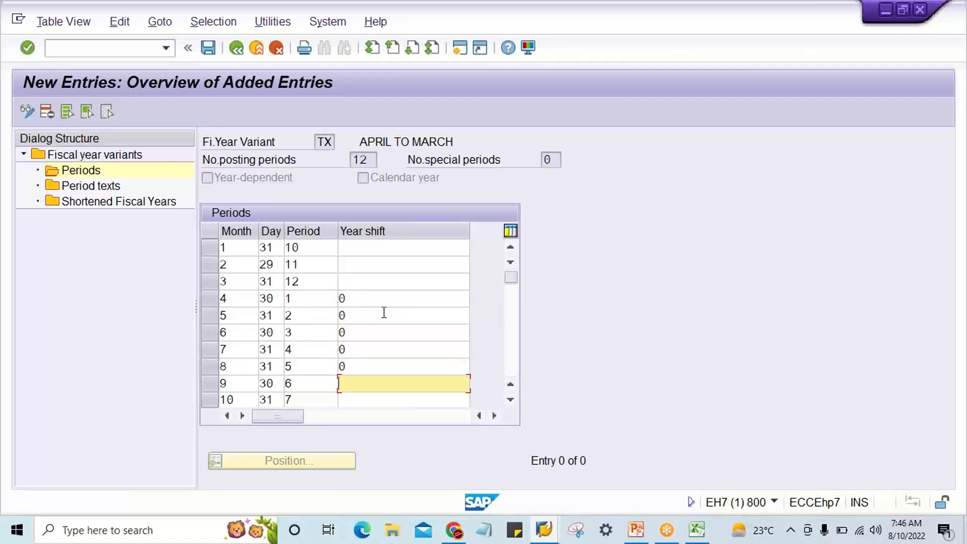
pyautogui.write('0')
pyautogui.press('Down')
pyautogui.write('0')
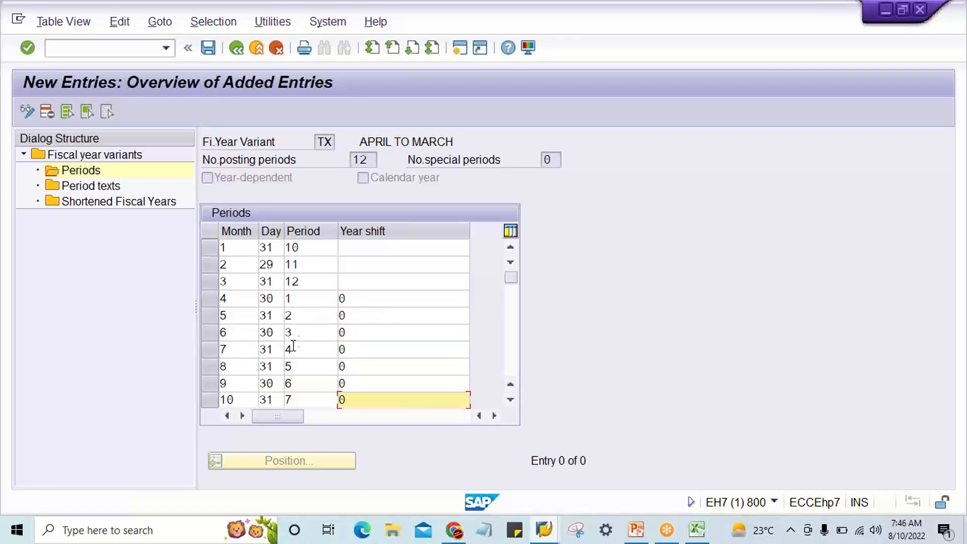
# Enter year shift -1 for months 1 to 3 of variant TX and confirm the entries.
pyautogui.click(361, 247)
pyautogui.write('-1')
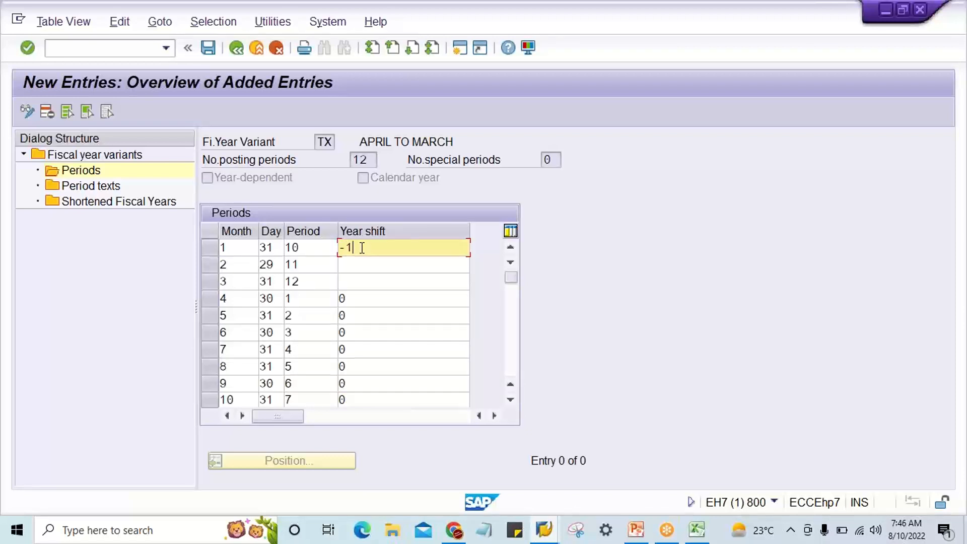
pyautogui.press('Down')
pyautogui.write('-1')
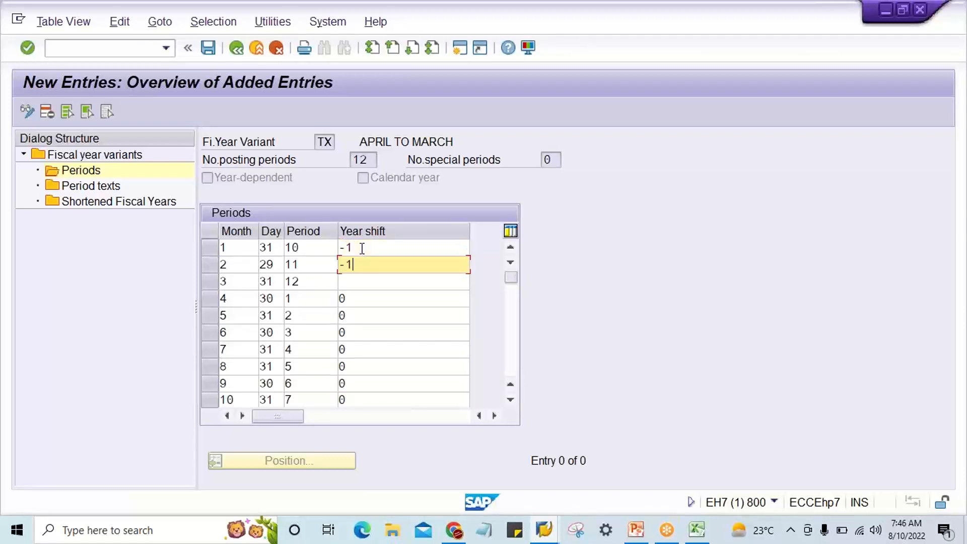
pyautogui.press('Down')
pyautogui.write('-1')
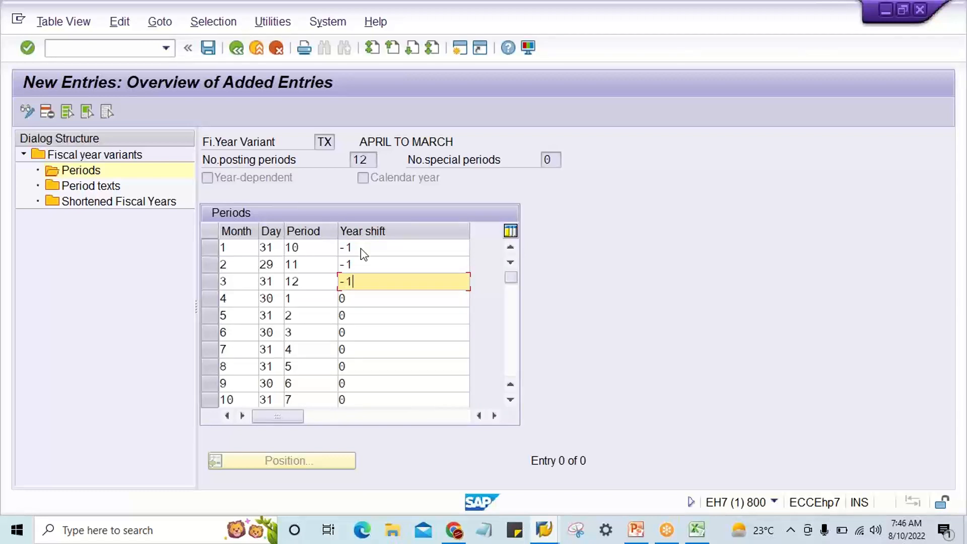
pyautogui.press('Return')
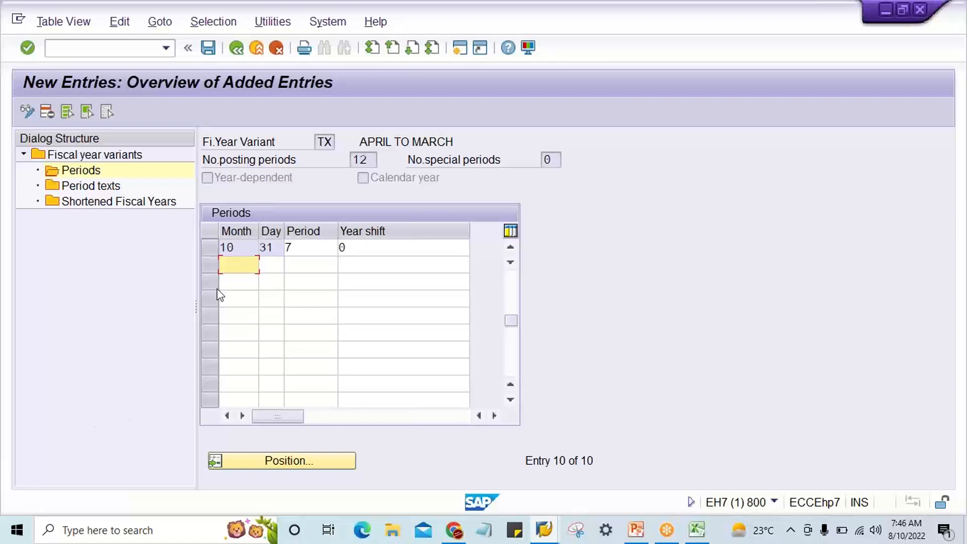
# Add months 11 and 12 to variant TX with period end days 30 and 31.
pyautogui.write('11')
pyautogui.press('Down')
pyautogui.write('12')
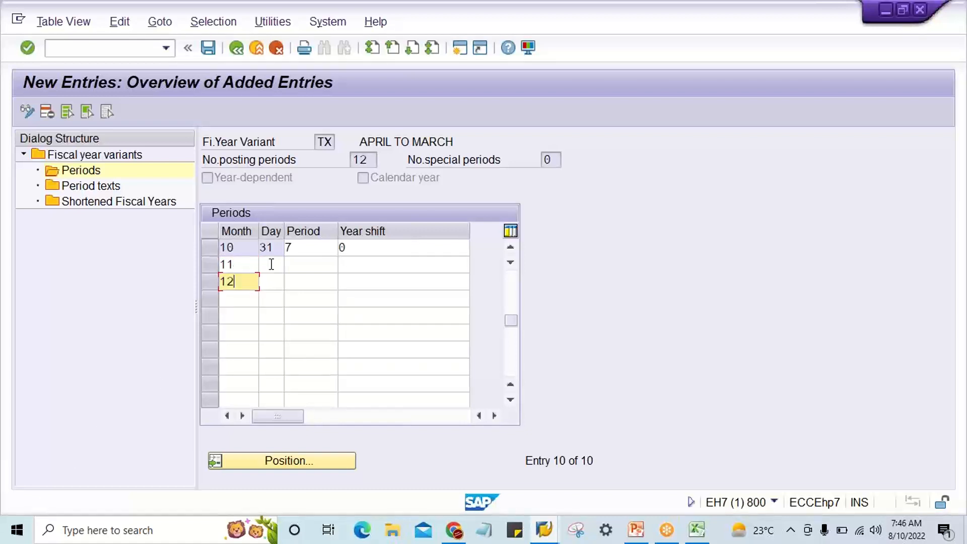
pyautogui.click(271, 264)
pyautogui.click(247, 246)
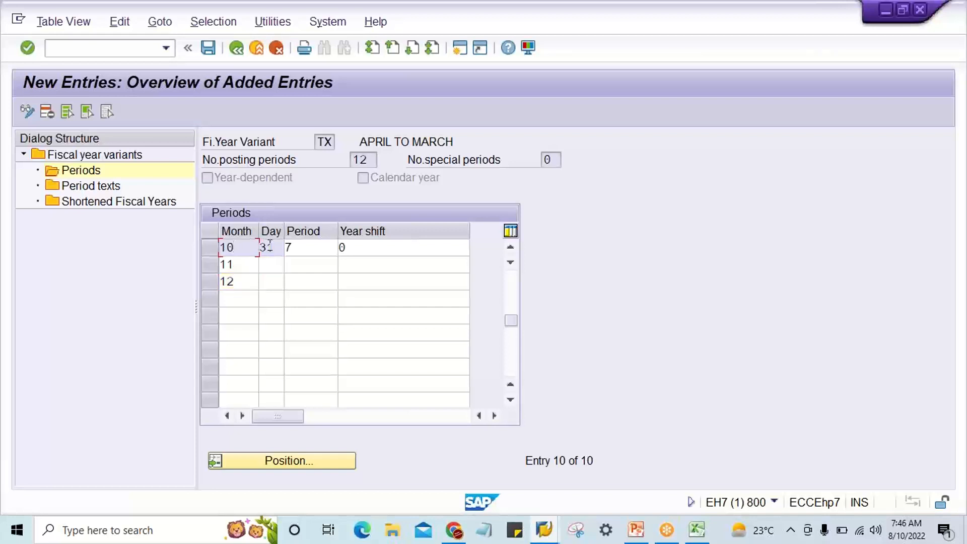
pyautogui.click(270, 265)
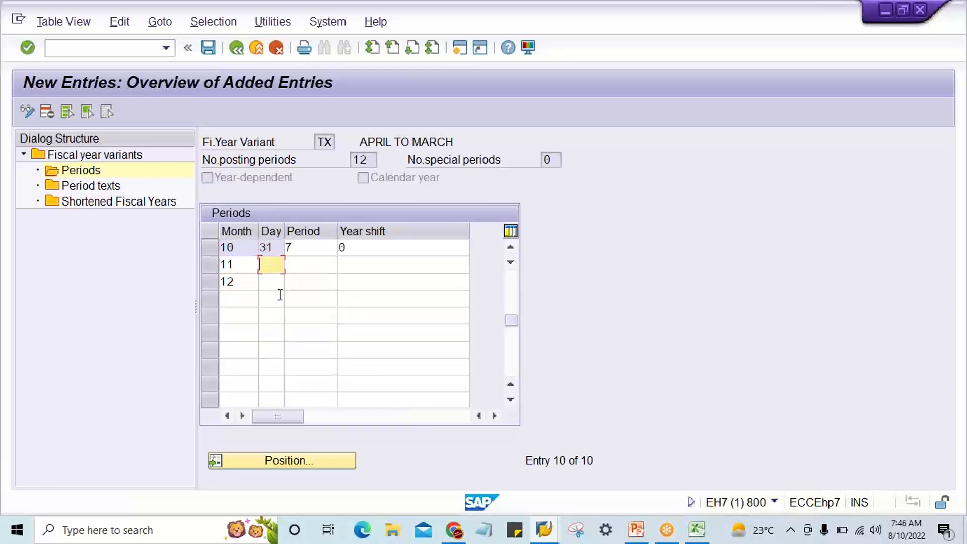
pyautogui.write('30')
pyautogui.press('Down')
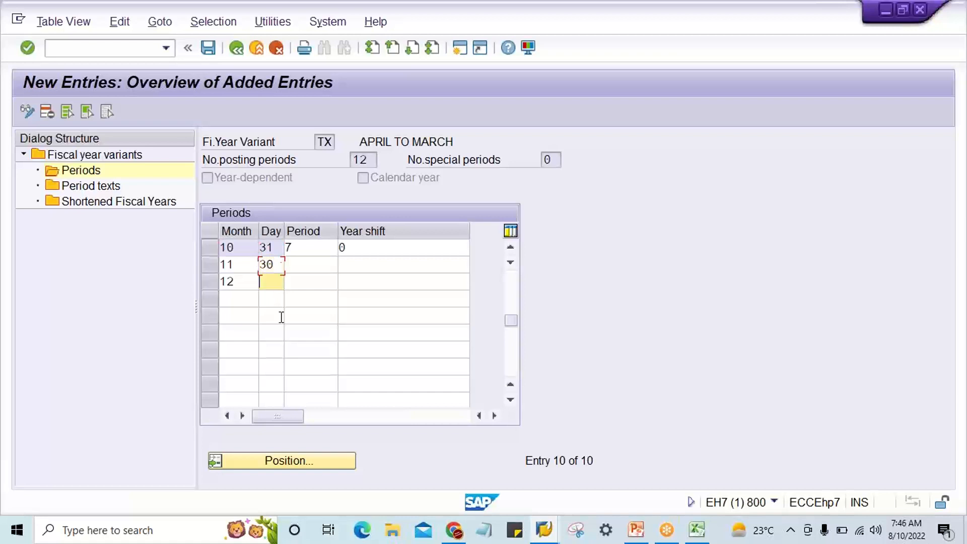
pyautogui.write('31')
# Assign periods 8 and 9 with year shift 0 to months 11 and 12 and confirm the entries.
pyautogui.click(313, 263)
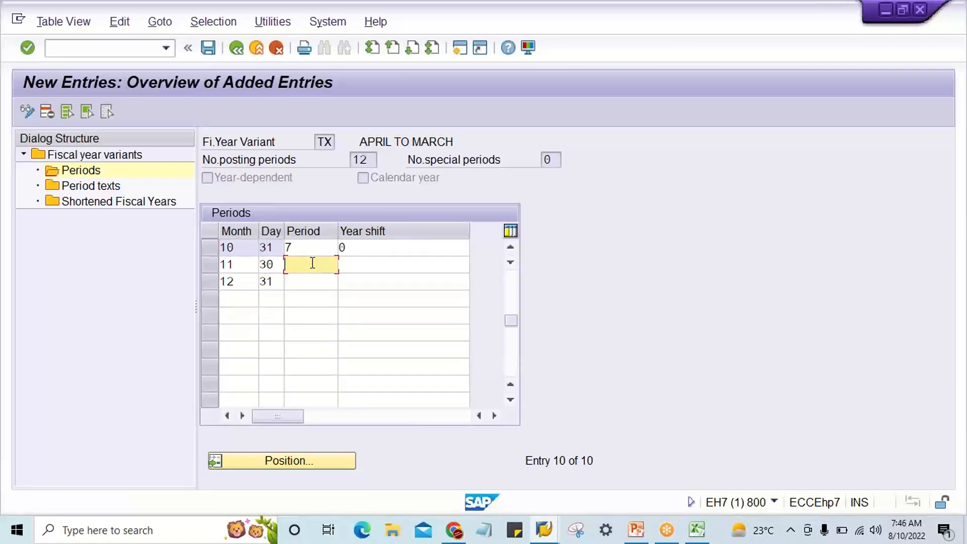
pyautogui.write('8')
pyautogui.press('Down')
pyautogui.write('9')
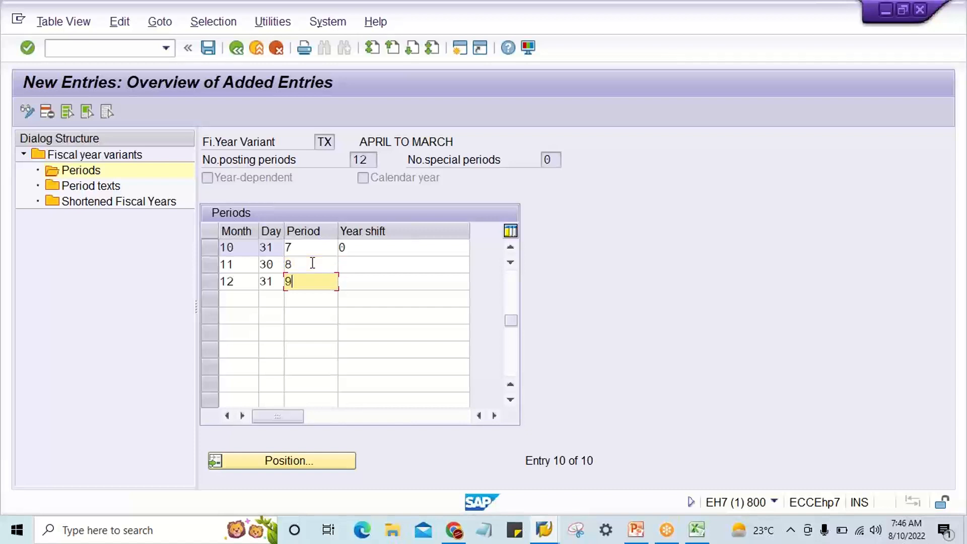
pyautogui.click(351, 268)
pyautogui.write('0')
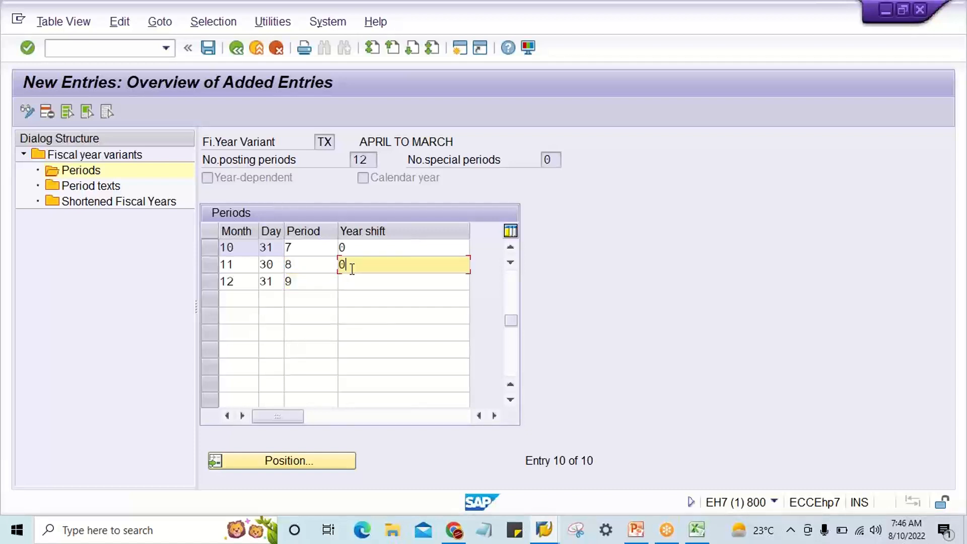
pyautogui.press('Down')
pyautogui.write('0')
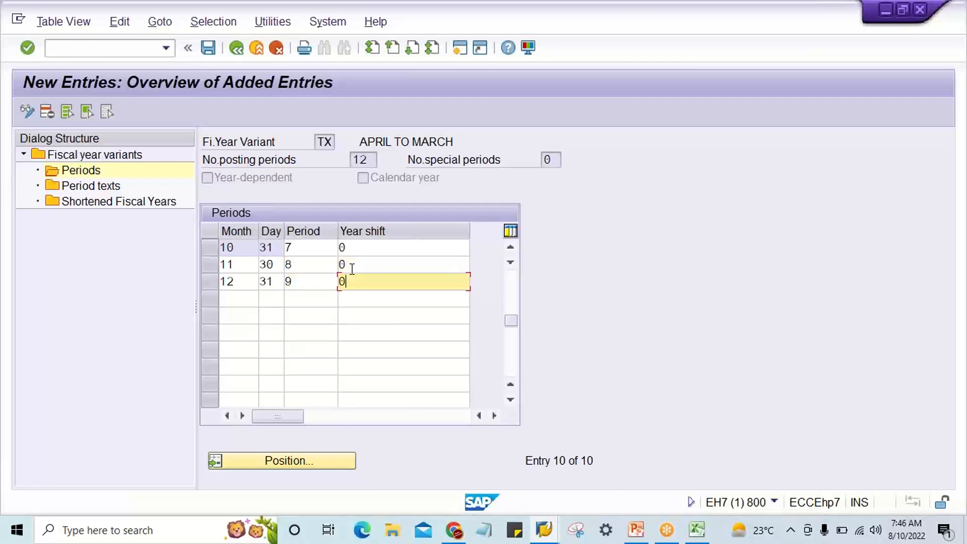
pyautogui.press('Return')
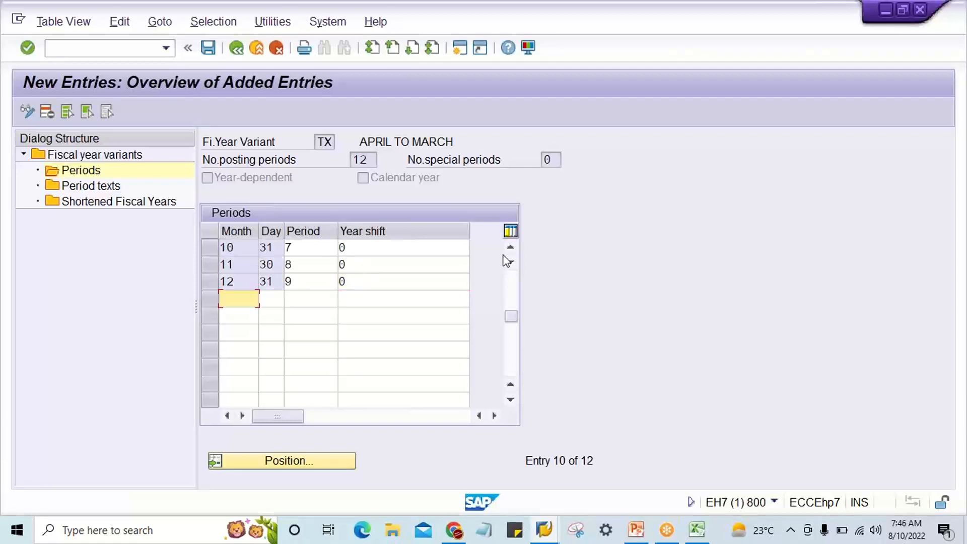
# Review TX's completed period table, checking the periods and year shifts assigned to months 1 to 3.
pyautogui.click(510, 246)
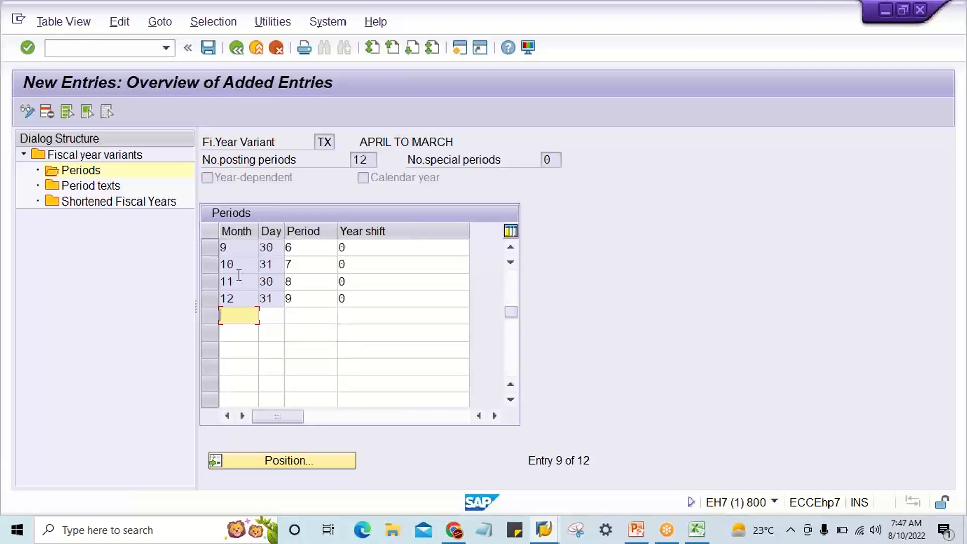
pyautogui.scroll(1, 397, 336)
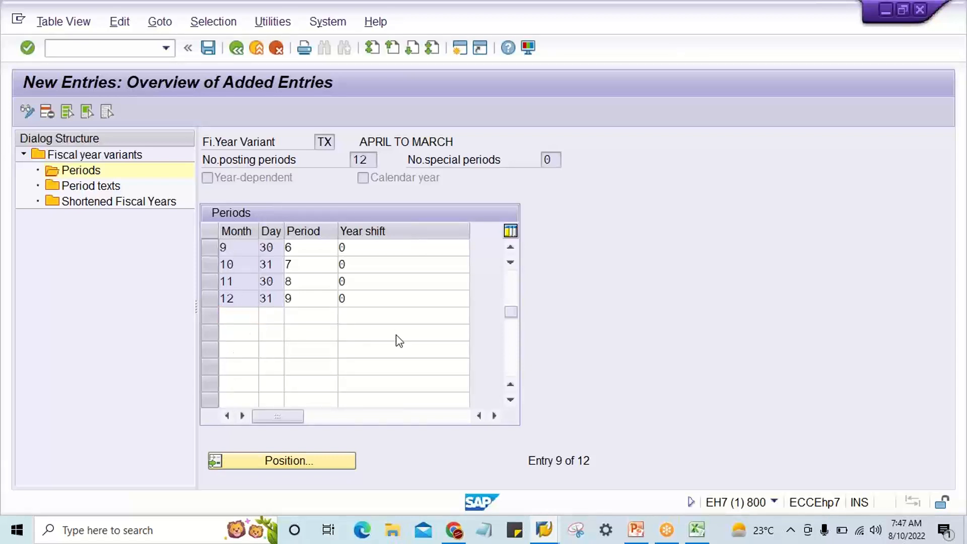
pyautogui.scroll(3, 398, 337)
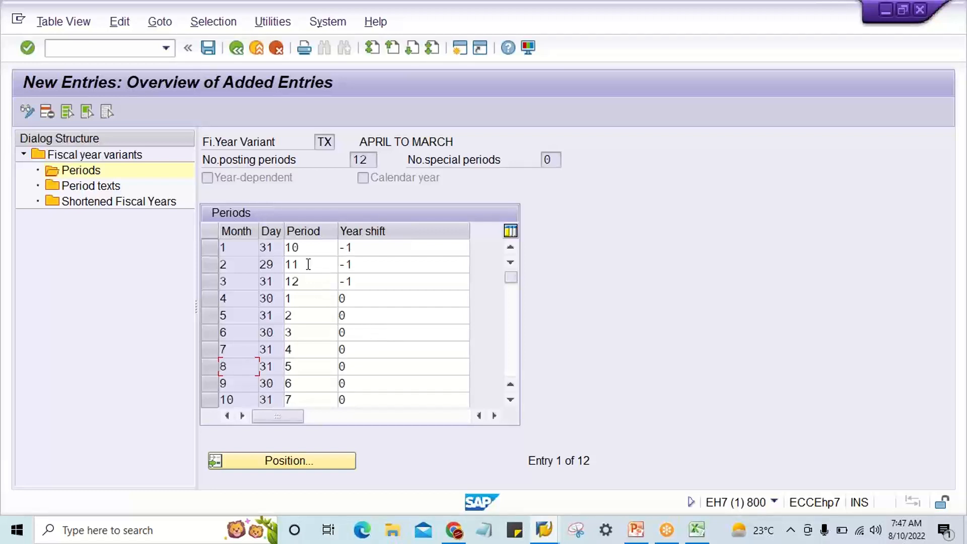
pyautogui.click(233, 250)
pyautogui.click(233, 262)
pyautogui.click(235, 274)
pyautogui.click(308, 247)
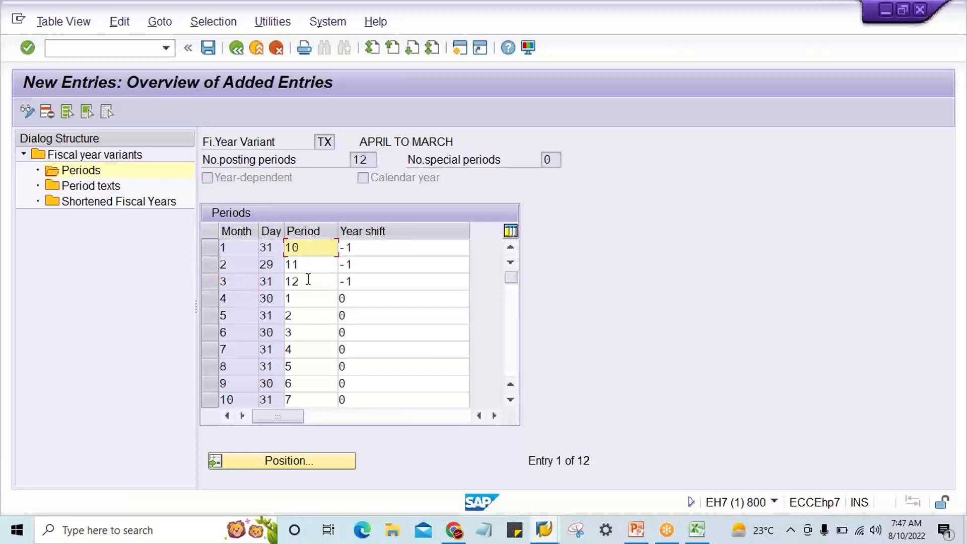
pyautogui.click(309, 265)
pyautogui.click(311, 281)
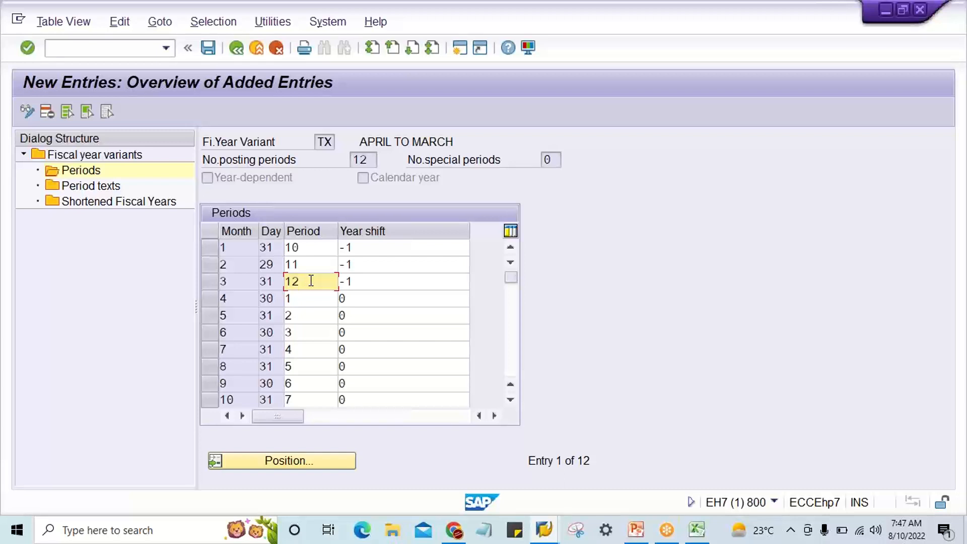
pyautogui.moveTo(370, 248); pyautogui.dragTo(310, 282)
pyautogui.click(348, 282)
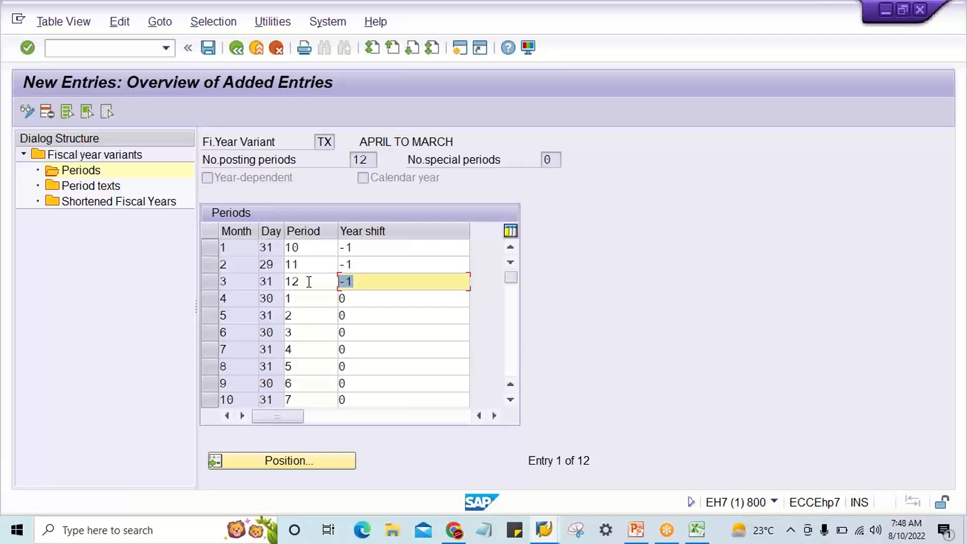
# Check the year shifts of months 1 to 3 and save variant TX's periods to the TATA MOTOR customizing request.
pyautogui.press('Return')
pyautogui.click(370, 247)
pyautogui.click(371, 265)
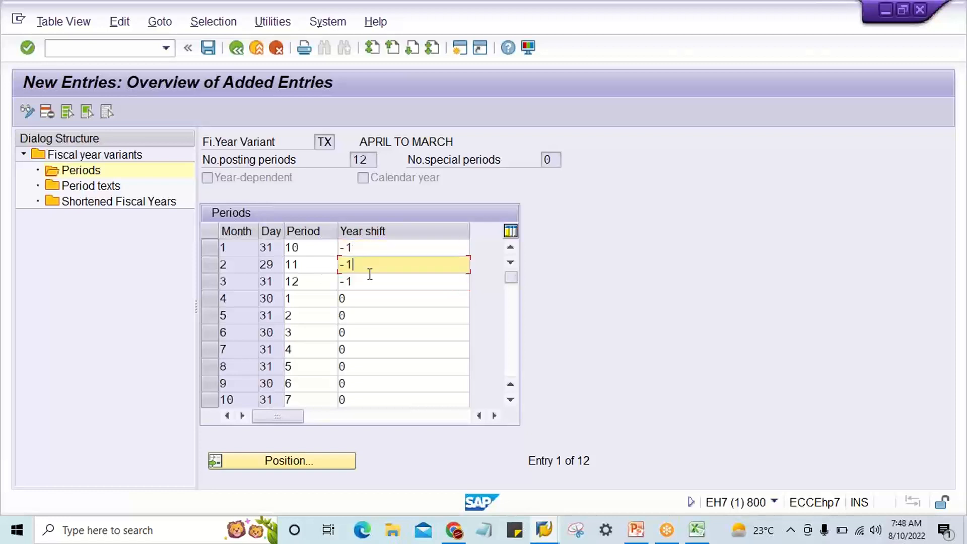
pyautogui.click(367, 282)
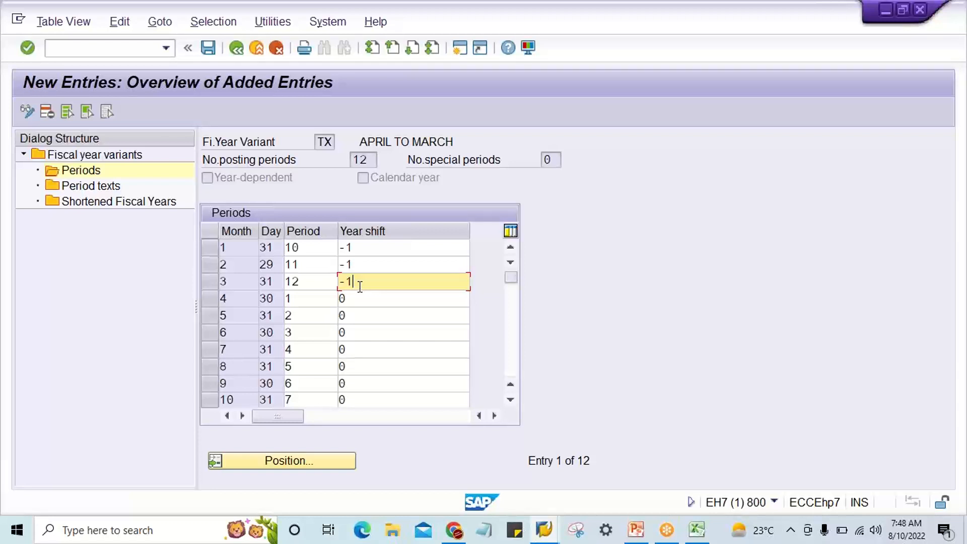
pyautogui.hotkey('ctrl', 's')
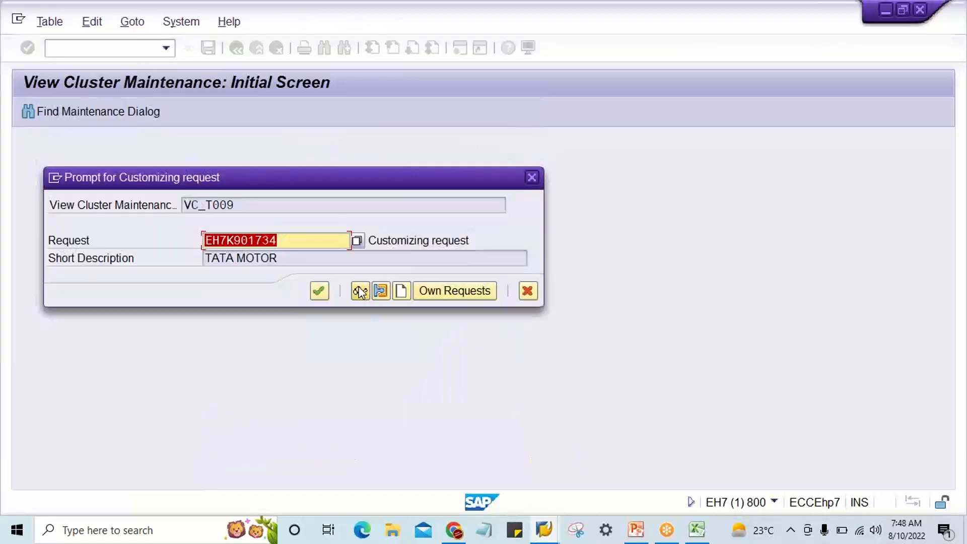
pyautogui.click(360, 291)
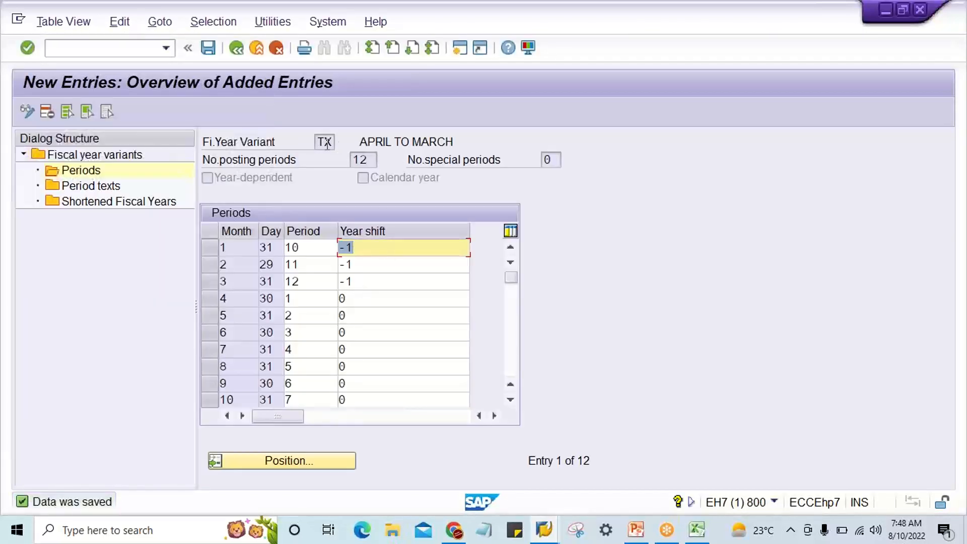
# Return to the overview of all fiscal year variants and position the list at variant V3.
pyautogui.click(325, 143)
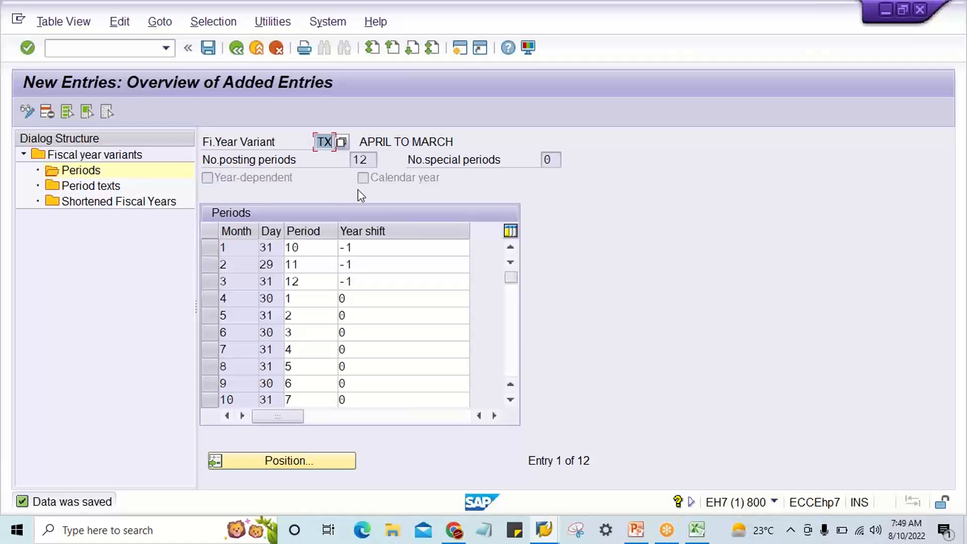
pyautogui.click(235, 48)
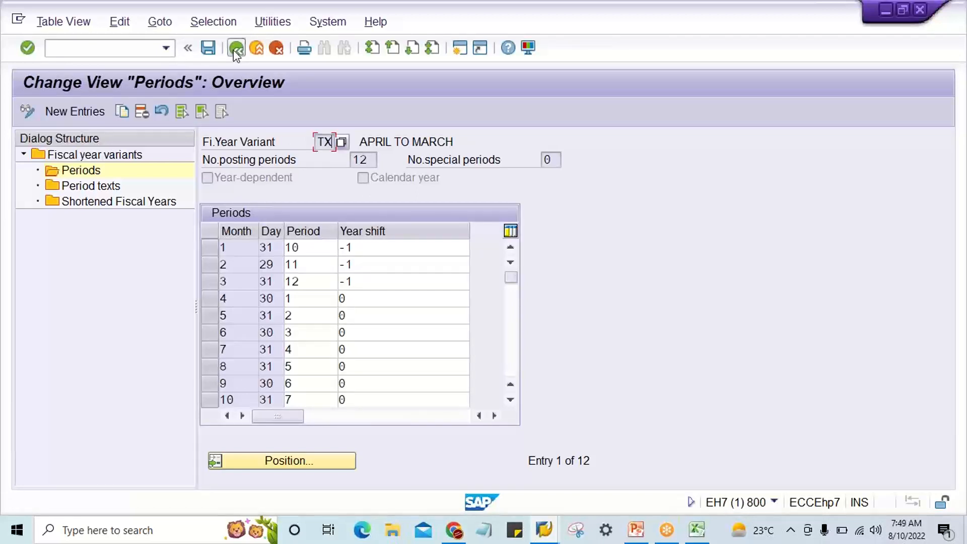
pyautogui.click(235, 49)
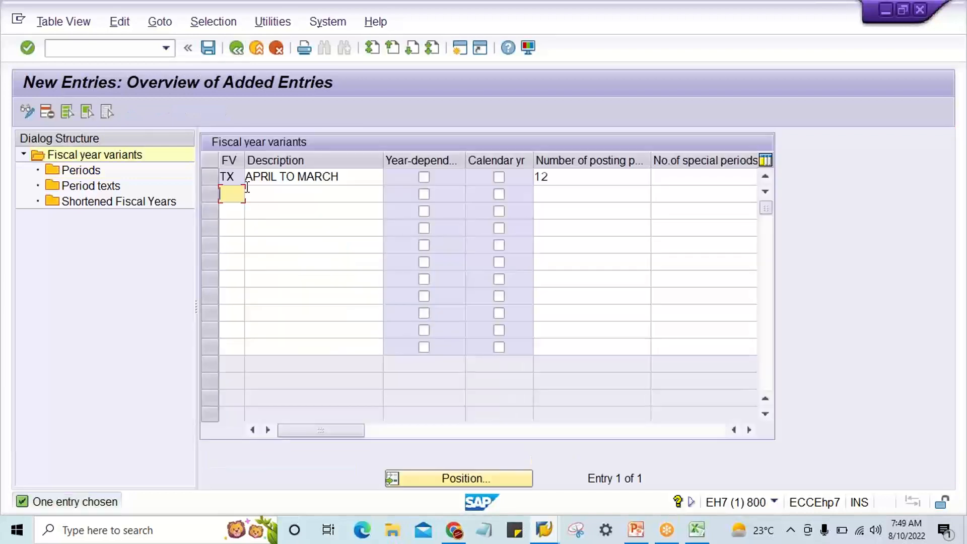
pyautogui.click(235, 48)
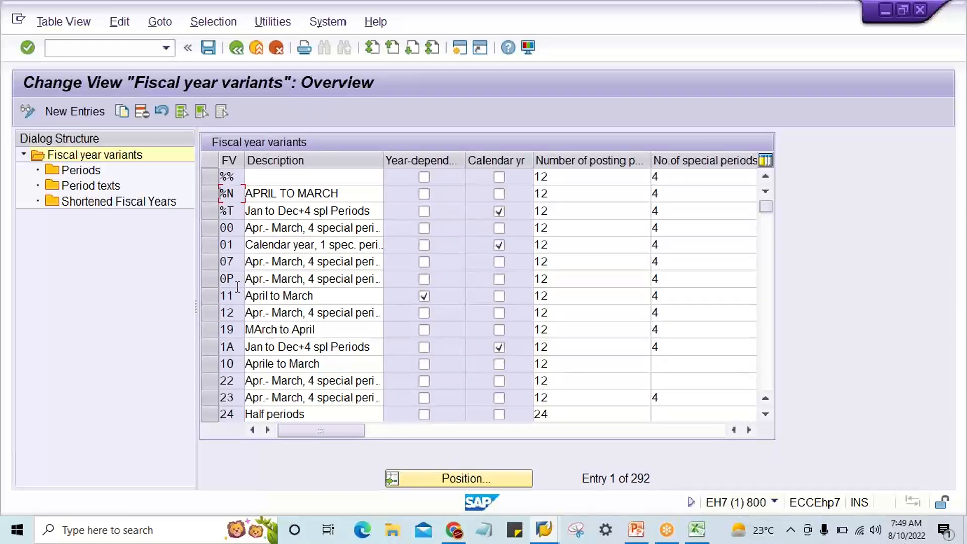
pyautogui.click(450, 478)
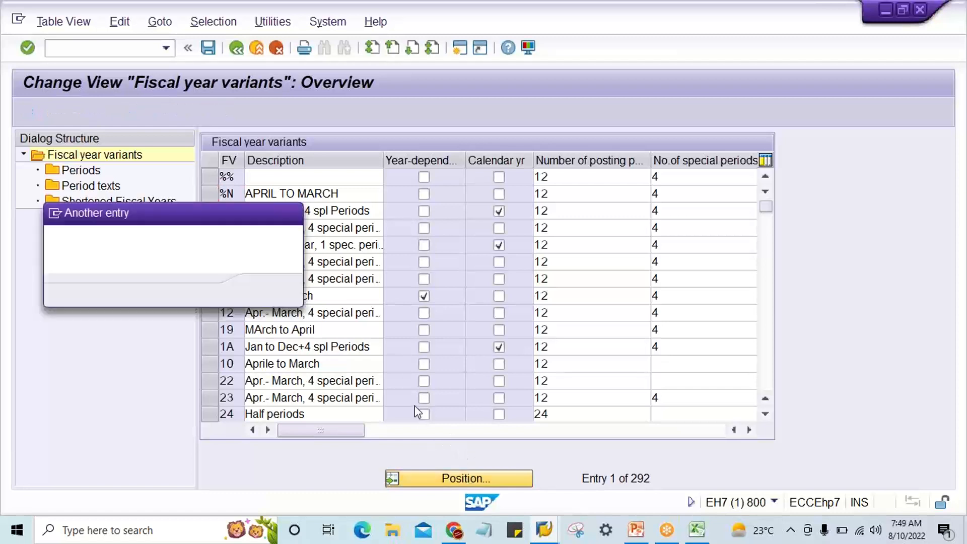
pyautogui.write('V3')
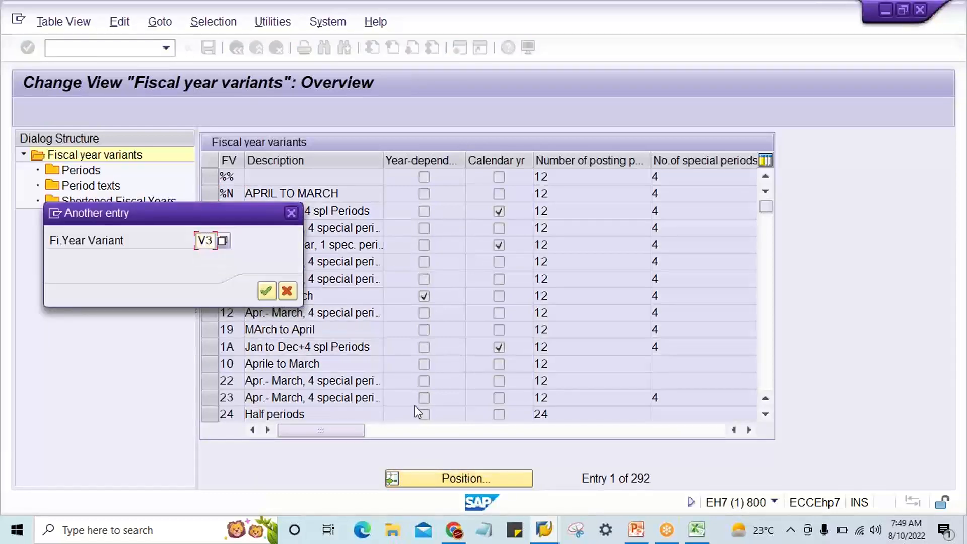
pyautogui.press('Return')
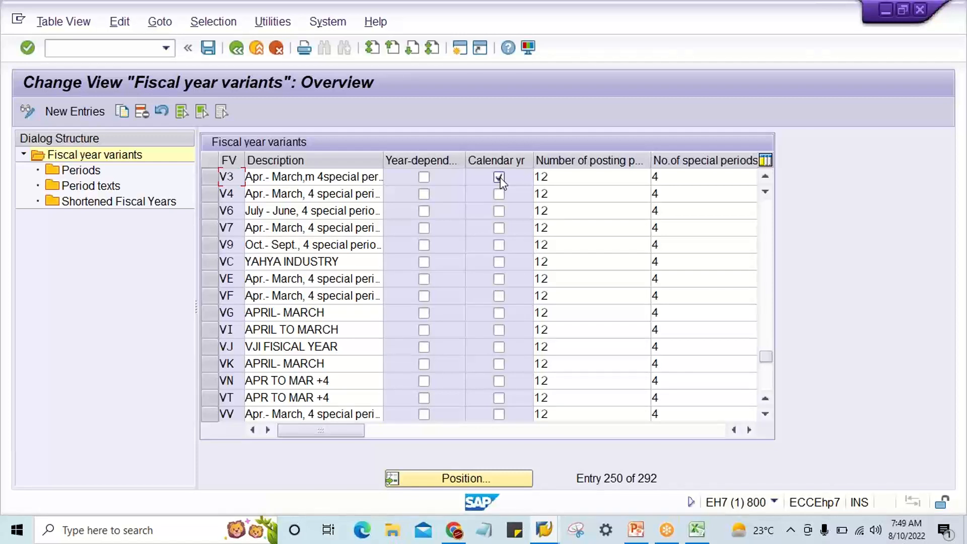
# Try to display the periods of the calendar-year variant V3.
pyautogui.click(294, 176)
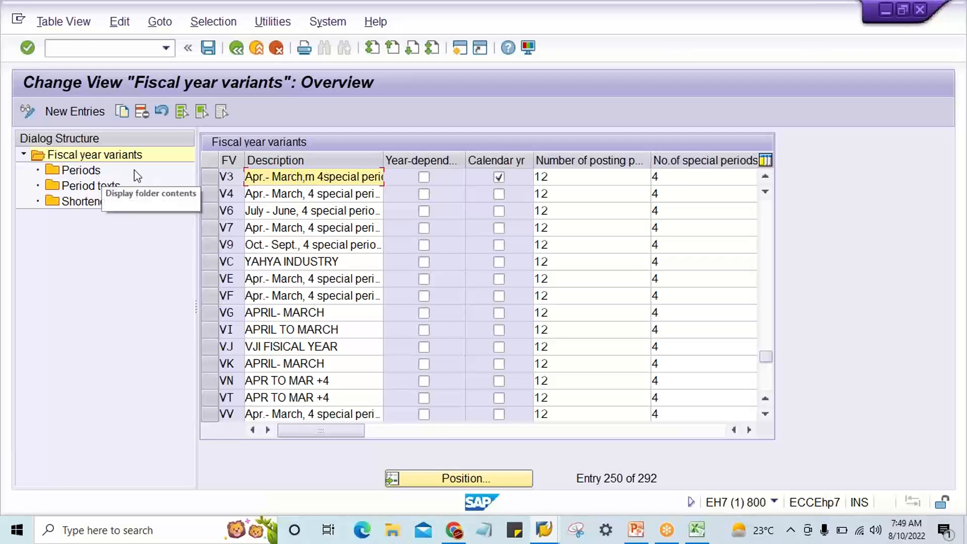
pyautogui.click(213, 178)
pyautogui.doubleClick(81, 170)
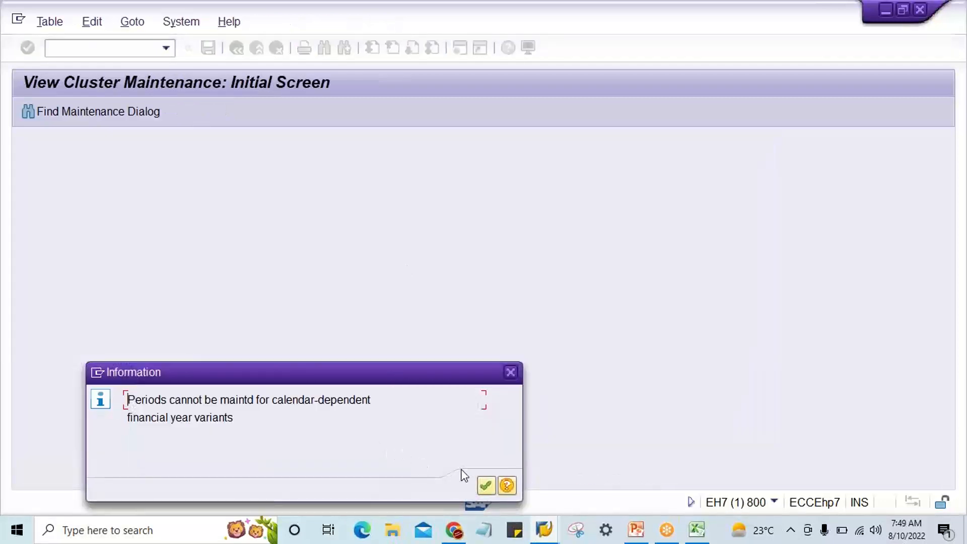
pyautogui.click(485, 485)
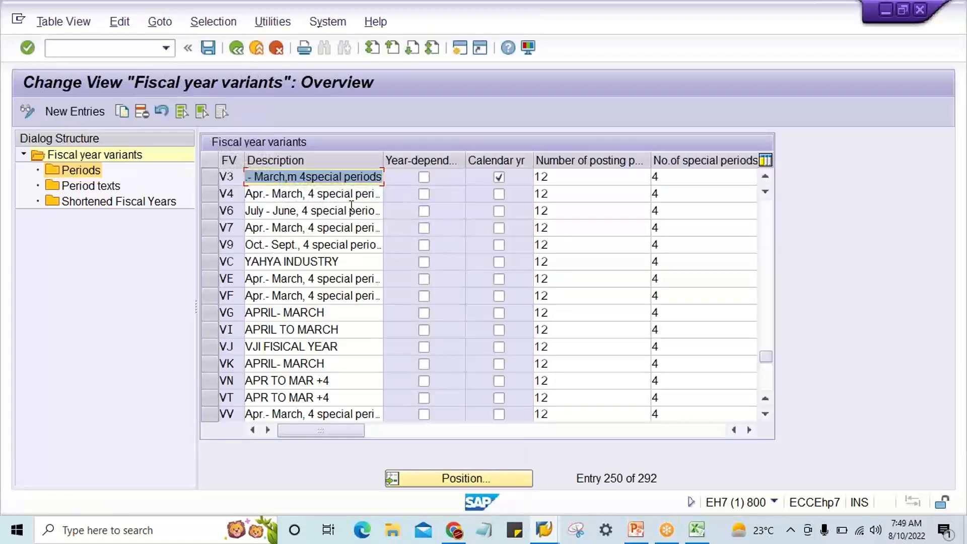
pyautogui.click(212, 177)
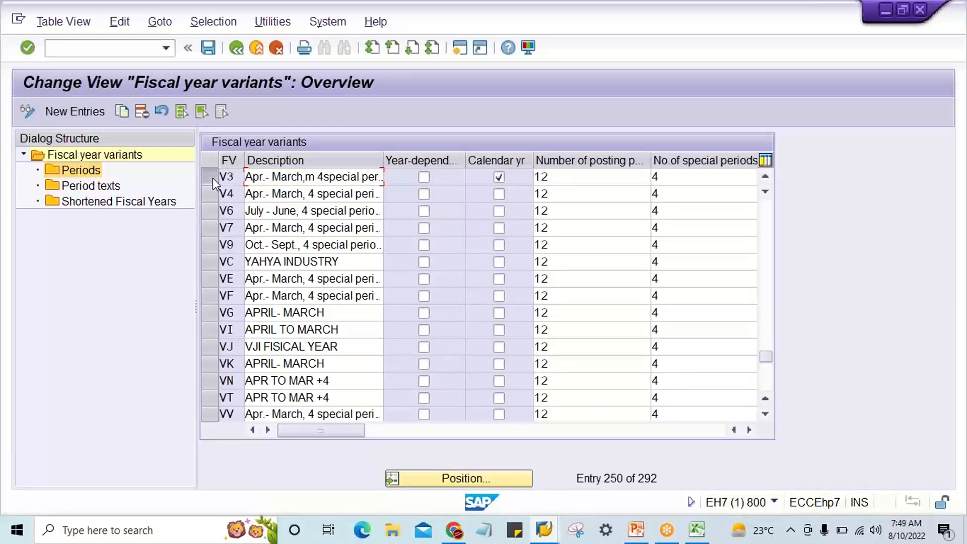
pyautogui.doubleClick(79, 174)
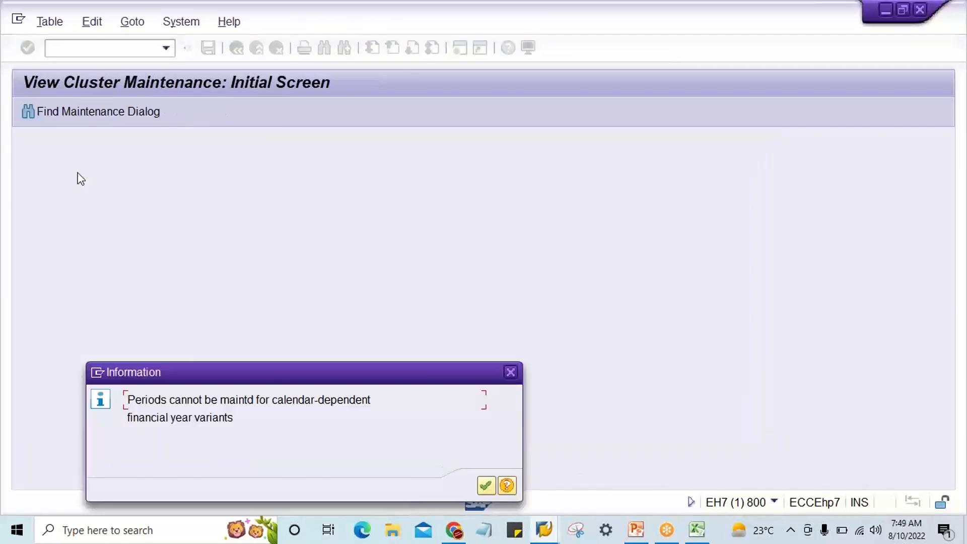
pyautogui.press('Return')
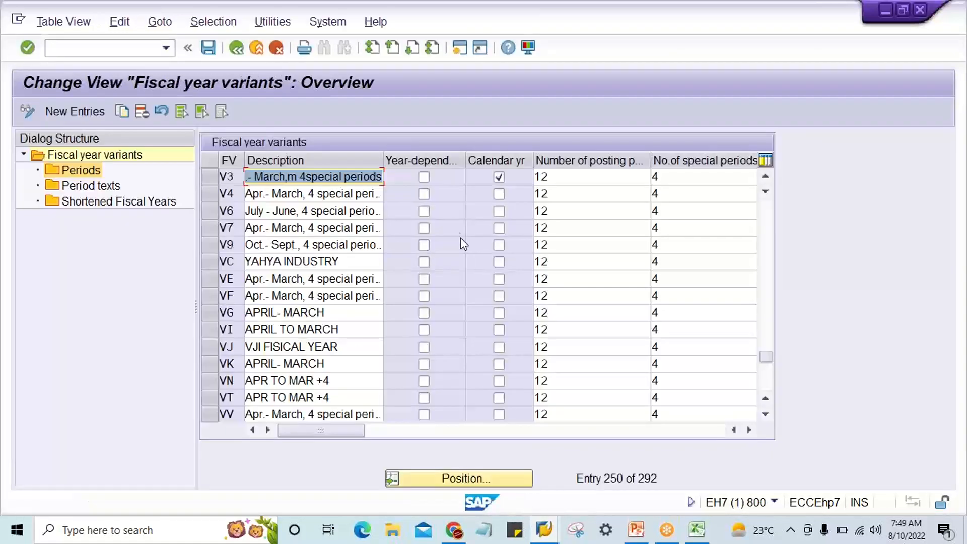
# Clear the calendar year flag of variant V3 and save the change.
pyautogui.click(499, 177)
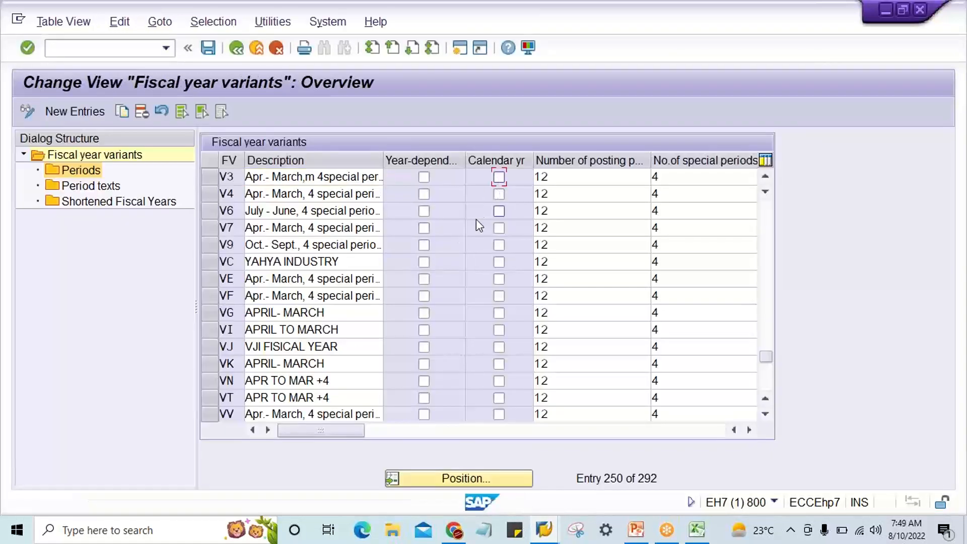
pyautogui.press('Return')
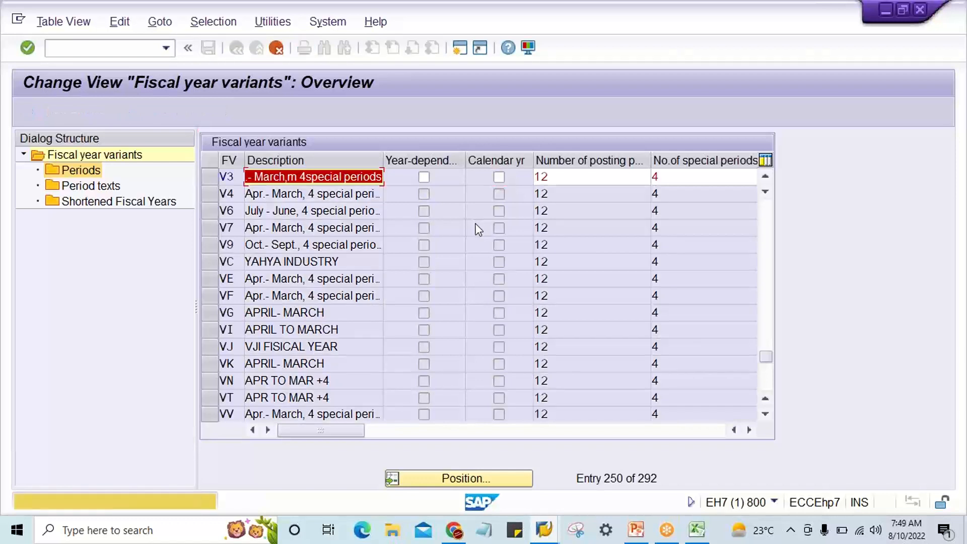
pyautogui.press('Return')
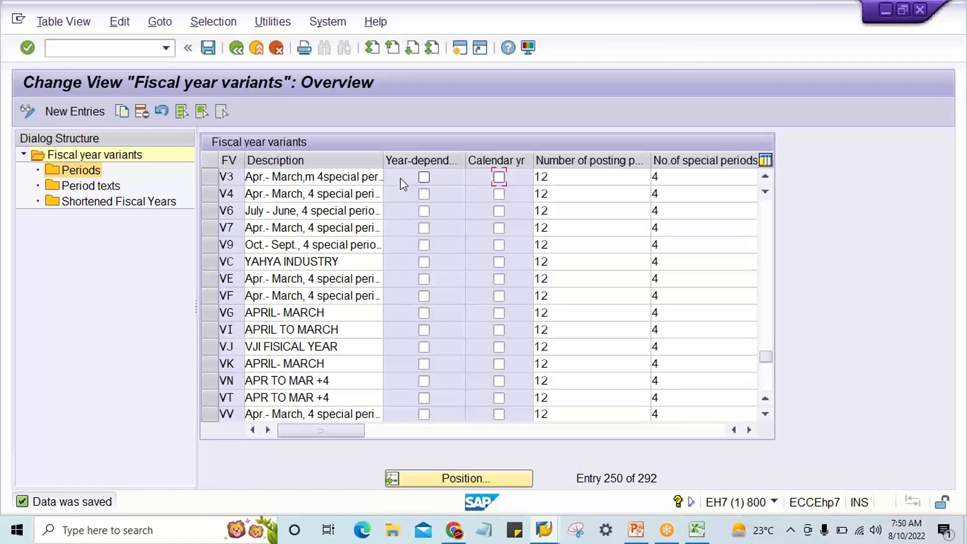
# Display the period table of variant V3 and return to the variants overview.
pyautogui.click(210, 177)
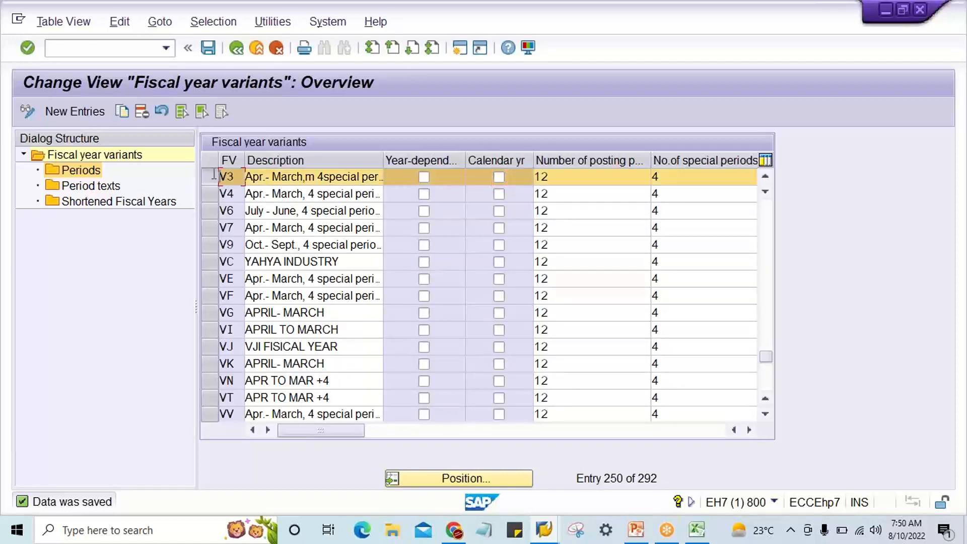
pyautogui.click(345, 179)
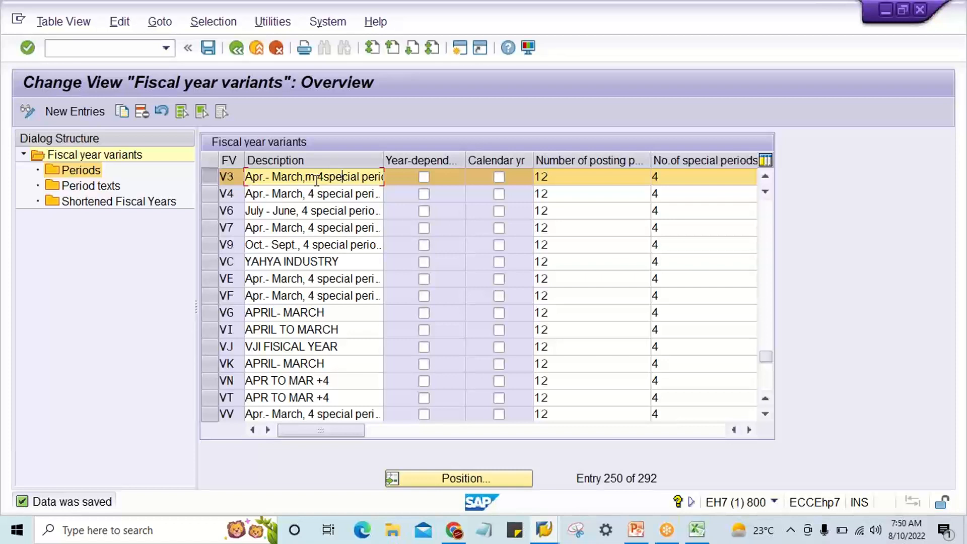
pyautogui.click(210, 178)
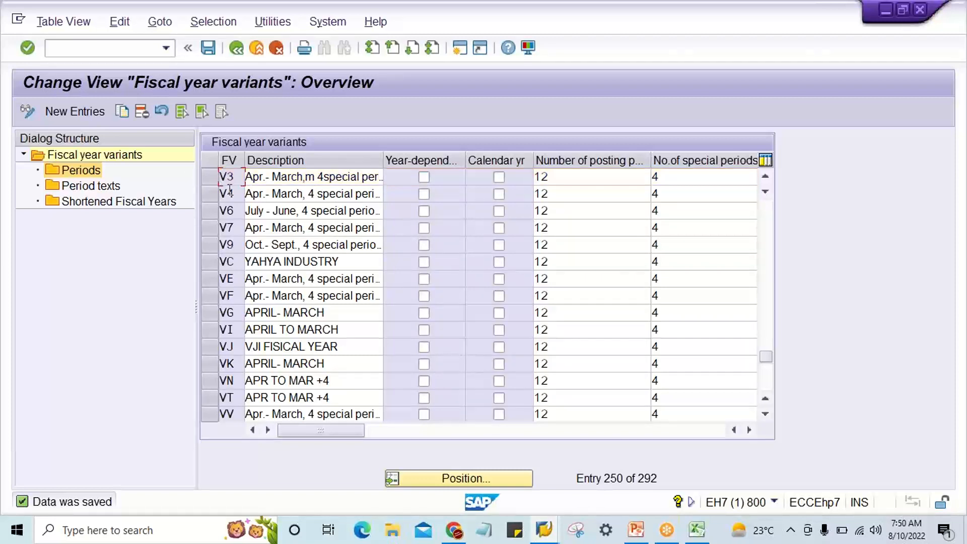
pyautogui.click(209, 177)
pyautogui.doubleClick(93, 173)
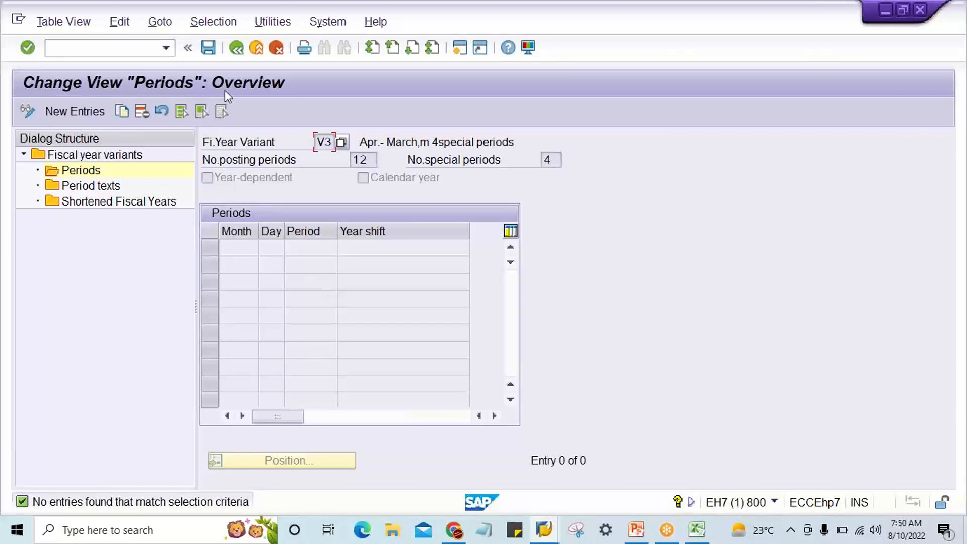
pyautogui.click(237, 48)
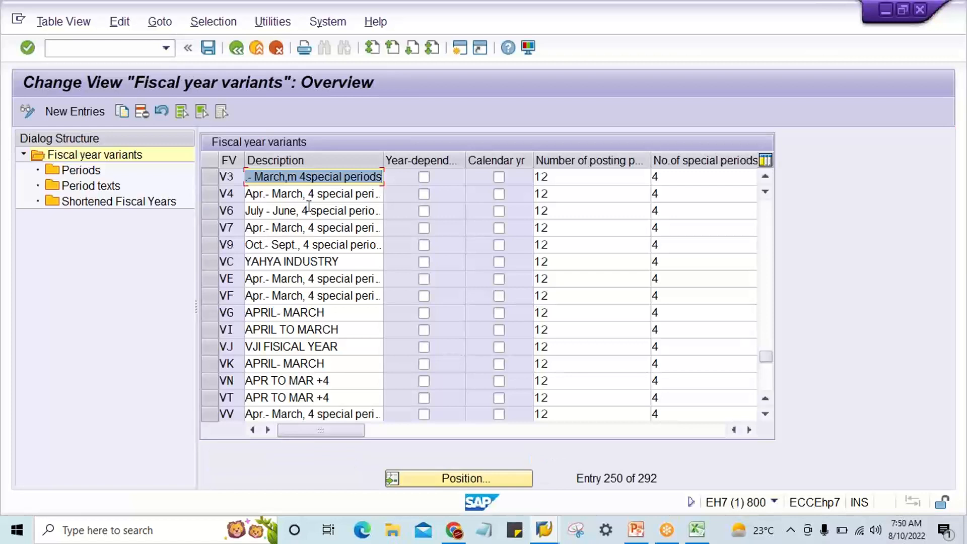
# Examine the months, days, periods and year shifts of variant V4, and return to the variants overview.
pyautogui.click(300, 194)
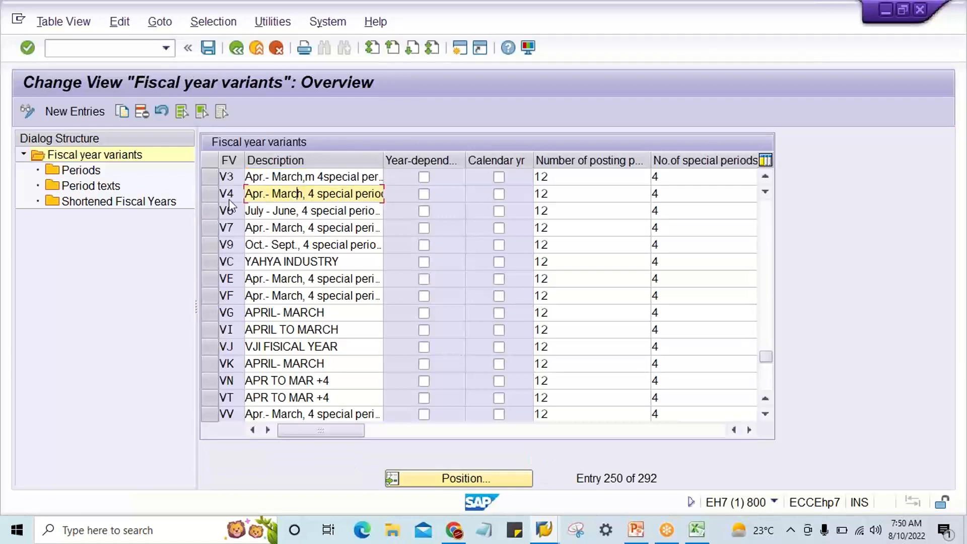
pyautogui.click(210, 194)
pyautogui.doubleClick(90, 174)
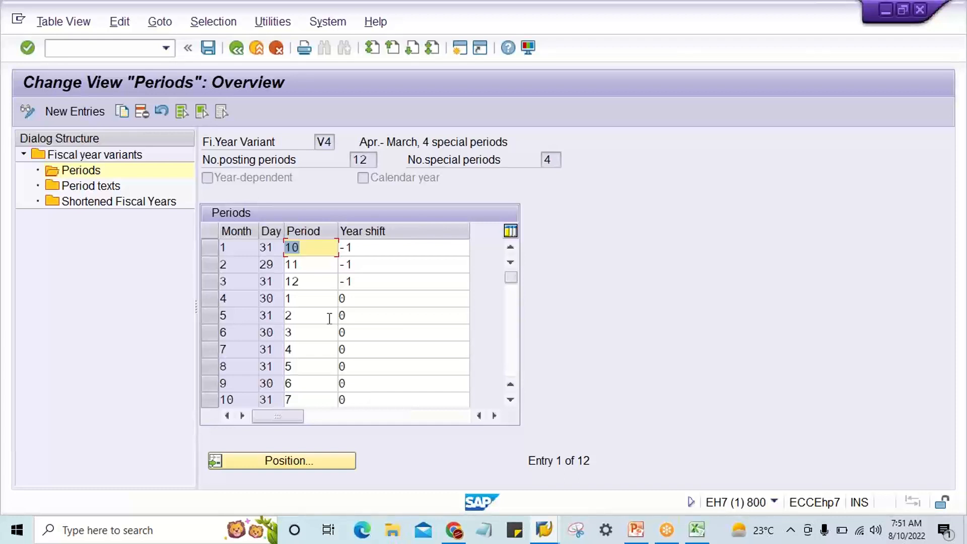
pyautogui.click(237, 48)
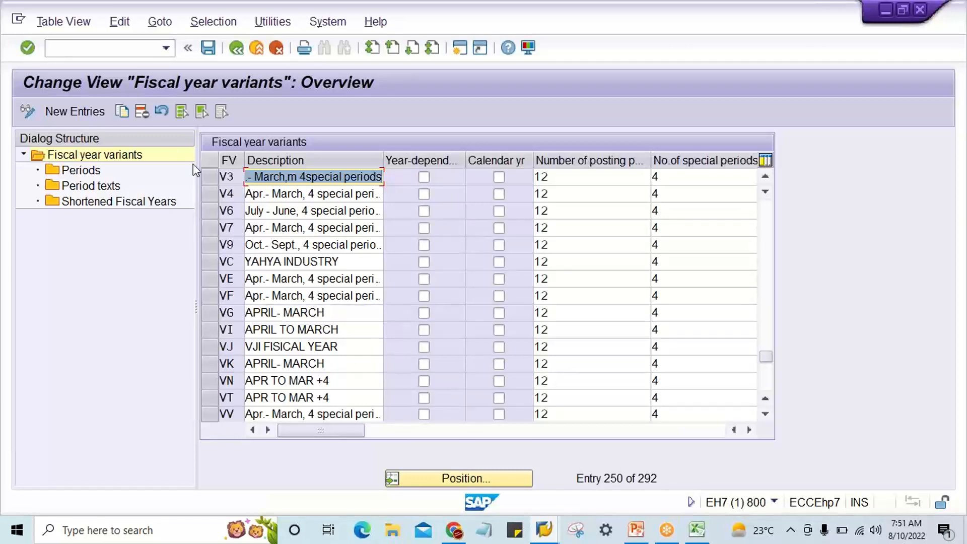
# Delete fiscal year variant V3 from the overview and save the deletion.
pyautogui.click(210, 180)
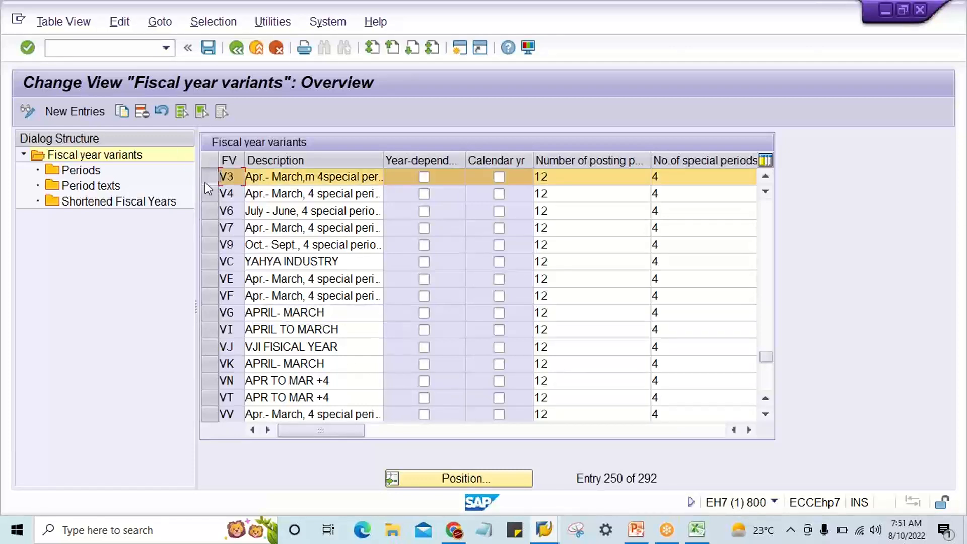
pyautogui.click(144, 114)
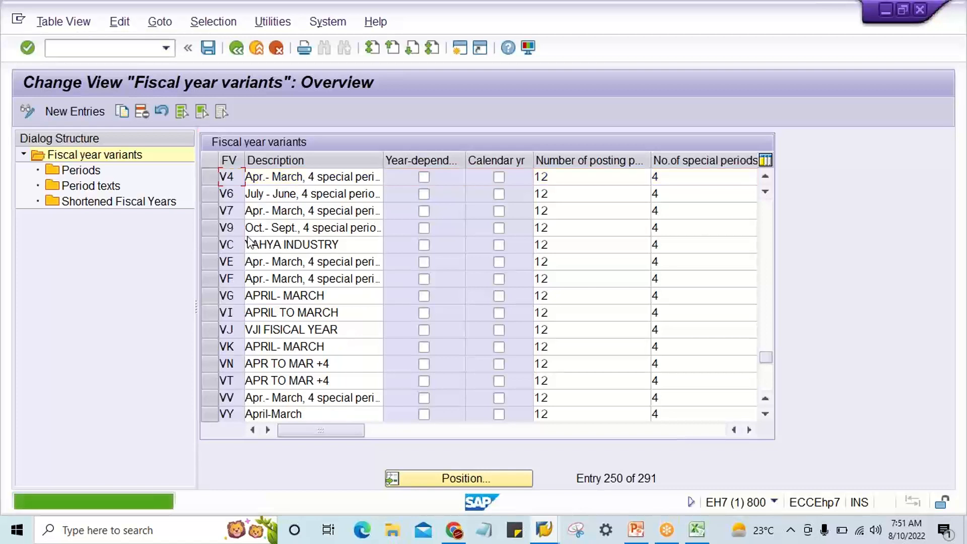
pyautogui.hotkey('ctrl', 's')
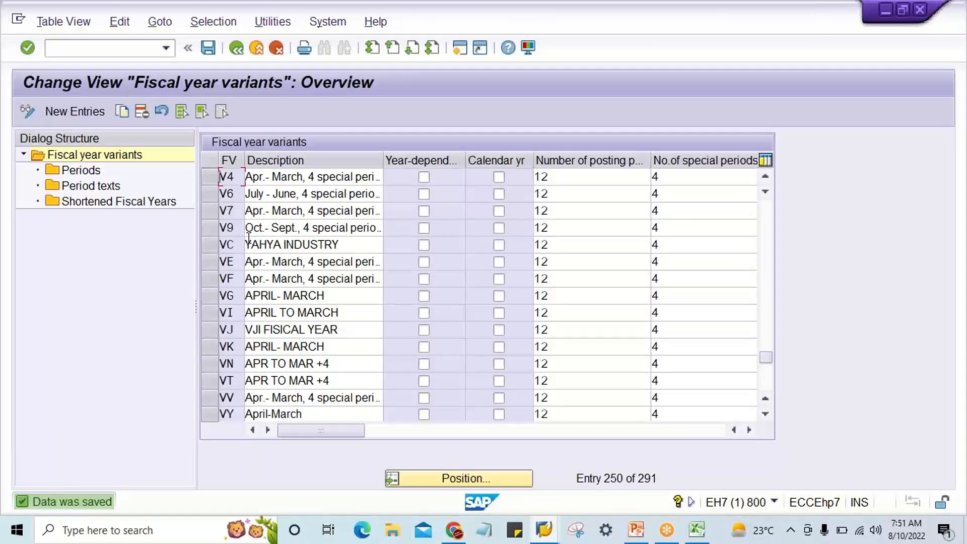
pyautogui.click(210, 182)
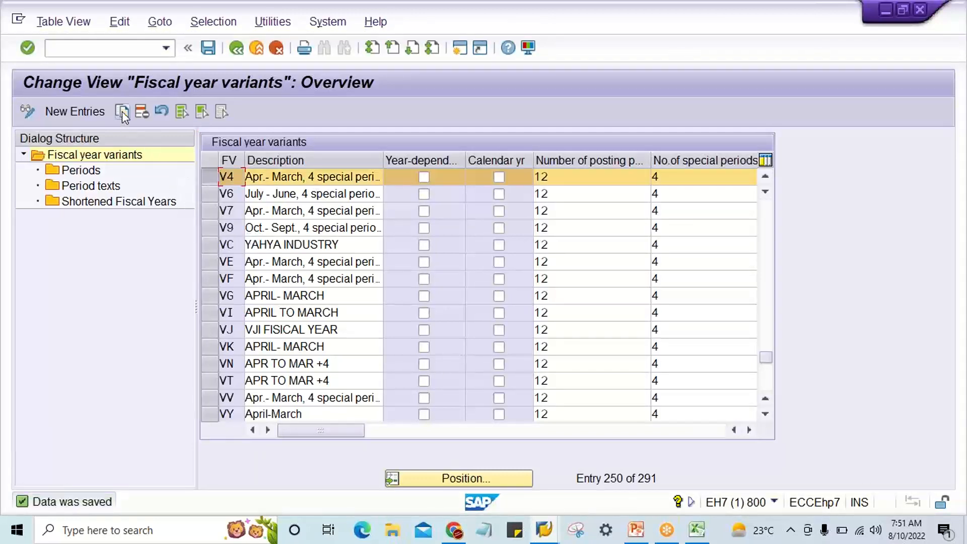
pyautogui.click(122, 110)
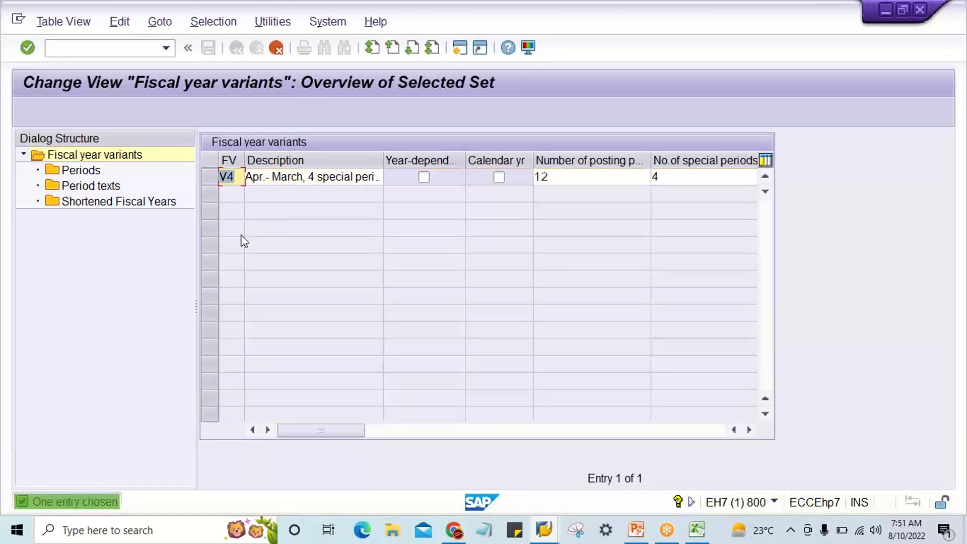
pyautogui.write('V3')
pyautogui.press('Return')
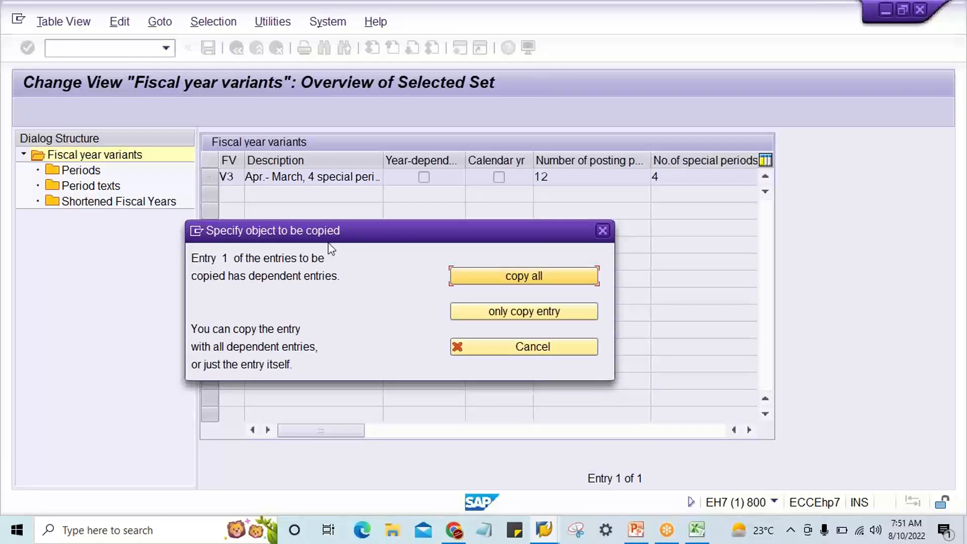
pyautogui.click(497, 353)
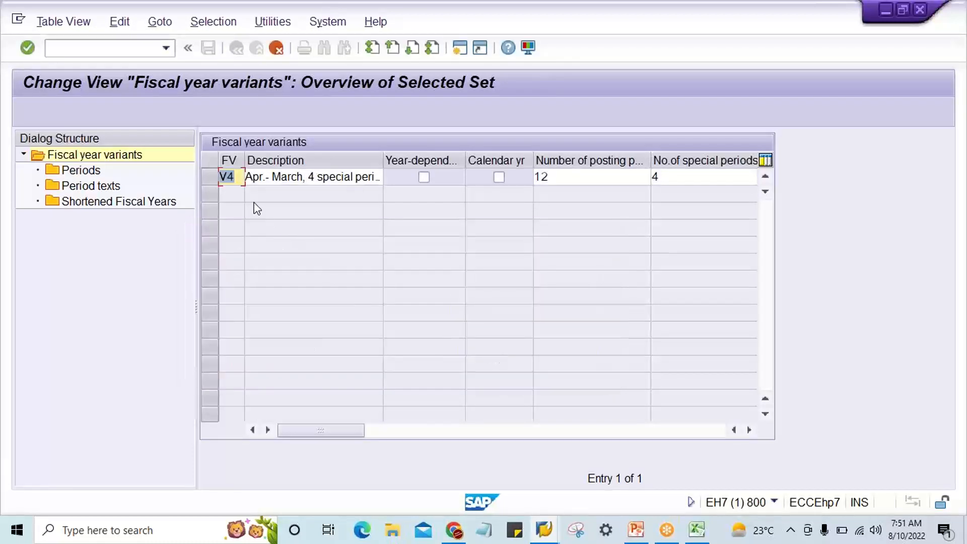
pyautogui.click(242, 183)
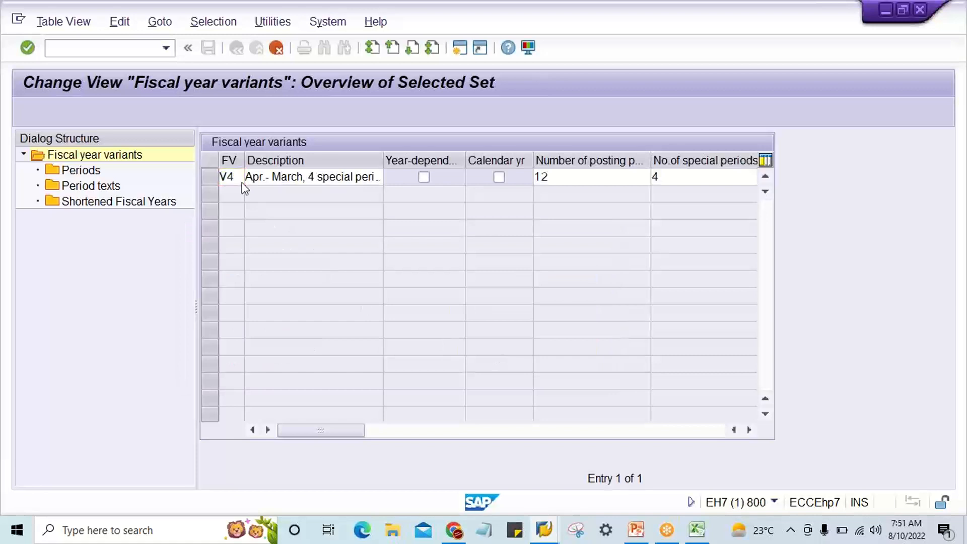
pyautogui.press('Return')
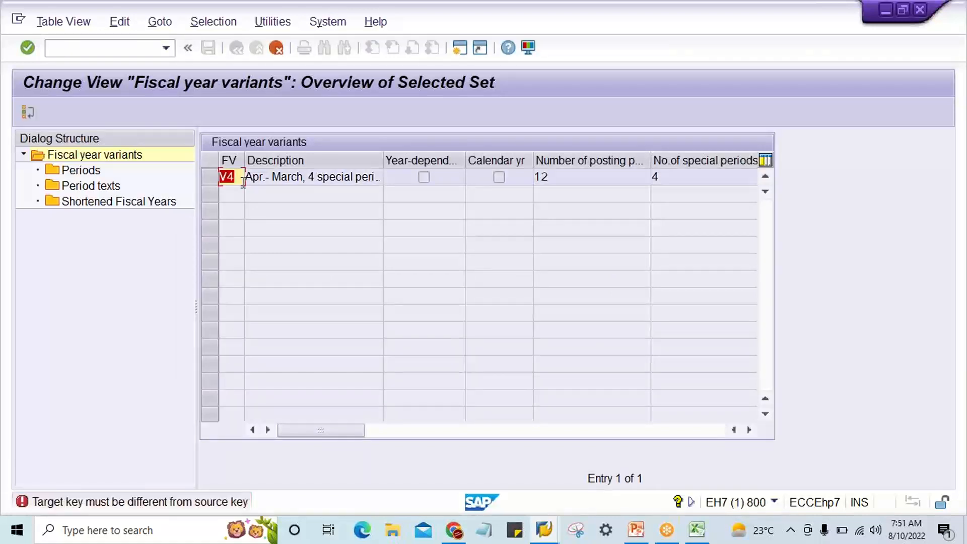
pyautogui.press('F12')
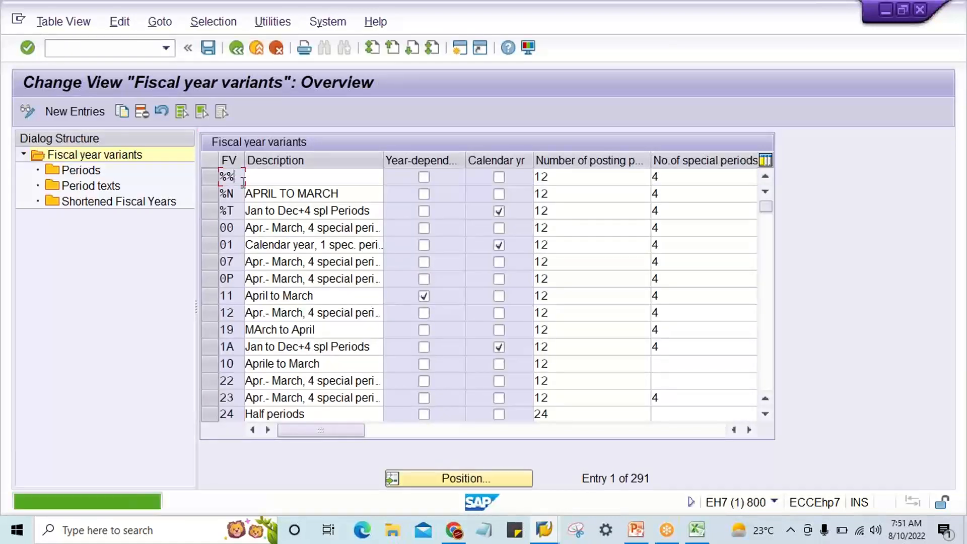
# Copy fiscal year variant V4 to a new variant V3 together with all its dependent entries.
pyautogui.click(480, 478)
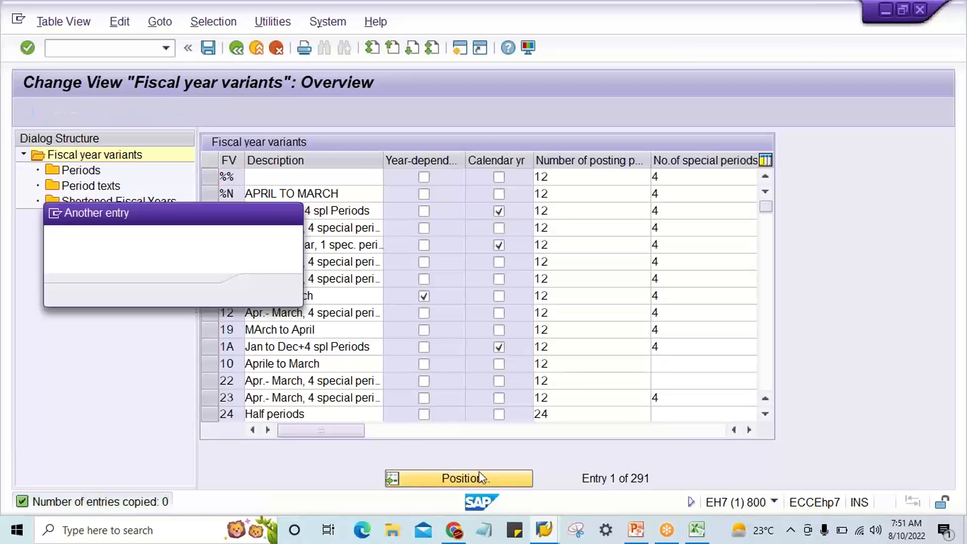
pyautogui.write('V4')
pyautogui.press('Return')
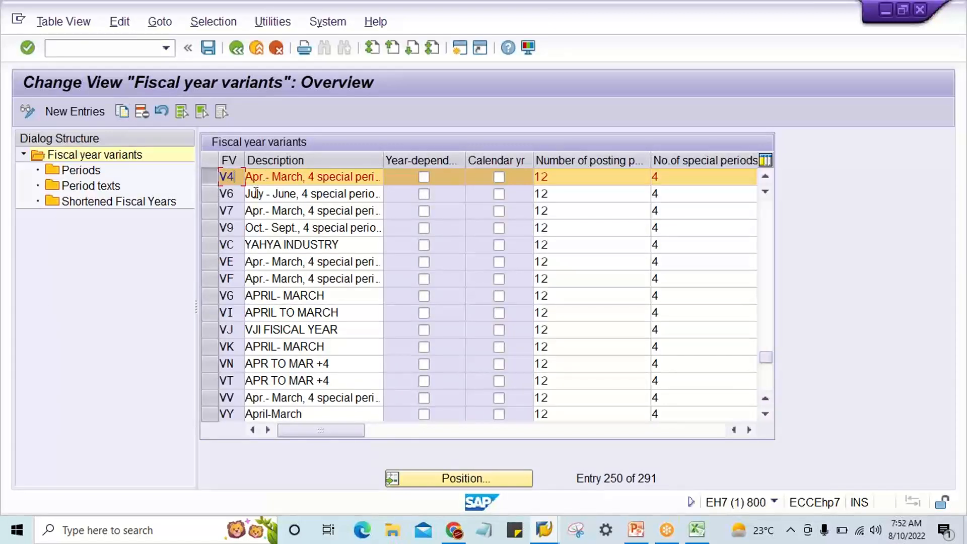
pyautogui.click(209, 176)
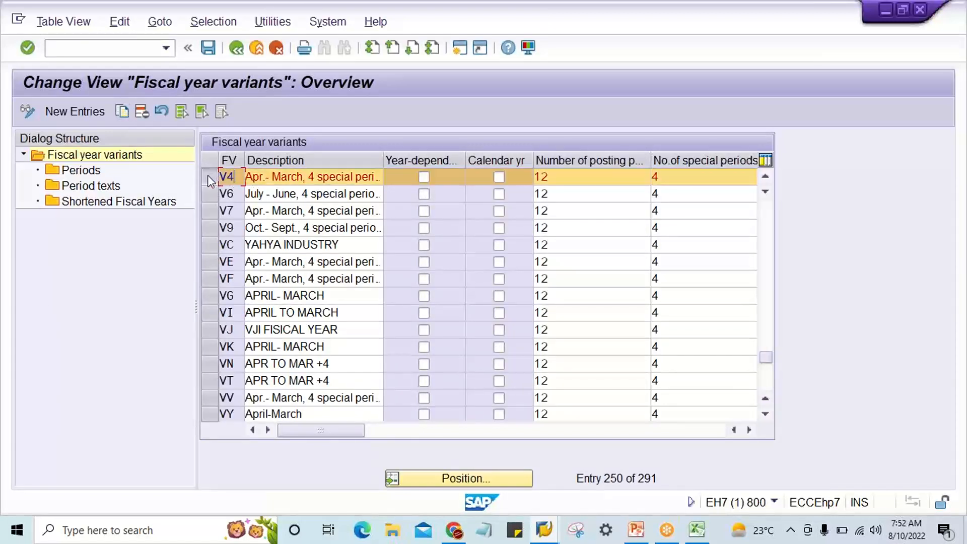
pyautogui.click(122, 109)
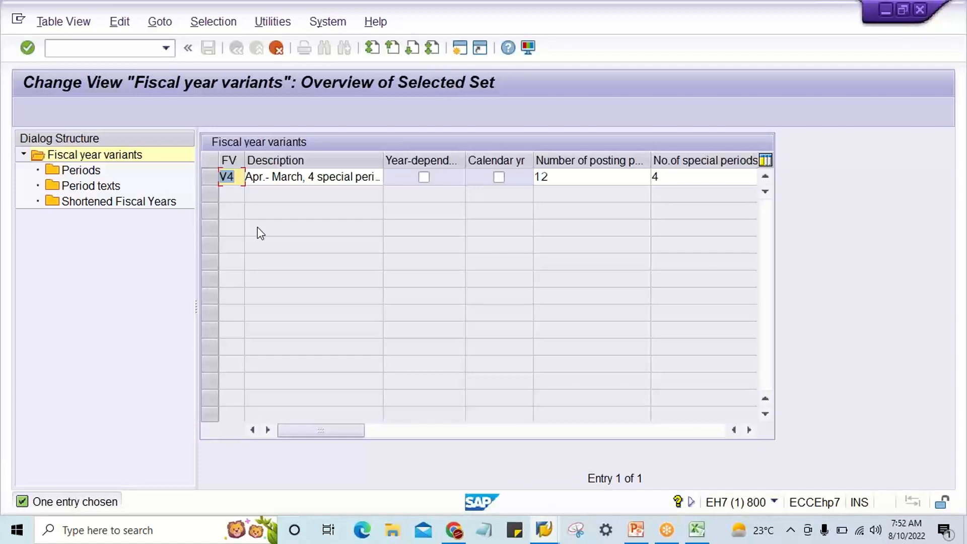
pyautogui.write('V3')
pyautogui.press('F6')
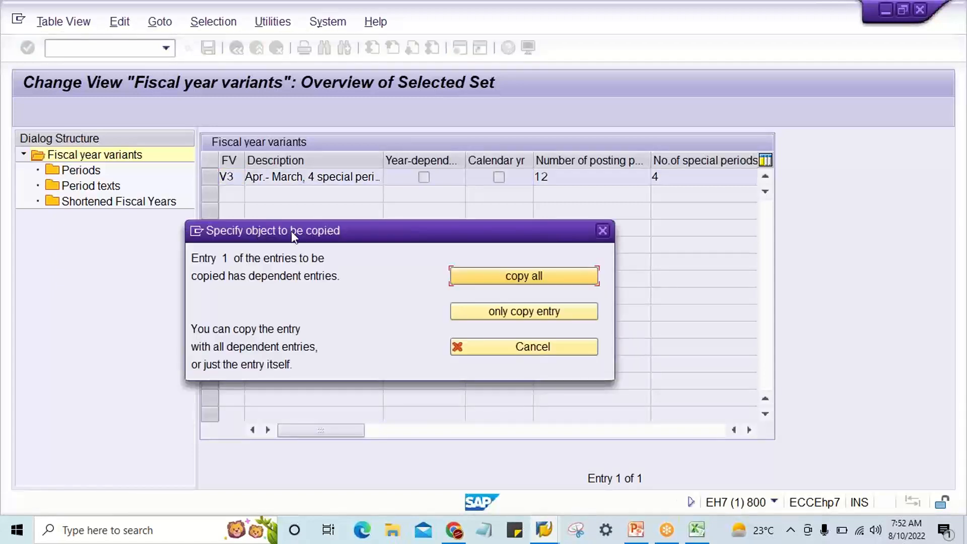
pyautogui.click(539, 277)
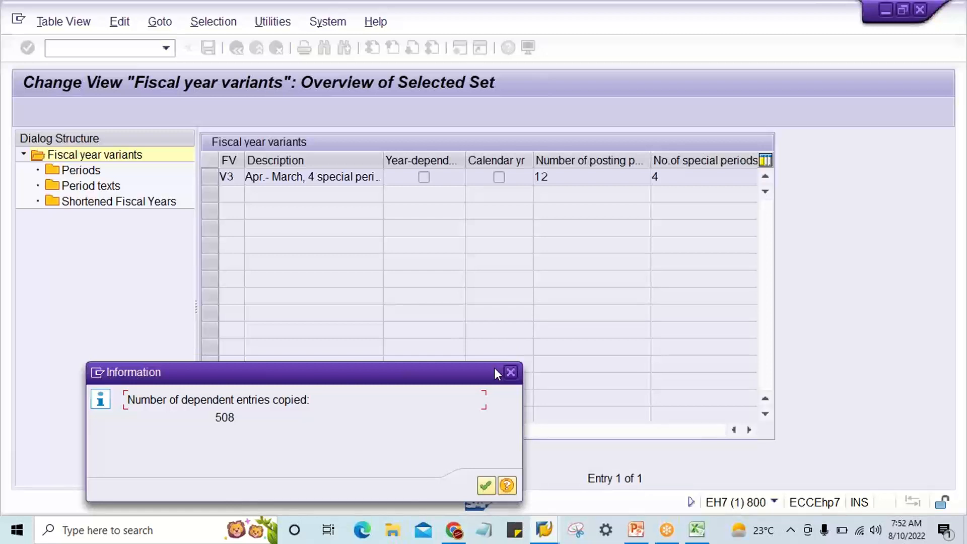
pyautogui.press('Return')
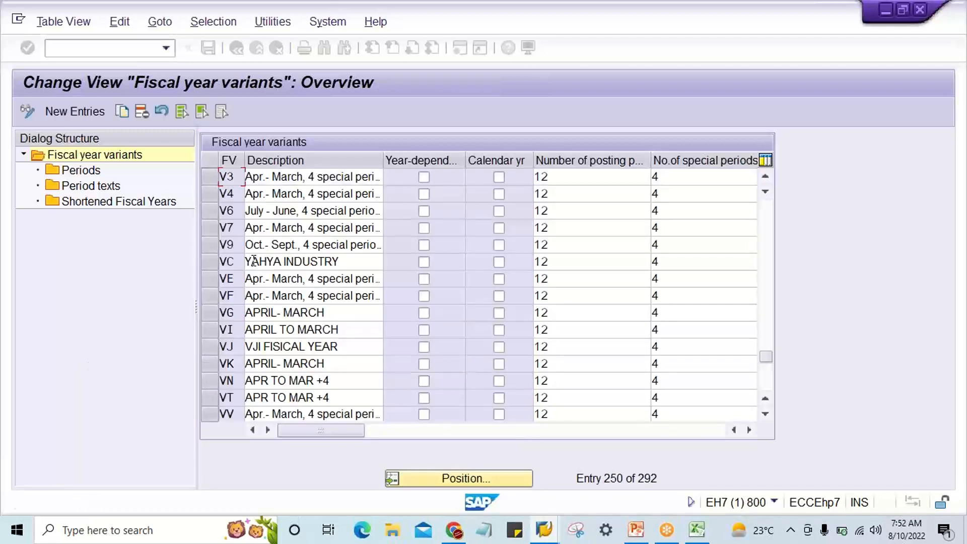
# Save the copied variant V3, display its period table and return to the variants overview.
pyautogui.click(210, 177)
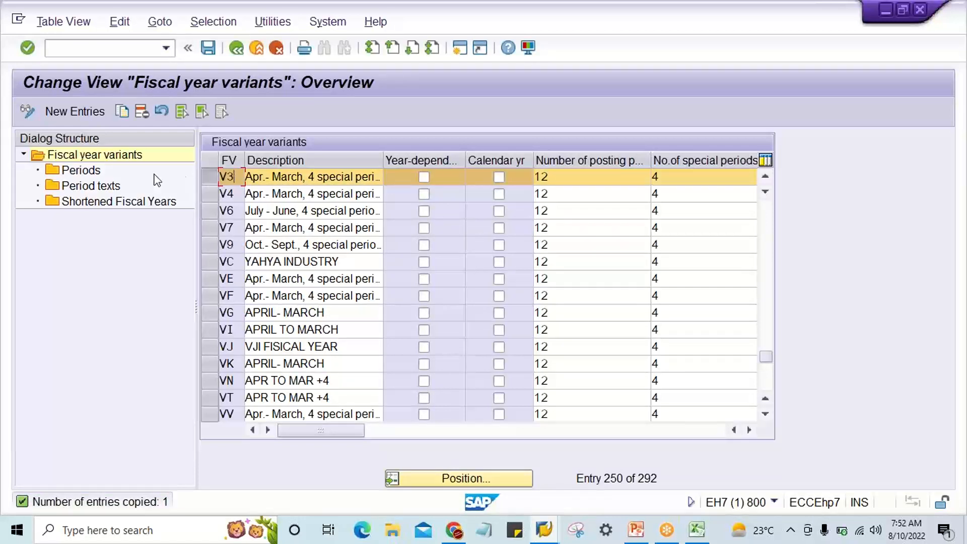
pyautogui.doubleClick(96, 170)
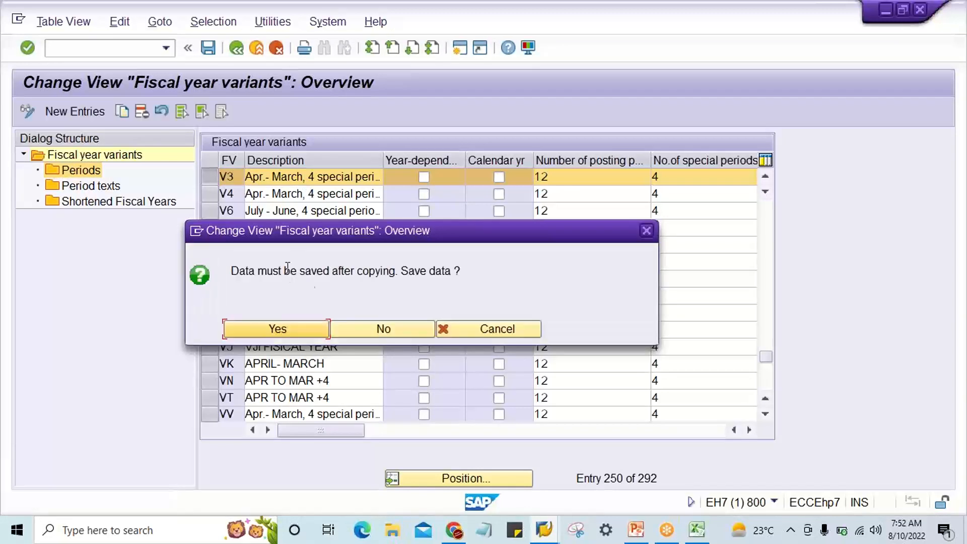
pyautogui.click(241, 328)
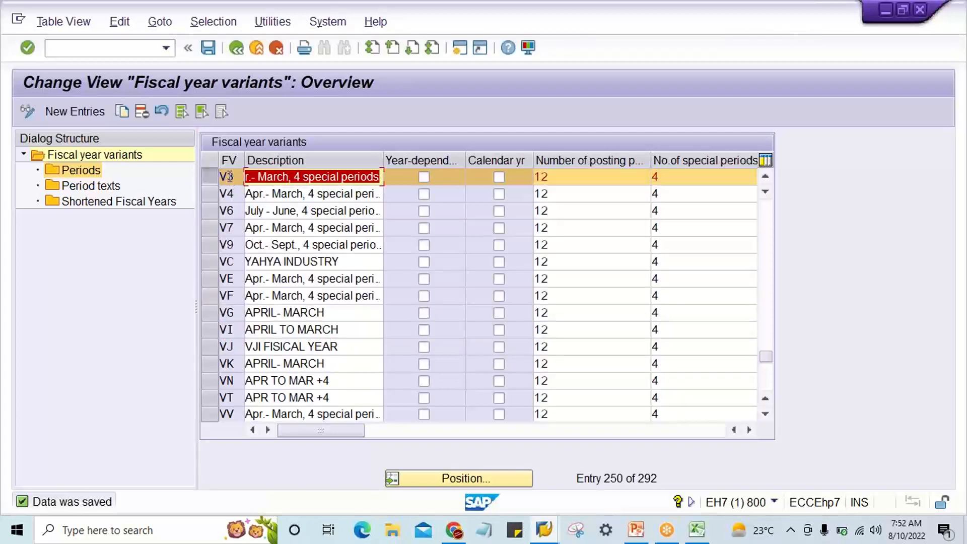
pyautogui.click(84, 170)
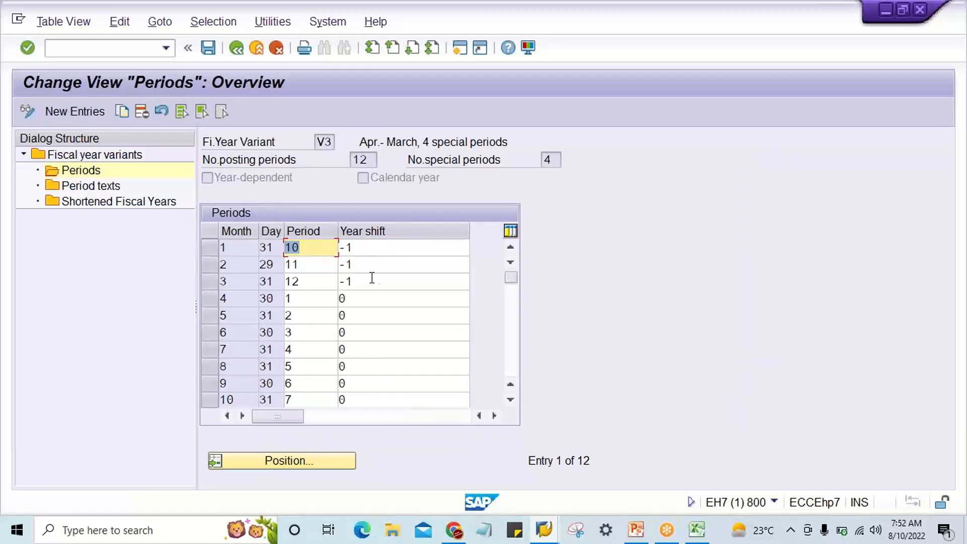
pyautogui.click(237, 48)
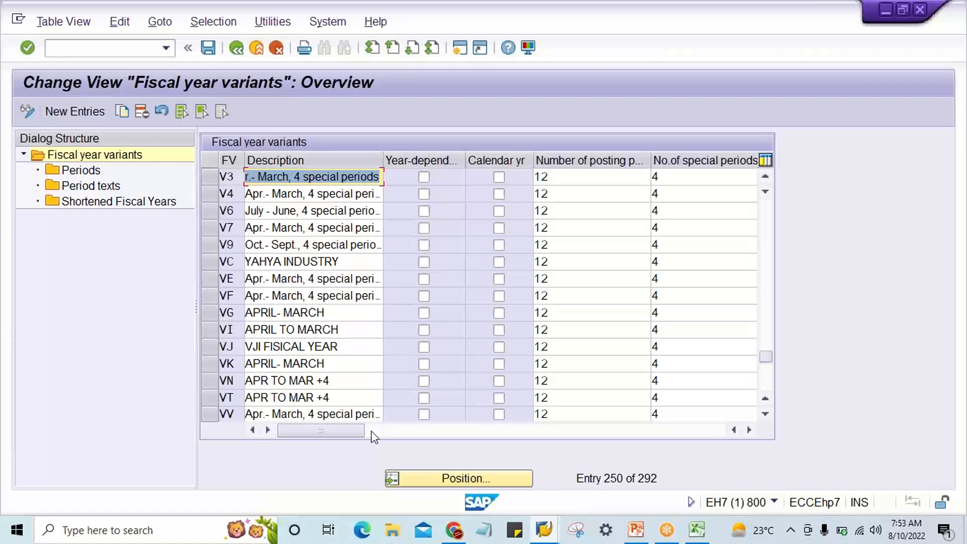
# Locate fiscal year variant TX in the overview and read its full description.
pyautogui.click(483, 472)
pyautogui.write('T')
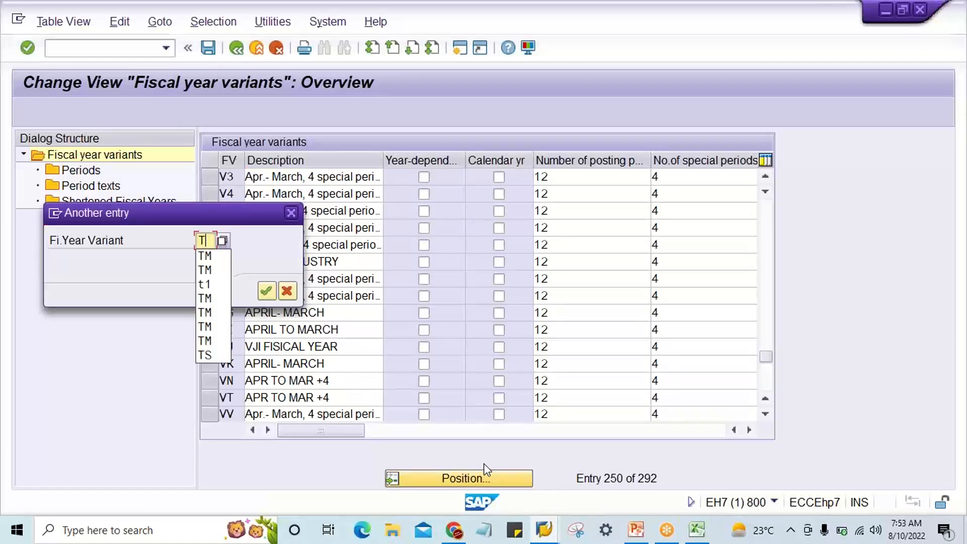
pyautogui.write('X')
pyautogui.press('Return')
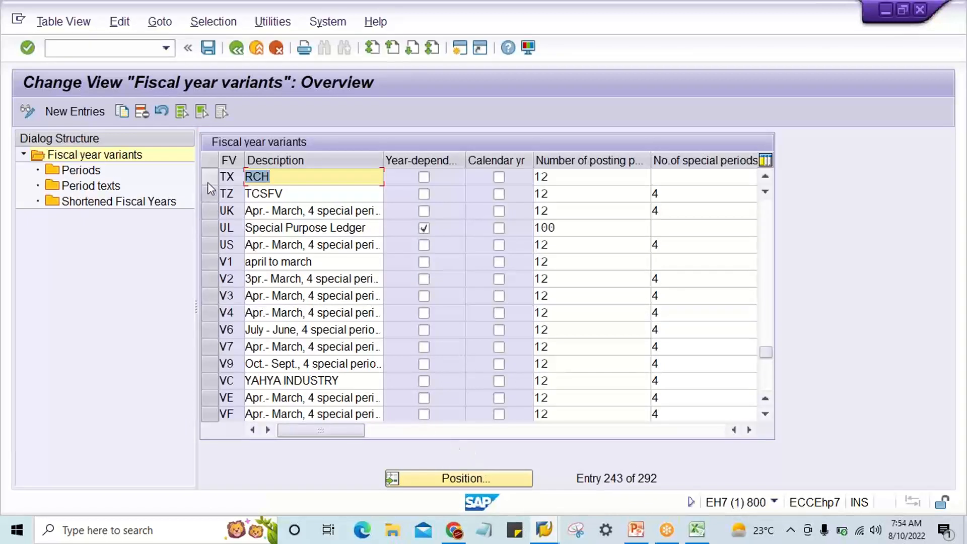
pyautogui.moveTo(313, 174); pyautogui.dragTo(169, 176)
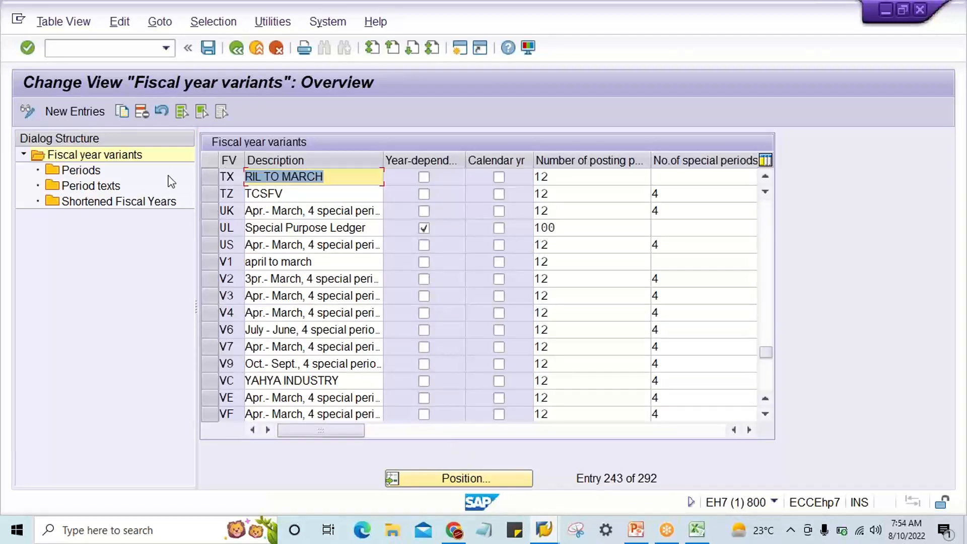
pyautogui.press('Left')
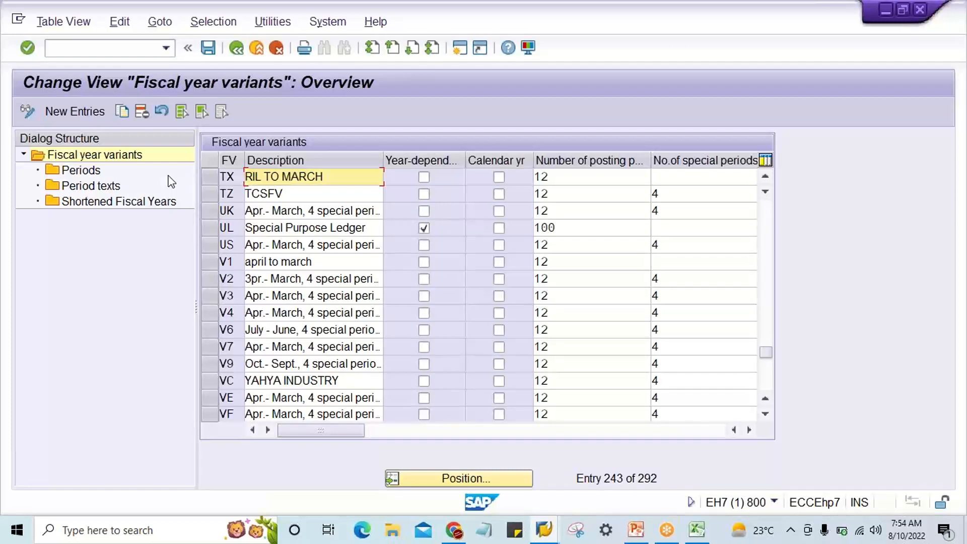
pyautogui.press('End')
pyautogui.press('Home')
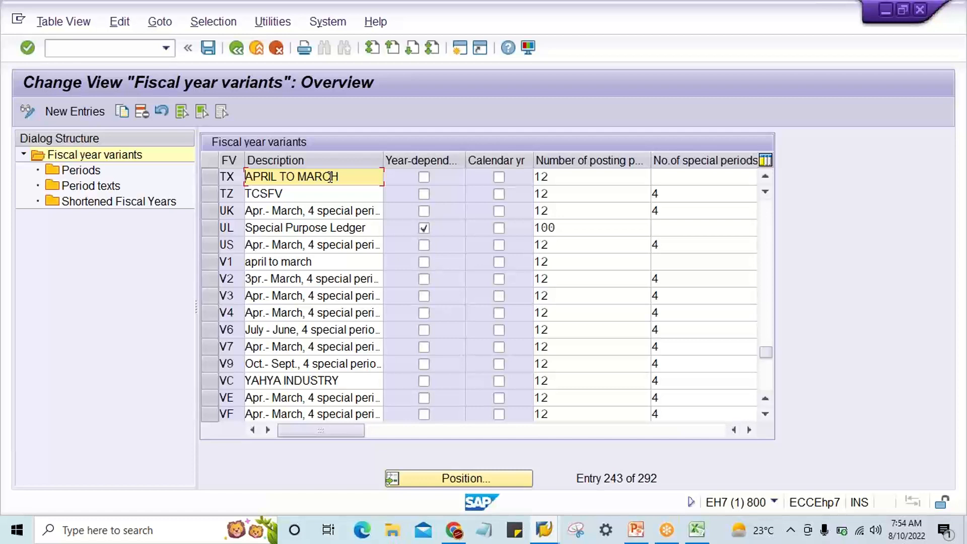
pyautogui.click(224, 178)
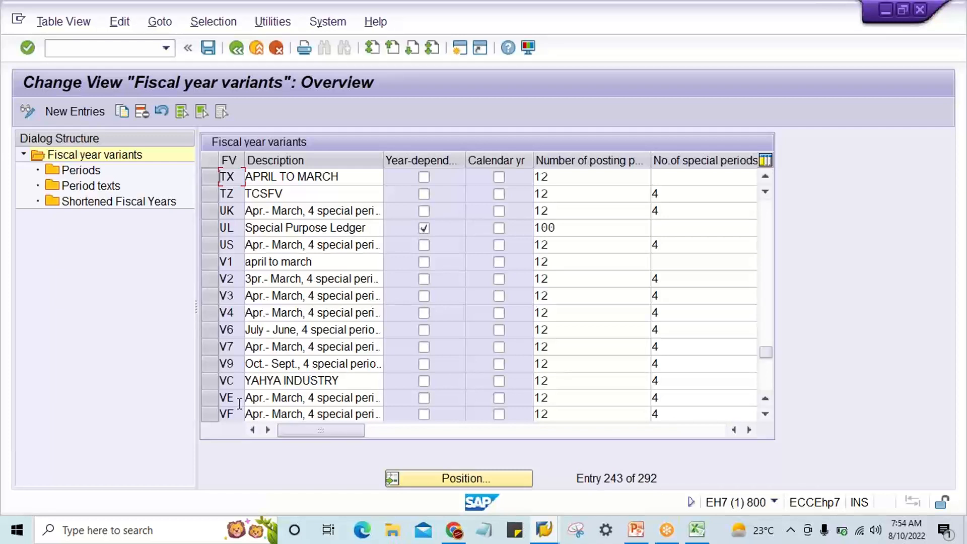
# Switch to transaction OB37 for assigning company codes to fiscal year variants.
pyautogui.click(101, 48)
pyautogui.write('/NOB37')
pyautogui.press('Return')
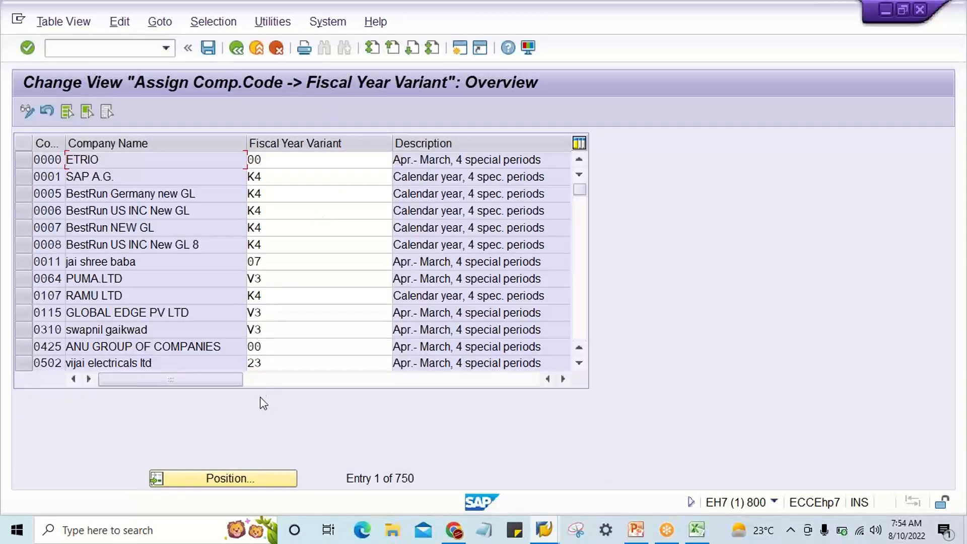
# Locate company code TM22 and enter TX as its fiscal year variant.
pyautogui.click(224, 476)
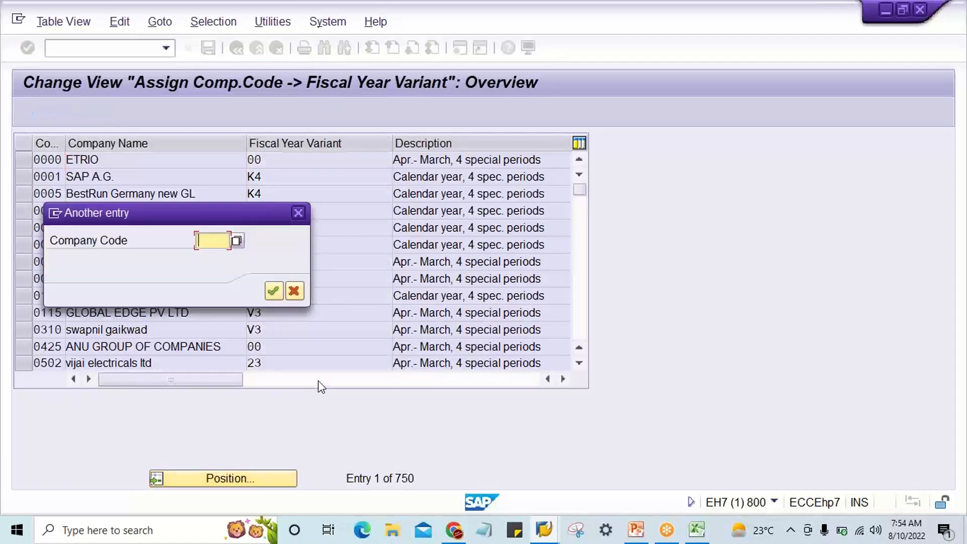
pyautogui.write('TM22')
pyautogui.press('Return')
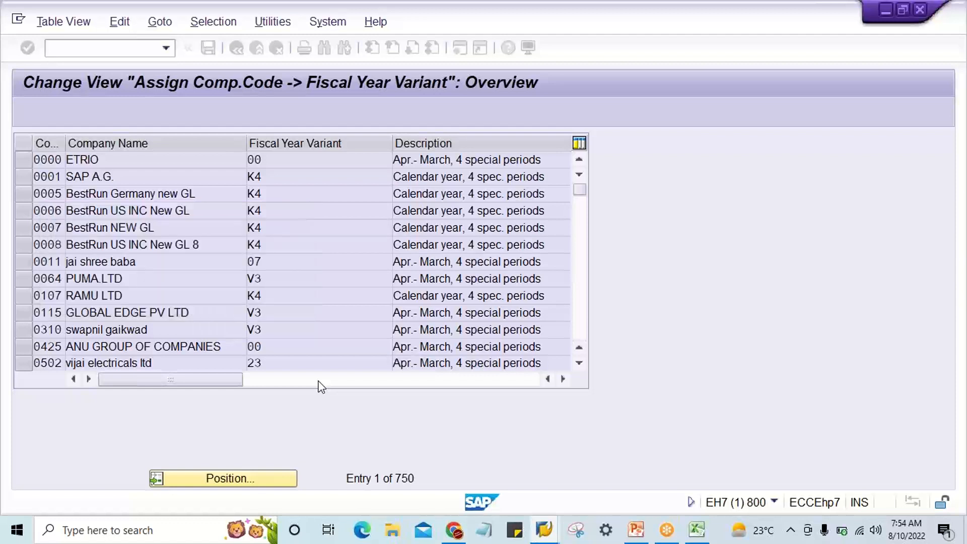
pyautogui.click(281, 163)
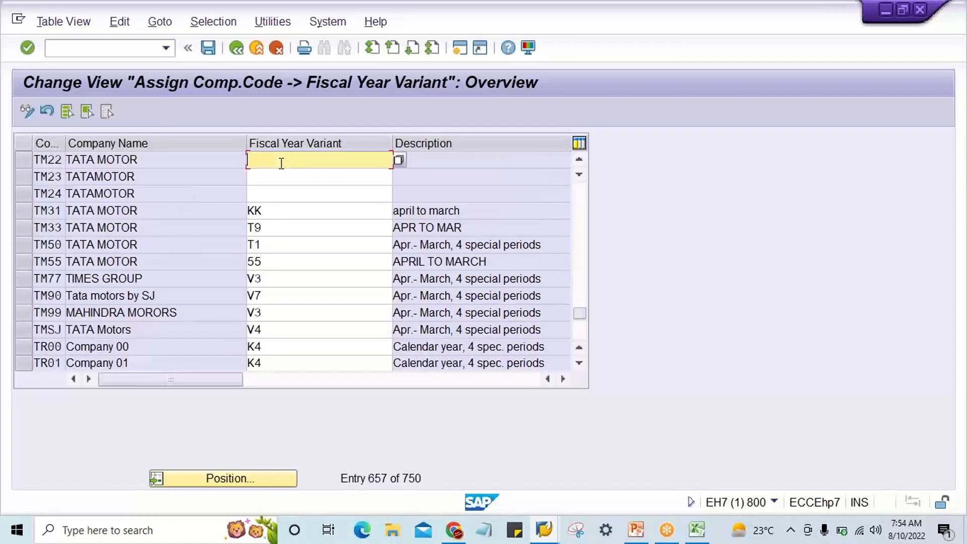
pyautogui.write('TX')
pyautogui.click(270, 178)
pyautogui.click(268, 190)
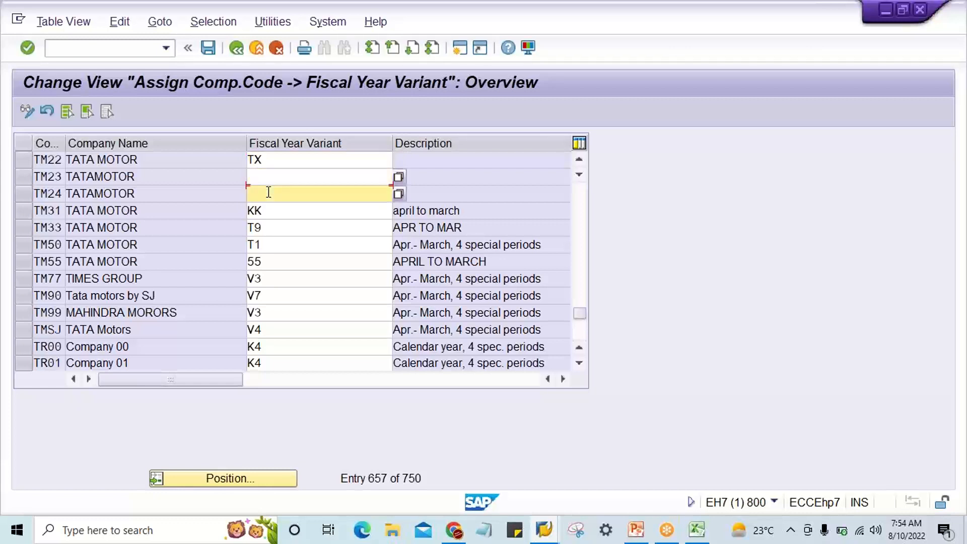
pyautogui.click(268, 177)
pyautogui.click(268, 192)
pyautogui.click(268, 182)
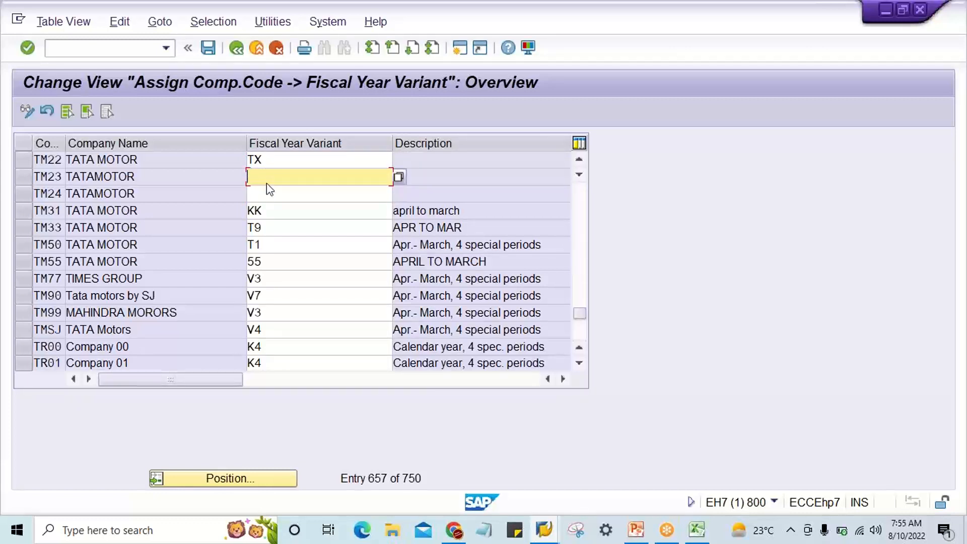
# Accept the blank variants for company codes TM23 and TM24 and save the assignment in the TATA MOTOR customizing request.
pyautogui.press('Return')
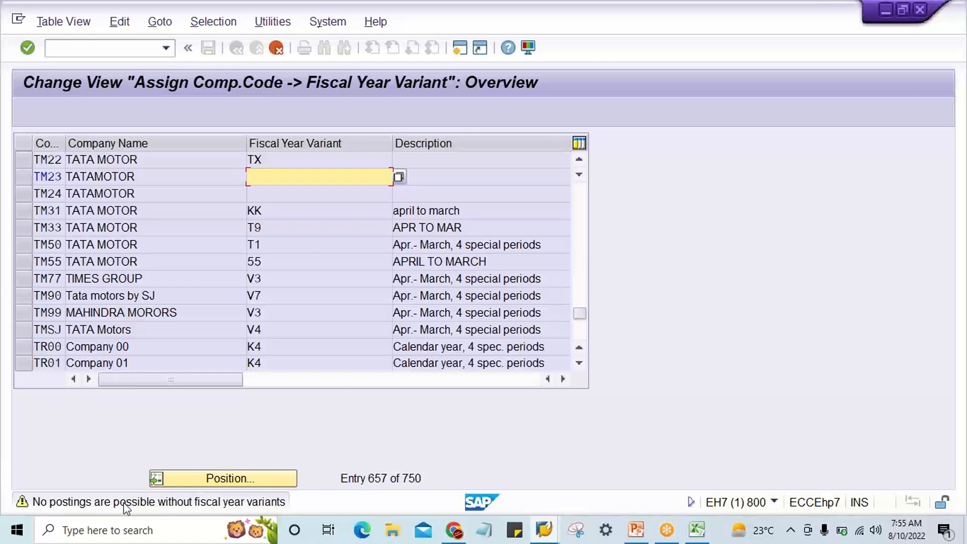
pyautogui.press('Return')
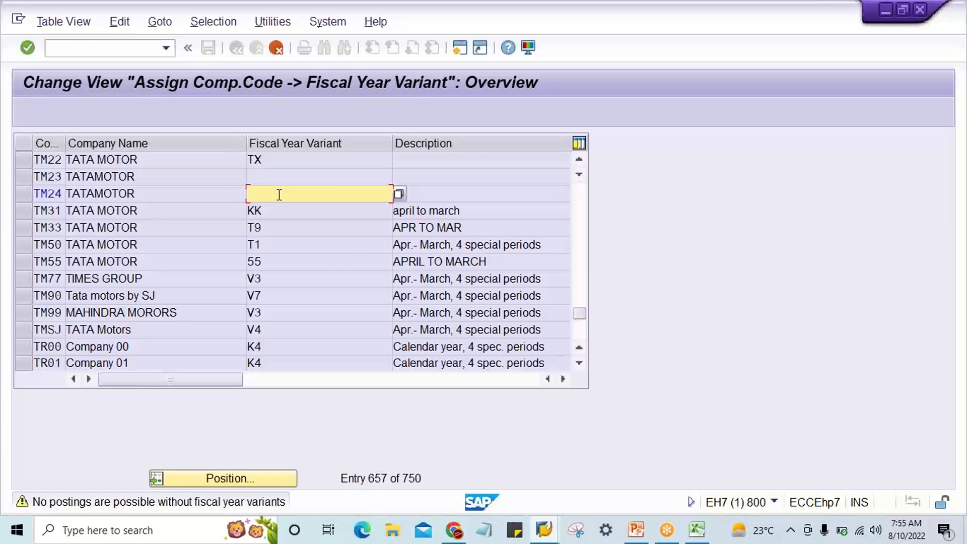
pyautogui.press('Return')
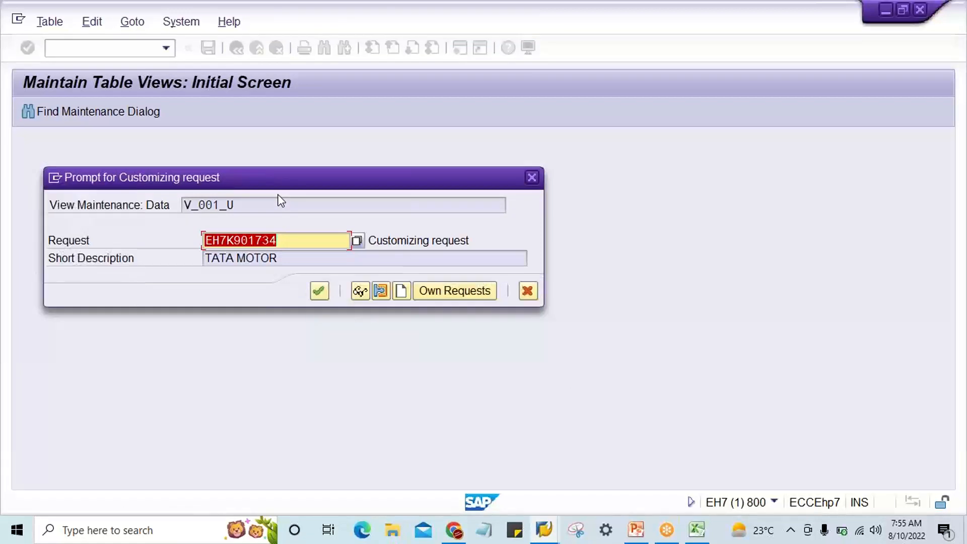
pyautogui.press('Return')
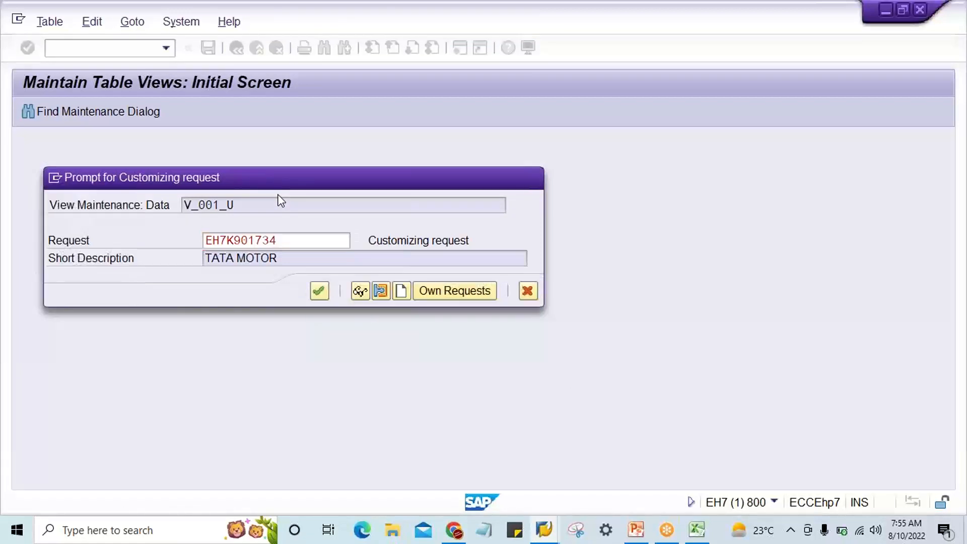